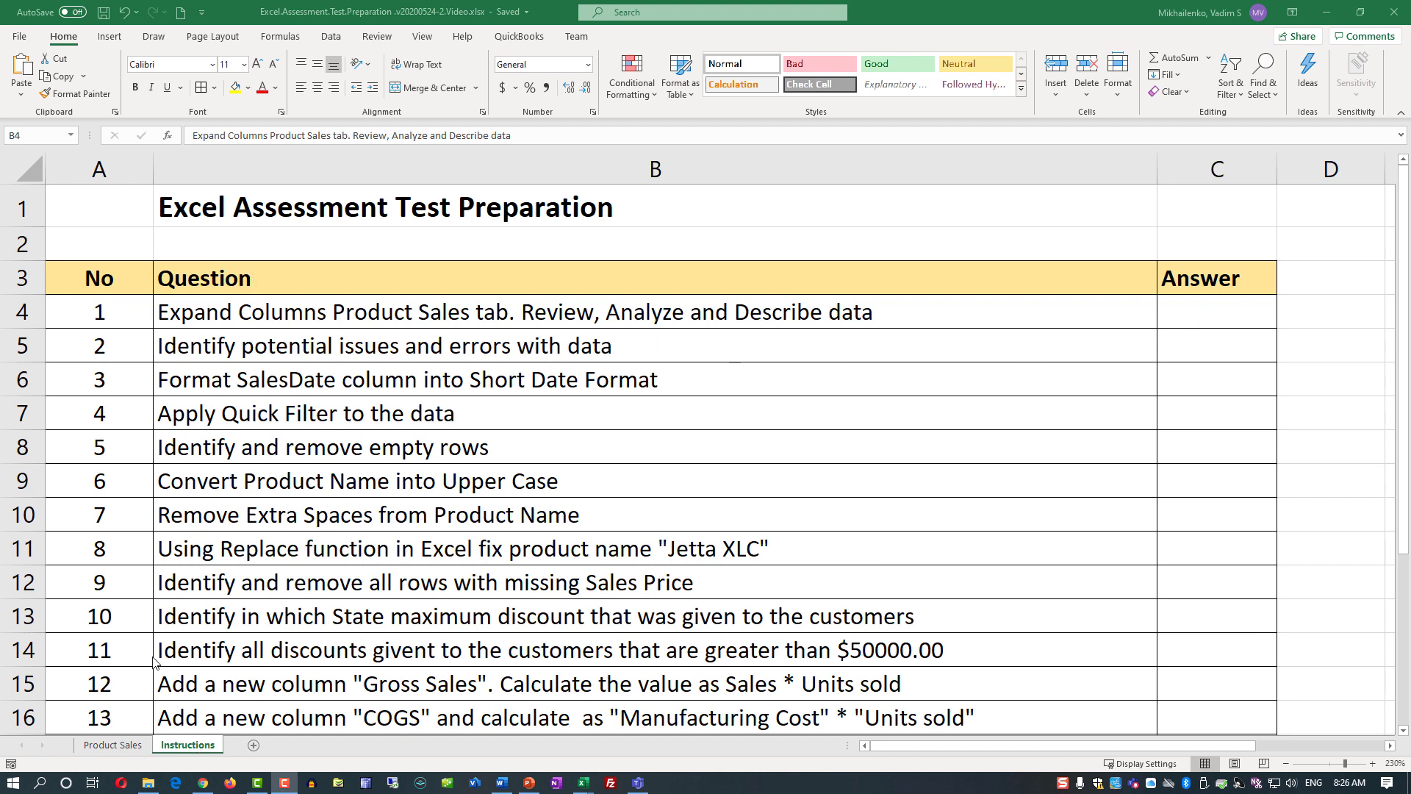
- Widen the State column on the Product Sales sheet so its entries have more room
left_click(113, 745)
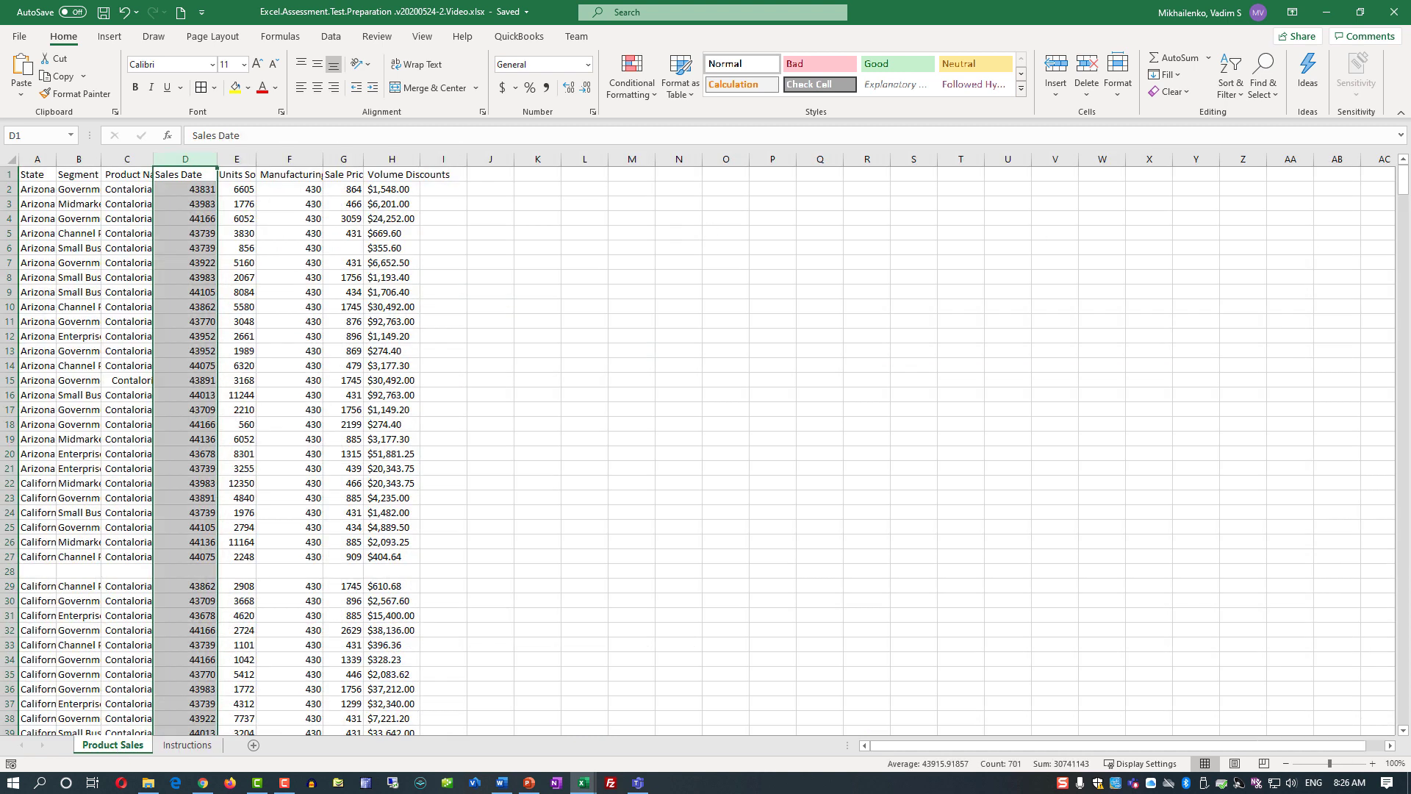
key("ctrl+Page_Down")
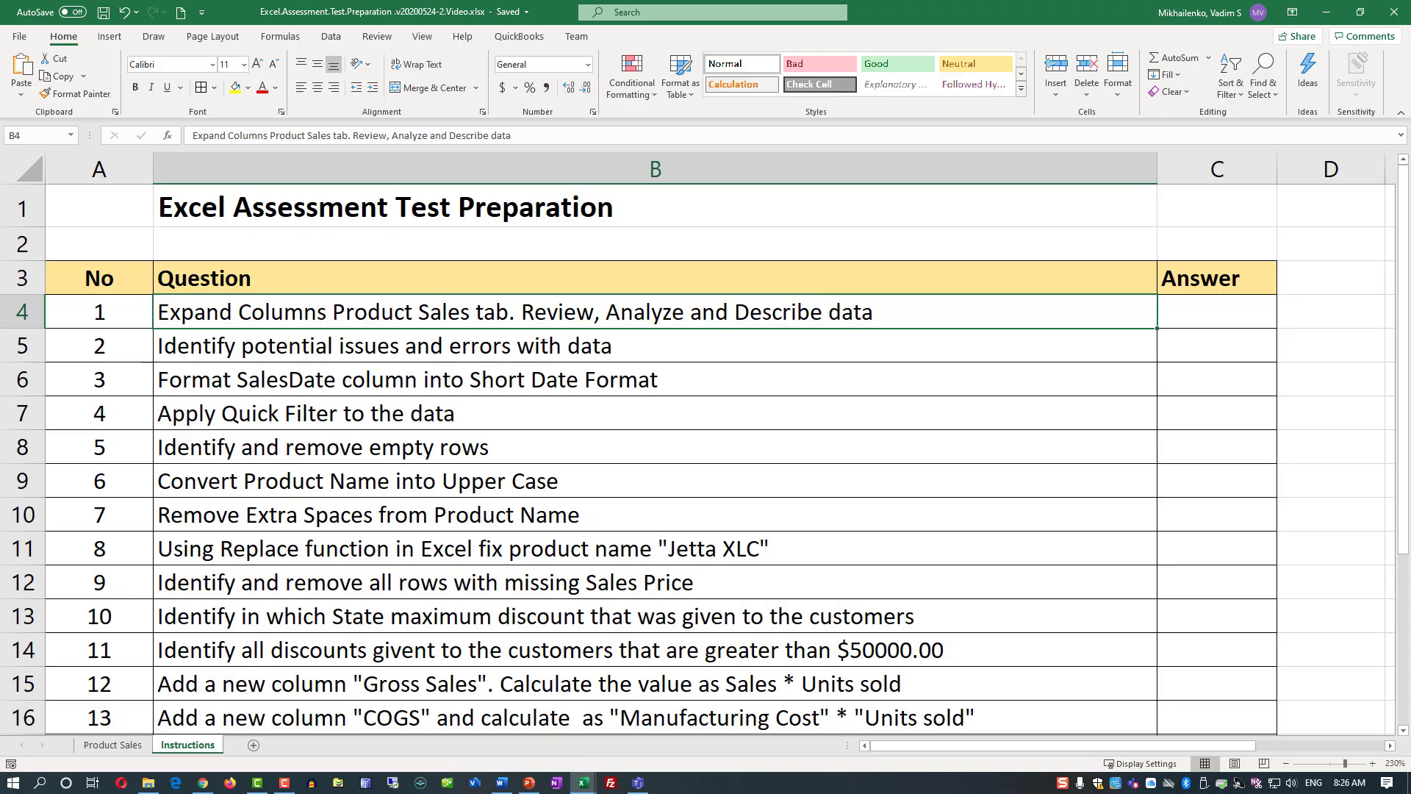
key("alt+Tab")
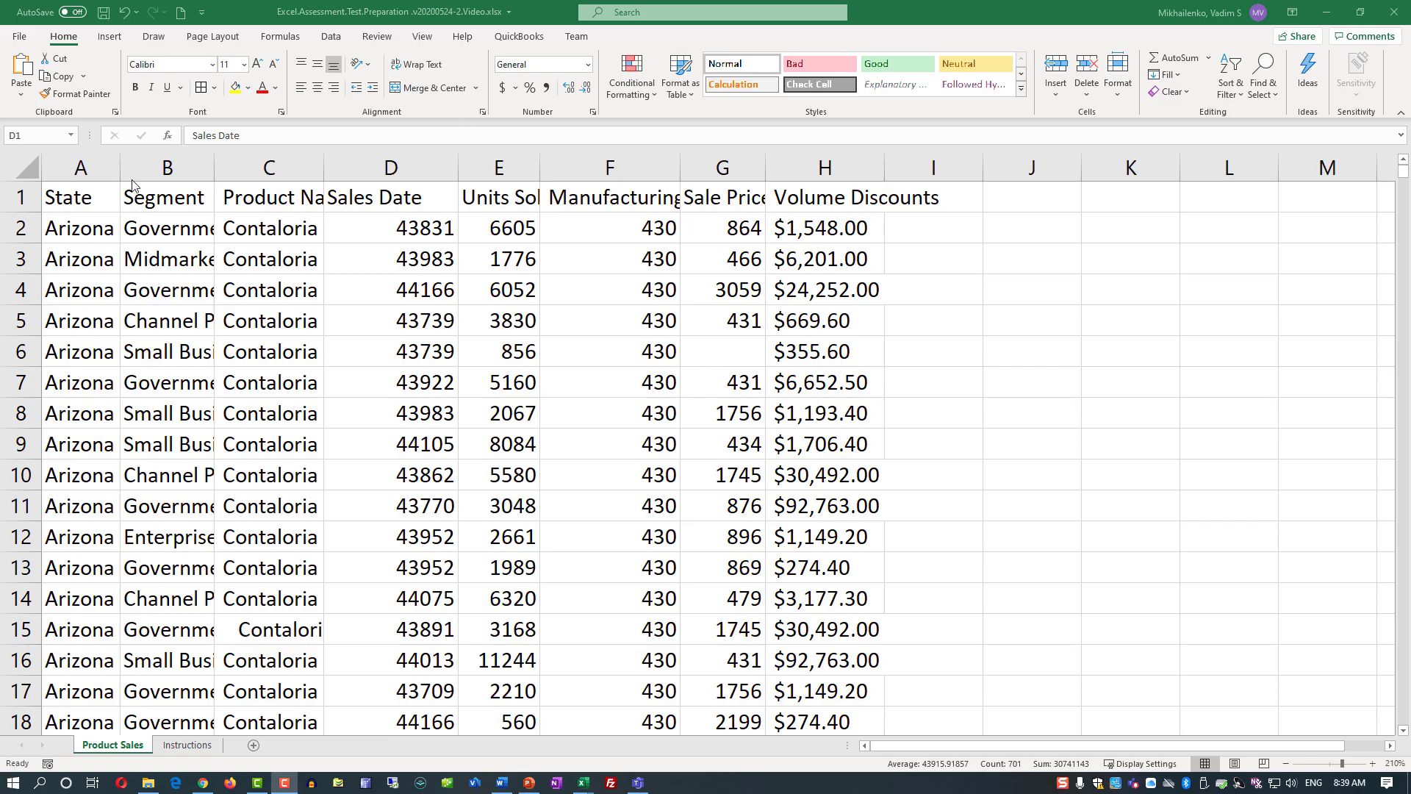
left_click_drag(120, 173, 147, 171)
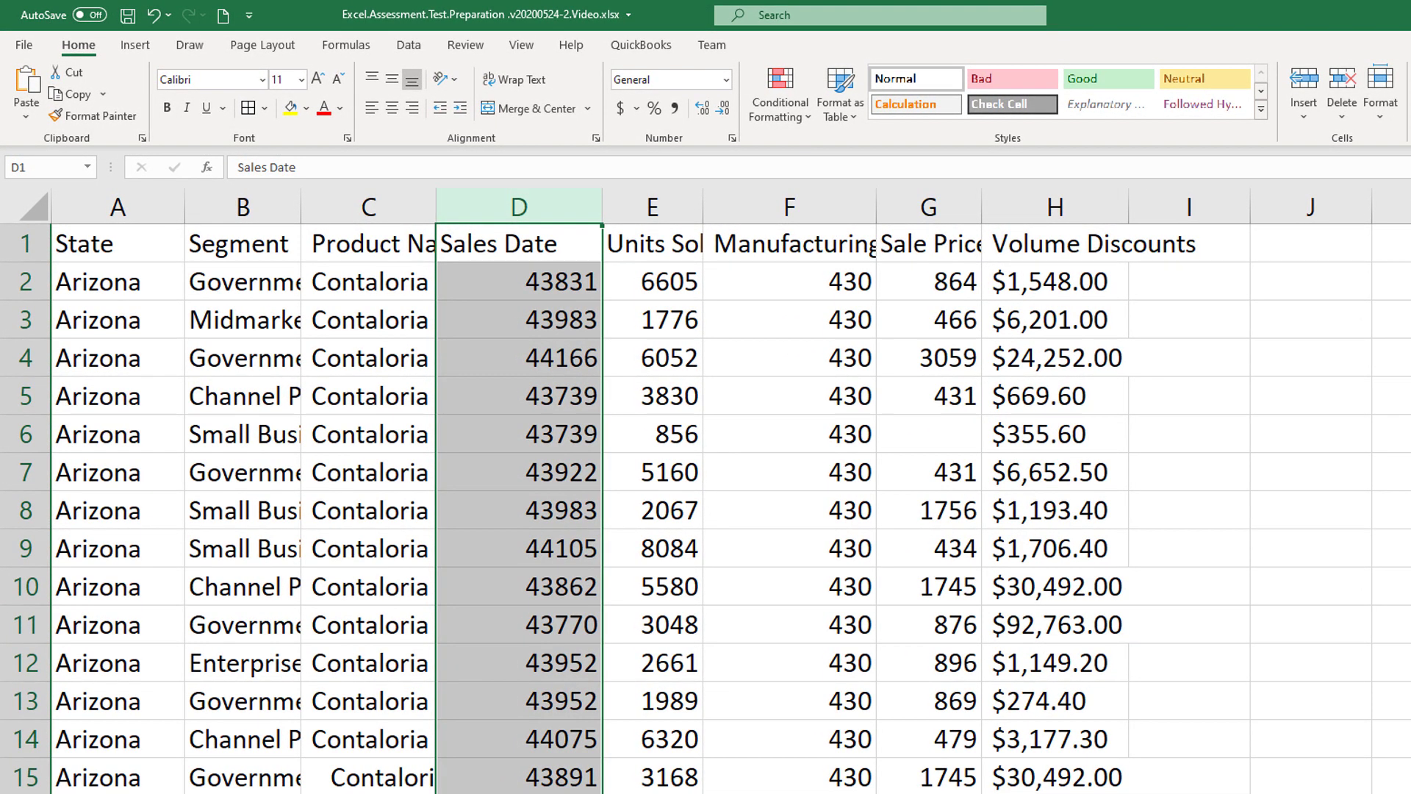
mouse_move(185, 211)
left_mouse_down()
mouse_move(165, 214)
mouse_move(185, 212)
left_mouse_up()
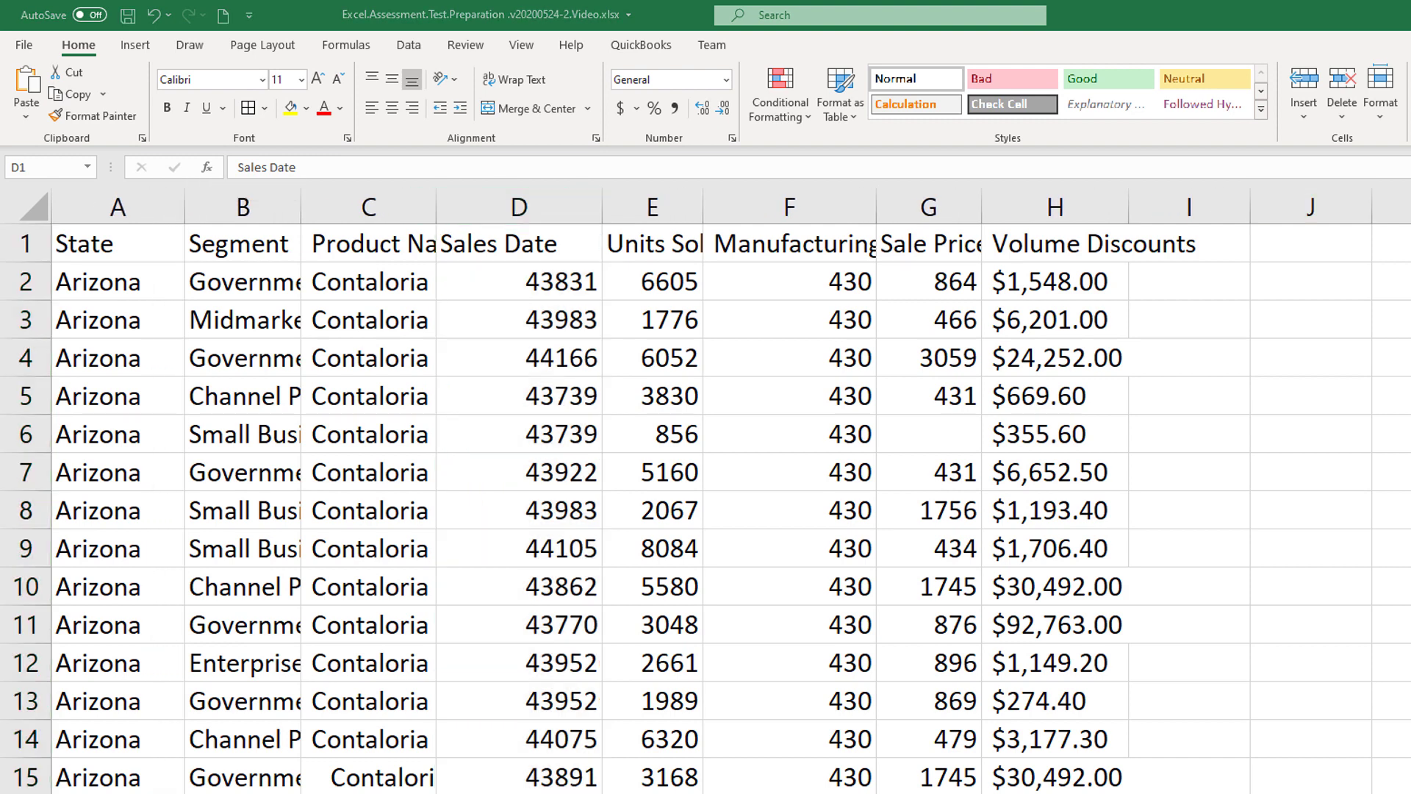
- Fit the widths of the Segment, Product Name, Sales Date and Units Sold columns to their contents
scroll(706, 507, "down", 20)
scroll(705, 508, "up", 8)
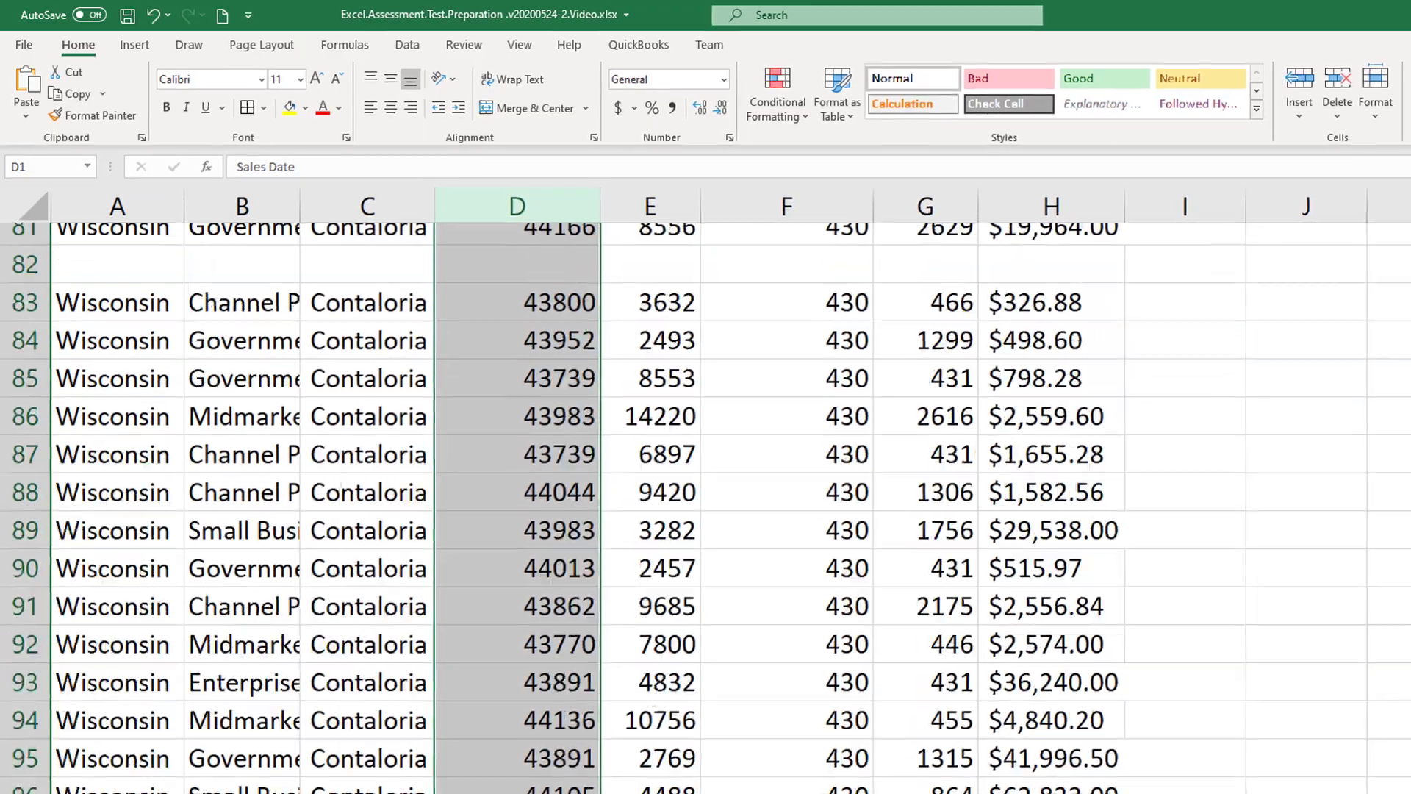
scroll(149, 314, "down", 6)
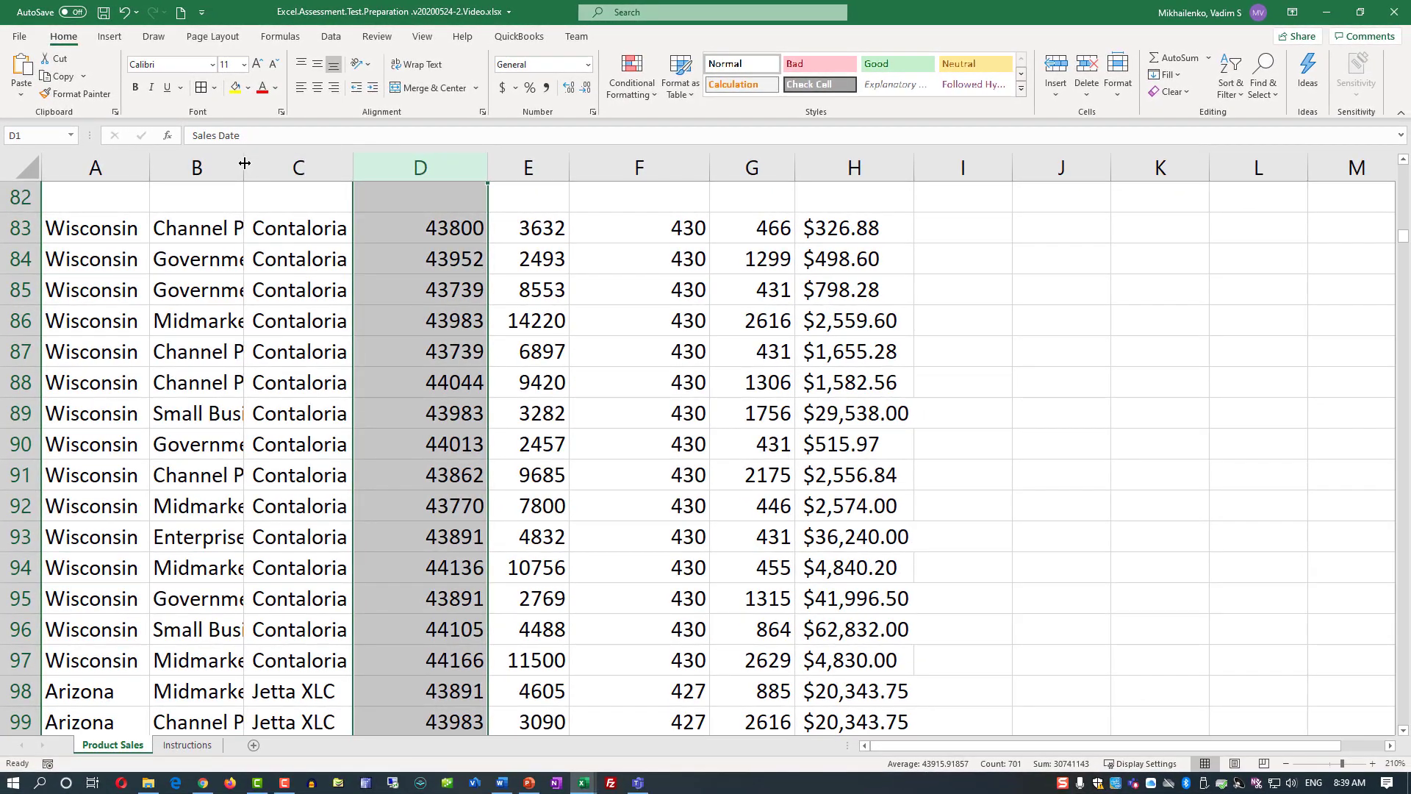
double_click(244, 163)
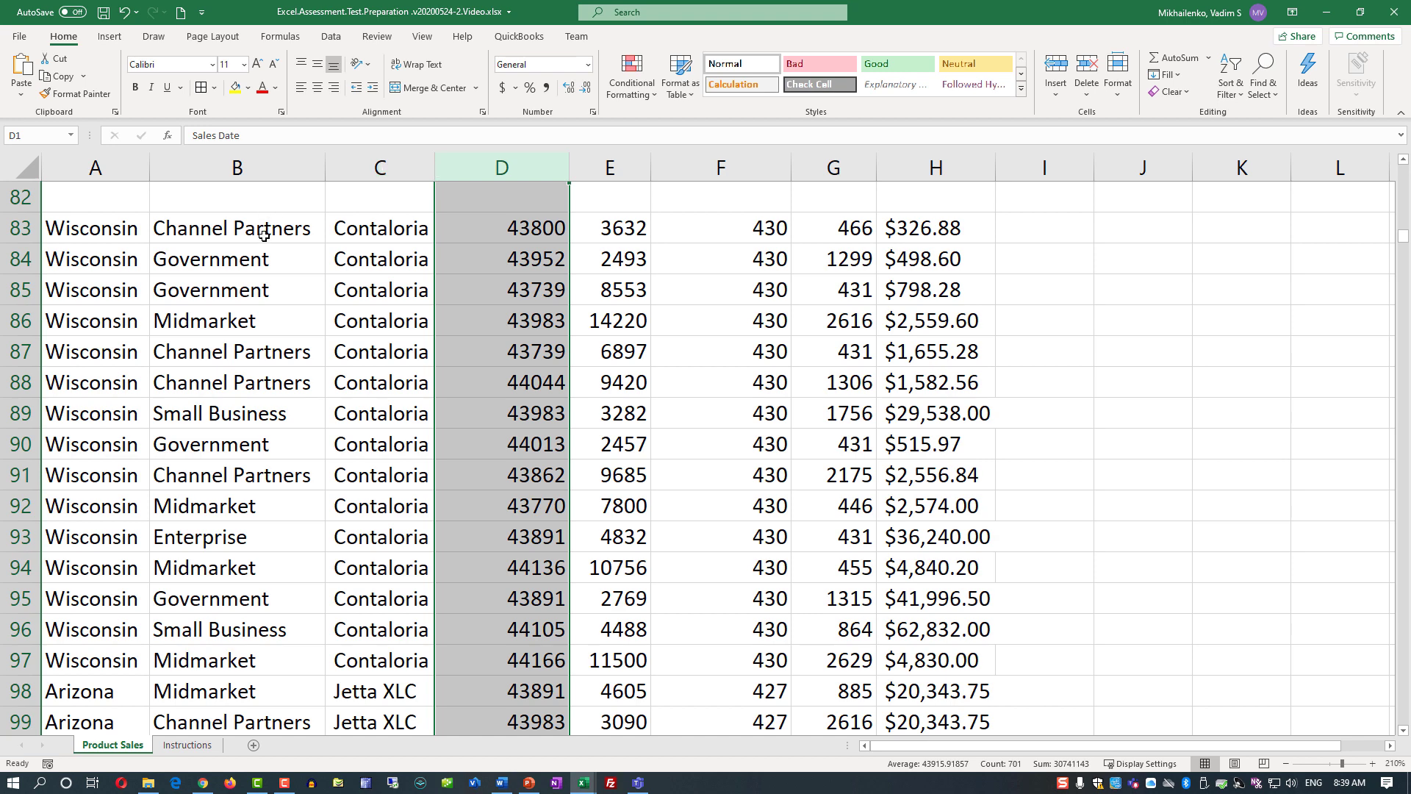
double_click(434, 168)
double_click(613, 167)
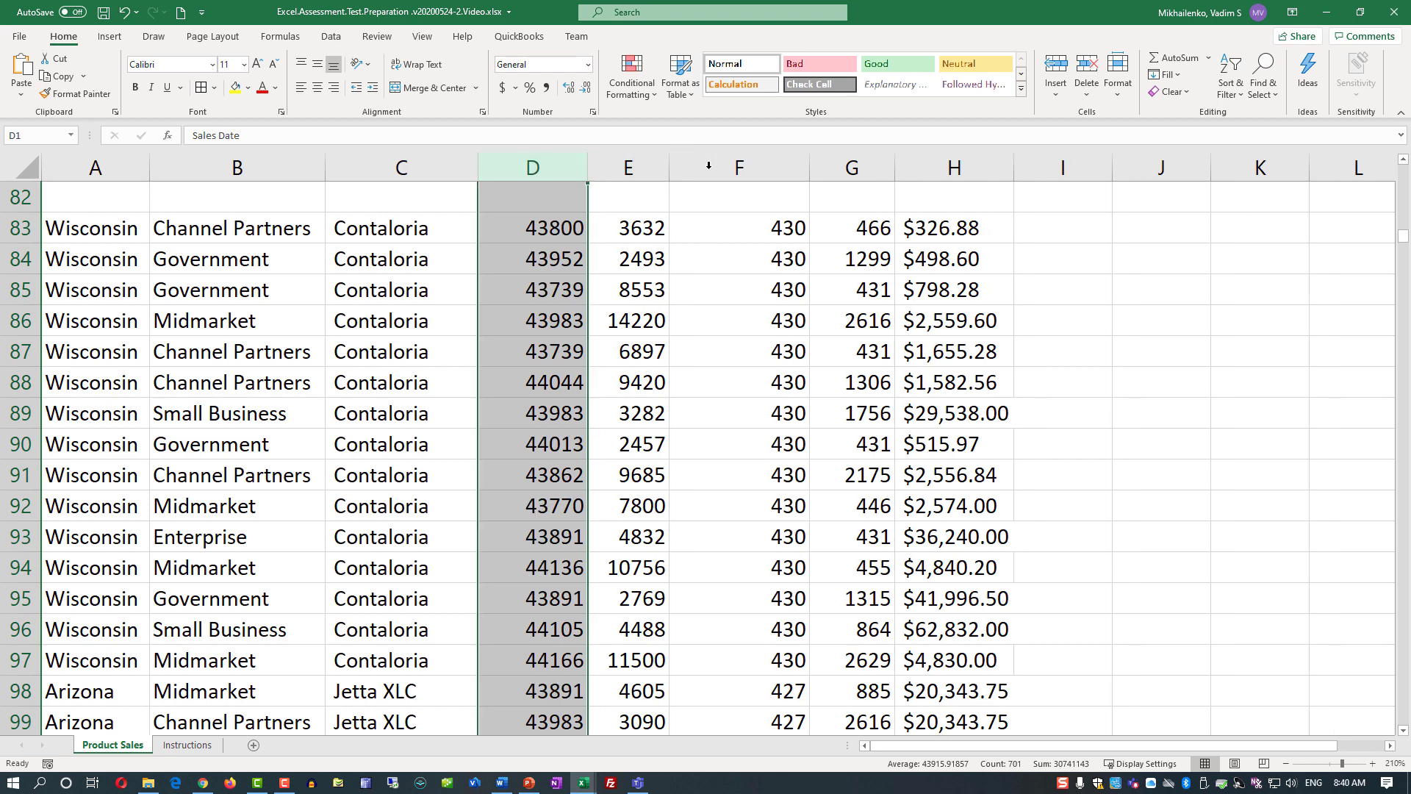
double_click(669, 167)
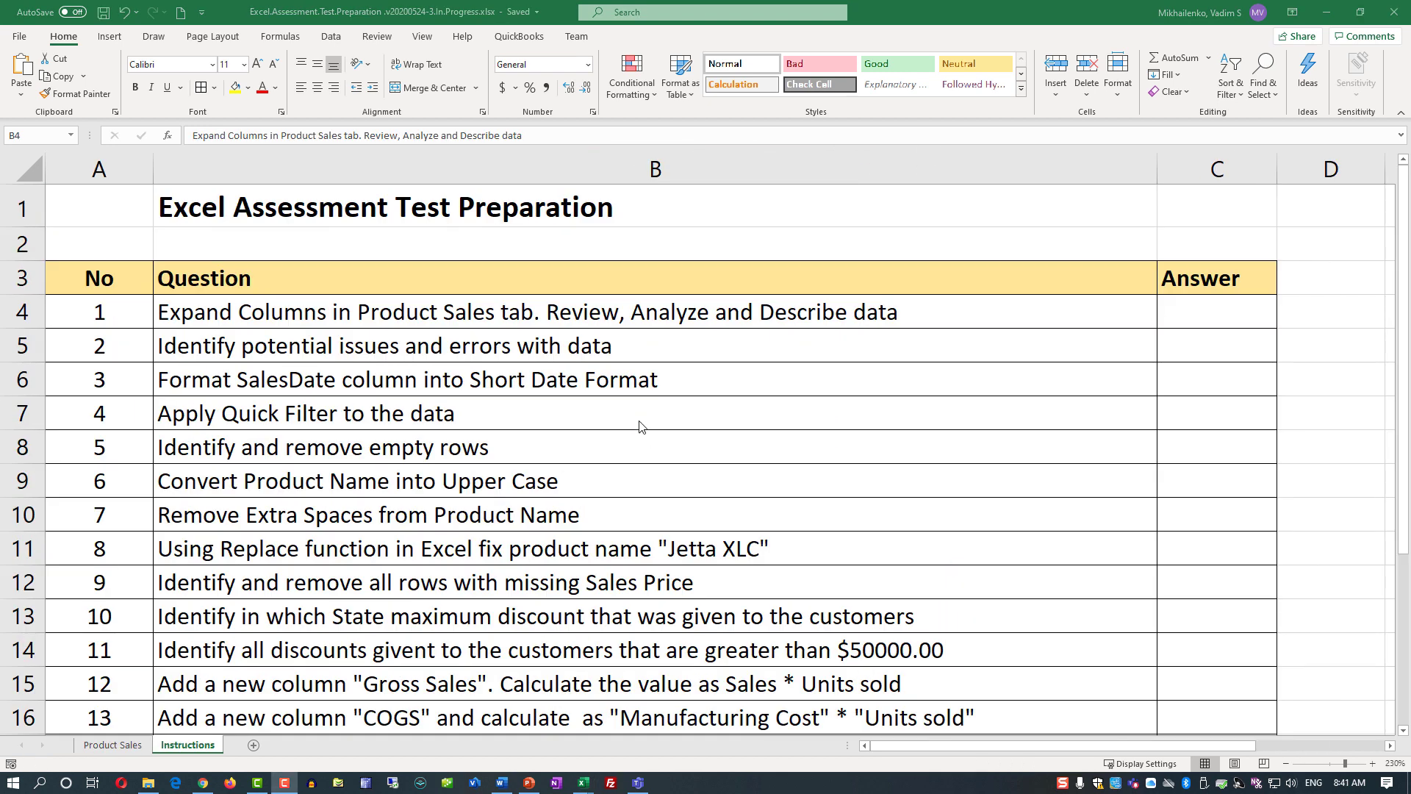
- Review the "Review, Analyze and Describe data" task in the Instructions sheet and examine the sample record in row 4 of Product Sales
left_click(552, 312)
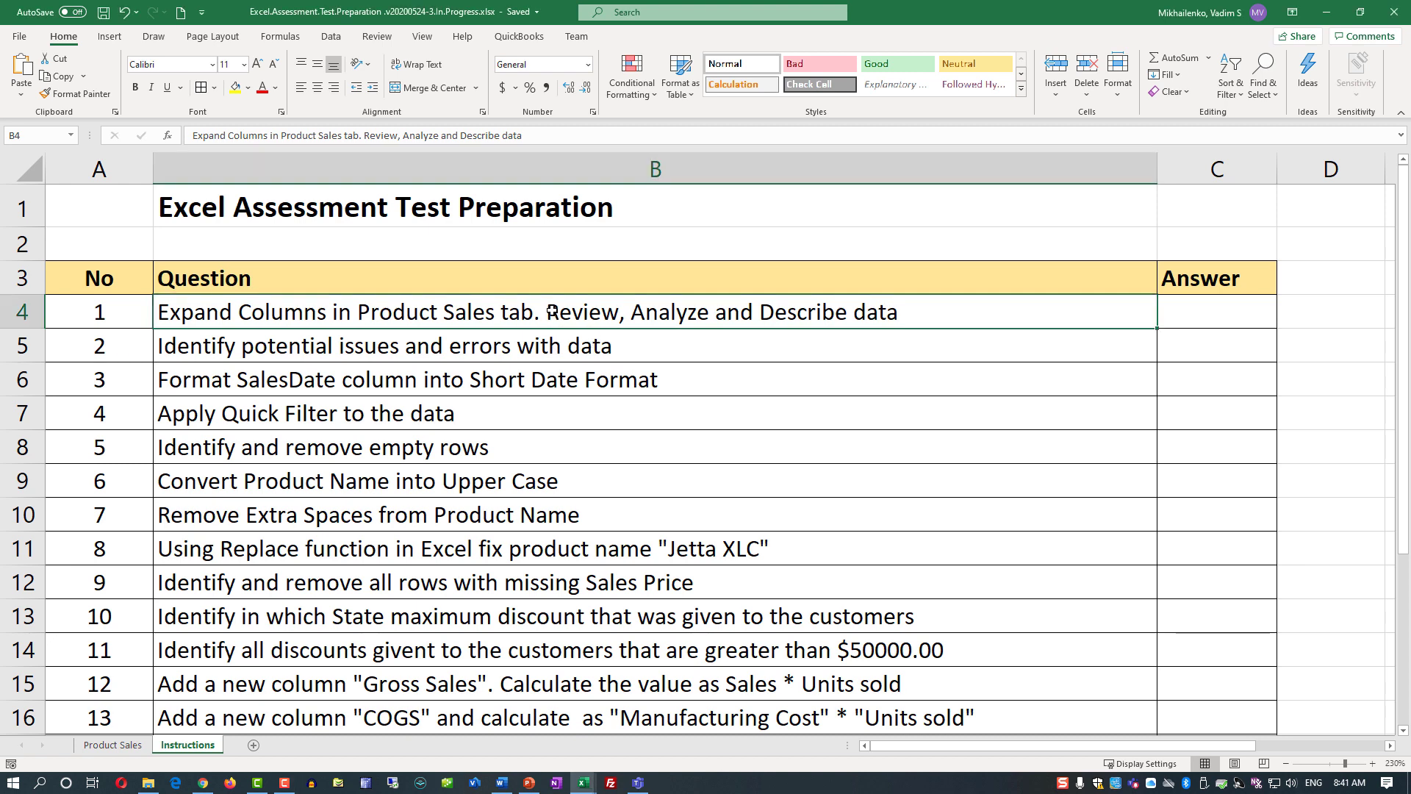
double_click(552, 311)
left_click_drag(643, 312, 924, 320)
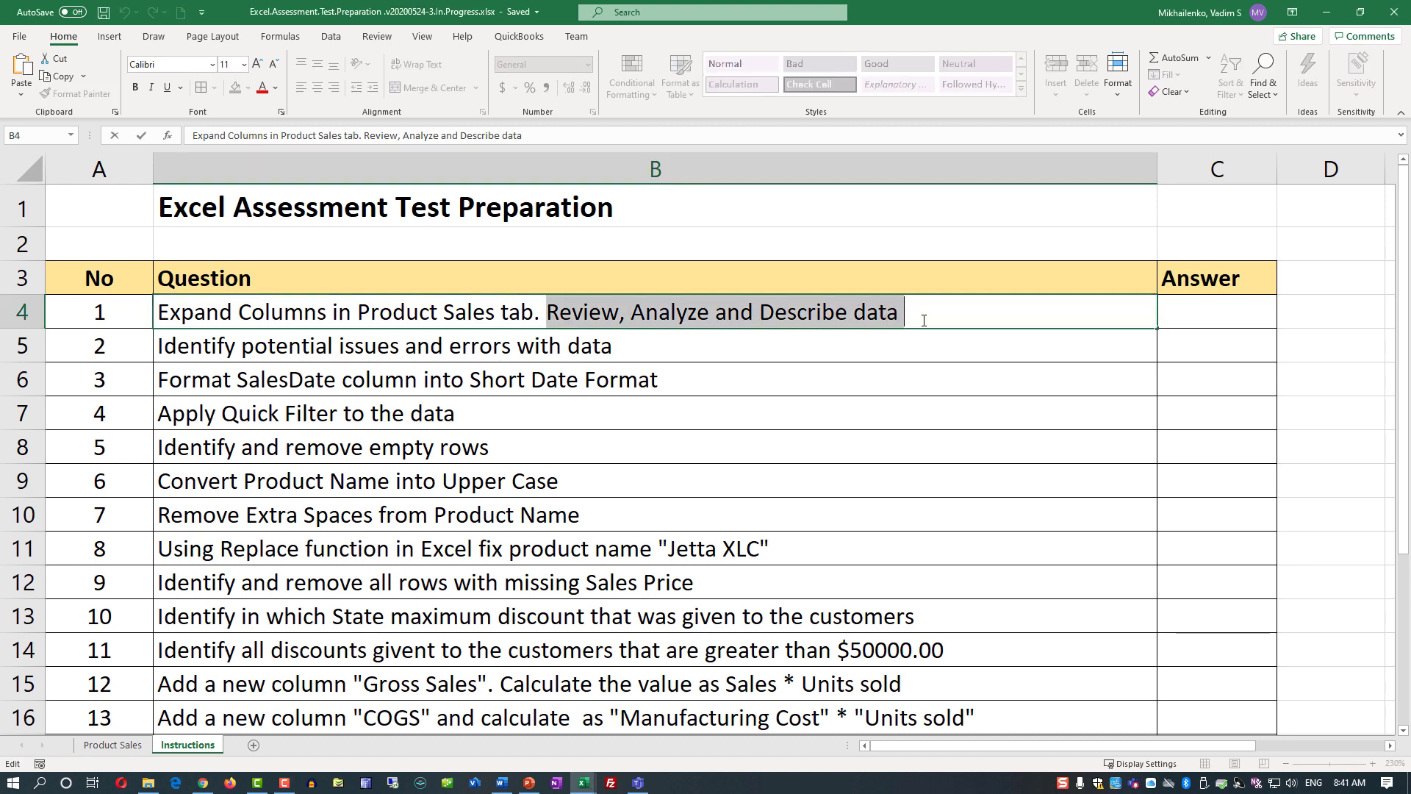
key("Return")
key("ctrl+Page_Up")
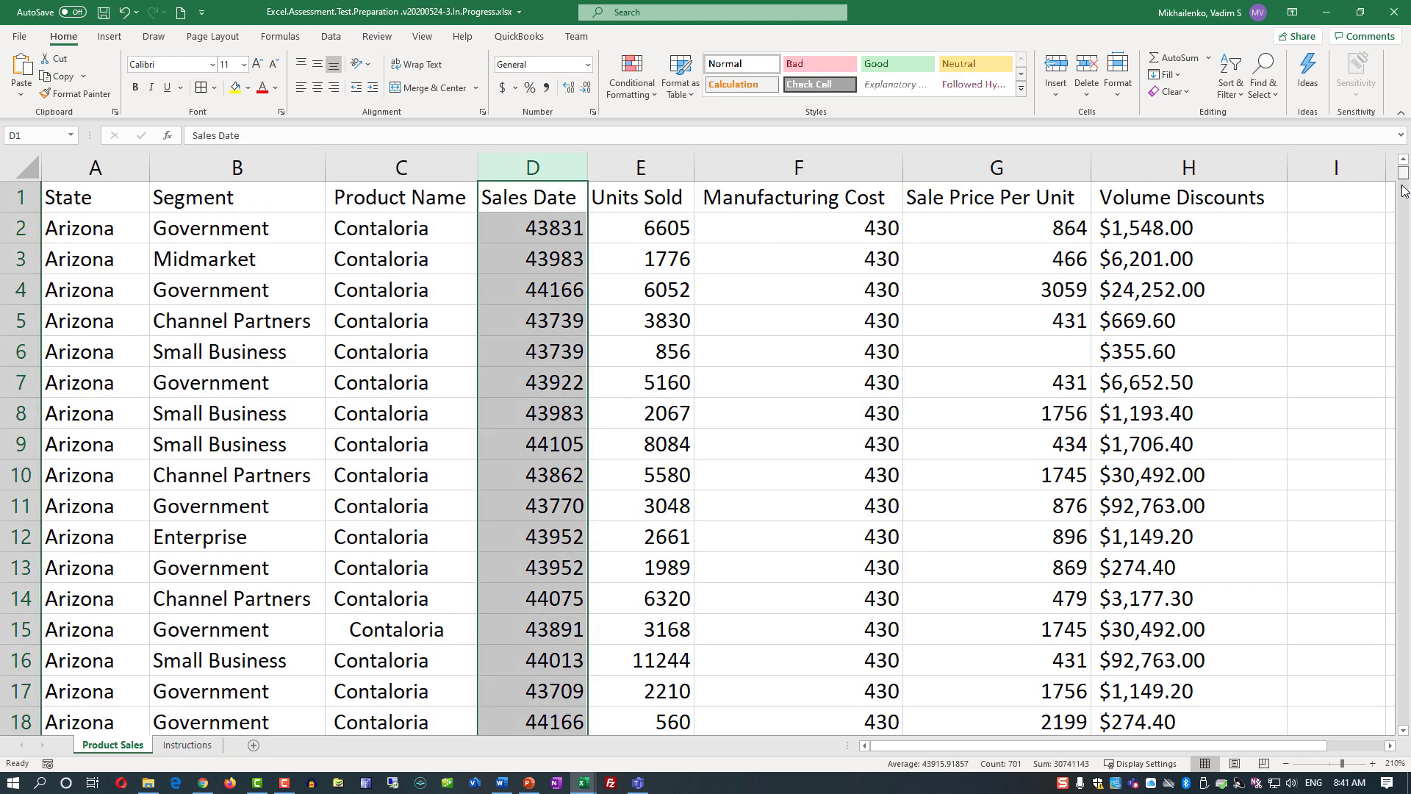
mouse_move(1403, 189)
left_mouse_down()
mouse_move(1405, 749)
mouse_move(1403, 173)
left_mouse_up()
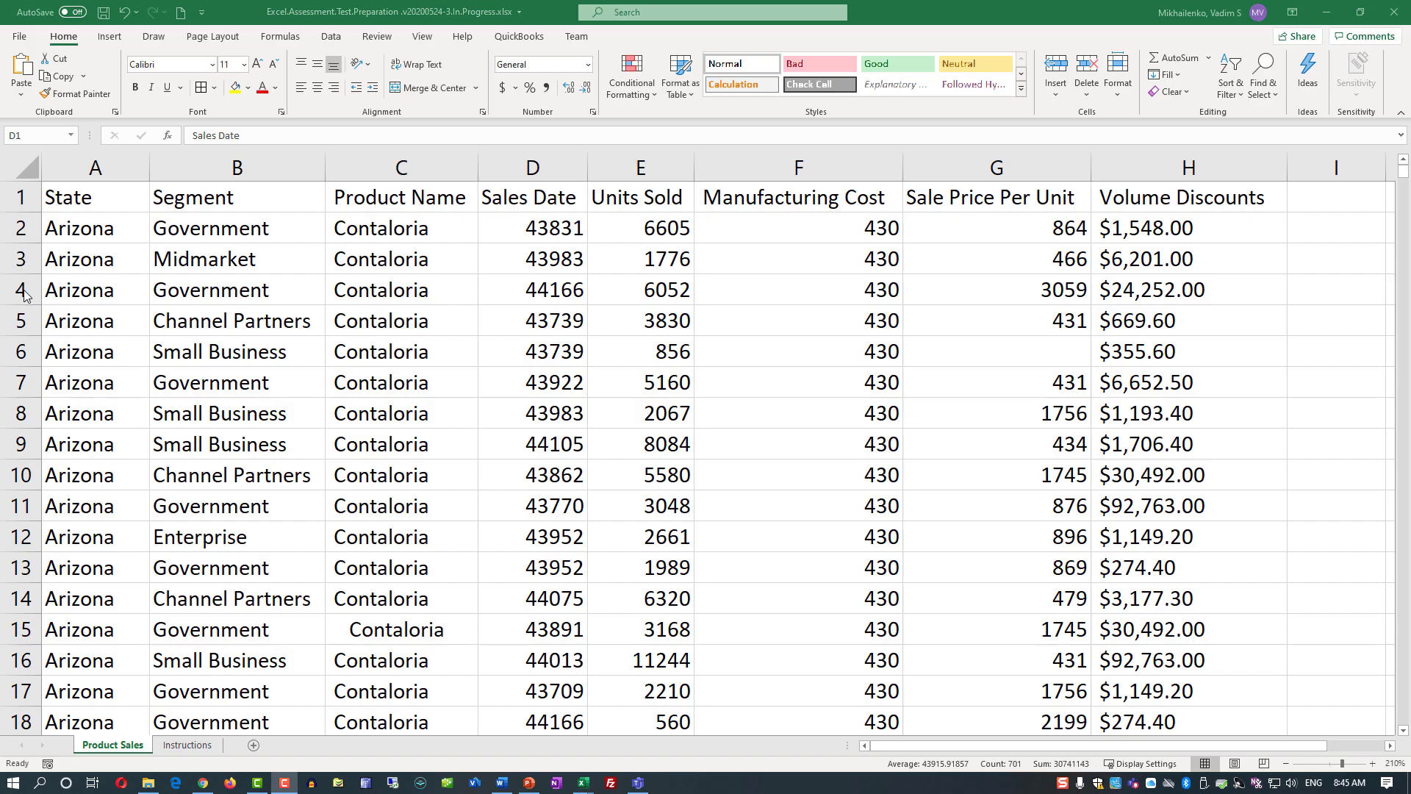
left_click(20, 291)
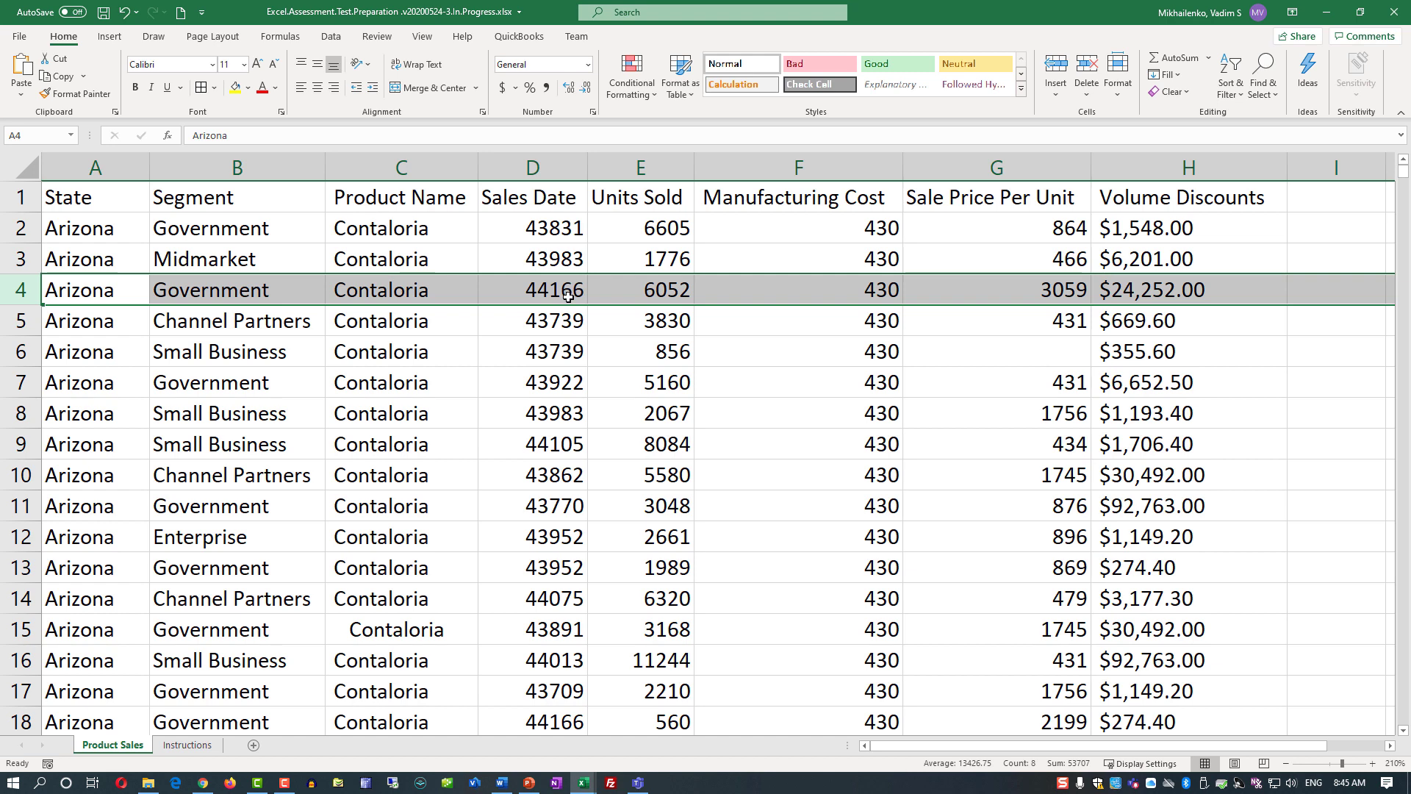
left_click(670, 294)
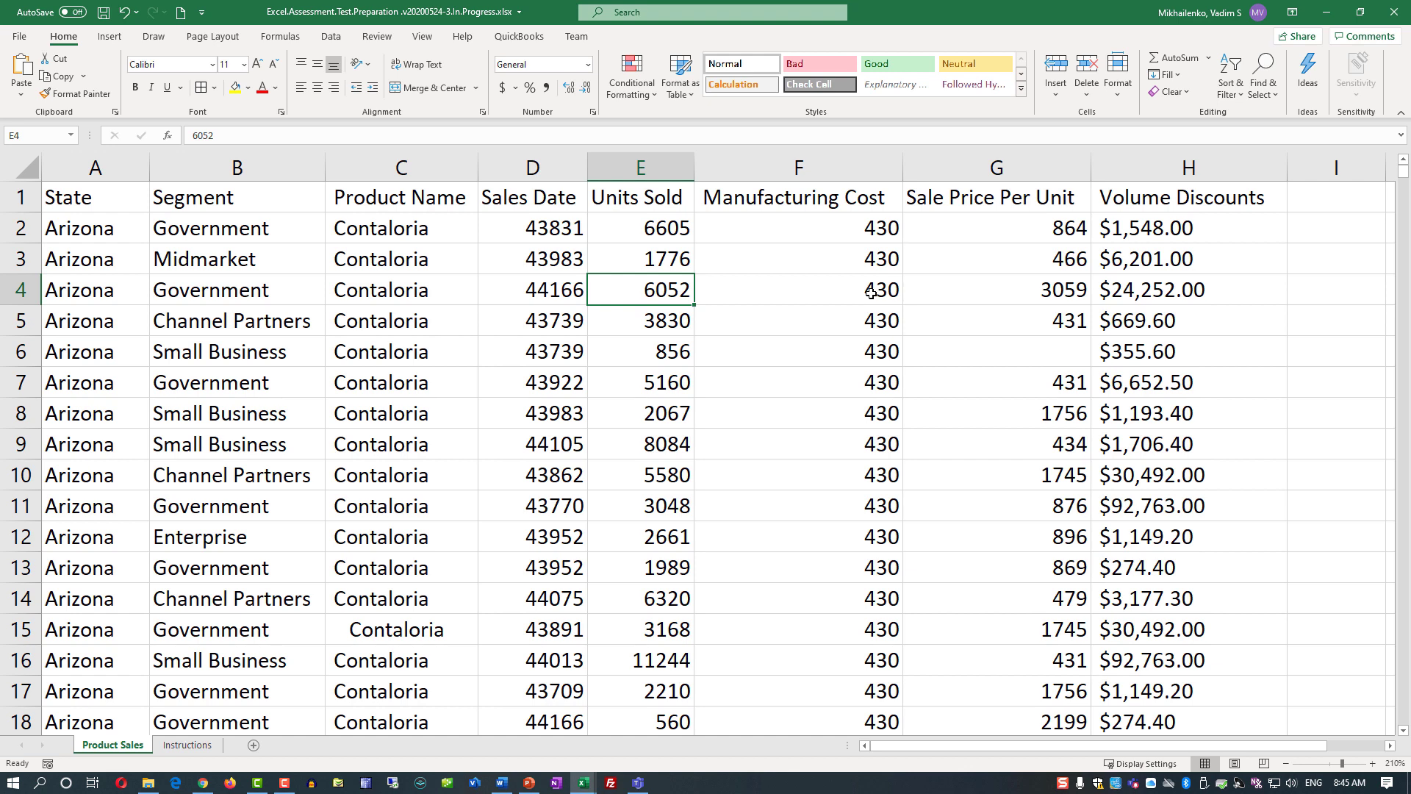
left_click(1040, 293)
left_click(1181, 292)
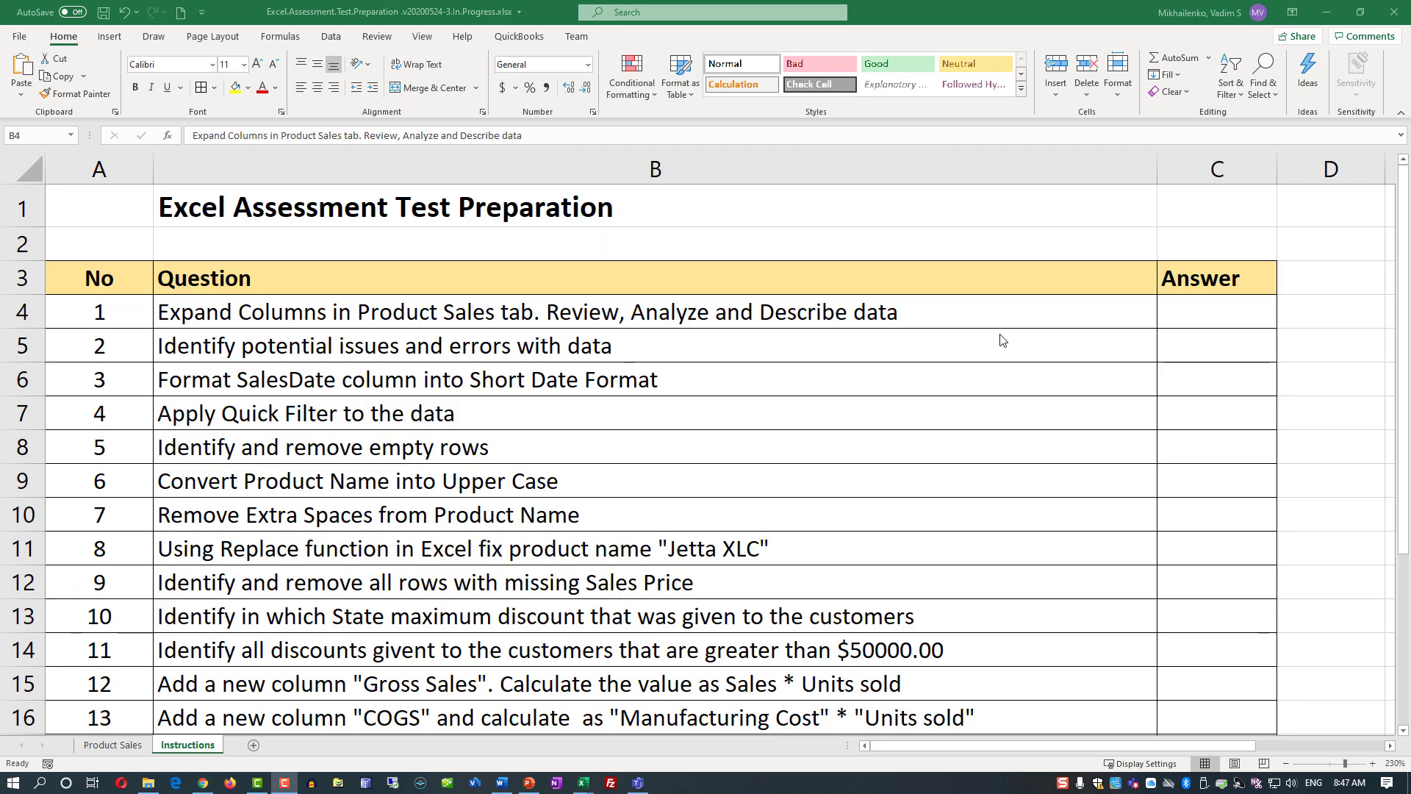
- Mark question 1 as completed by filling its Answer cell C4 on the Instructions sheet with green
left_click(1201, 318)
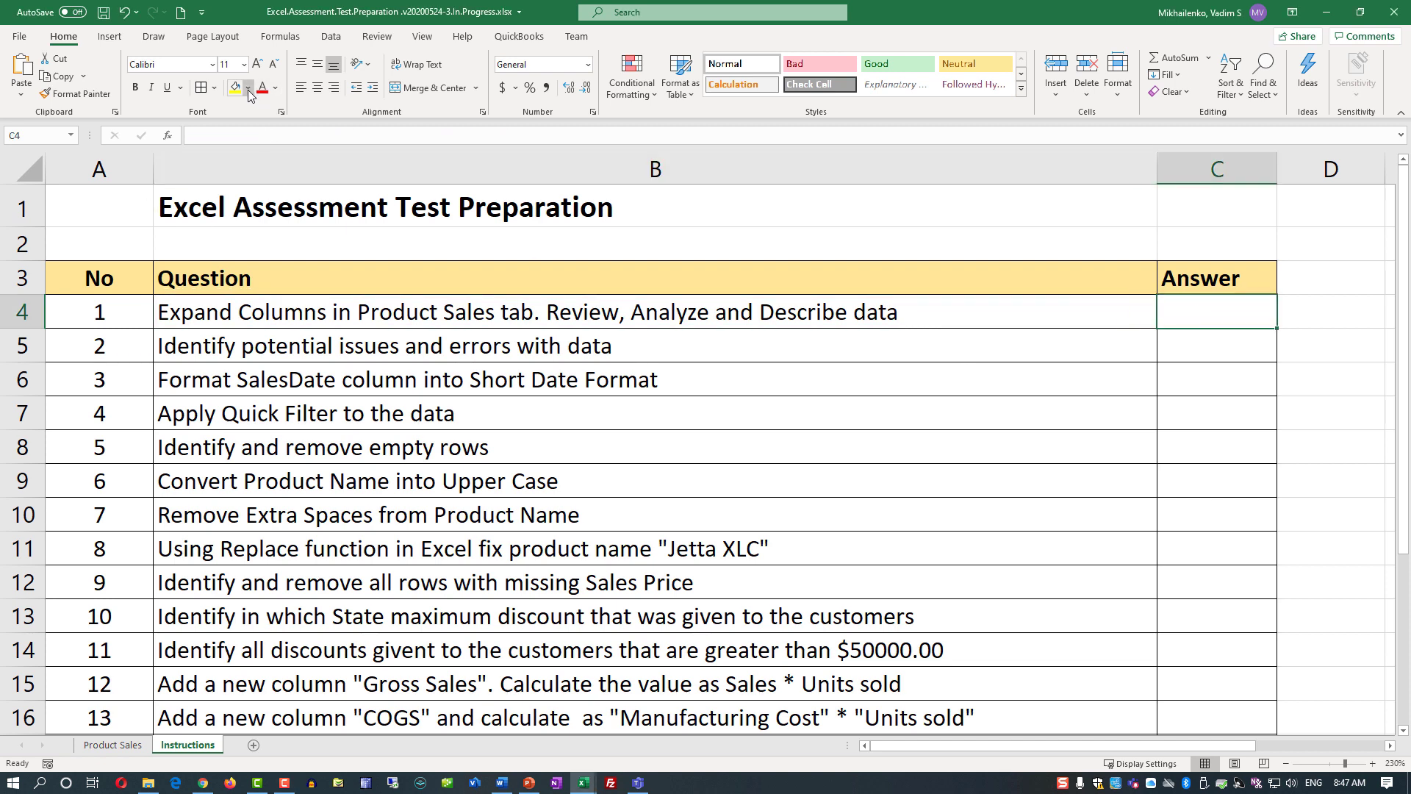
left_click(248, 87)
left_click(305, 206)
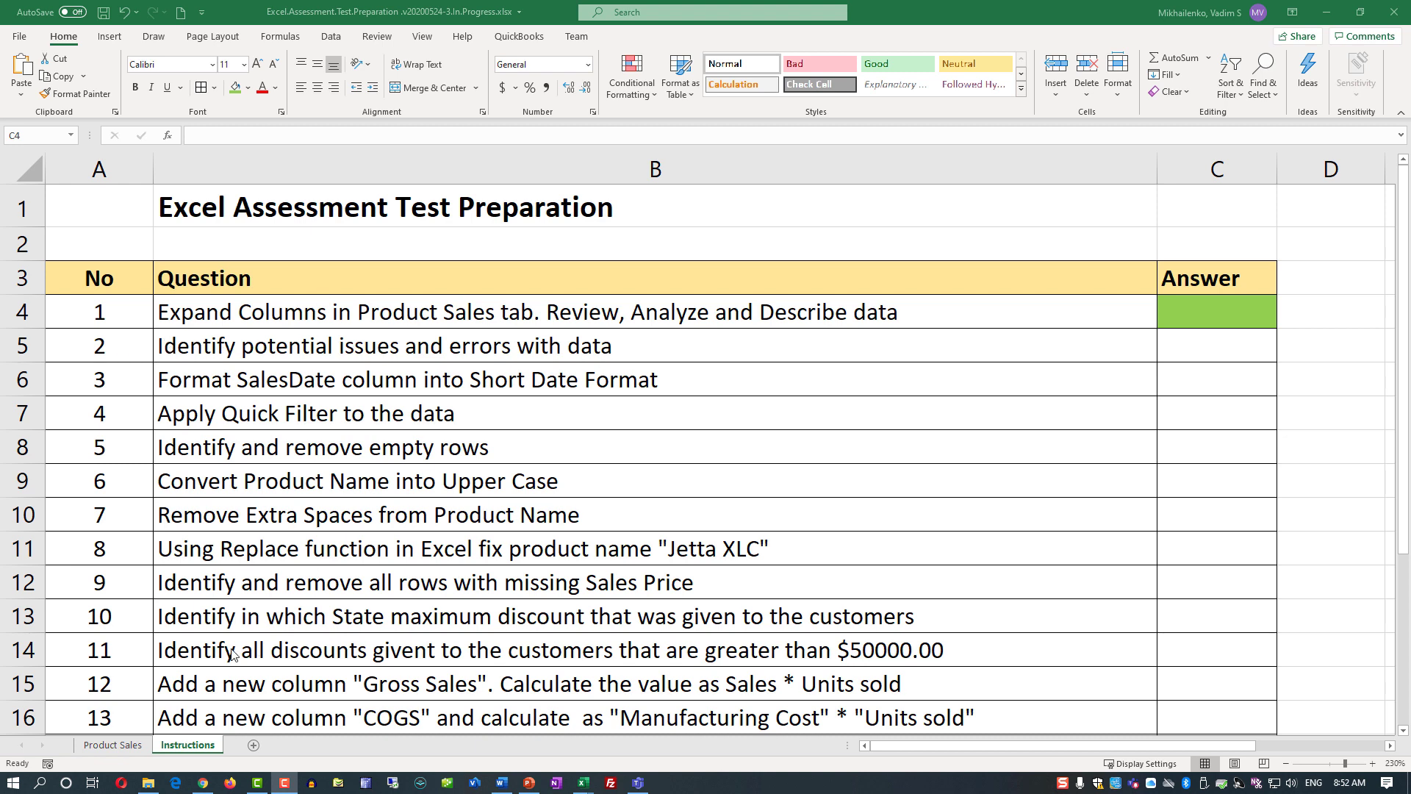
- Check the first Product Sales records for data issues in the Sales Date format, cell G6 in Sale Price Per Unit, and row 28
left_click(118, 745)
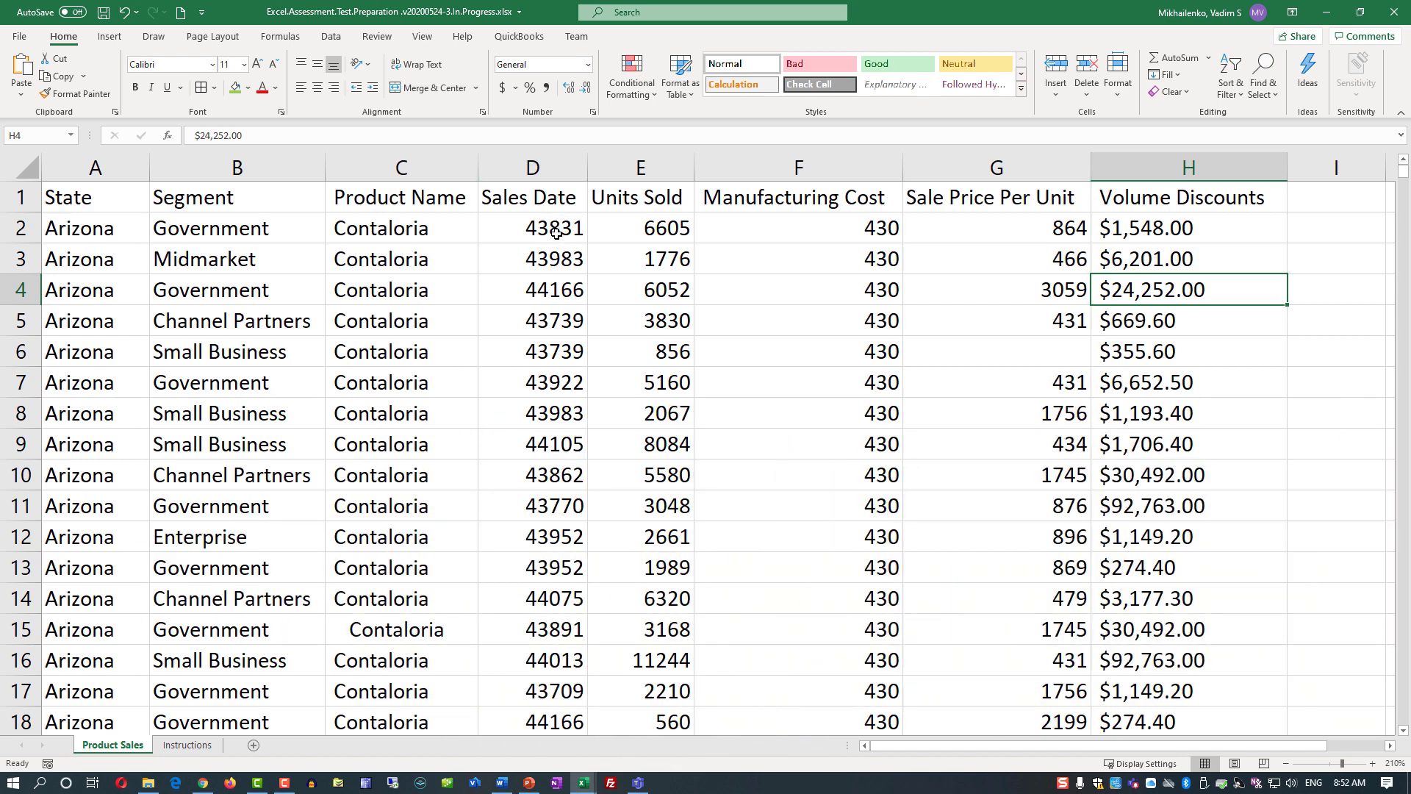
left_click(557, 237)
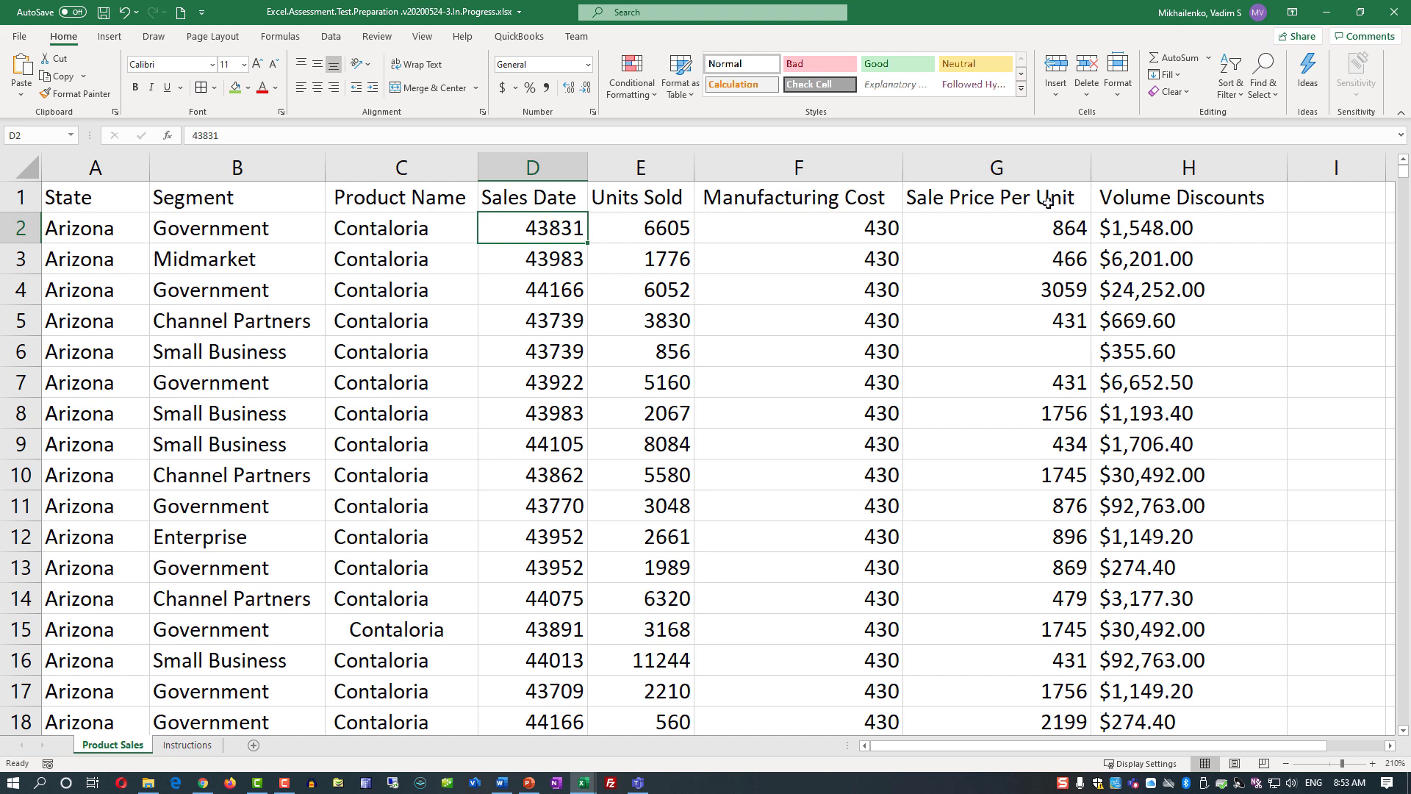
left_click(1060, 351)
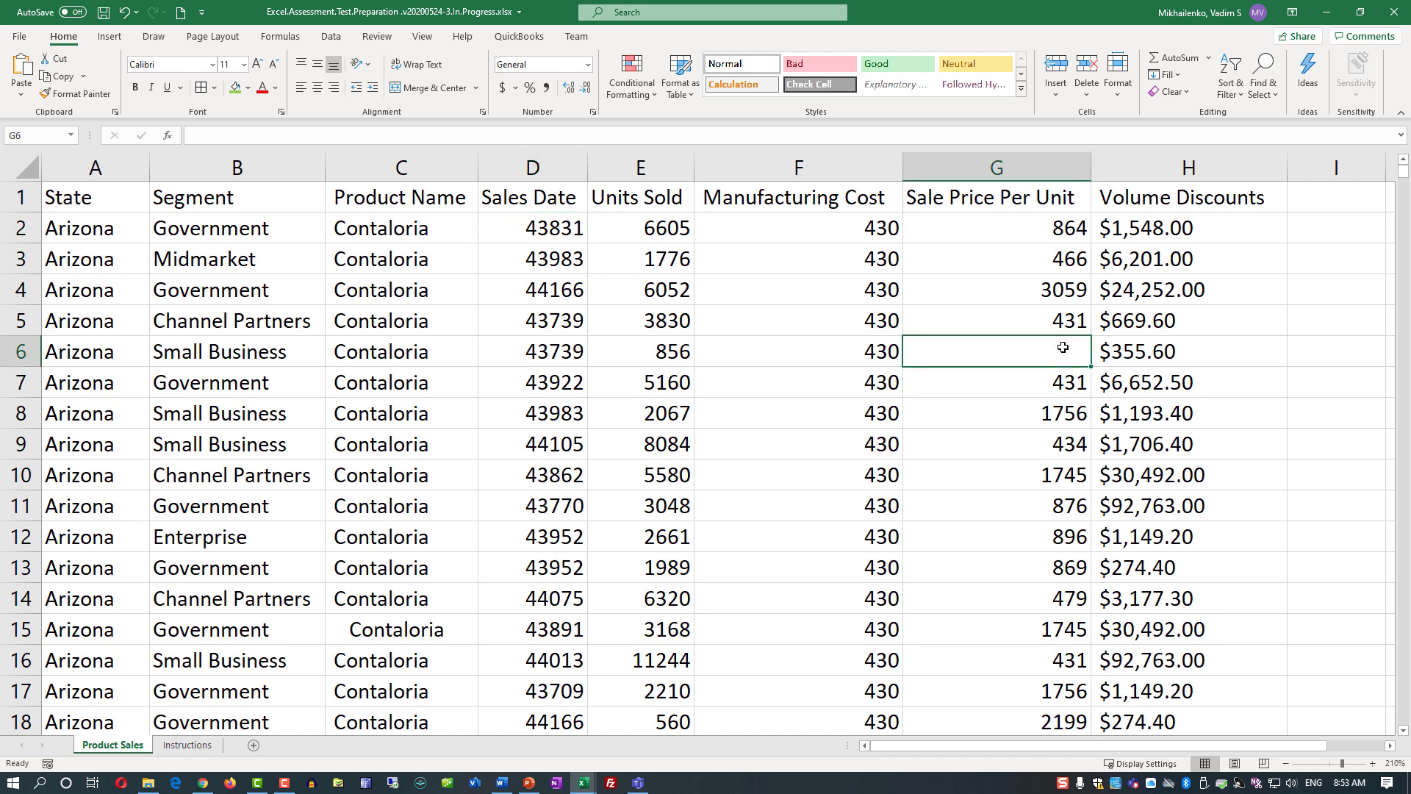
left_click(1403, 185)
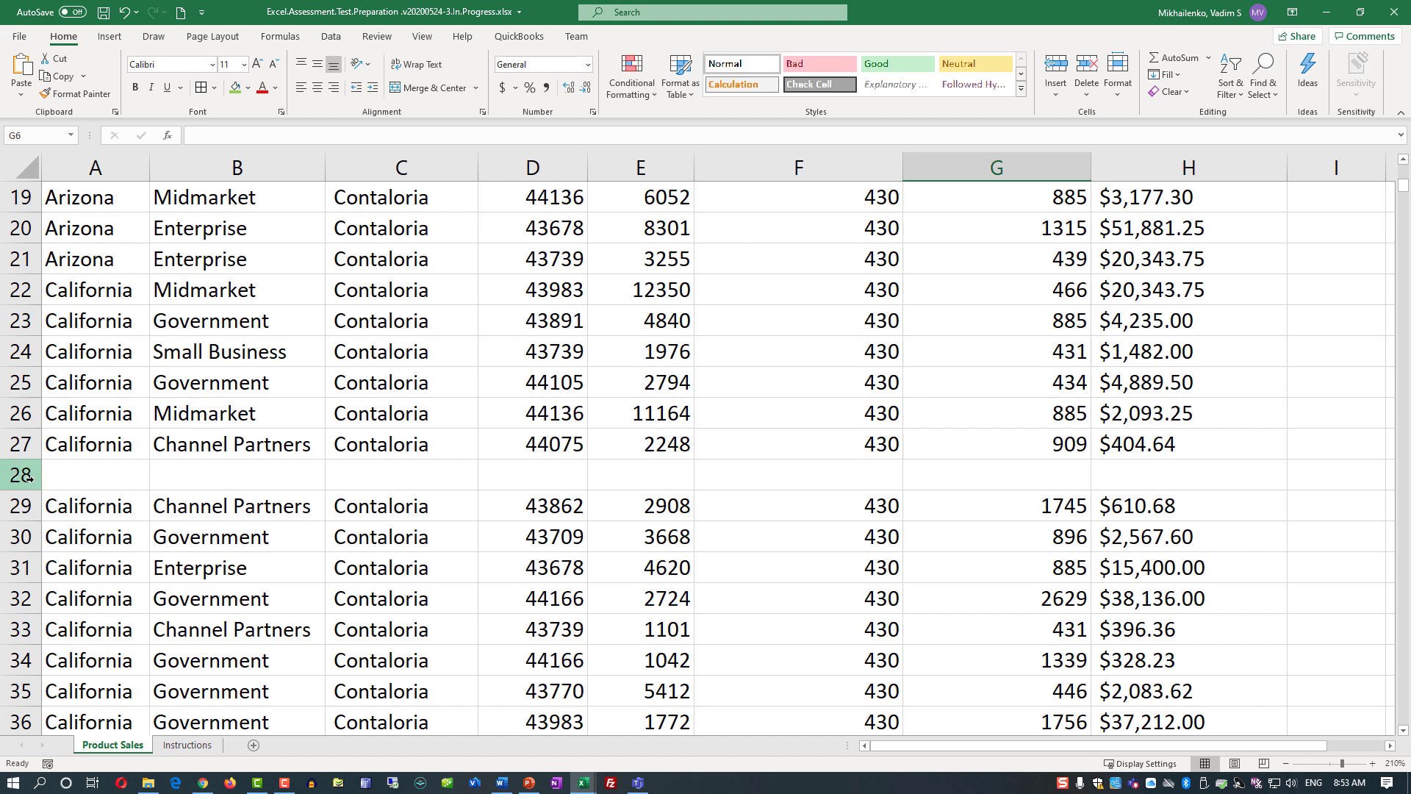
left_click(22, 476)
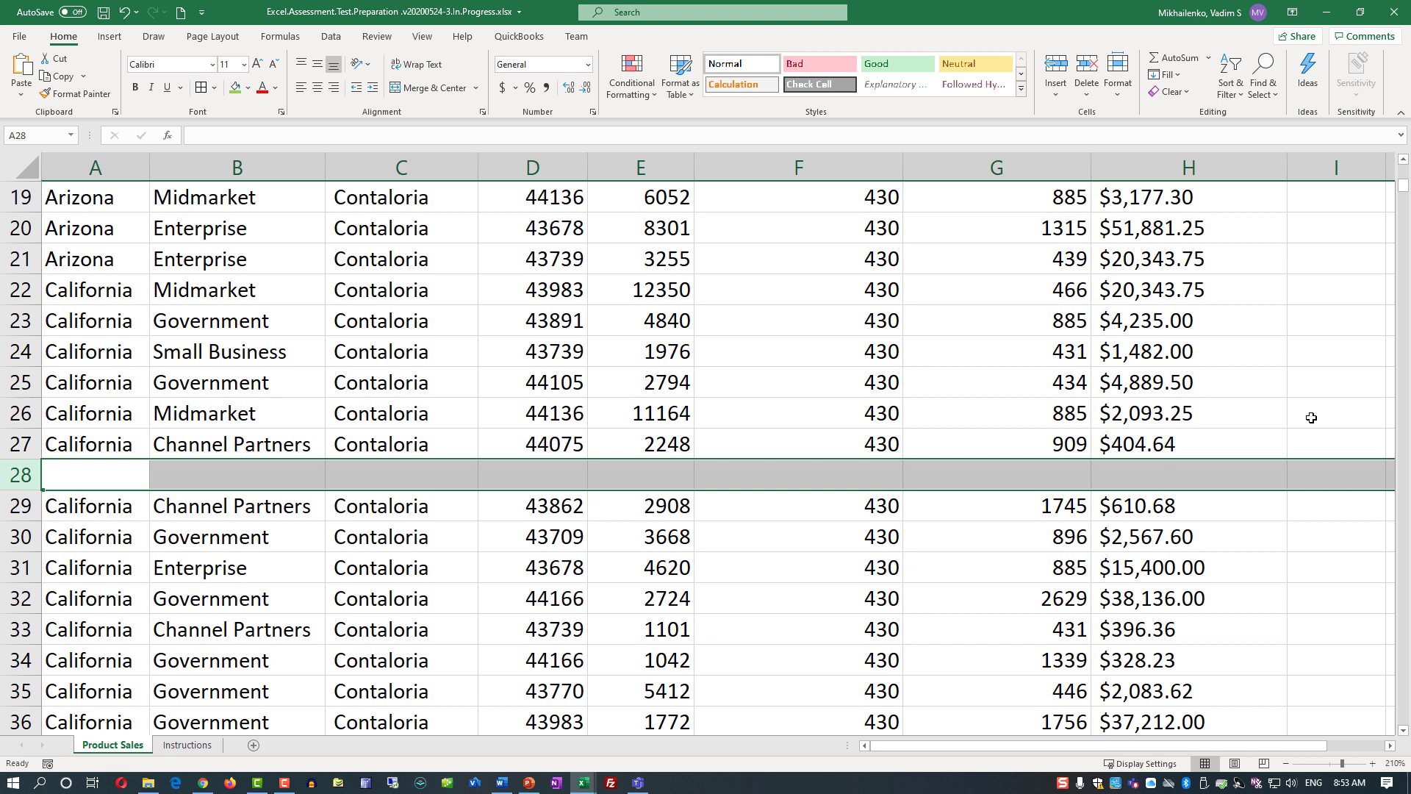
- Scan the remaining Product Sales records down to the last row for empty rows, missing sale prices and stray spaces in product names
scroll(1404, 190, "down", 7)
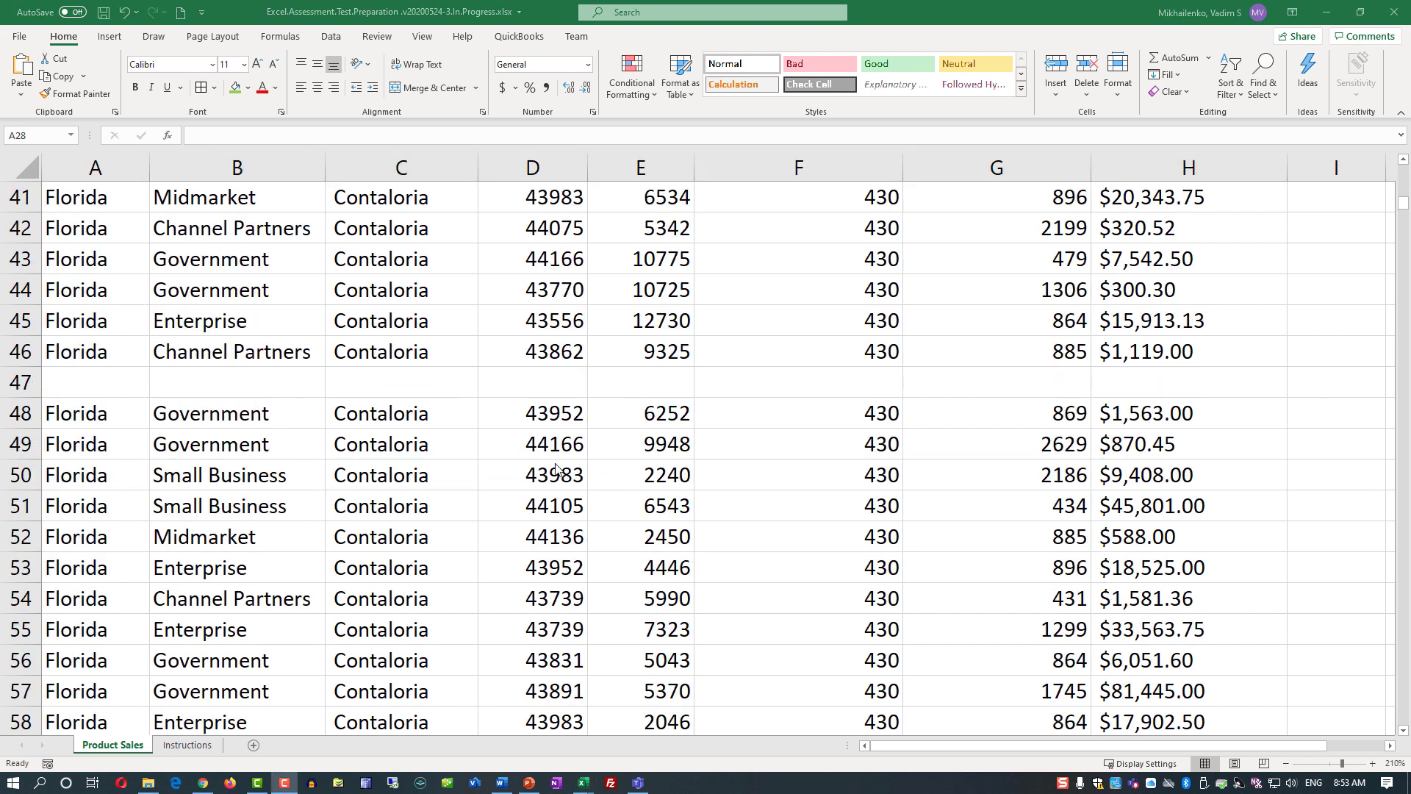
scroll(556, 469, "down", 8)
scroll(556, 468, "down", 20)
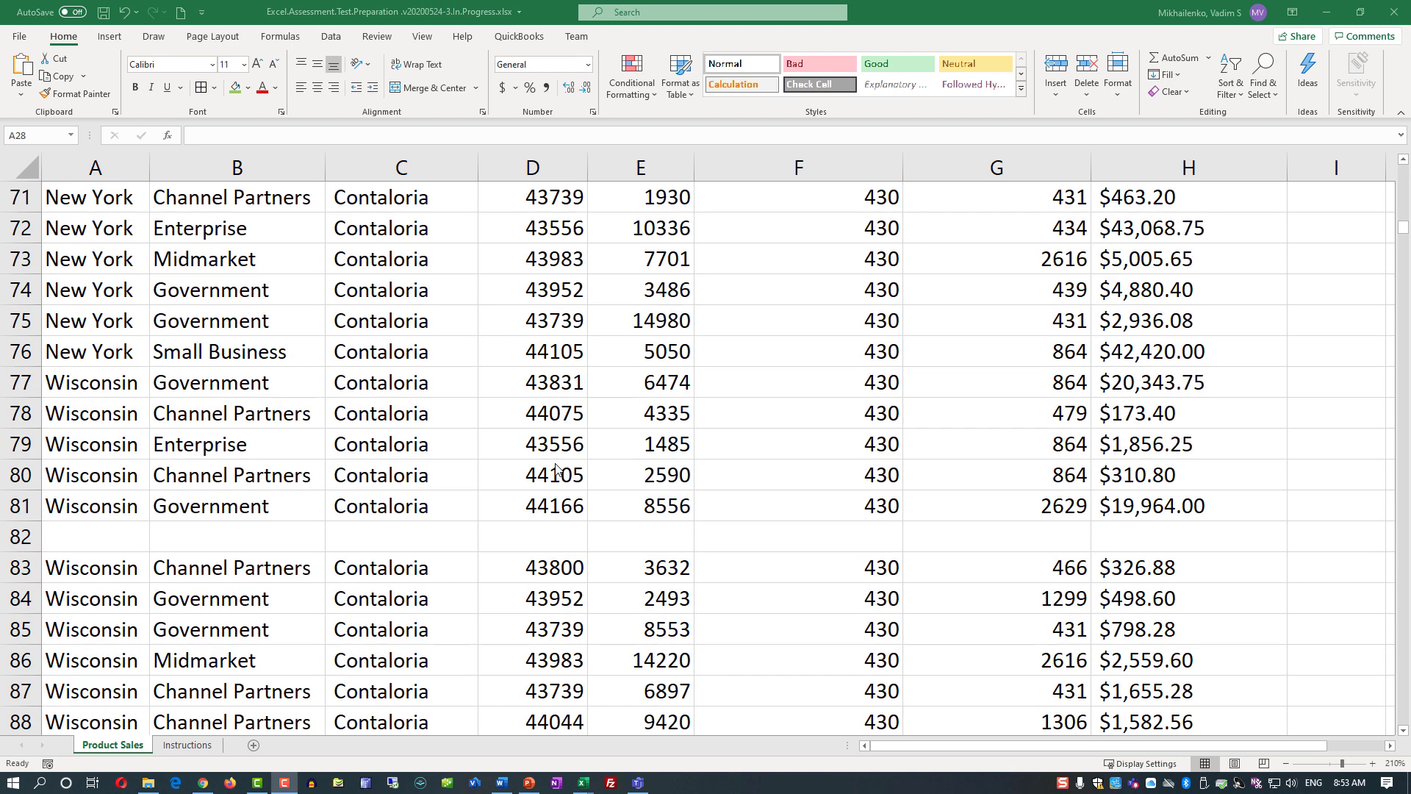
scroll(556, 468, "down", 6)
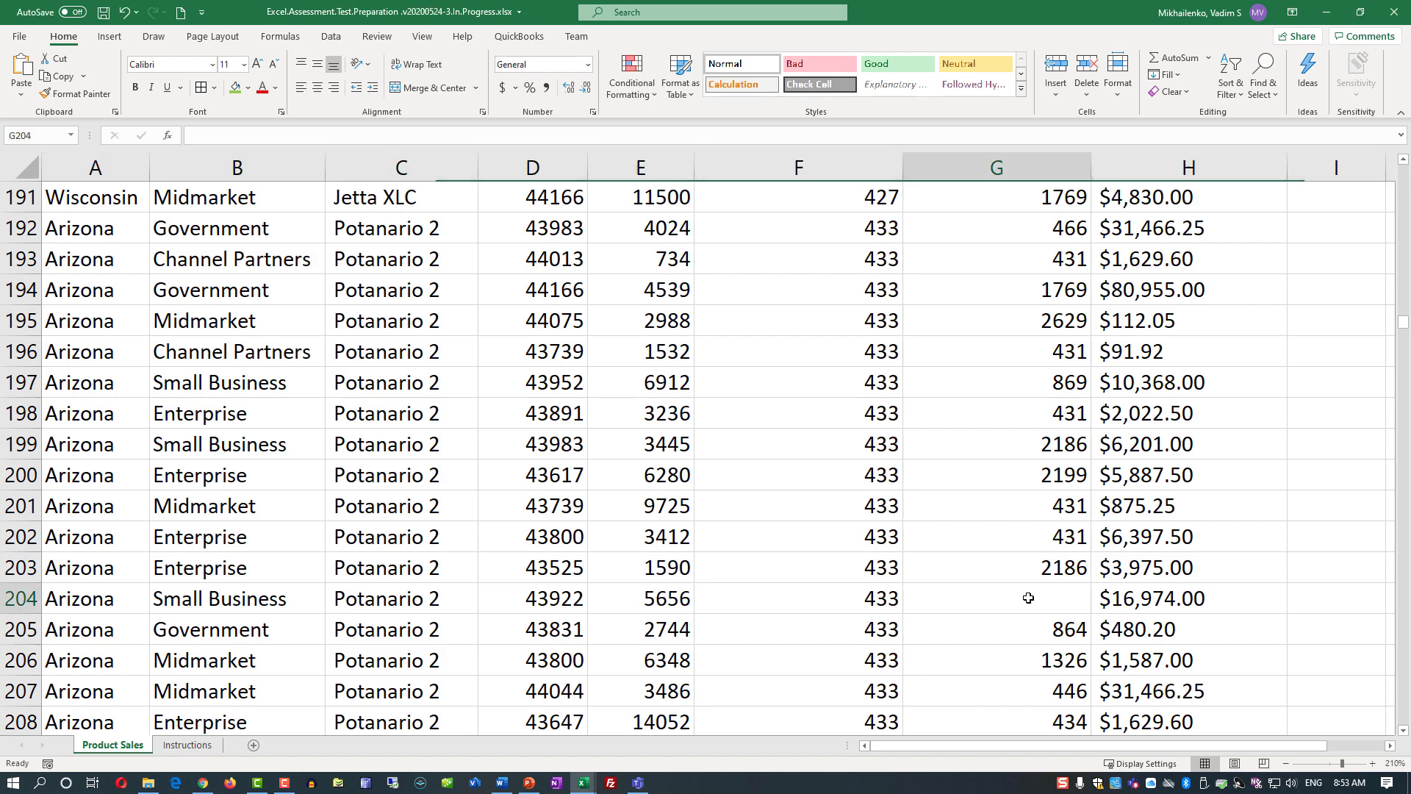
left_click(1027, 596)
scroll(807, 593, "down", 4)
scroll(582, 560, "down", 4)
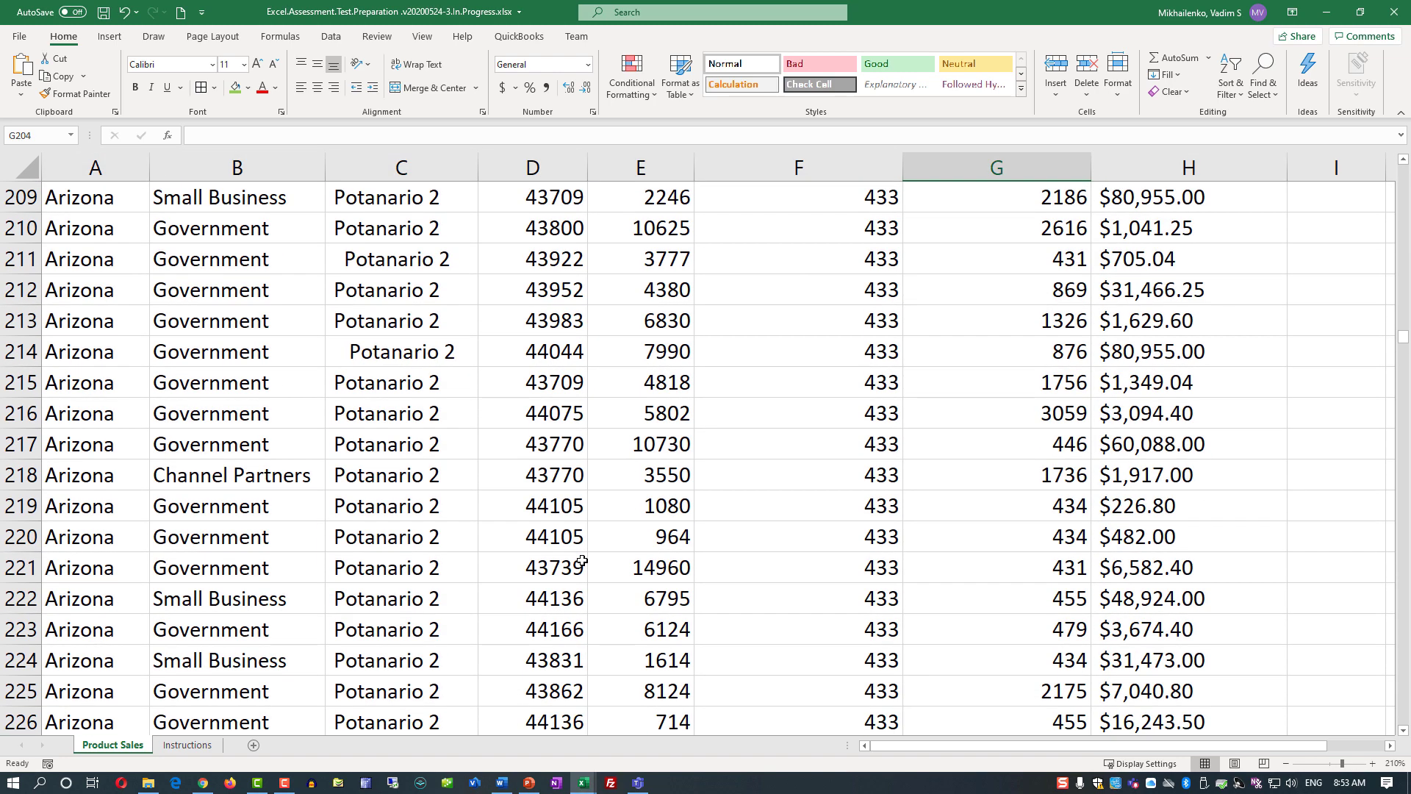
left_click_drag(1403, 334, 1400, 723)
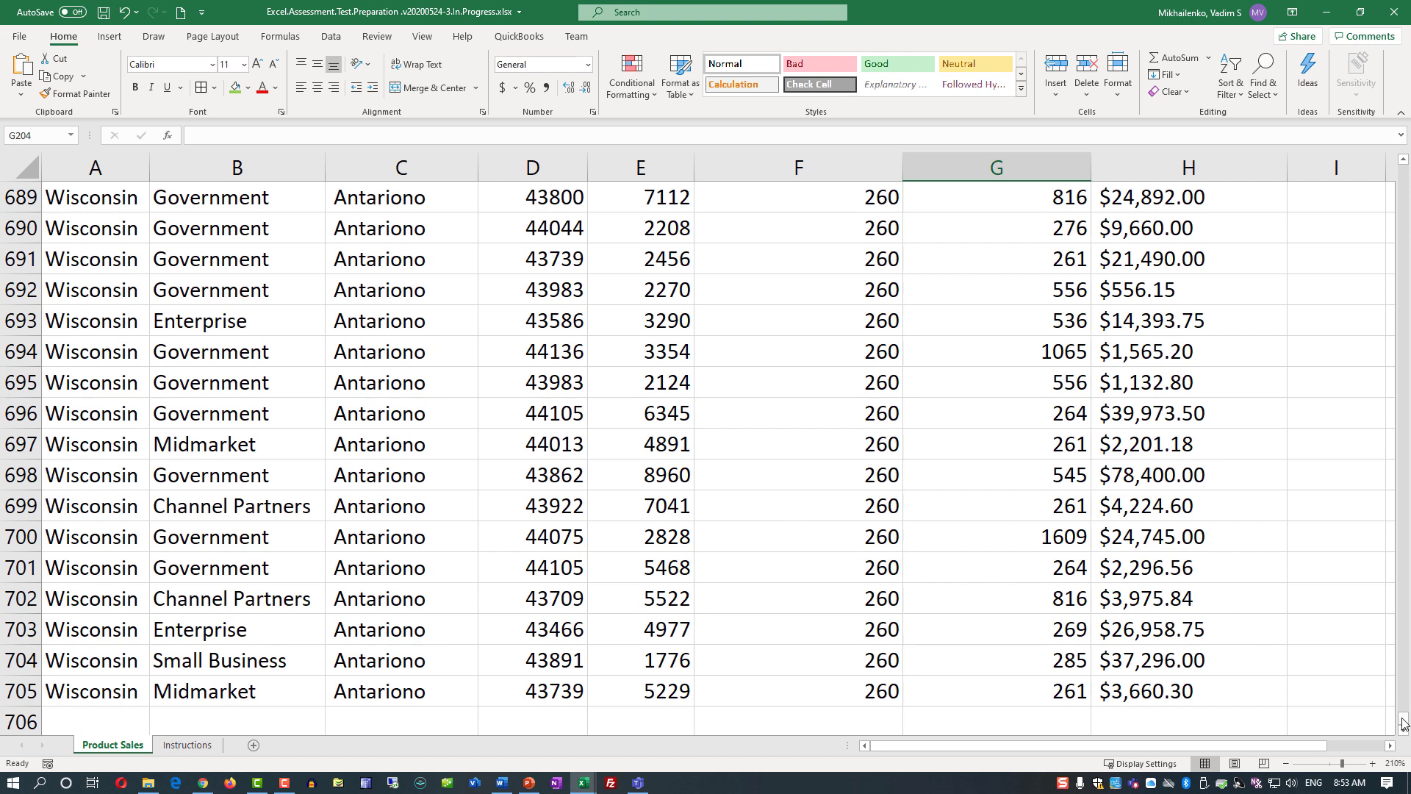
scroll(1389, 514, "up", 16)
left_click(1404, 162)
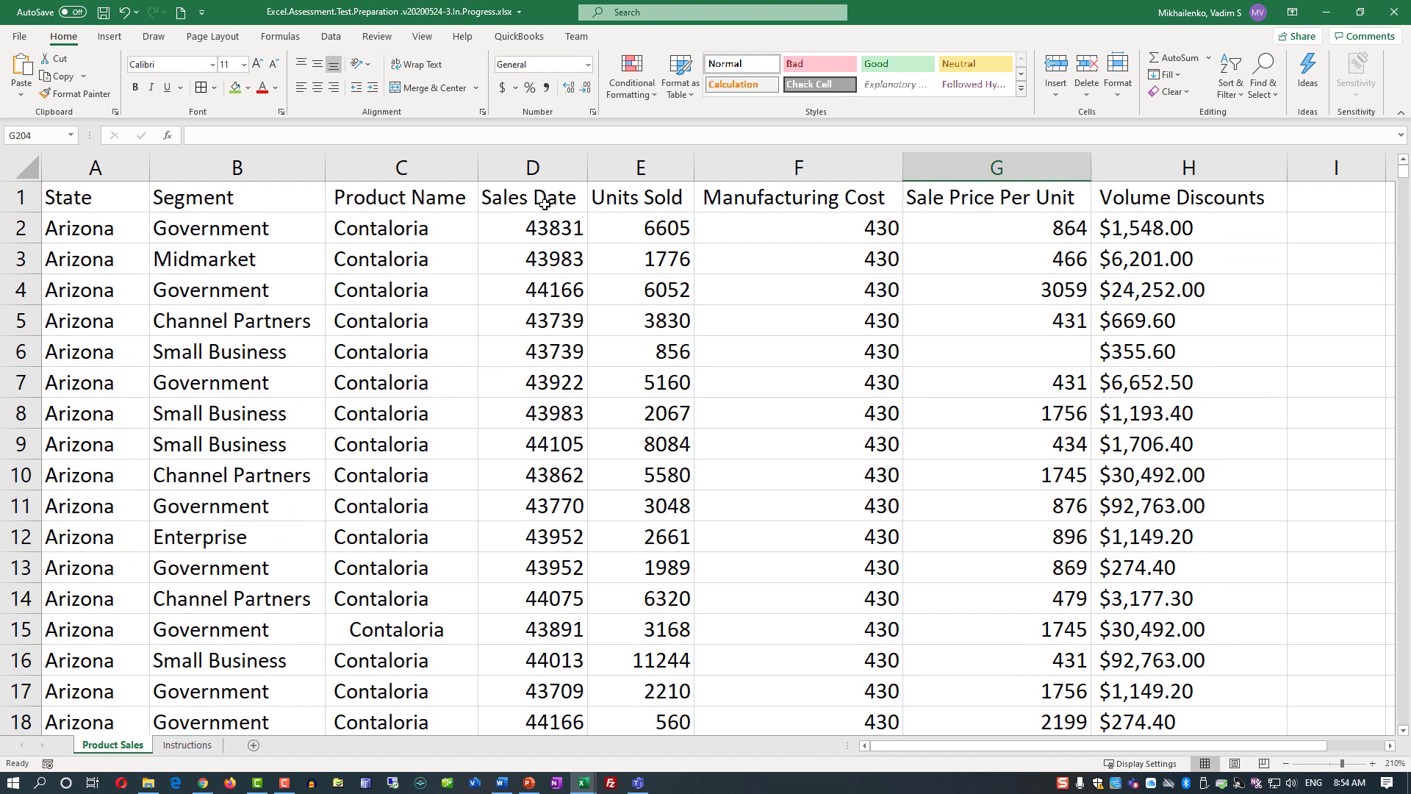
left_click(1031, 347)
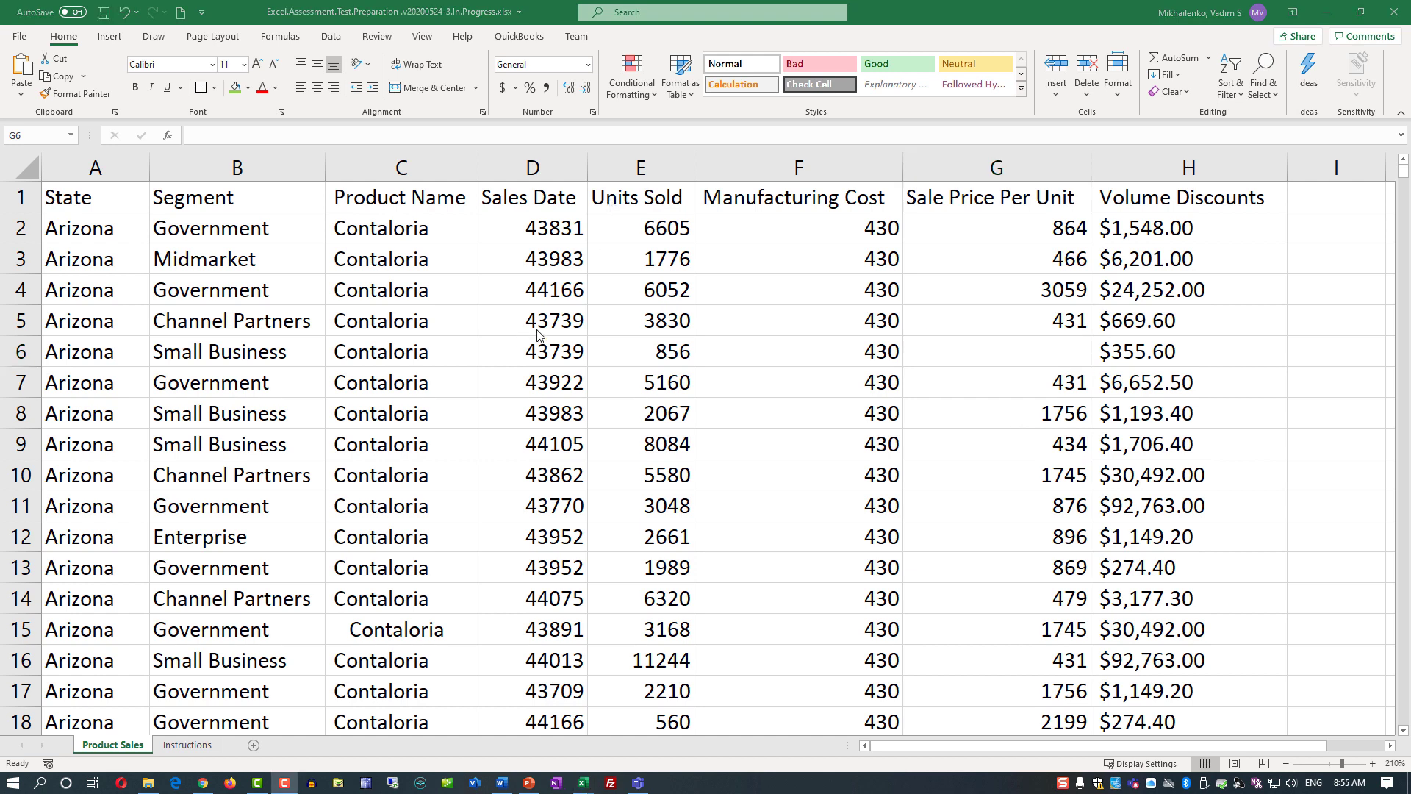
- Mark question 2 as completed by filling its Answer cell C5 on the Instructions sheet with the same green
left_click(174, 744)
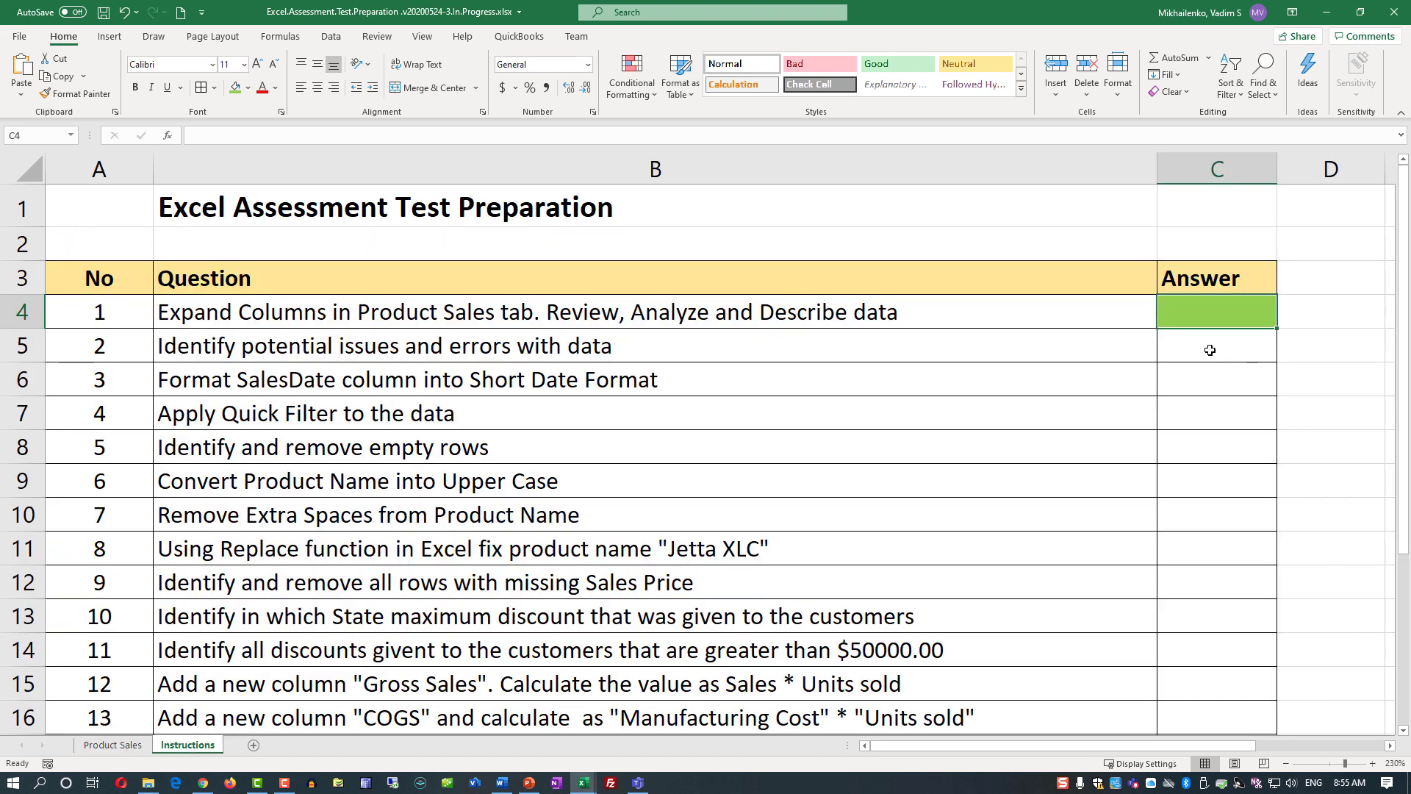
left_click(1211, 353)
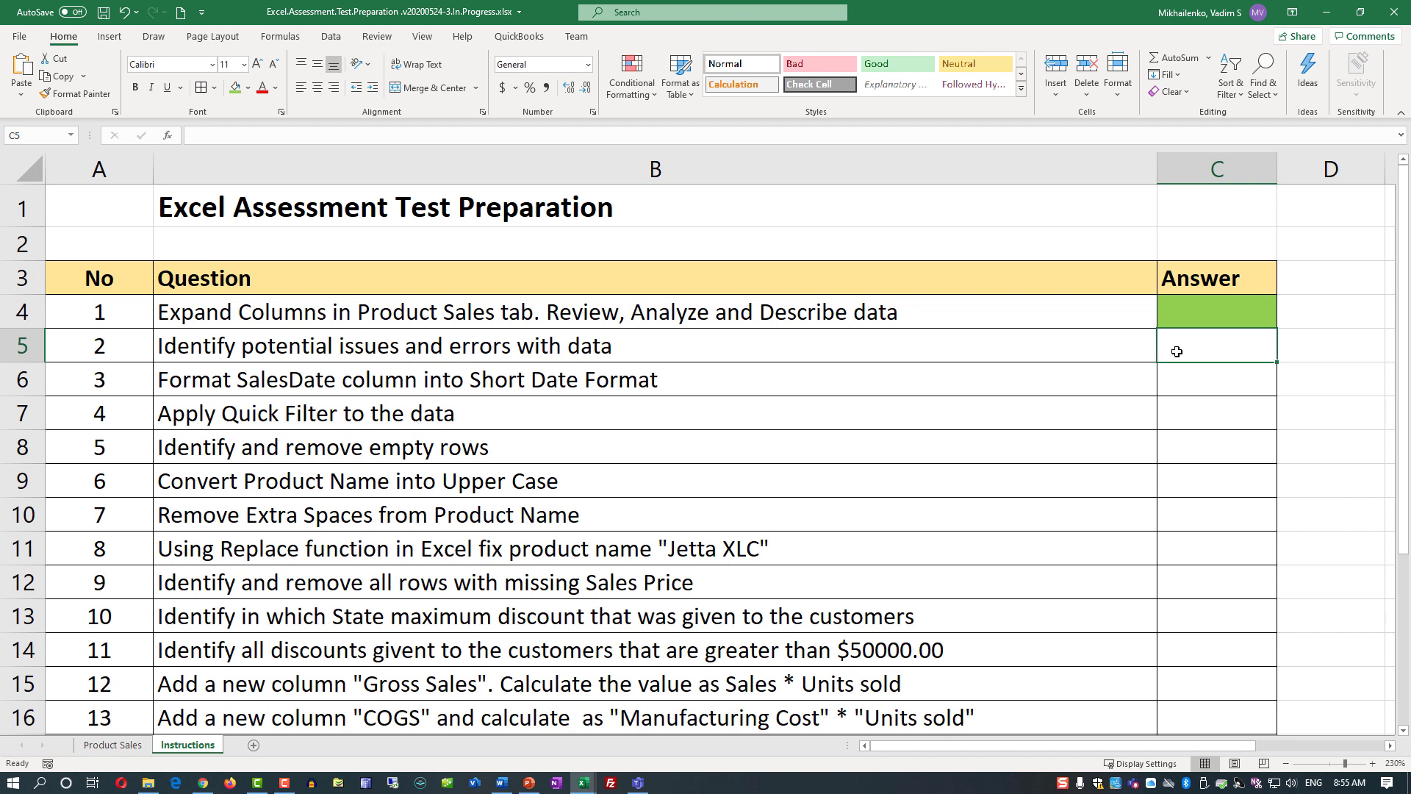
key("F4")
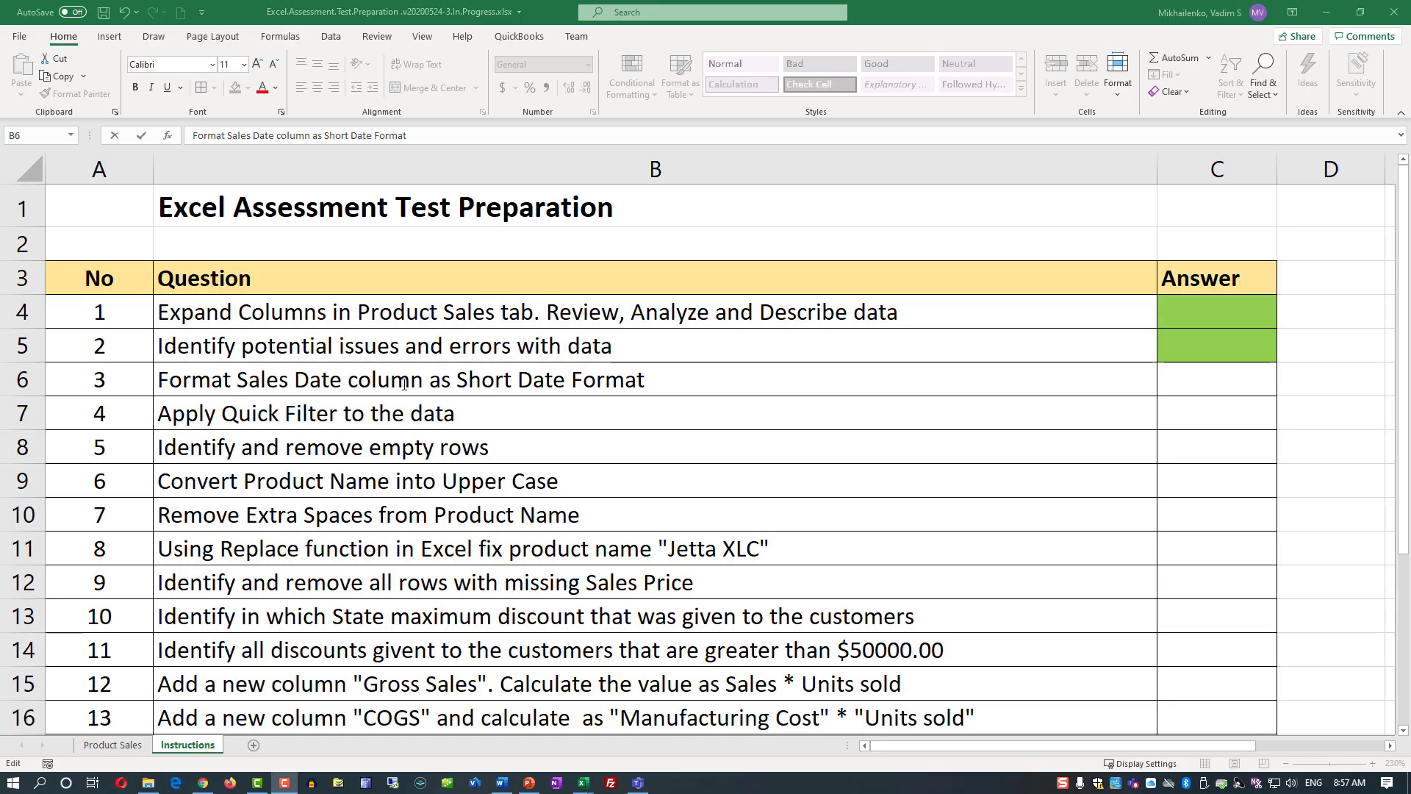
- Format the Sales Date column on the Product Sales sheet as Short Date, and fill question 3's Answer cell C6 on Instructions with green
left_click(112, 745)
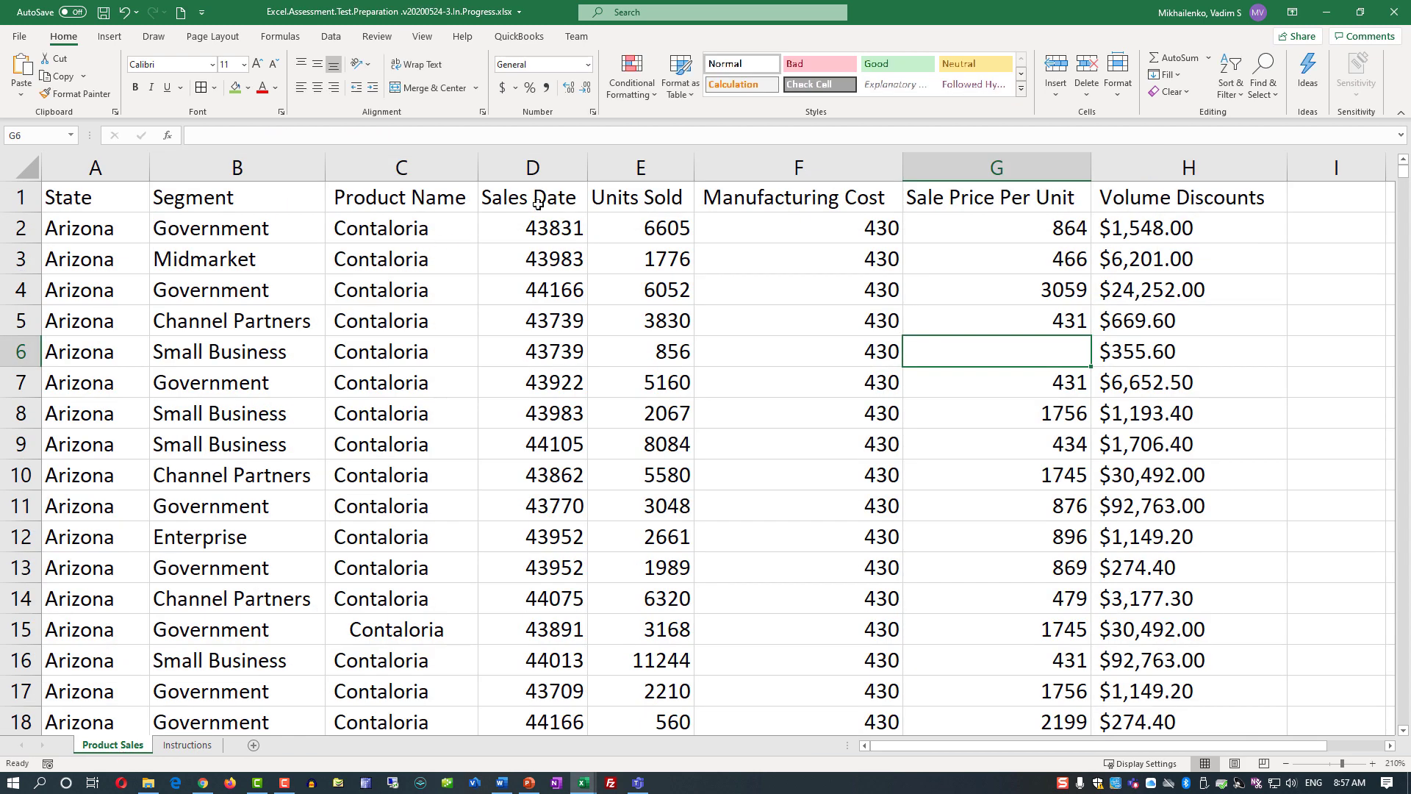
left_click(547, 168)
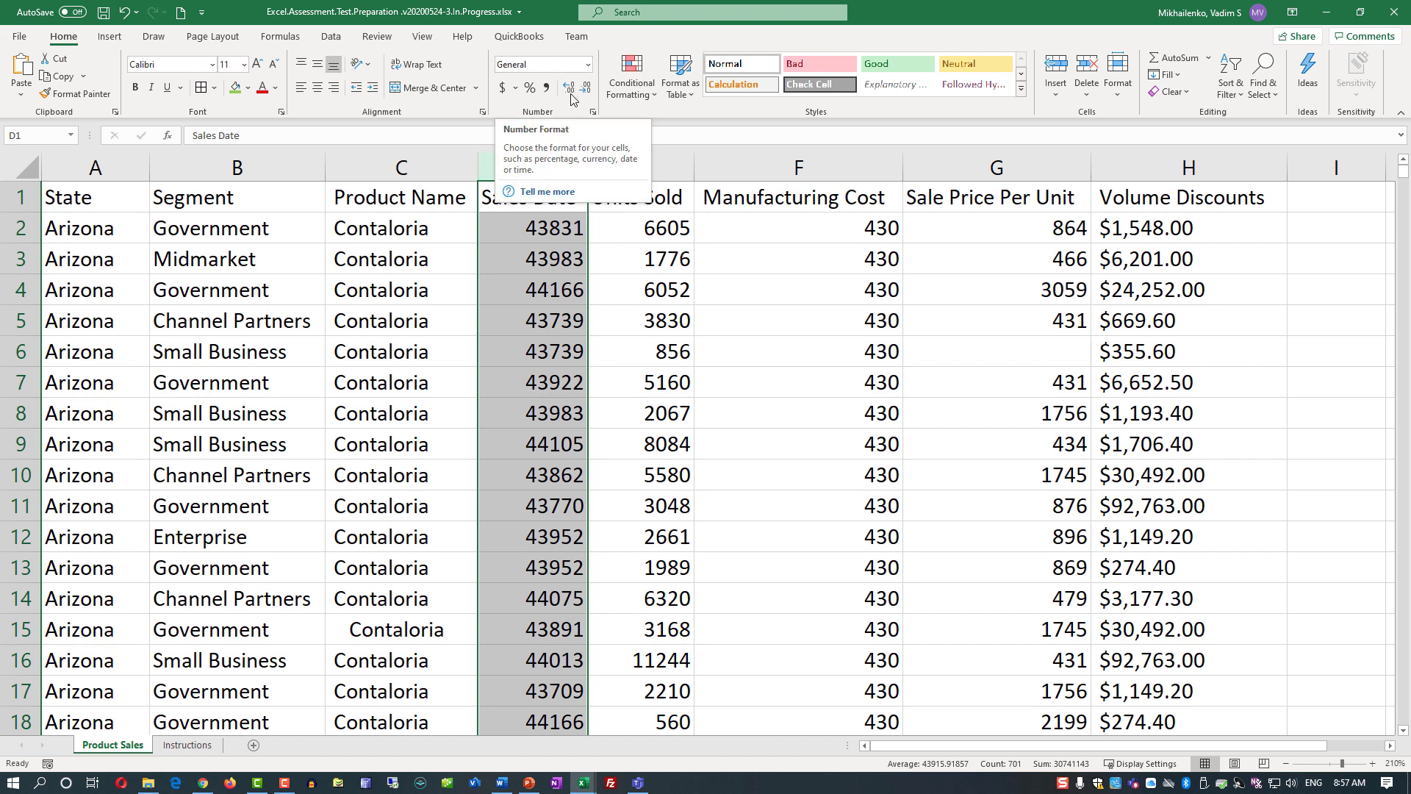
left_click(590, 65)
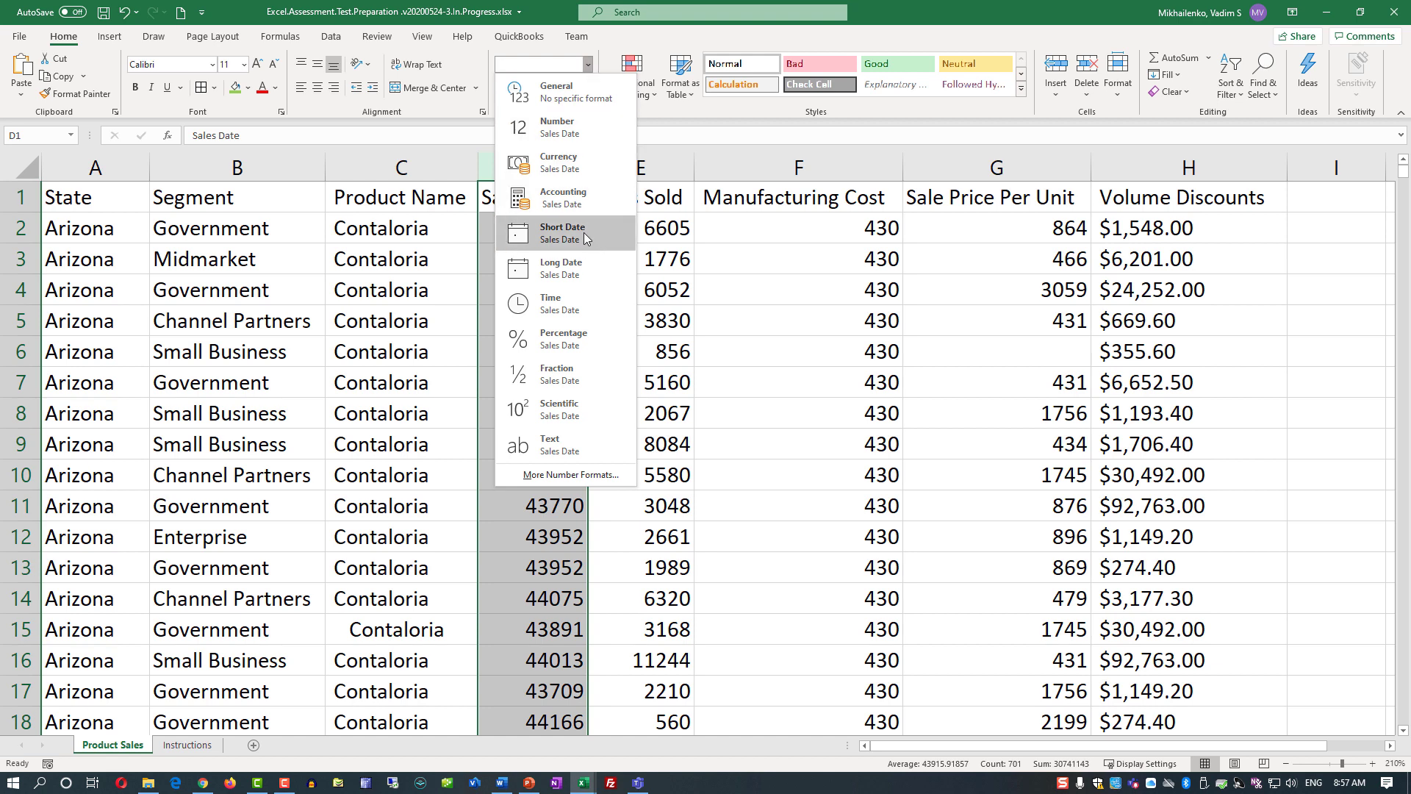
left_click(569, 242)
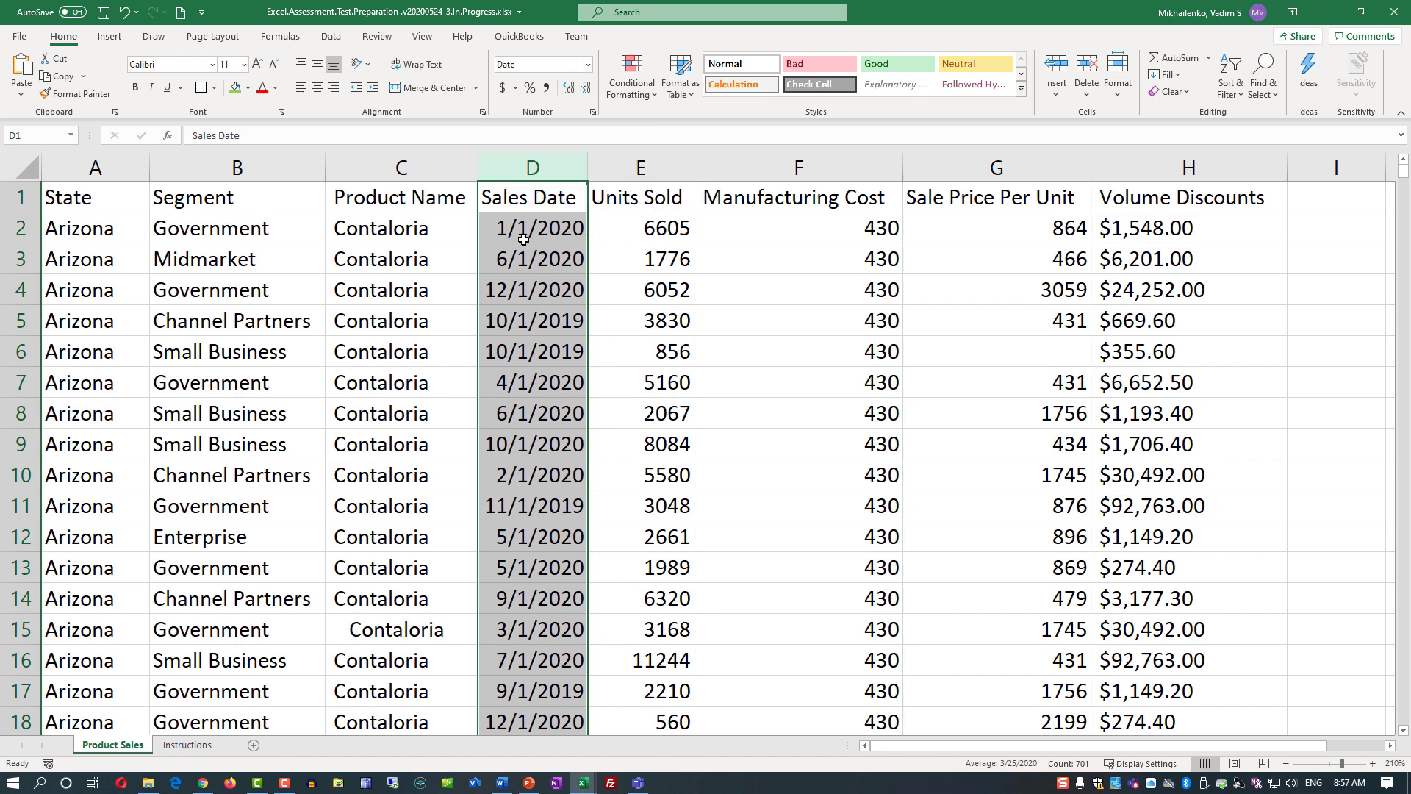
left_click(187, 744)
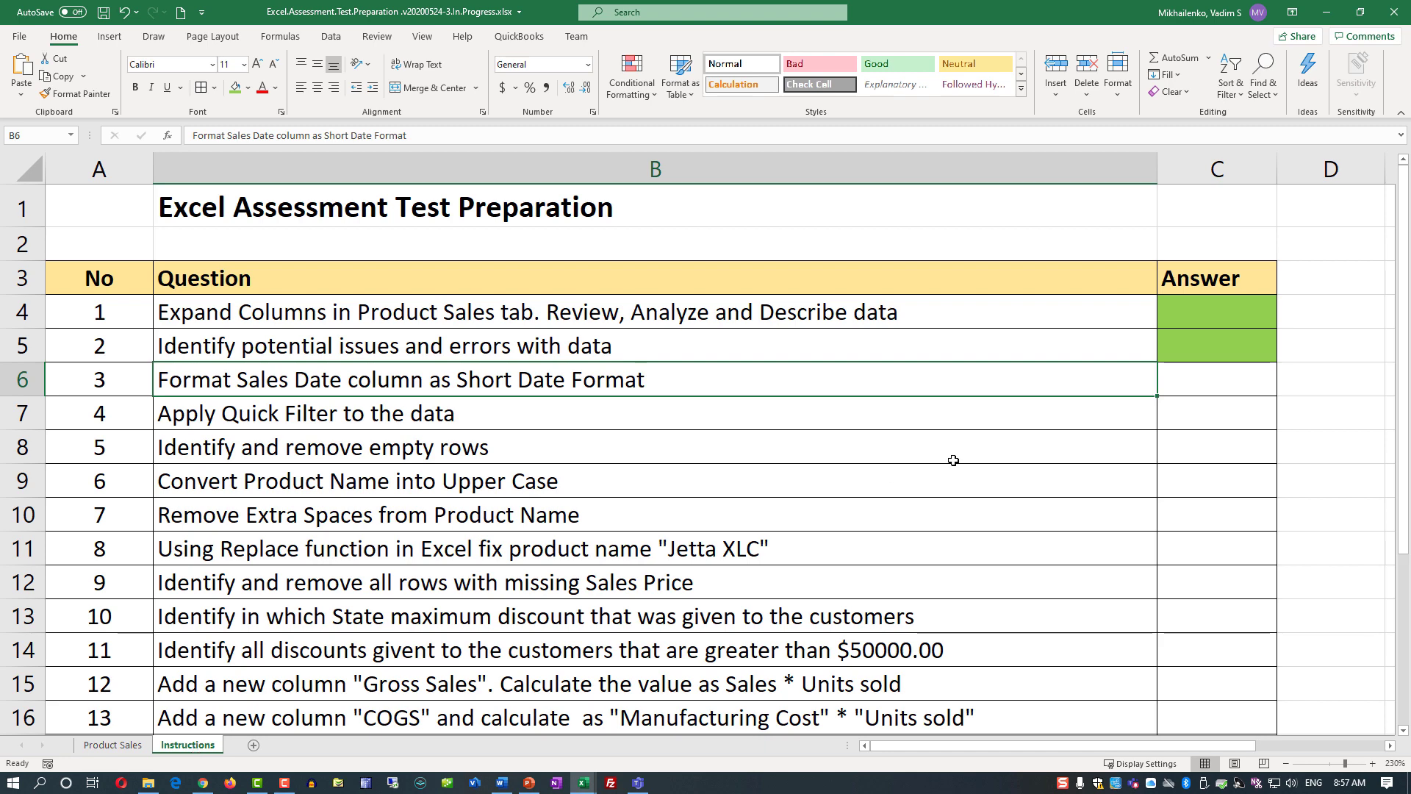
left_click(1211, 379)
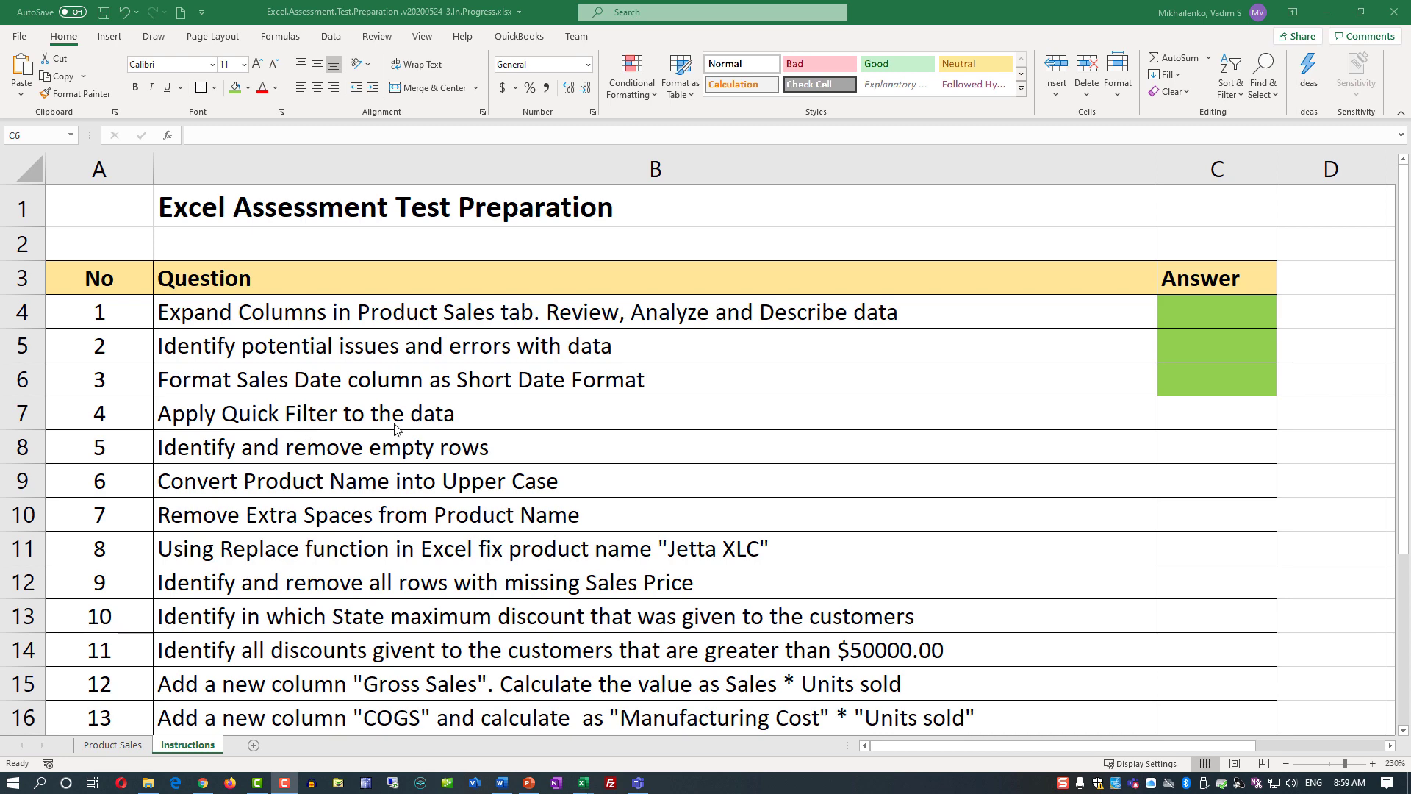
- Apply a quick filter to header row 1 of the Product Sales sheet
left_click(117, 744)
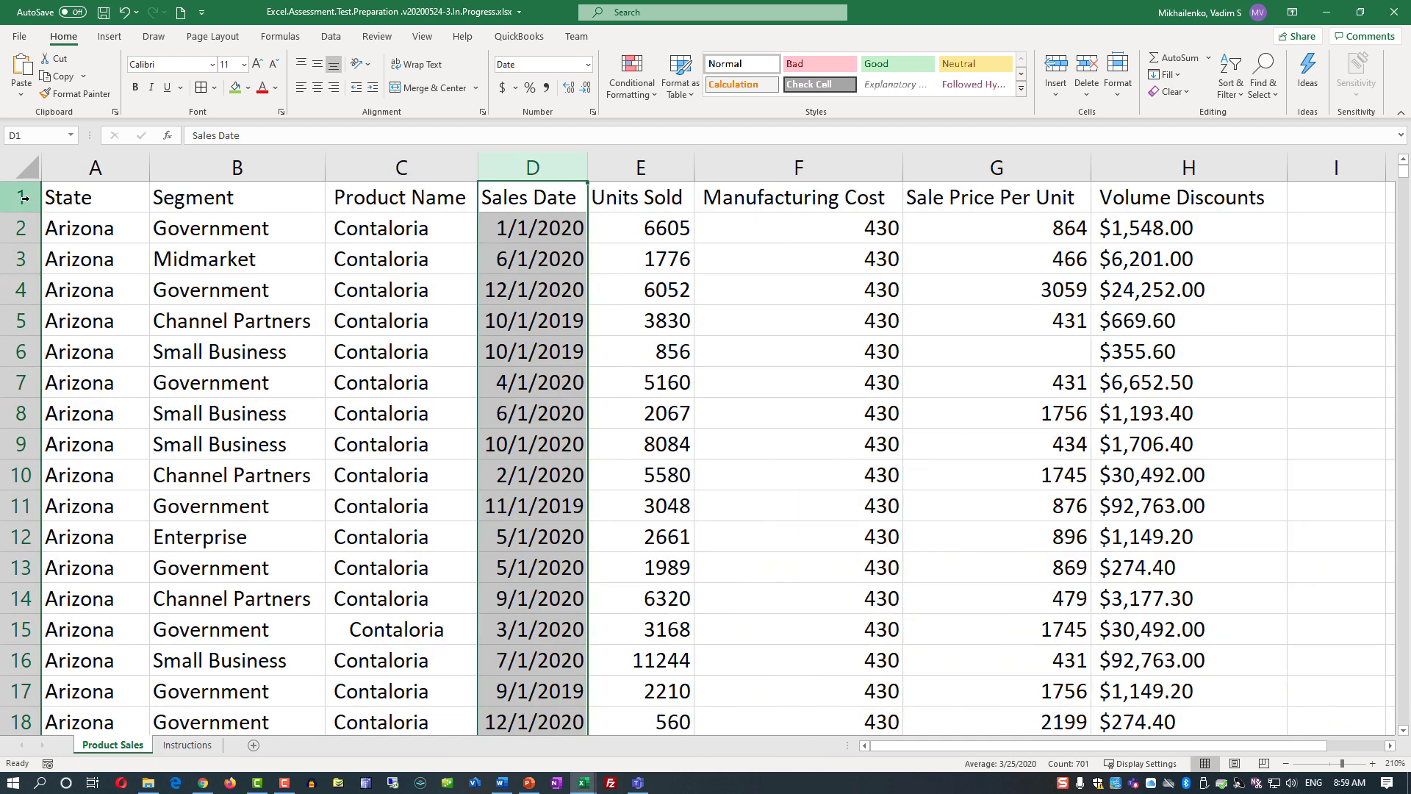
left_click(29, 199)
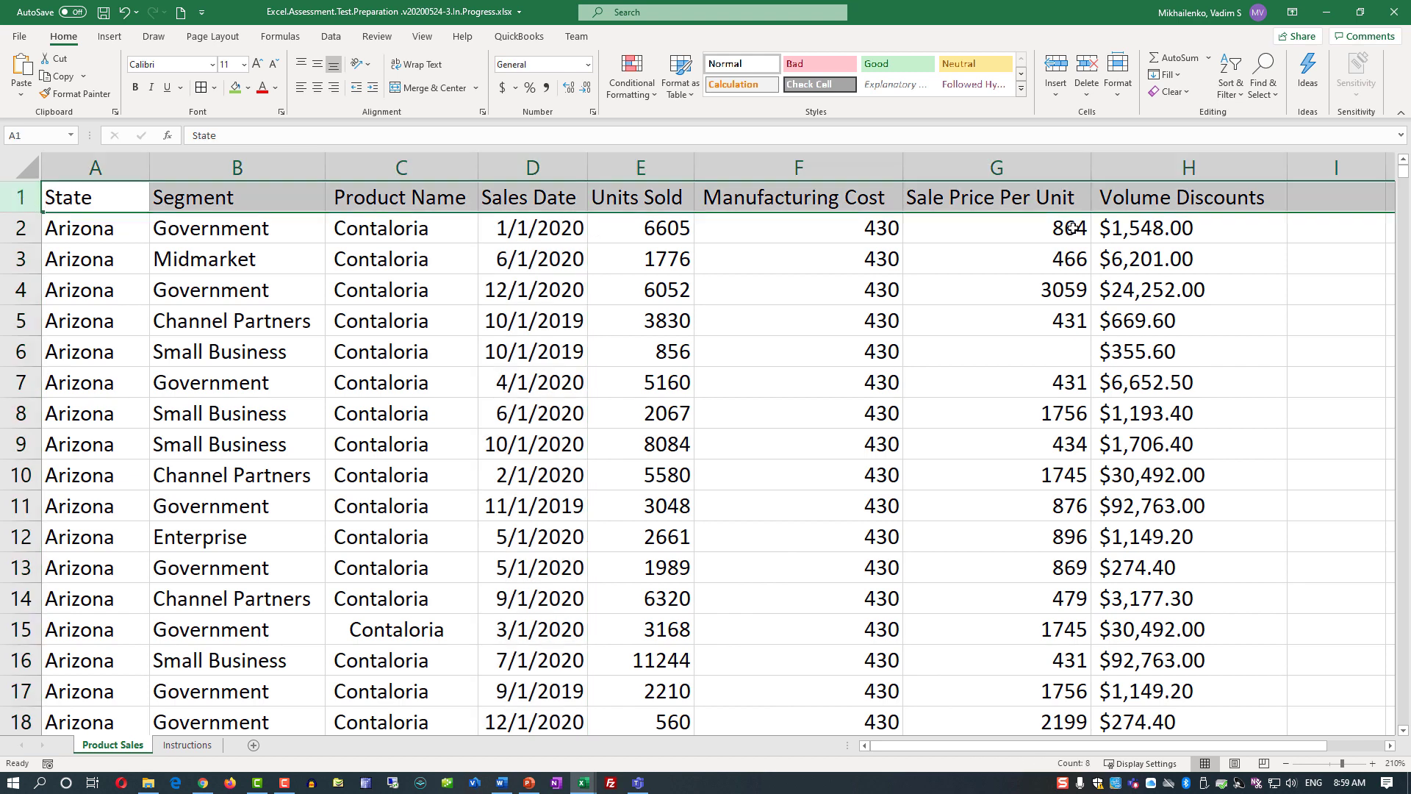
left_click(1241, 92)
left_click(1251, 183)
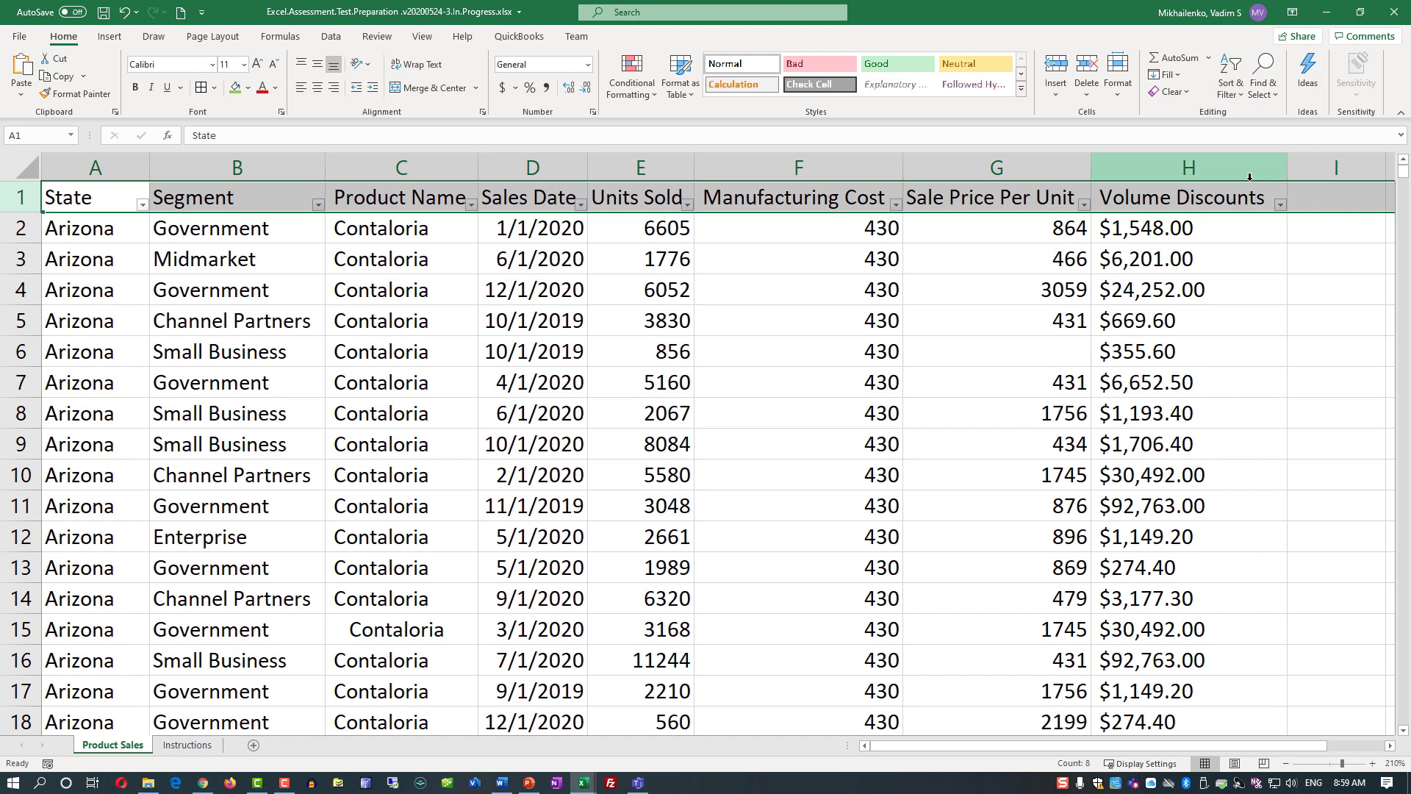
left_click(519, 233)
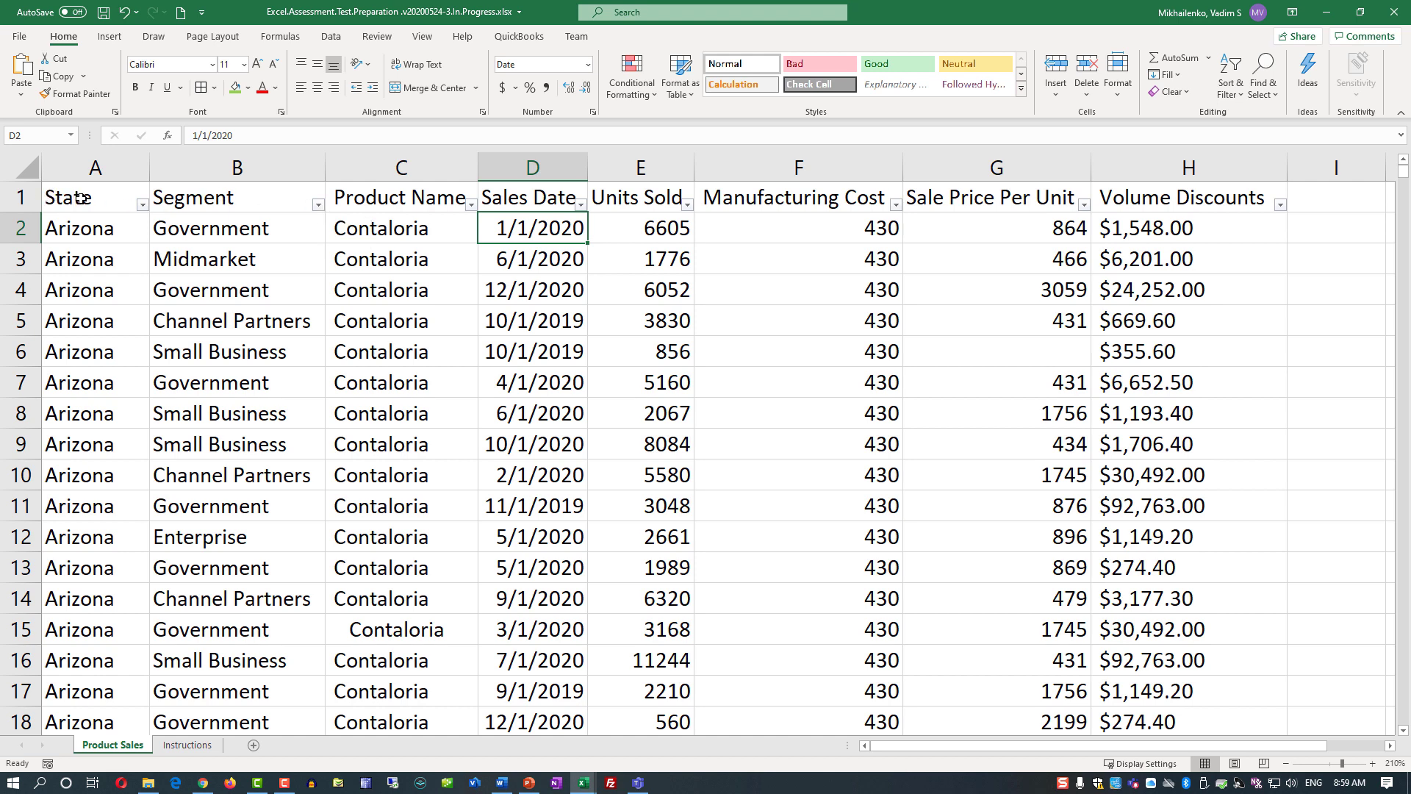
- Check the filter lists of the Segment and Product Name columns without changing any filter
left_click(319, 205)
left_click(471, 206)
left_click(471, 206)
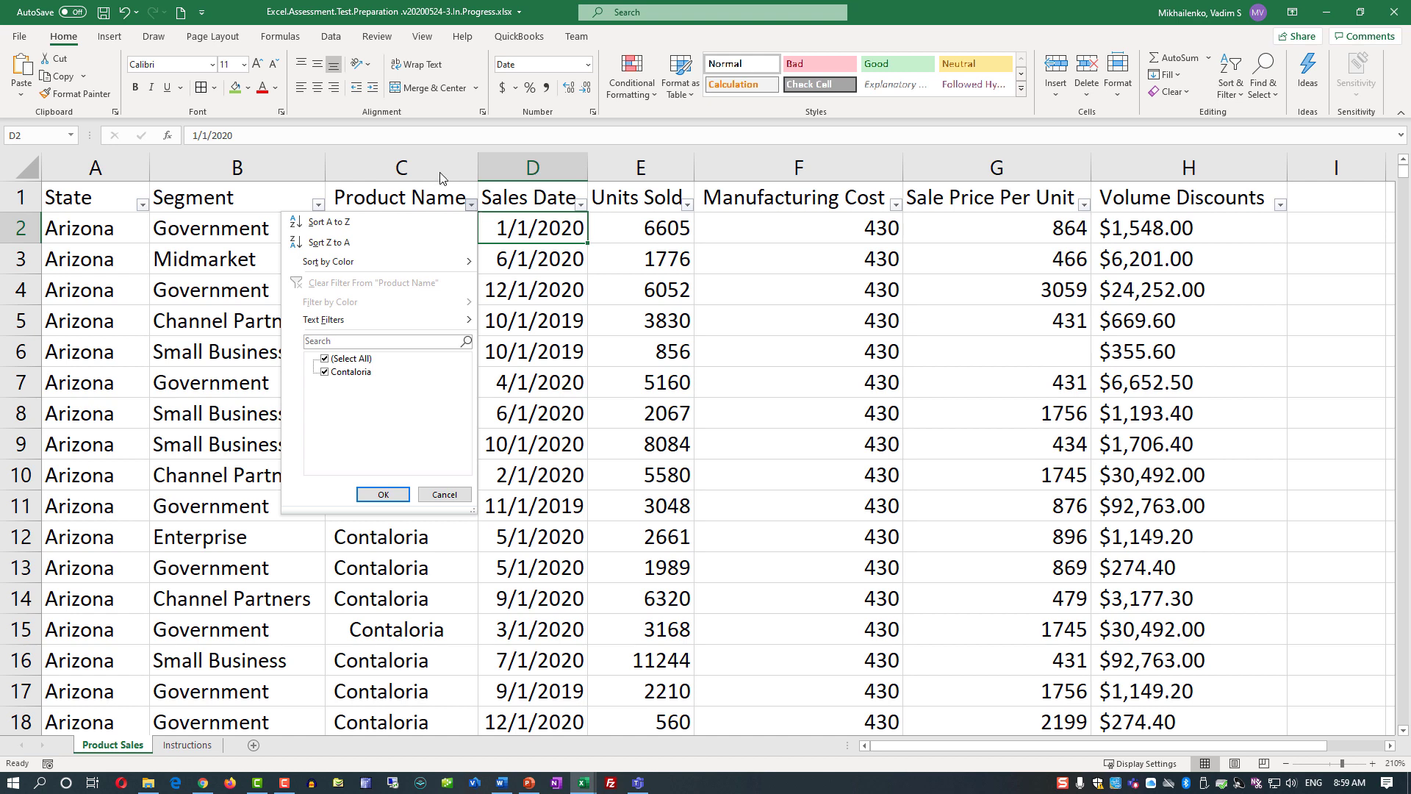
key("Escape")
- Make the header cells A1:H1 on Product Sales bold and return to the Instructions sheet
left_click_drag(69, 199, 1212, 199)
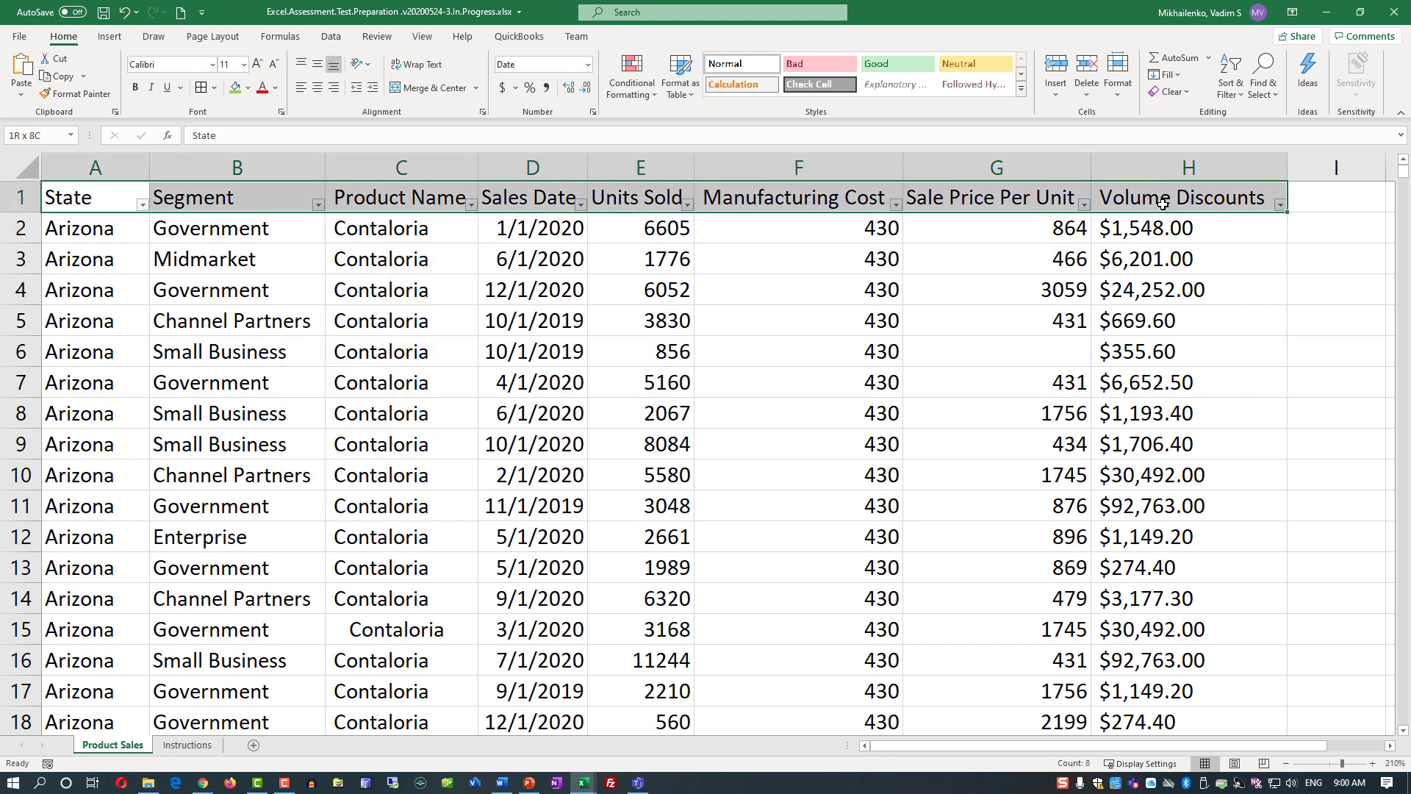
left_click(136, 86)
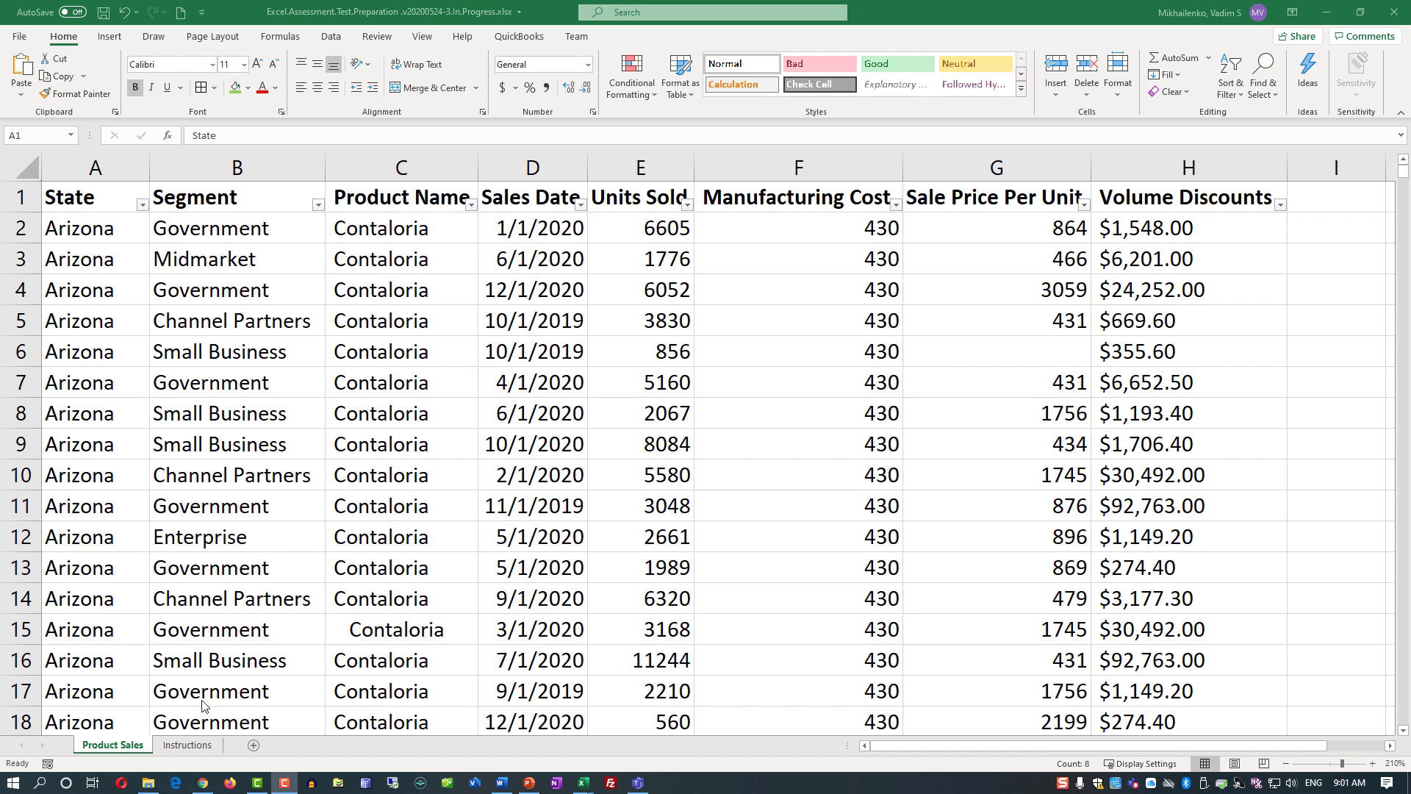
left_click(188, 745)
left_click(1195, 301)
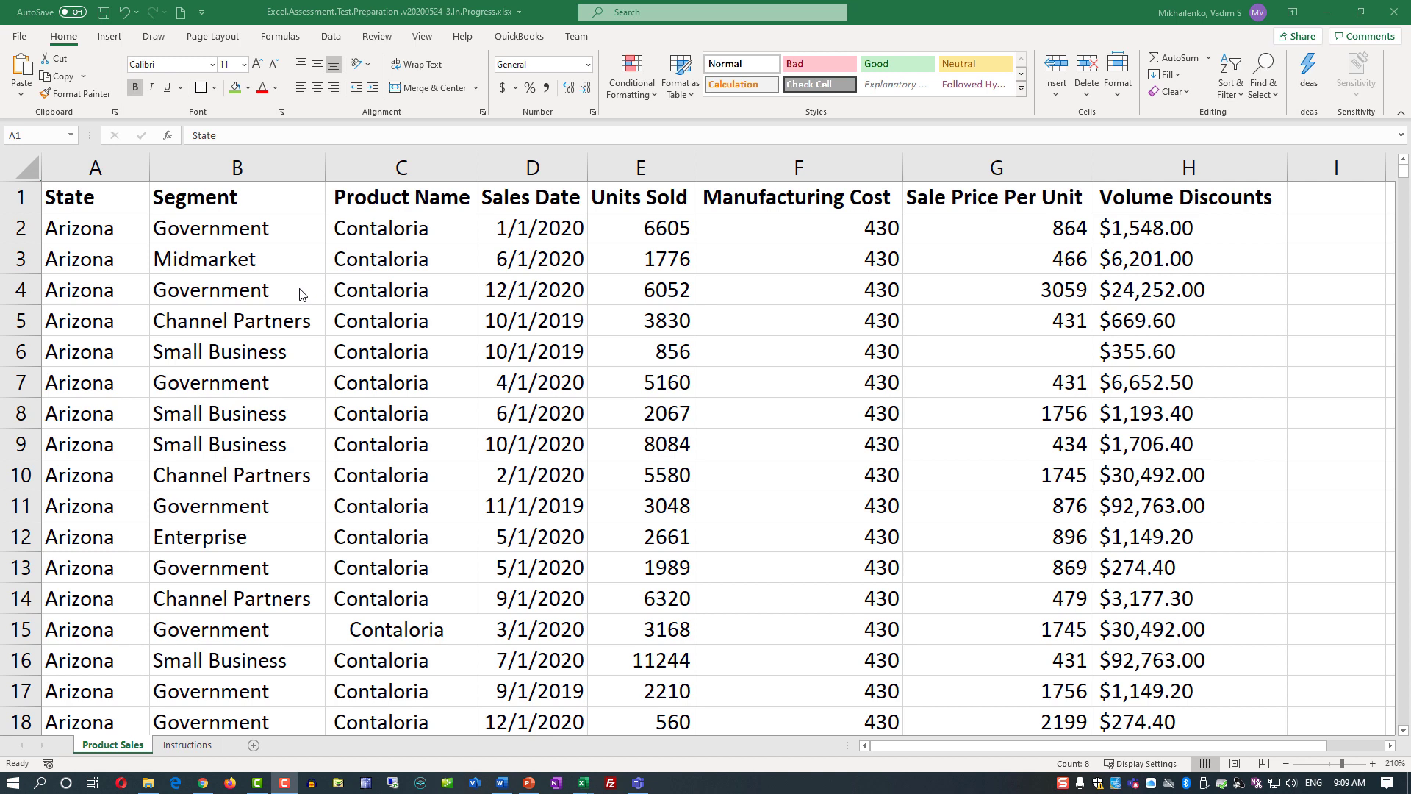
- Try to find blank cells from the selected header row, using an empty search term and matching entire cell contents
left_click(1264, 94)
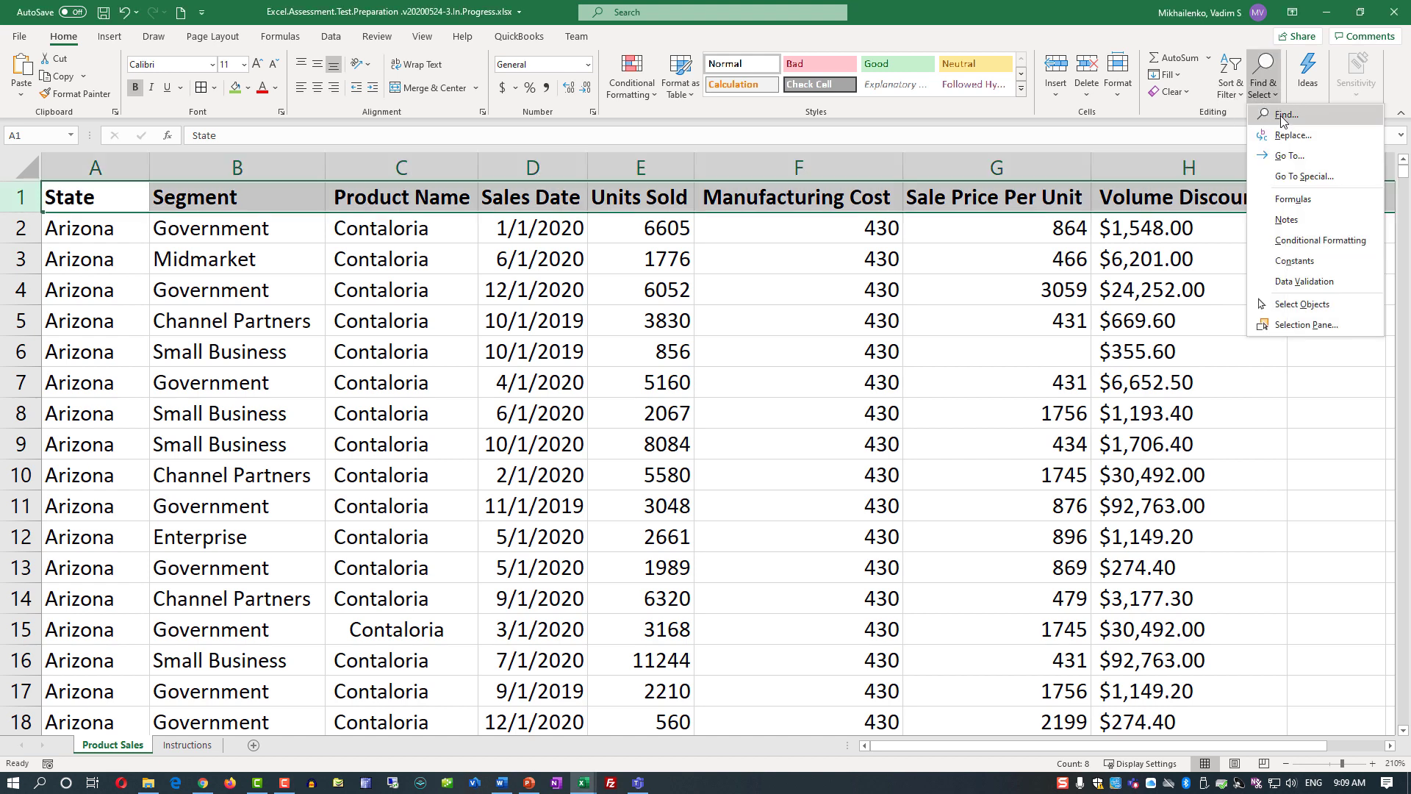
left_click(1287, 116)
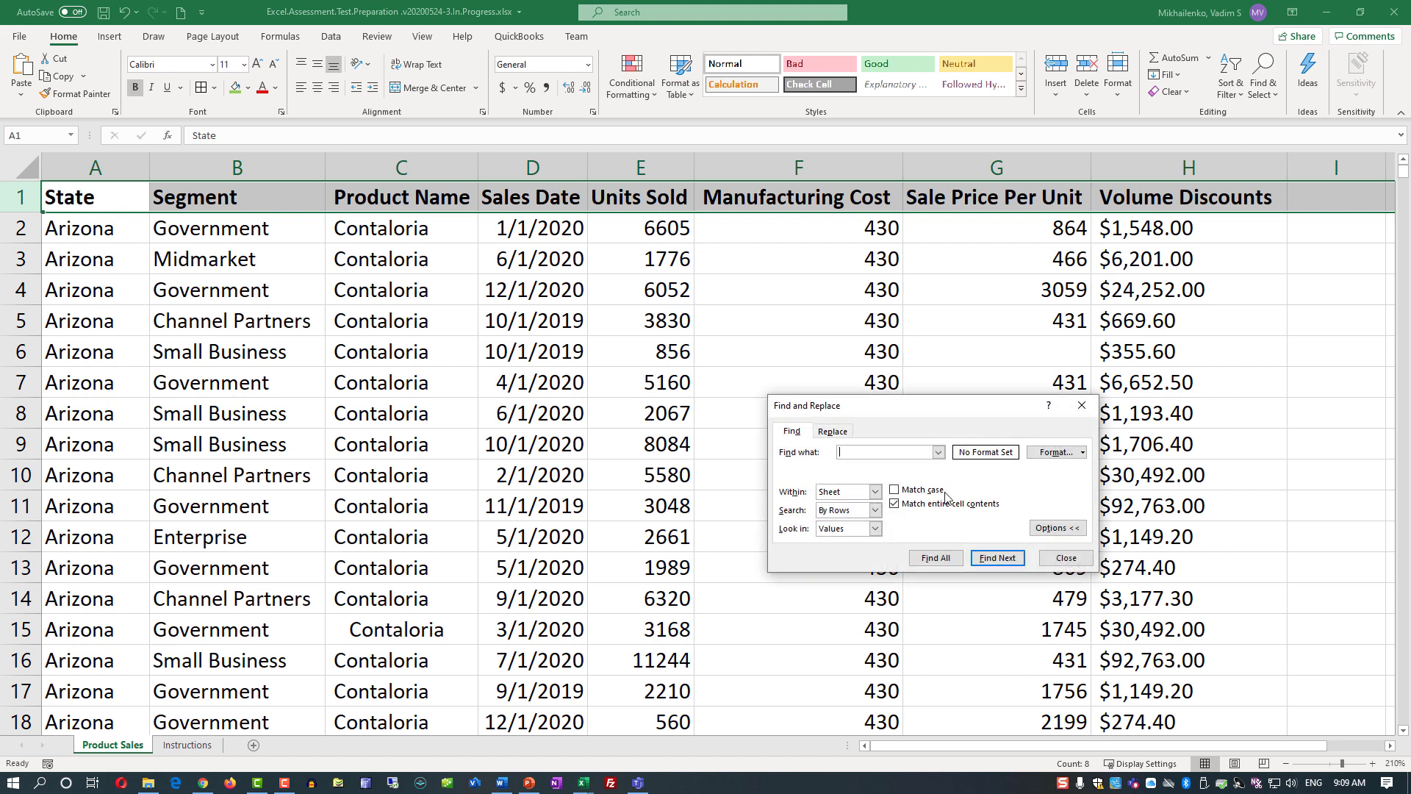
left_click(894, 504)
left_click(894, 504)
left_click(894, 505)
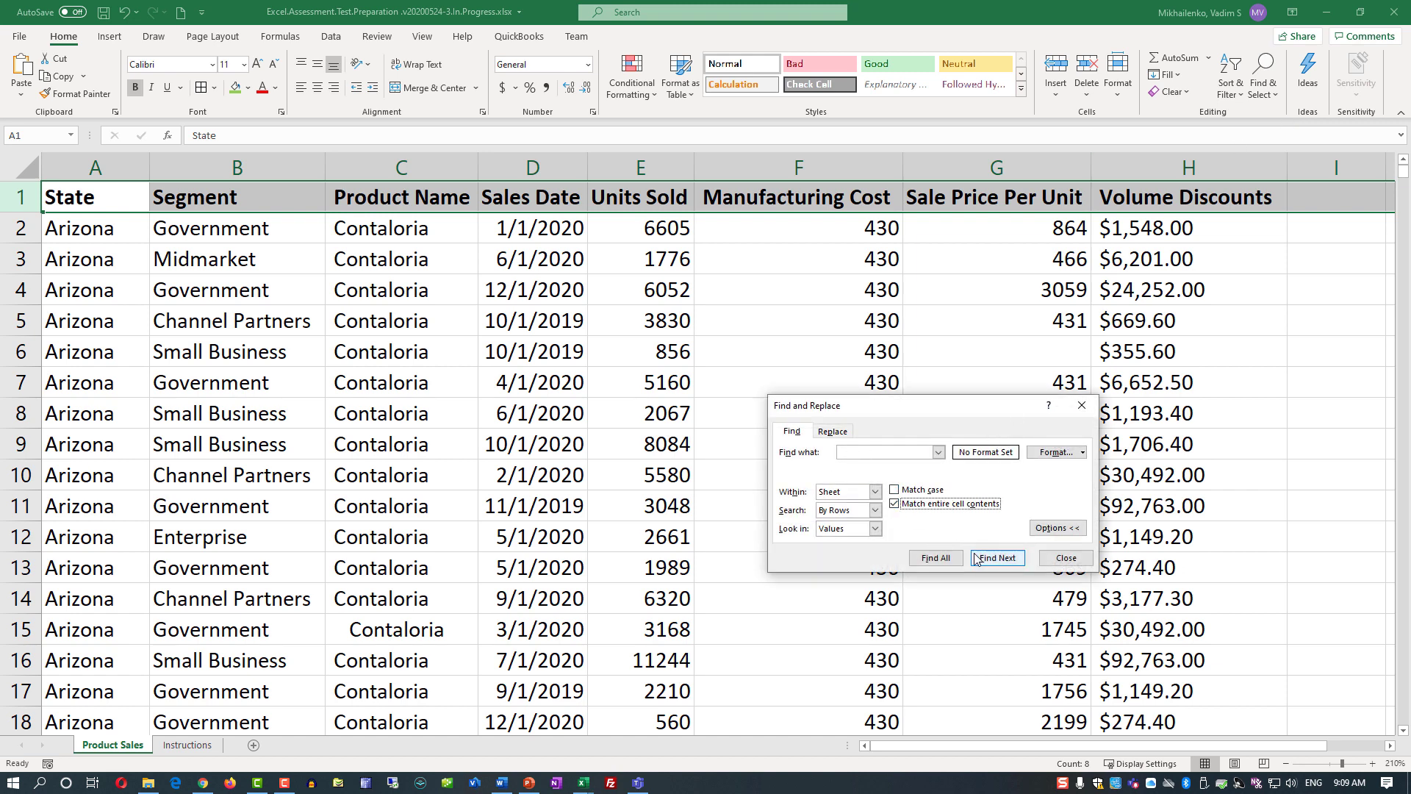
left_click(997, 557)
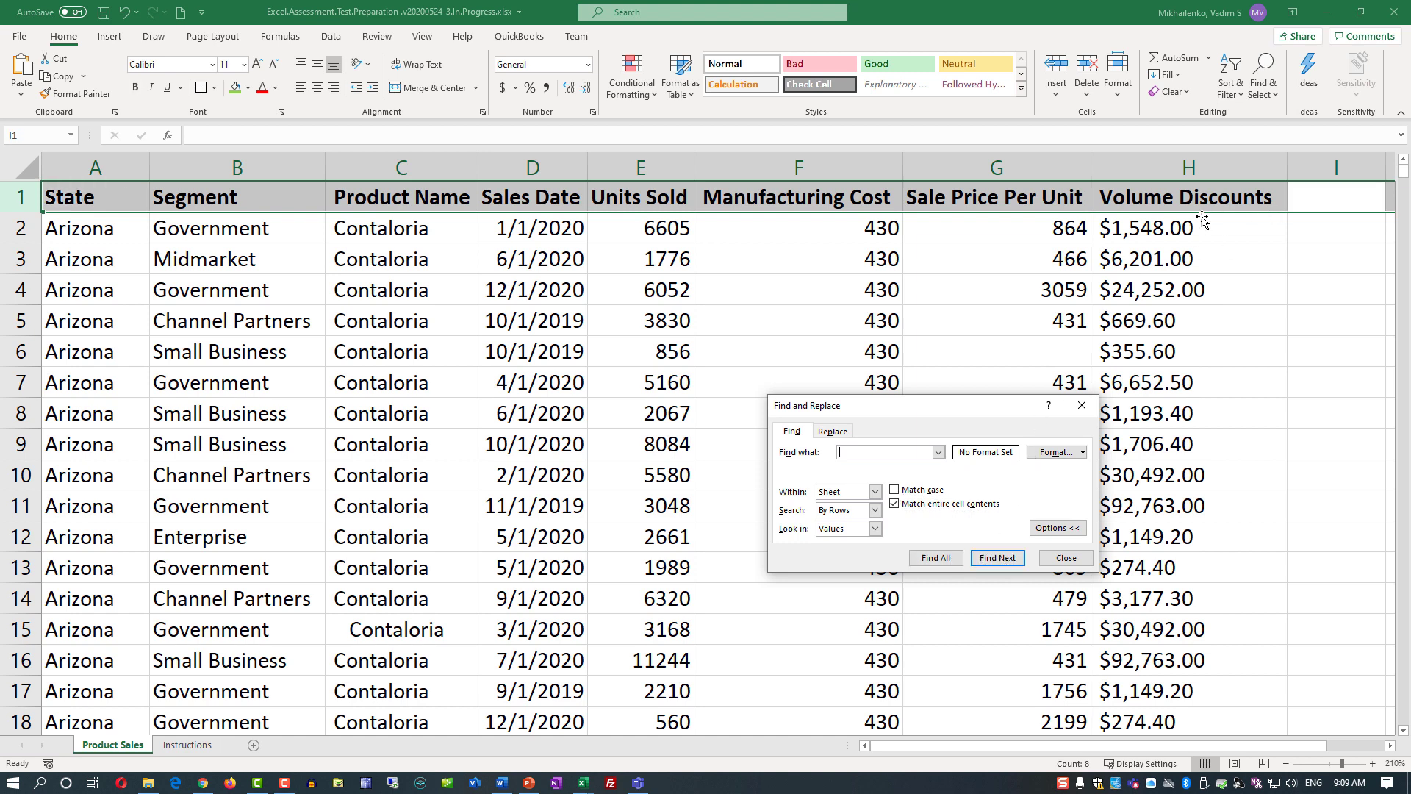
left_click(938, 558)
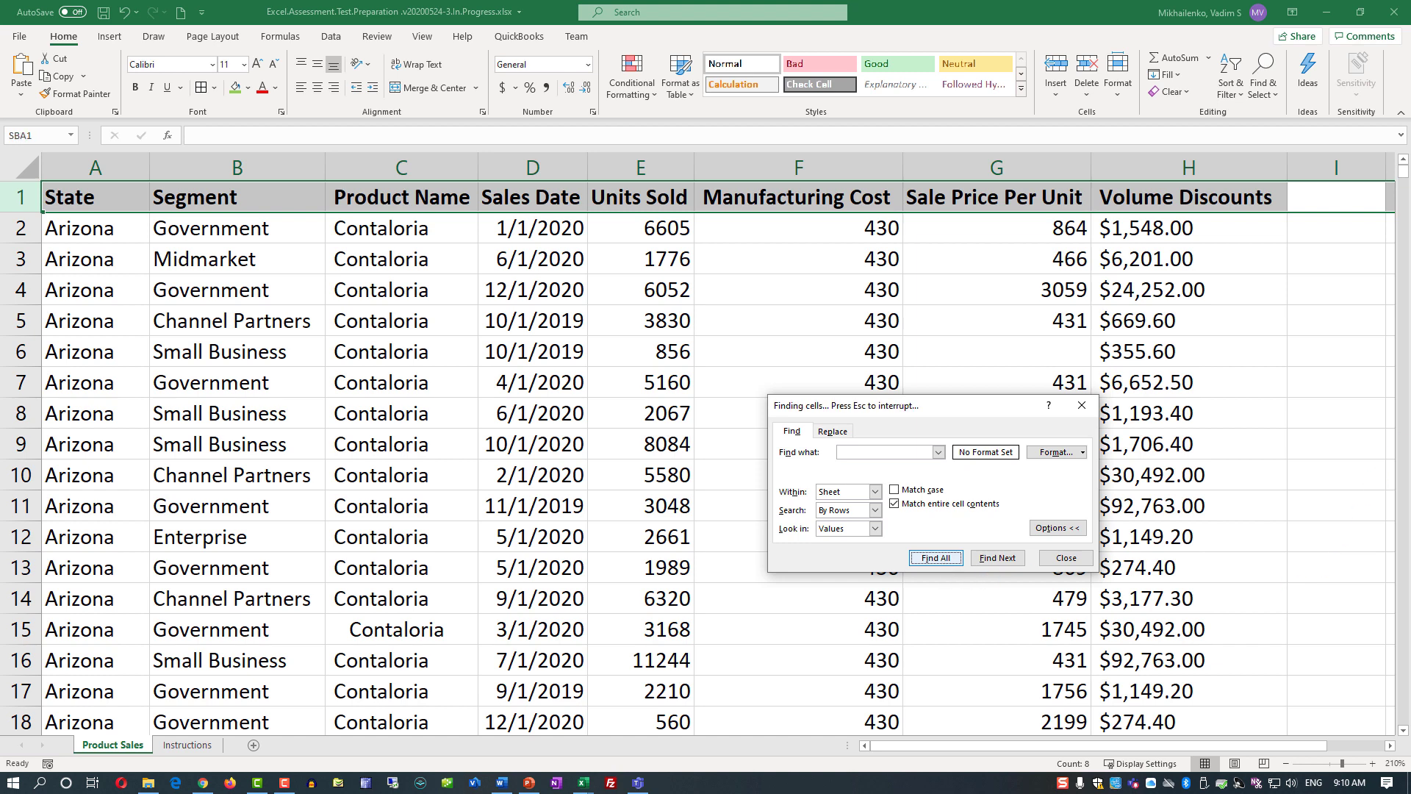
key("Escape")
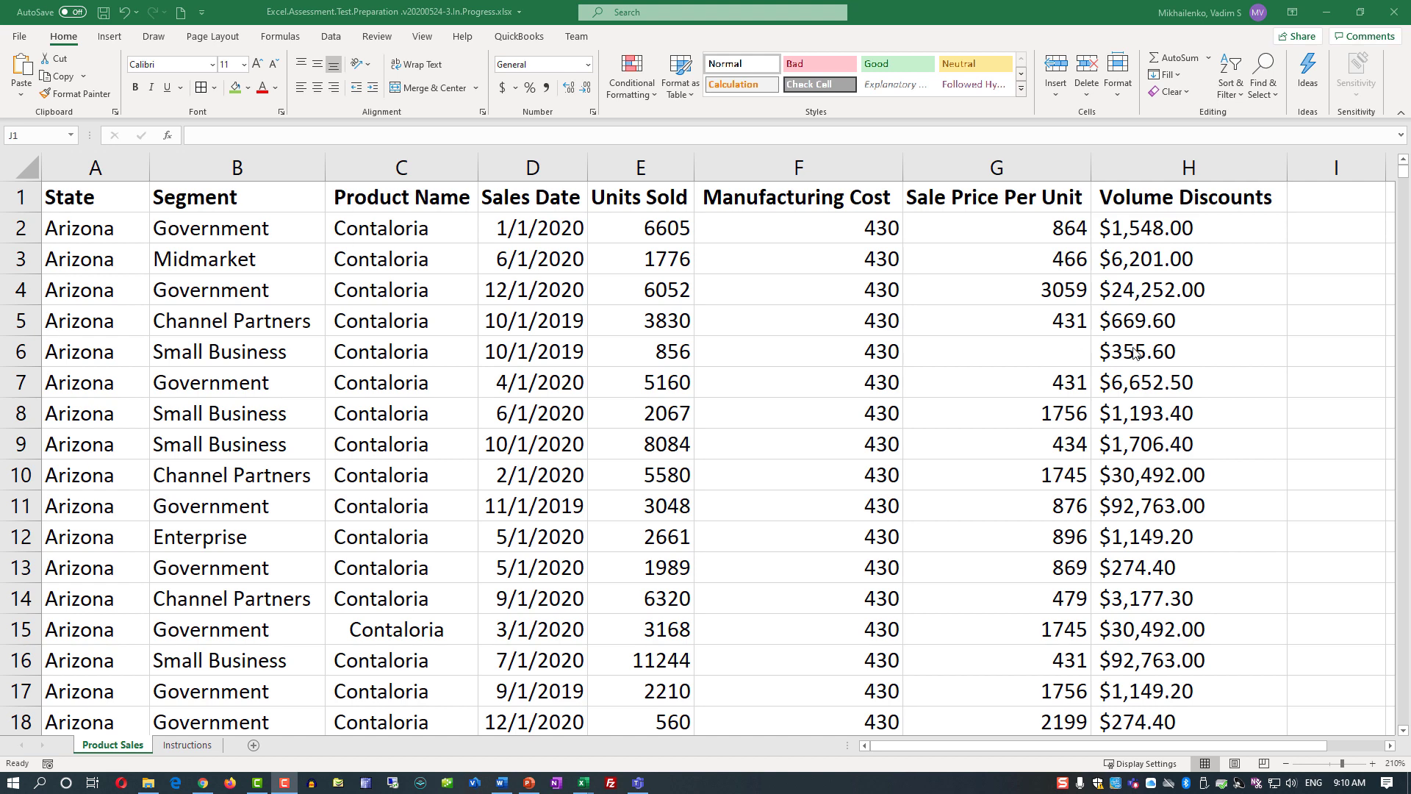
- Select the whole data range A1:H705 and find all blank cells in it, matching entire cell contents
left_click(138, 203)
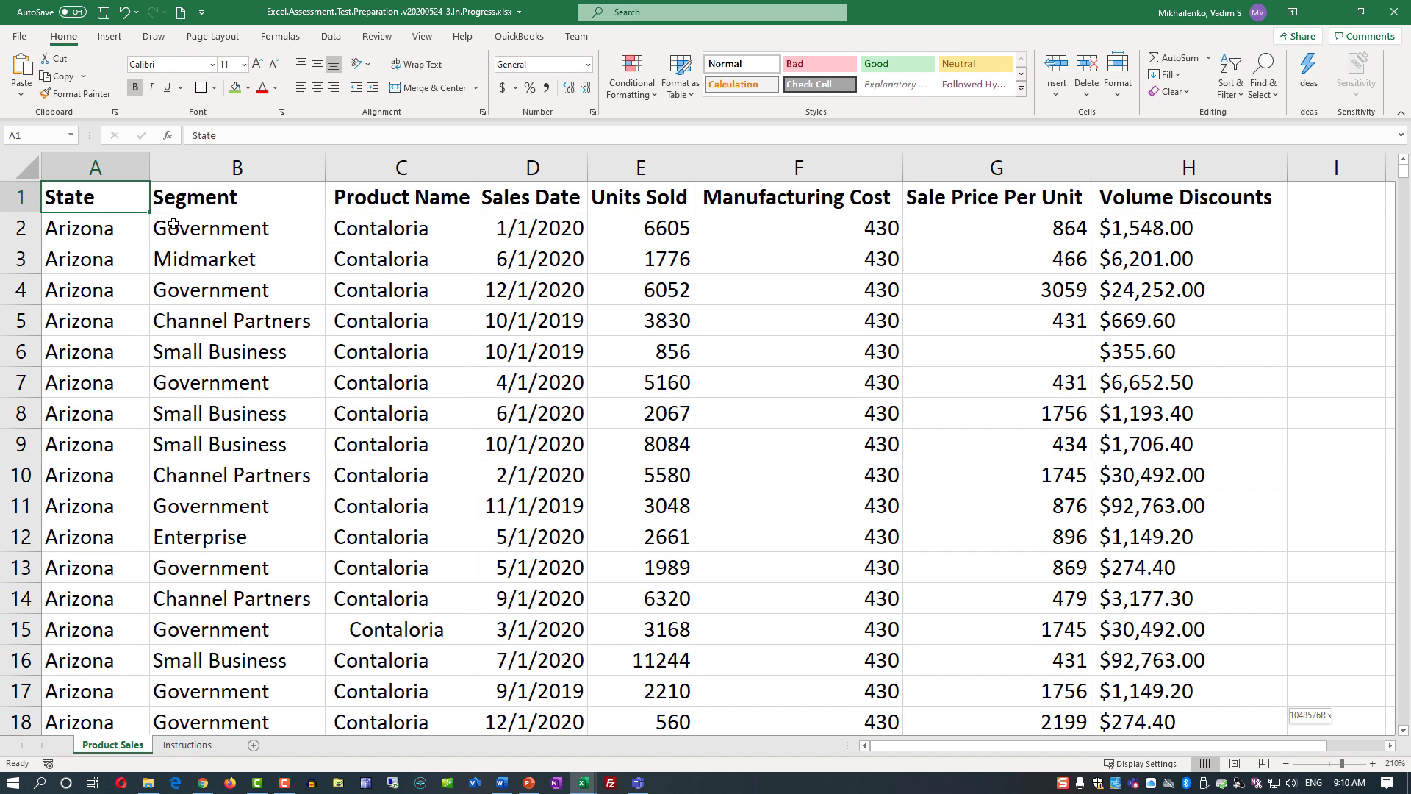
key("ctrl+shift+End")
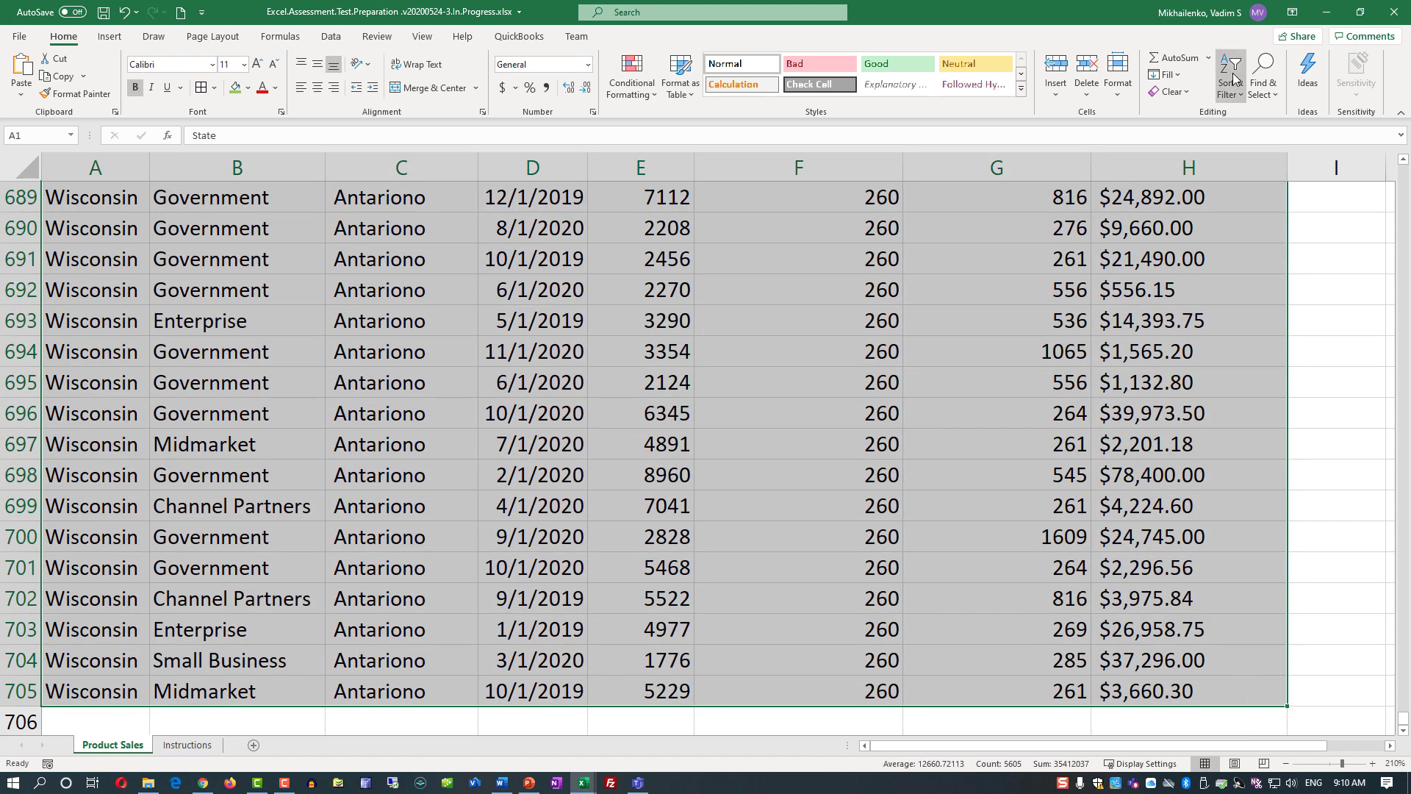
left_click(1263, 79)
left_click(1284, 115)
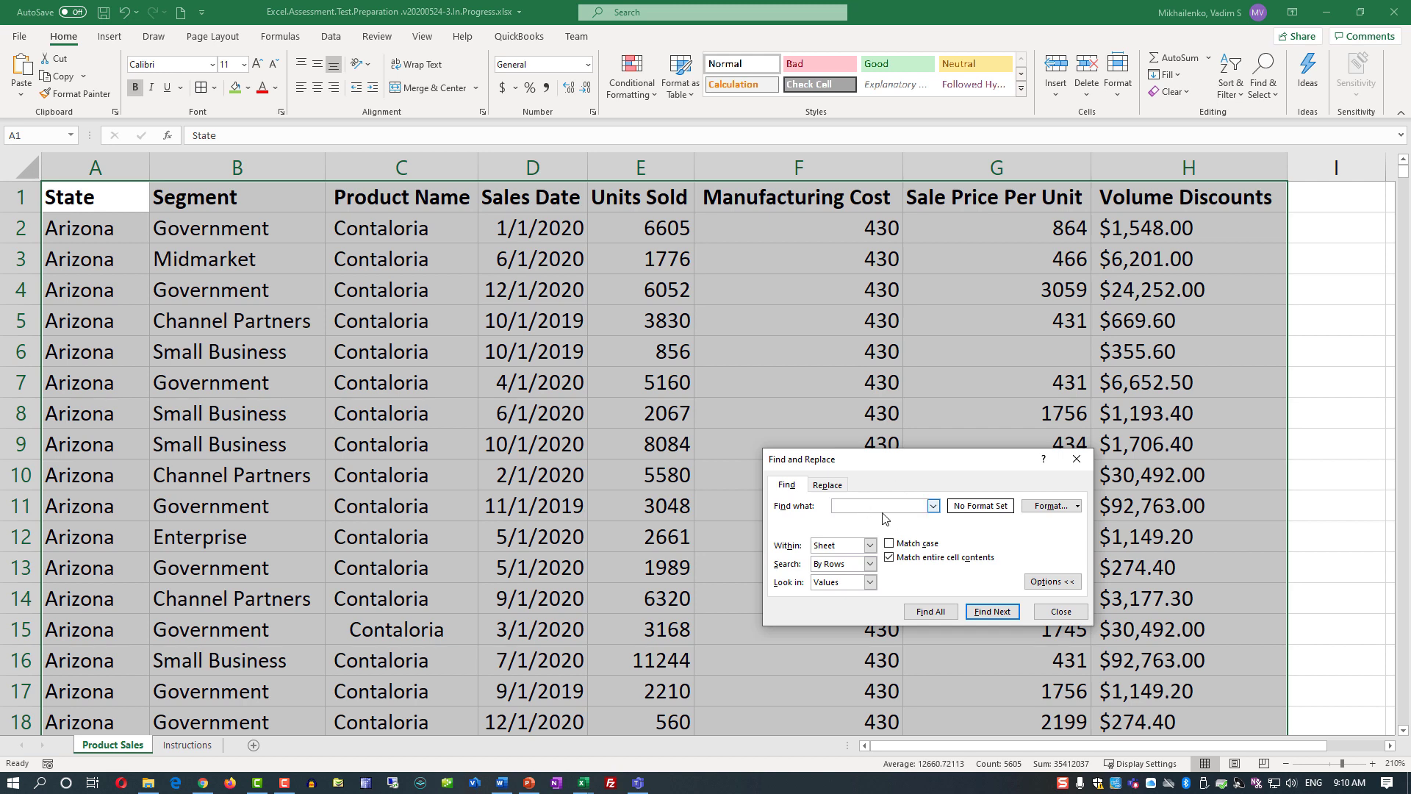
left_click(996, 613)
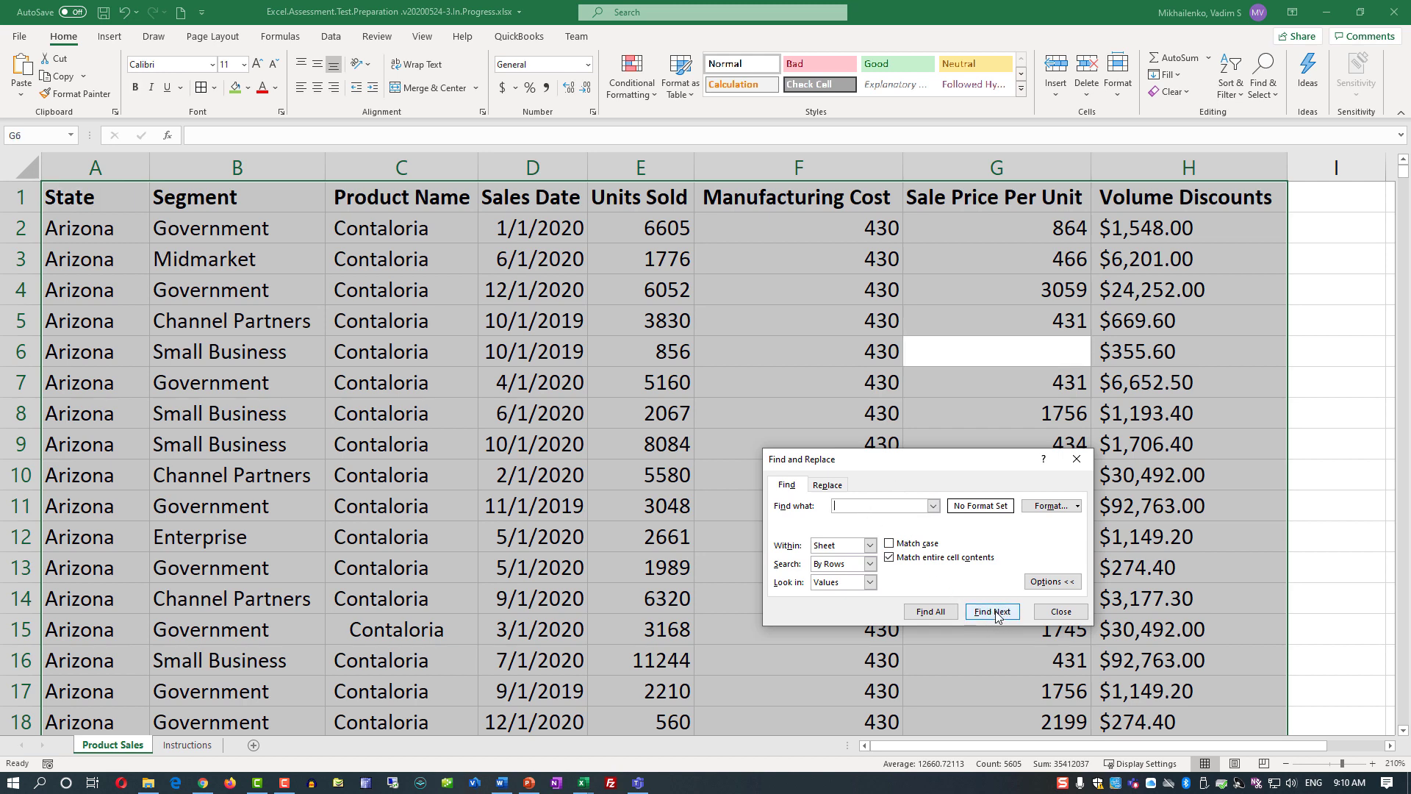
left_click(992, 611)
left_click(931, 612)
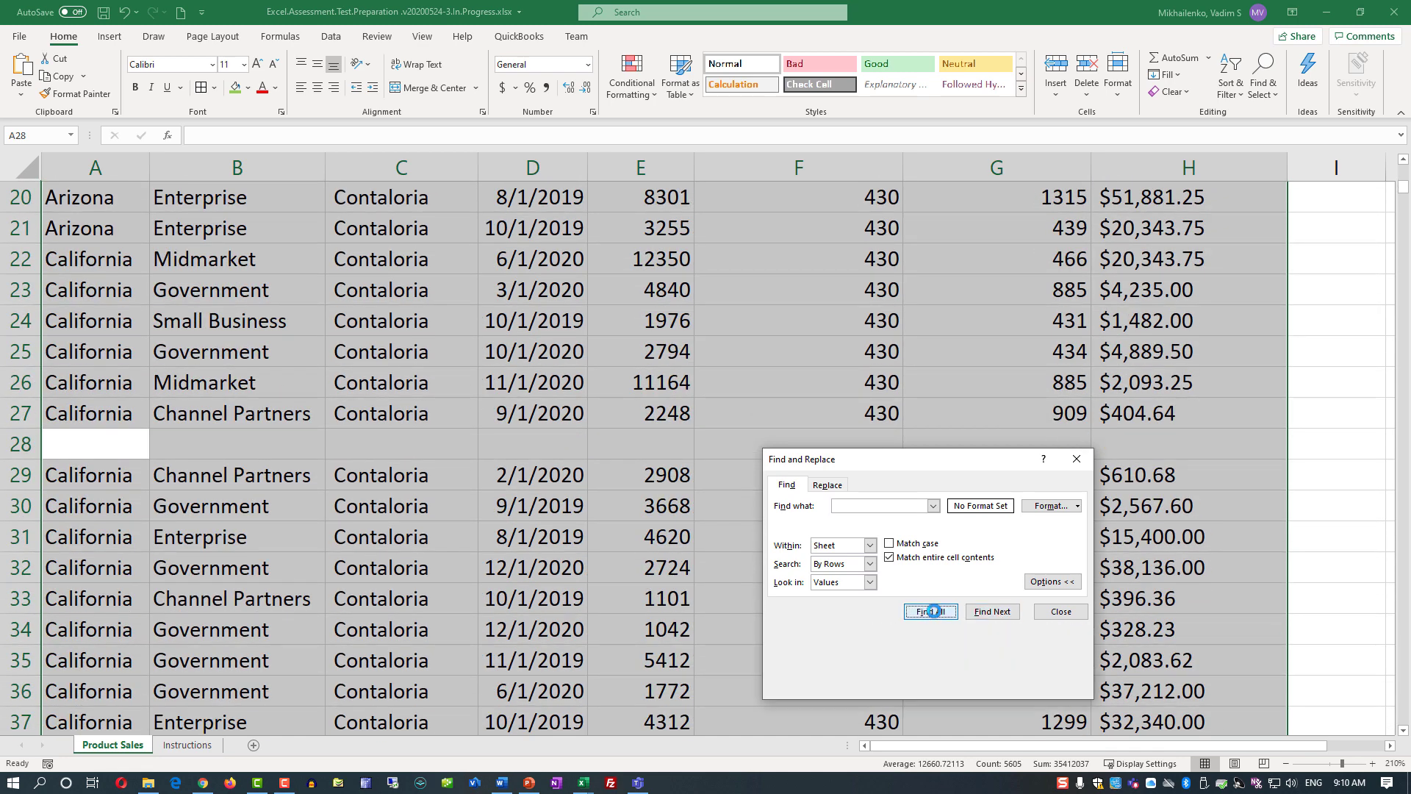
left_click_drag(1085, 652, 1085, 663)
left_click_drag(982, 449, 980, 251)
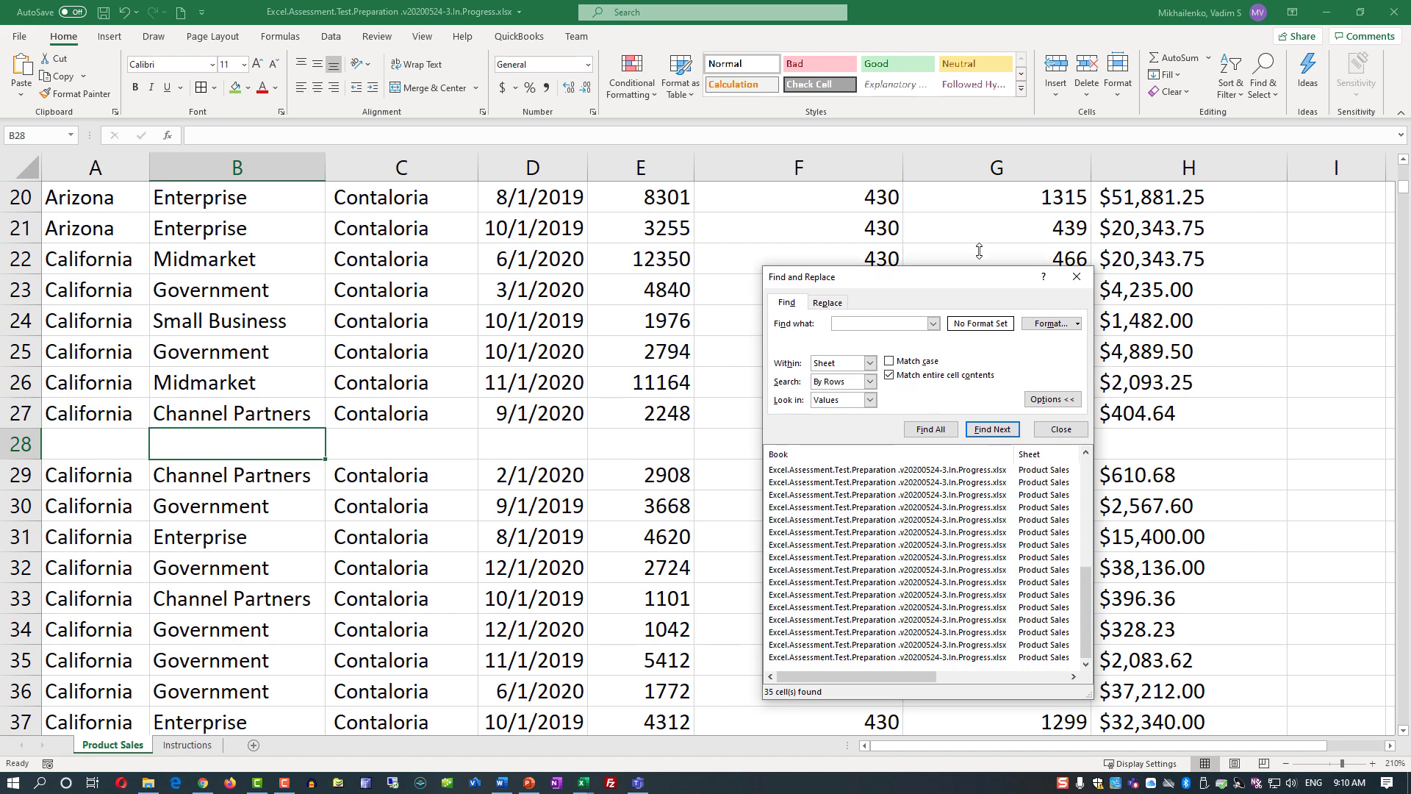
- Go through individual blank-cell search results to tell entirely empty rows from single missing values, and close the search
left_click(926, 570)
left_click(922, 579)
left_click(919, 592)
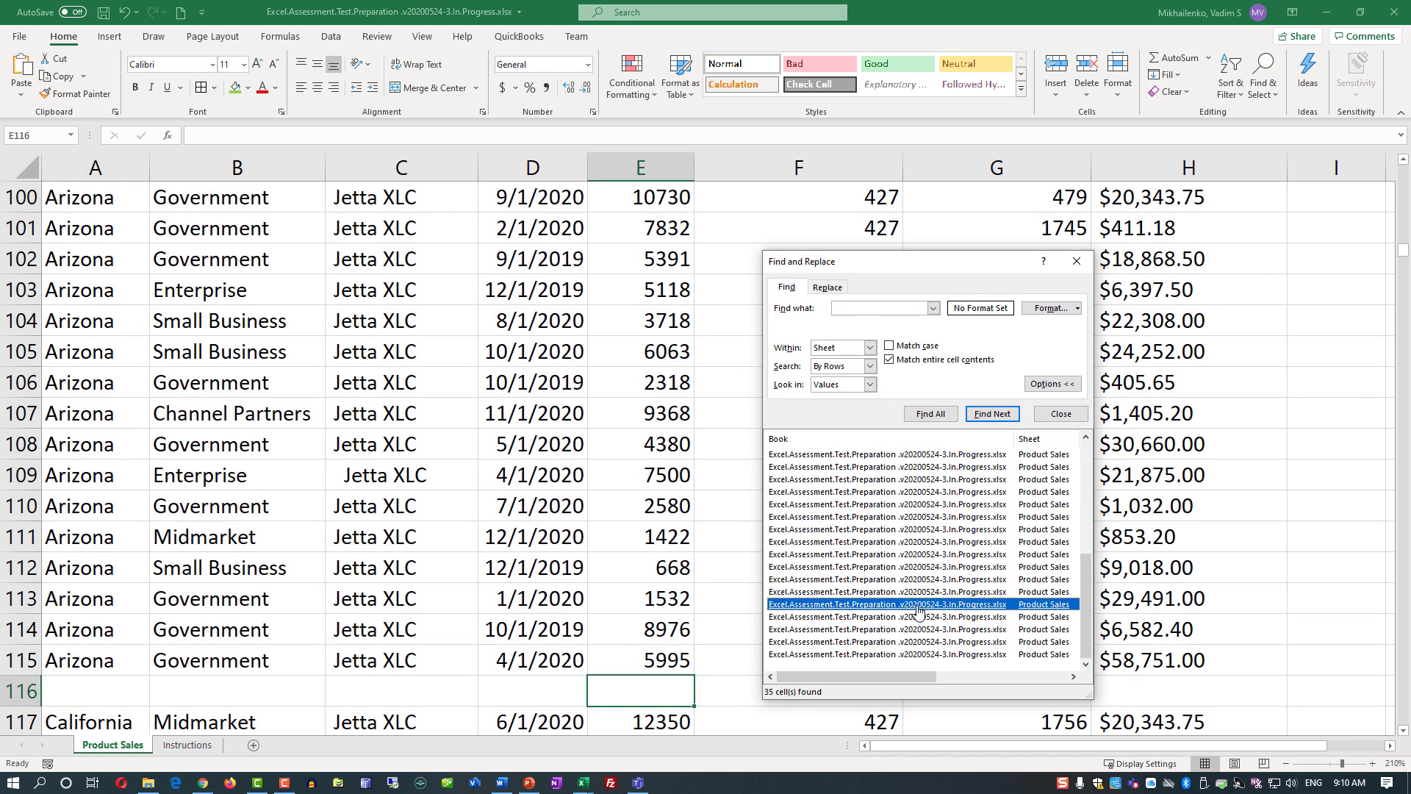
left_click(915, 604)
left_click(907, 586)
left_click(903, 598)
left_click(898, 611)
left_click(896, 623)
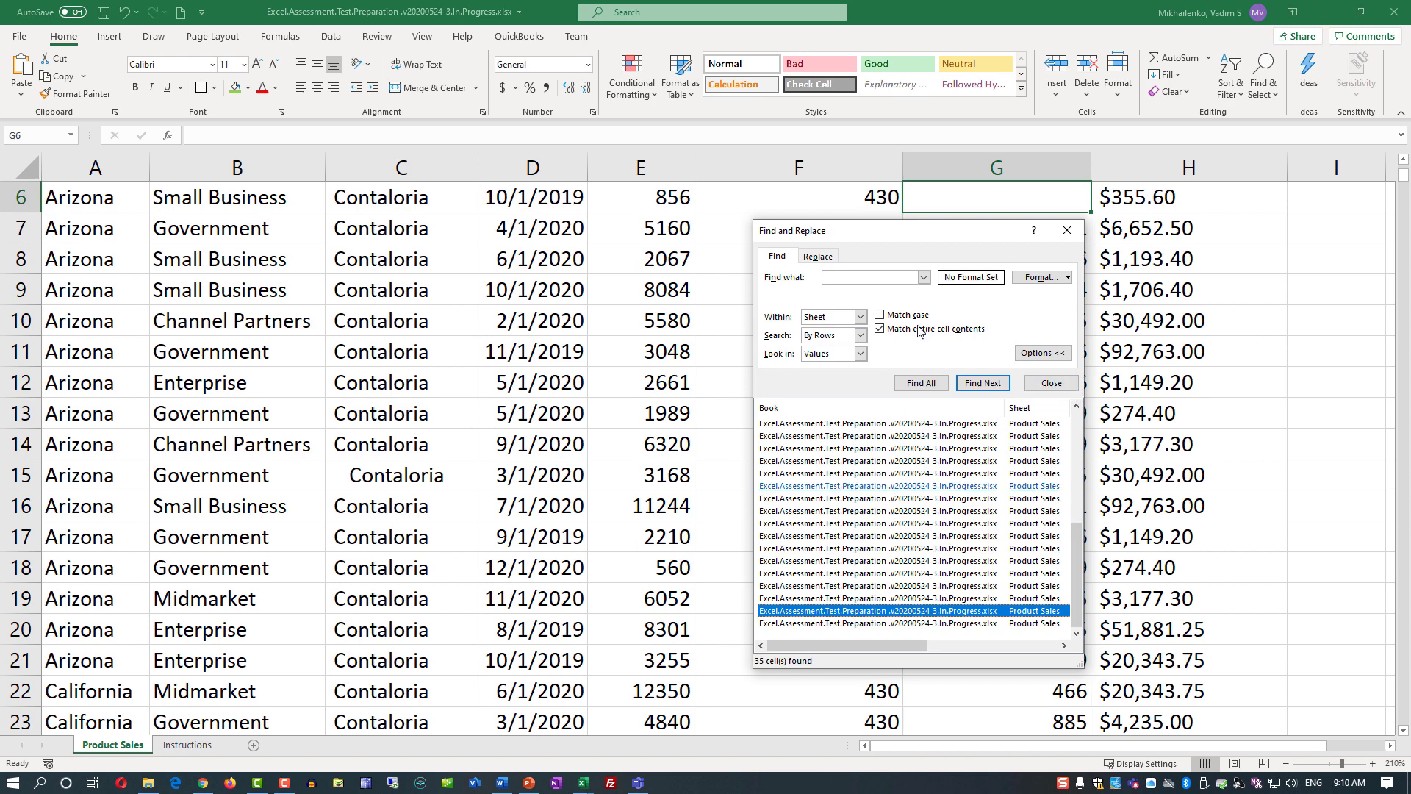
left_click_drag(915, 237, 604, 235)
left_click(515, 559)
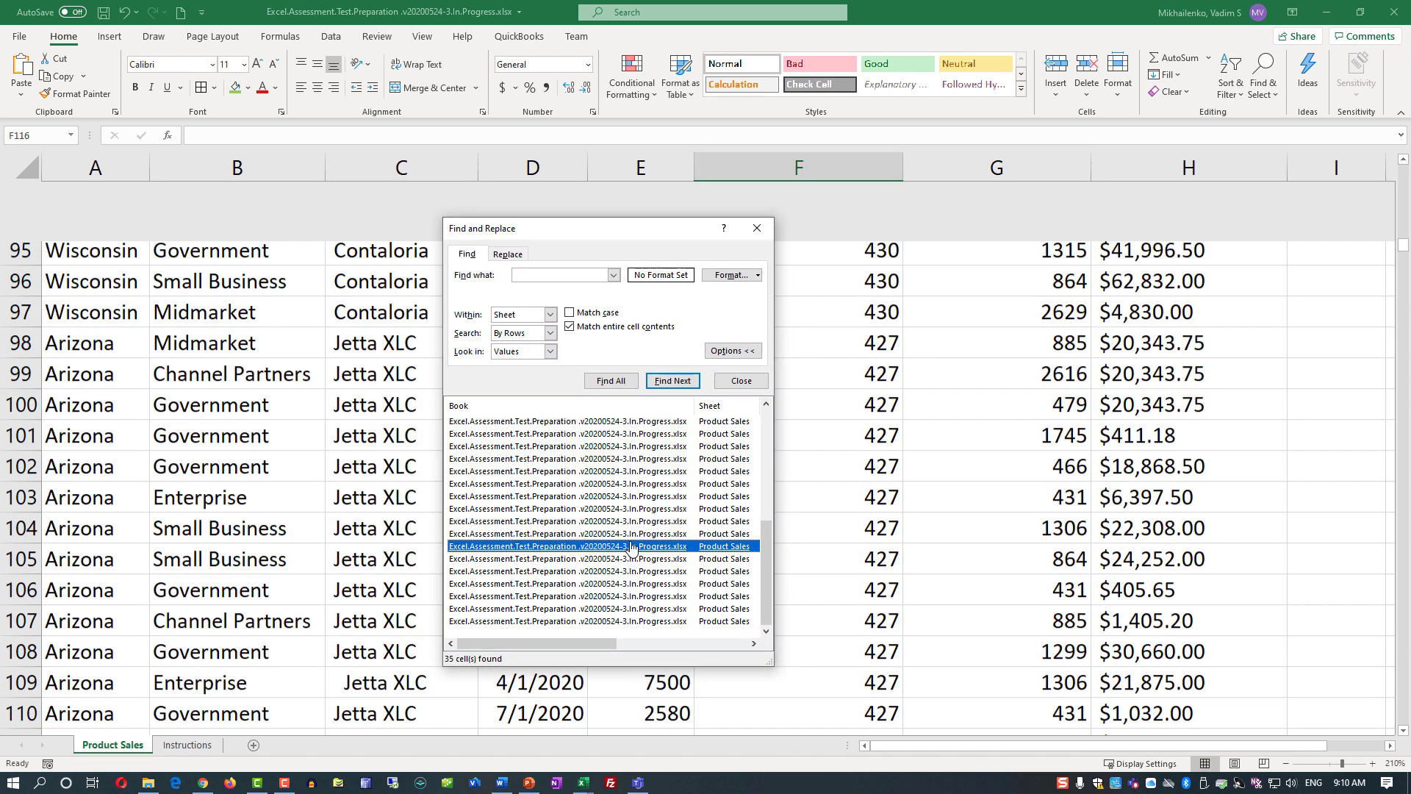
left_click(515, 546)
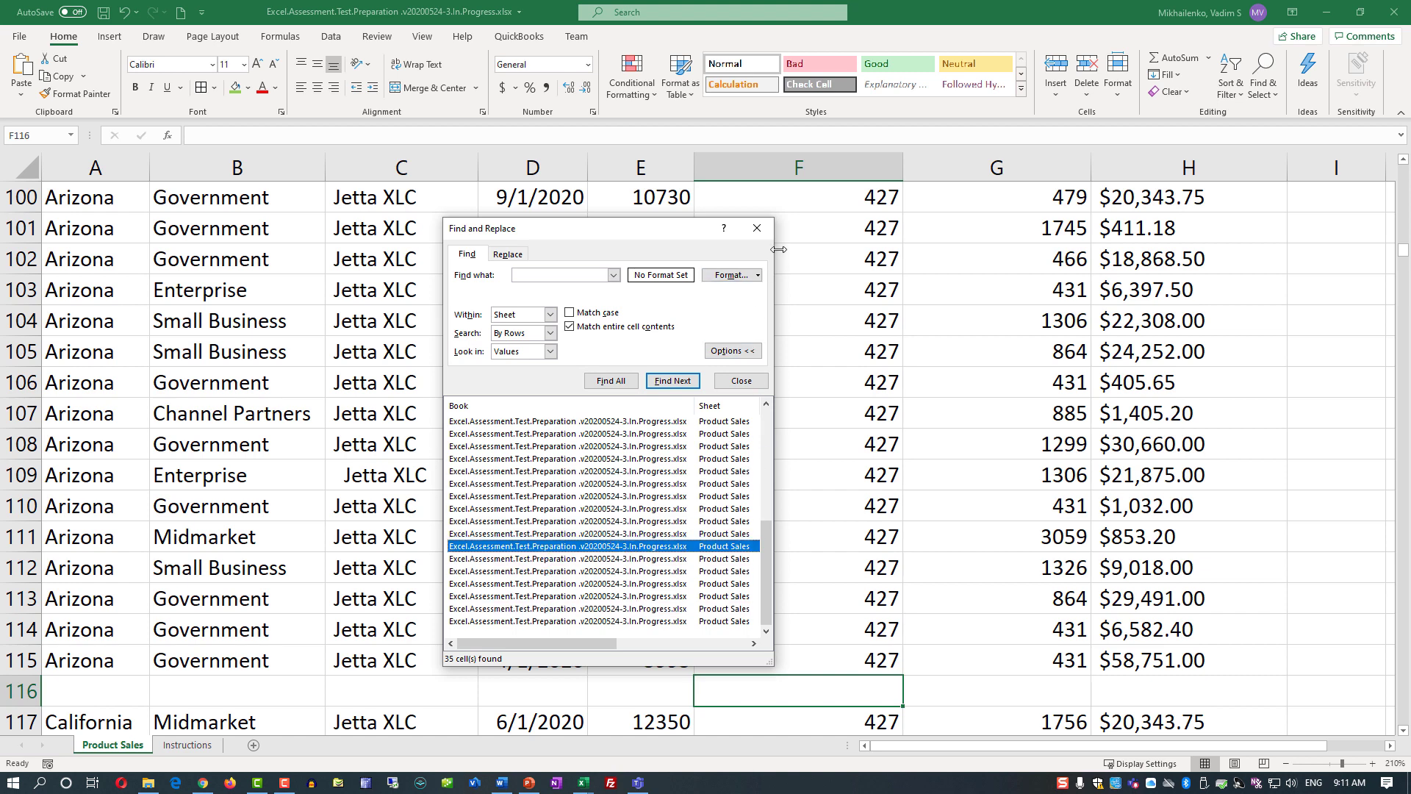
key("Escape")
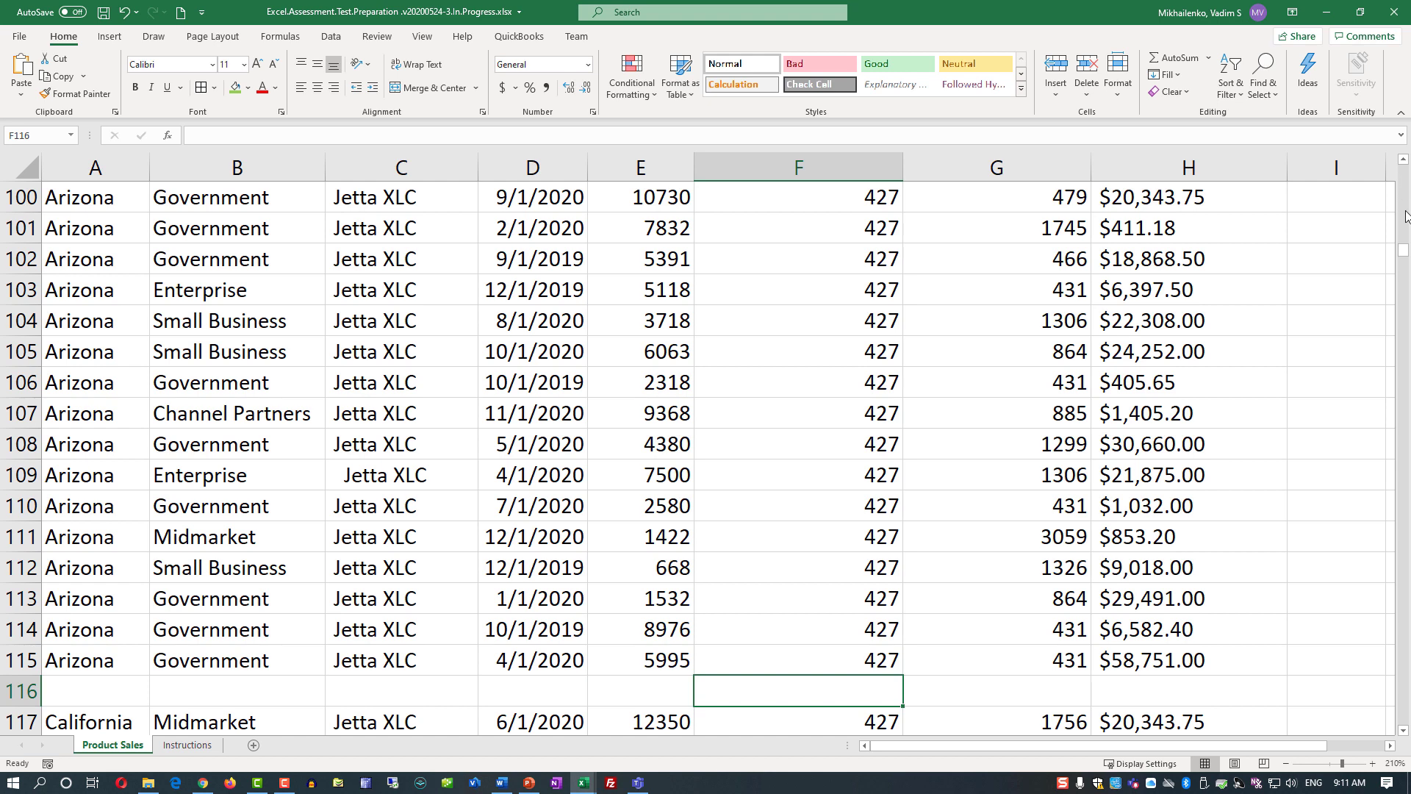
- Select all blank cells within the whole data range A1:H705 using Go To Special, and look through the rows they fall in
left_click_drag(1405, 252, 1404, 167)
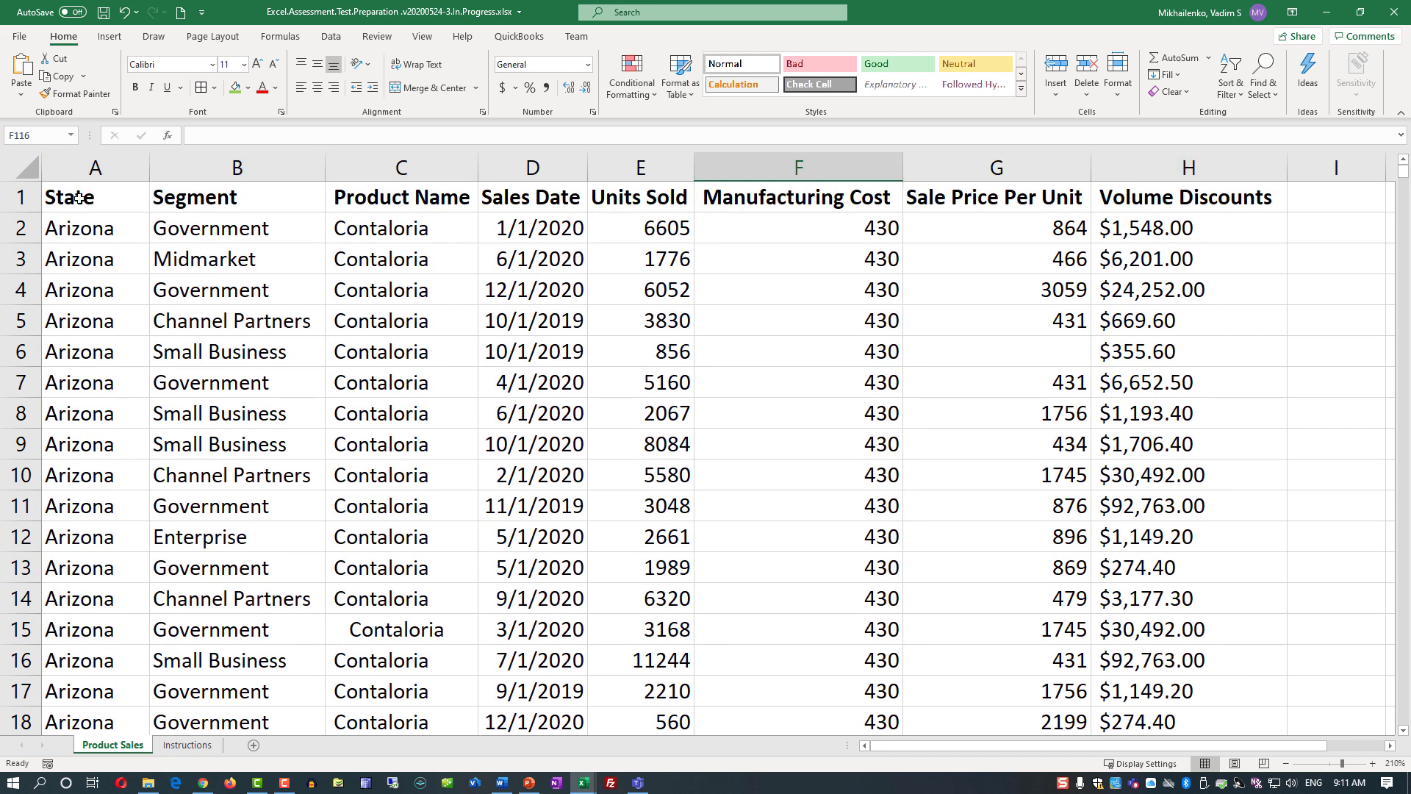
left_click(114, 207)
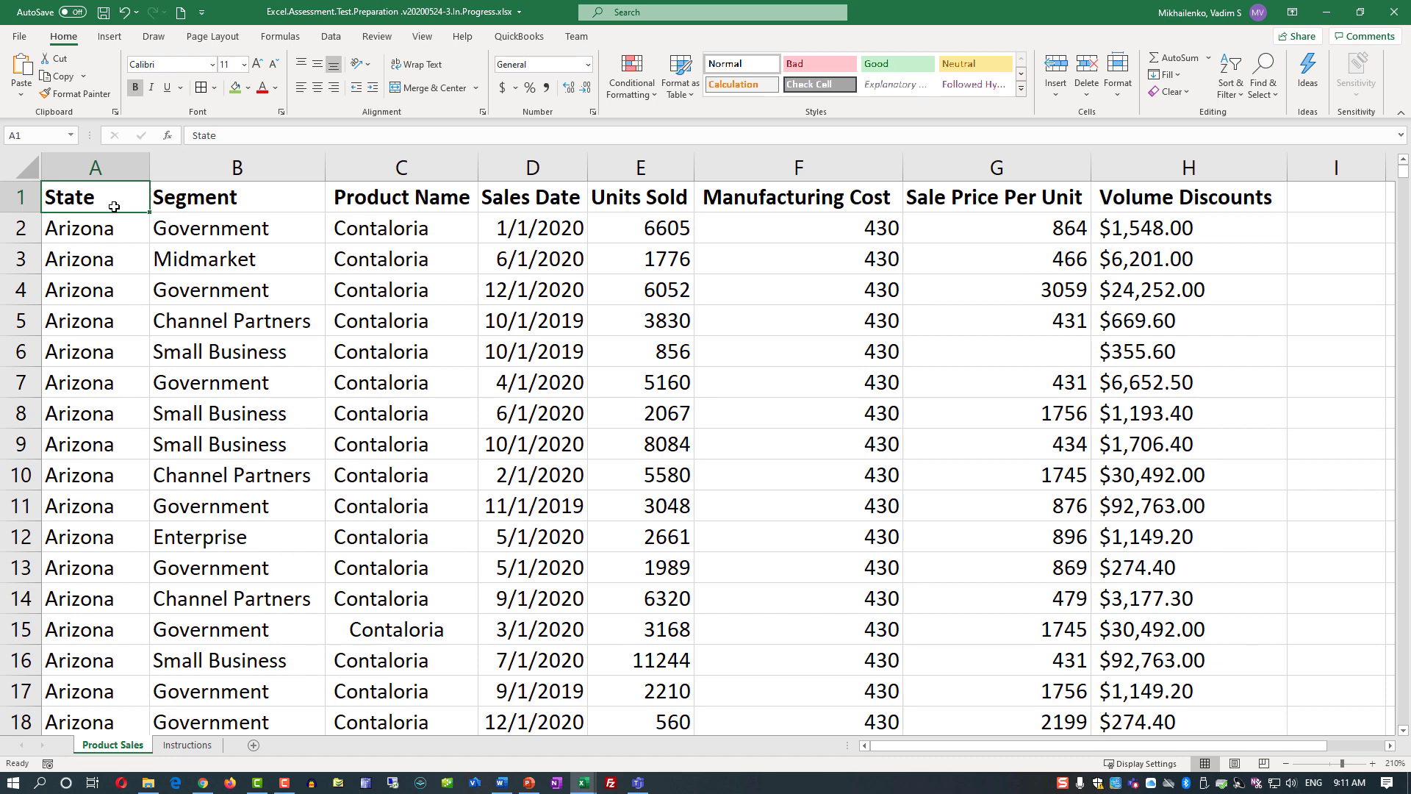
key("ctrl+shift+End")
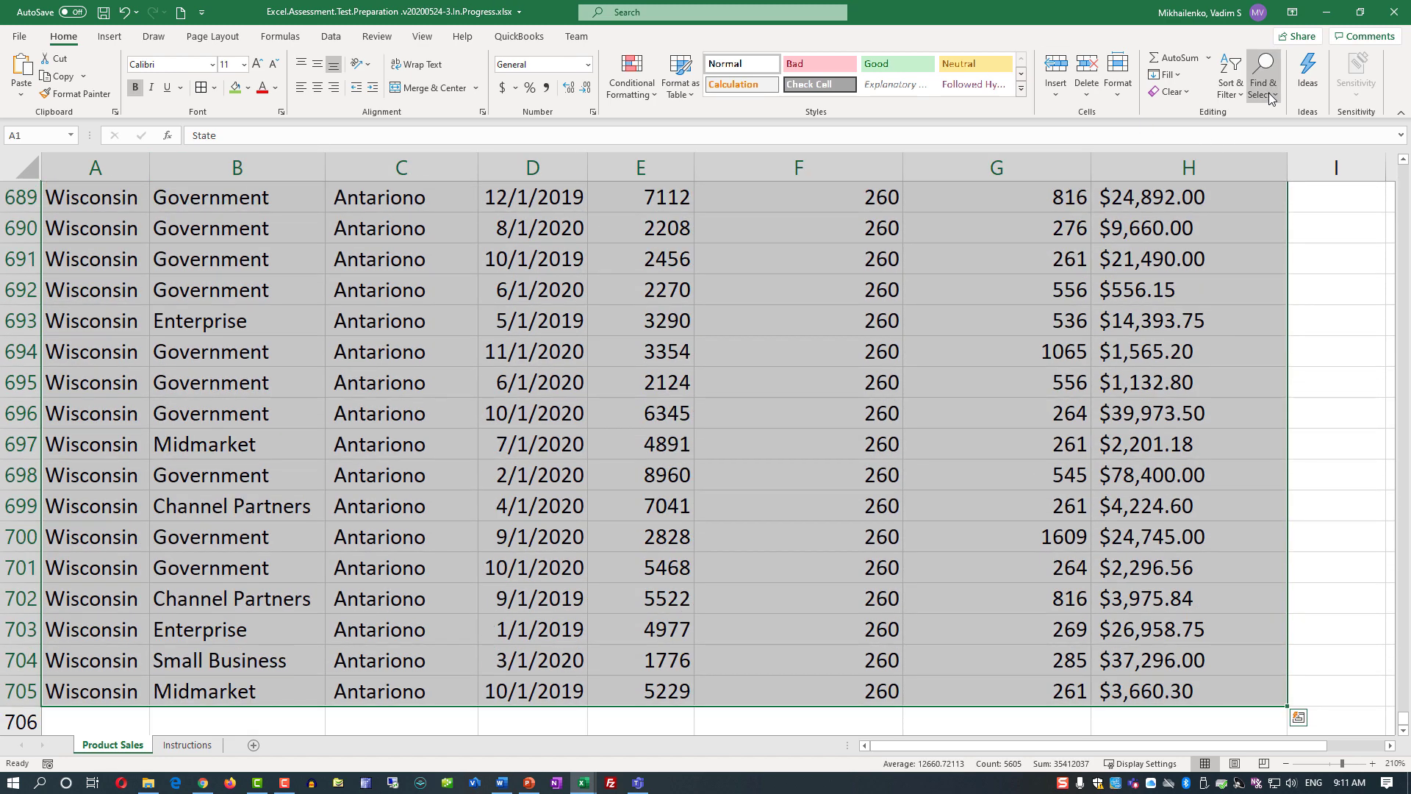
left_click(1269, 98)
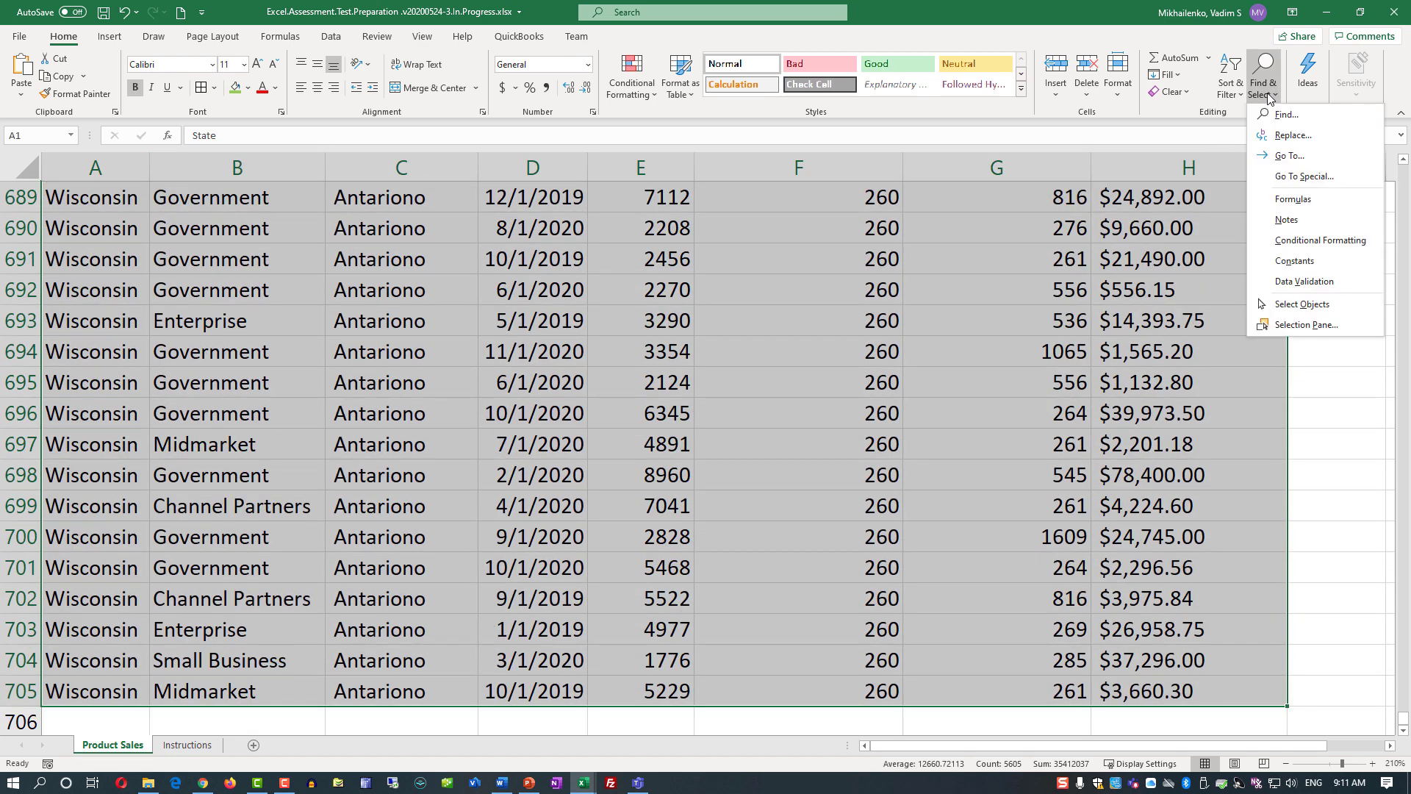
left_click(1315, 178)
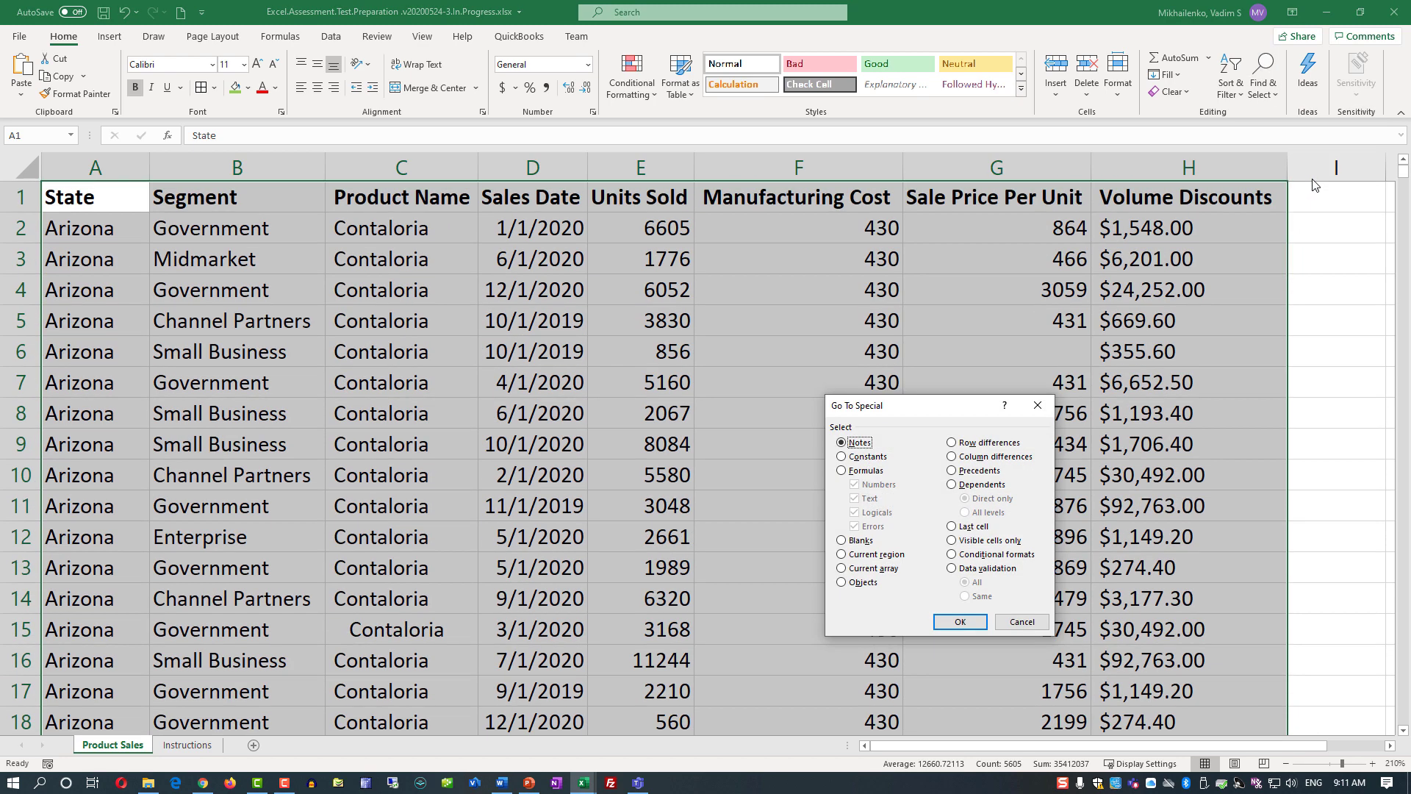
left_click(841, 540)
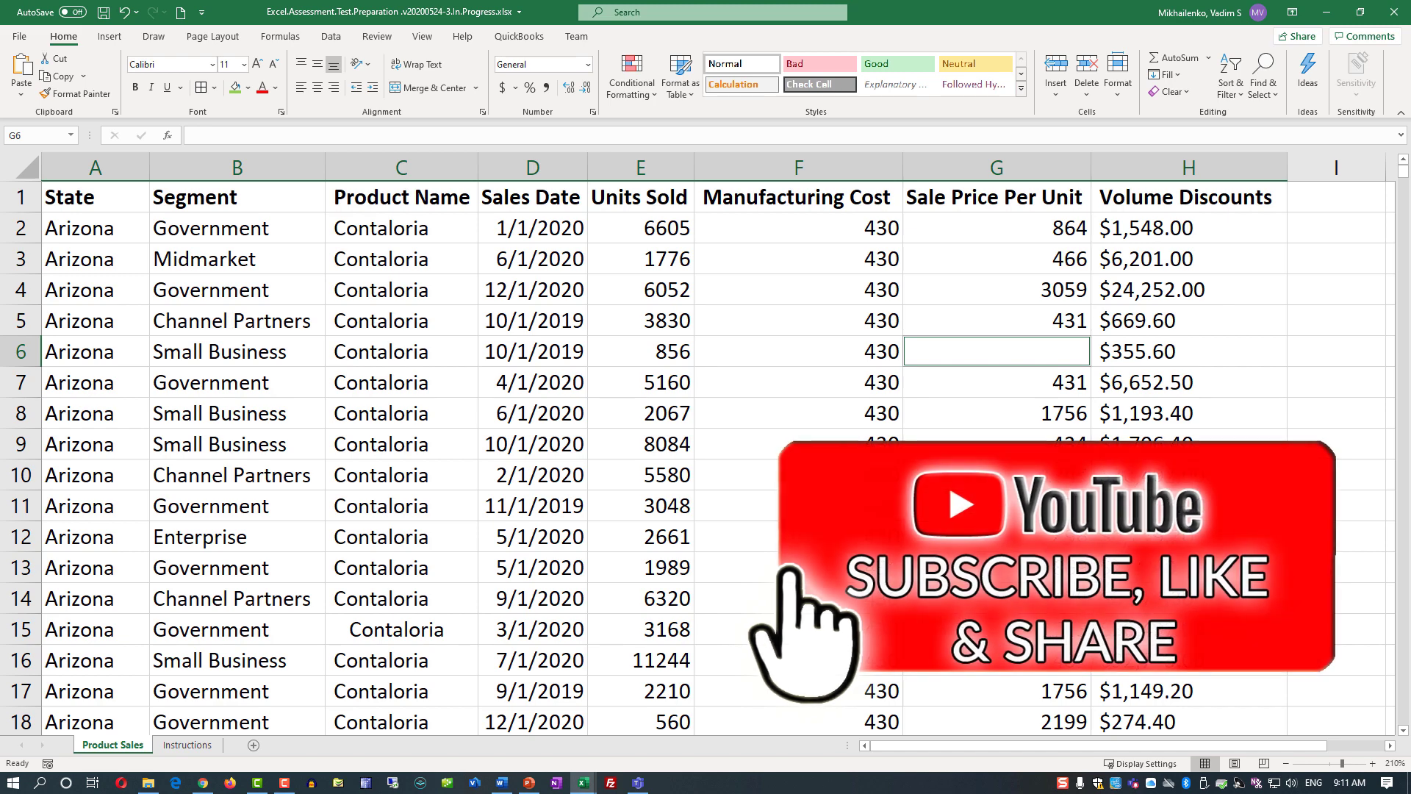
scroll(1011, 459, "down", 2)
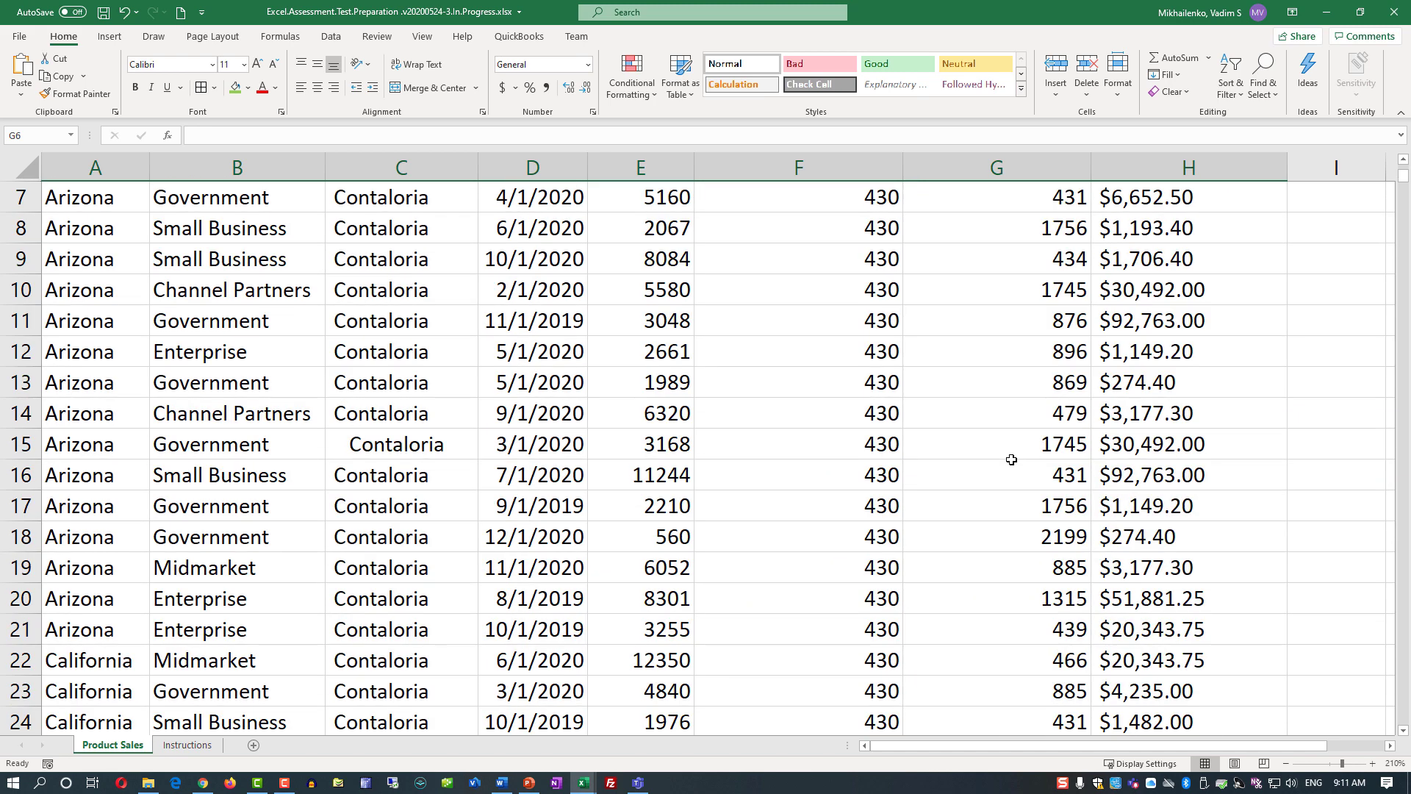
scroll(1011, 459, "up", 1)
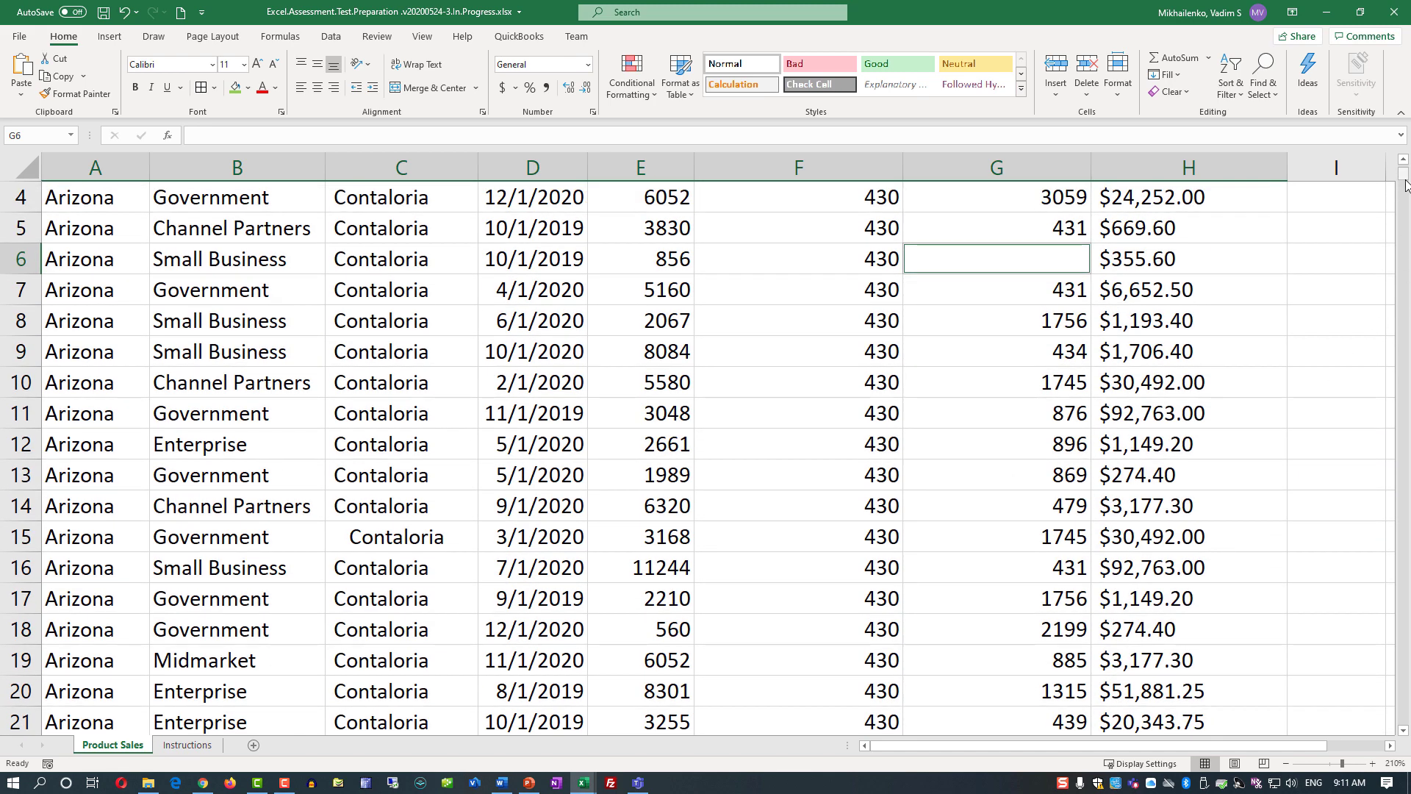
left_click(1405, 202)
scroll(1405, 202, "down", 5)
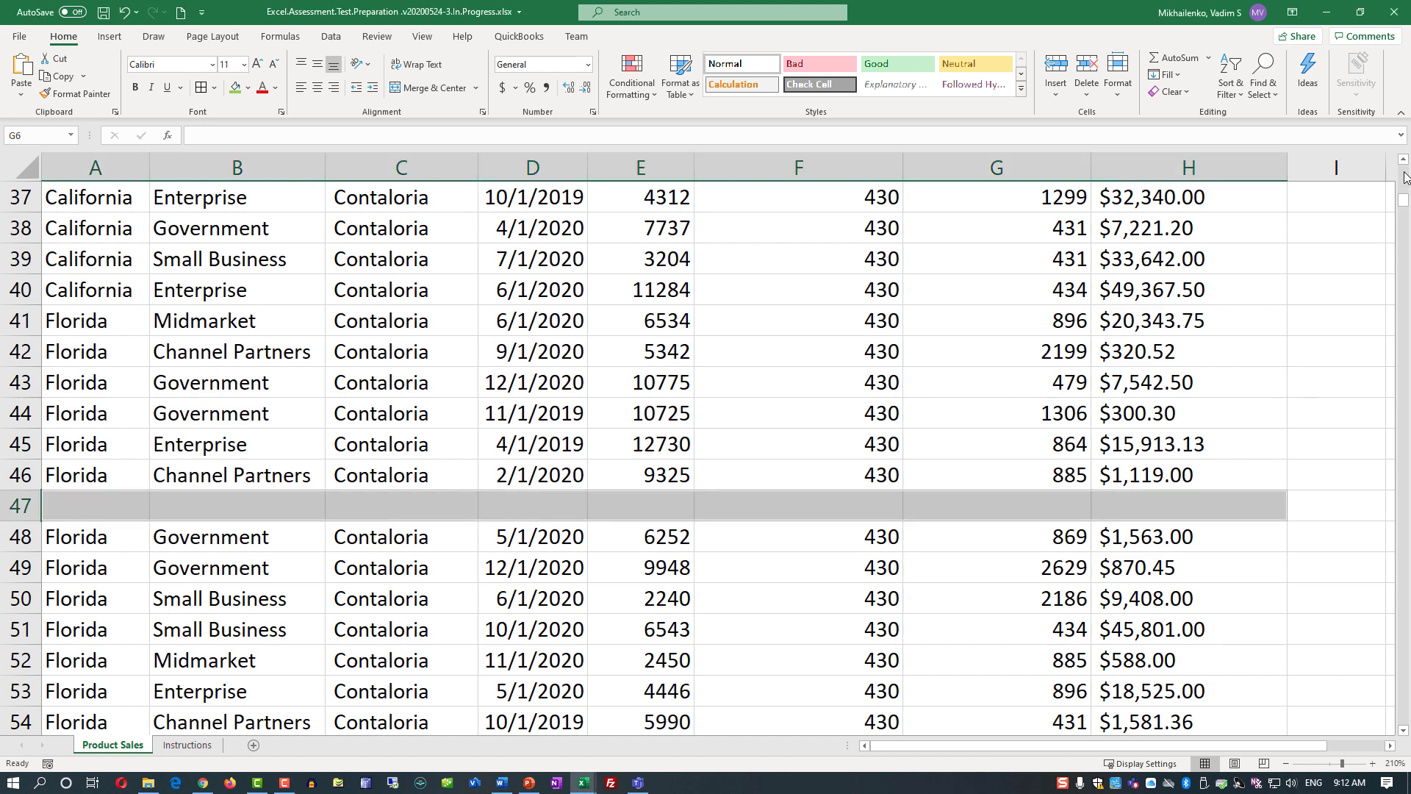
- Select the whole data range A1:H705 including its empty rows and apply a filter to the header row
left_click_drag(1403, 205, 1403, 166)
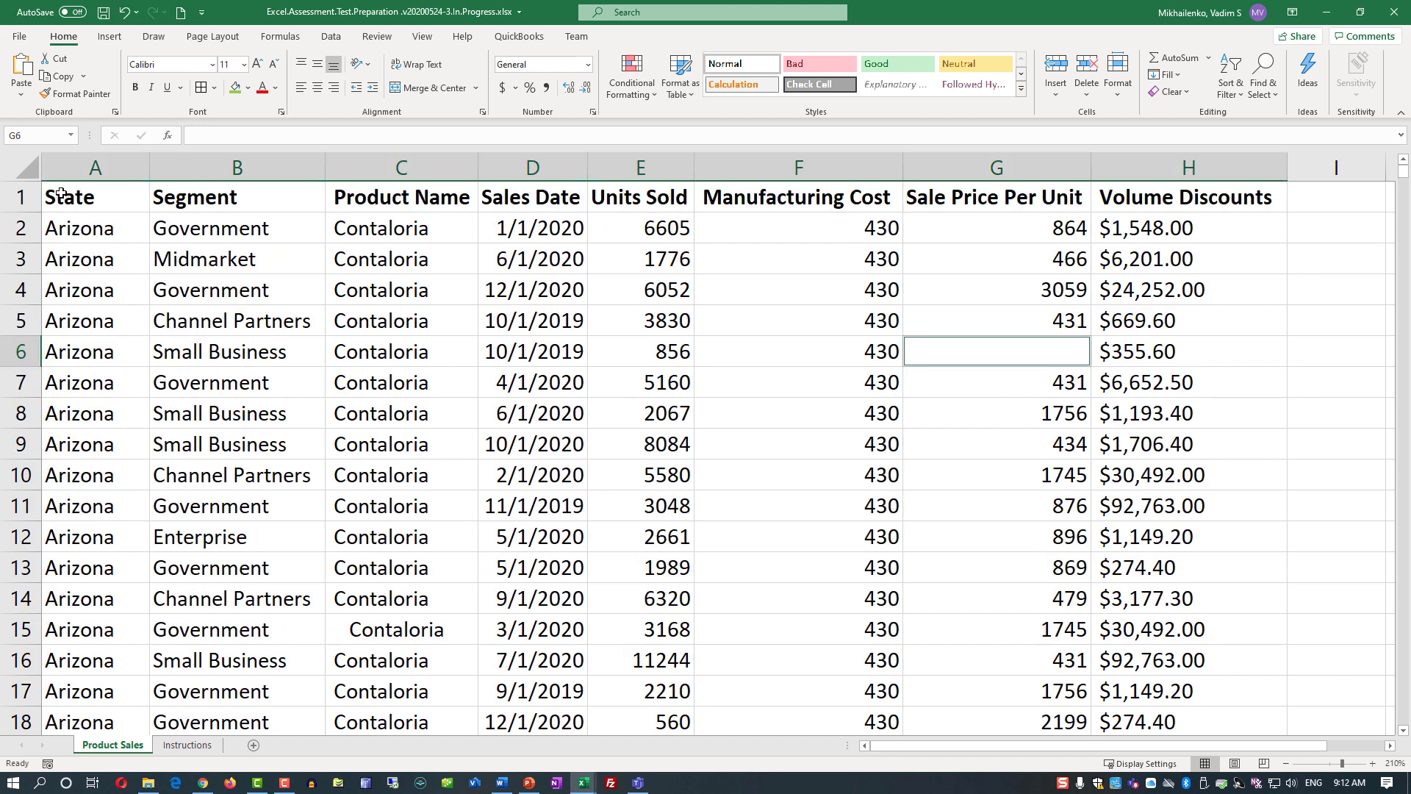
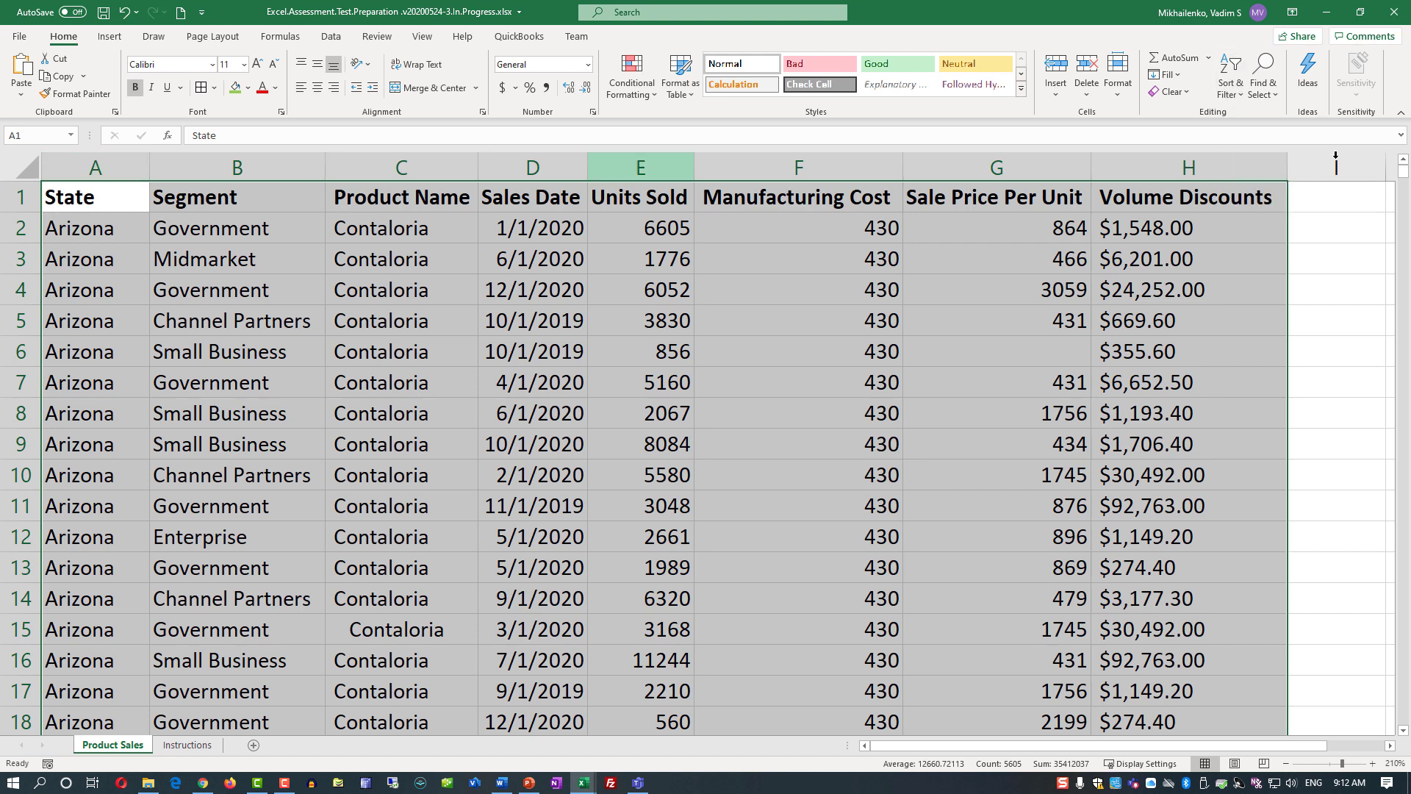
left_click(1241, 90)
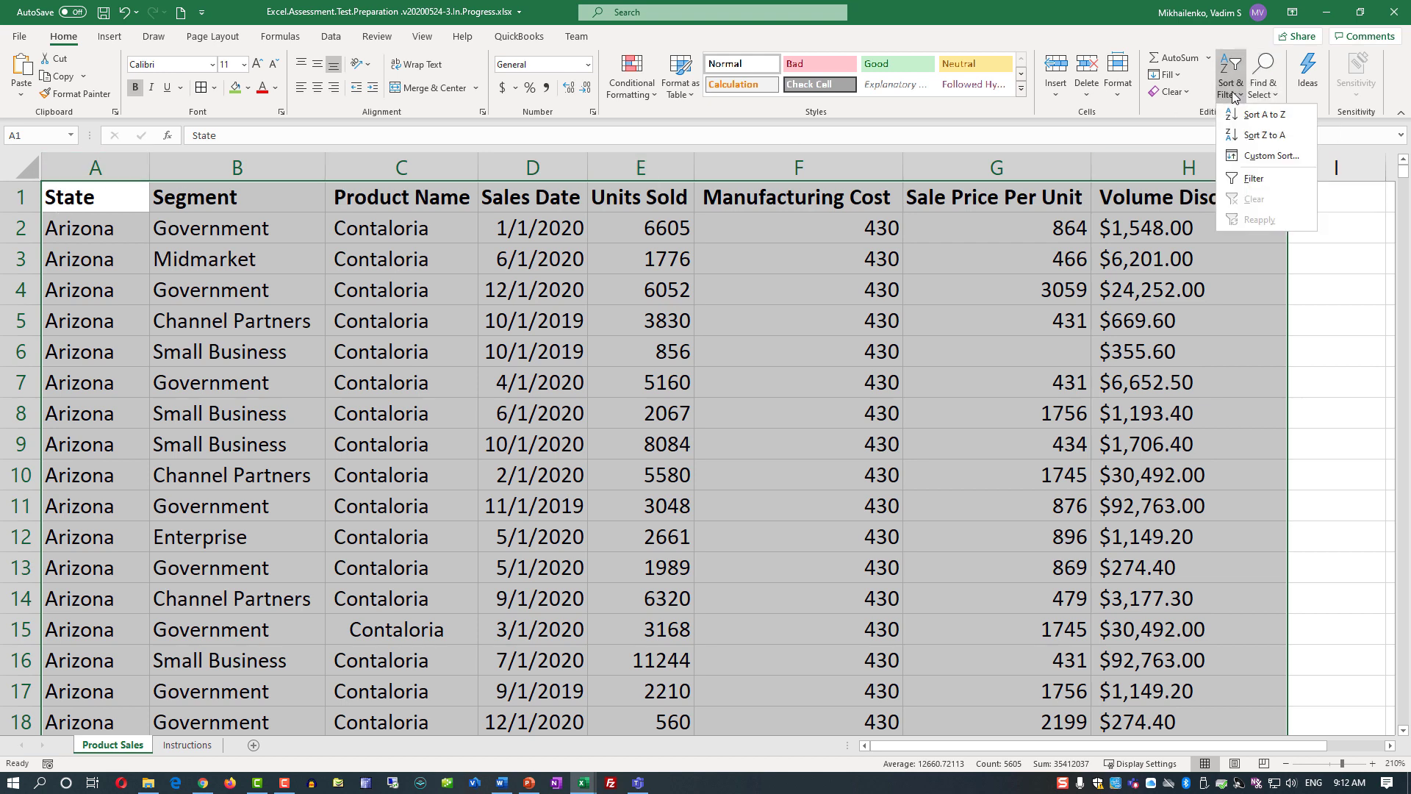
left_click(1260, 185)
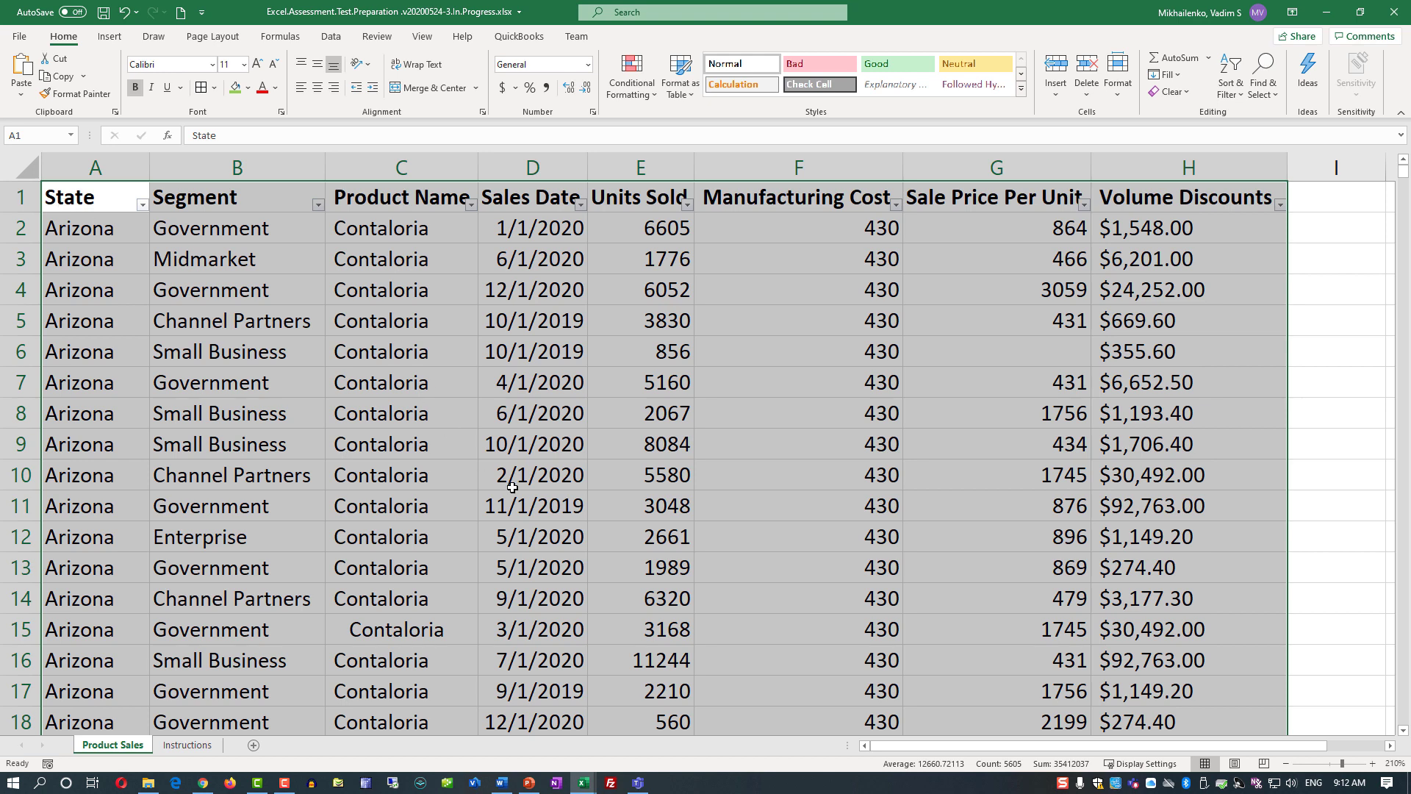
scroll(513, 487, "down", 4)
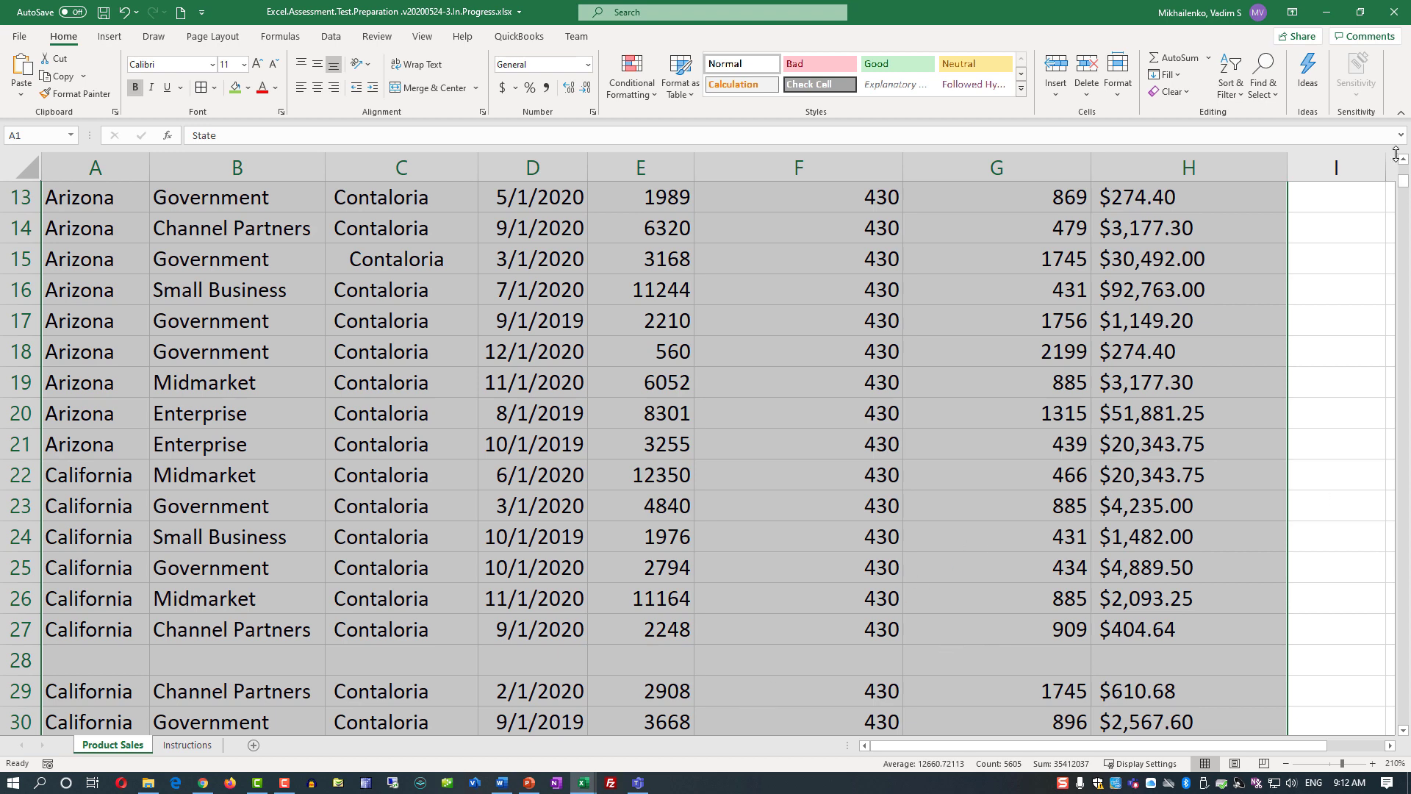
left_click_drag(1404, 186, 1404, 168)
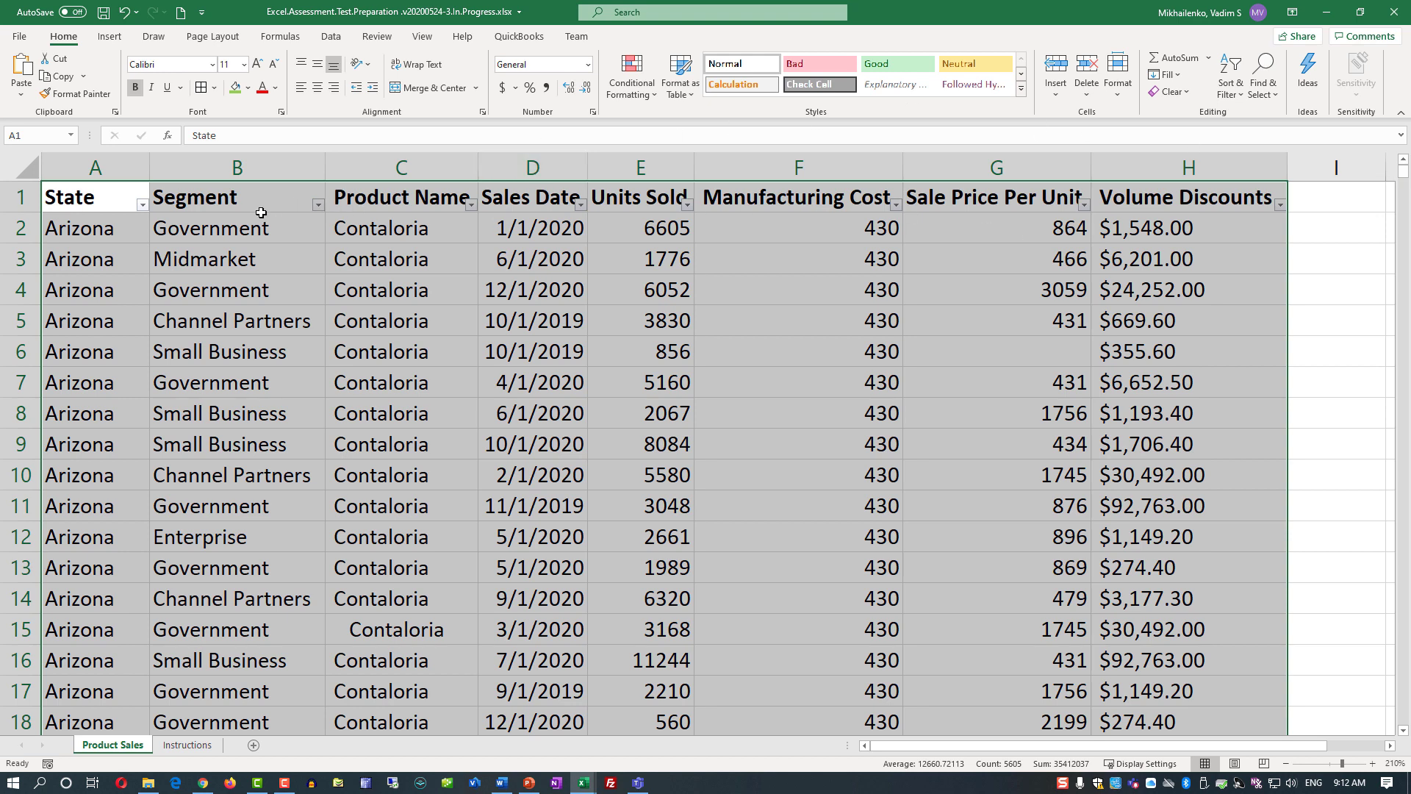
- Filter the Segment column to show only blank entries
left_click(318, 205)
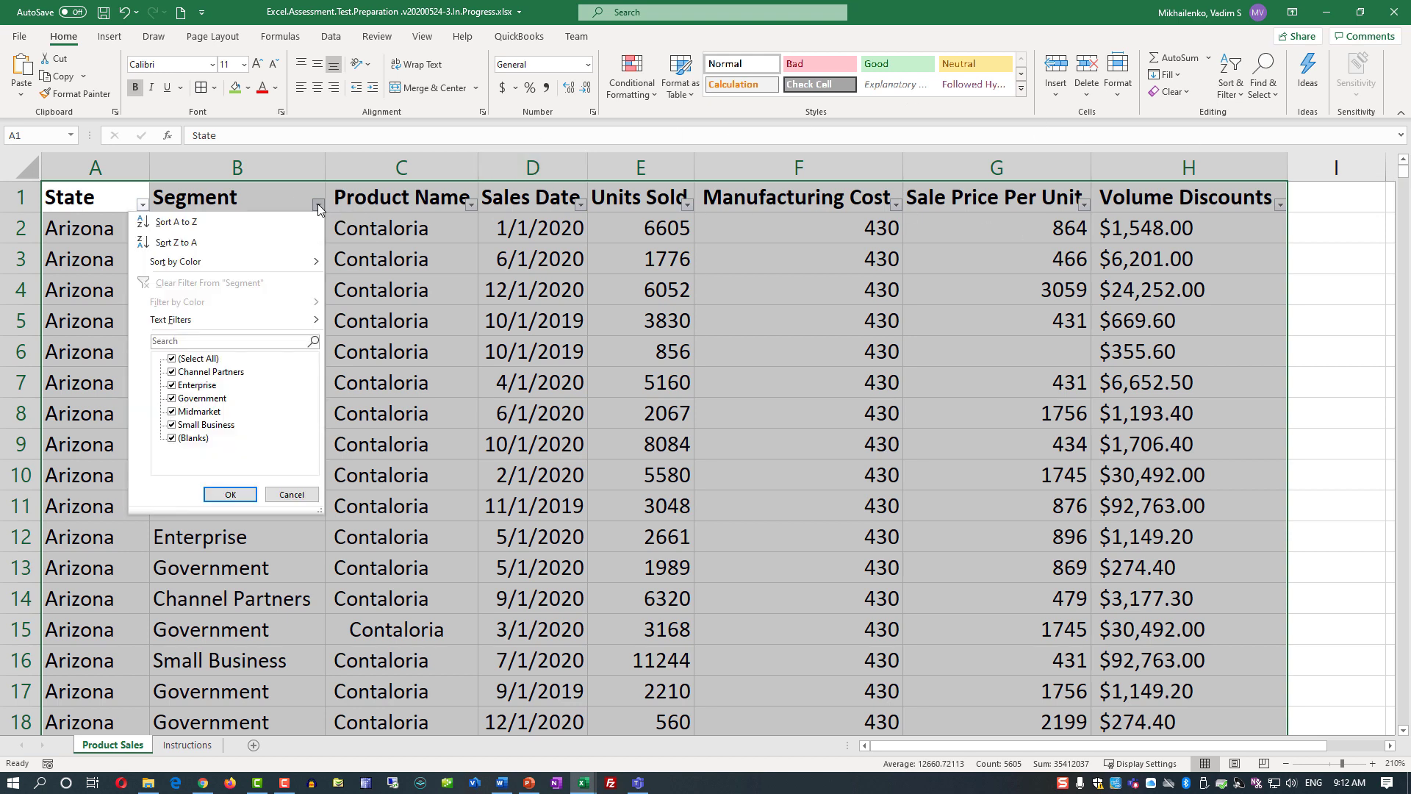
left_click(173, 359)
left_click(172, 438)
left_click(266, 491)
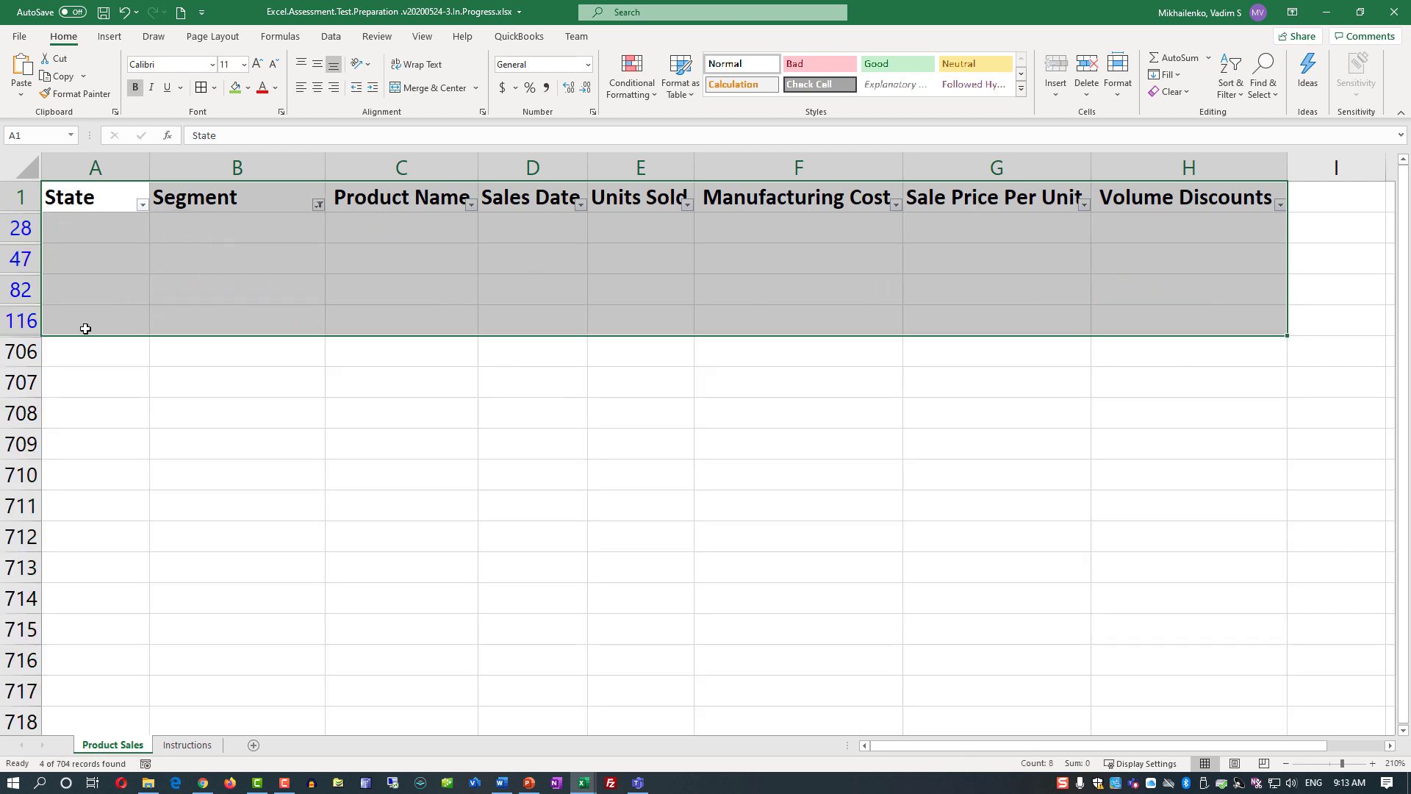
- Delete the filtered empty rows 28, 47, 82 and 116, and show all Segment values again
left_click_drag(24, 323, 22, 233)
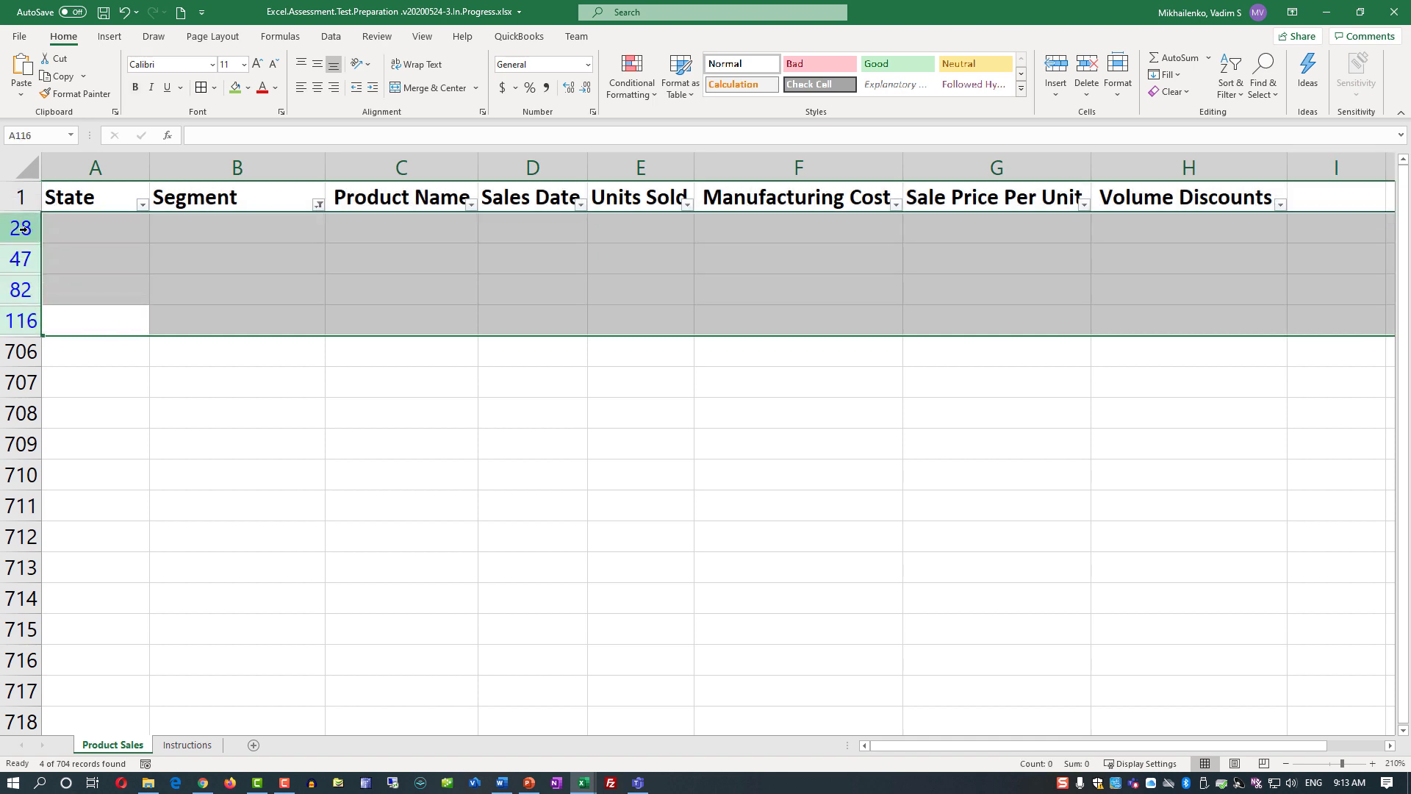
right_click(20, 229)
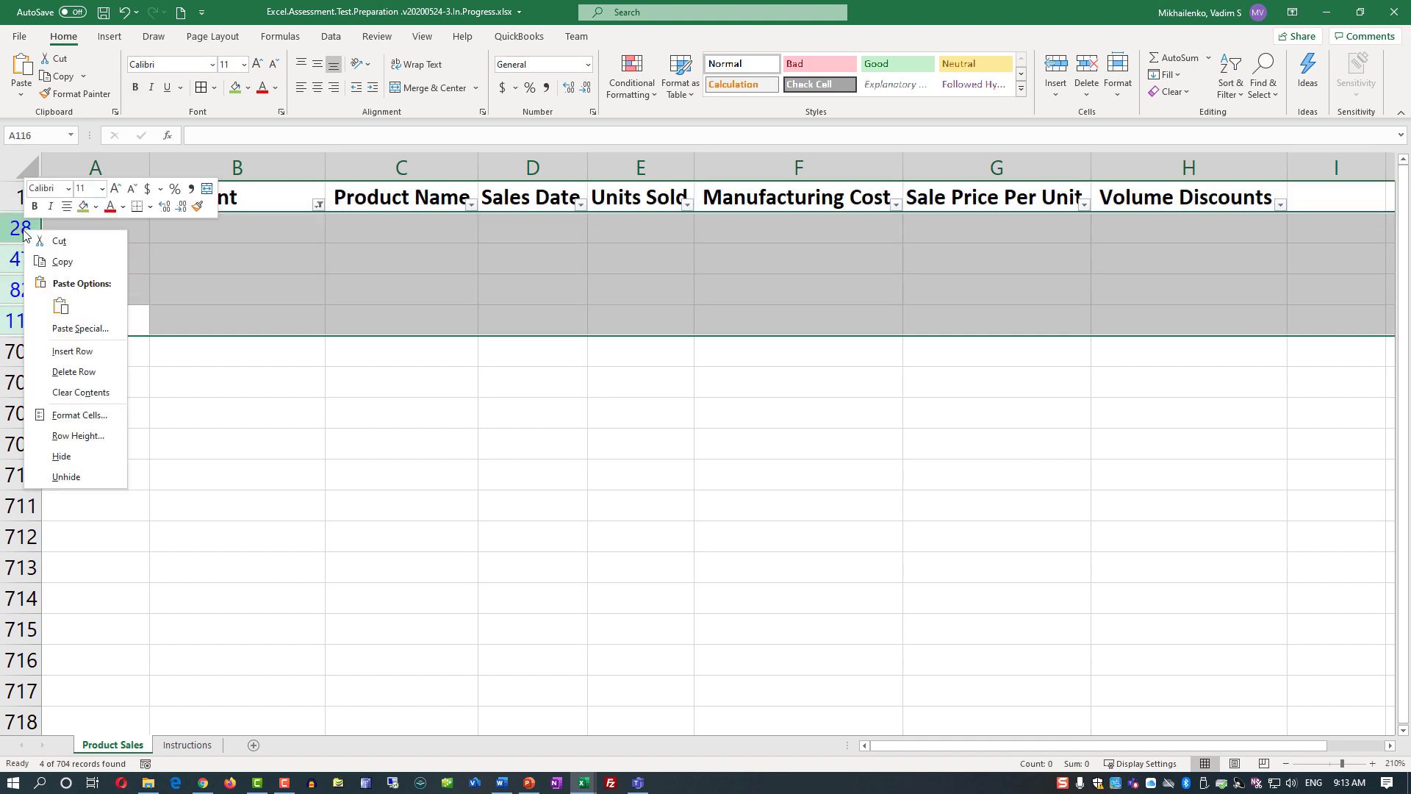
left_click(99, 380)
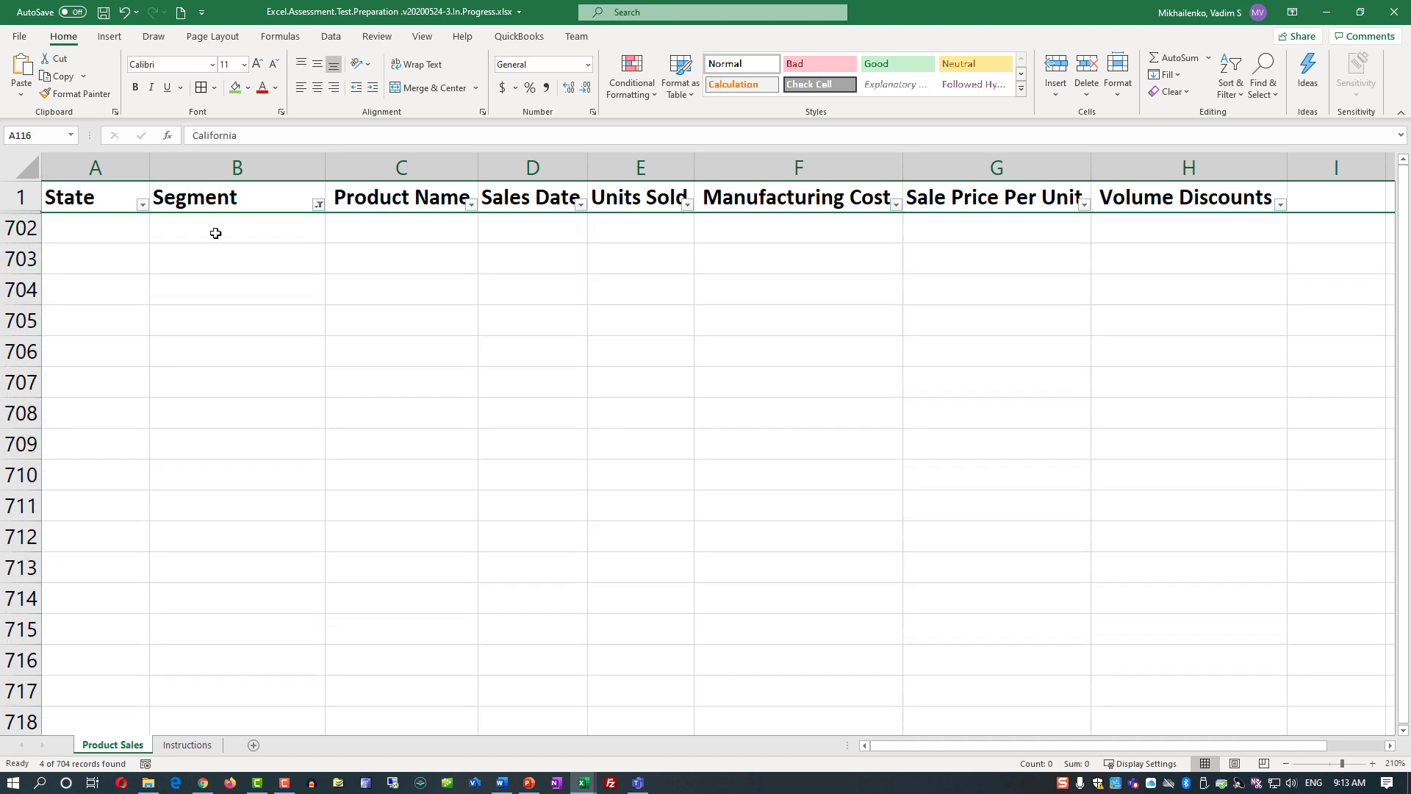
left_click(318, 205)
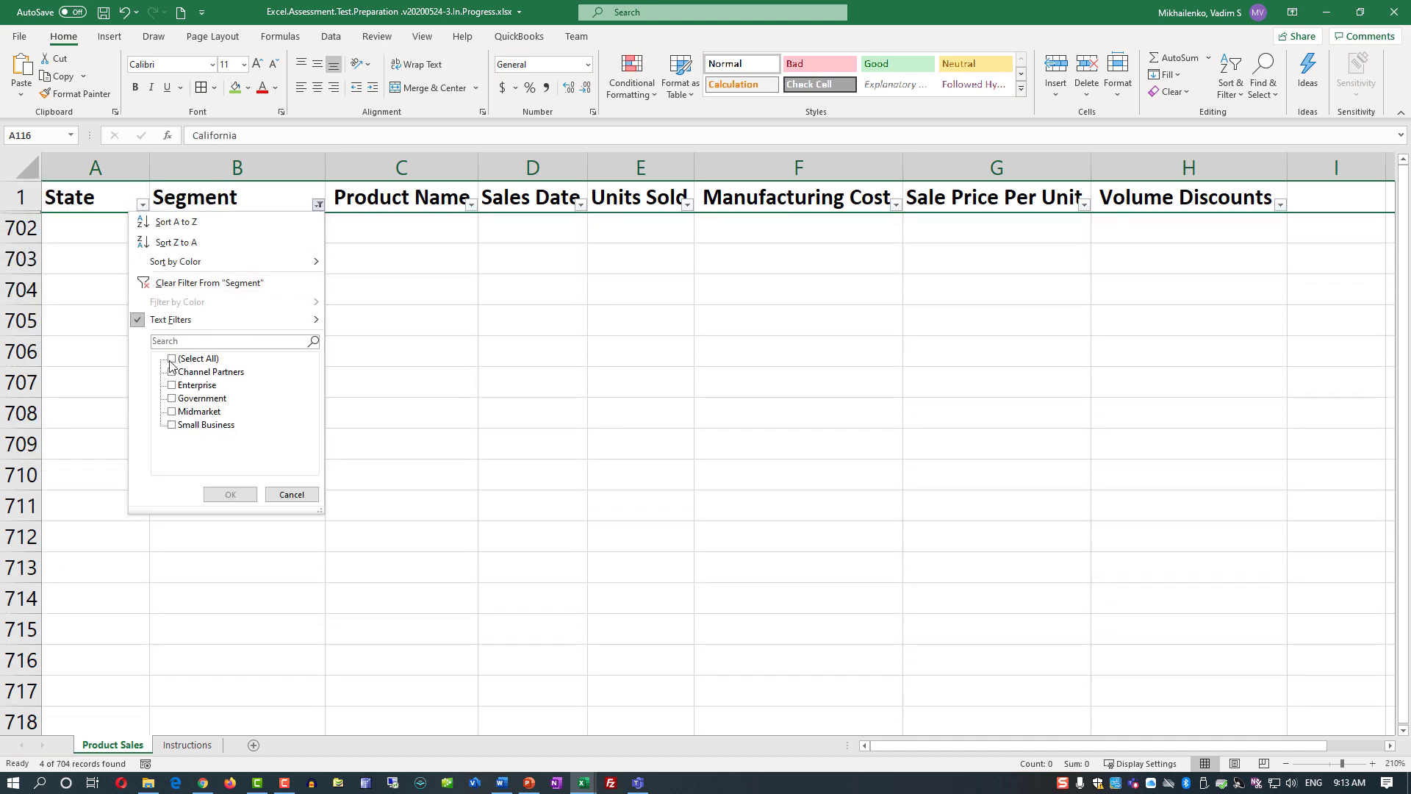
left_click(232, 494)
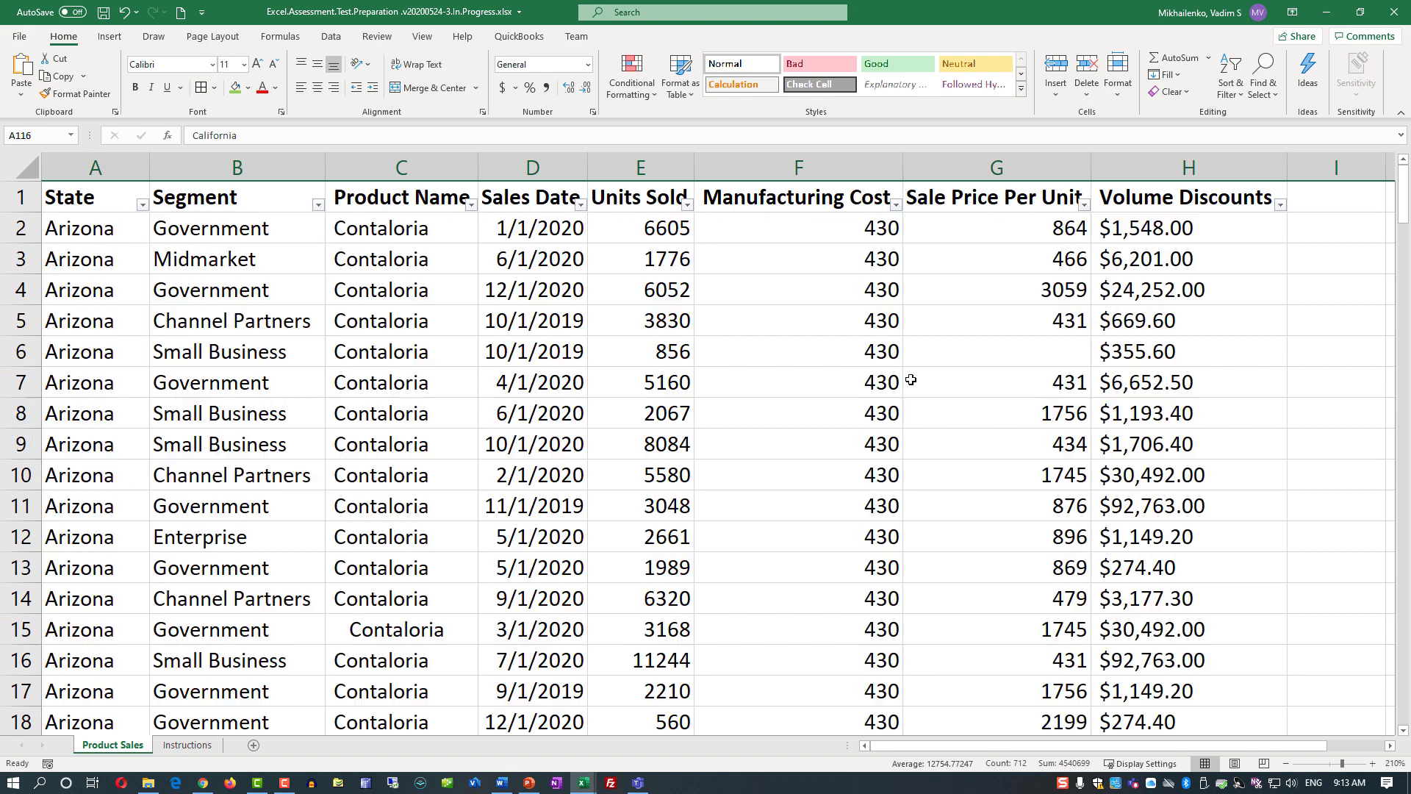
- On the Instructions sheet, mark question 5 as completed by filling cell C8 green
left_click(188, 746)
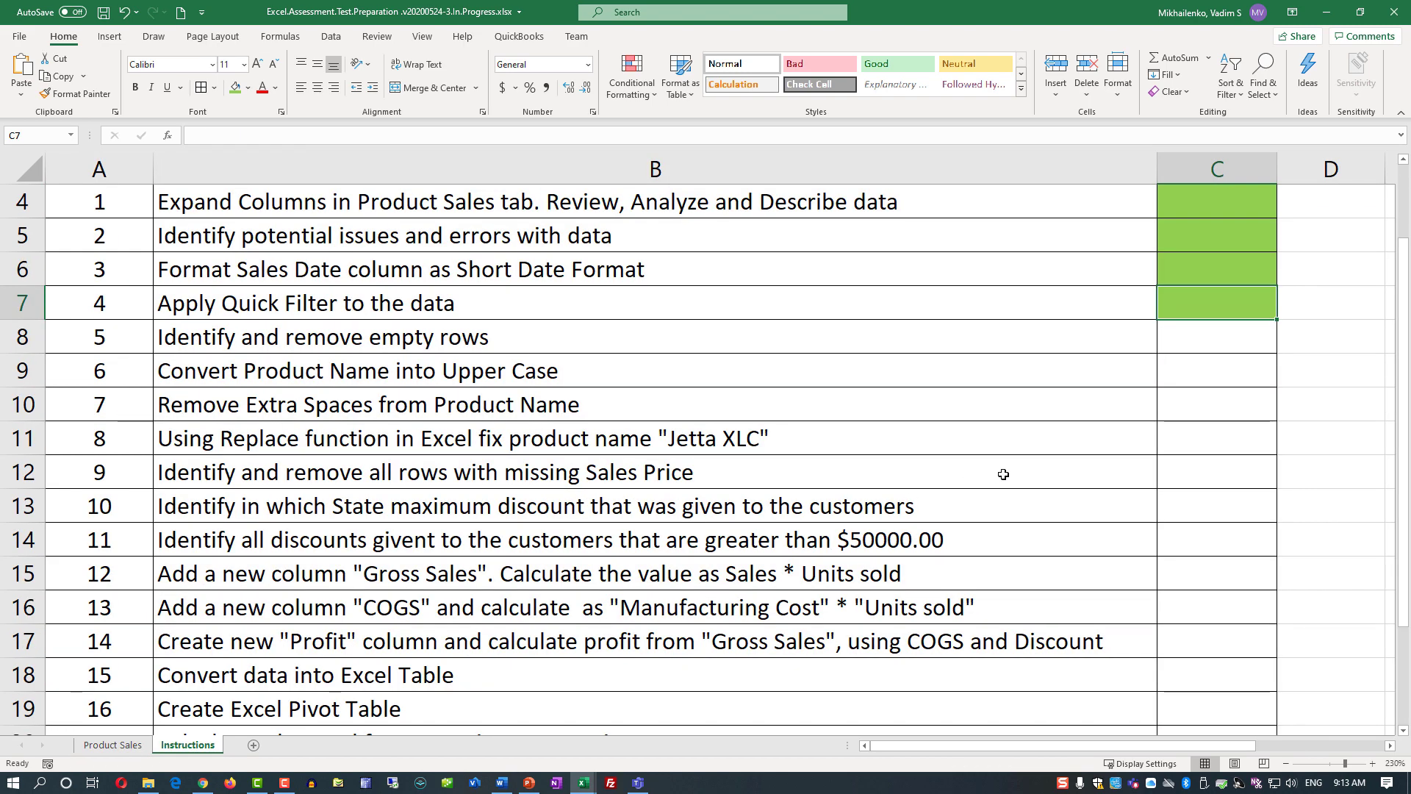
left_click(1189, 342)
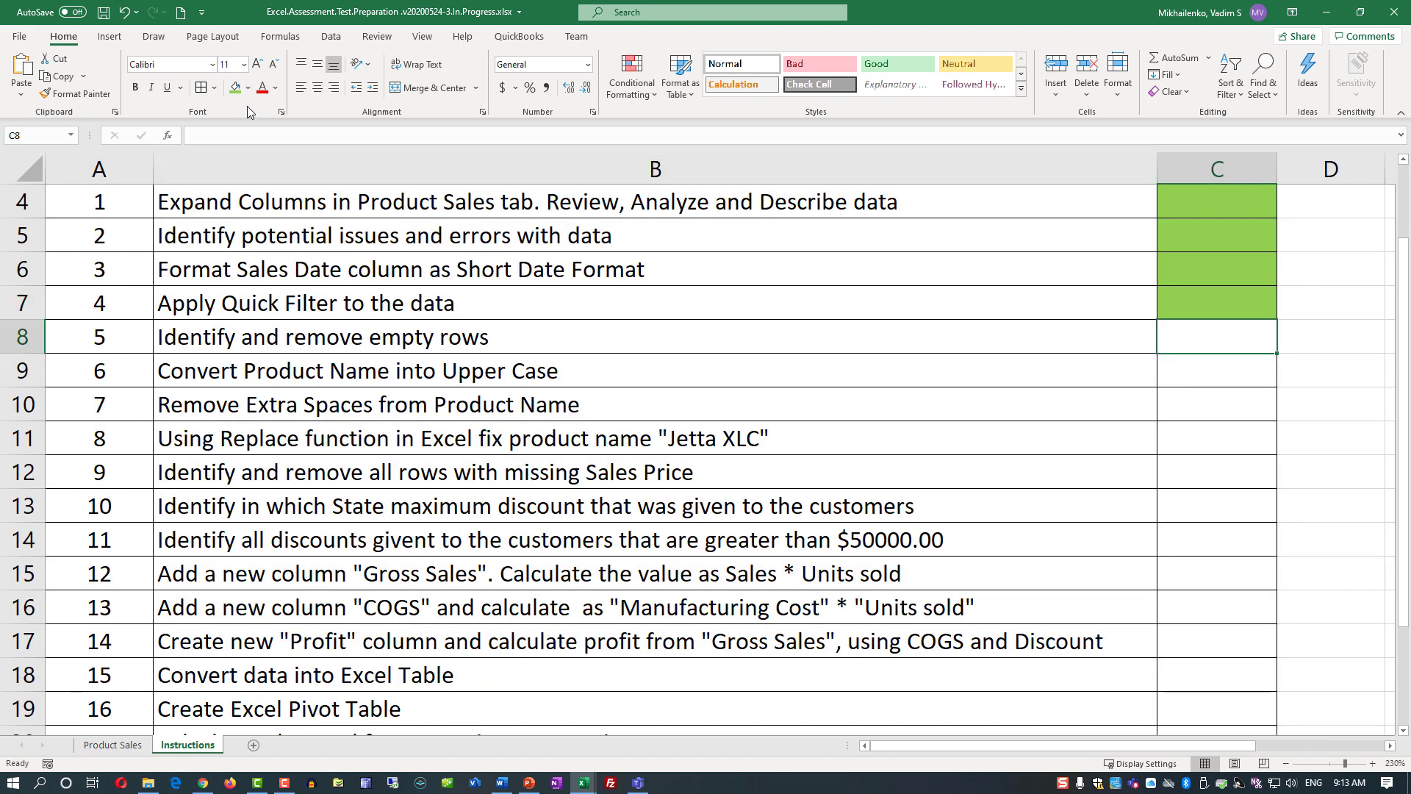
left_click(236, 88)
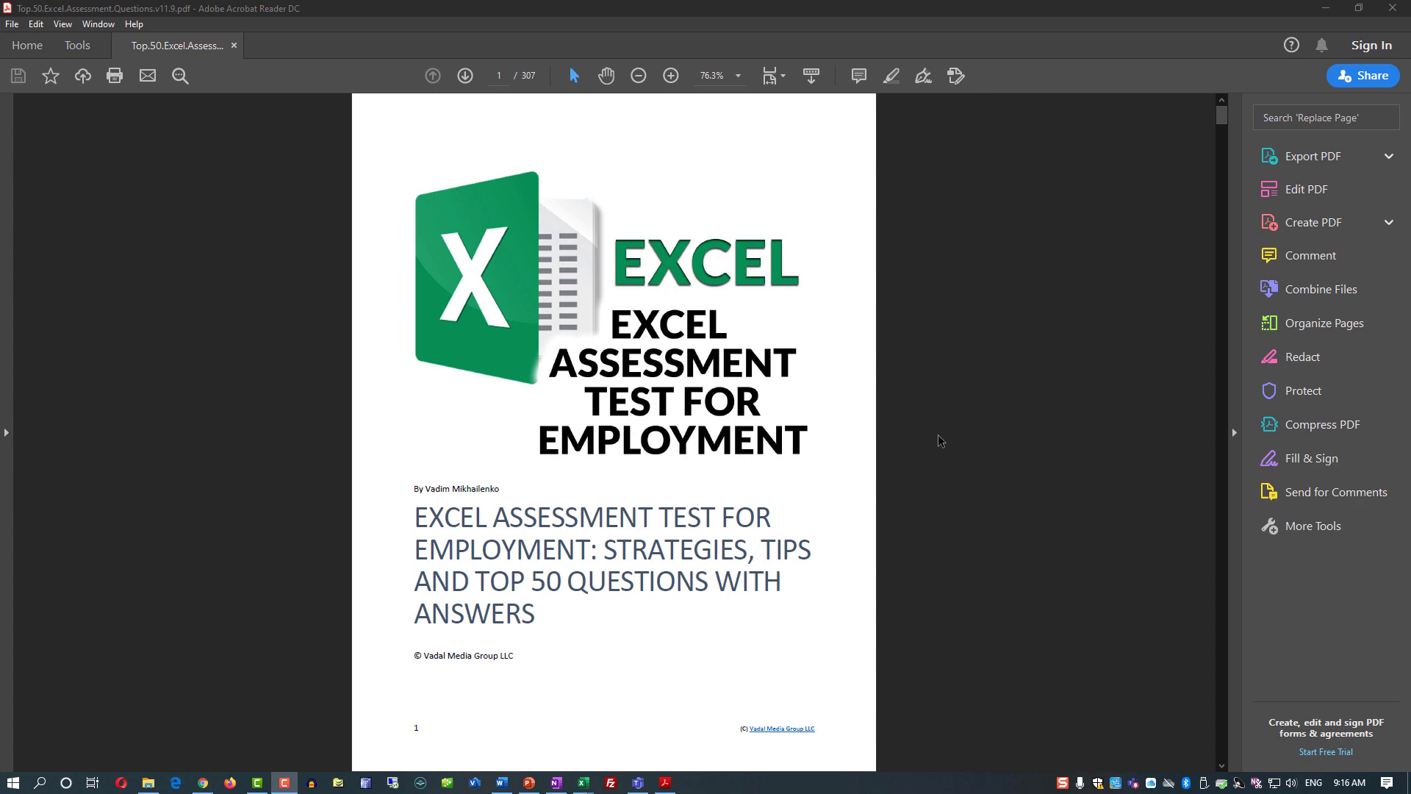
- Examine the table of contents of the Excel assessment questions PDF in Acrobat Reader and page on through the e-book
scroll(614, 434, "down", 20)
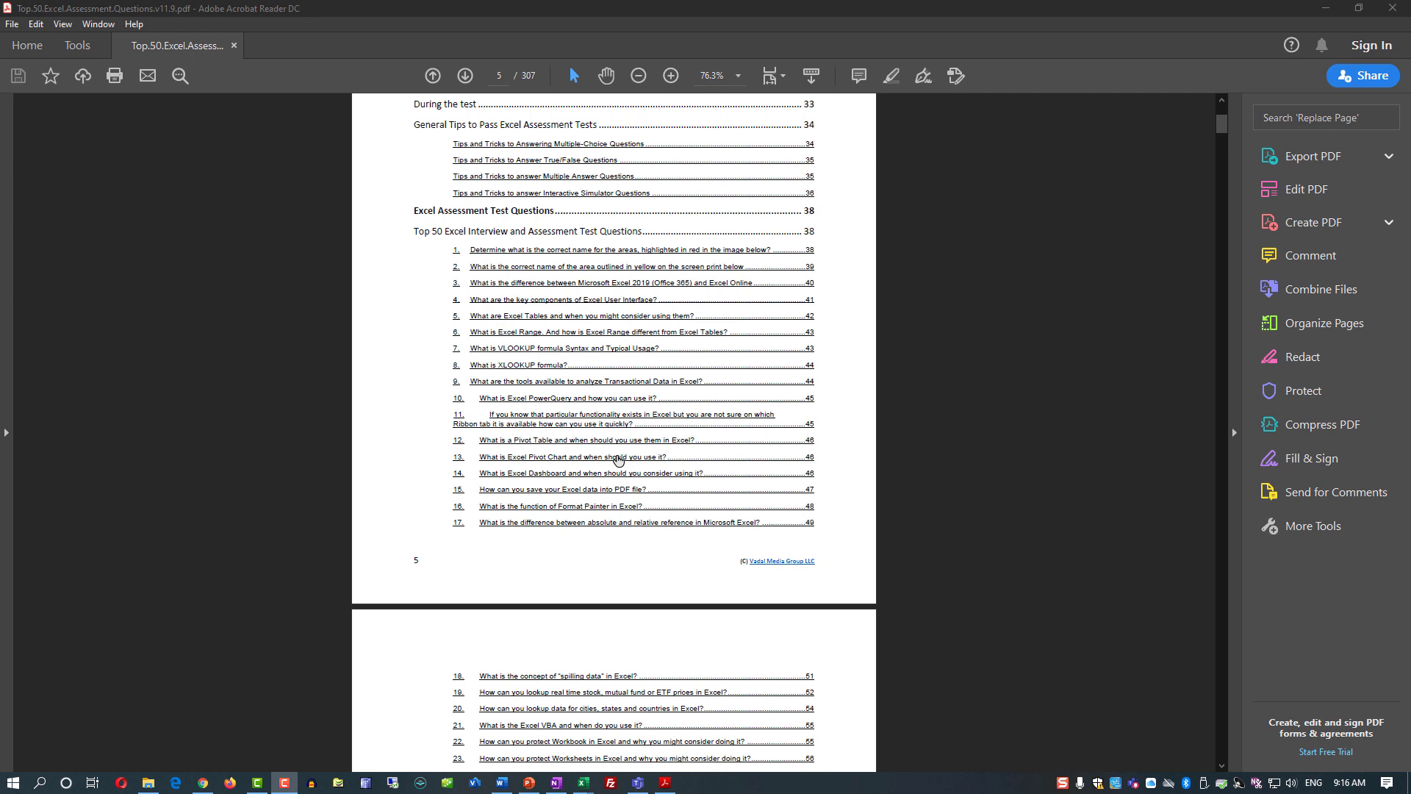
scroll(618, 460, "down", 2)
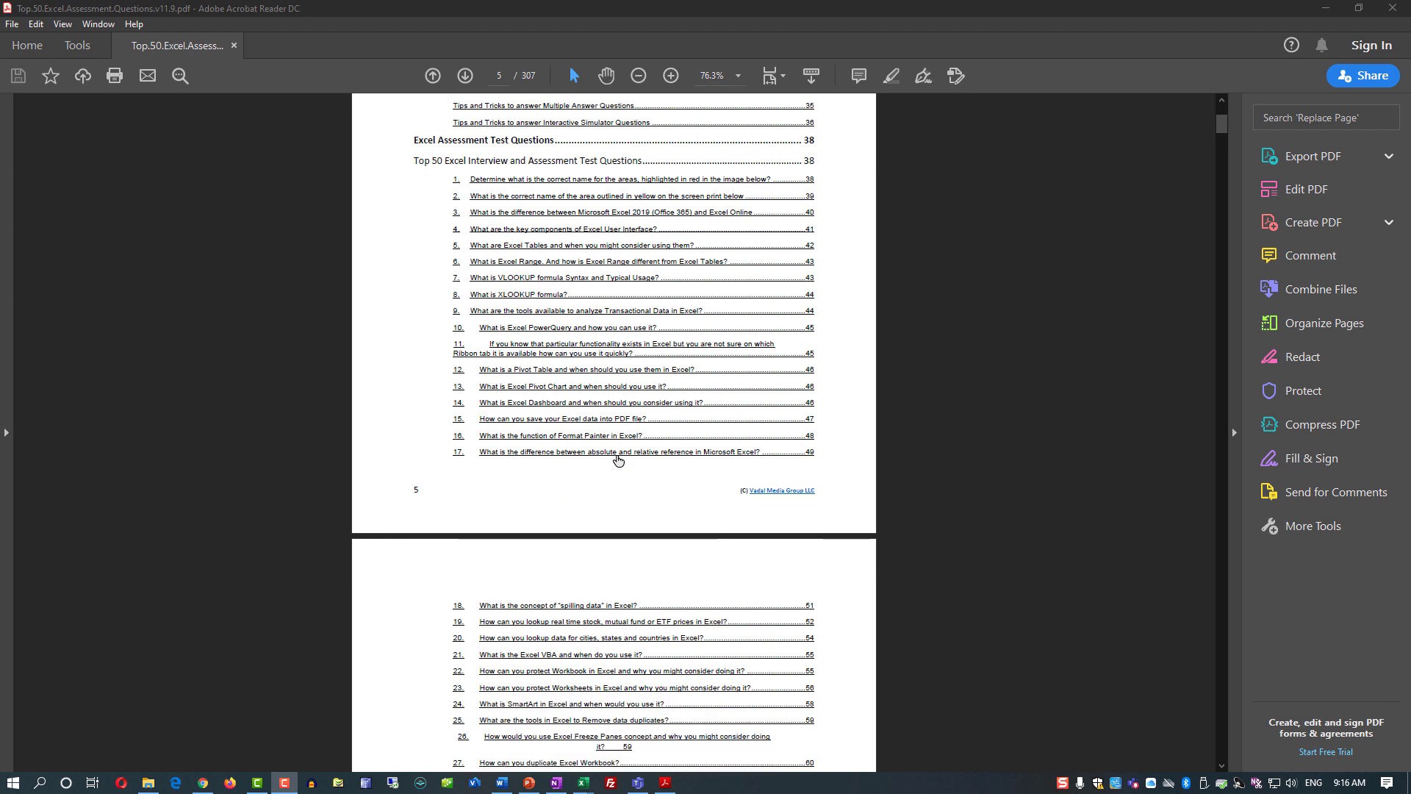
scroll(618, 460, "up", 7)
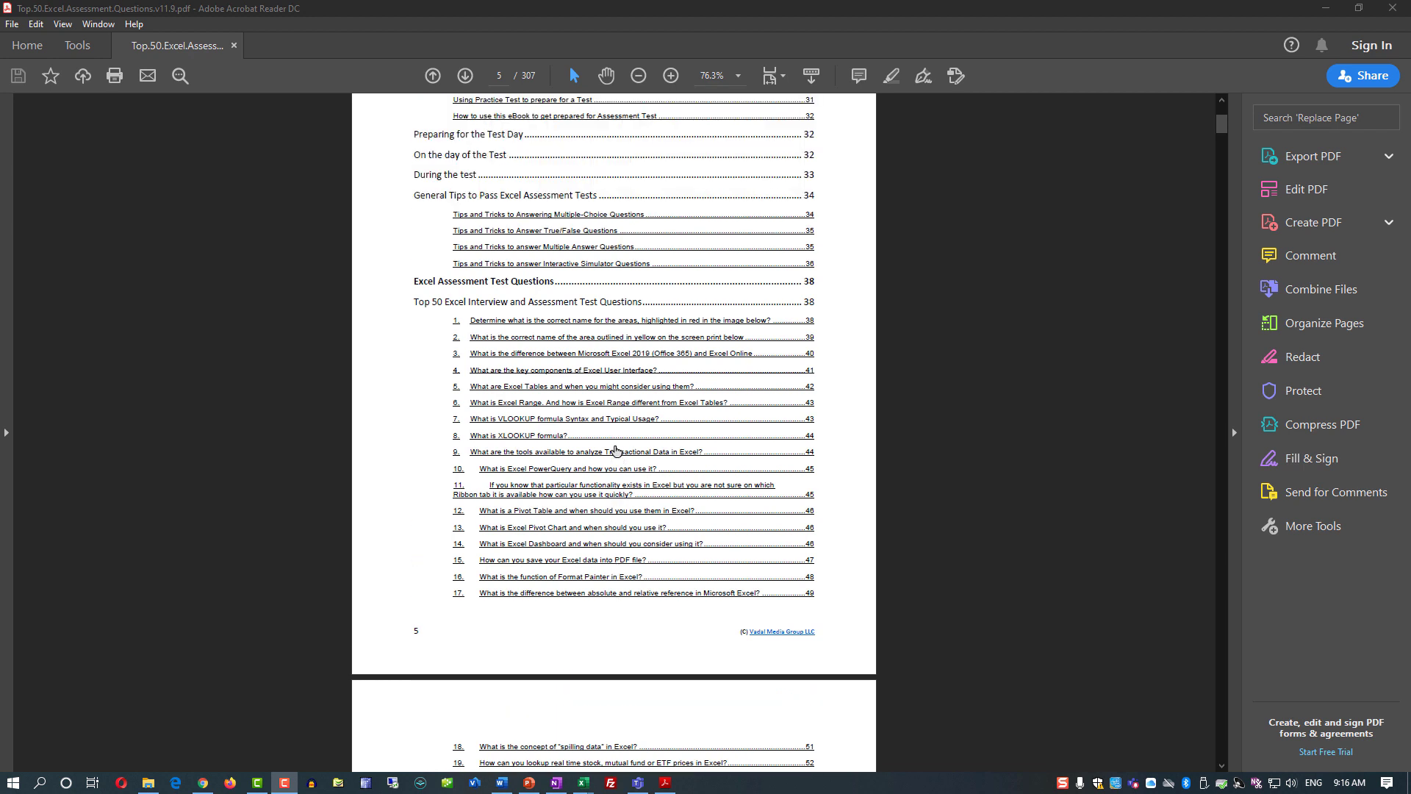
scroll(616, 450, "up", 2)
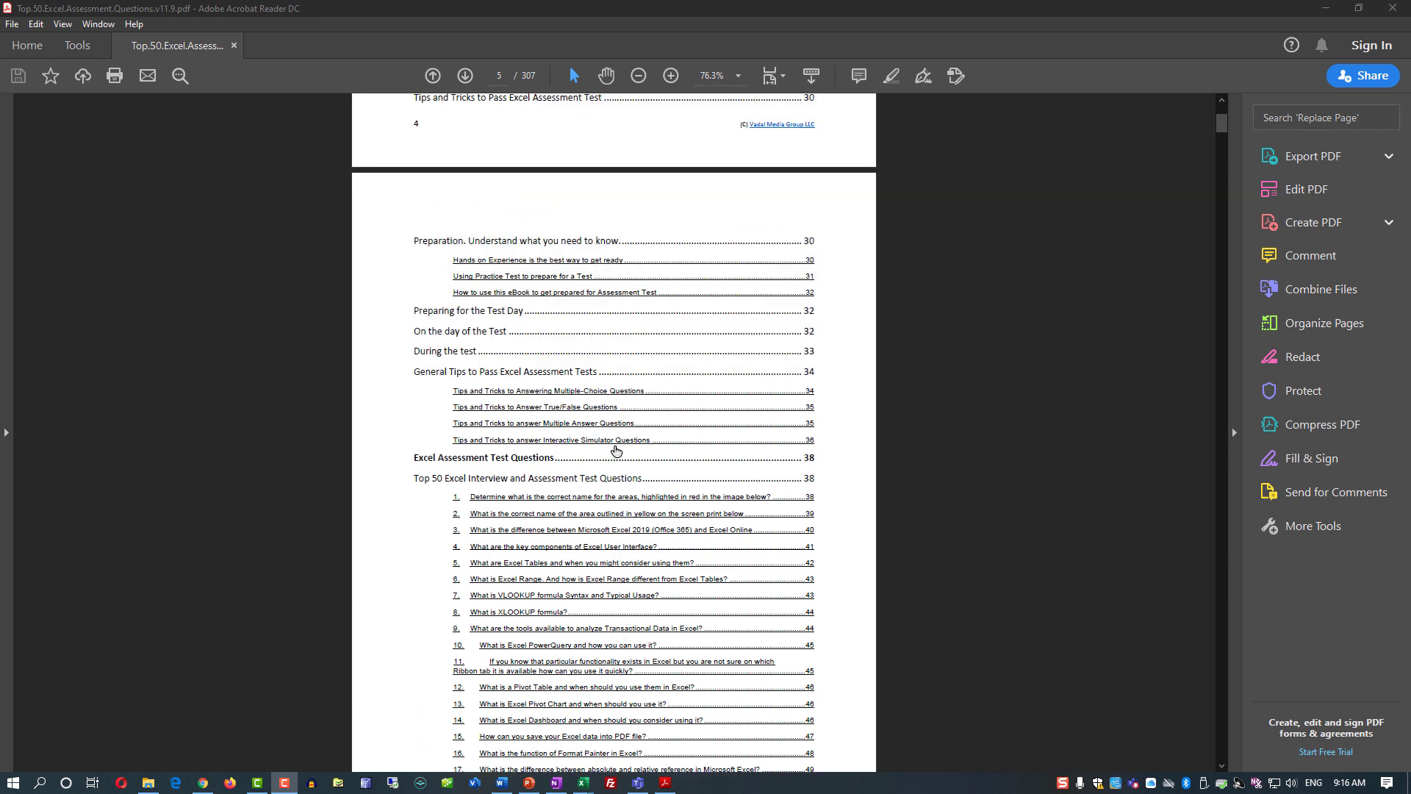
scroll(616, 451, "down", 3)
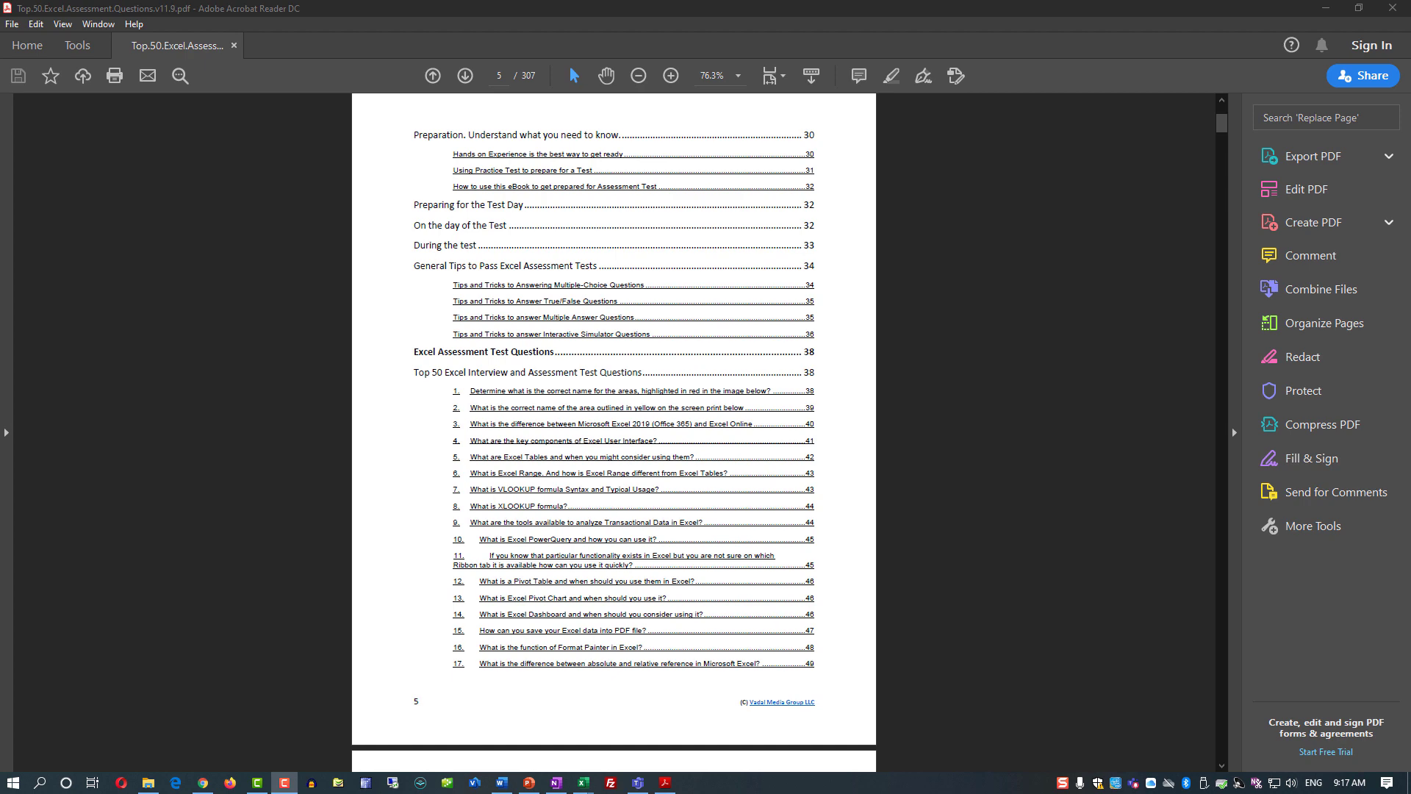
key("Page_Down")
key("Page_Down")
key("Page_Down")
key("Page_Down")
key("Page_Down")
key("Page_Down")
key("Page_Down")
key("Page_Down")
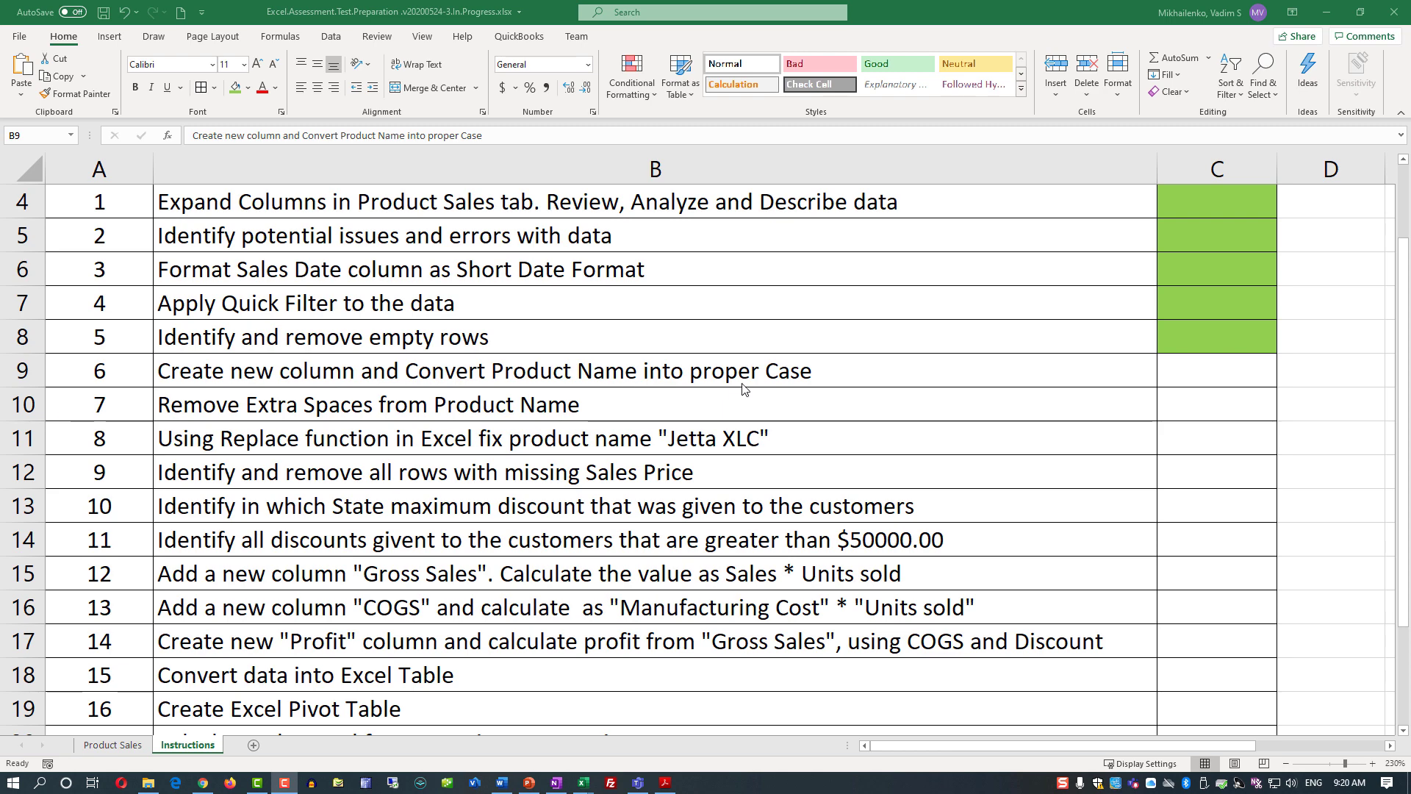
- On the Product Sales sheet, insert an empty column between Product Name and Sales Date and select its header cell D1
left_click(114, 744)
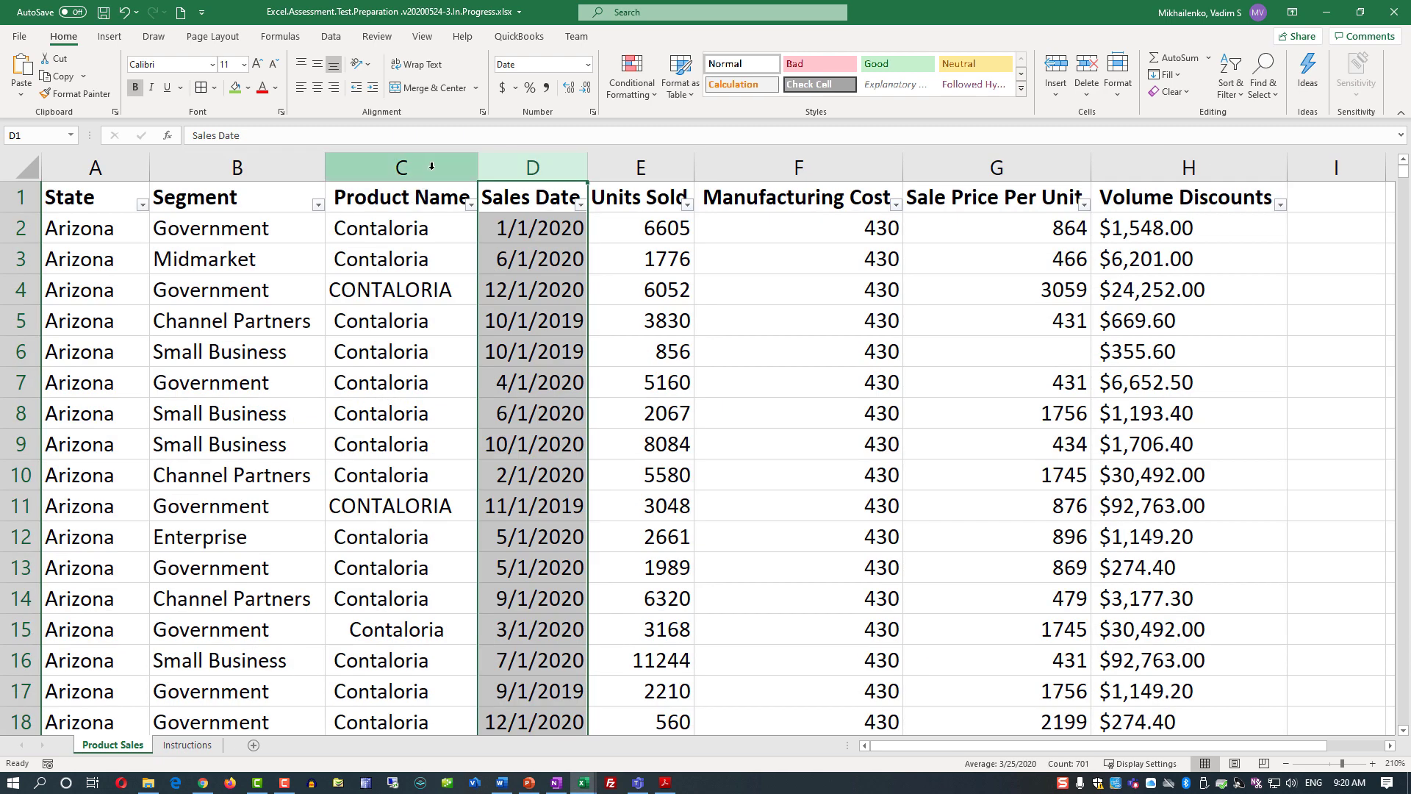
right_click(510, 168)
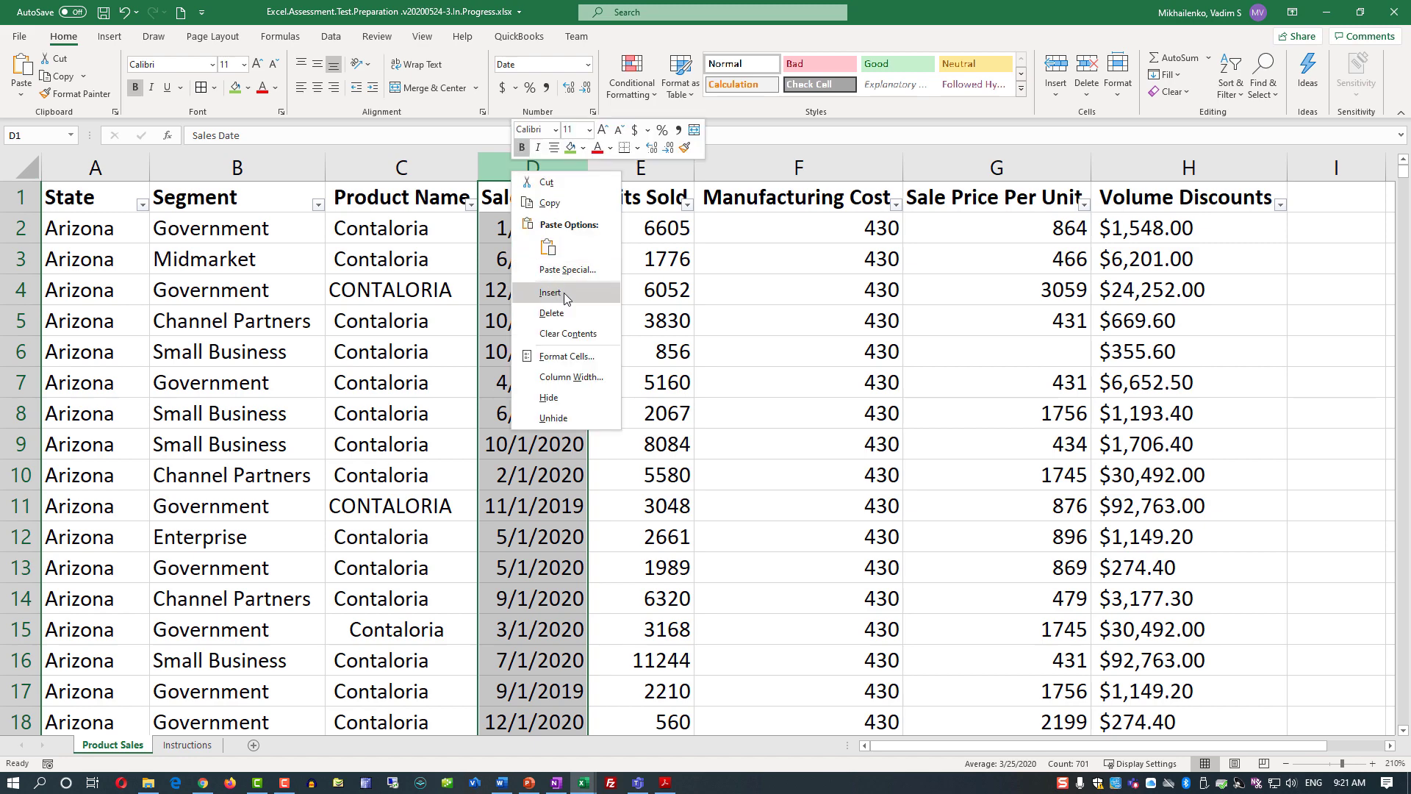
left_click(595, 297)
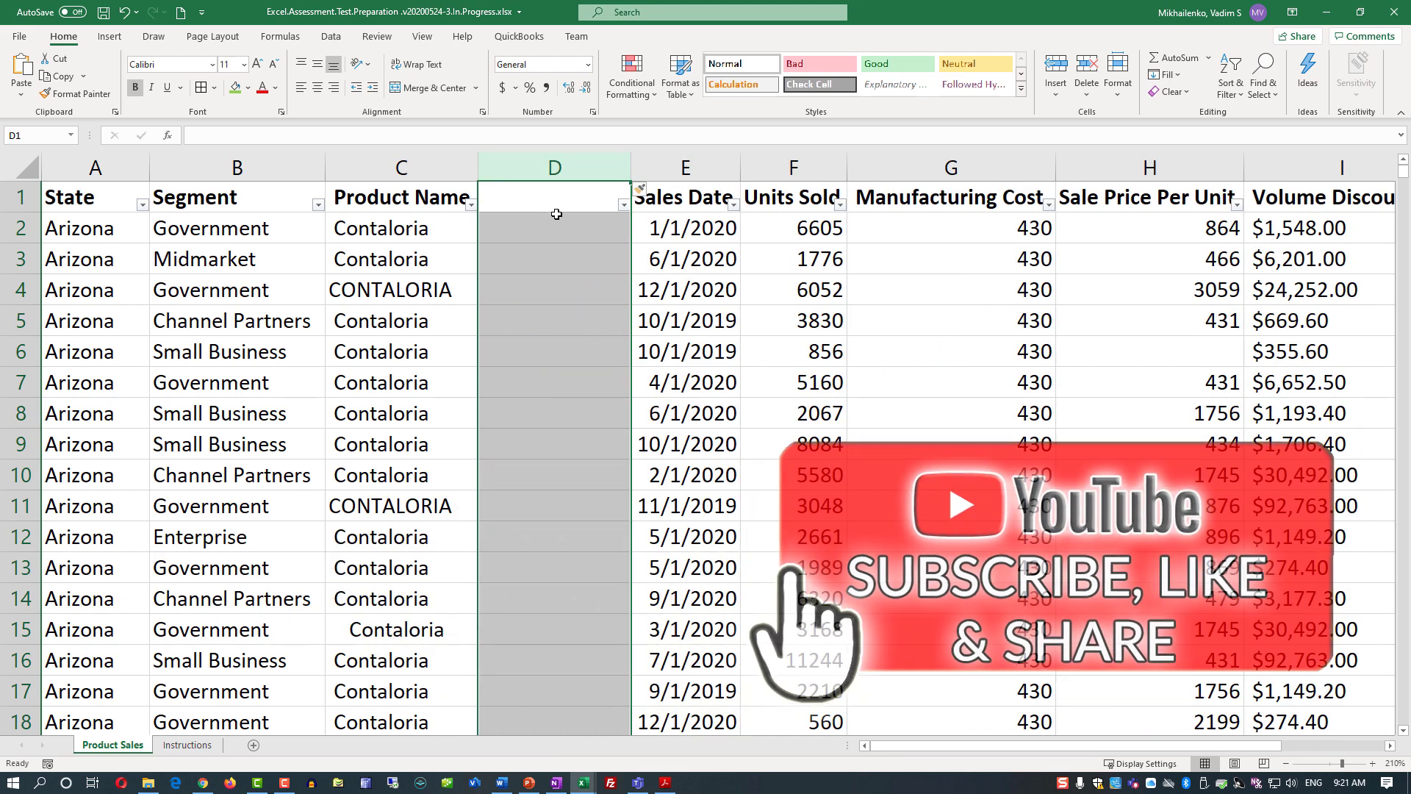
left_click(554, 195)
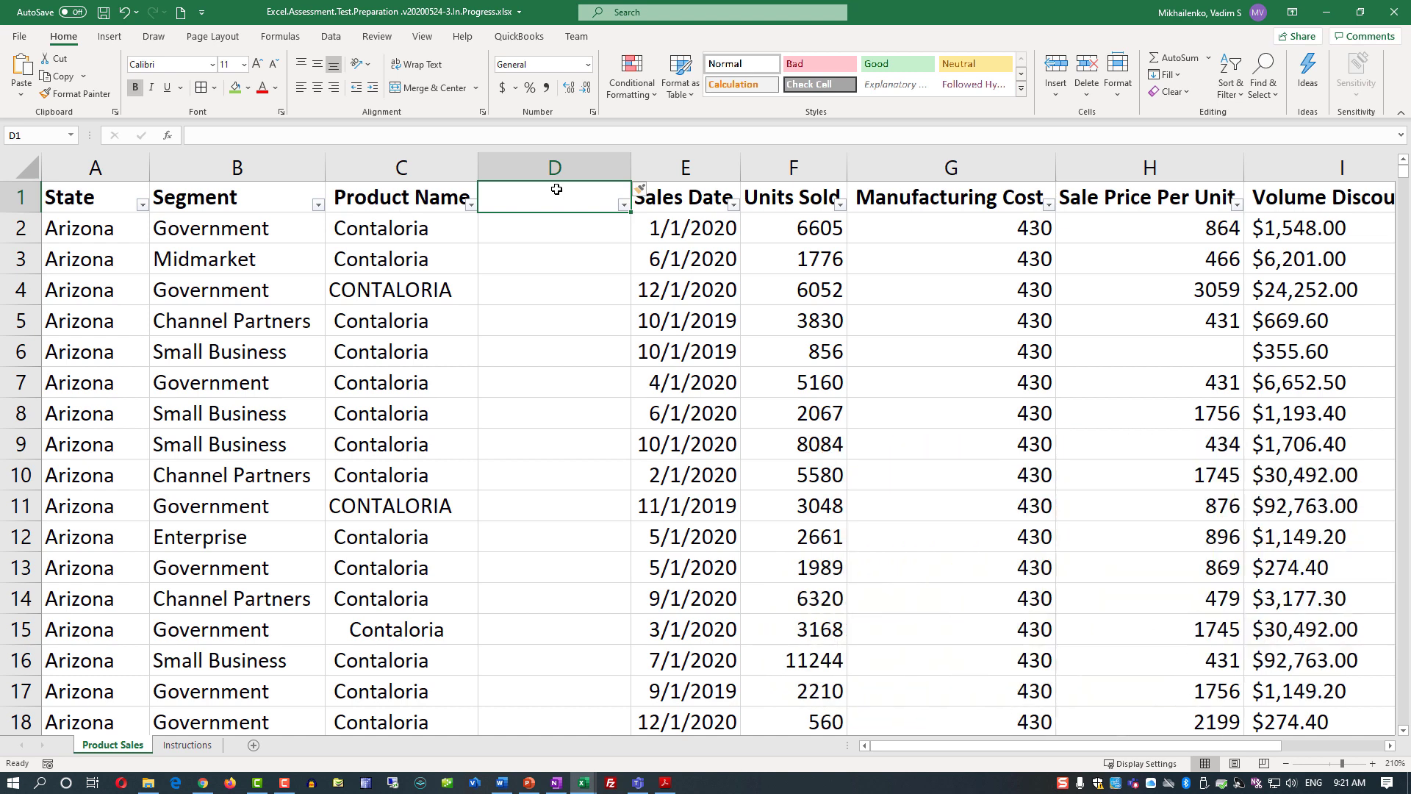
- Title the new column "Product Name 2" in D1 and check the letter case of the product names in C2 and C4
type("Product Name 2")
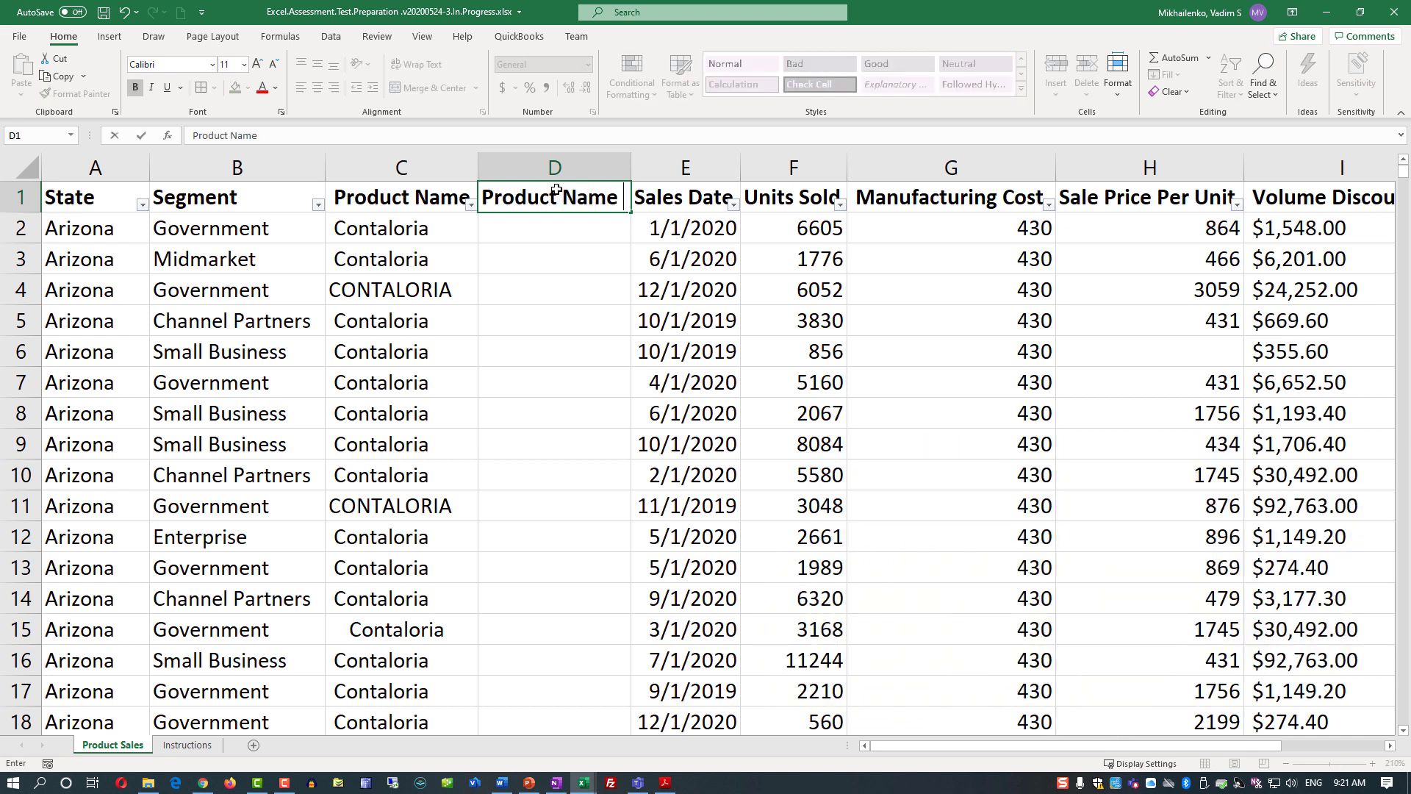
left_click(514, 290)
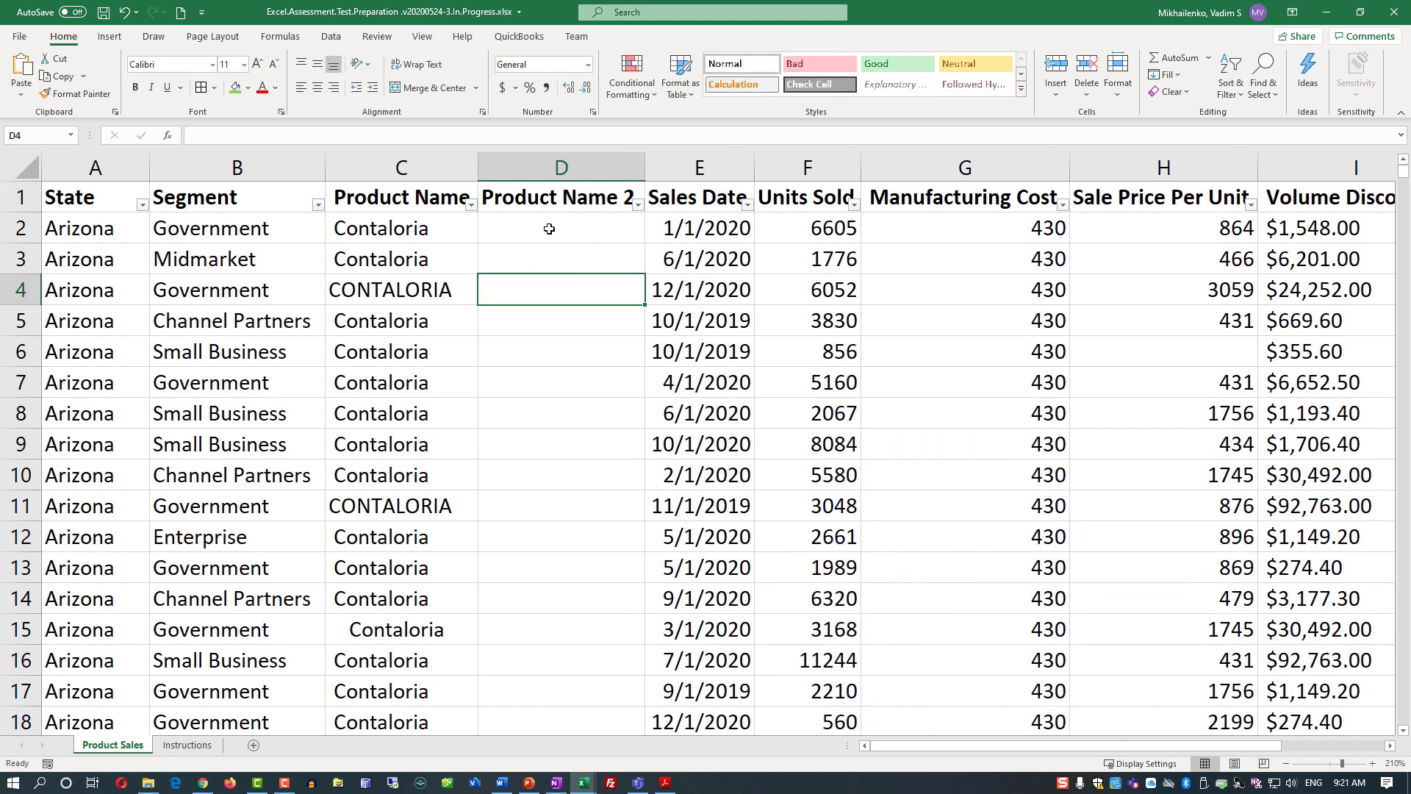
left_click(390, 229)
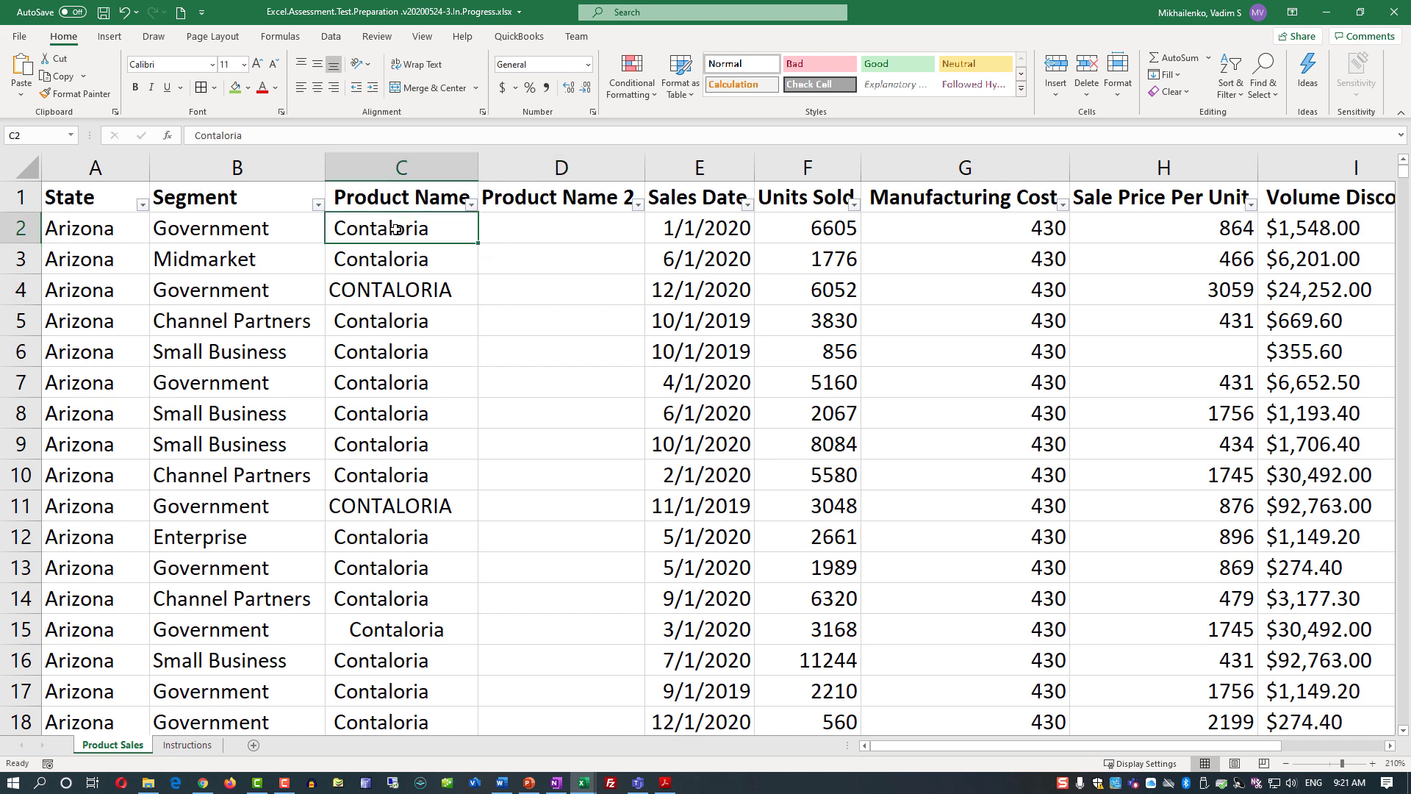
left_click(548, 228)
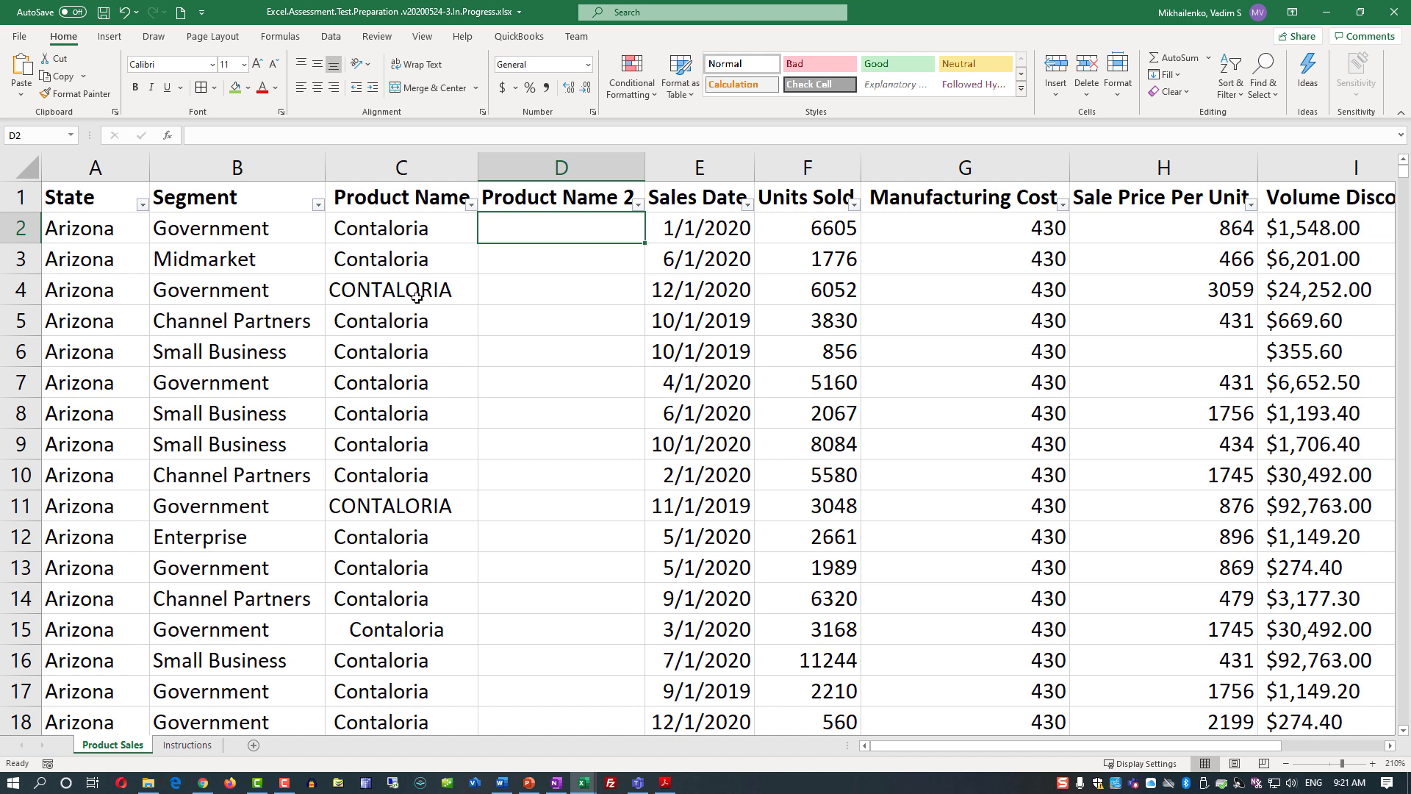
left_click(344, 228)
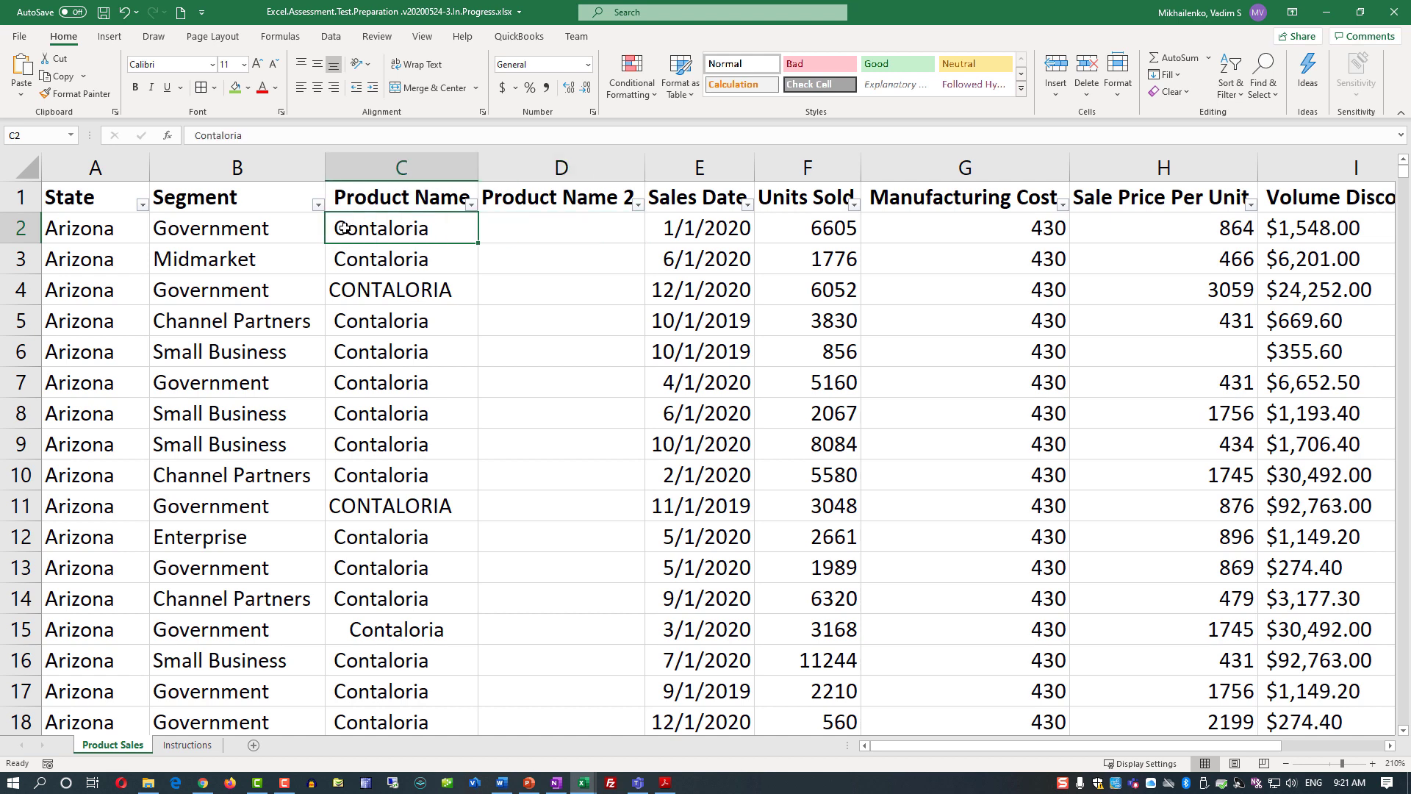
double_click(345, 229)
left_click_drag(345, 229, 335, 229)
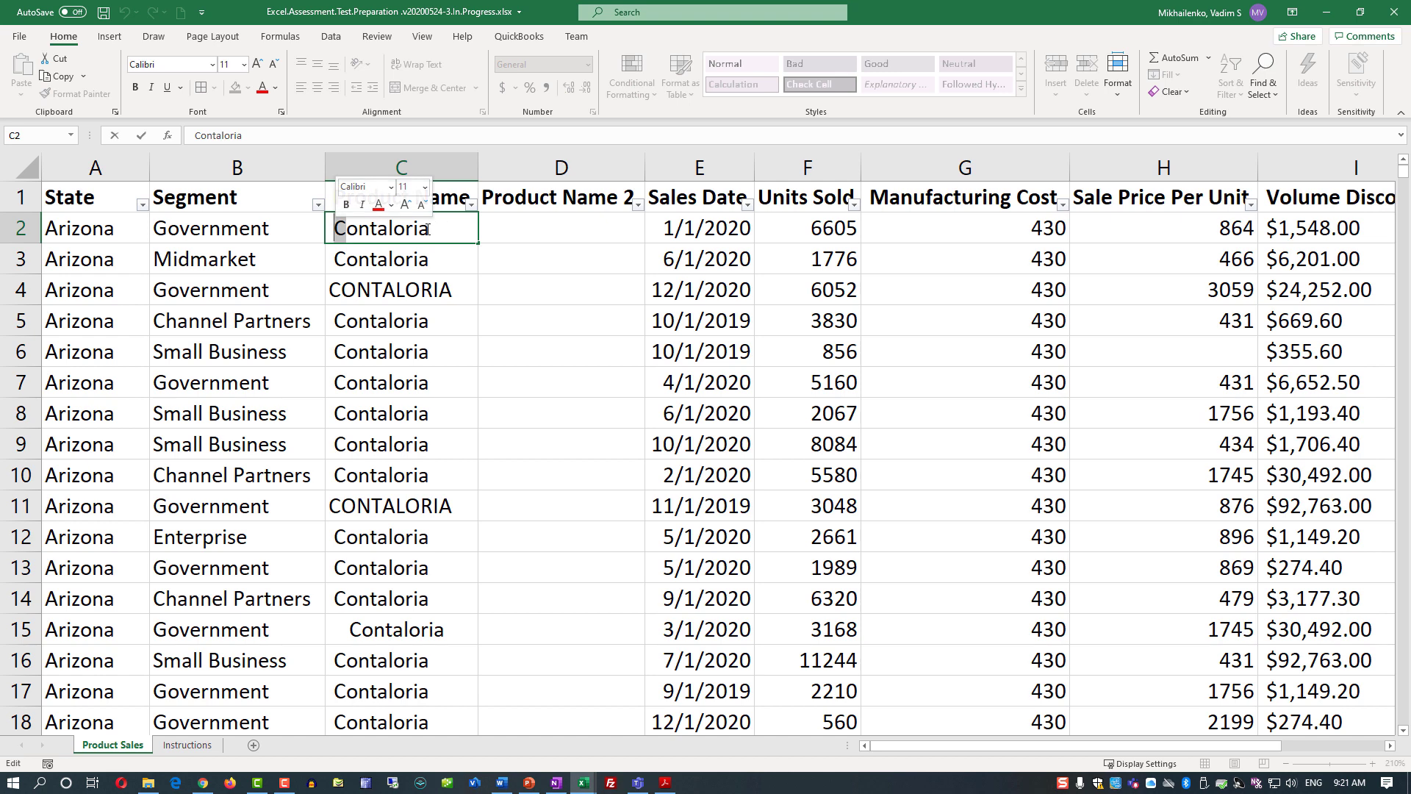
left_click(382, 290)
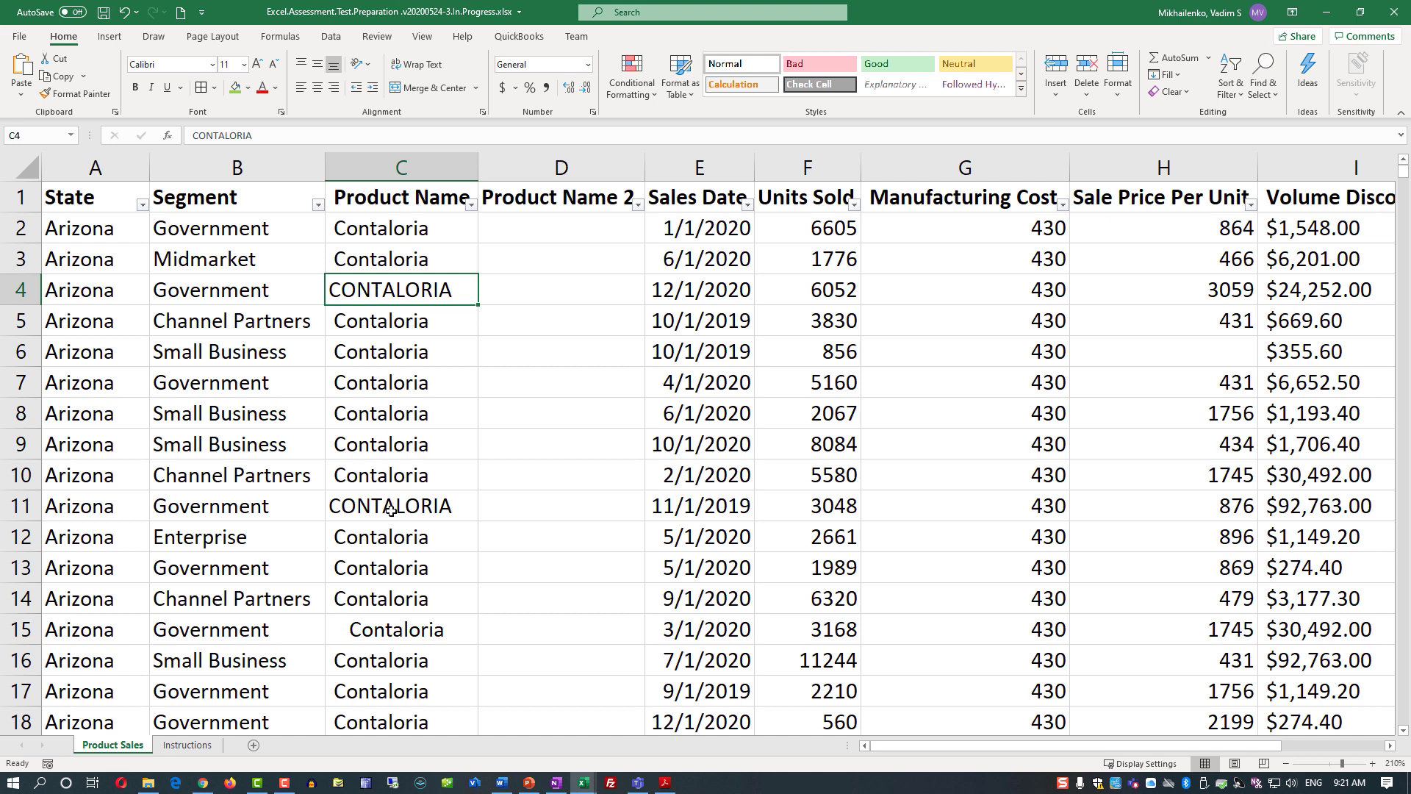
- Enter the formula =PROPER(C2) in cell D2 to convert the product name into proper case
left_click(535, 238)
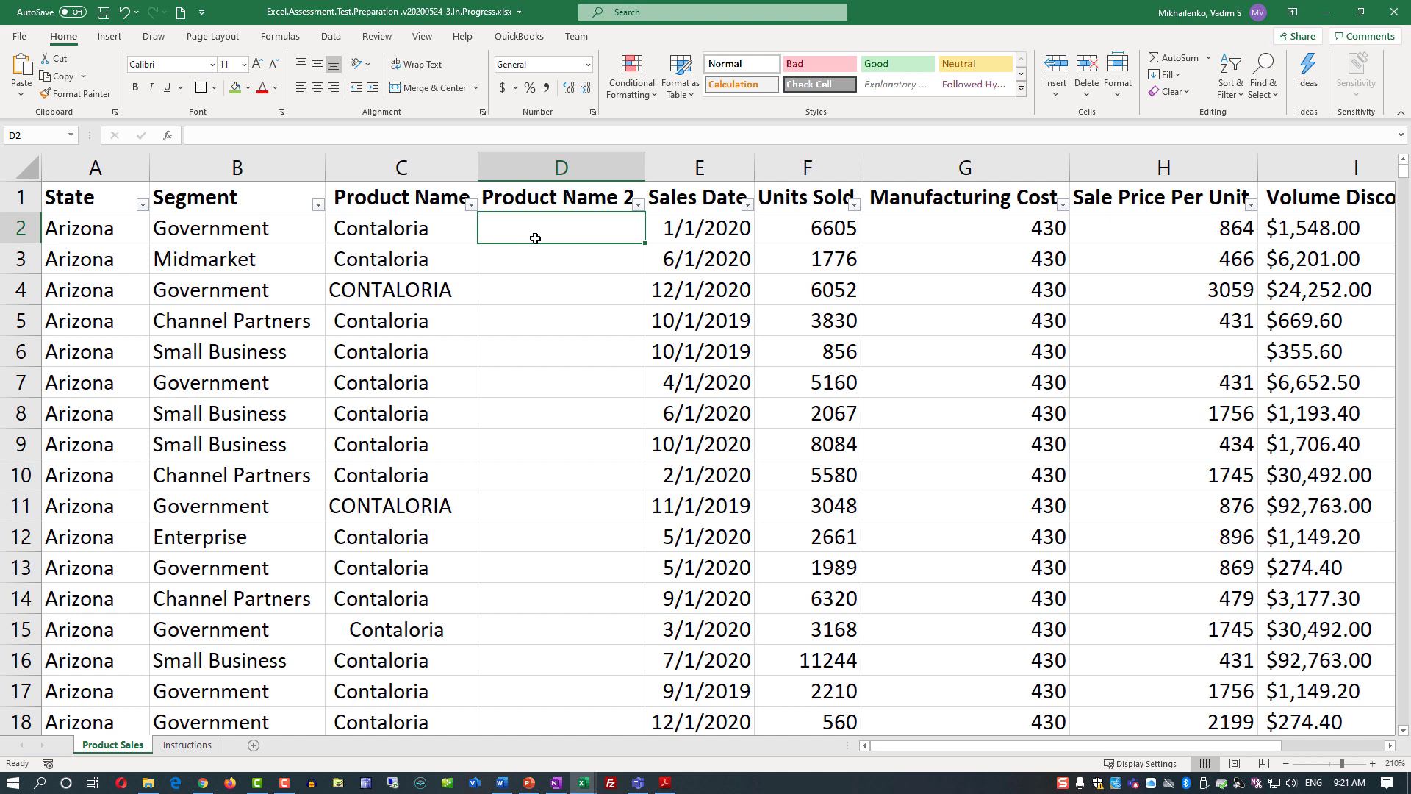
type("=")
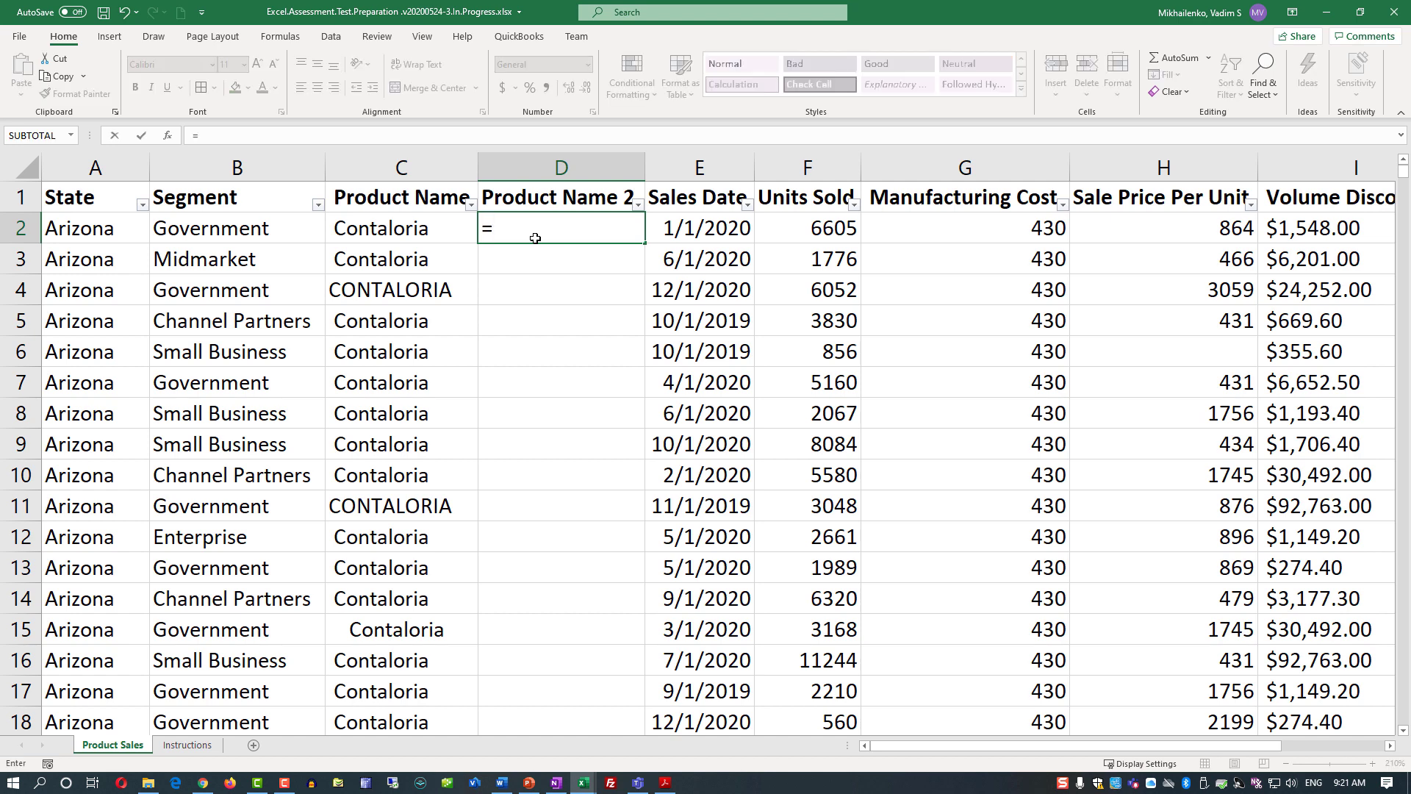
type("Pro")
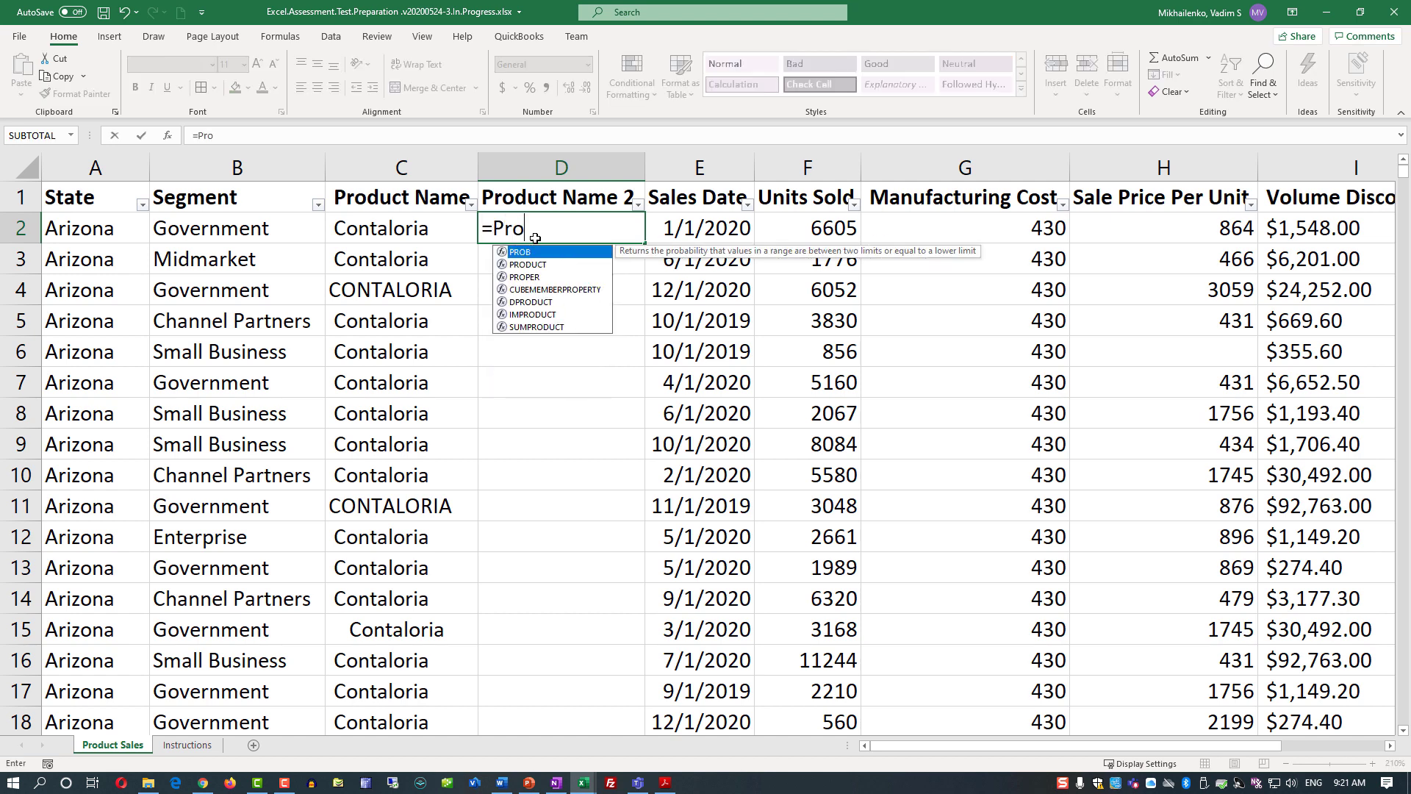
type("per(")
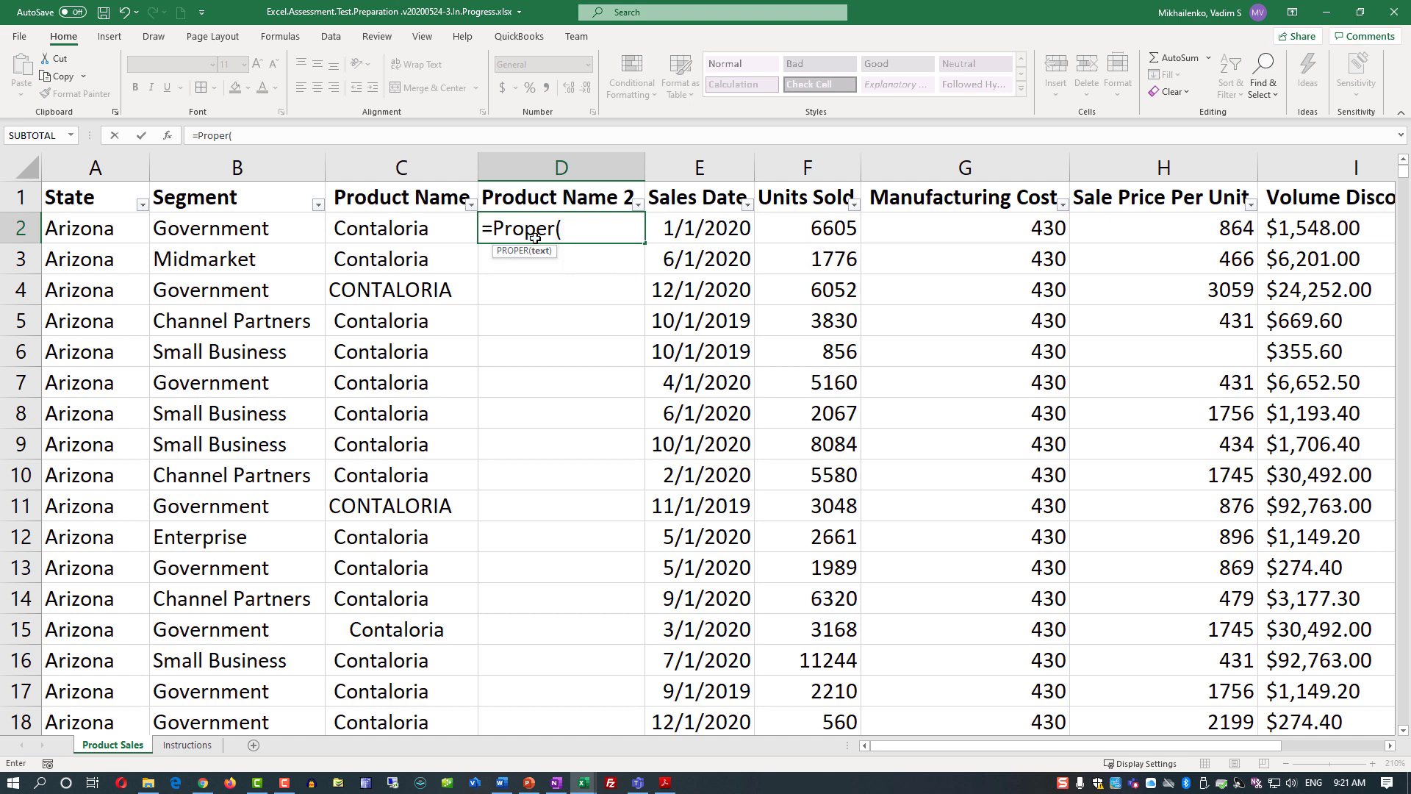
left_click(421, 237)
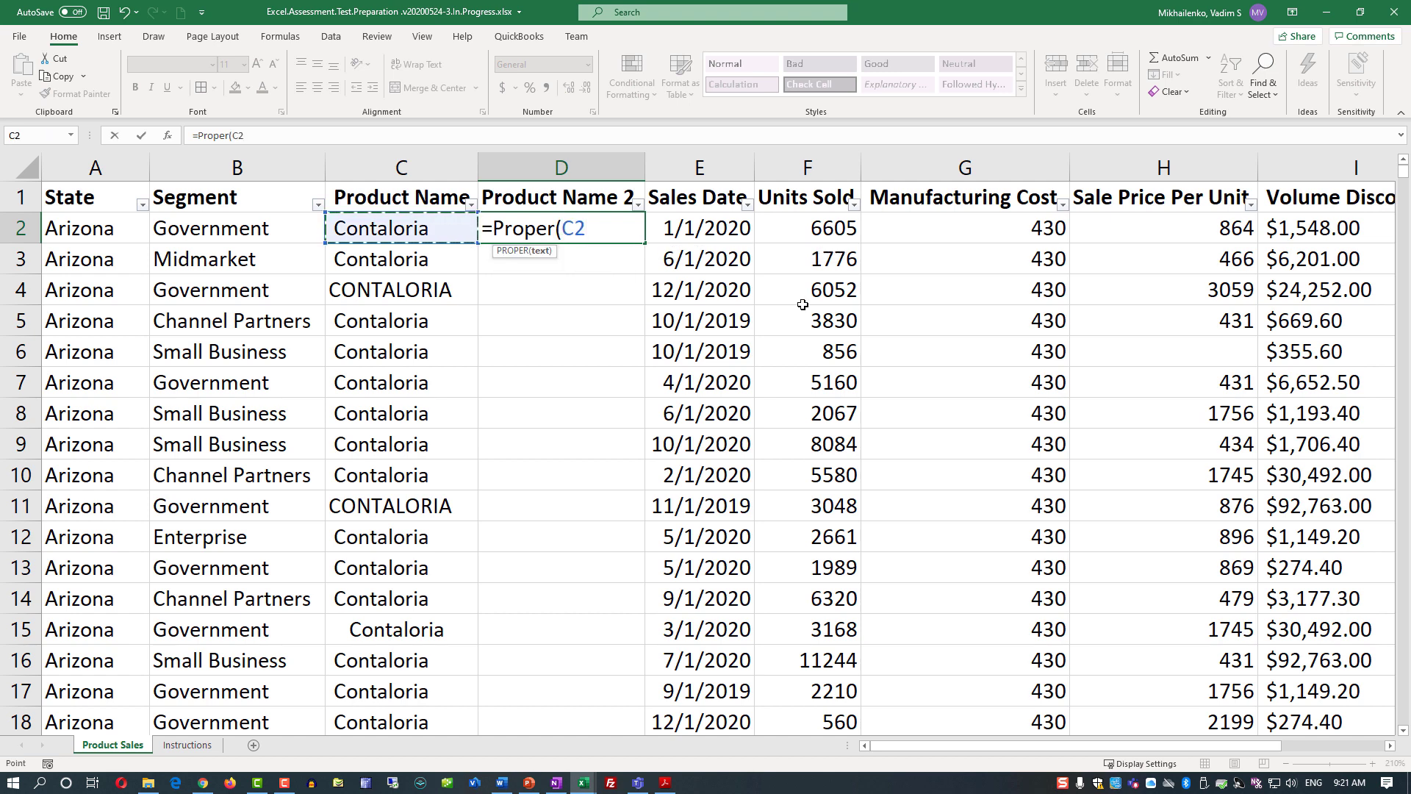
type(")")
key("Return")
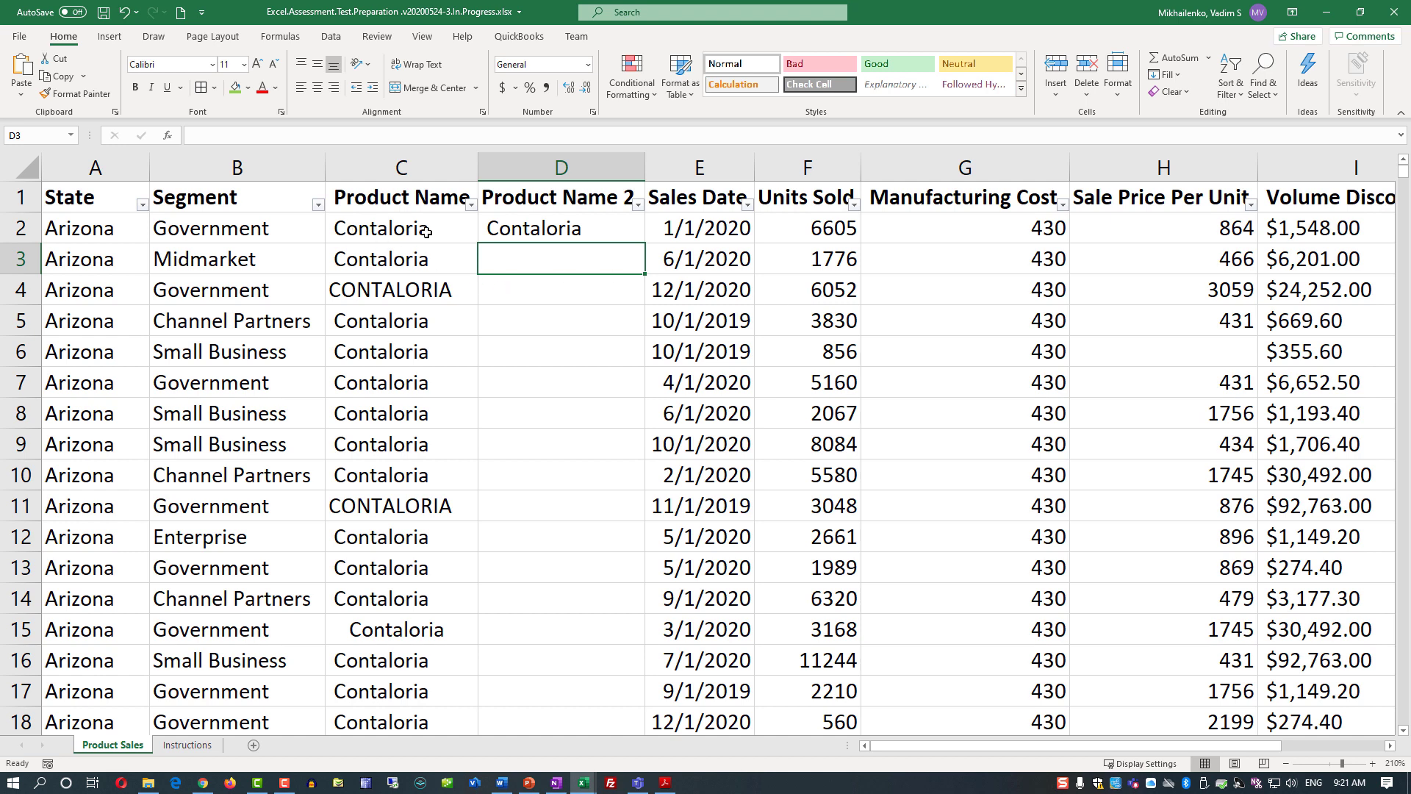
- Fill the PROPER formula from D2 down to D12
left_click(409, 289)
left_click(531, 227)
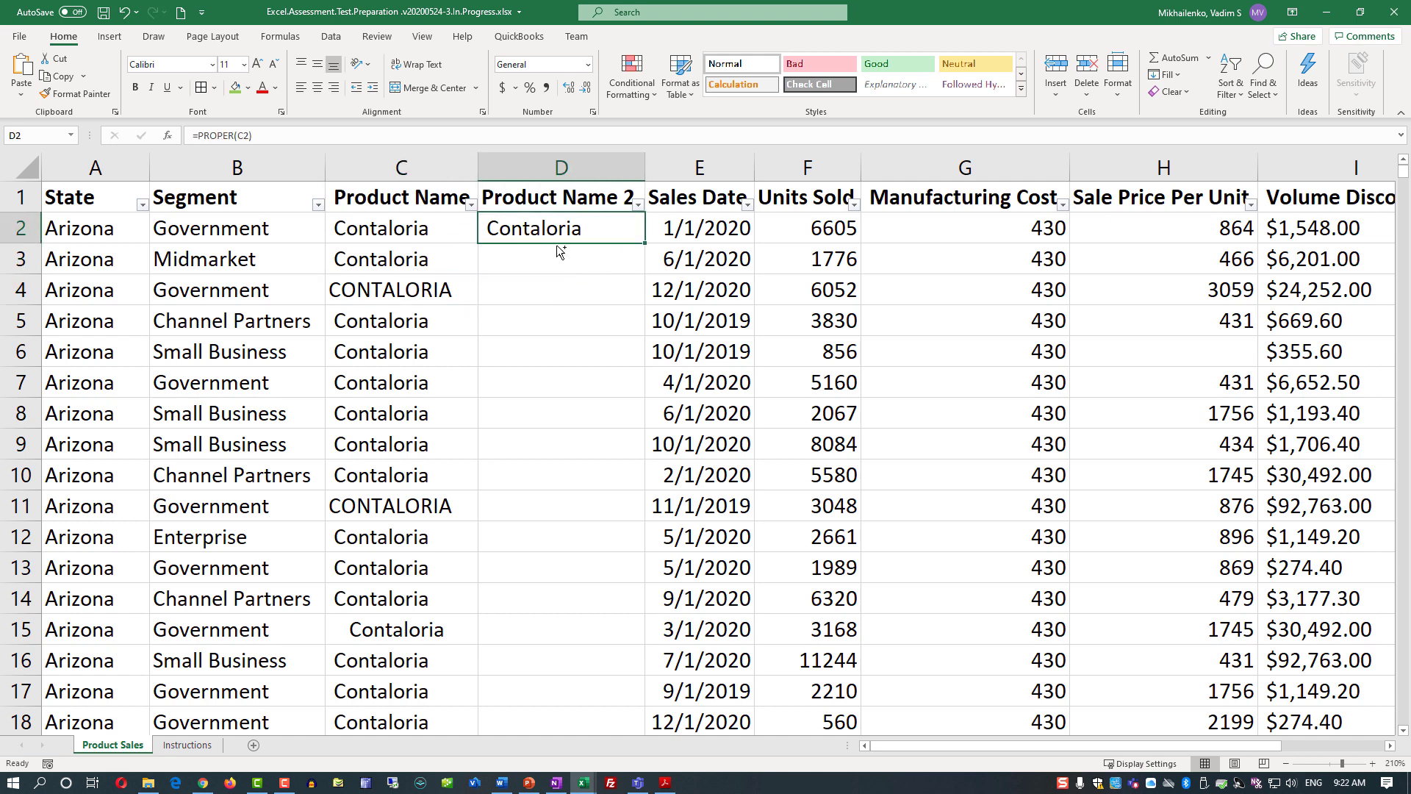
left_click_drag(644, 244, 648, 521)
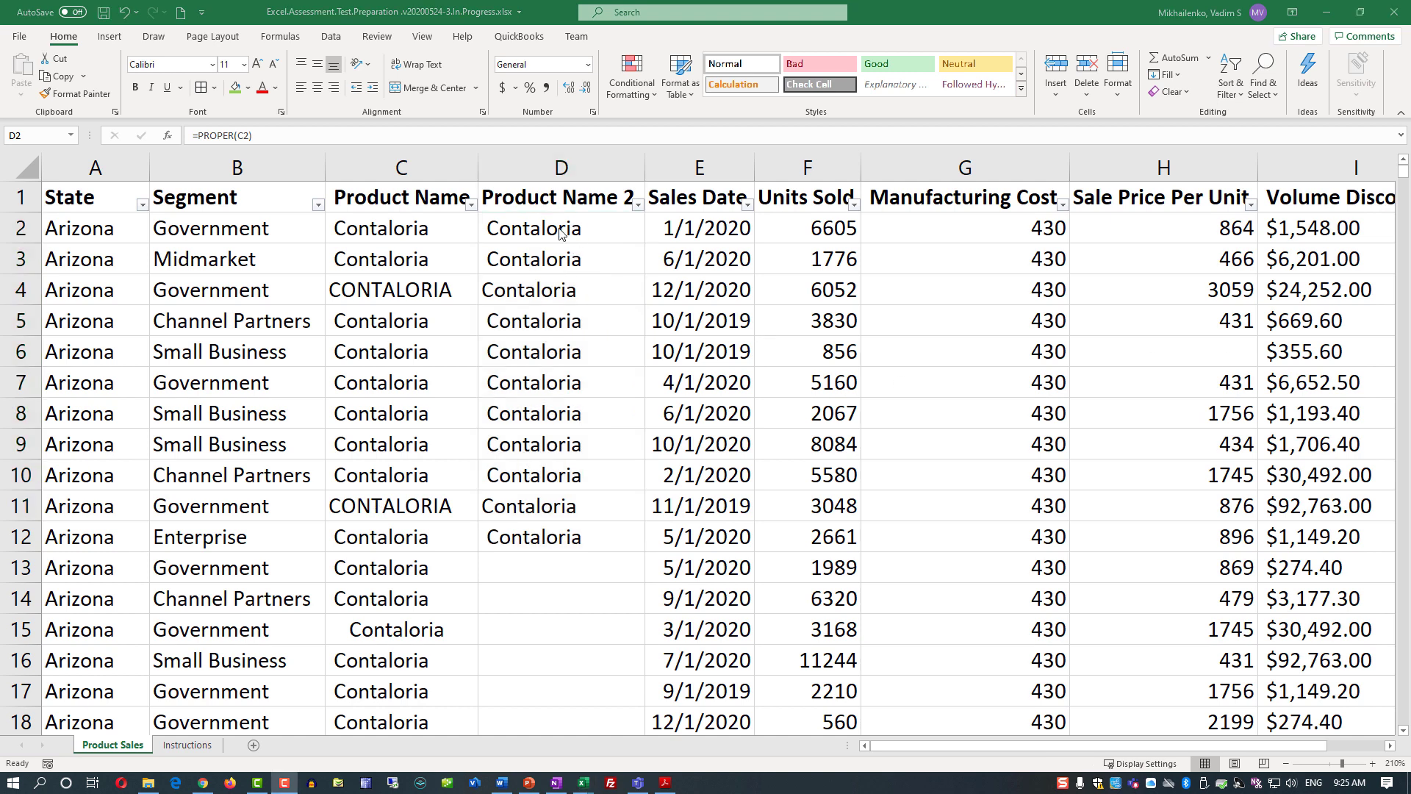
- Copy the PROPER formula from D2 and paste it into D3:D701, through the last data row
left_click(560, 234)
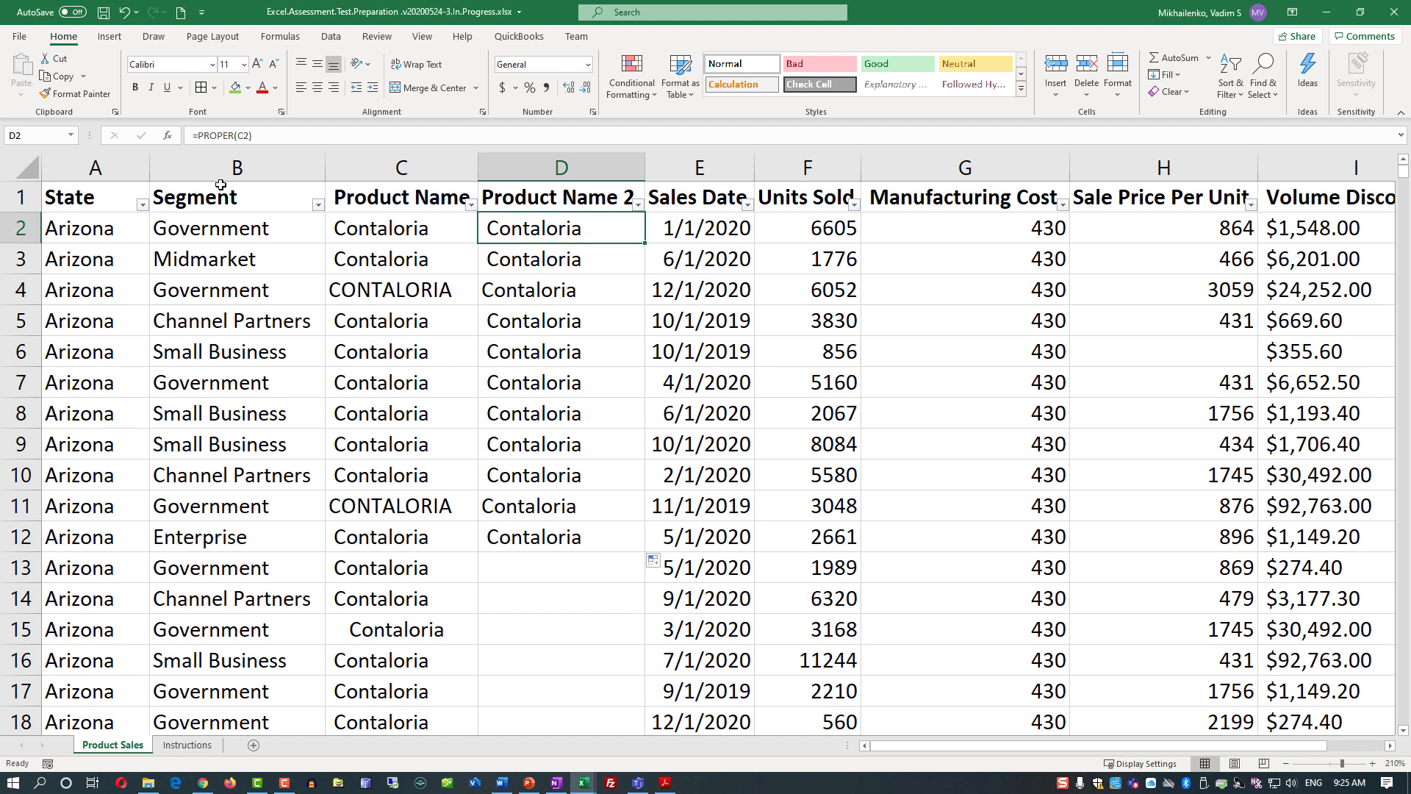
left_click(58, 77)
left_click(579, 267)
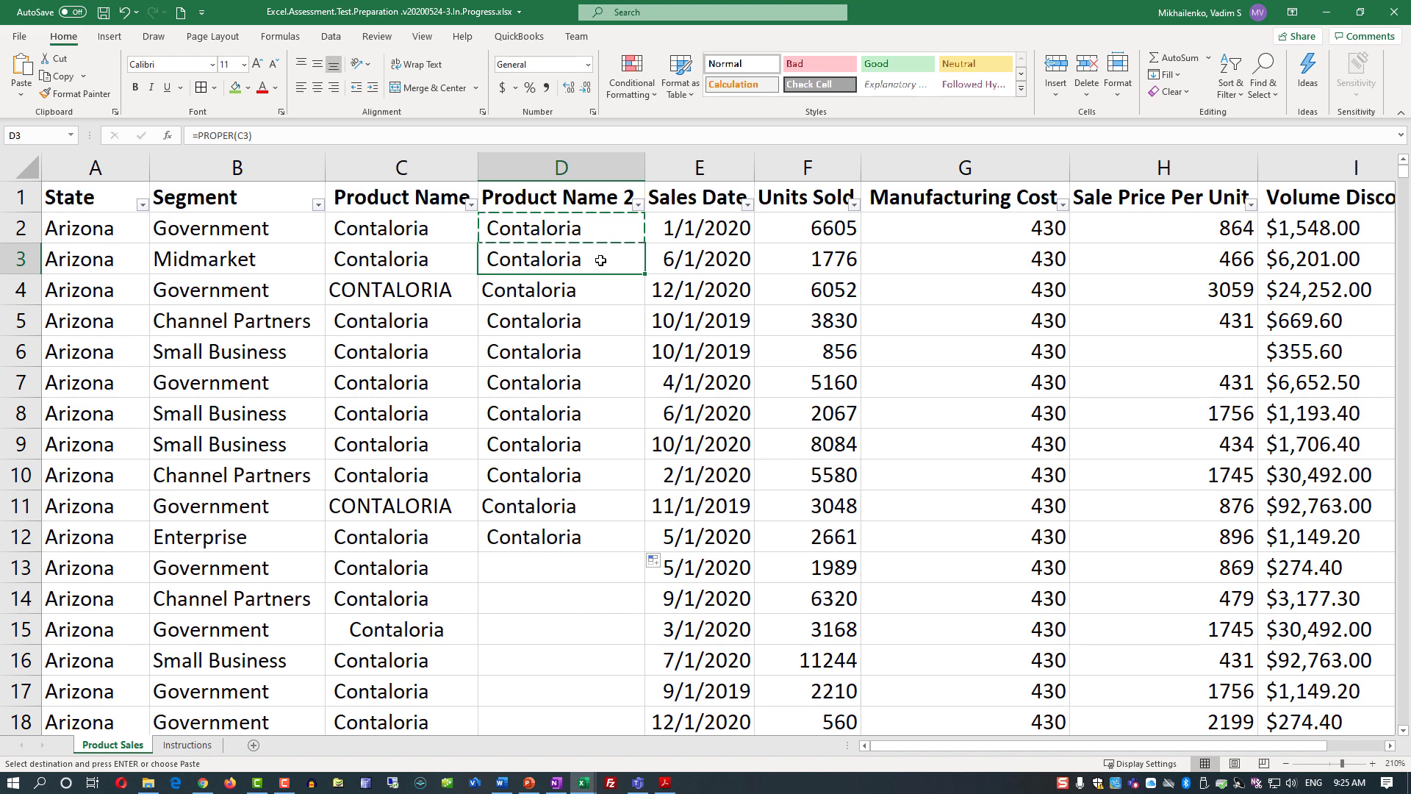
scroll(599, 261, "down", 6)
left_click_drag(600, 260, 600, 260)
scroll(600, 260, "down", 20)
scroll(600, 261, "down", 20)
scroll(600, 260, "down", 20)
scroll(601, 260, "down", 20)
scroll(601, 260, "down", 20)
scroll(600, 260, "down", 20)
scroll(601, 261, "down", 17)
scroll(600, 260, "down", 20)
scroll(600, 260, "down", 8)
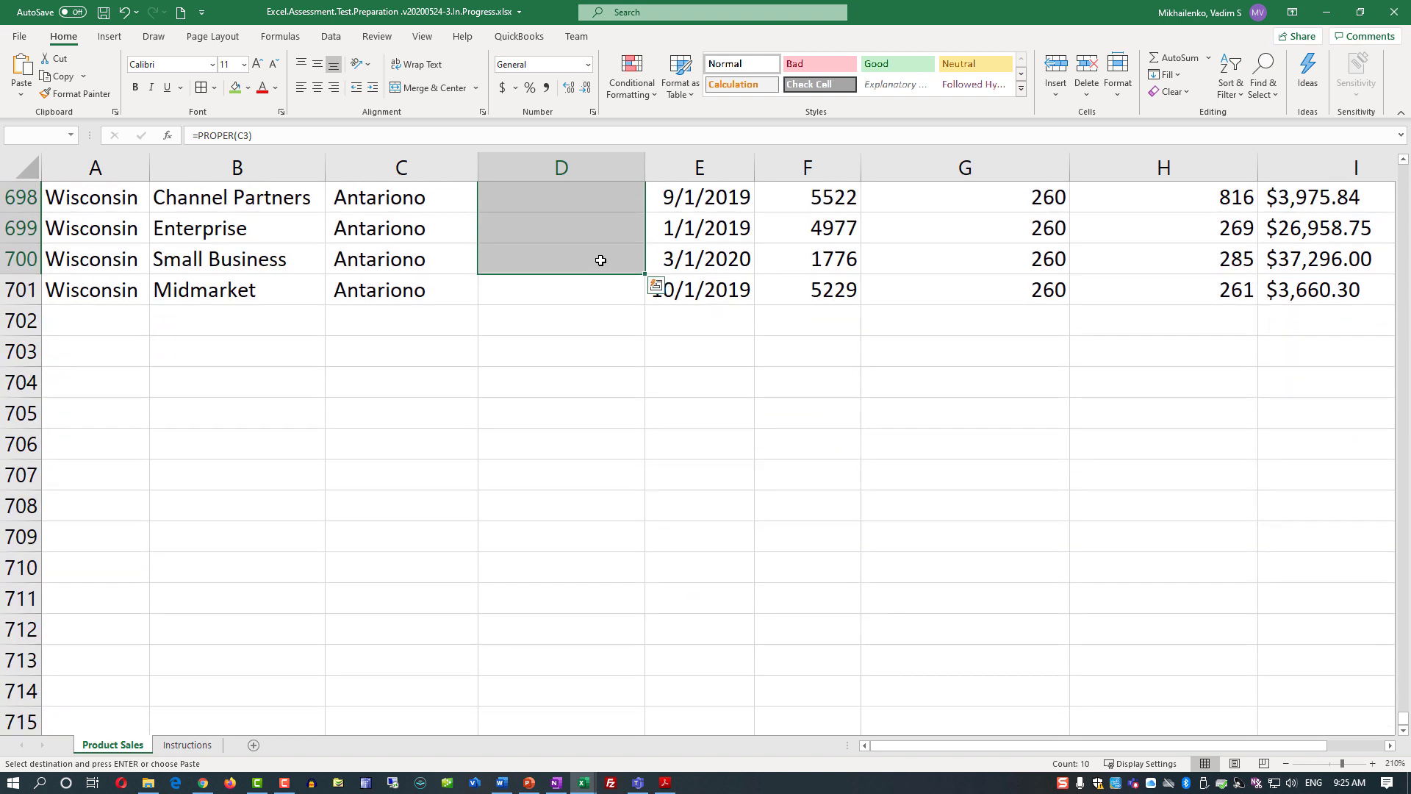
left_click_drag(601, 260, 600, 260)
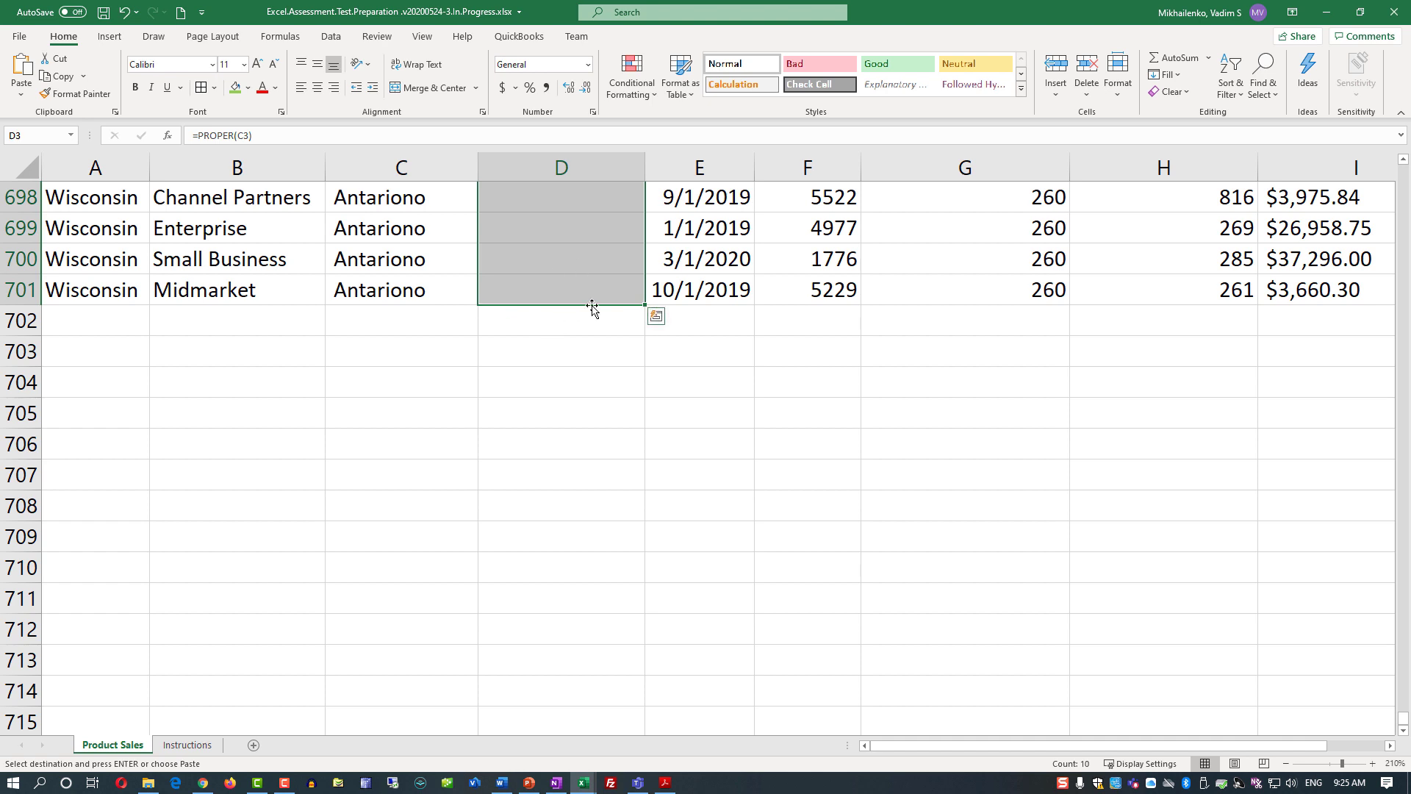
left_click(23, 94)
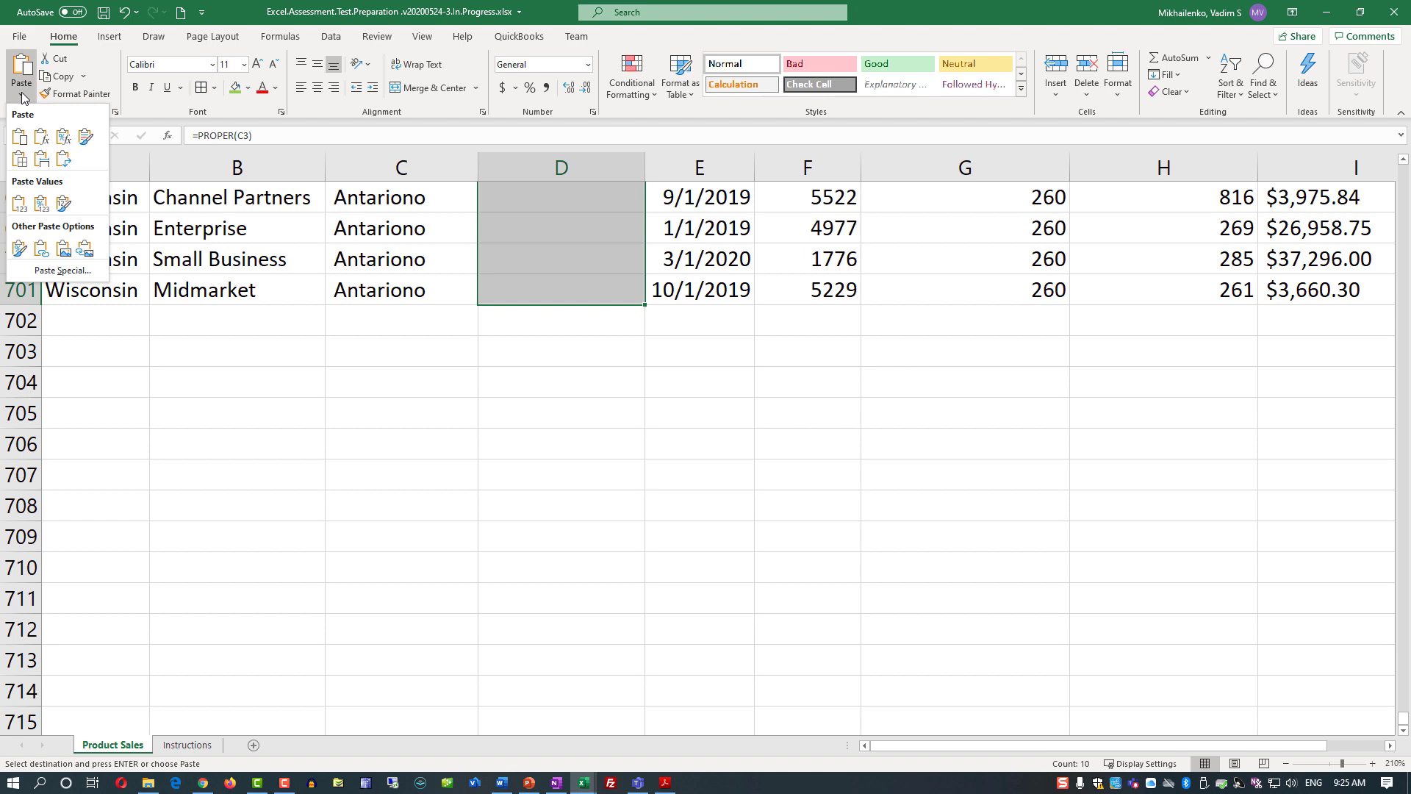
left_click(19, 138)
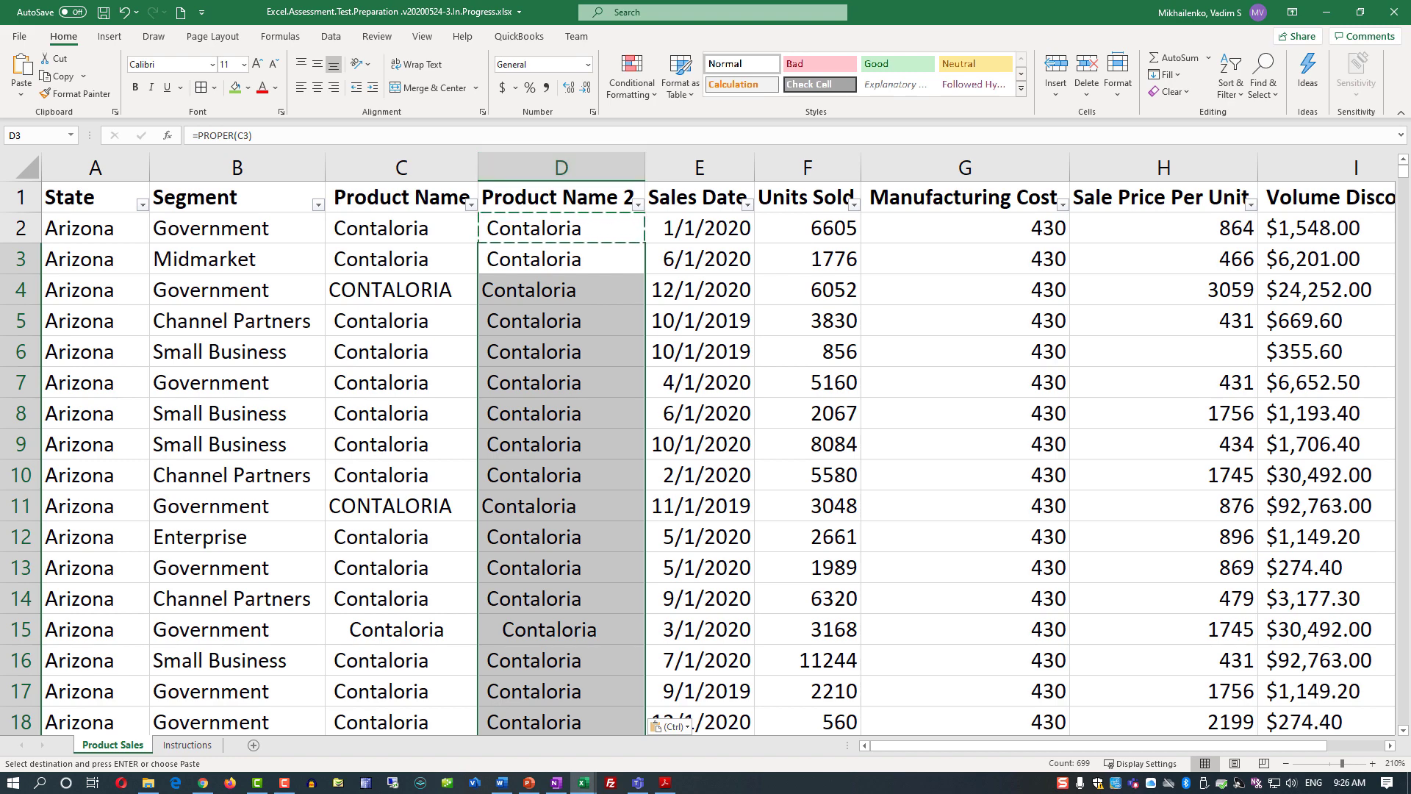
- Read question 7 about removing extra spaces on the Instructions sheet and return to D2 on the Product Sales sheet
left_click(188, 745)
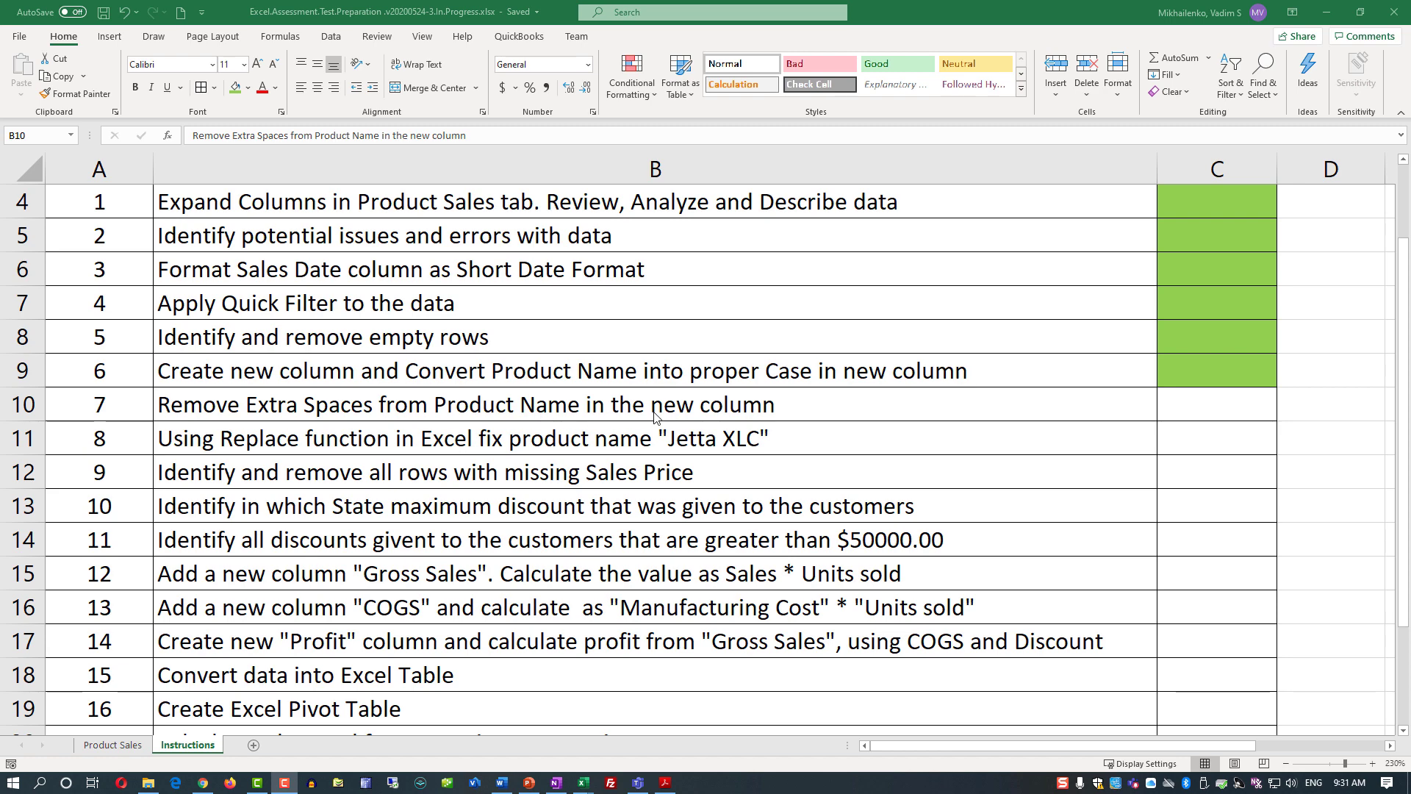
left_click(117, 745)
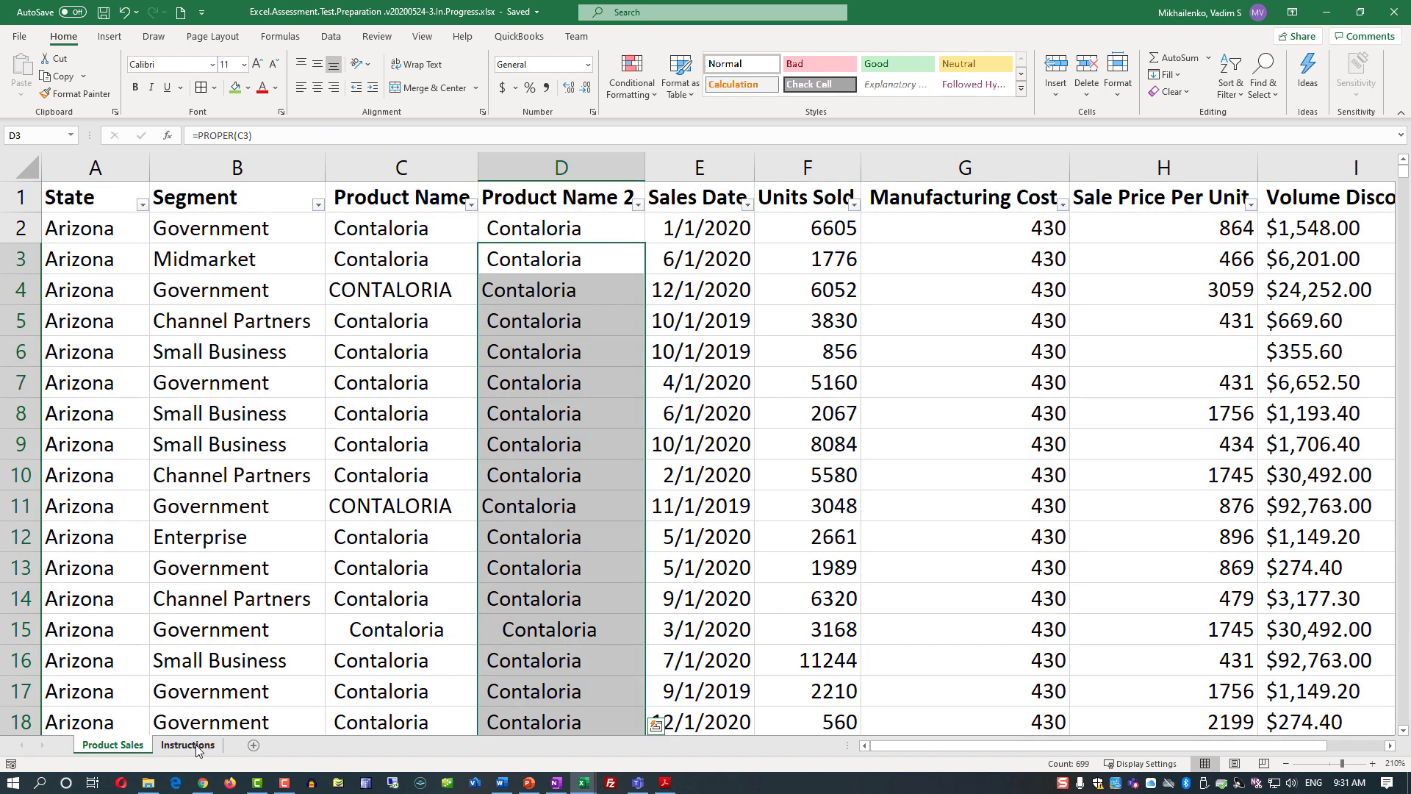
left_click(560, 227)
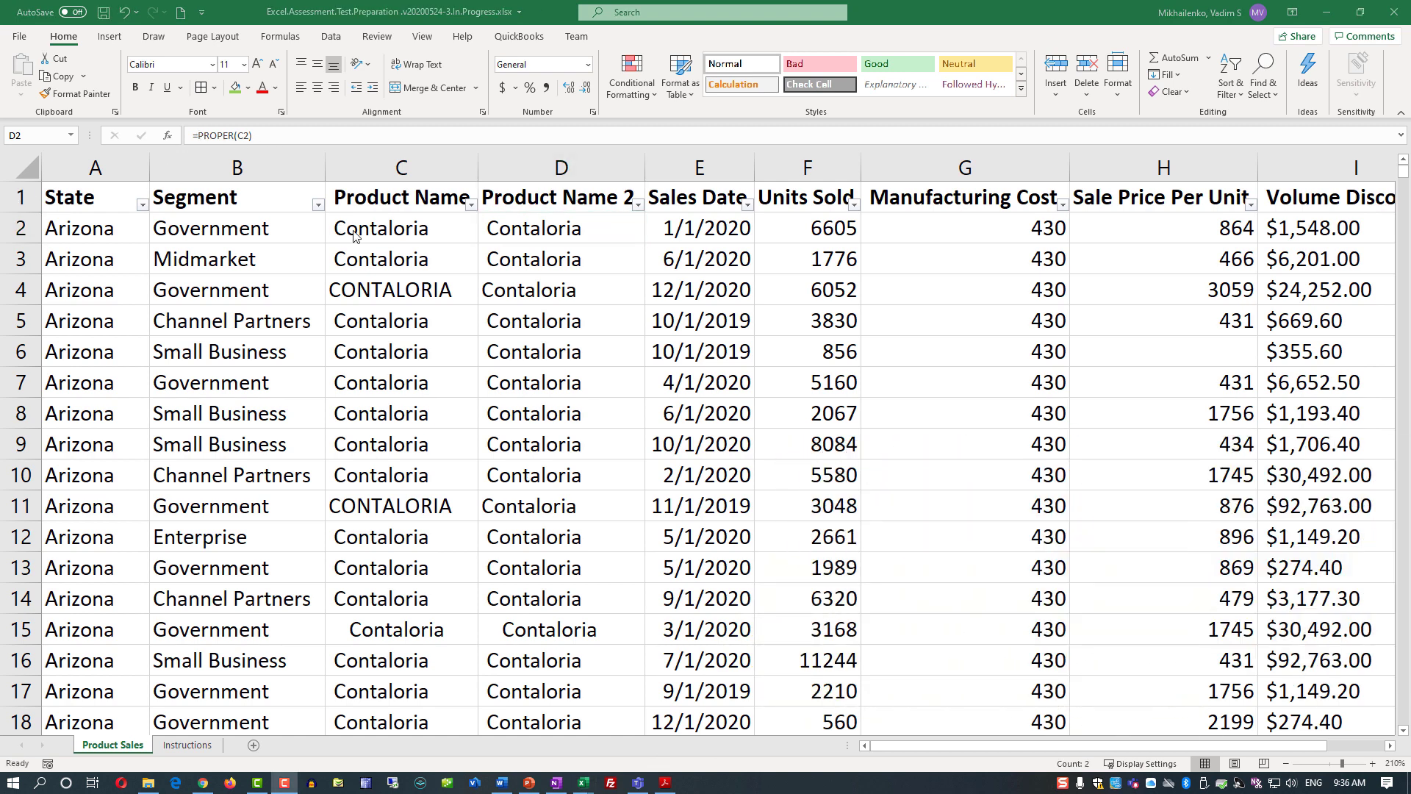
- Wrap the formula in D2 with the TRIM function so it reads =TRIM(PROPER(C2))
left_click(558, 230)
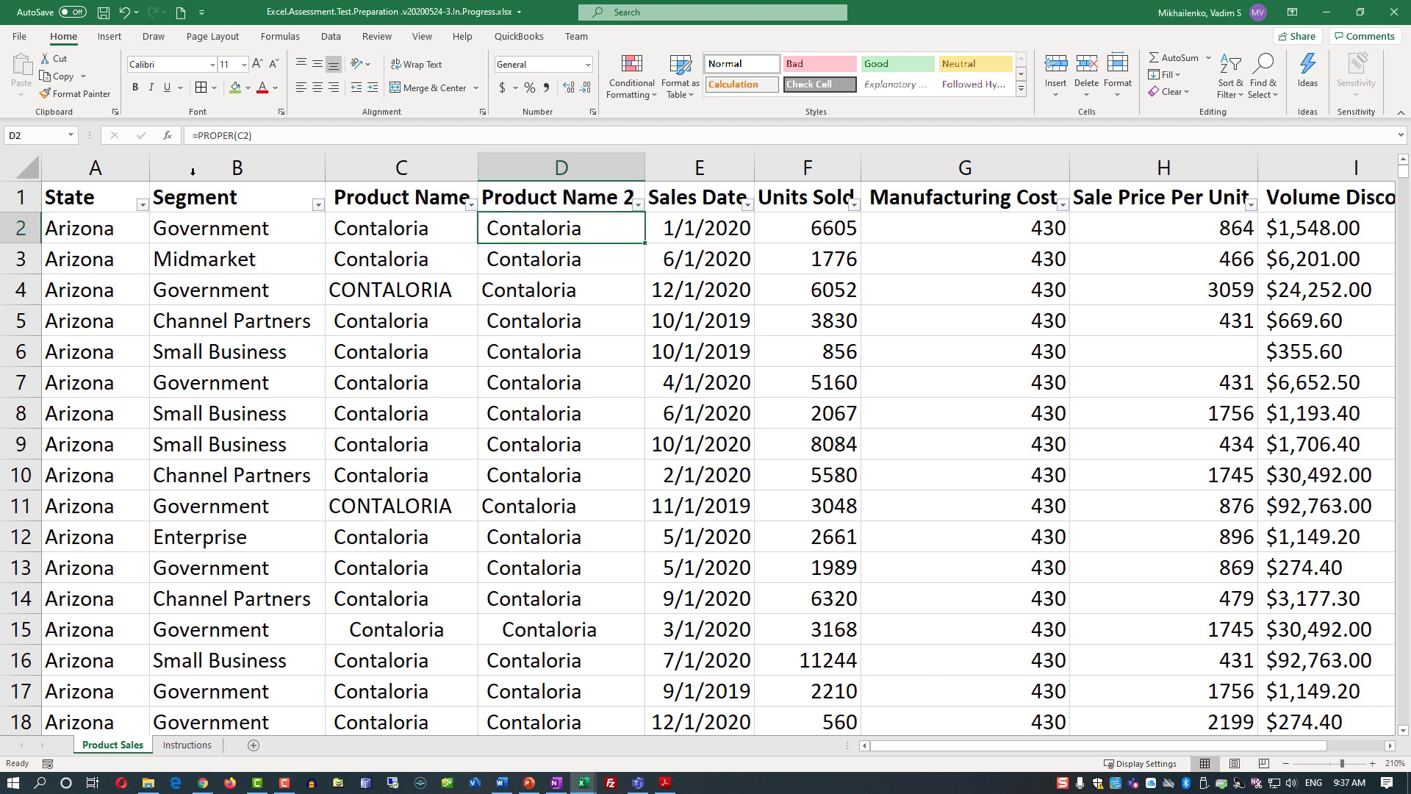
left_click(197, 135)
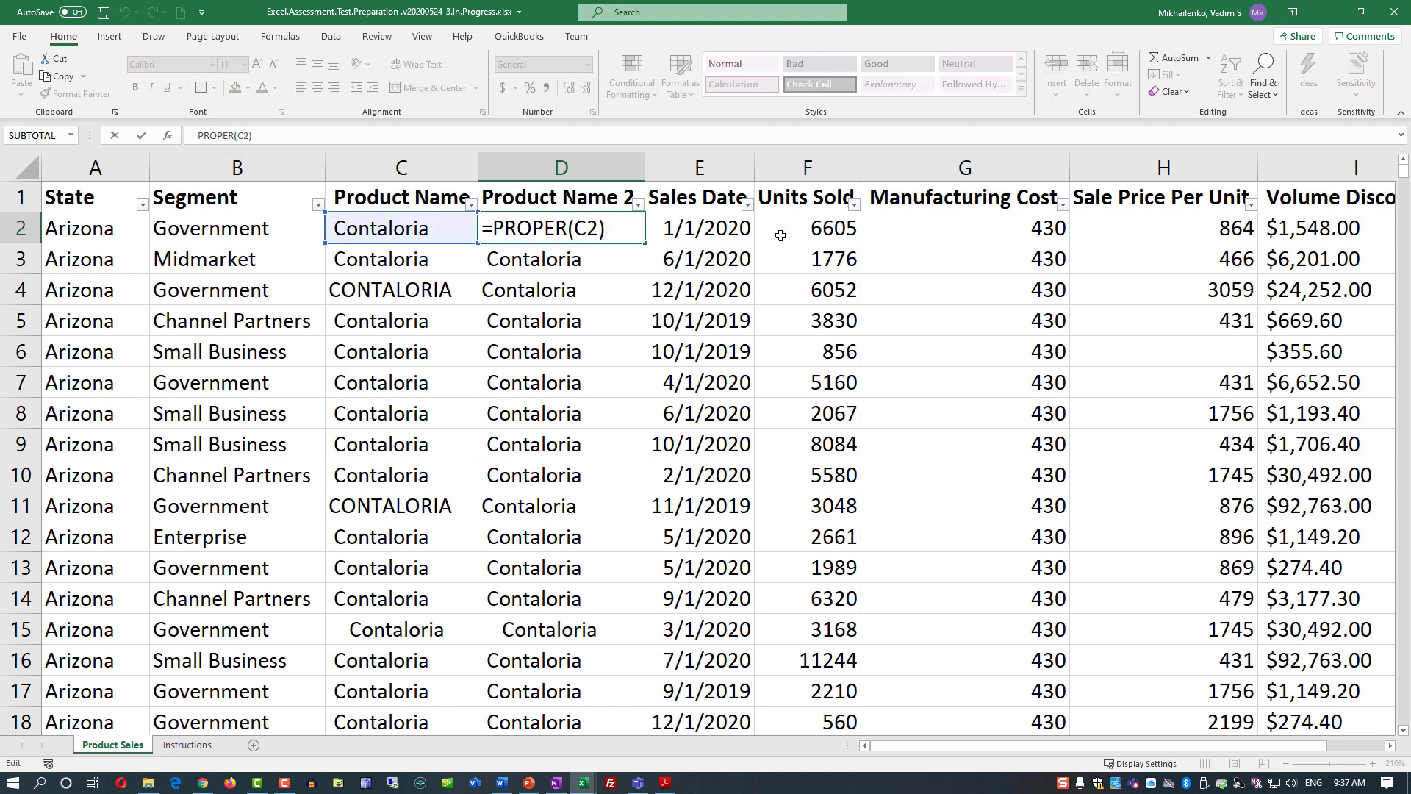
type("Trim")
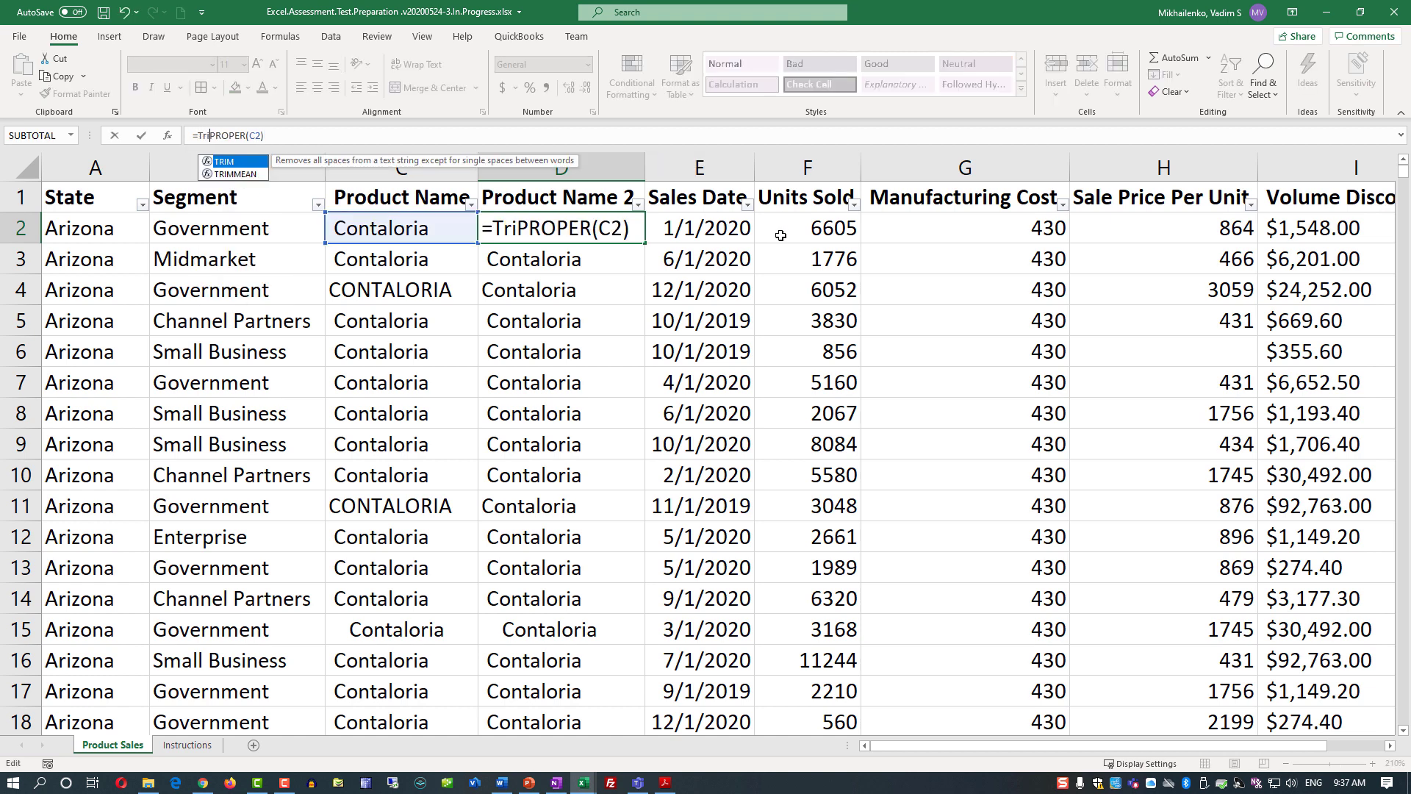
type("(")
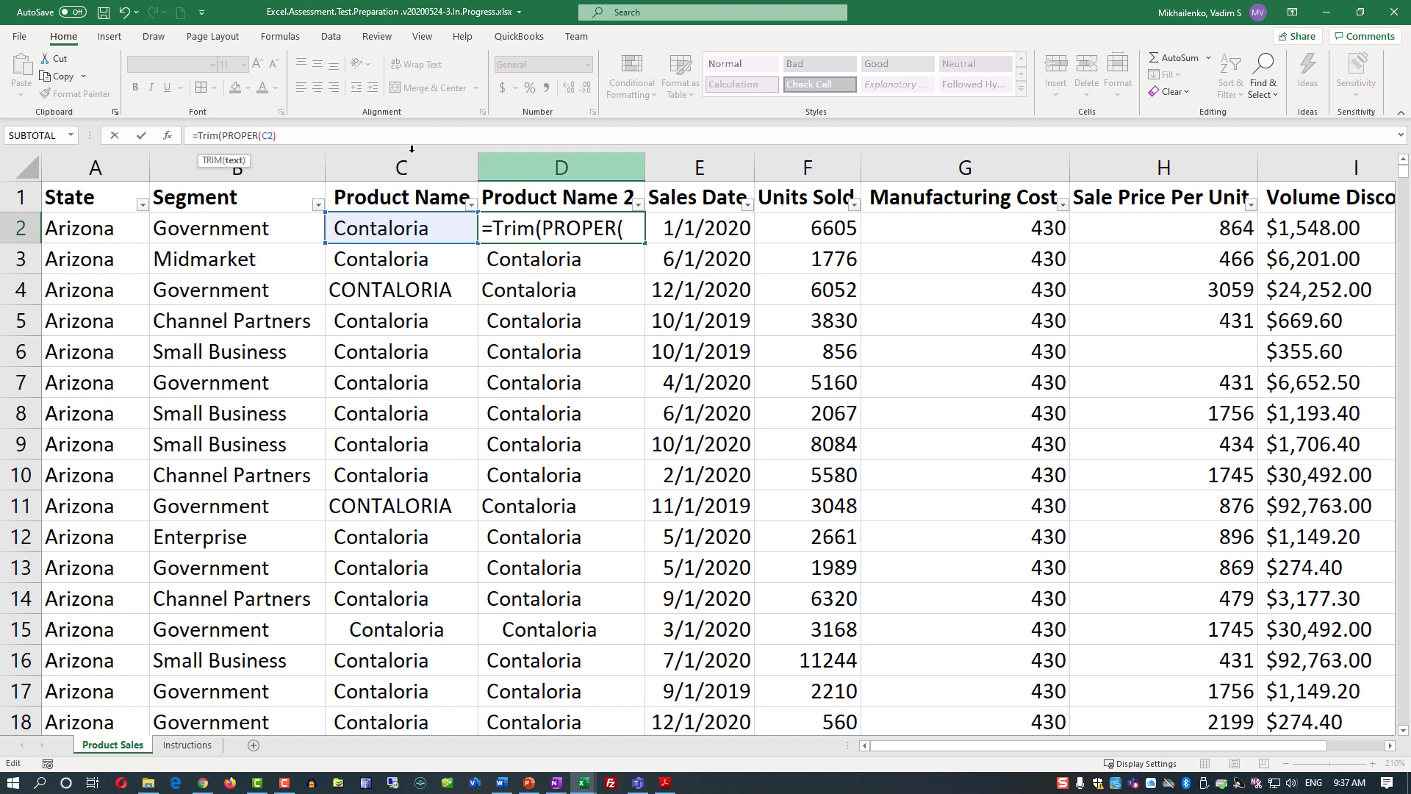
key("End")
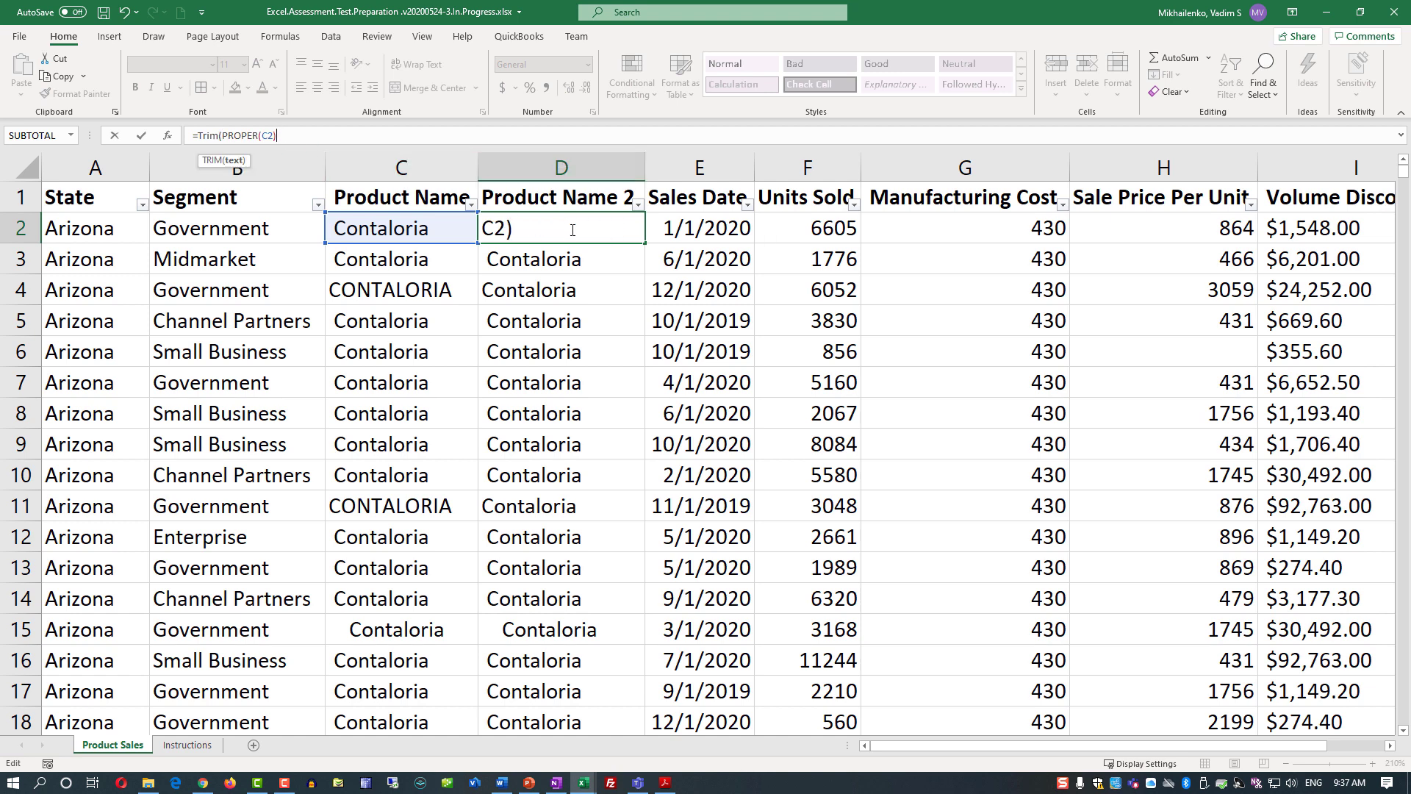
type(")")
key("Return")
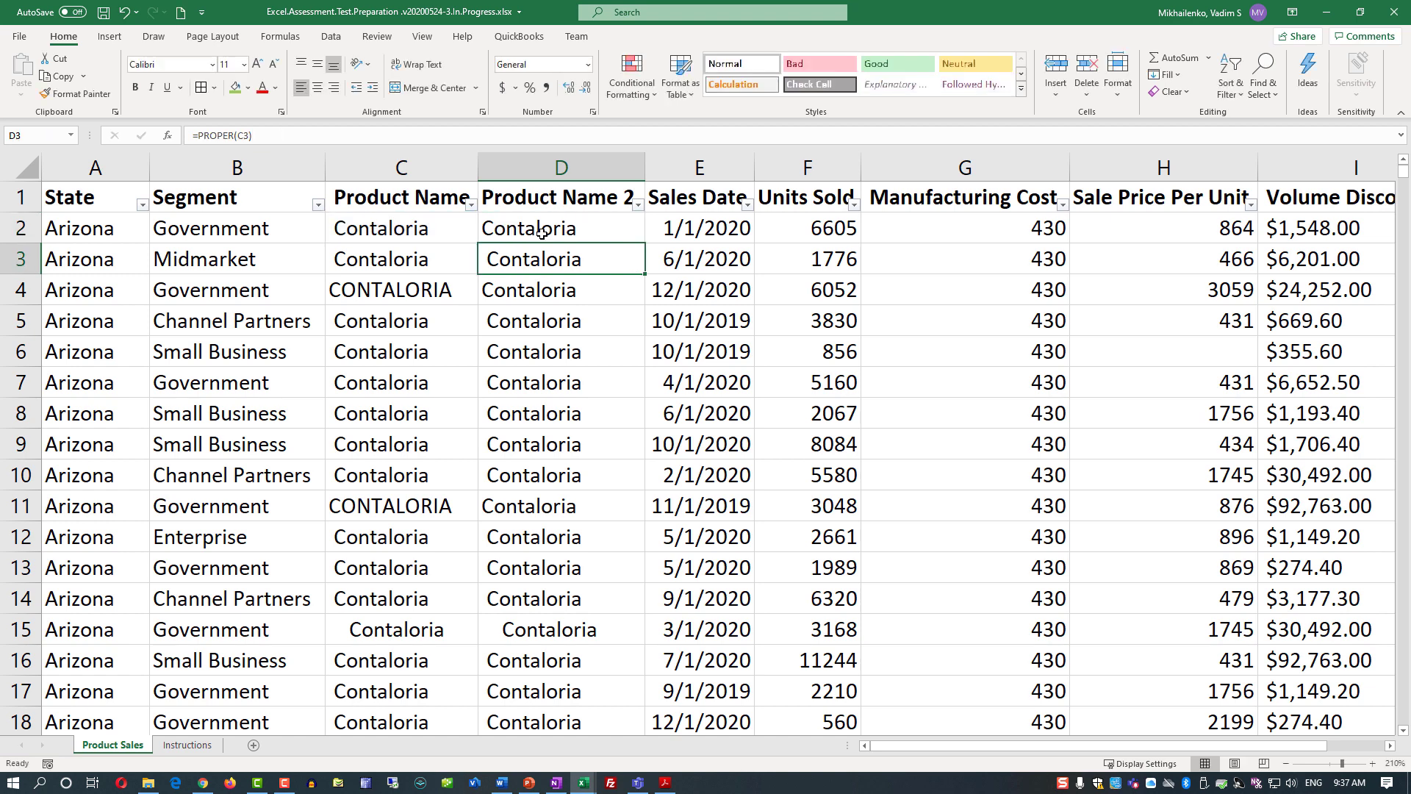
- Copy the TRIM formula from D2 and paste it over the Product Name 2 cells D3:D701
left_click(555, 229)
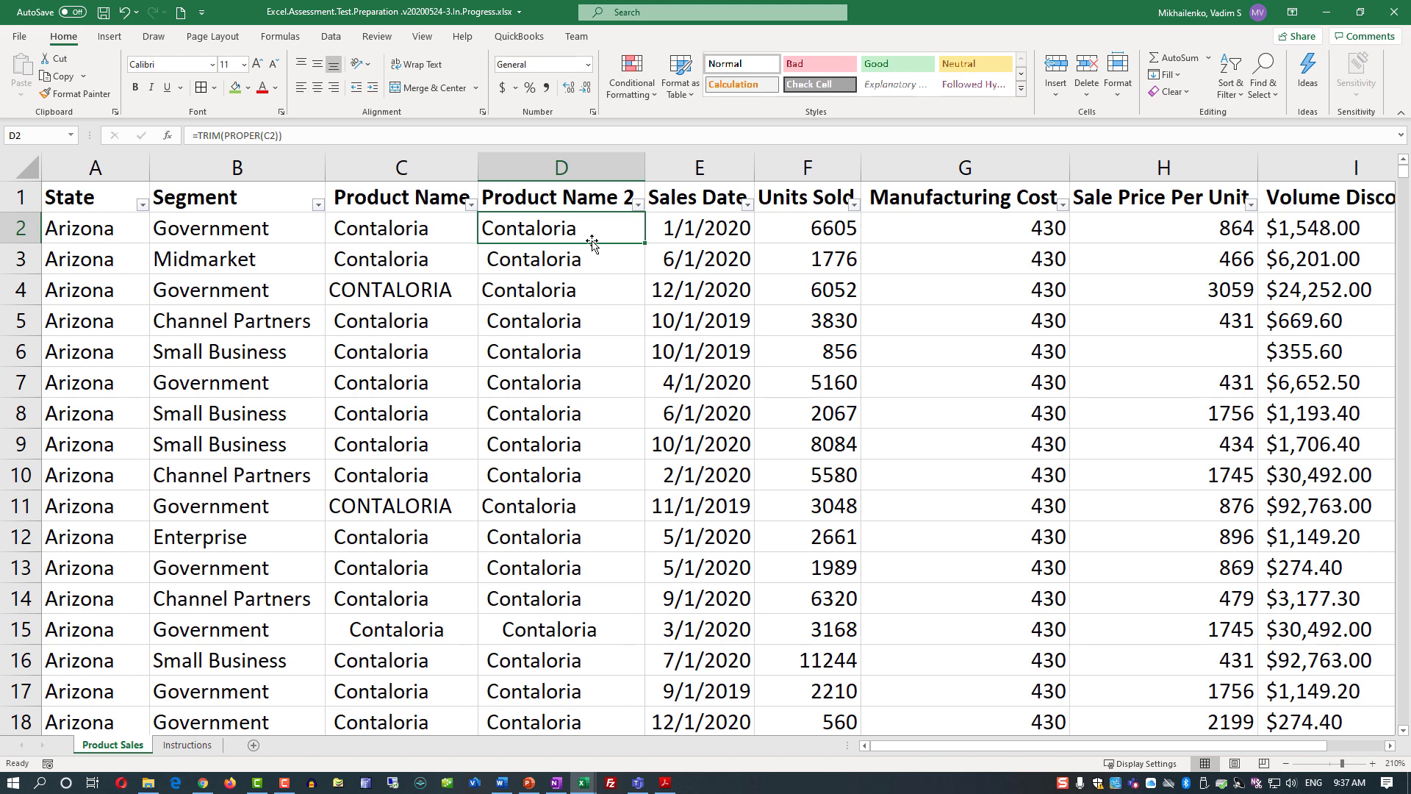
key("ctrl+c")
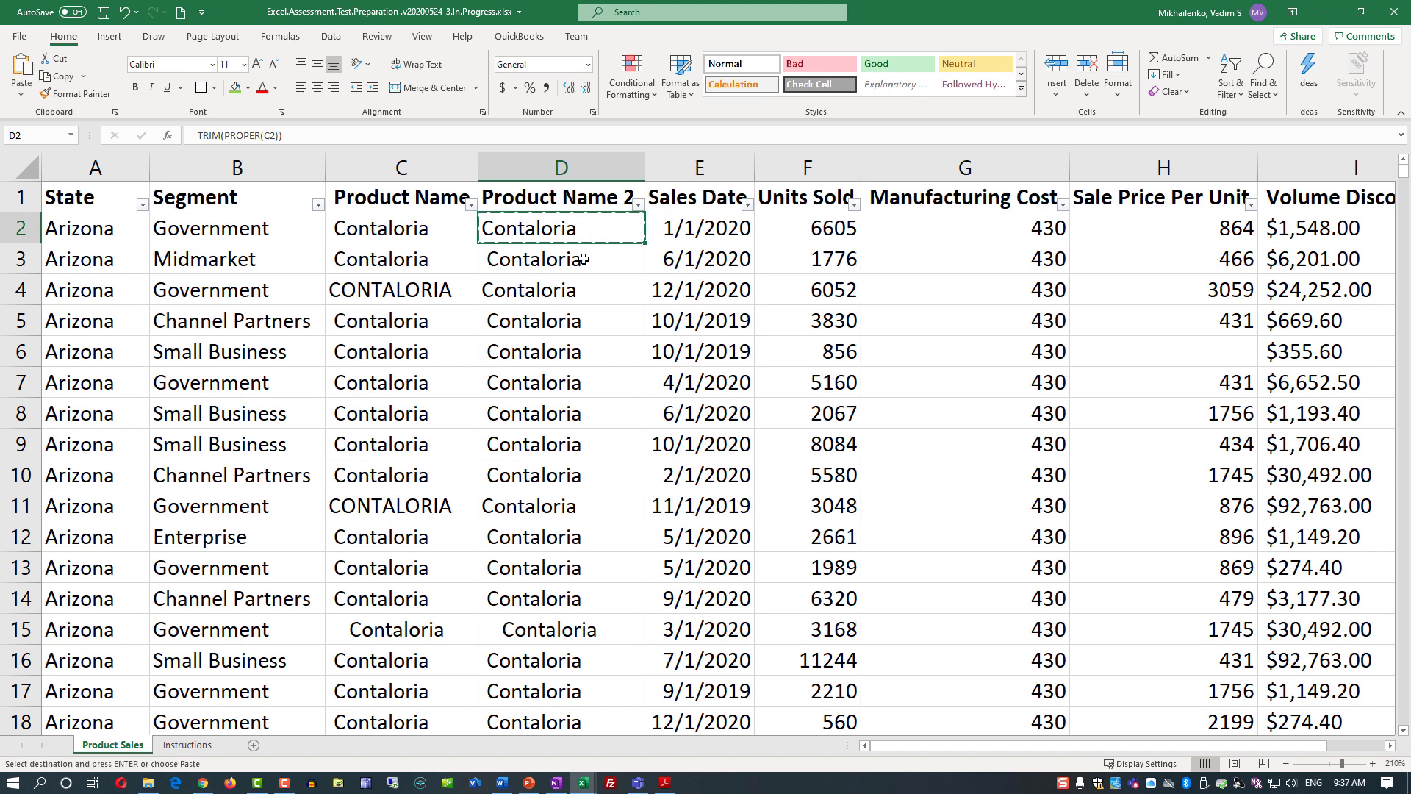
left_click(582, 259)
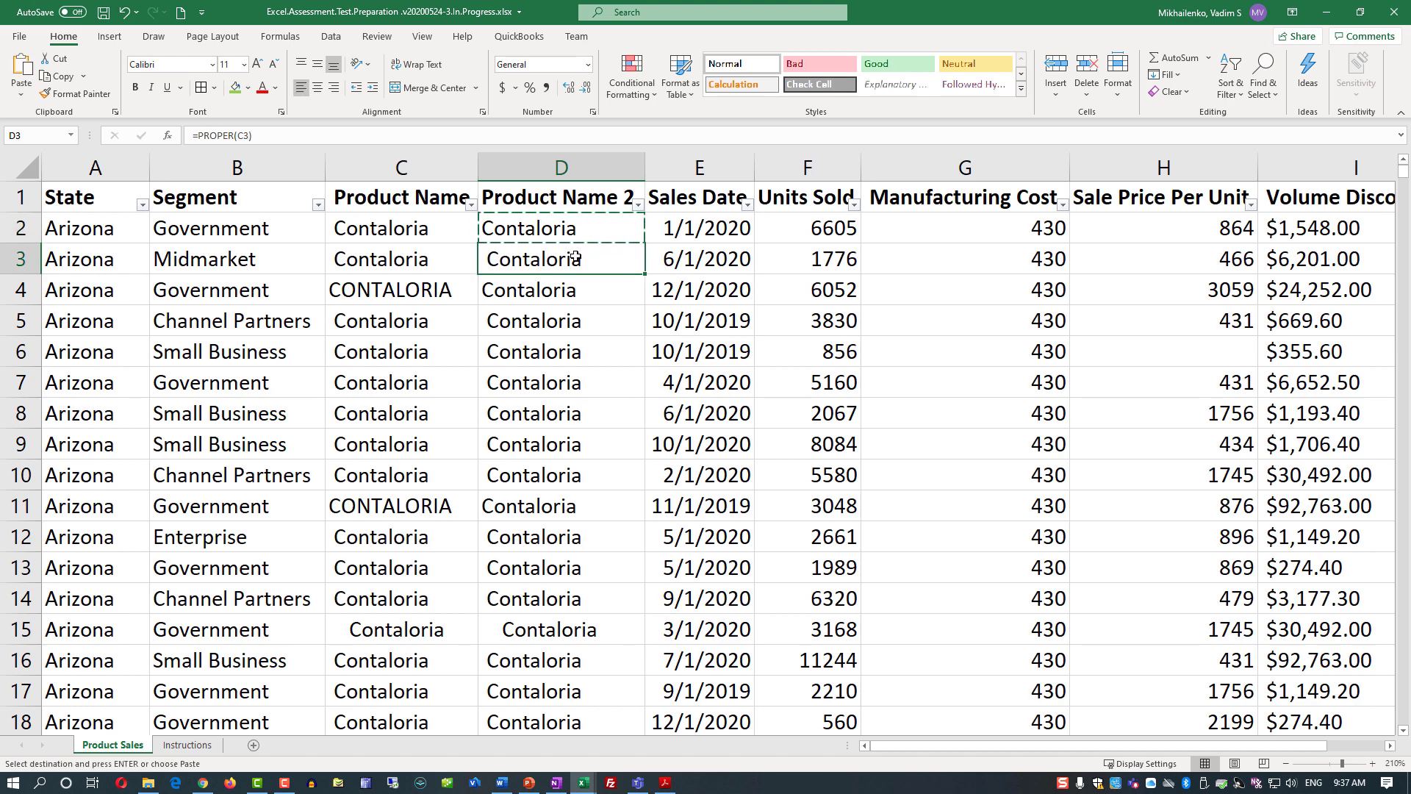
key("ctrl+shift+Down")
key("ctrl+v")
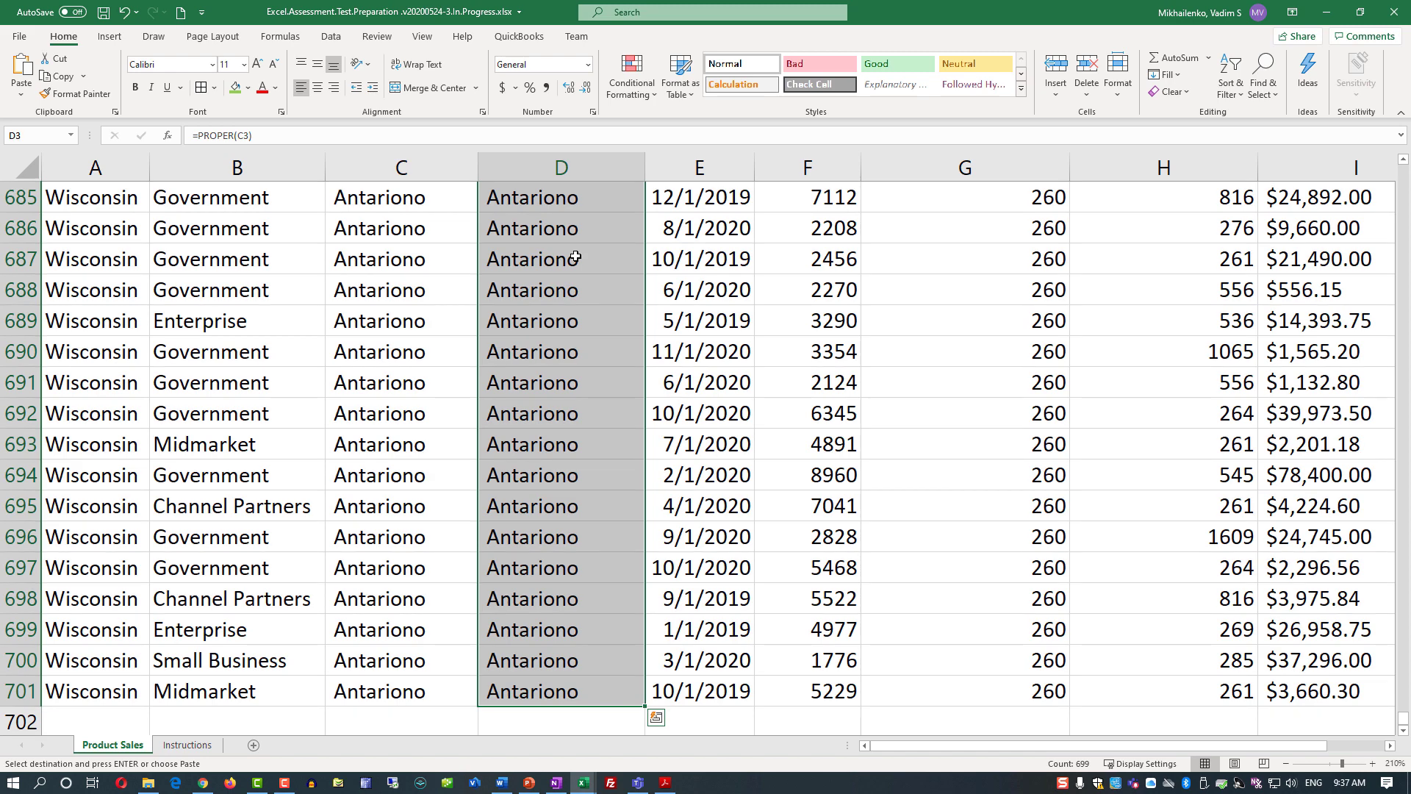
key("ctrl+BackSpace")
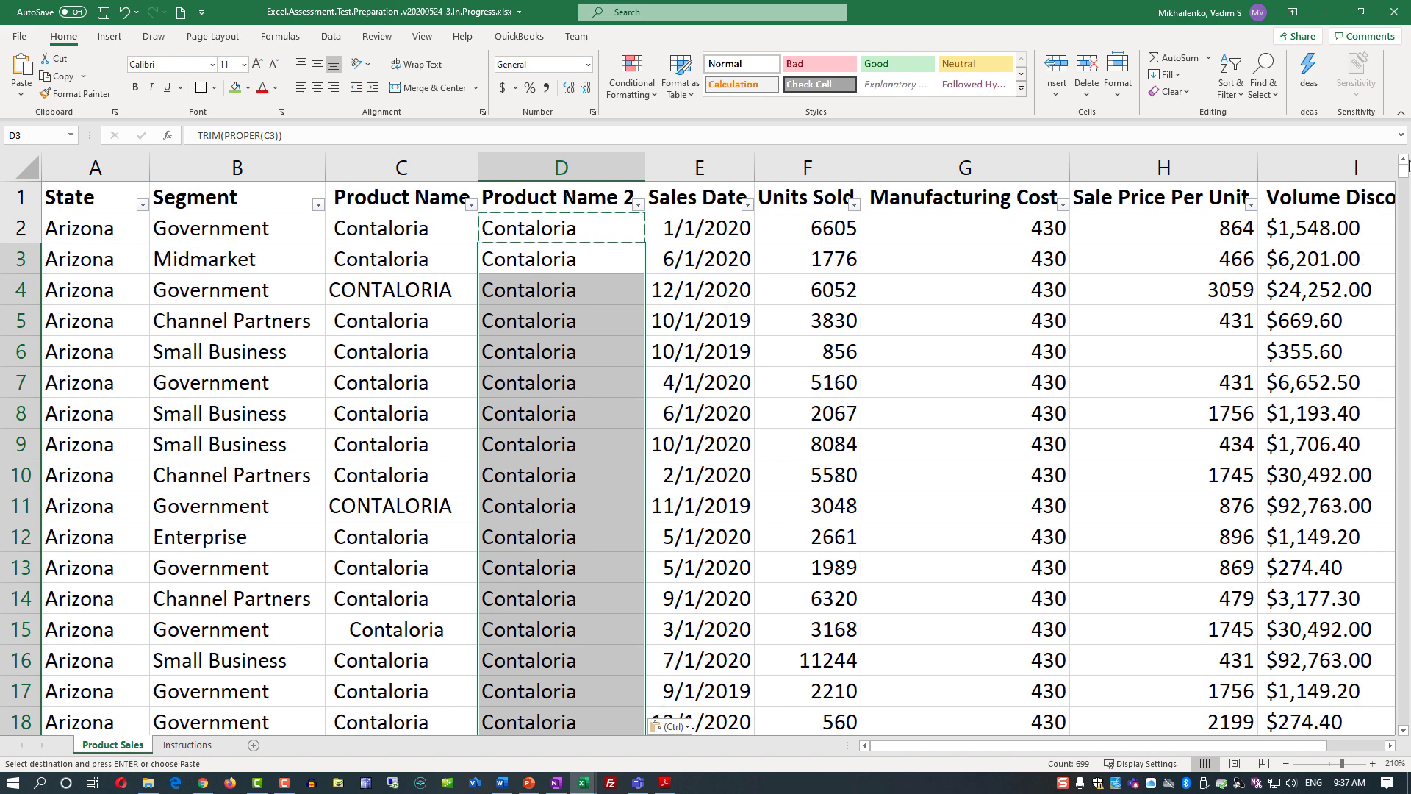
- Check the trimmed names further down the Product Name 2 column and fill C10 green on the Instructions sheet for question 7
left_click_drag(1404, 173, 1404, 352)
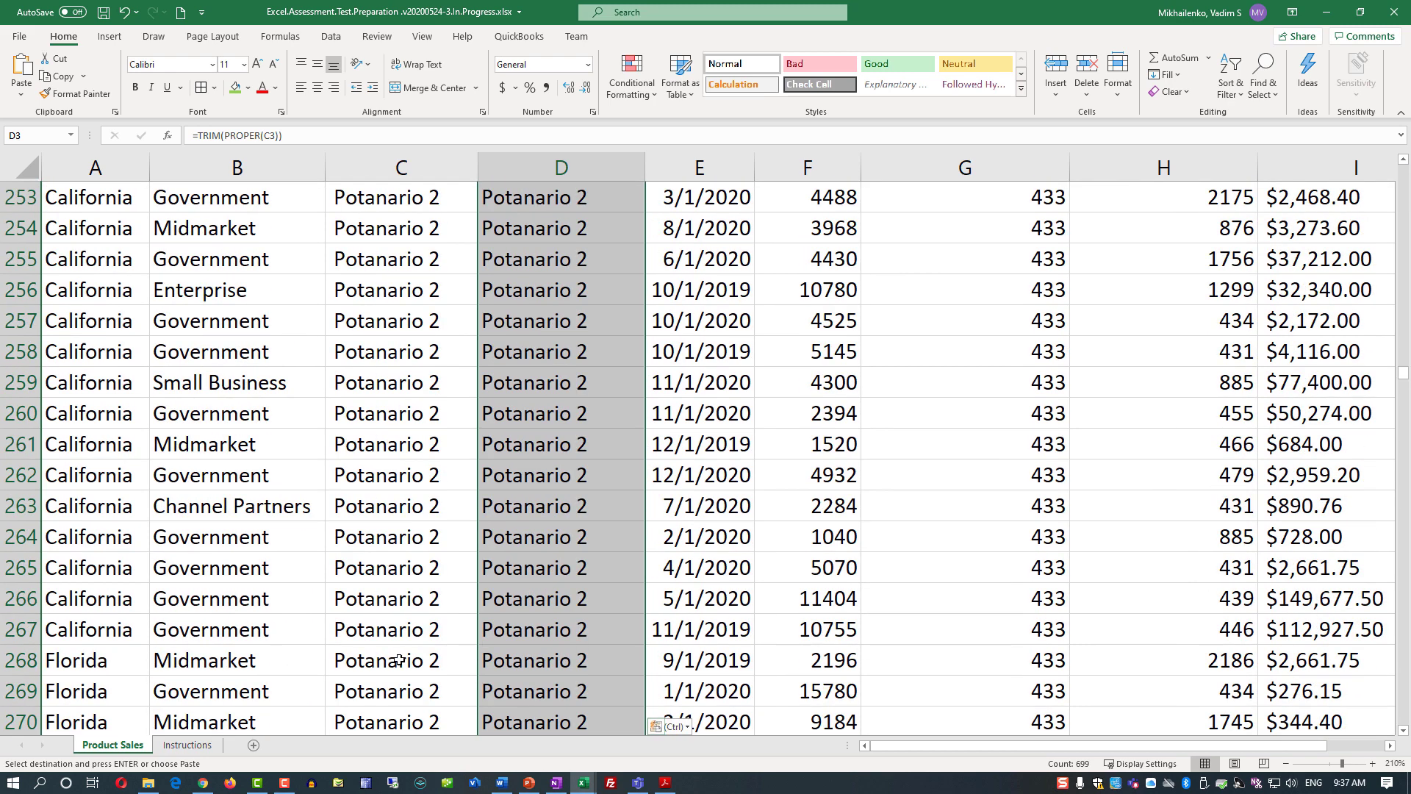
left_click(190, 746)
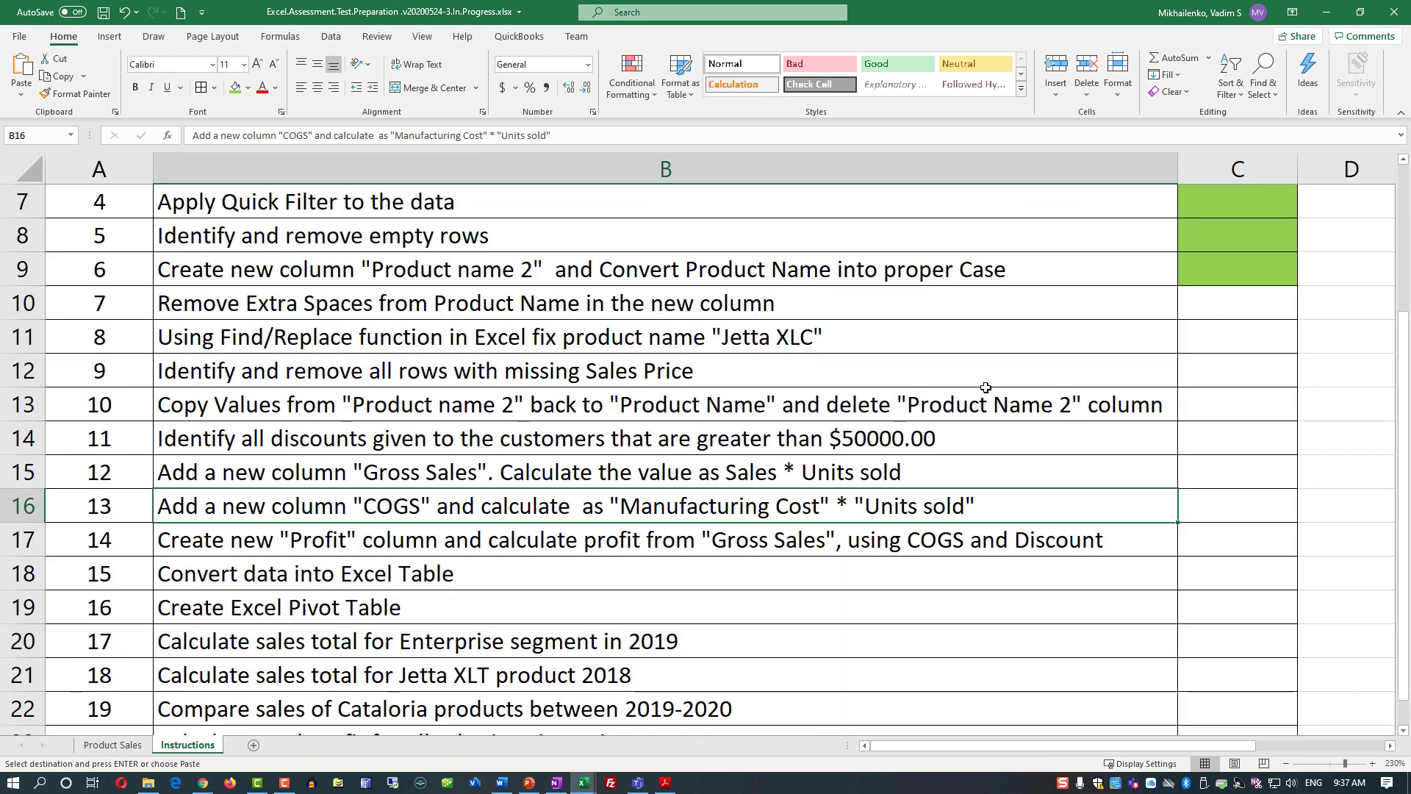
left_click(1222, 315)
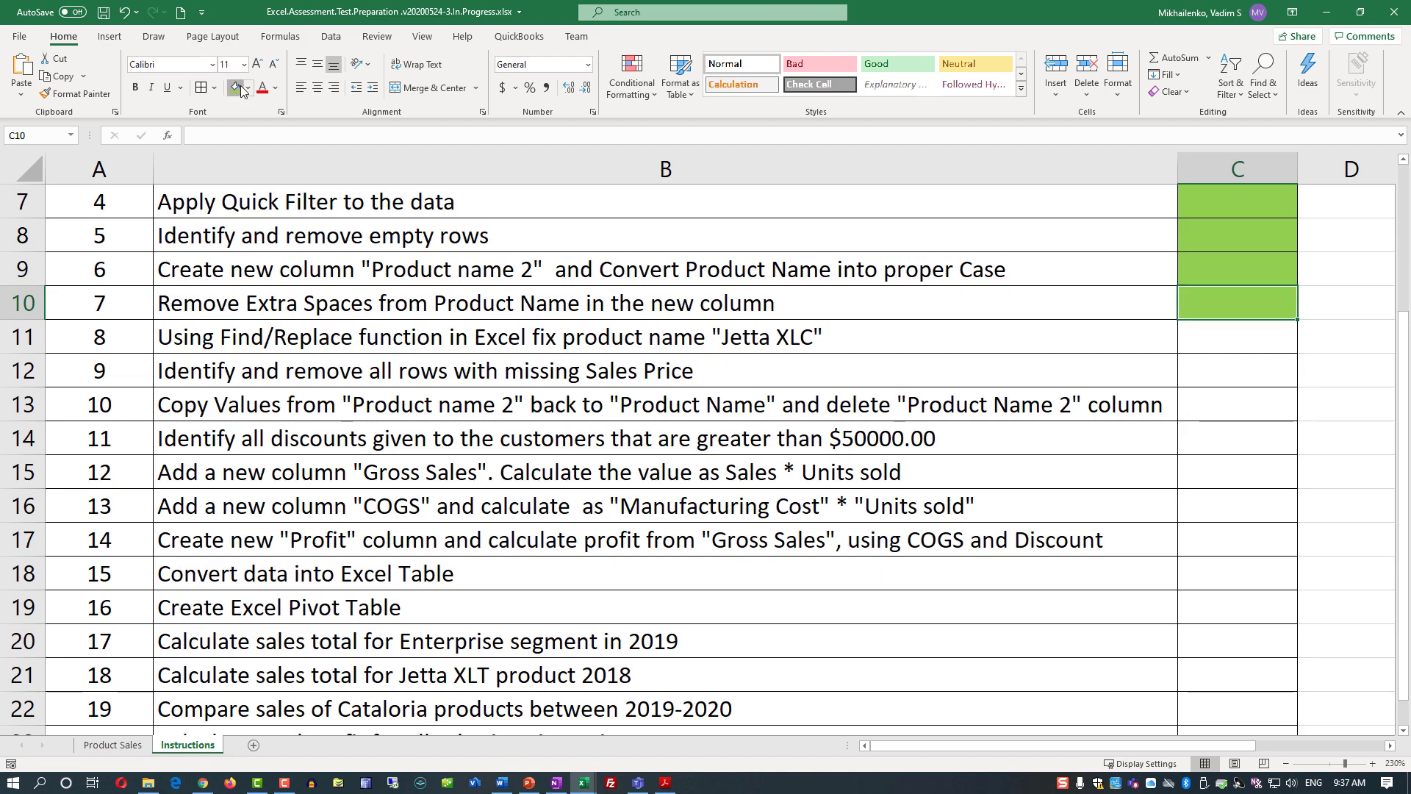
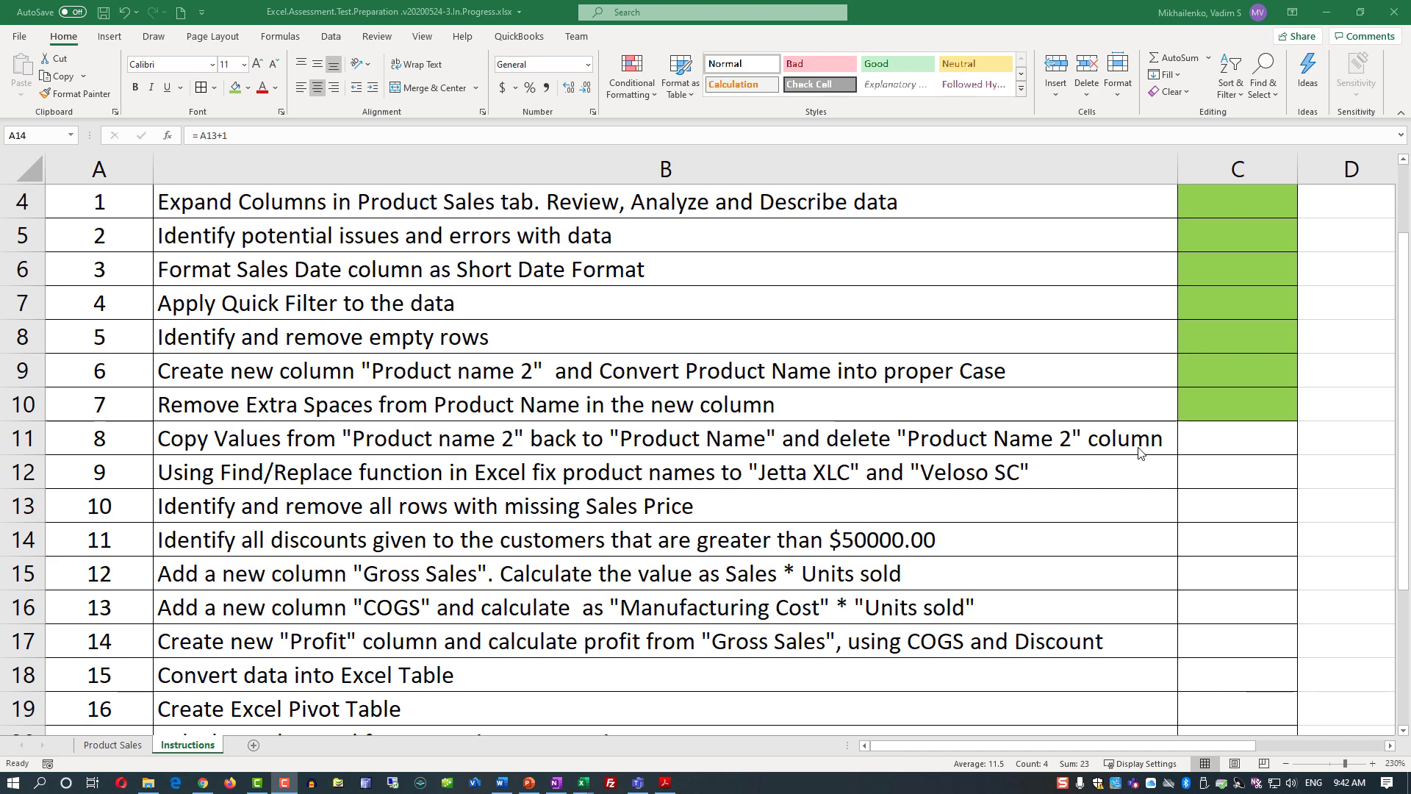
- Copy D2:D701 on the Product Sales sheet and paste it as values into the Product Name column starting at C2
left_click(100, 745)
left_click(566, 233)
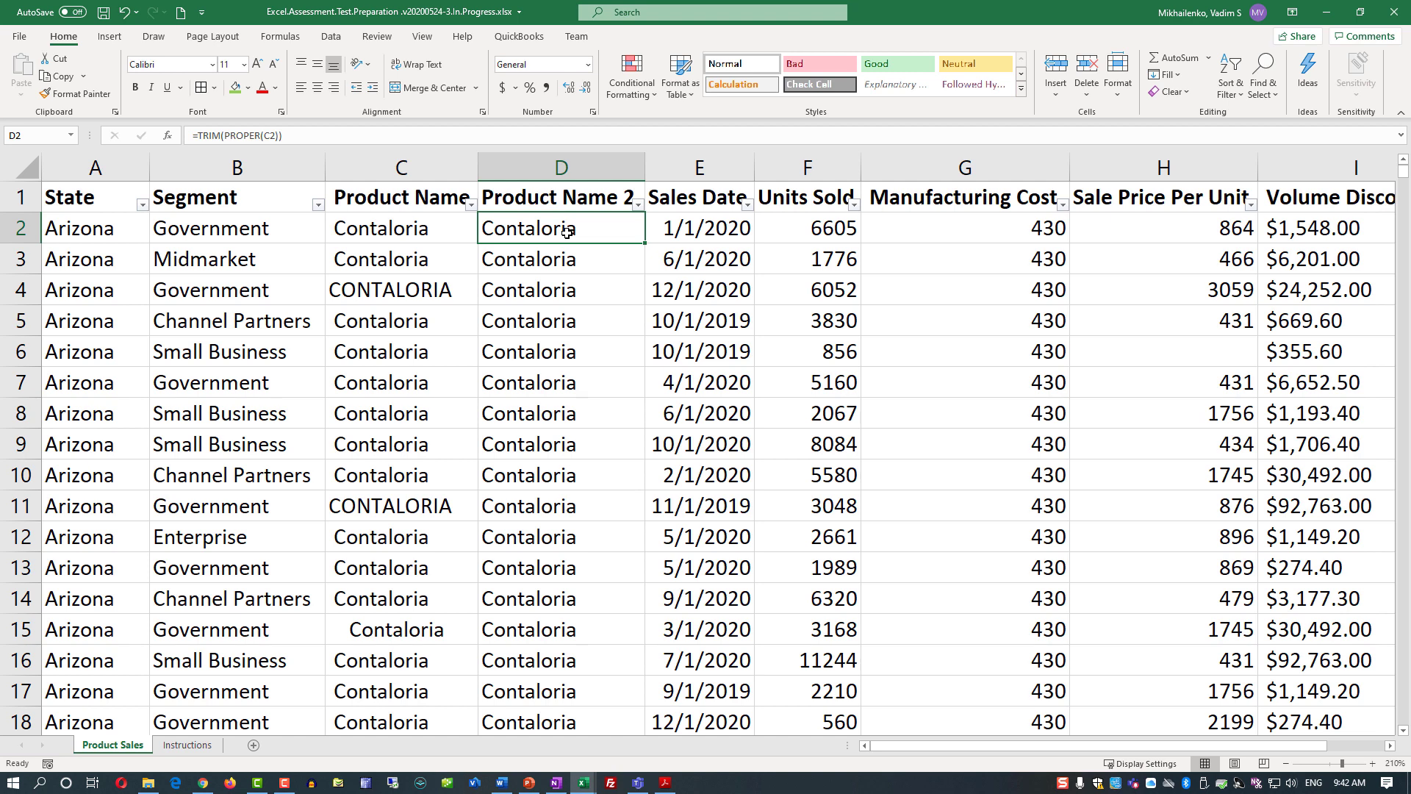
key("ctrl+shift+Down")
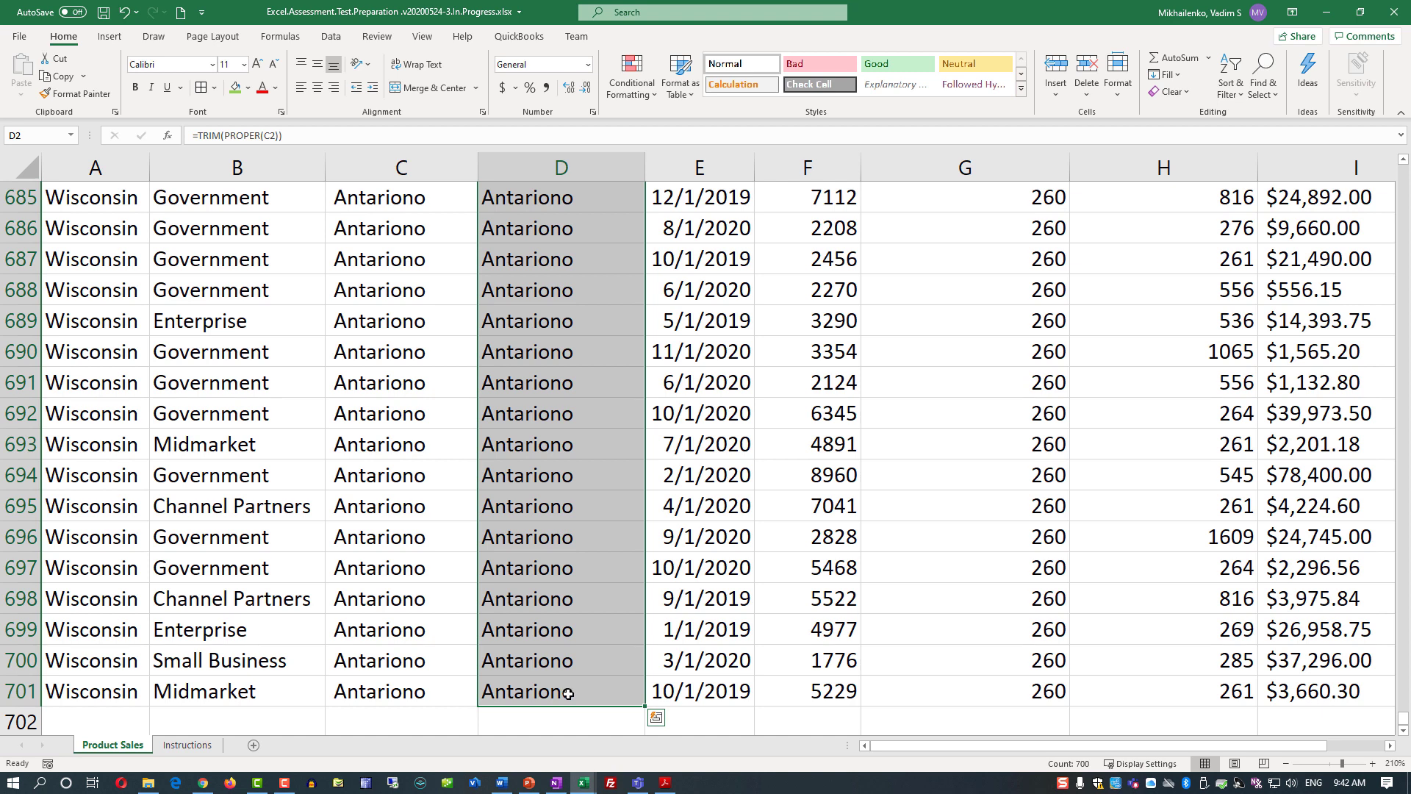
left_click(60, 77)
scroll(1102, 441, "up", 20)
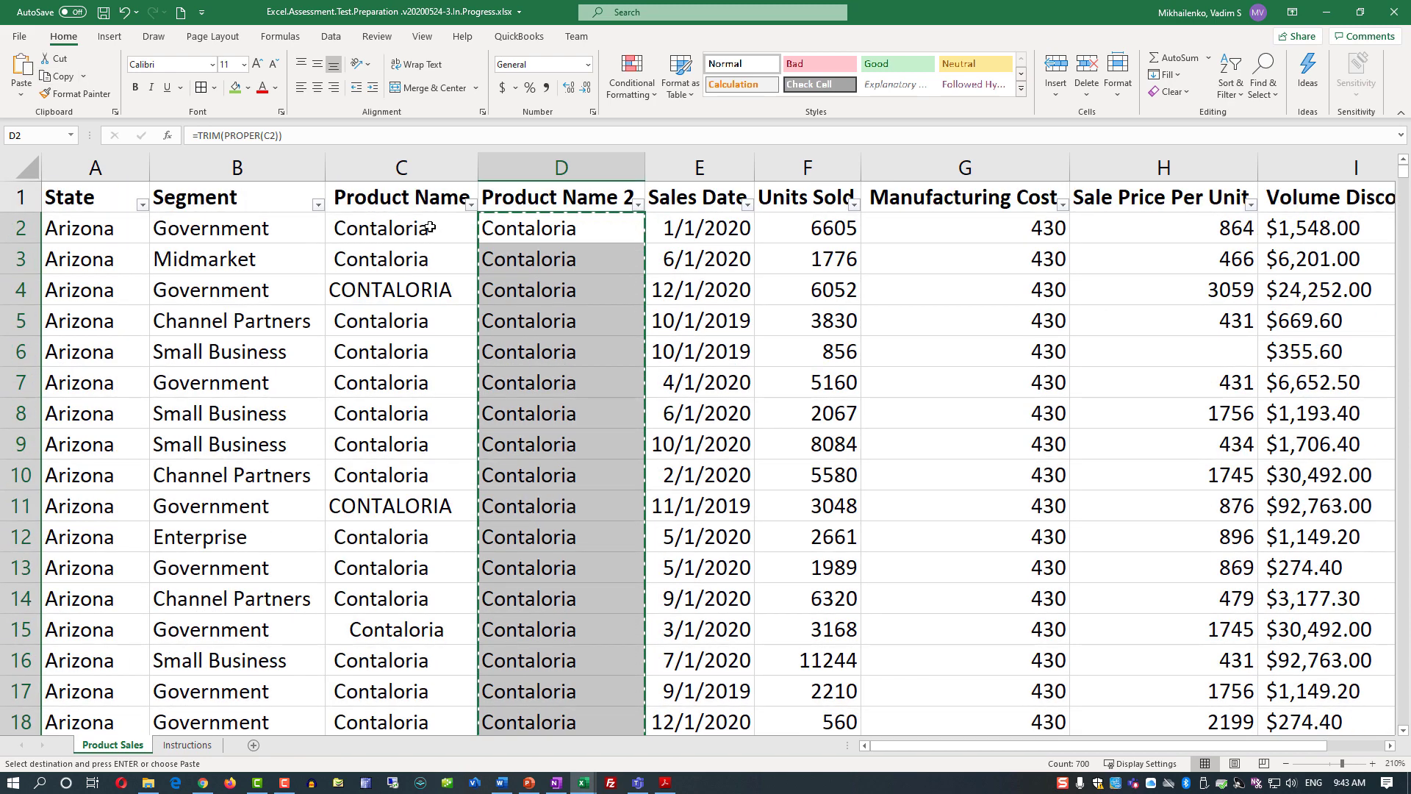
left_click(419, 229)
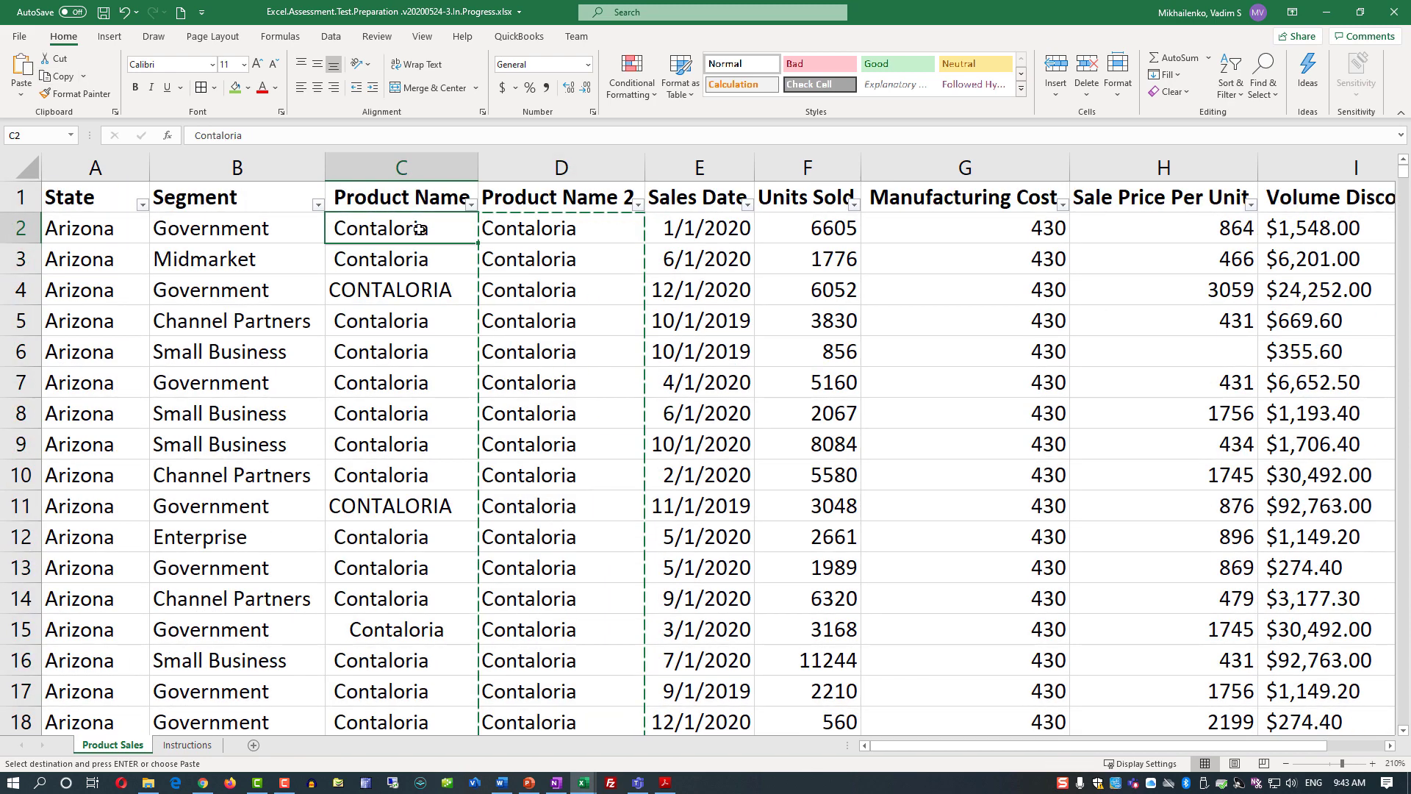
left_click(27, 98)
left_click(20, 199)
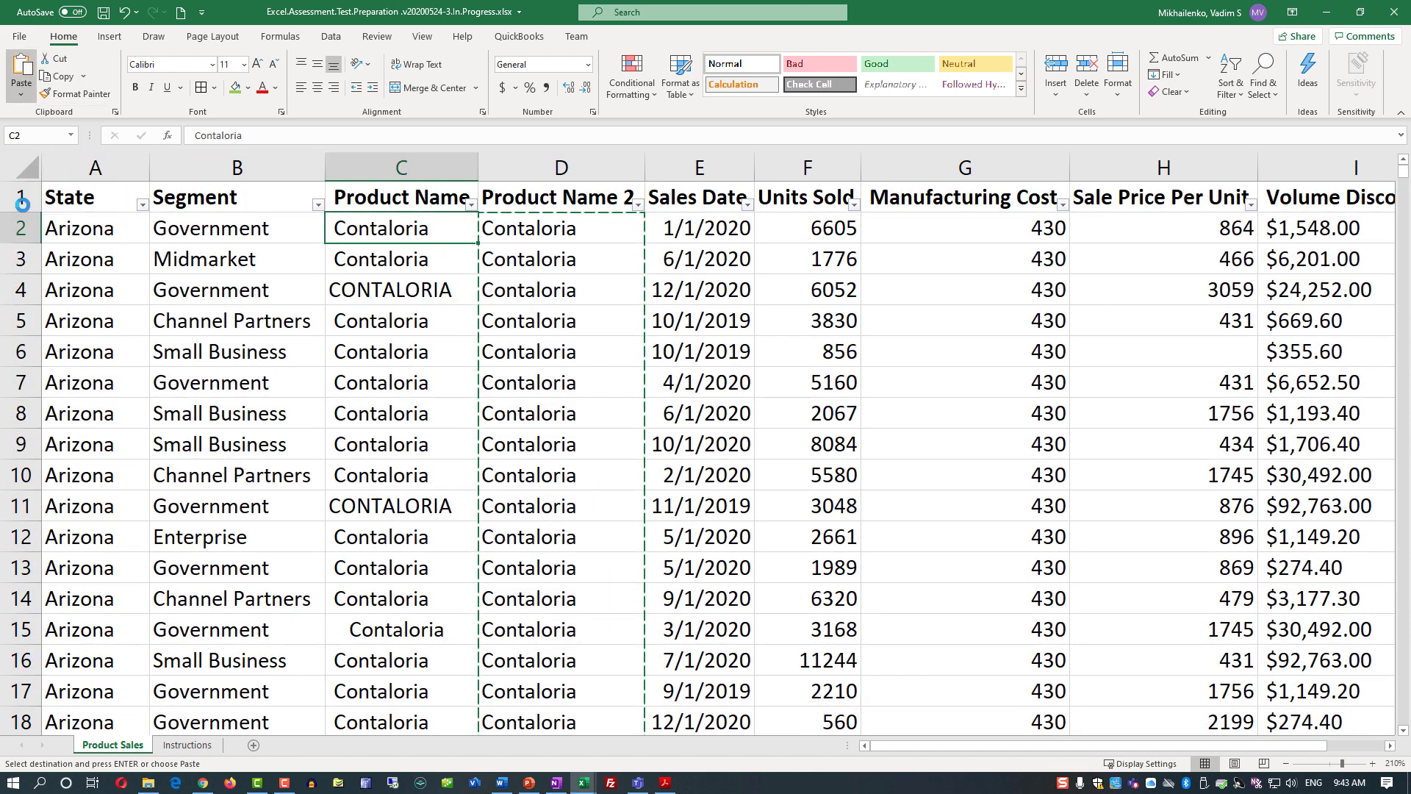
- Check that the pasted Product Name cells C2:C6 contain plain text values instead of formulas
left_click(399, 236)
left_click(406, 261)
left_click(410, 287)
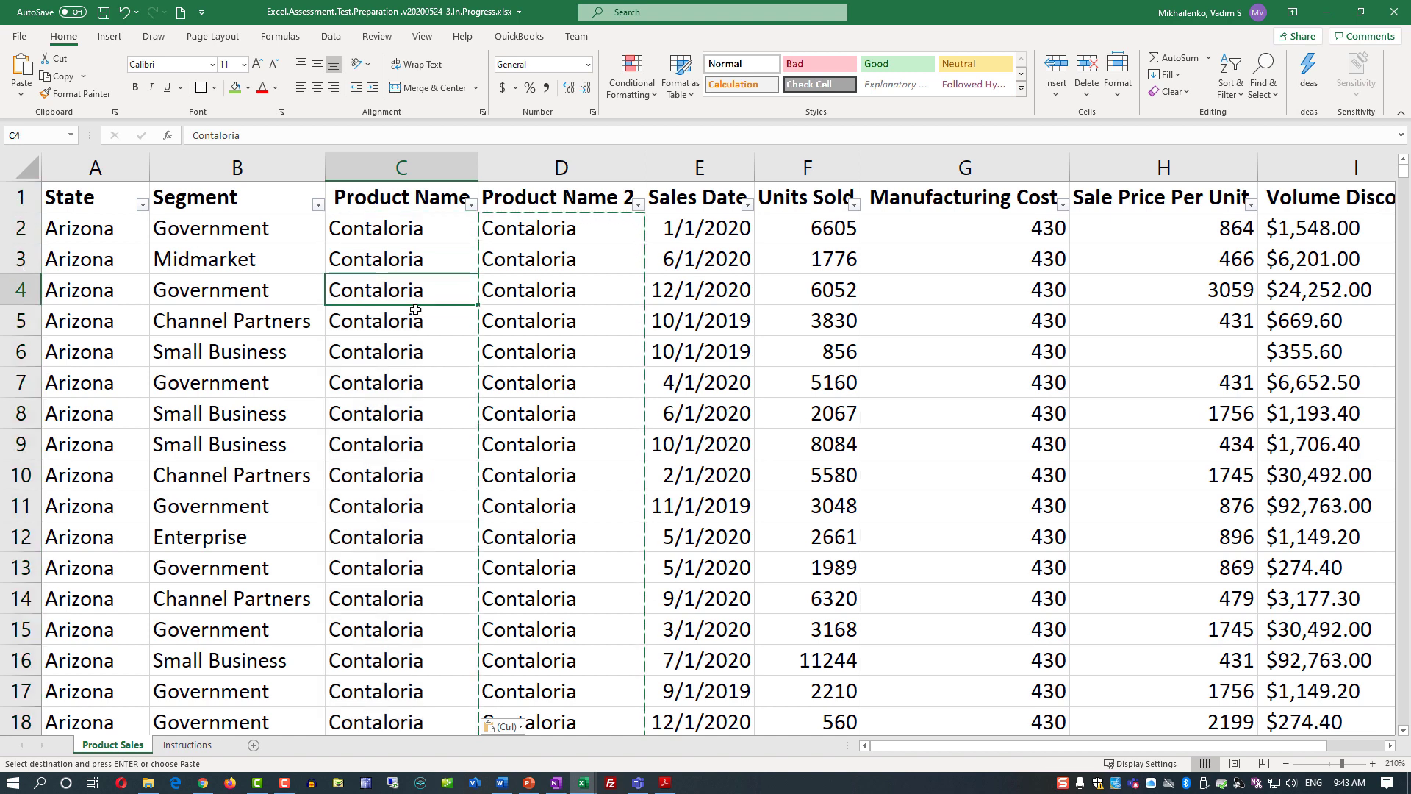
left_click(414, 316)
left_click(254, 143)
left_click_drag(242, 136, 191, 135)
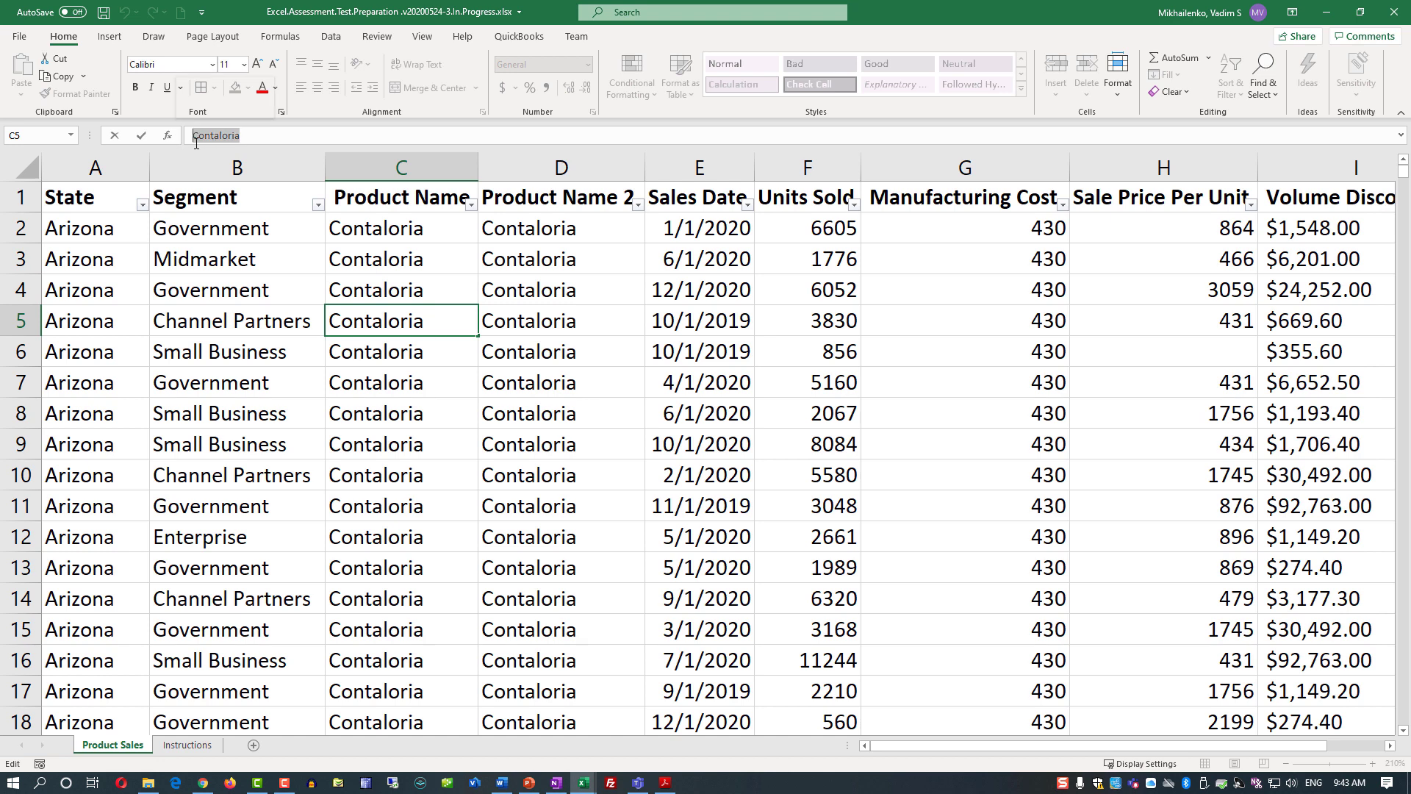
left_click(399, 352)
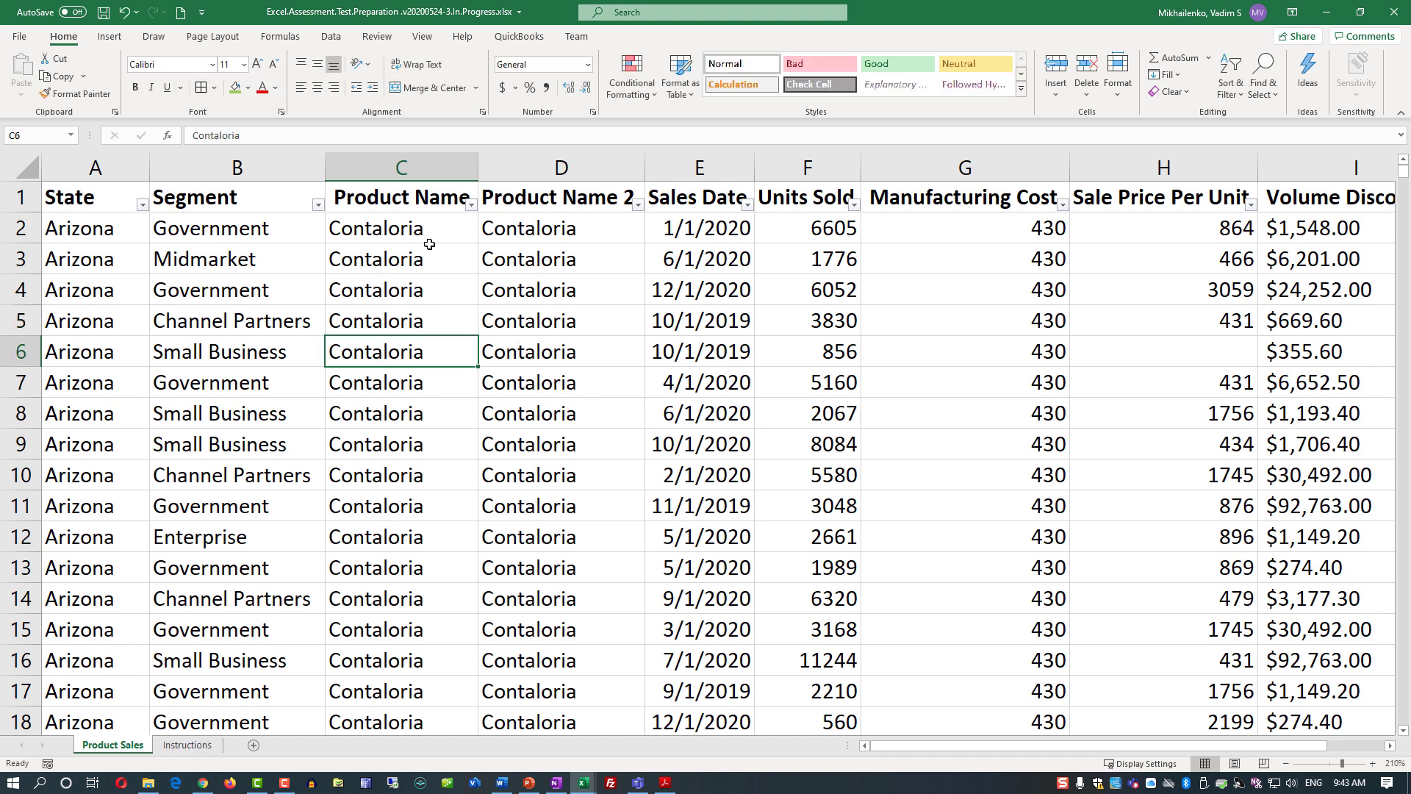
- Delete the entire Product Name 2 column (column D)
left_click(551, 174)
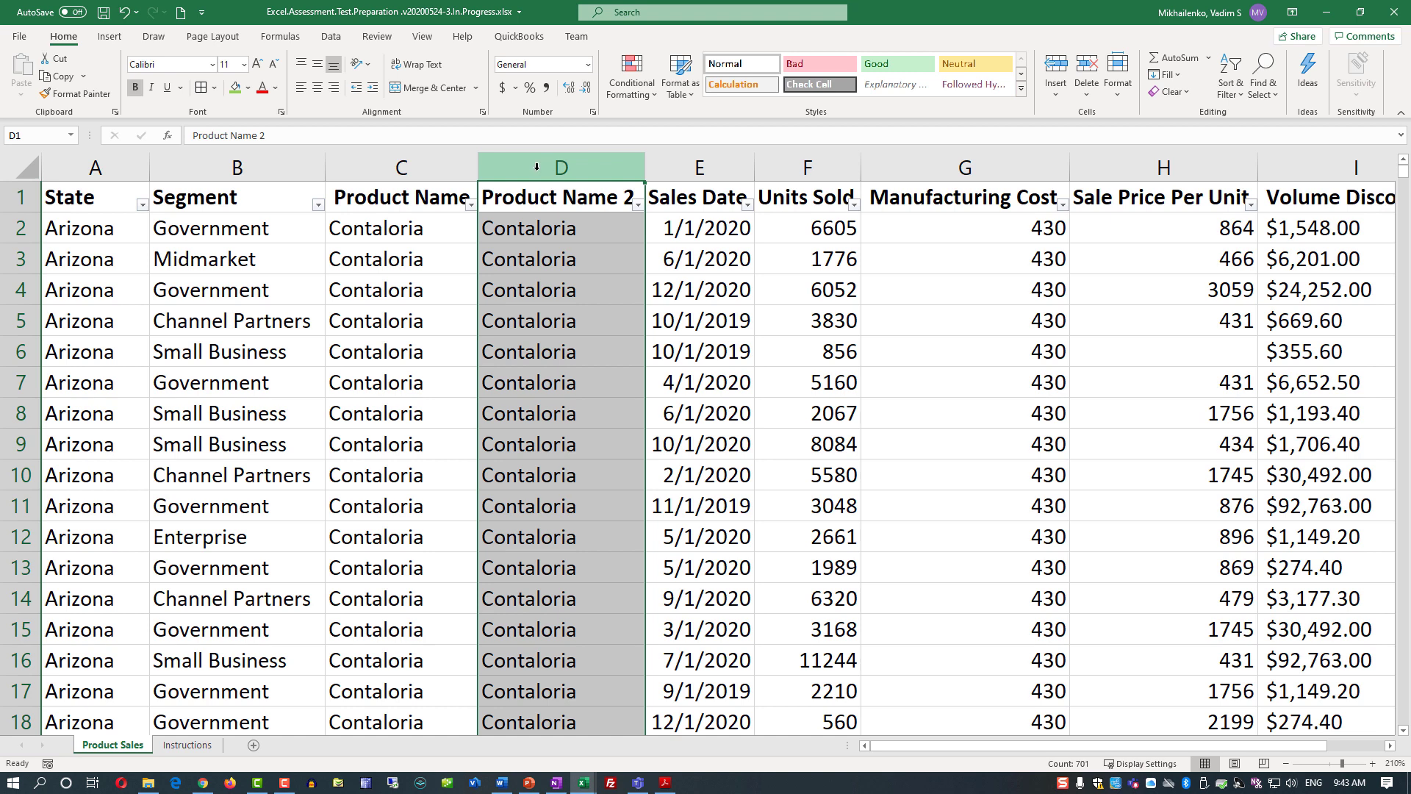
right_click(536, 167)
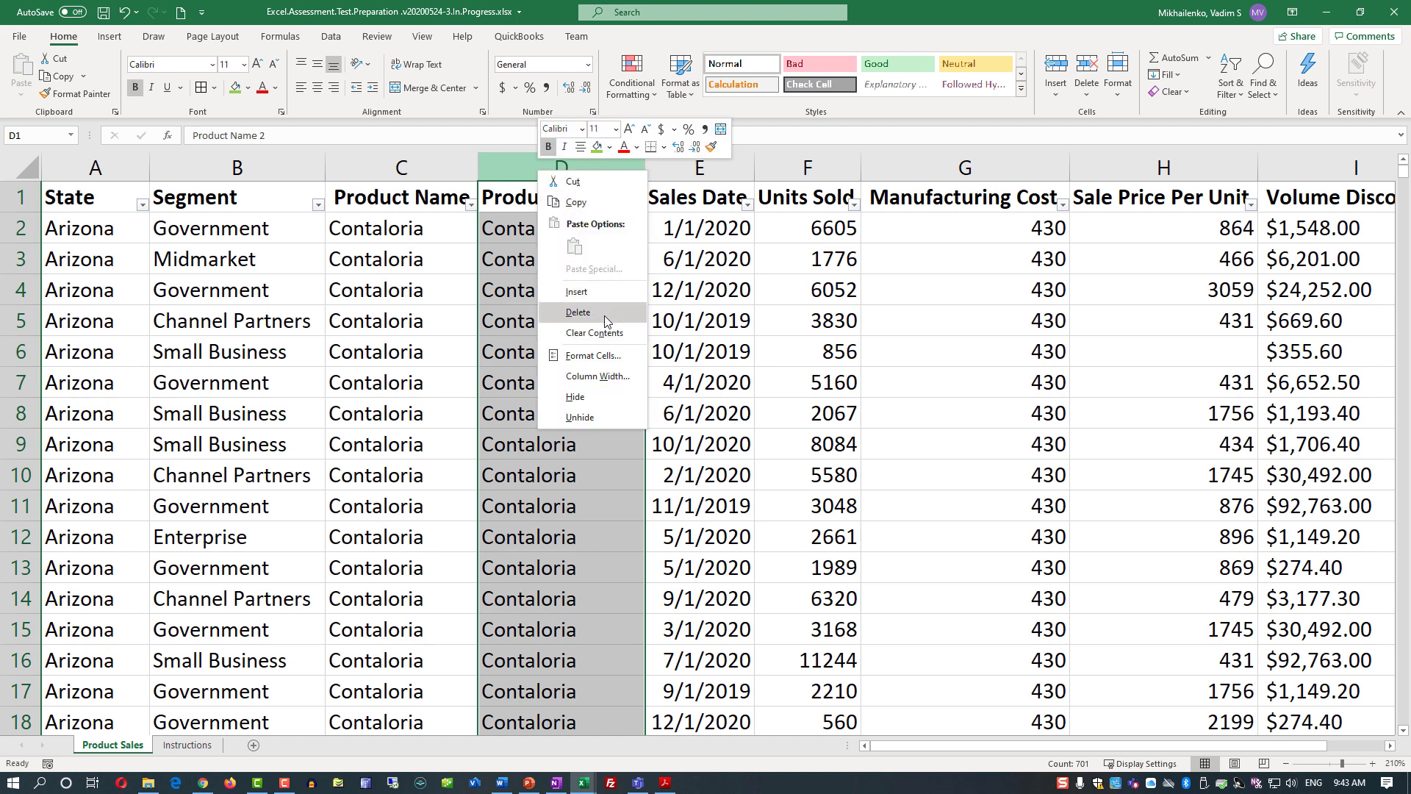
key("Escape")
key("ctrl+minus")
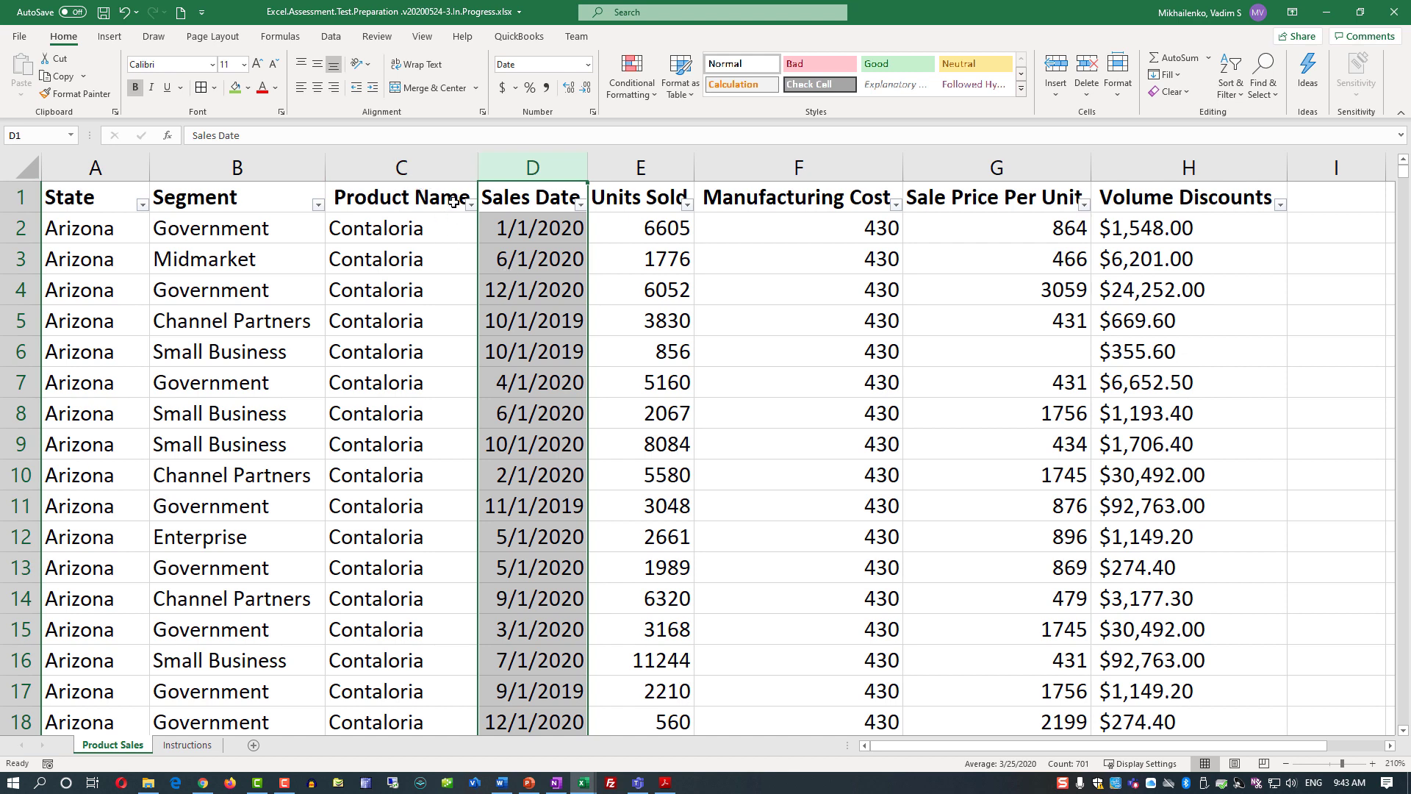
- Mark question 8 as completed on the Instructions sheet by filling C11 green
left_click(190, 745)
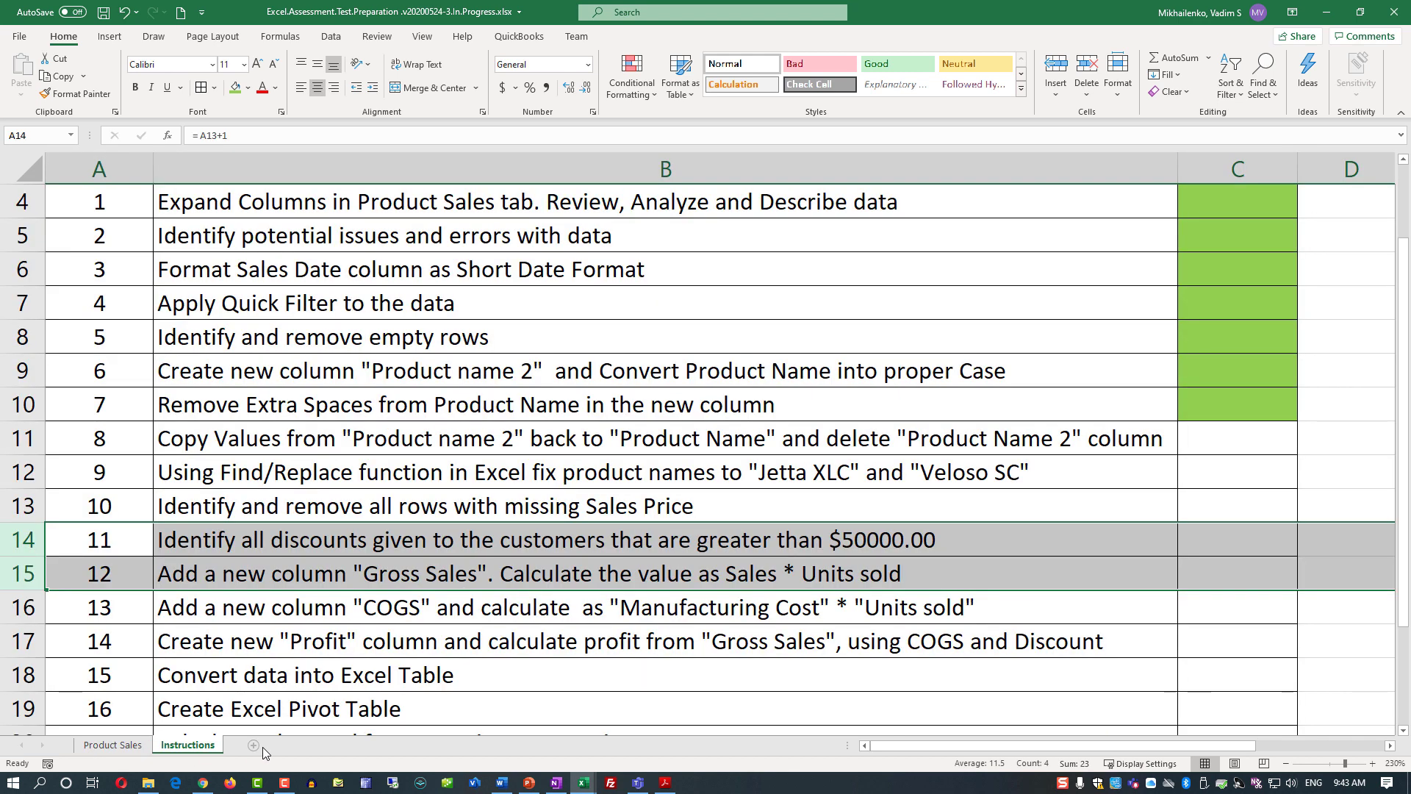
left_click(1222, 448)
left_click(238, 89)
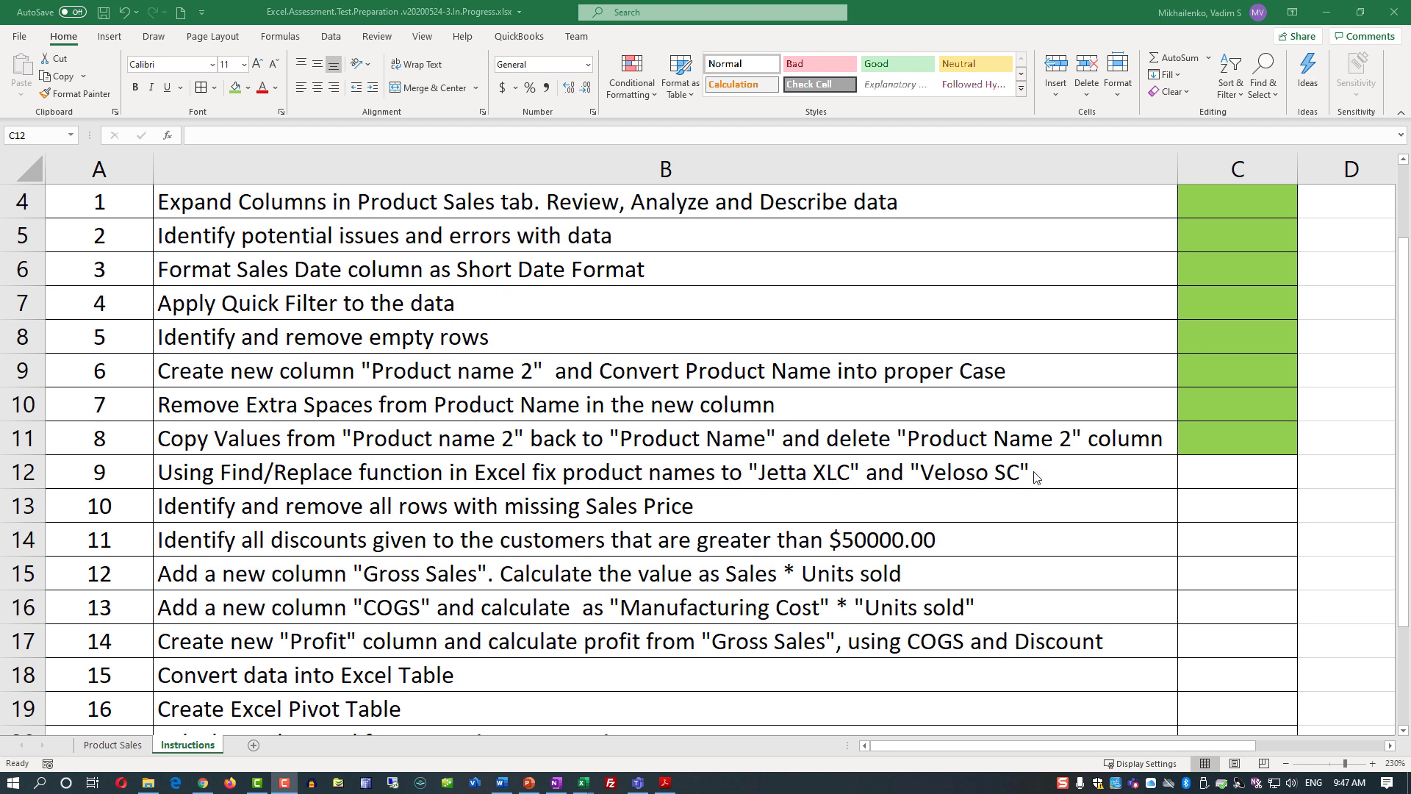
- Insert "to" before "fix product names" in question 9 (B12) and return to the Product Sales sheet
double_click(548, 472)
type("to")
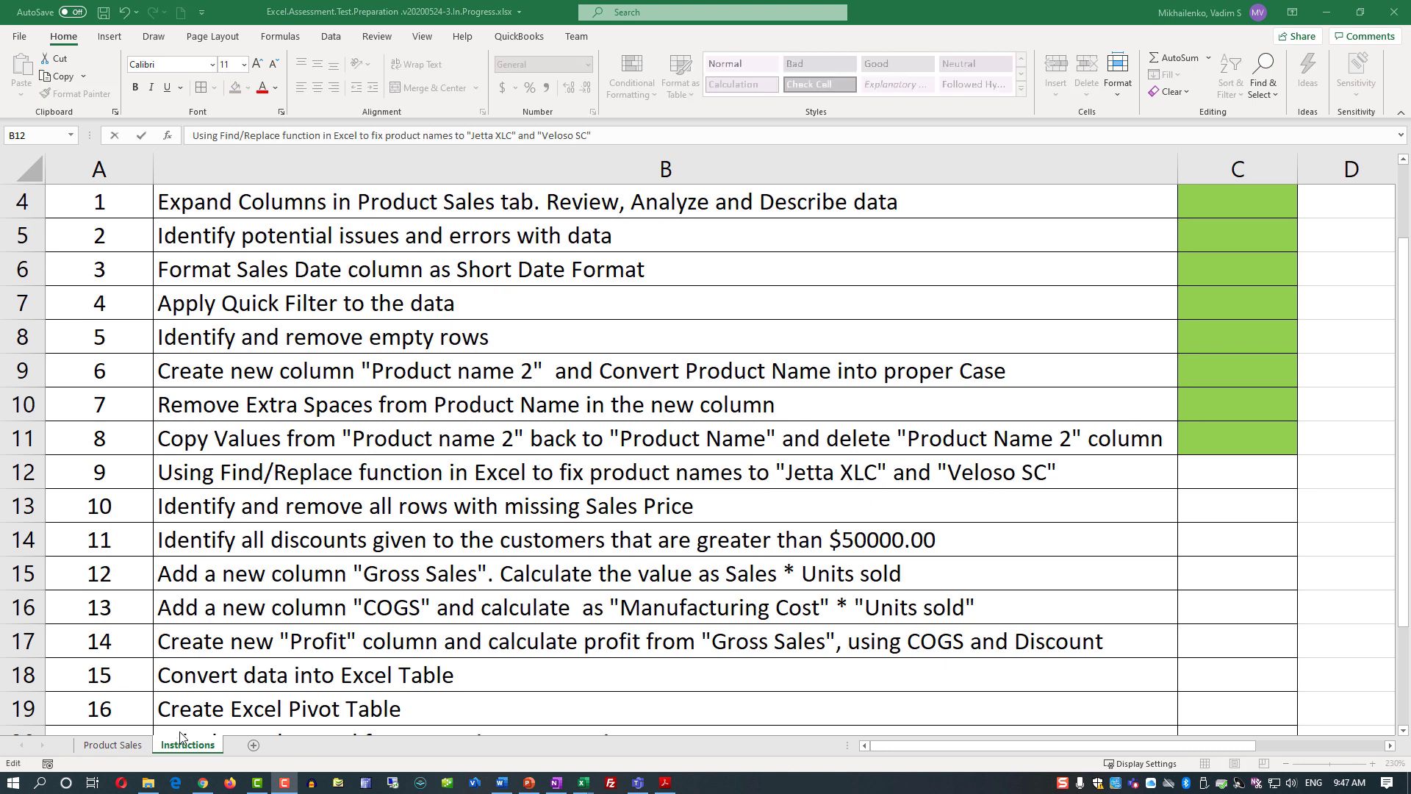
left_click(127, 745)
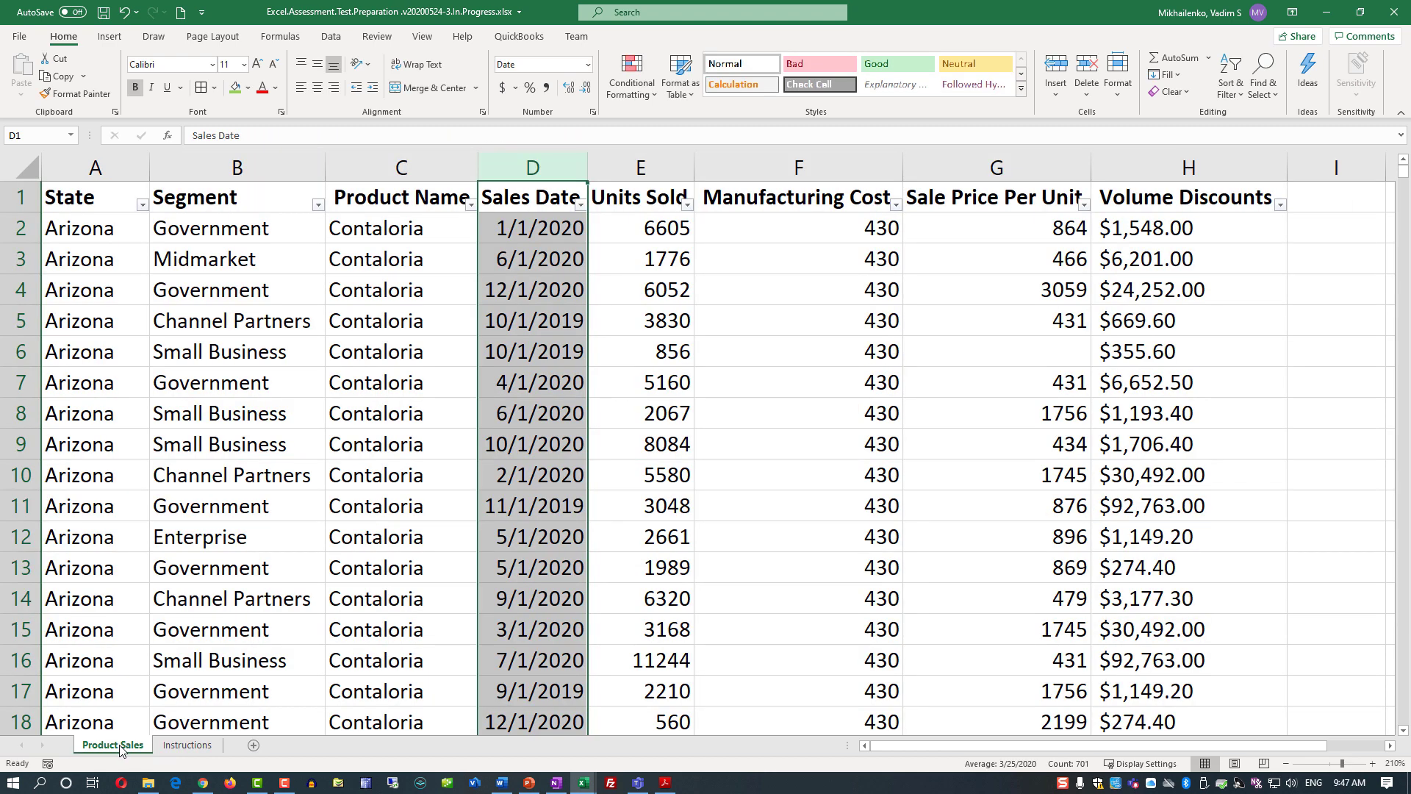
- Review the distinct product names and set up a replacement of Xlc with XLC, with entire-cell matching turned off
left_click(470, 206)
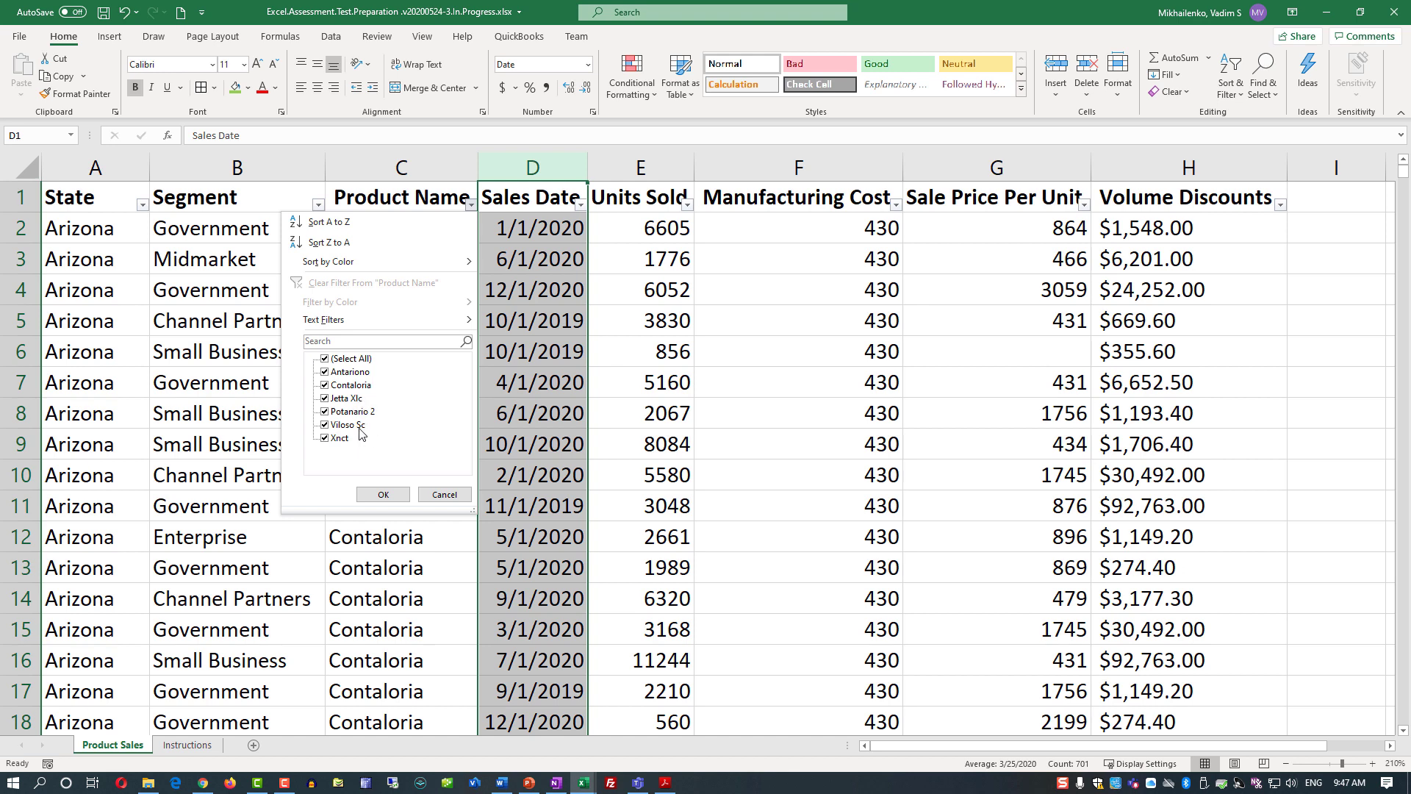
left_click(442, 495)
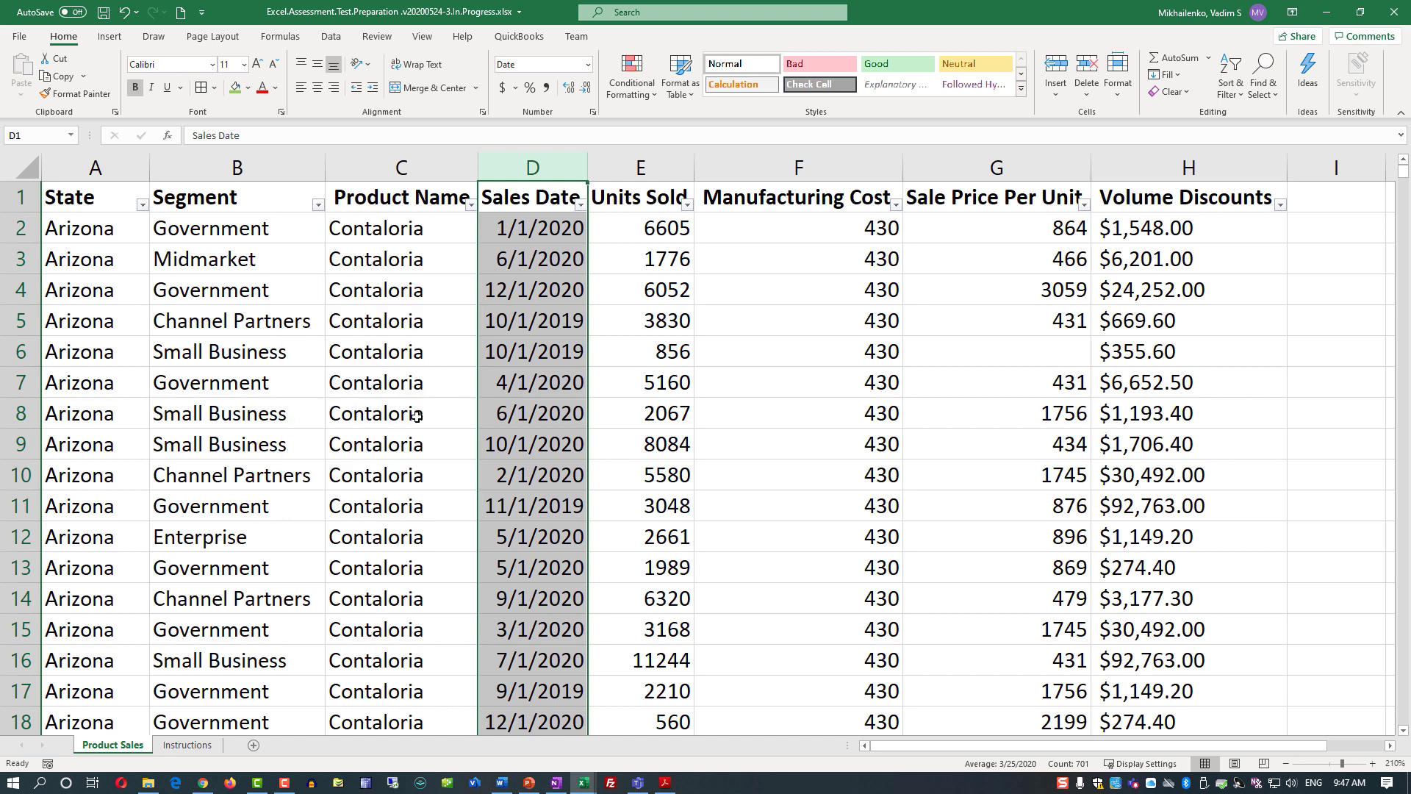
left_click(438, 227)
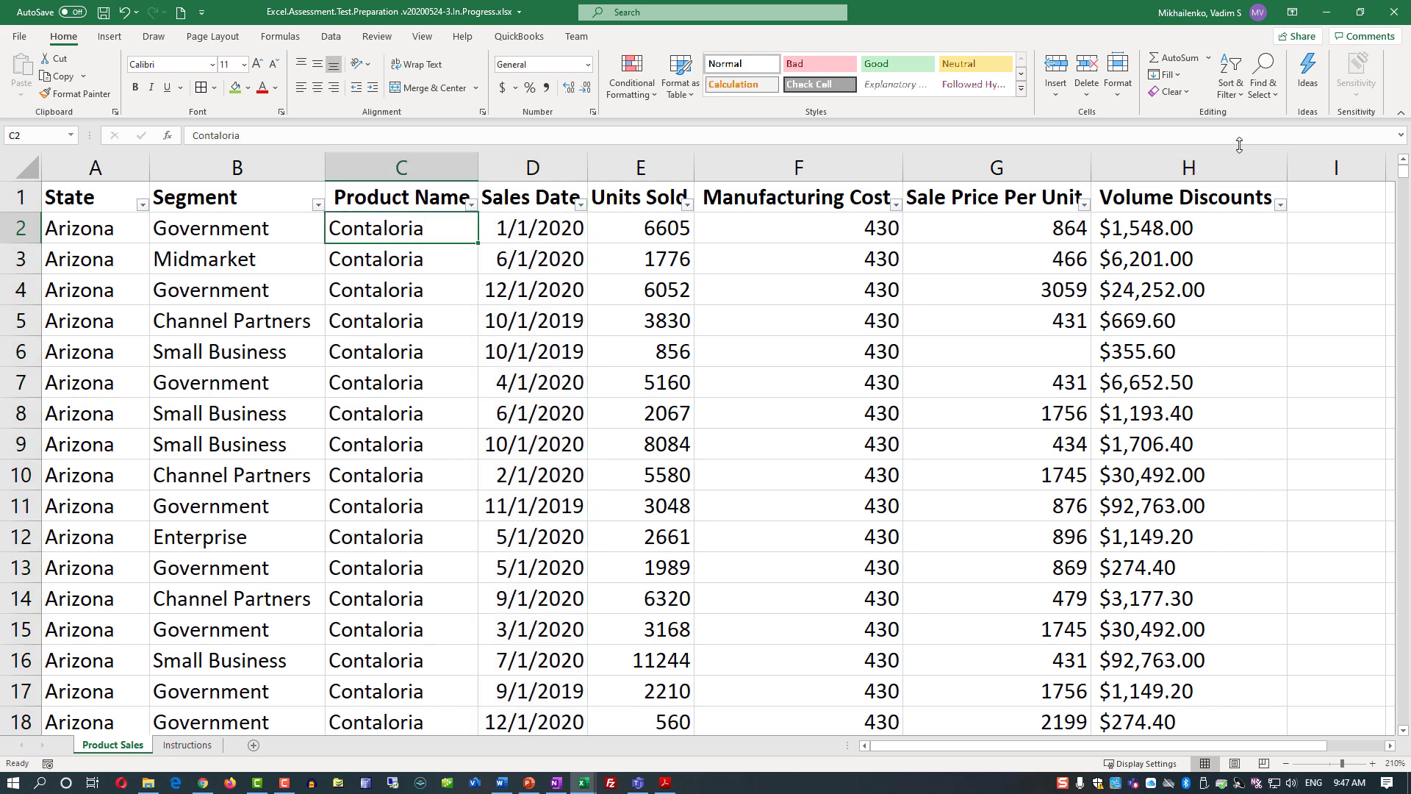
left_click(1274, 101)
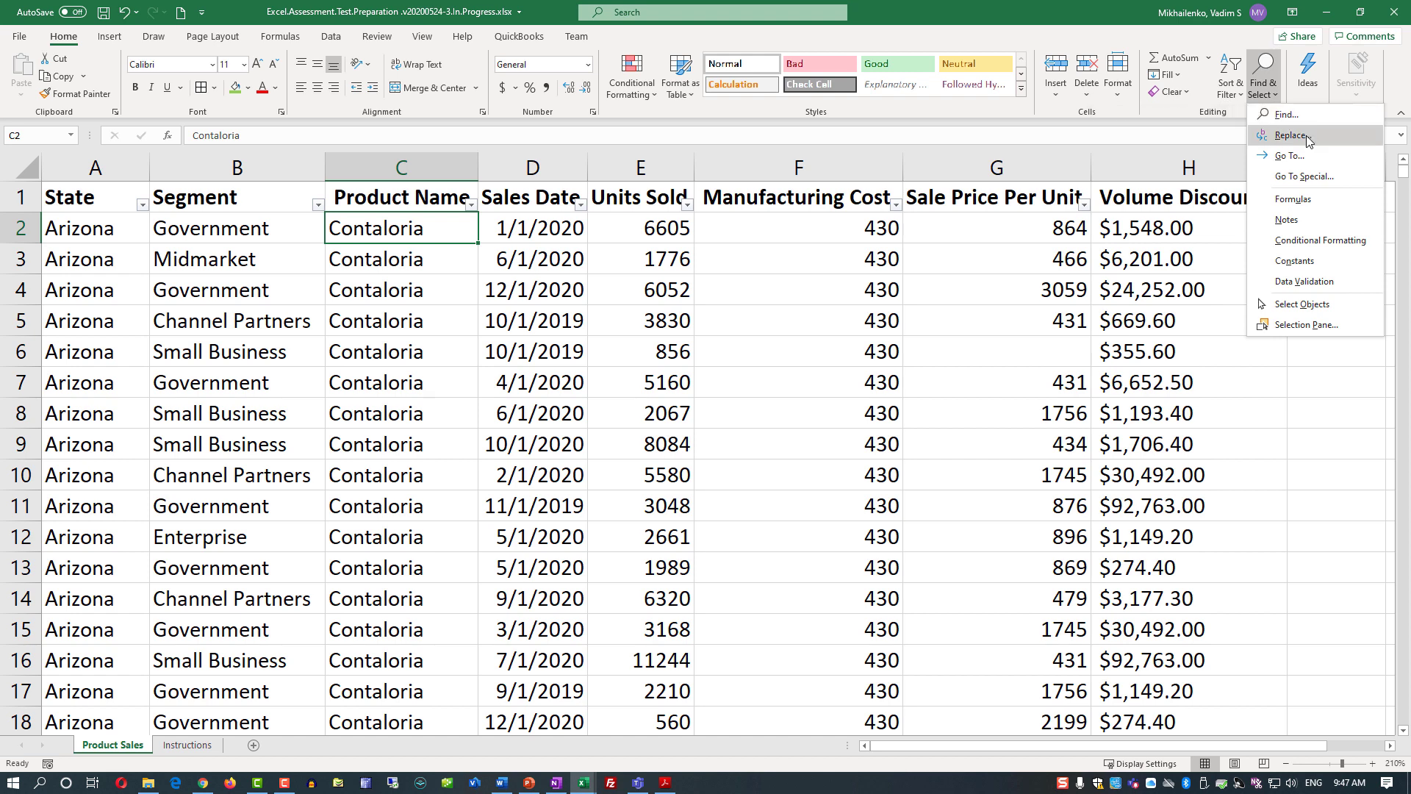
left_click(1307, 136)
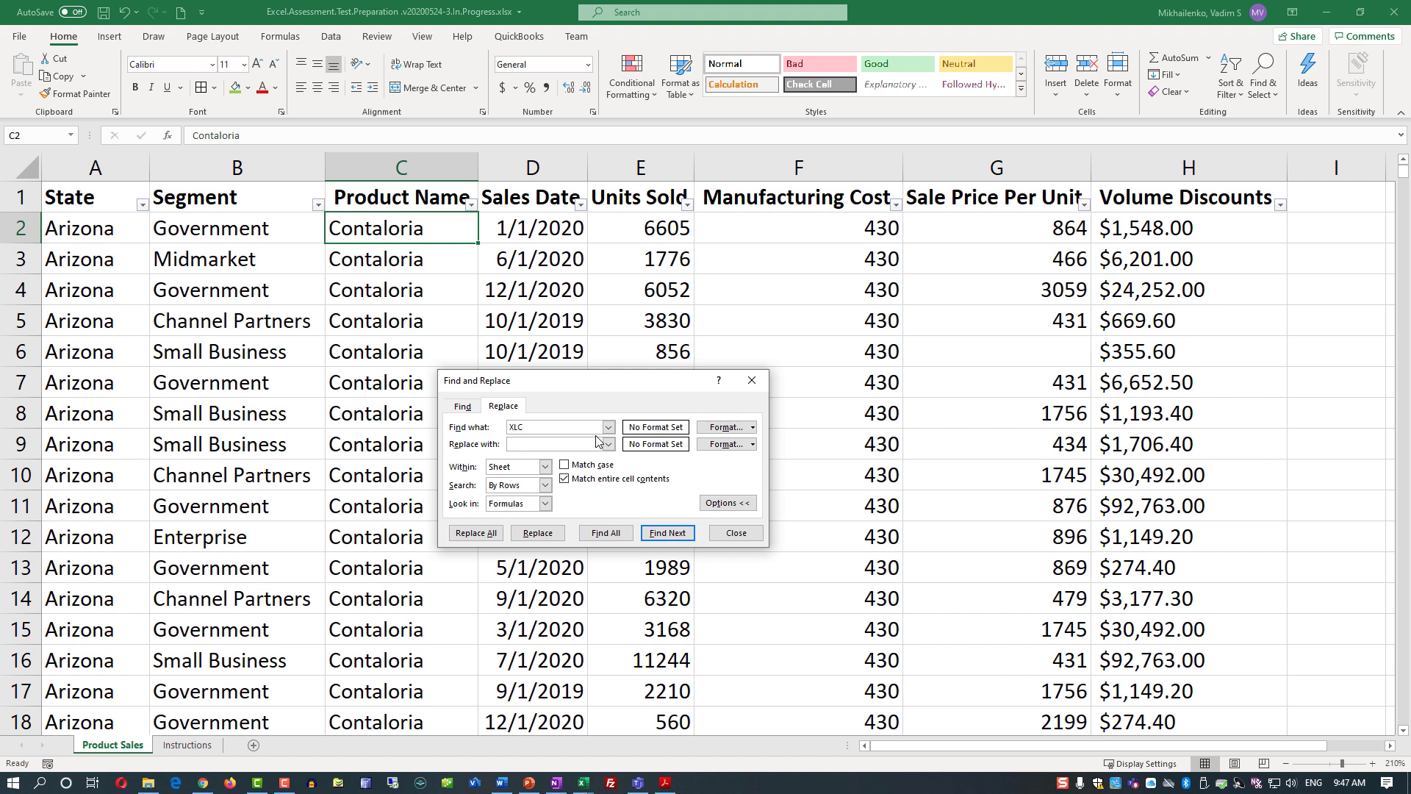
left_click(564, 479)
left_click(525, 430)
left_click(484, 534)
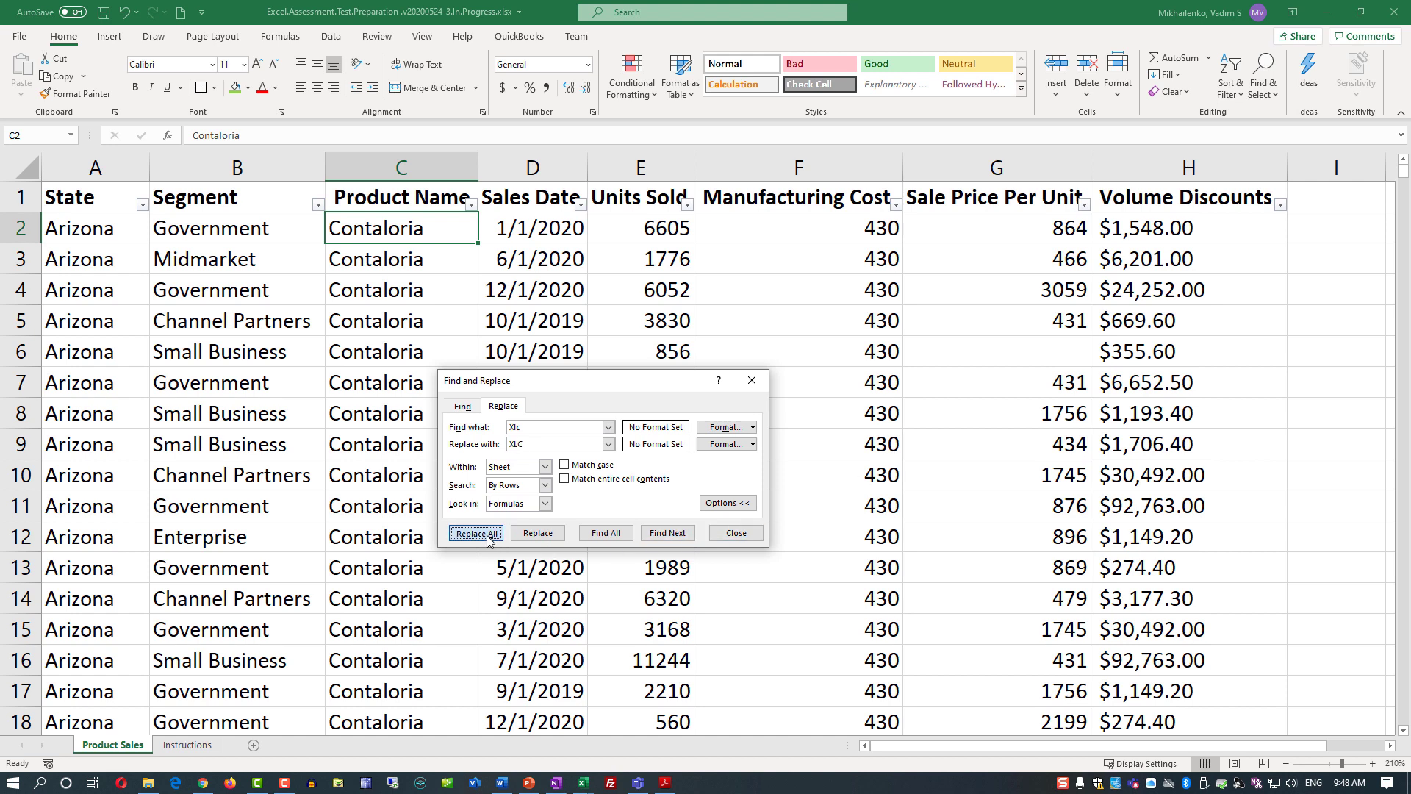
- Find the first Xlc, replace the matches in C95:C97 one by one with XLC, and replace all remaining matches at once
left_click(551, 535)
left_click(667, 533)
left_click(717, 535)
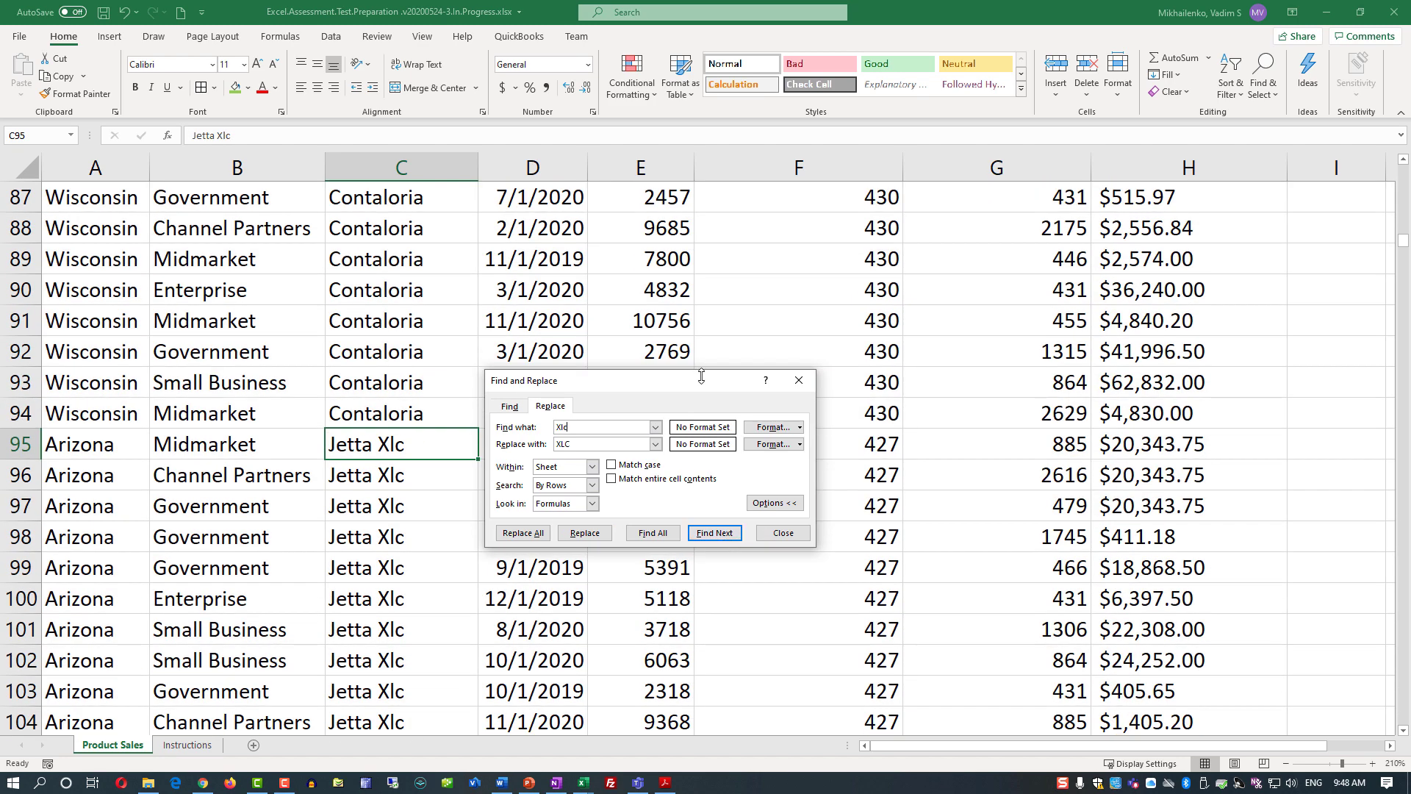
left_click(621, 506)
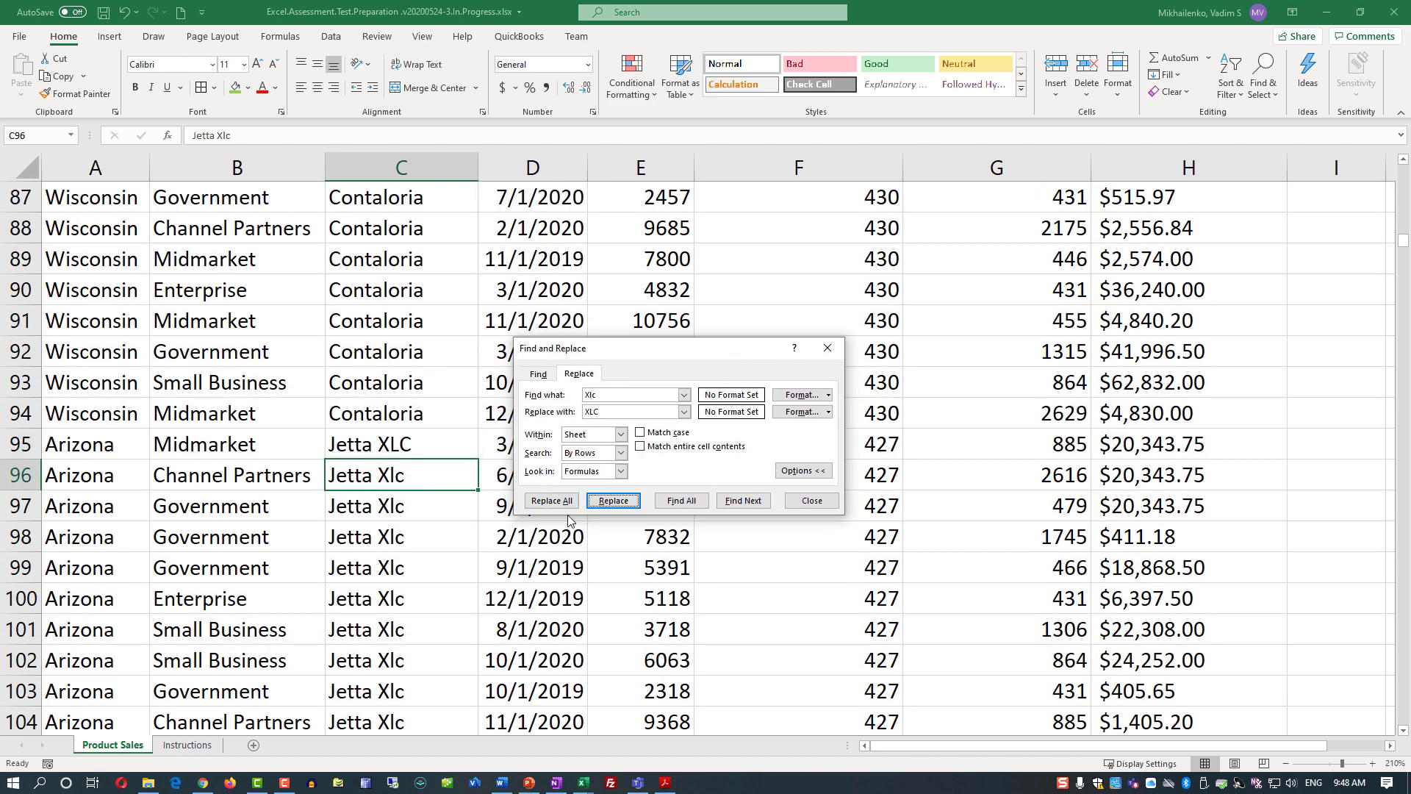
left_click(610, 506)
left_click(615, 503)
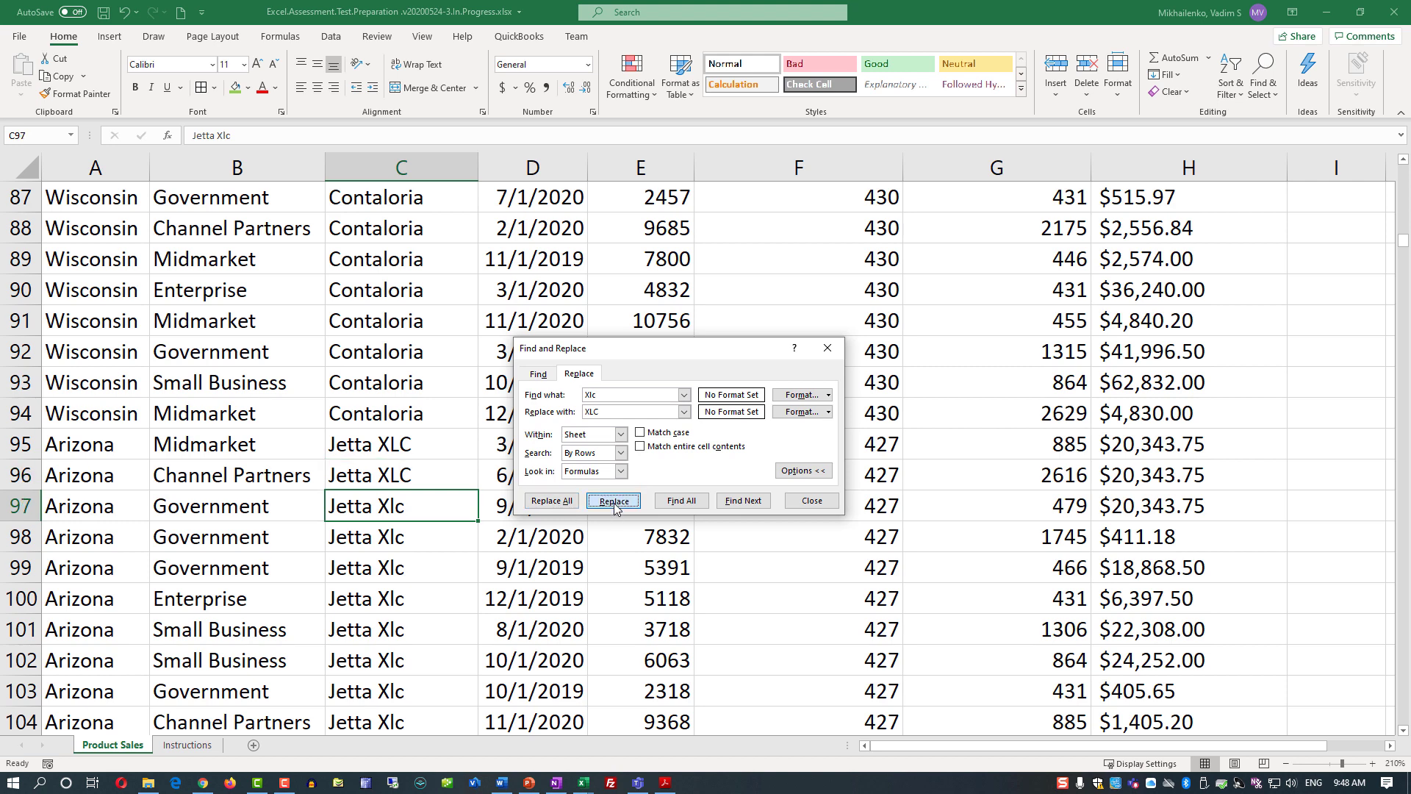
left_click(565, 502)
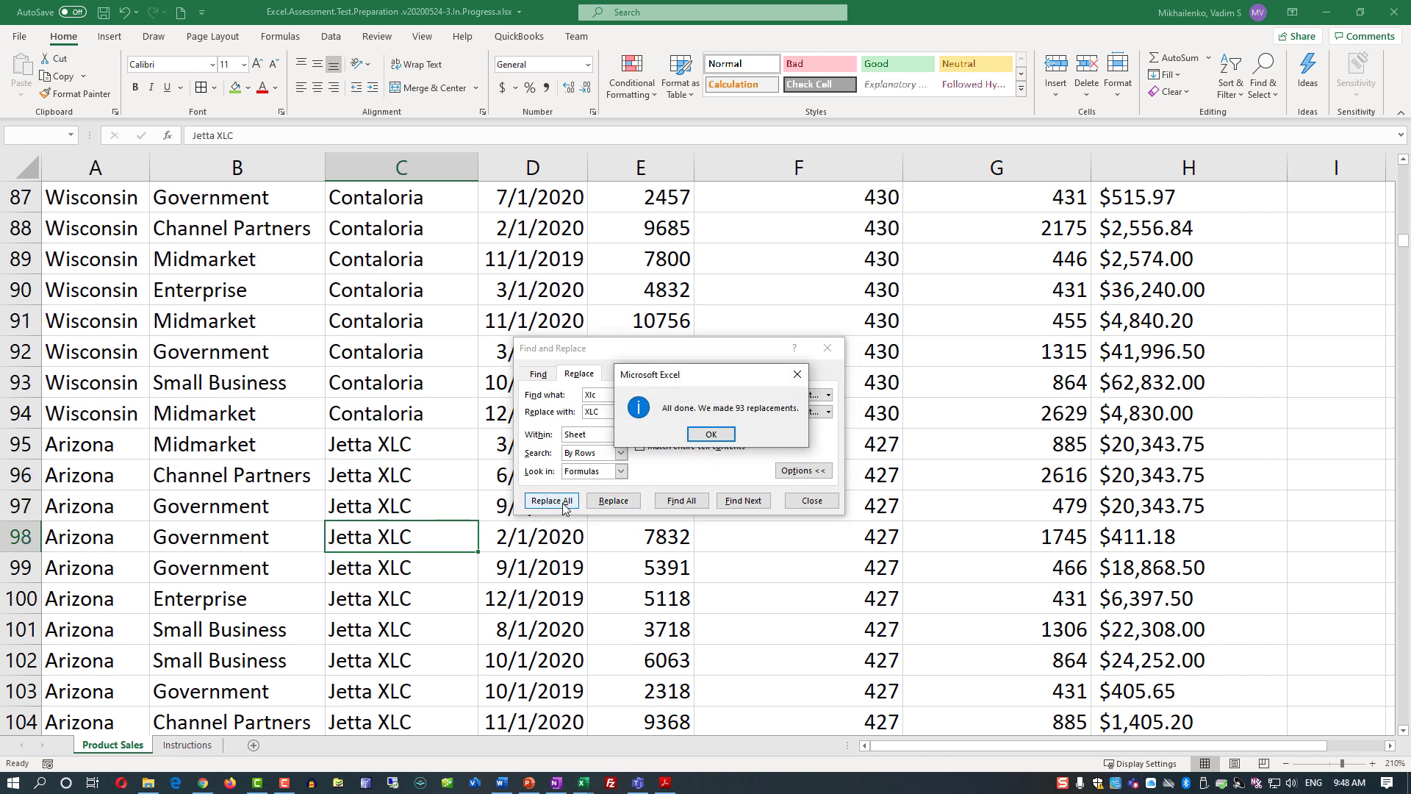
left_click(711, 433)
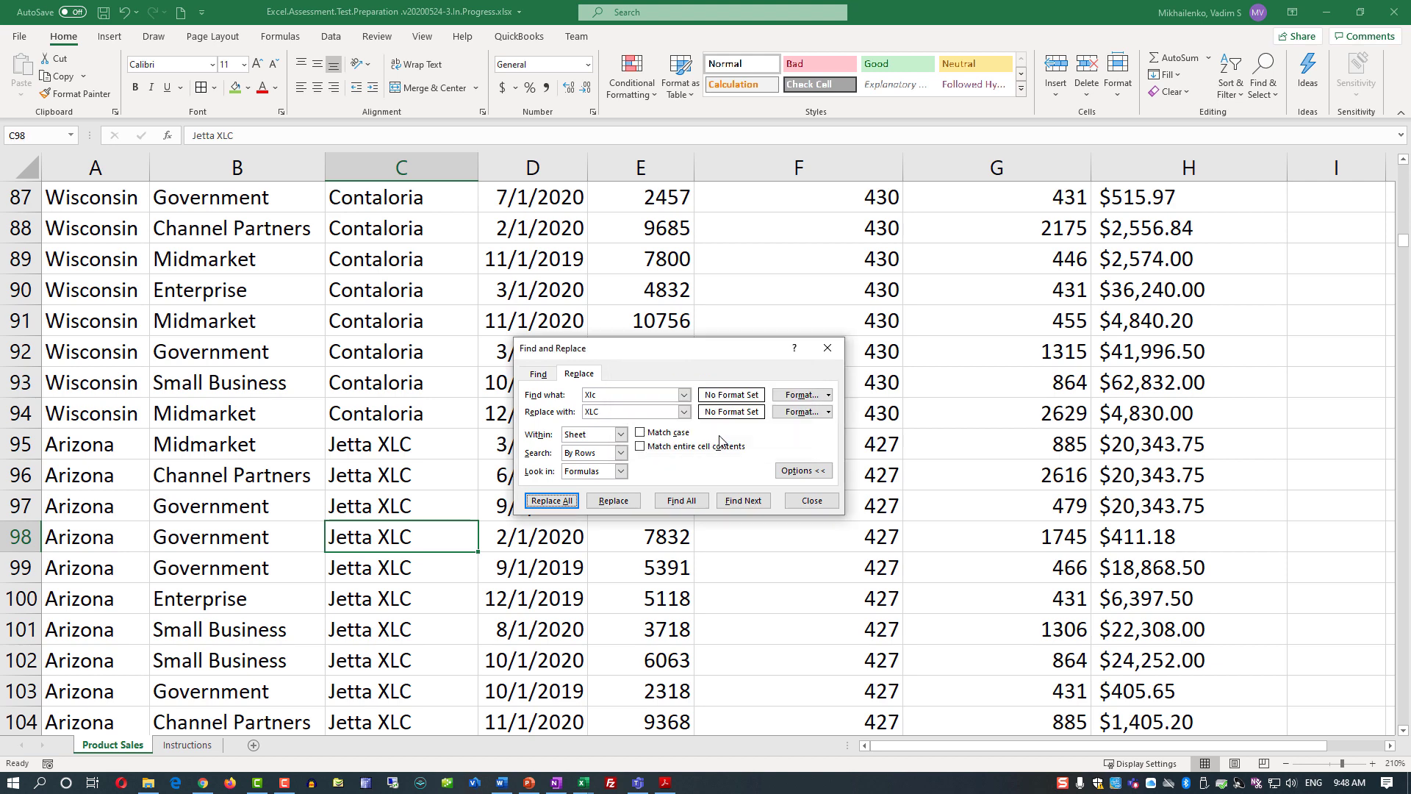
- Search the sheet for Sc with SC as the replacement text, and close Find and Replace
left_click(602, 396)
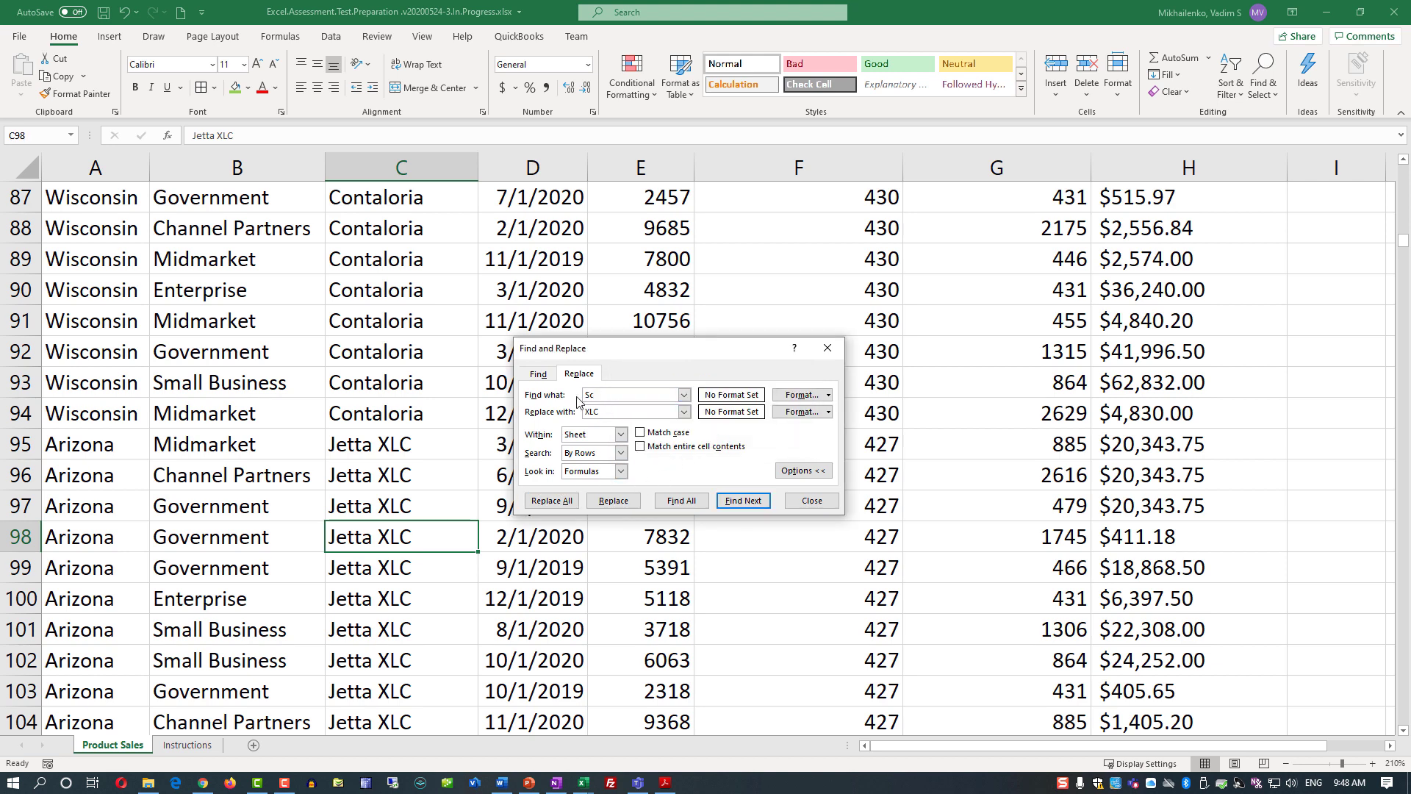
double_click(583, 411)
left_click(742, 501)
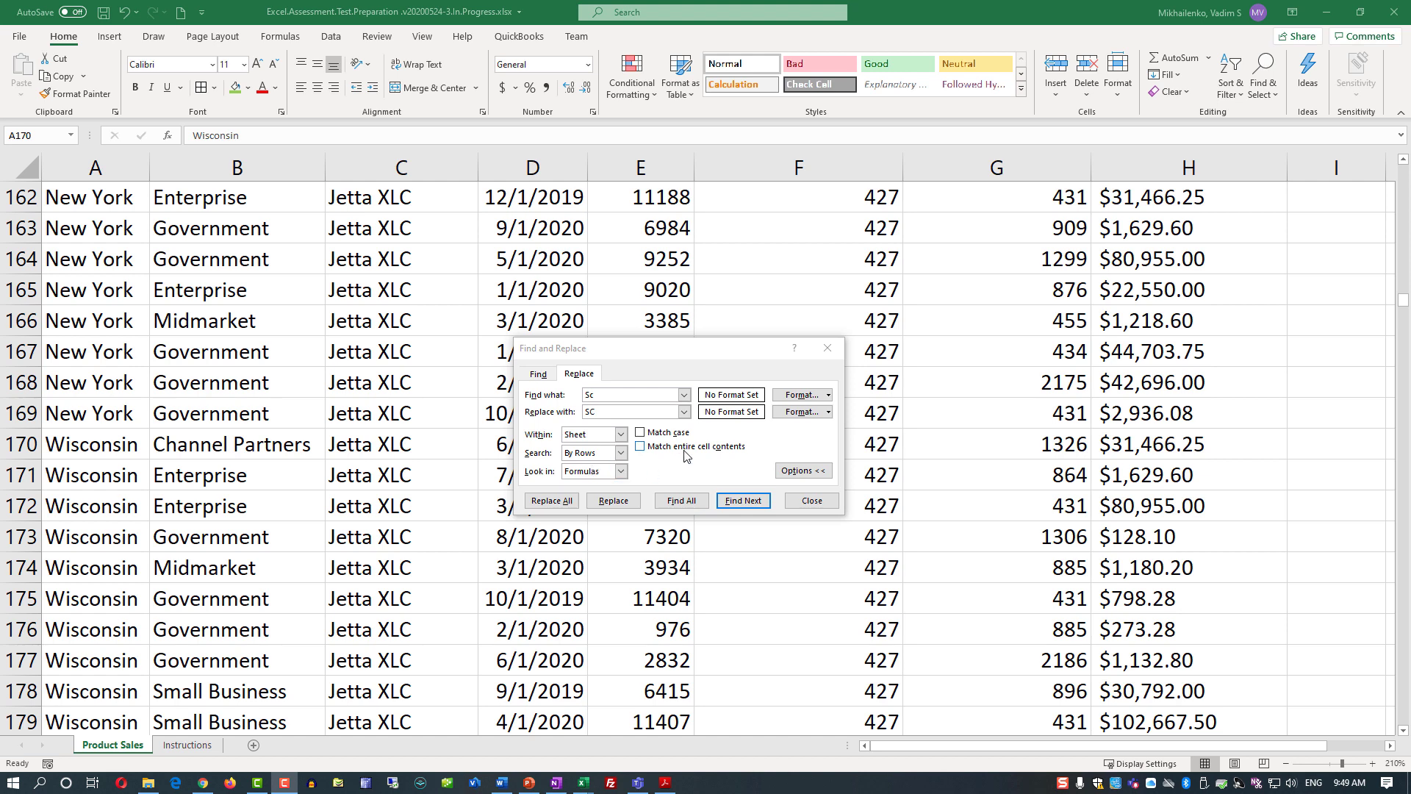
left_click(811, 502)
- Check the spelling of Veloso SC in question 9 on the Instructions sheet and return to the Product Sales sheet
left_click(189, 745)
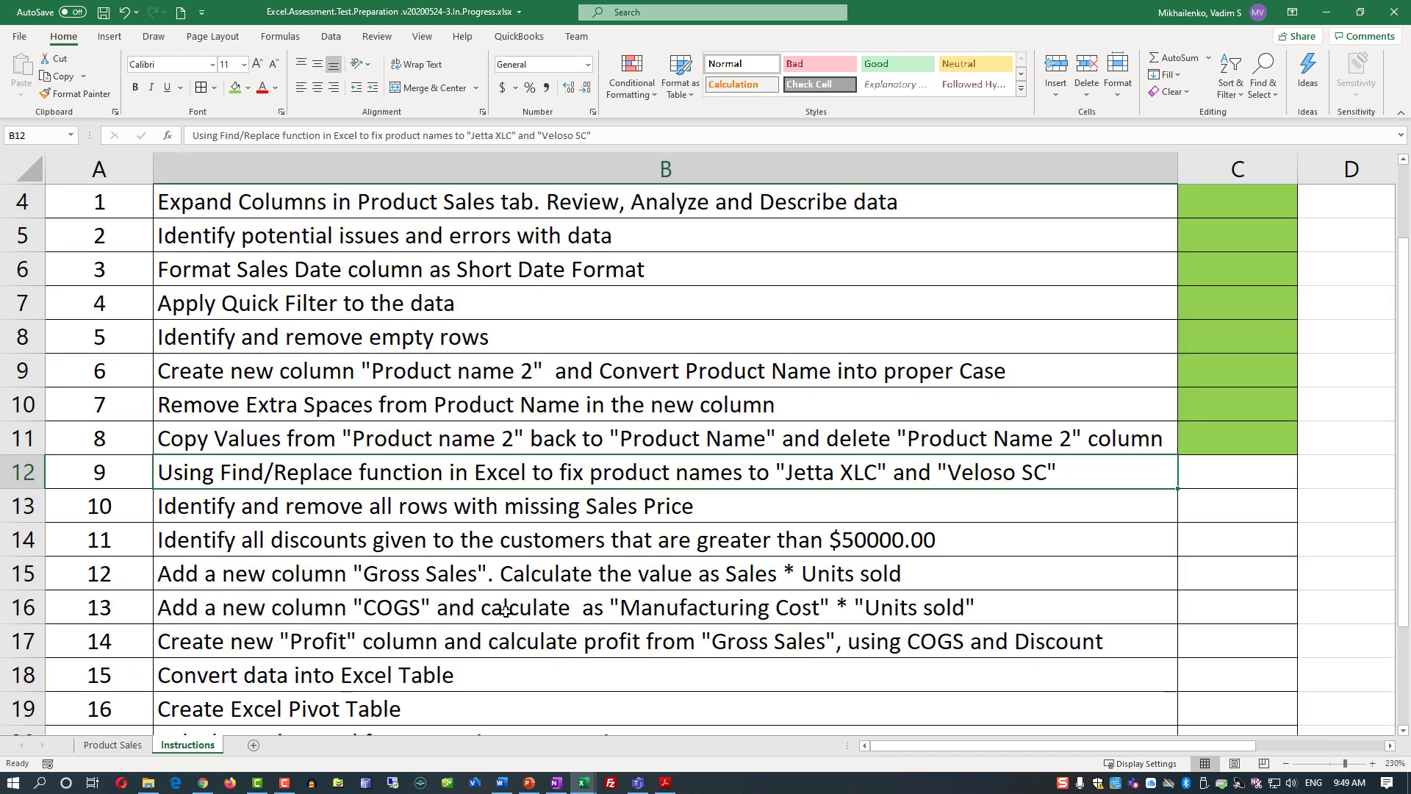
double_click(1018, 471)
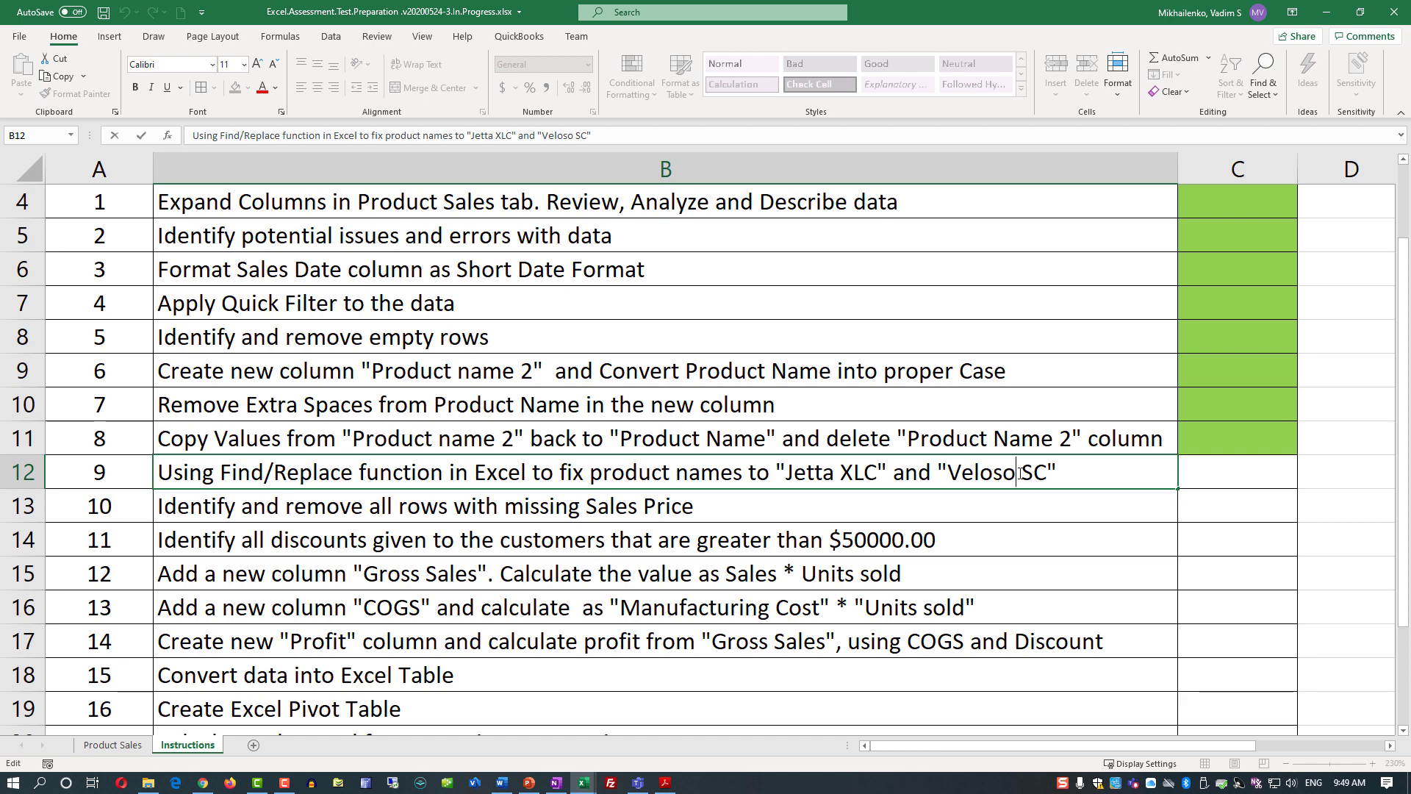
left_click(118, 747)
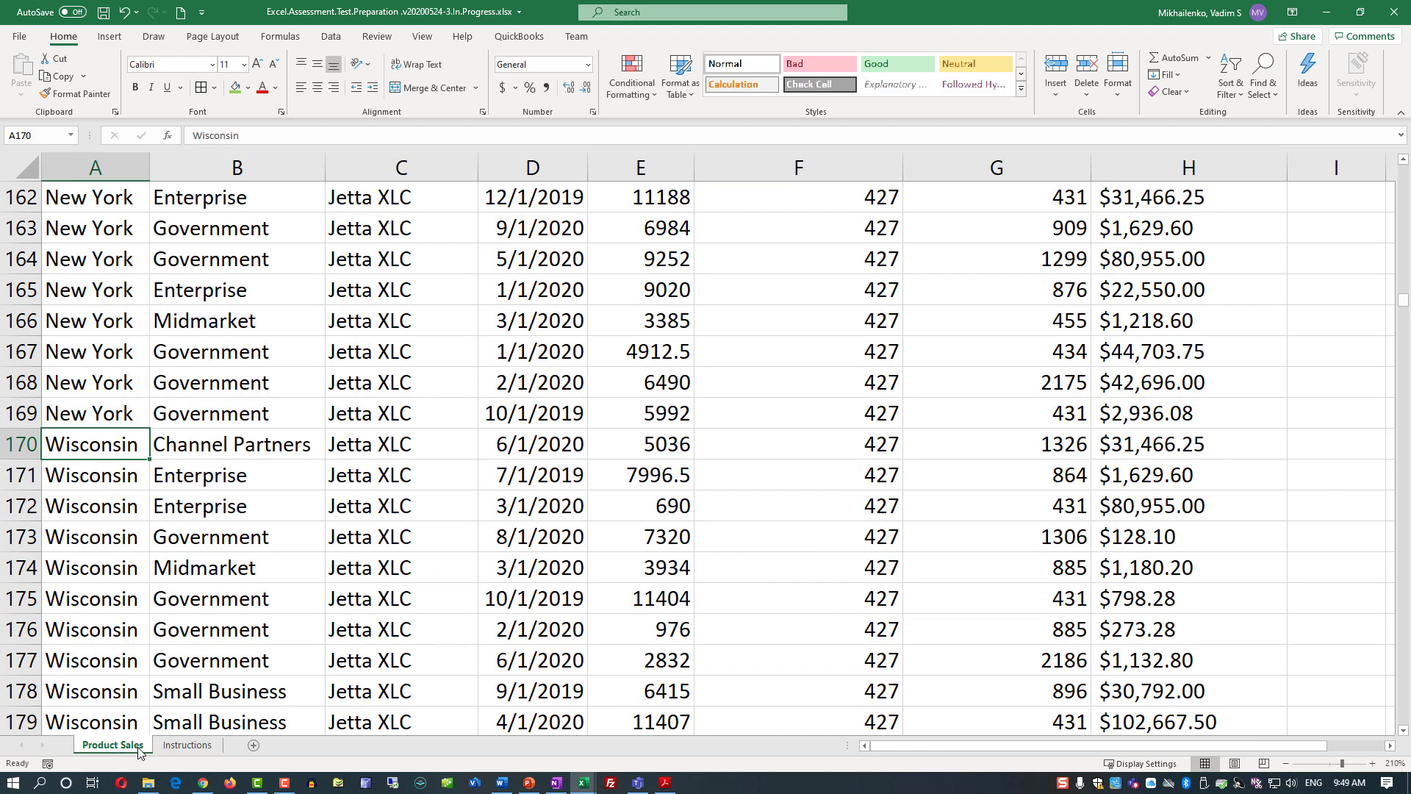
- Reopen the replacement of Sc with SC, find the first match, and replace the product names in C390 and C391 individually
left_click(1267, 100)
left_click(1293, 134)
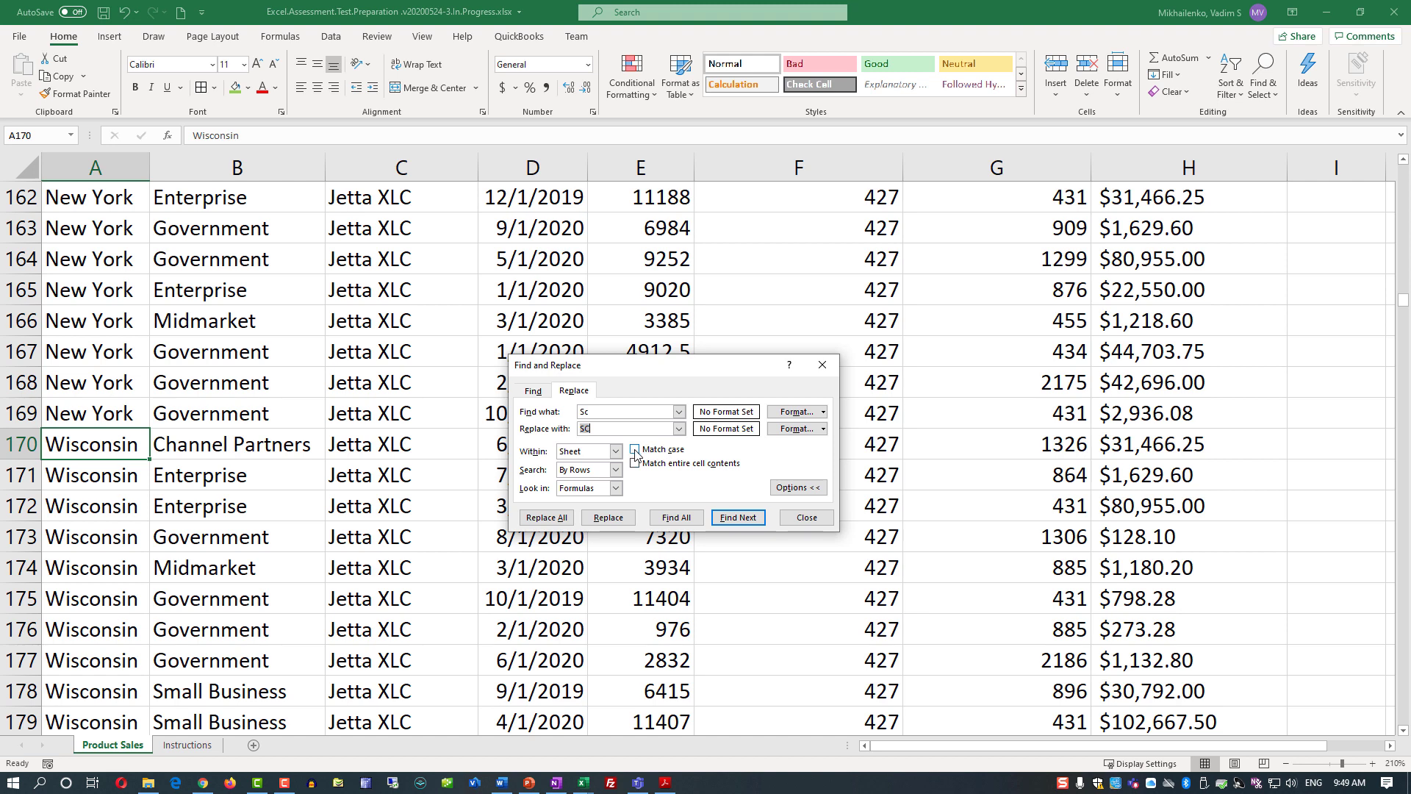
left_click(580, 412)
double_click(580, 429)
left_click(729, 518)
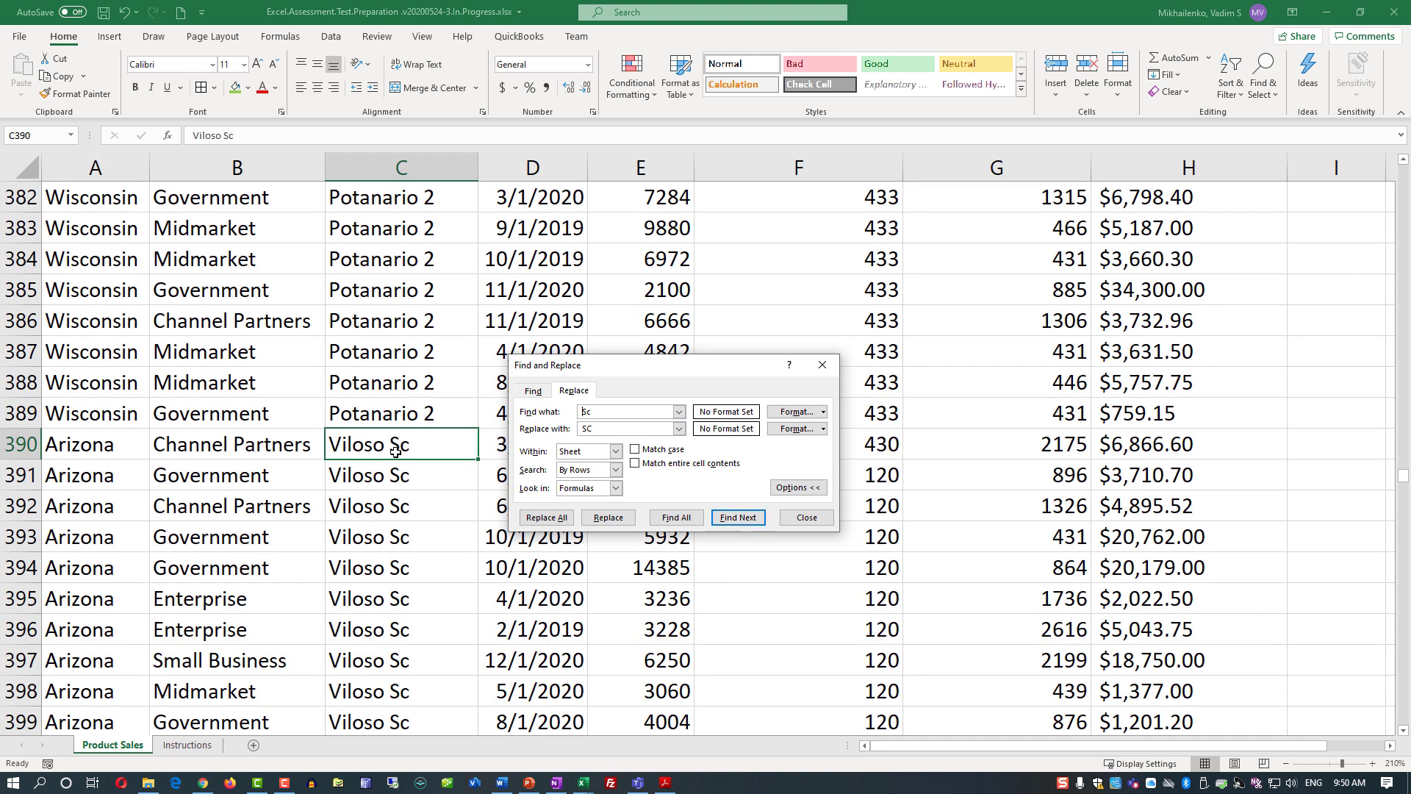
left_click(608, 518)
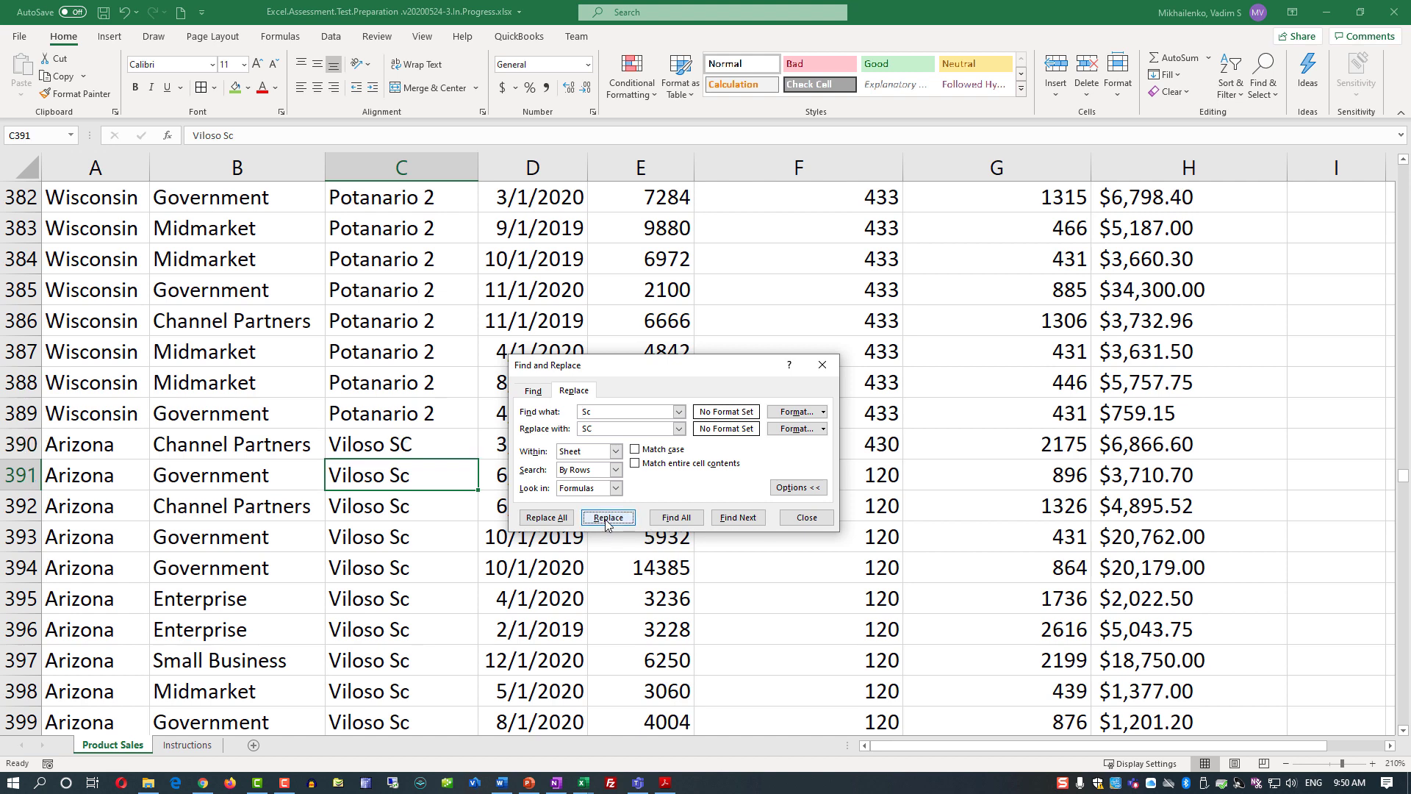
left_click(607, 518)
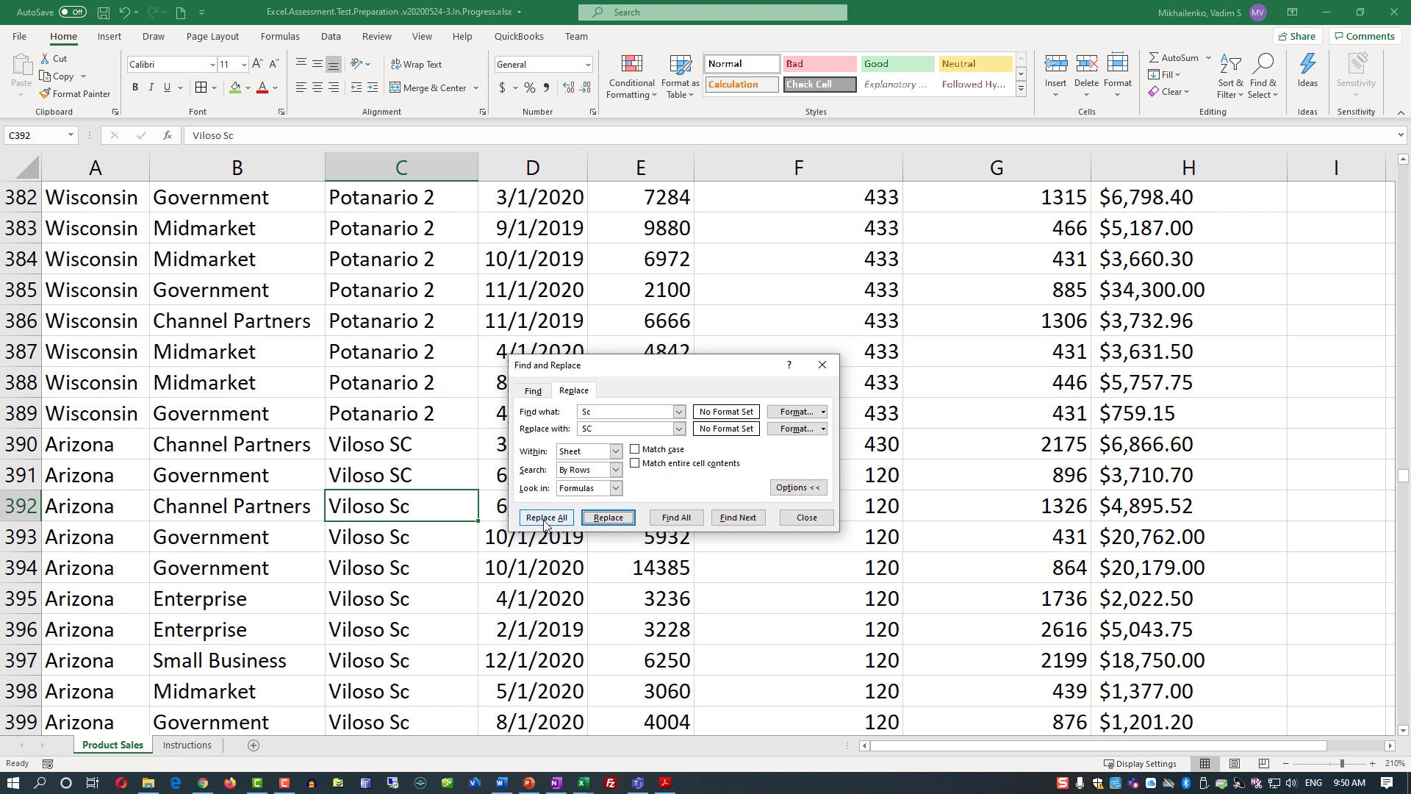
- Turn on case matching for the Sc to SC replacement, find the next match, and replace the product names in C393 and C394
left_click(584, 411)
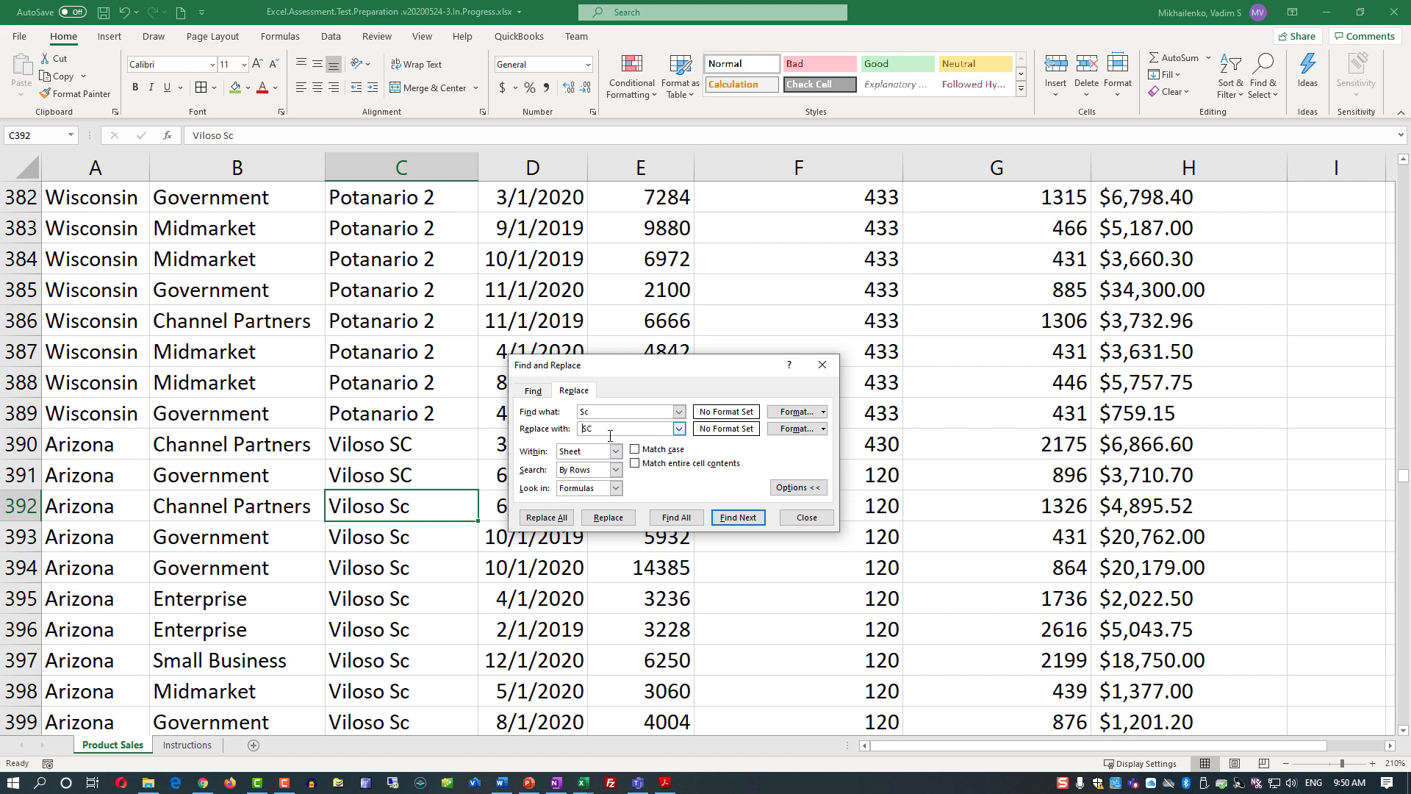
left_click(635, 450)
left_click(737, 518)
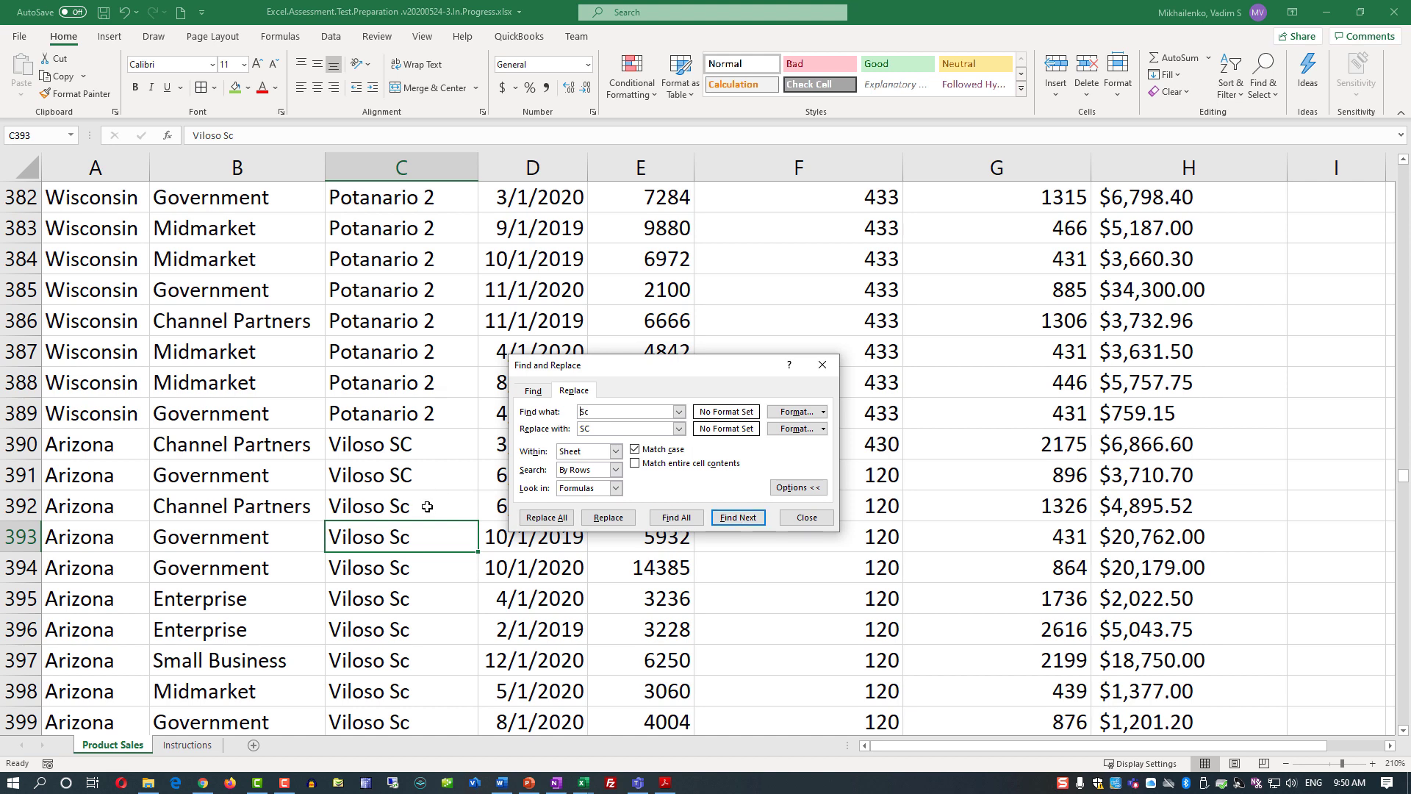
left_click(607, 519)
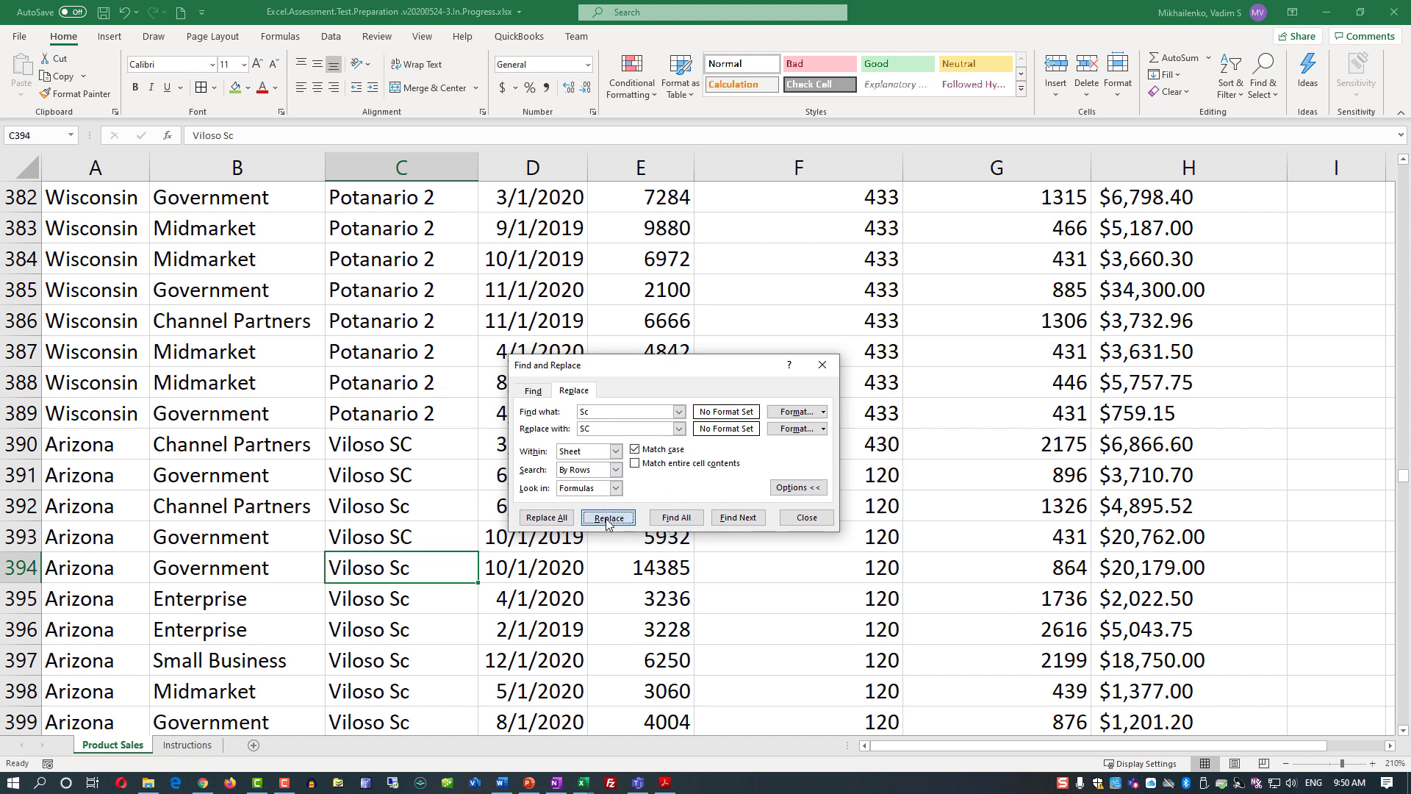
left_click(607, 519)
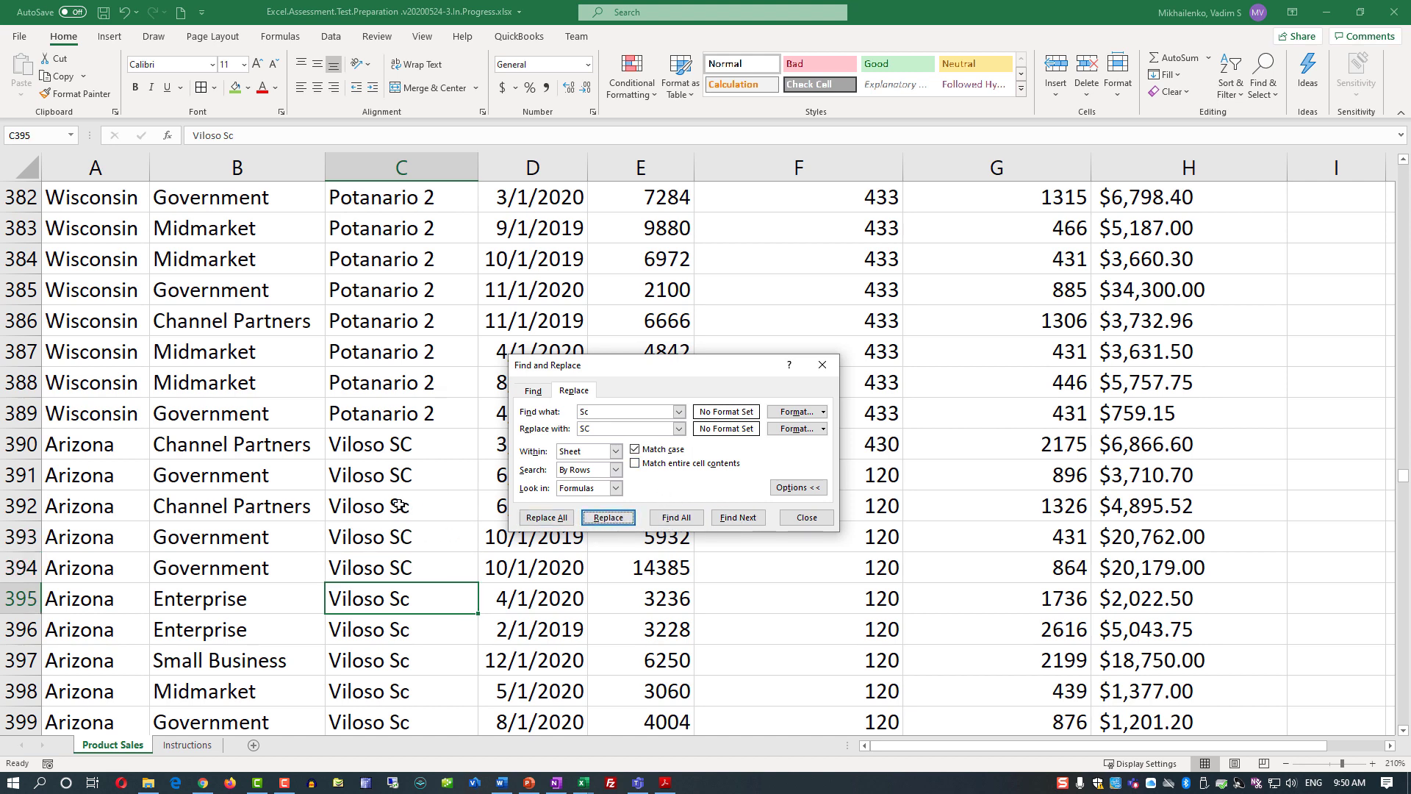
- Replace all remaining case-matched Sc entries with SC at once, and close Find and Replace
left_click(402, 510)
left_click(617, 519)
left_click(550, 519)
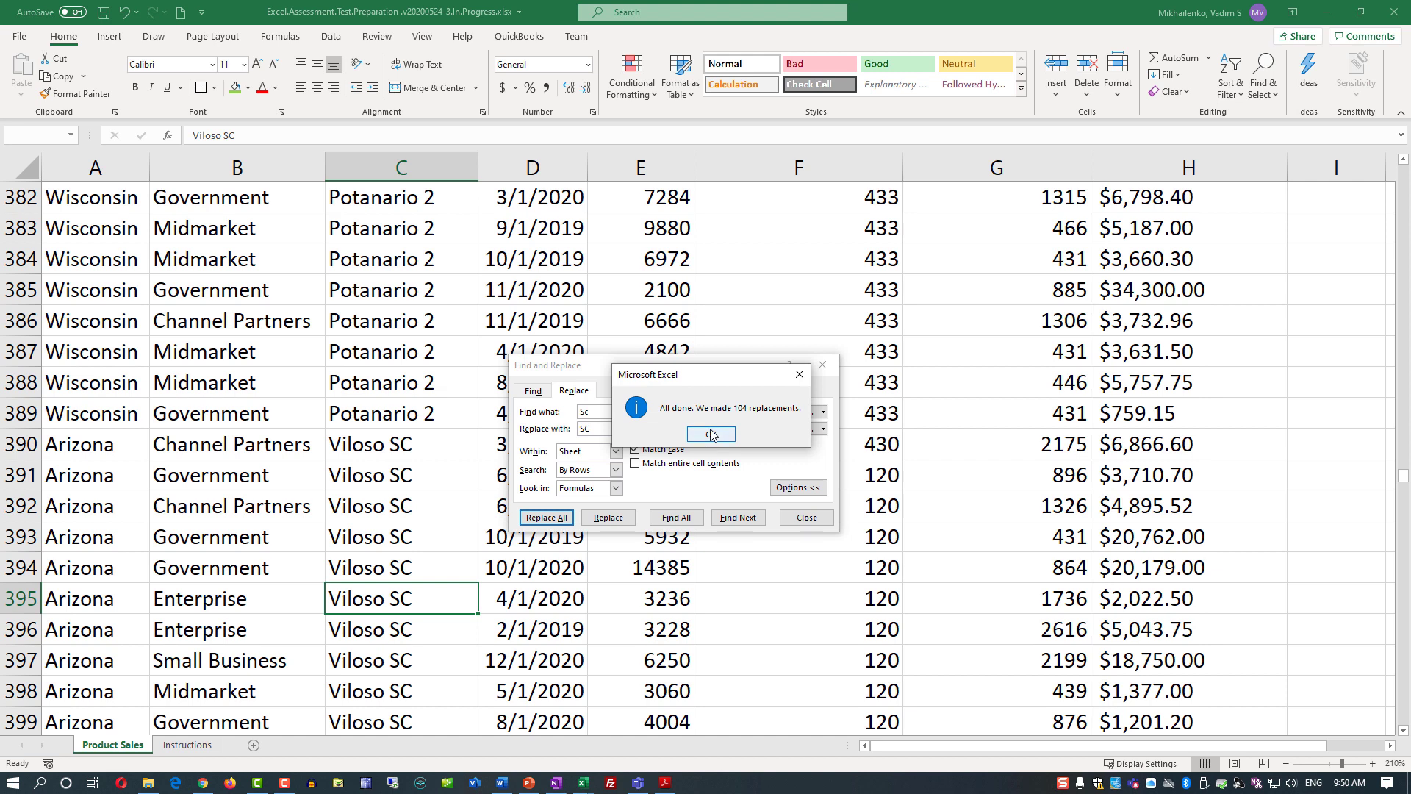
left_click(712, 435)
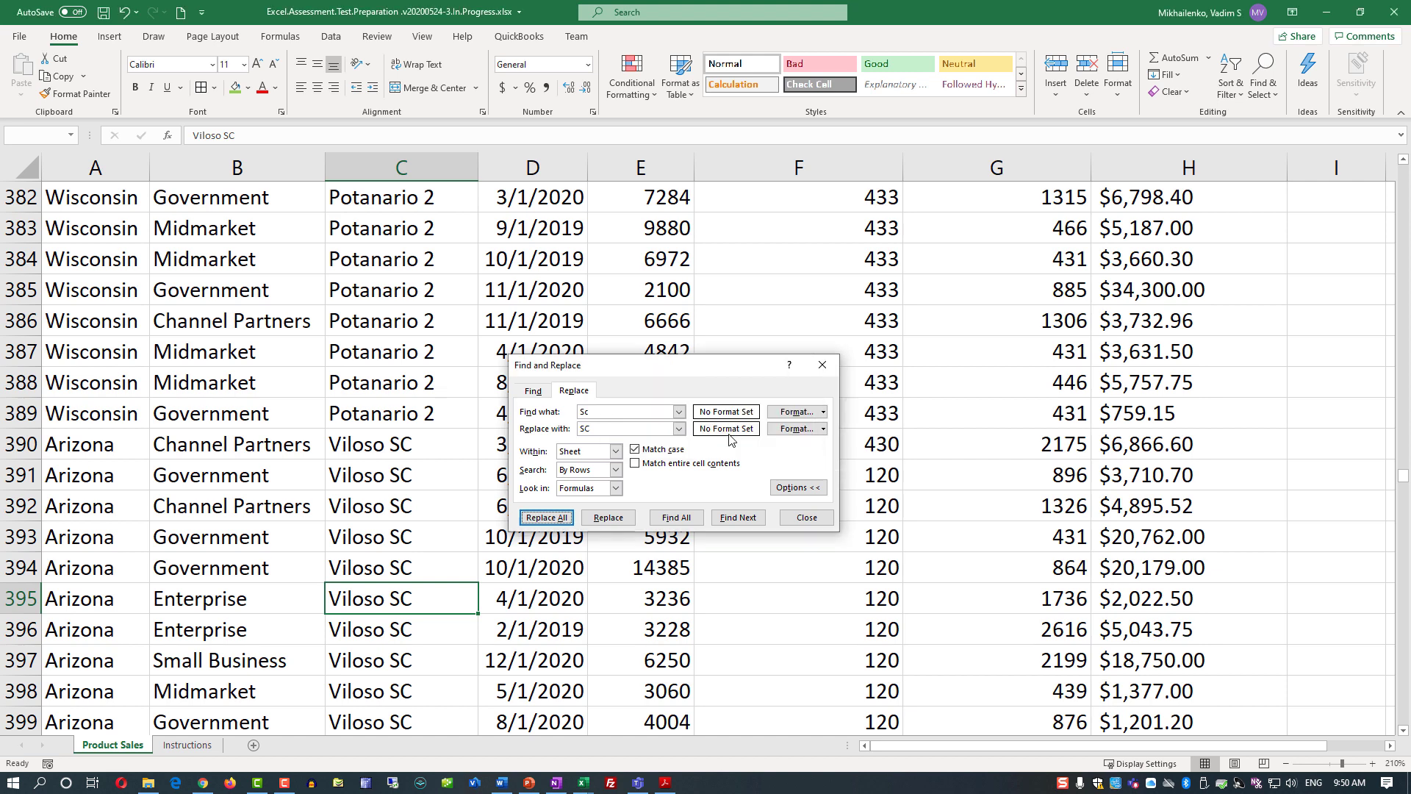
left_click(808, 518)
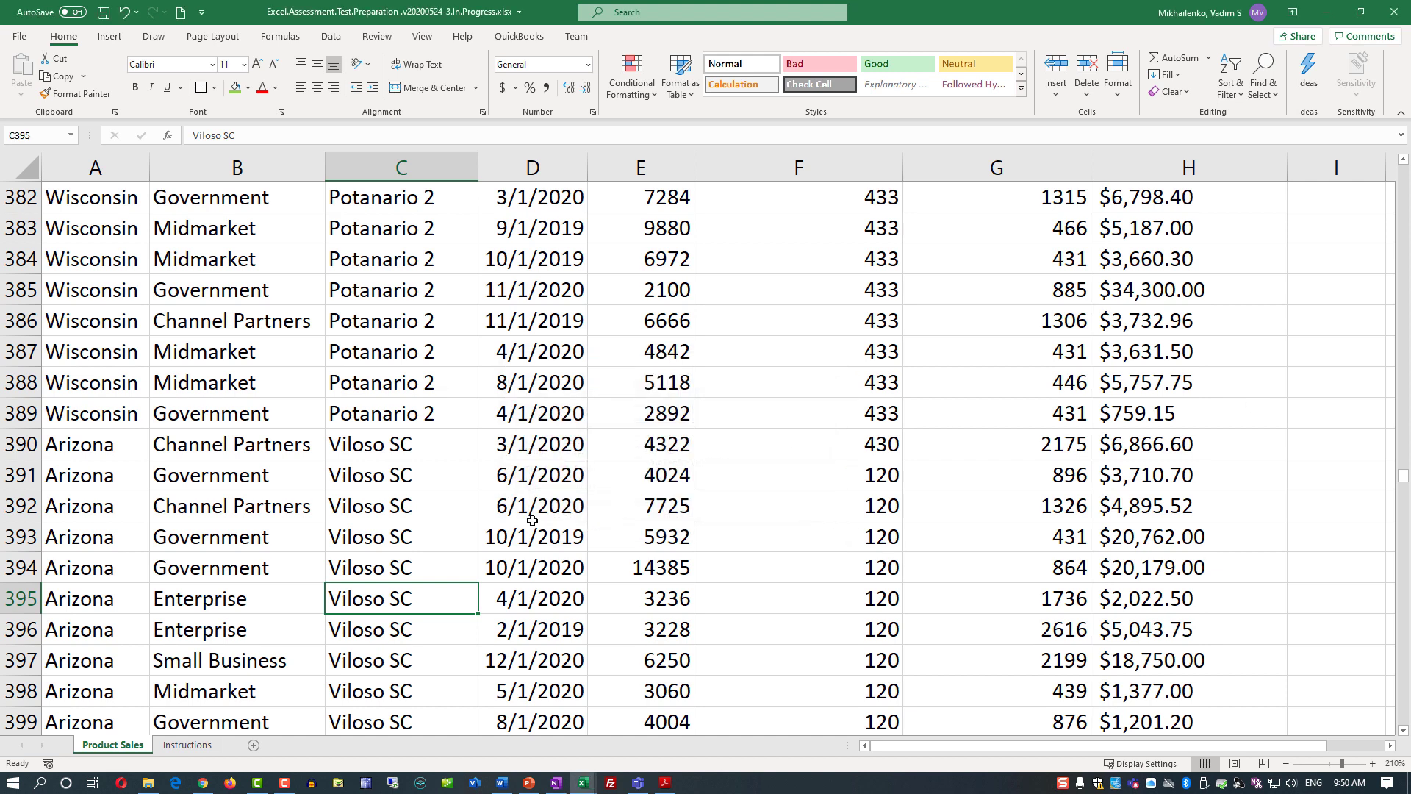
- Mark question 9 as done by filling cell C12 on the Instructions sheet with light green
left_click(187, 746)
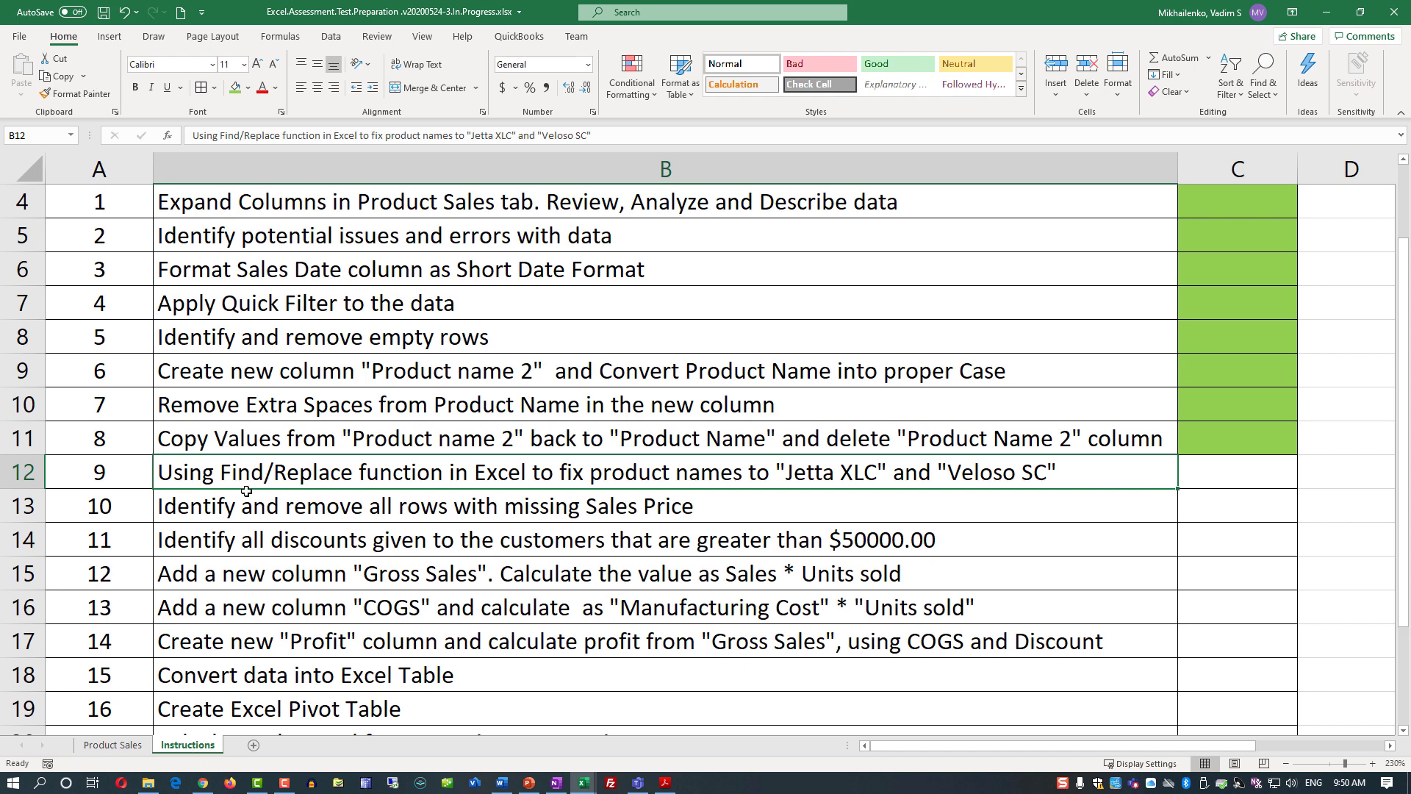
left_click(1207, 477)
left_click(236, 87)
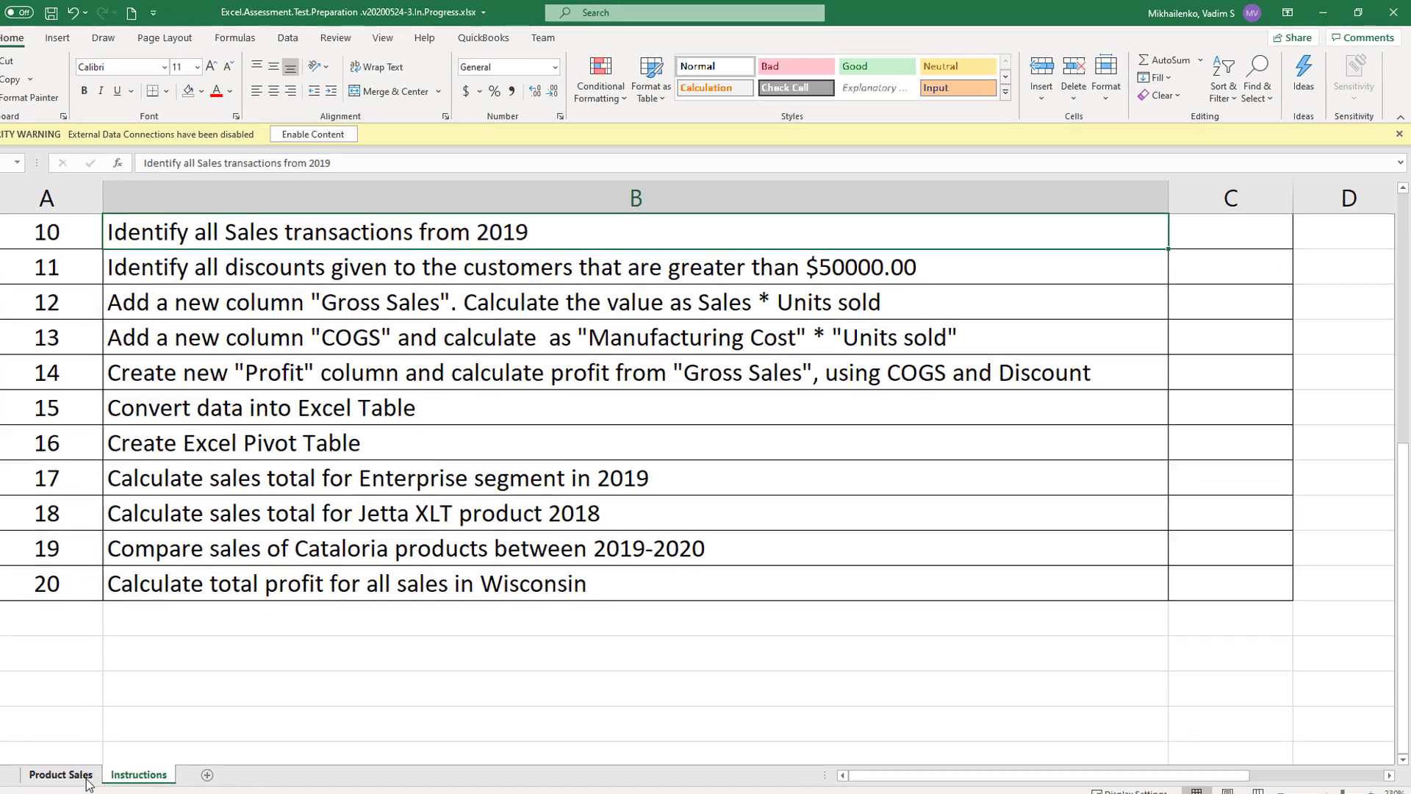
- Filter the Sales Date column on the Product Sales sheet to show only 2019 transactions
left_click(85, 777)
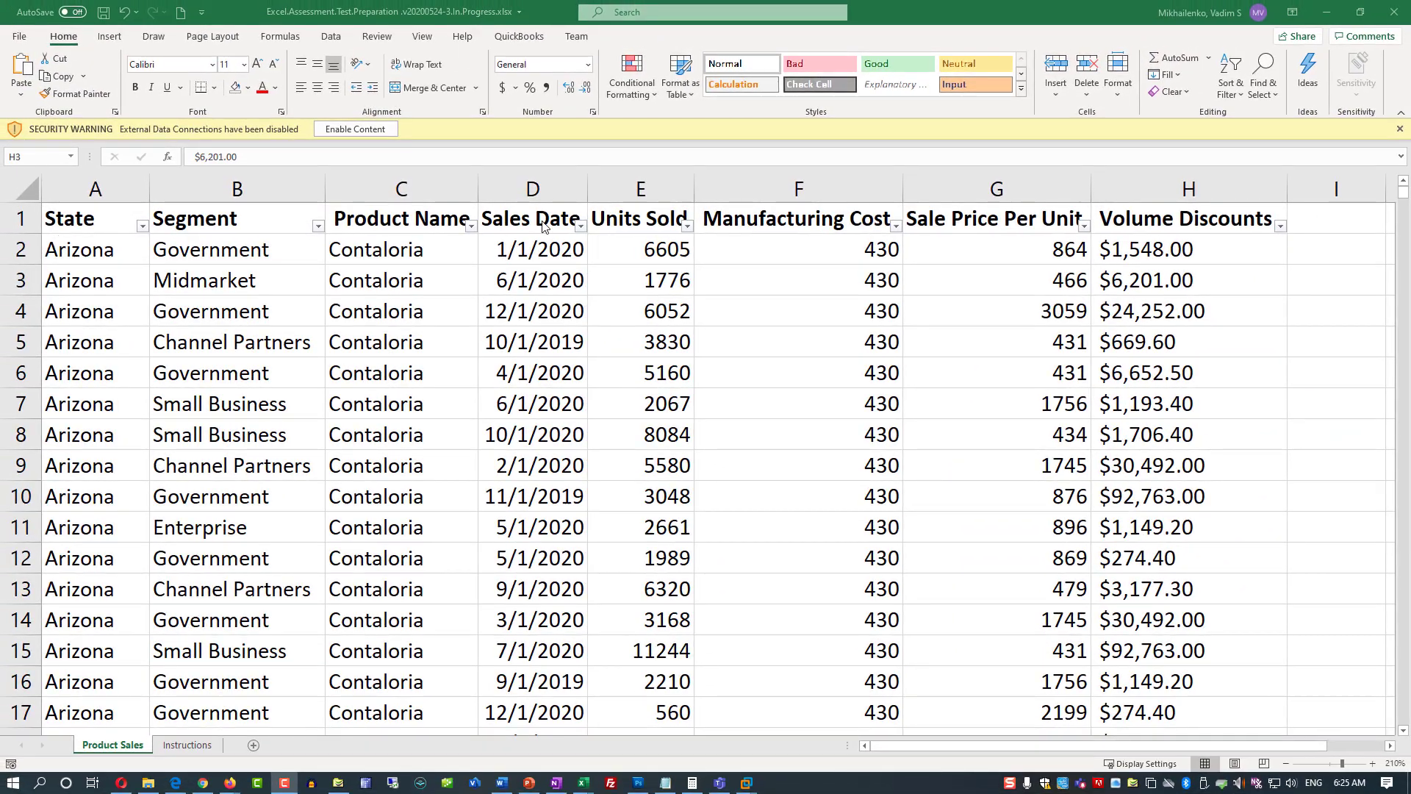
left_click(581, 226)
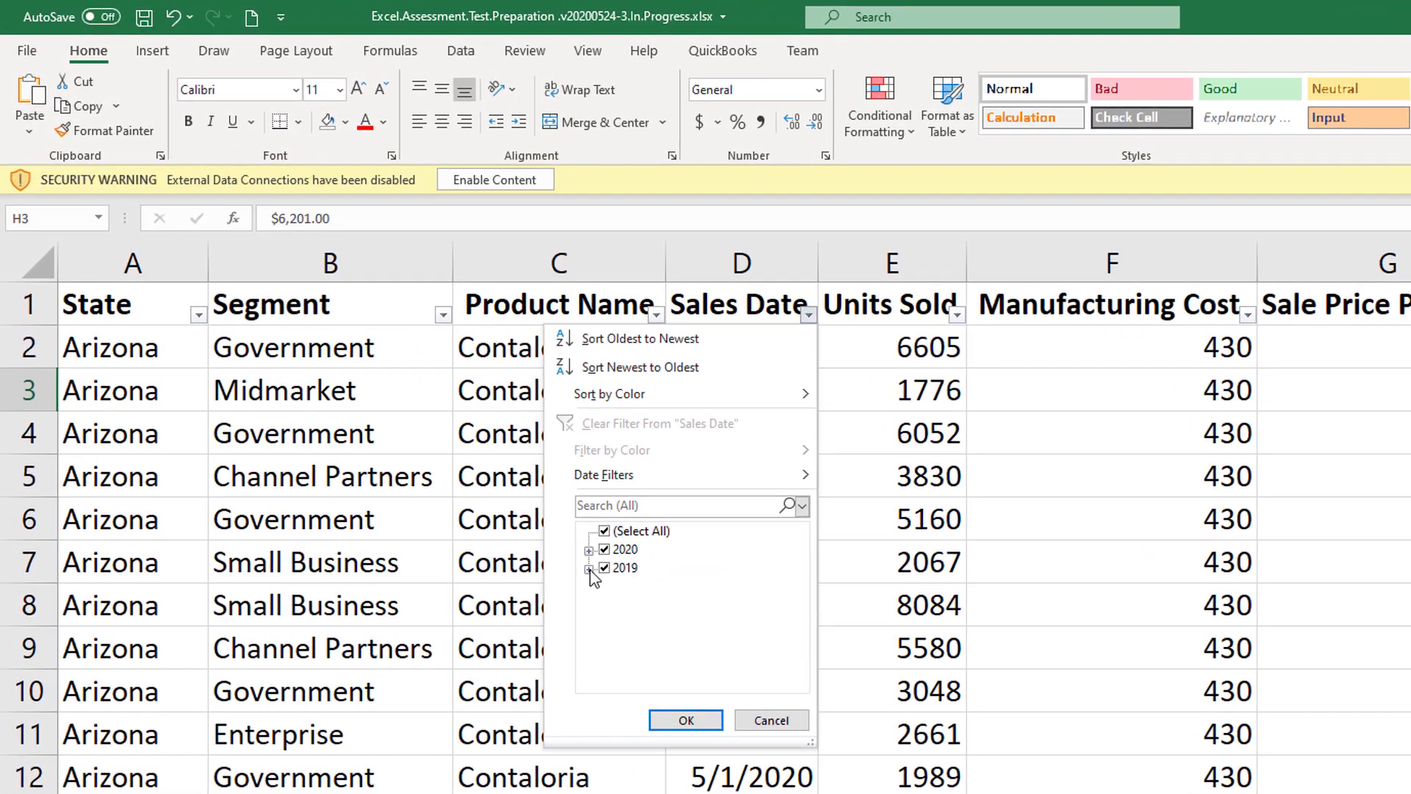
left_click(589, 570)
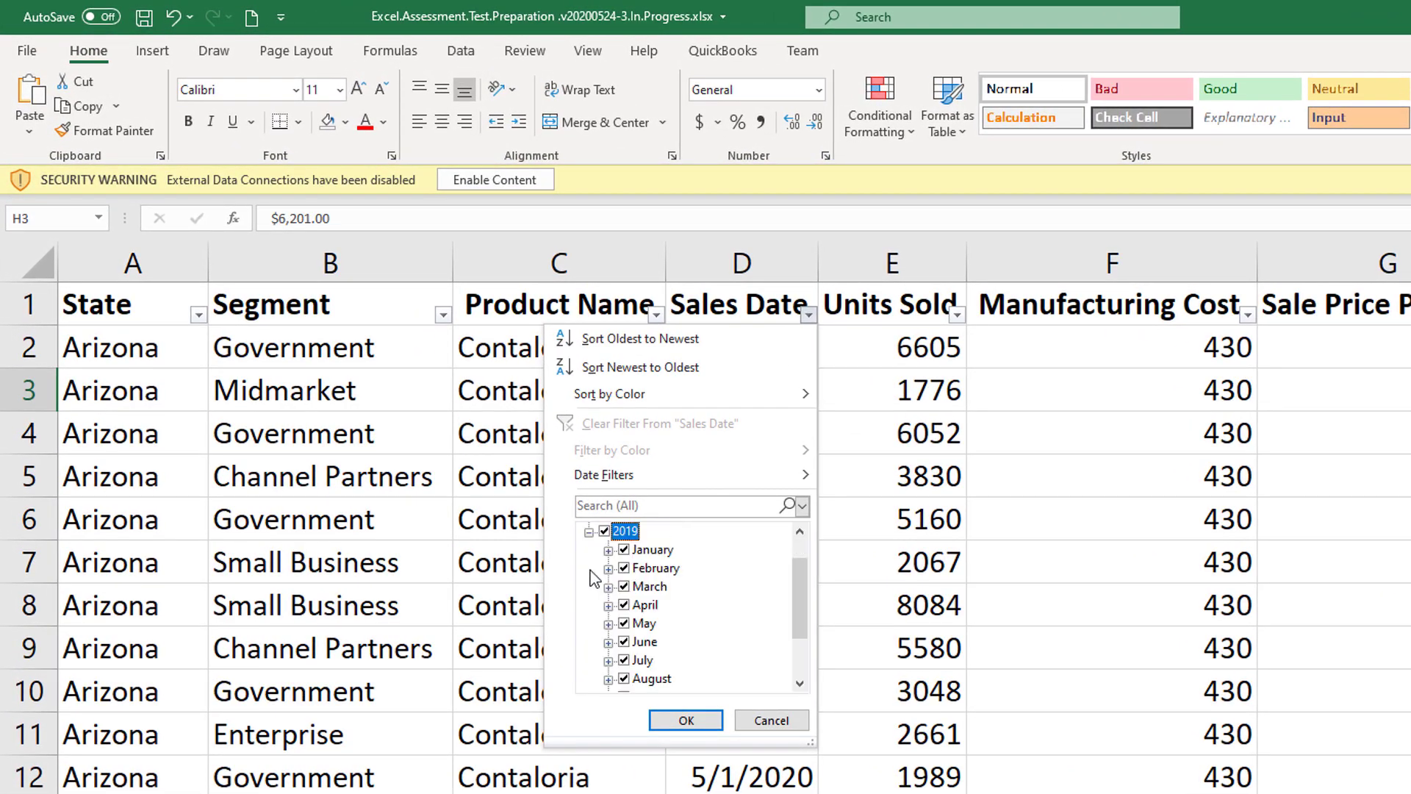
left_click_drag(800, 579, 792, 542)
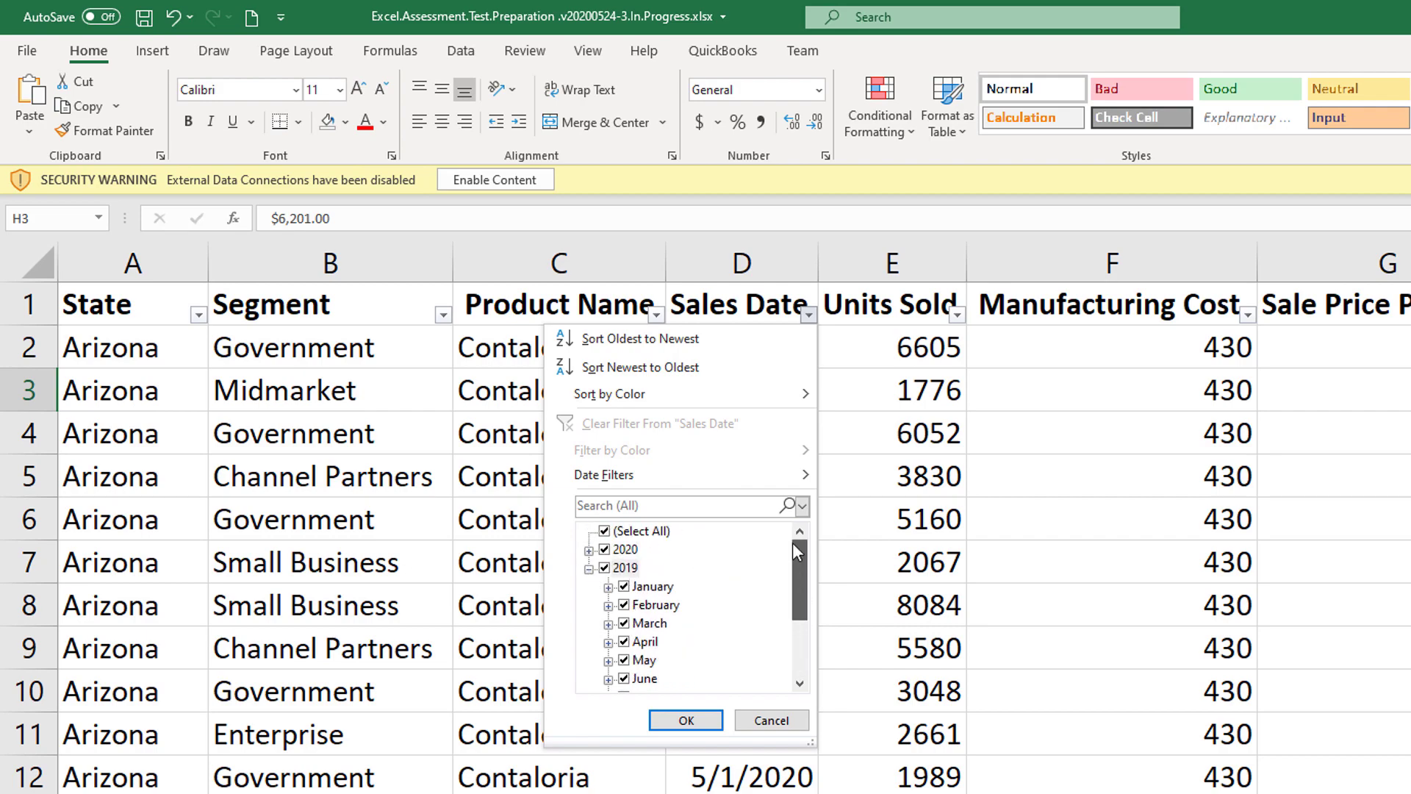
left_click(590, 569)
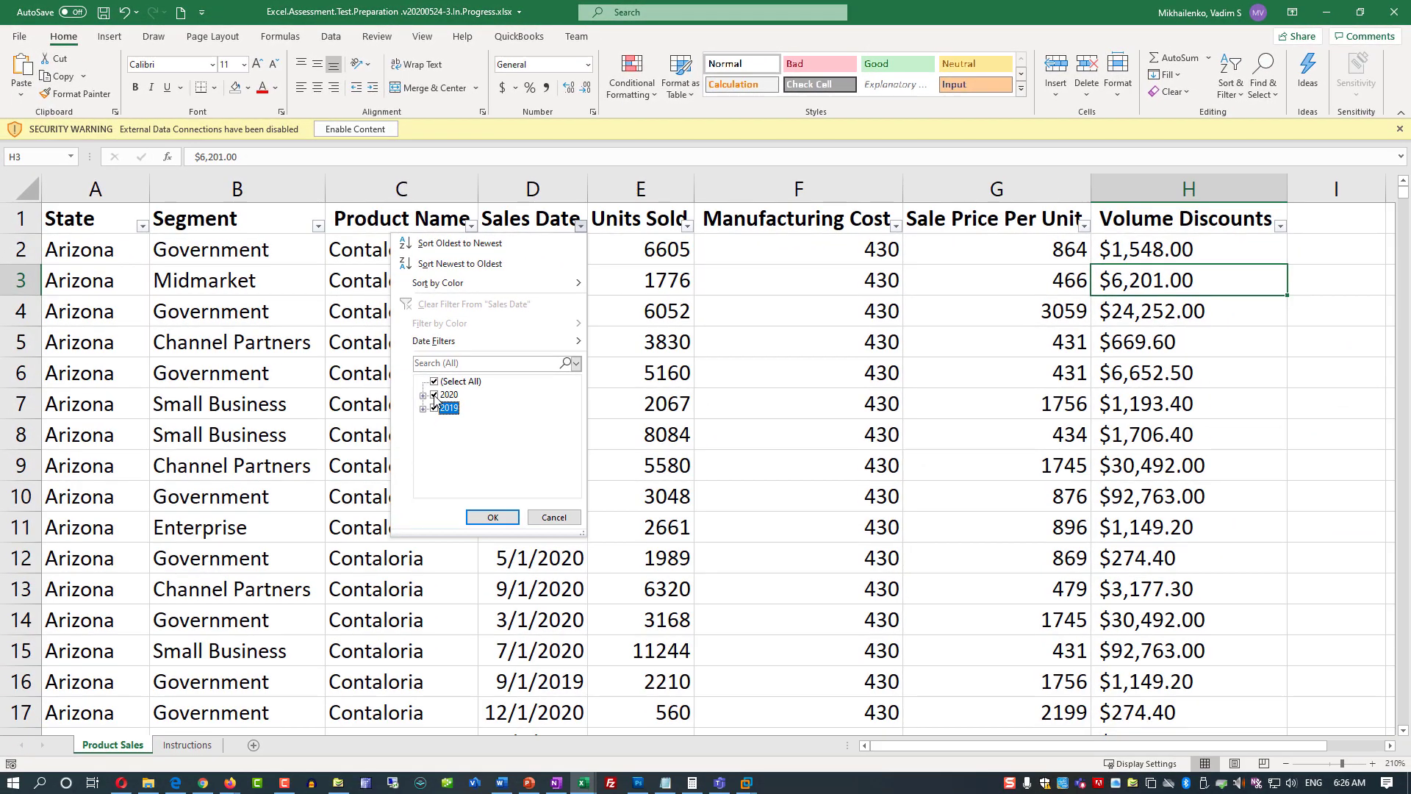
left_click(434, 394)
left_click(488, 517)
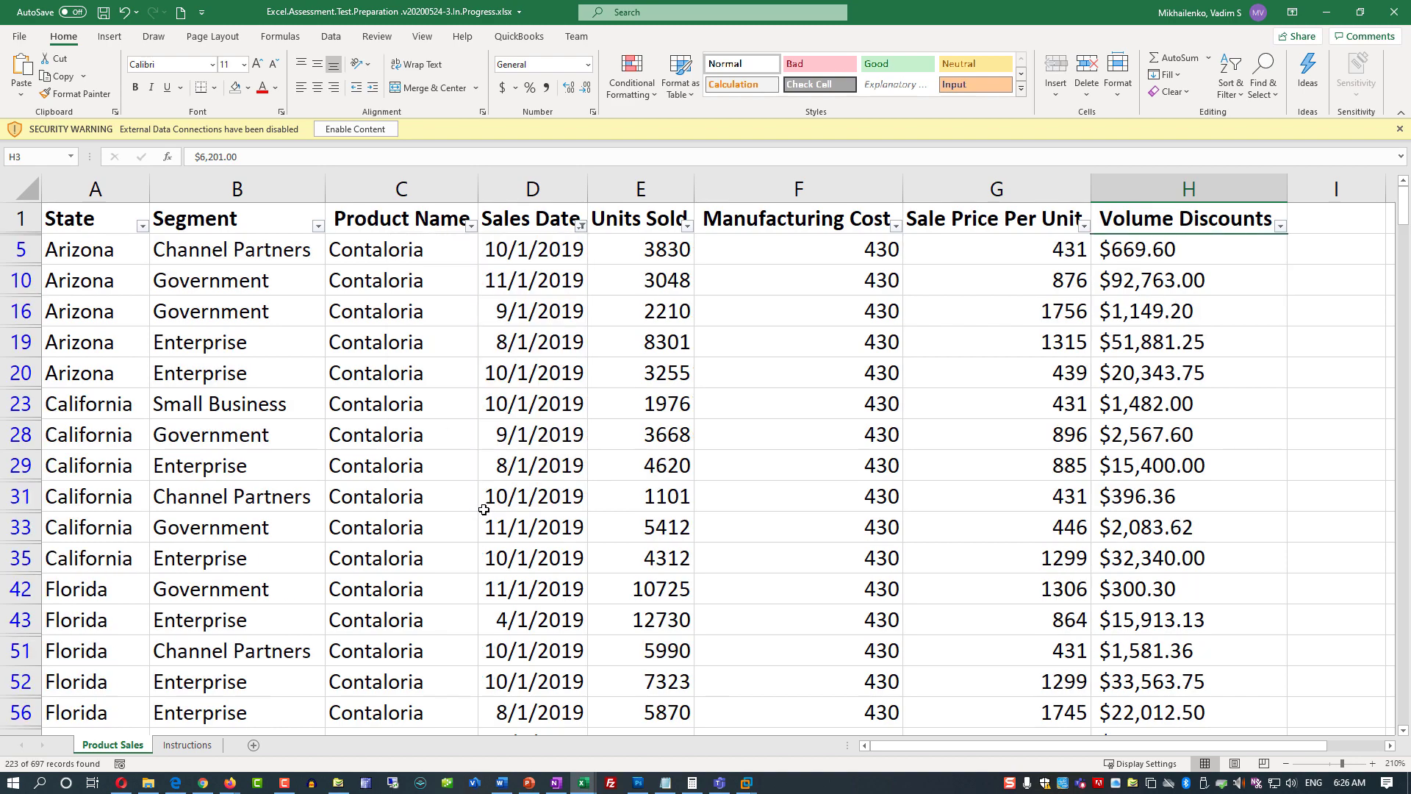
mouse_move(1403, 210)
left_mouse_down()
mouse_move(1379, 388)
mouse_move(1377, 578)
mouse_move(1405, 717)
mouse_move(1403, 205)
left_mouse_up()
- Mark question 10 as done by filling cell C13 on the Instructions sheet with light green
left_click(187, 745)
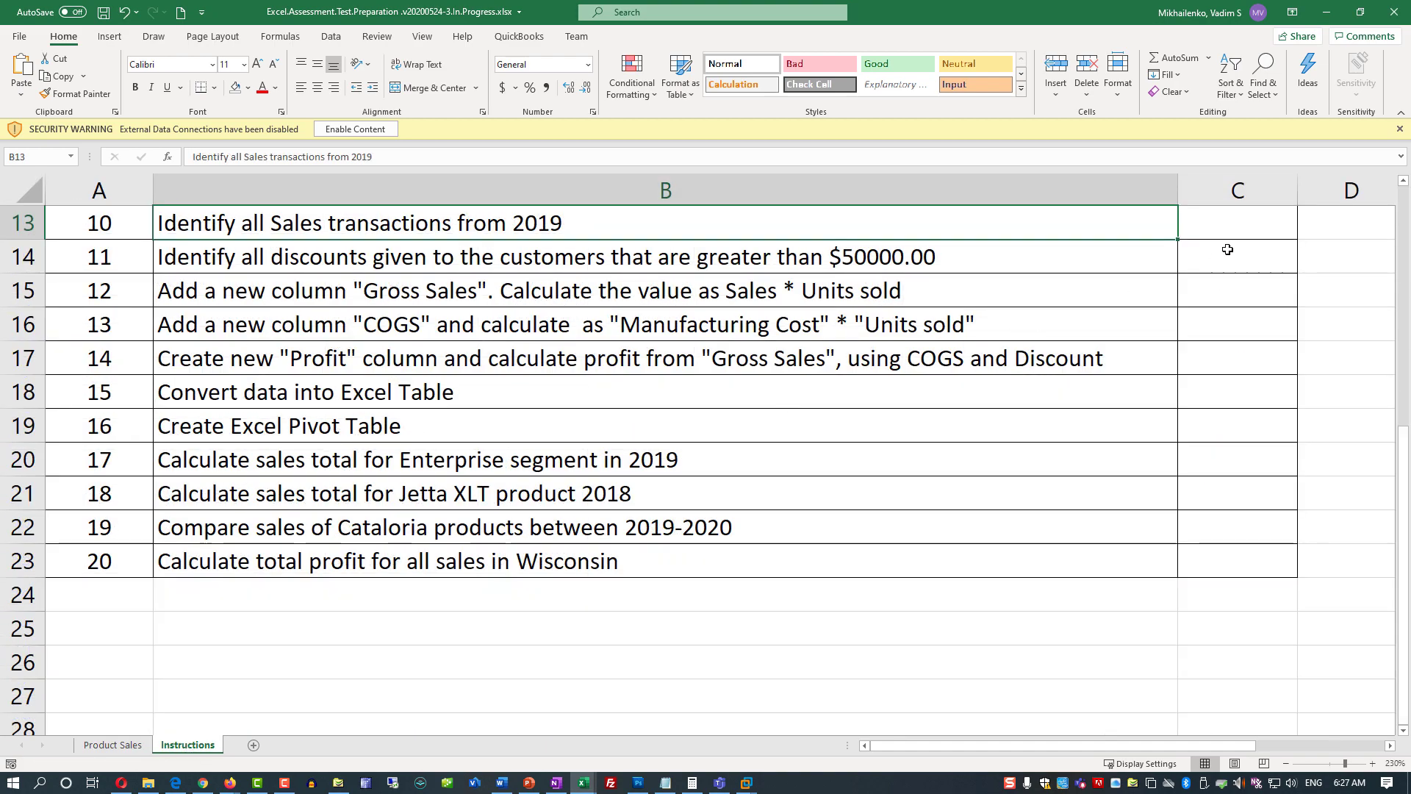
left_click(1229, 222)
left_click(248, 87)
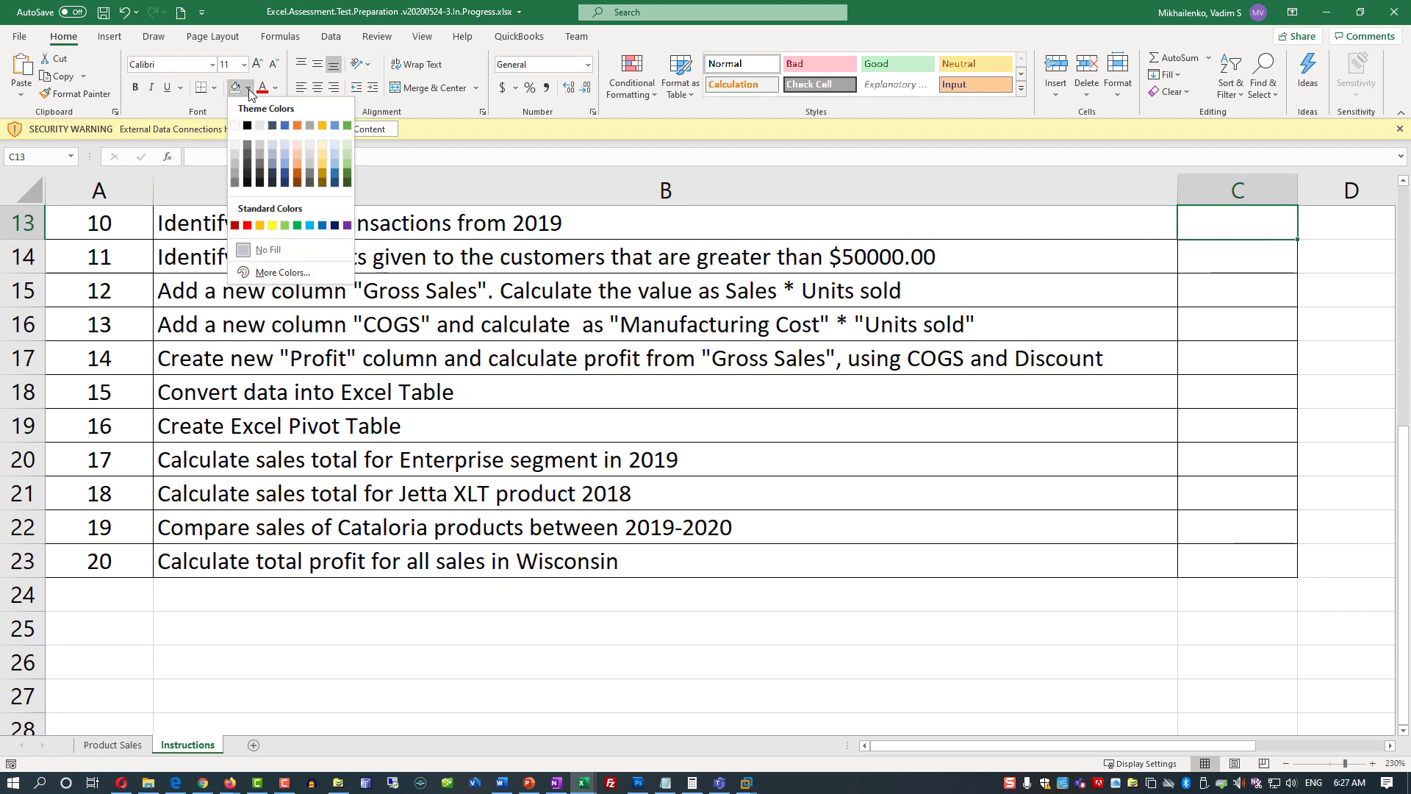
left_click(284, 224)
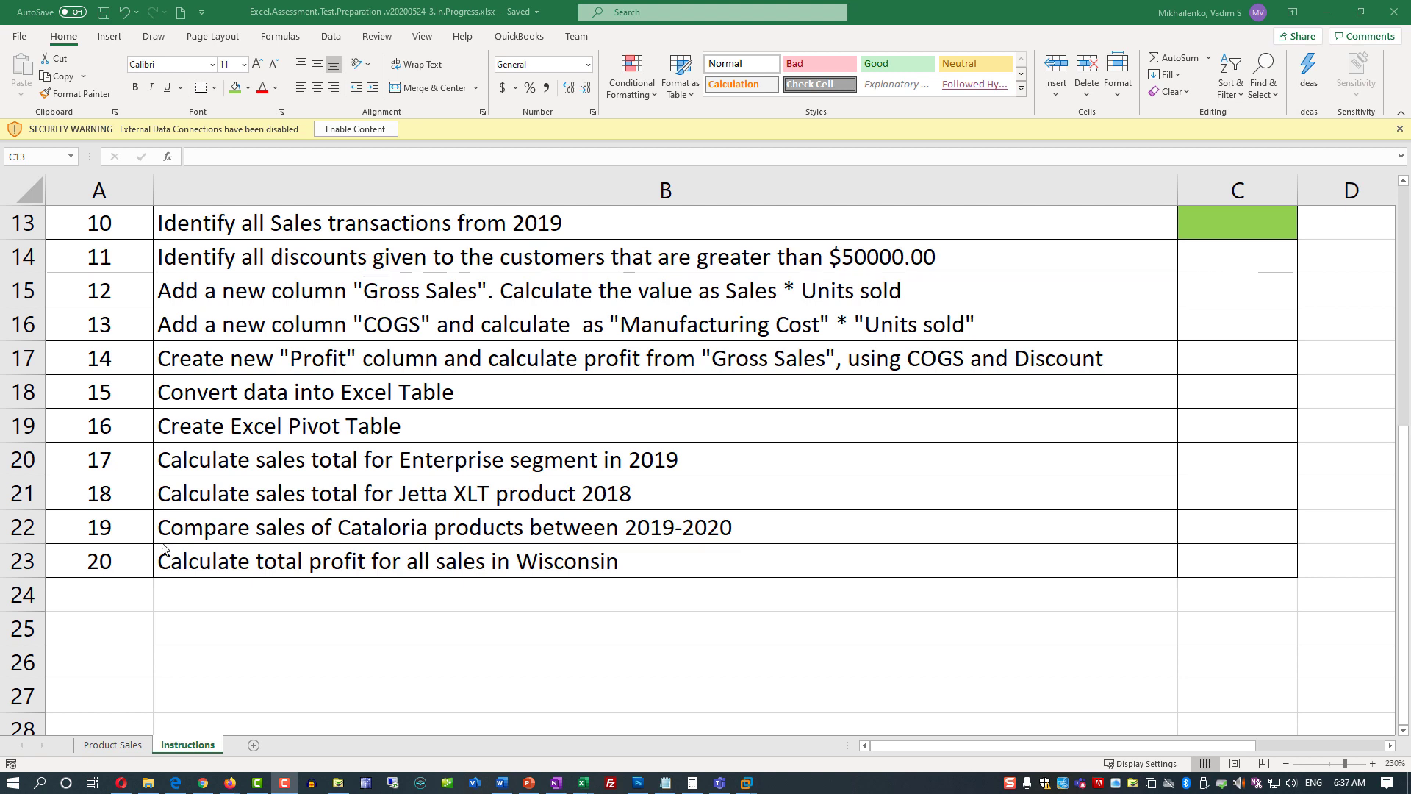
- Sort the Product Sales data by Volume Discounts from smallest to largest
left_click(113, 745)
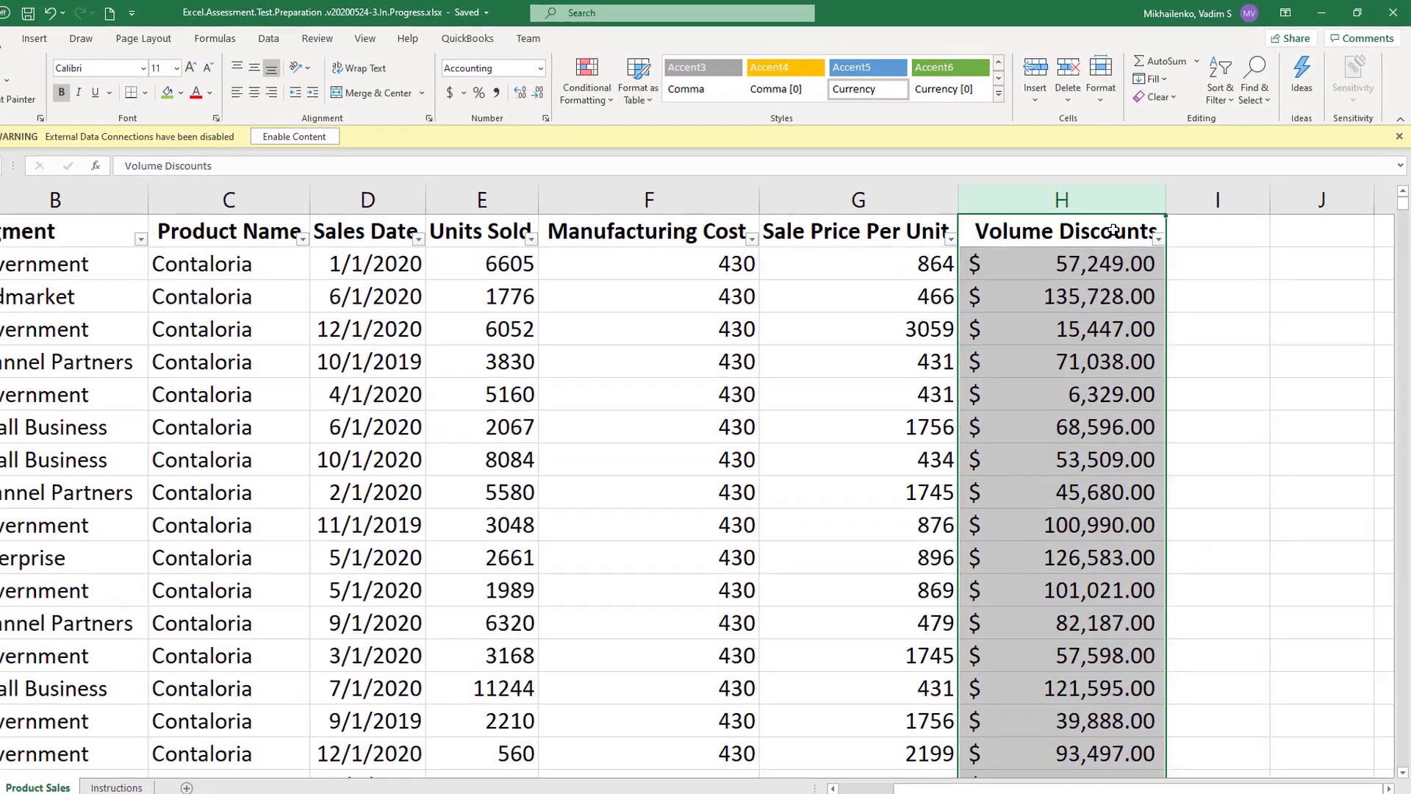
left_click(1113, 230)
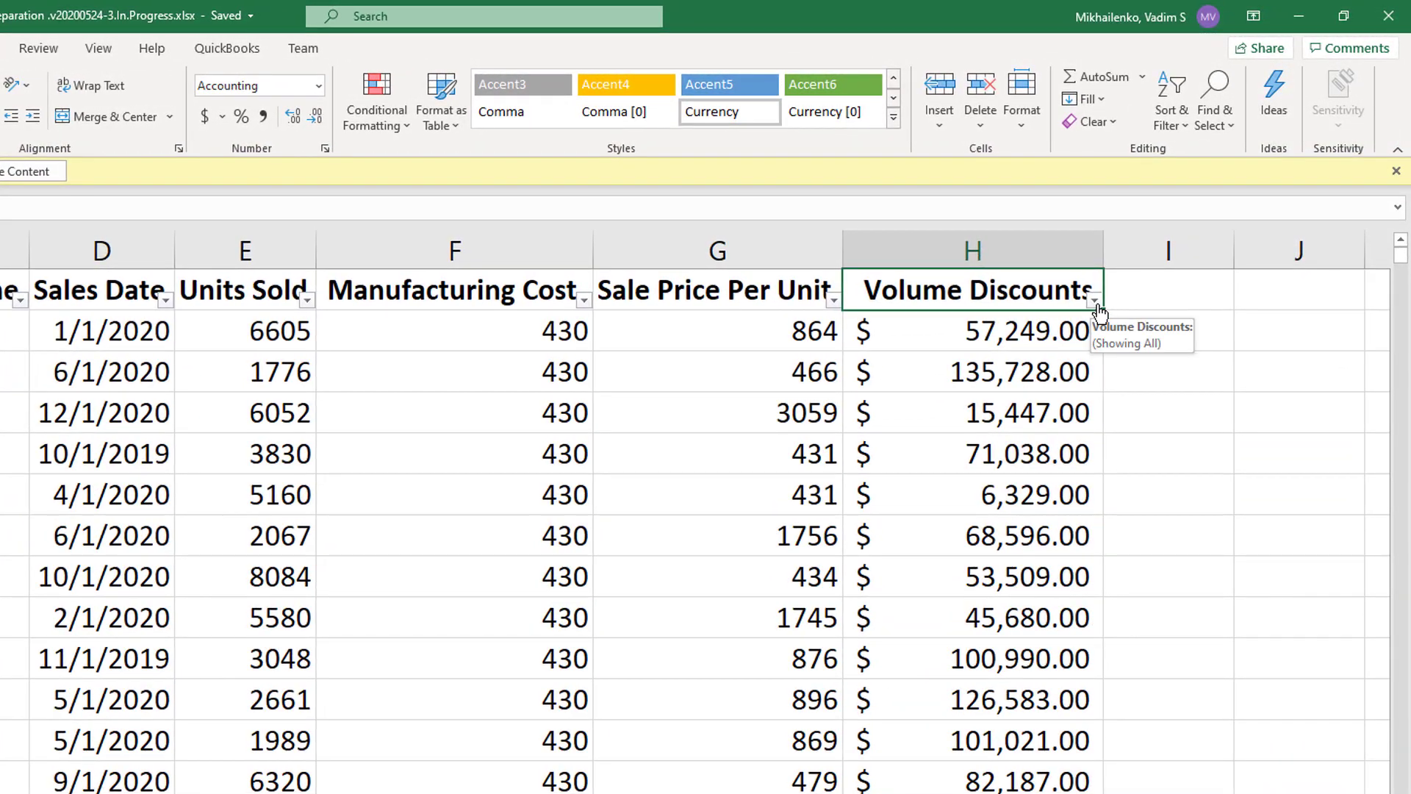
left_click(1095, 301)
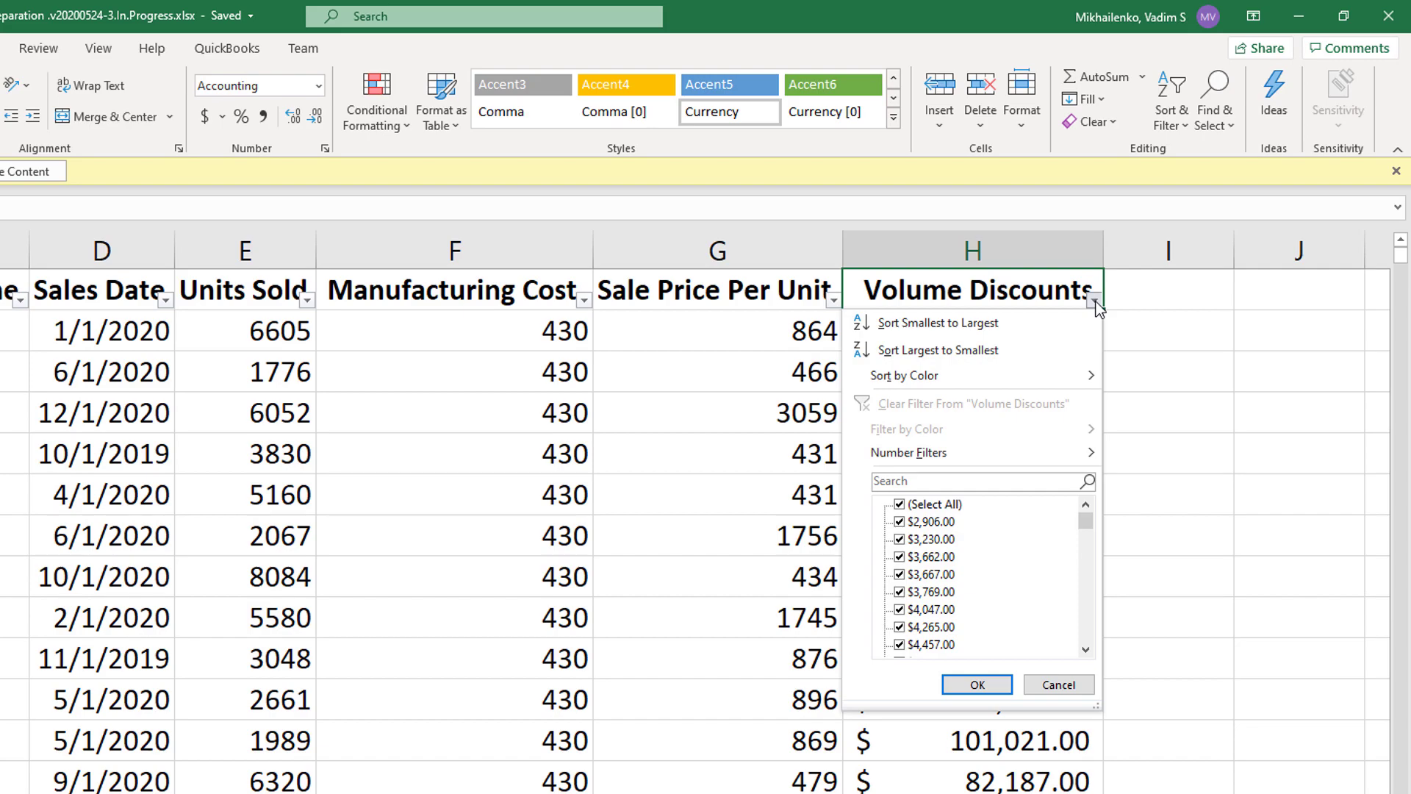
left_click(986, 325)
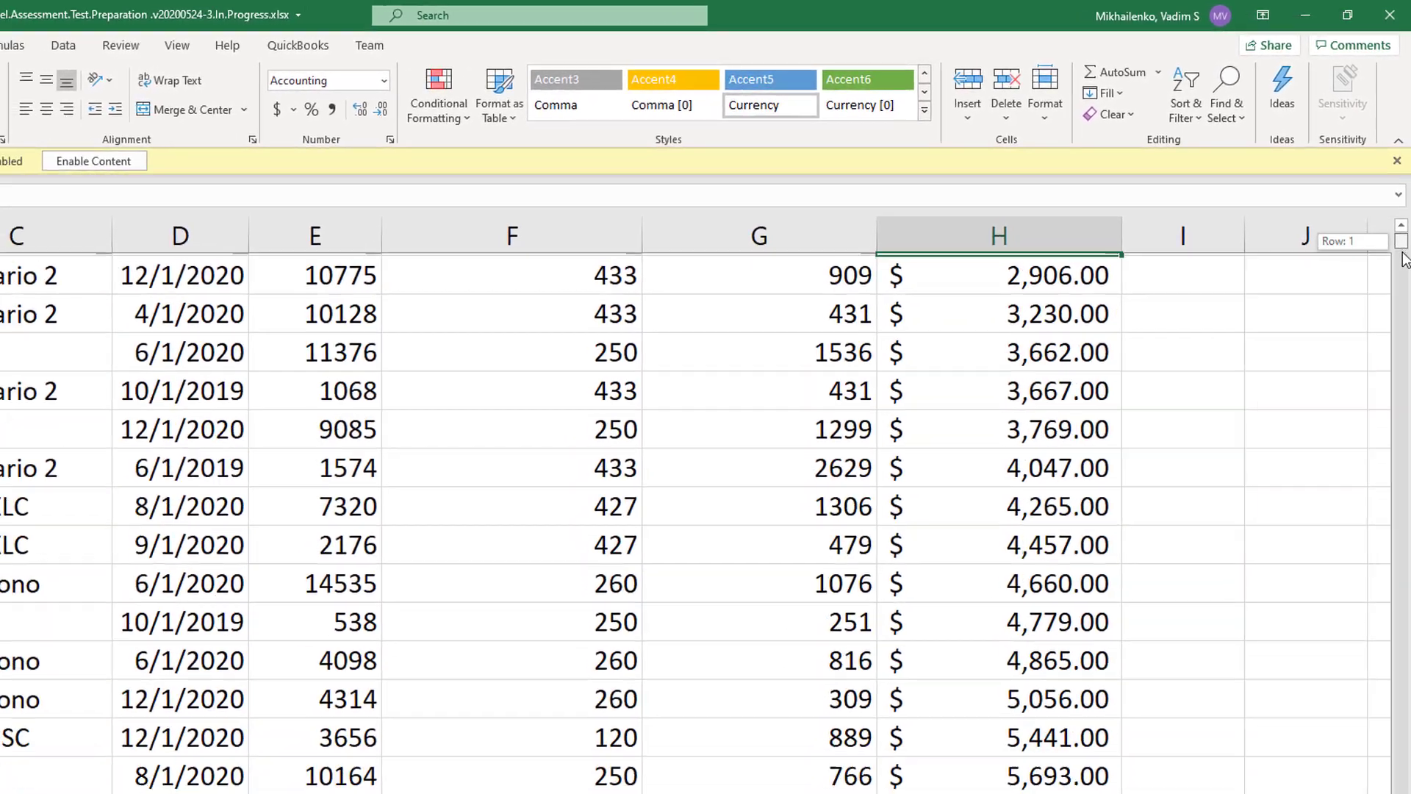
- Locate the first volume discount above $50,000, select its row, and review the larger discounts down to the end of the data
left_click_drag(1404, 257, 1406, 400)
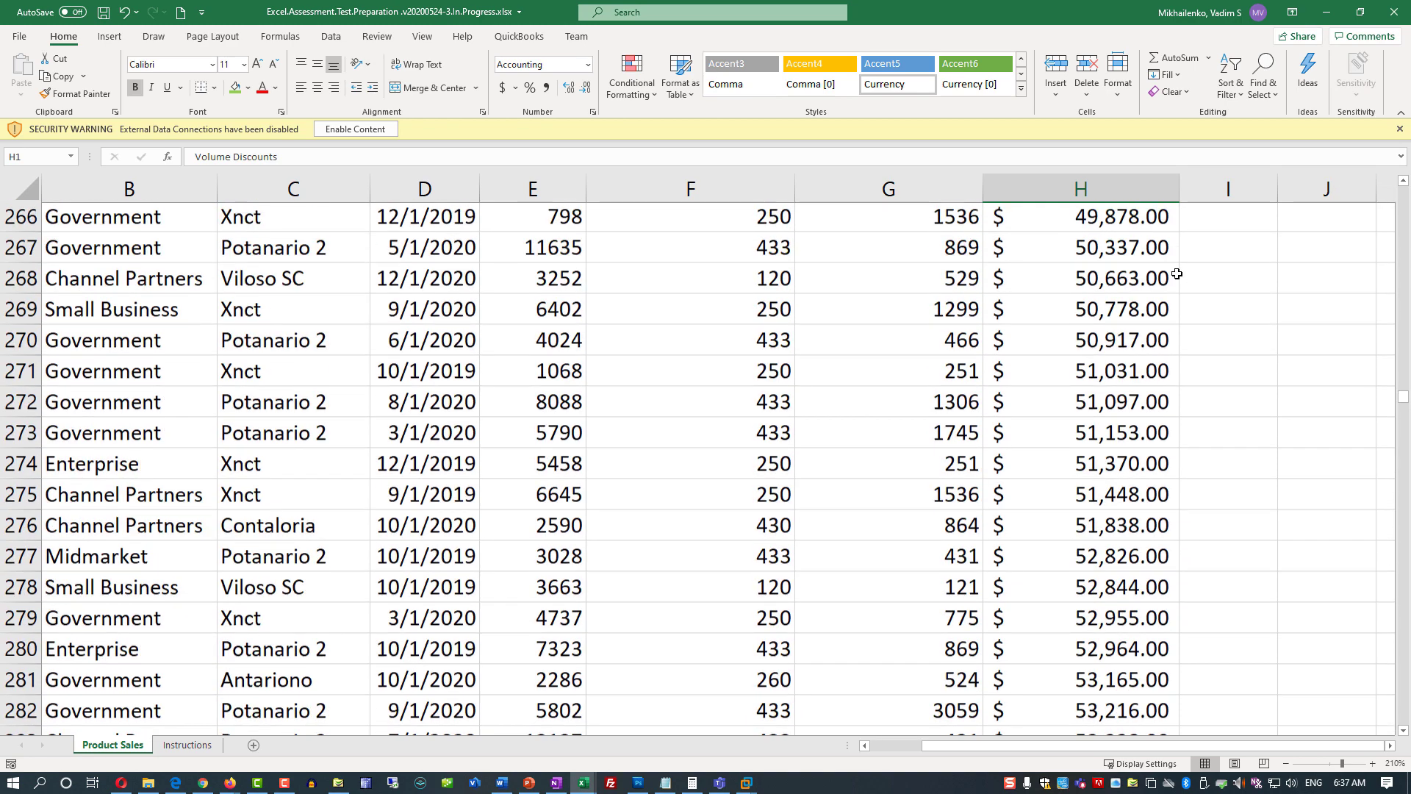
left_click(1094, 249)
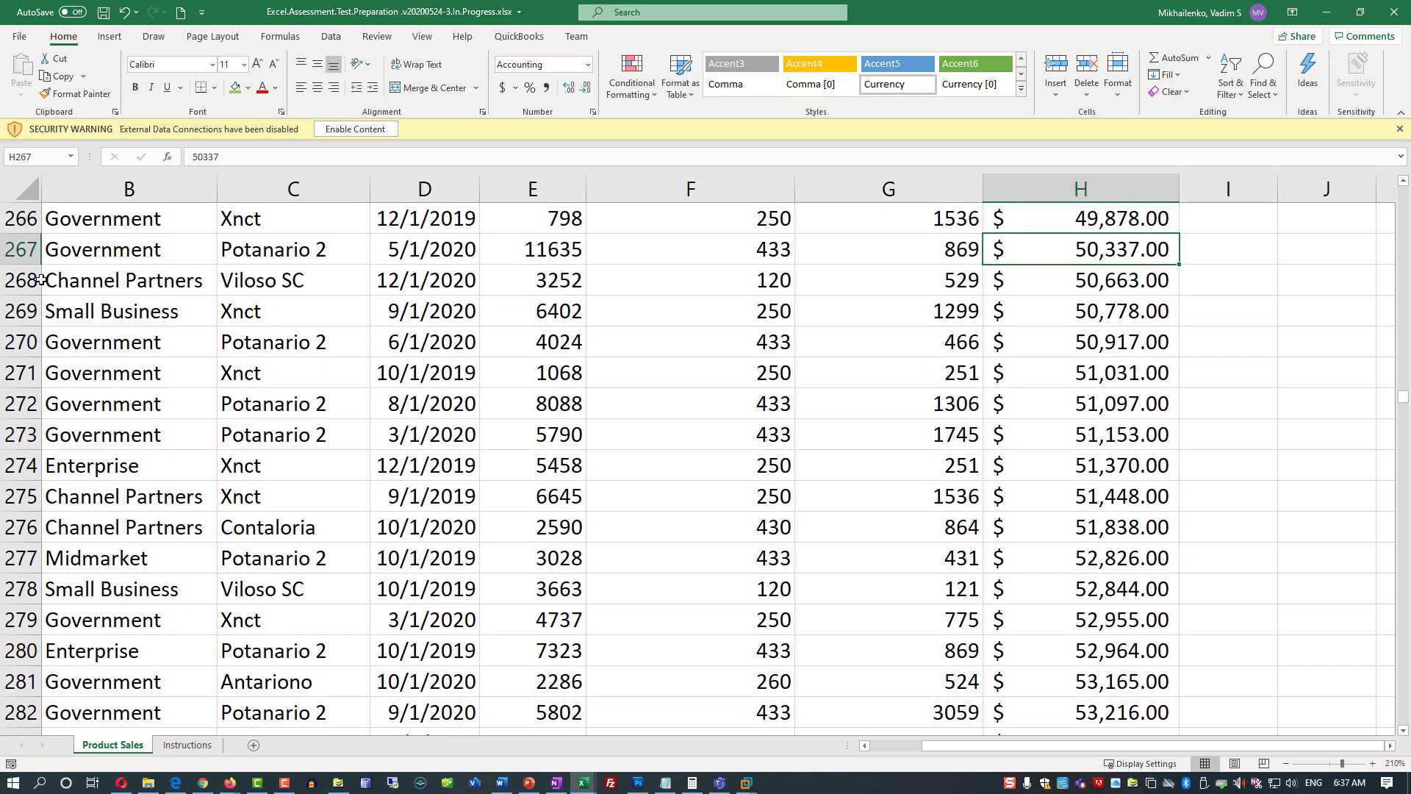
left_click(19, 251)
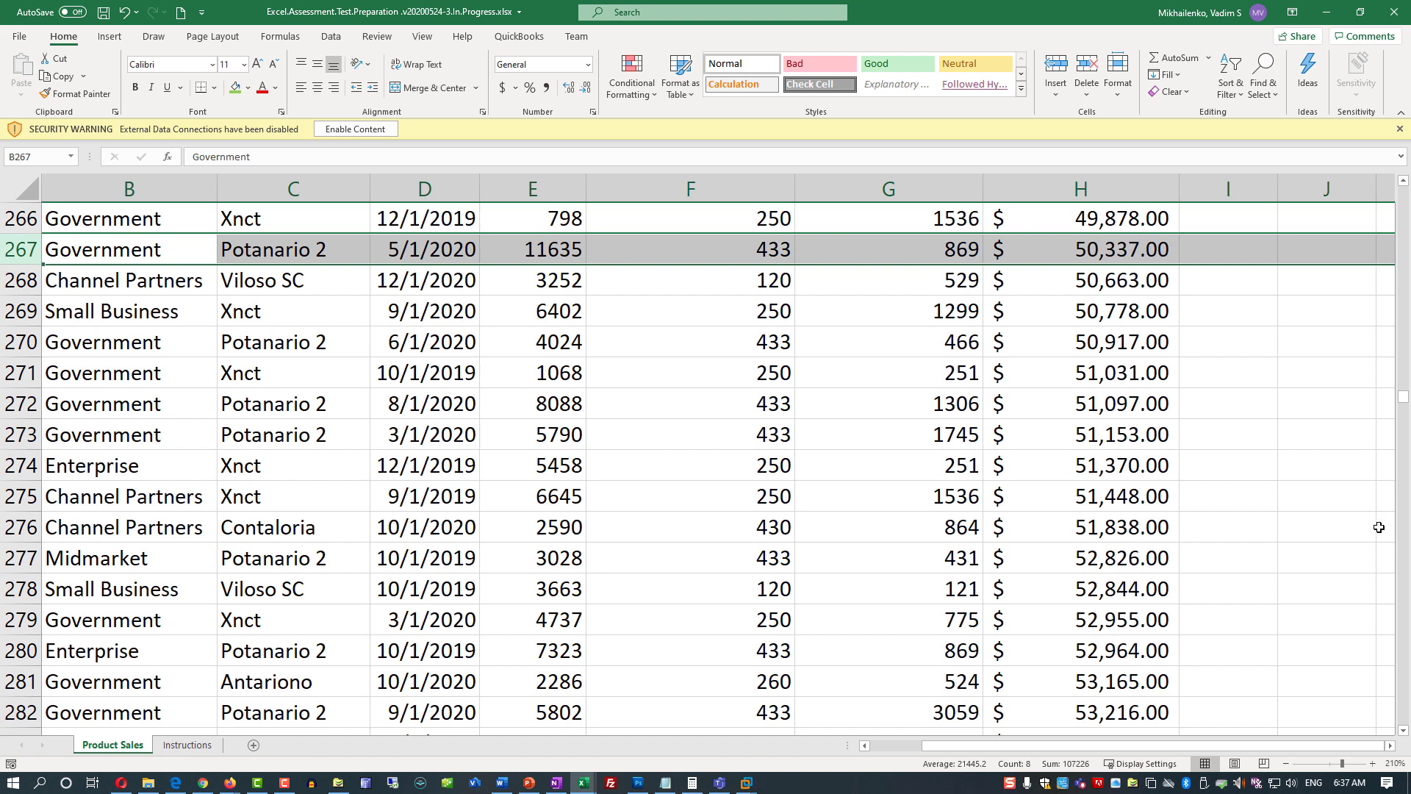
left_click_drag(1405, 402, 1396, 729)
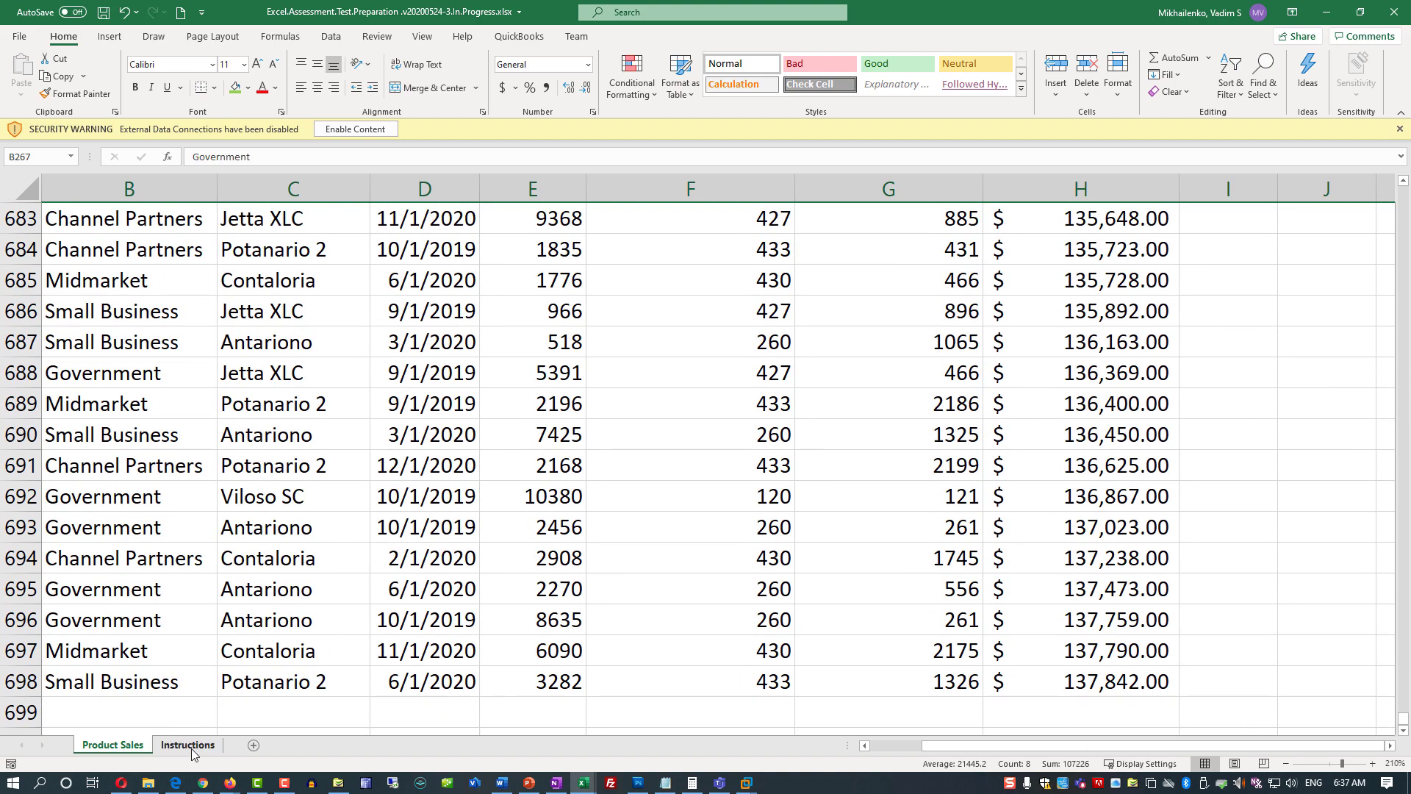
- Mark question 11 as done by filling cell C14 on the Instructions sheet with light green
left_click(187, 745)
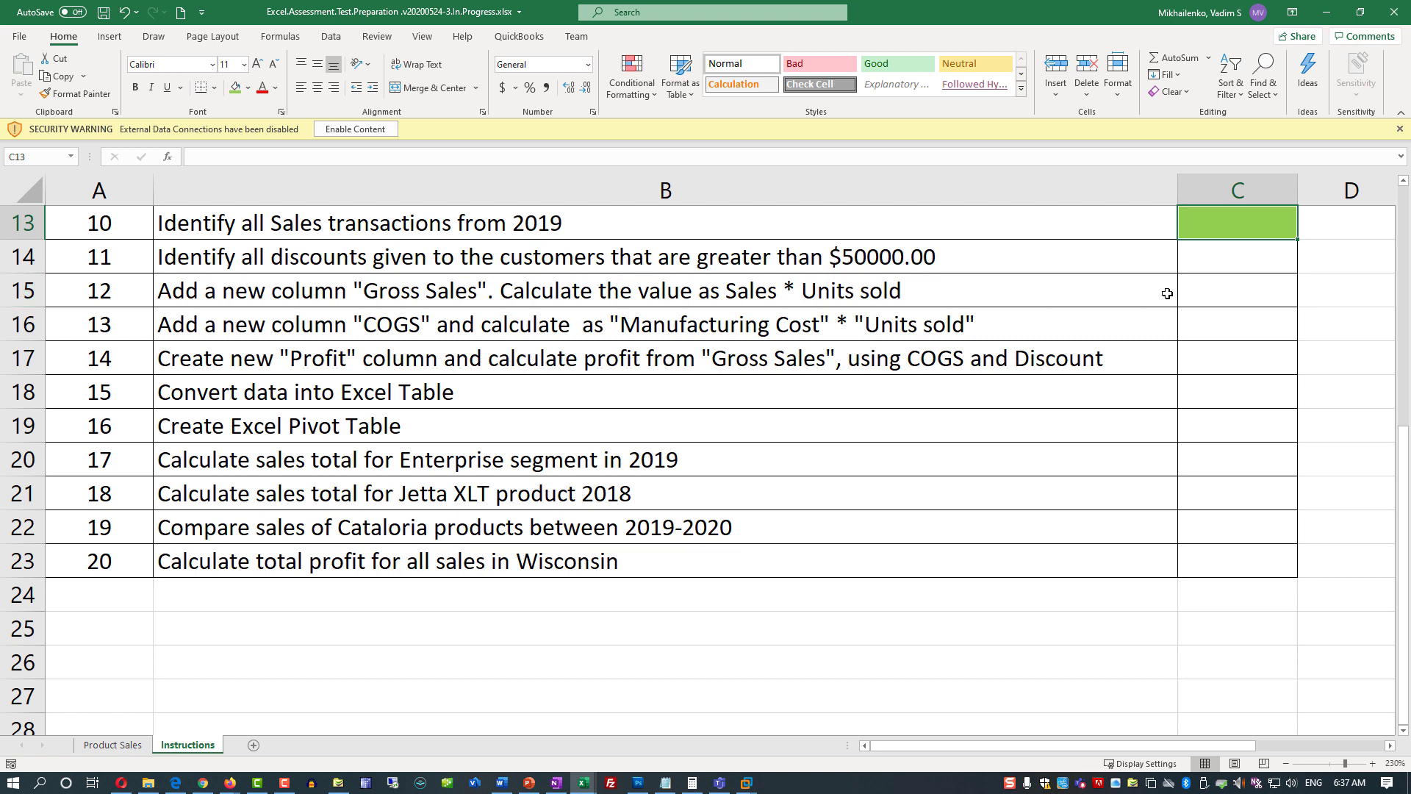
left_click(1219, 253)
left_click(235, 88)
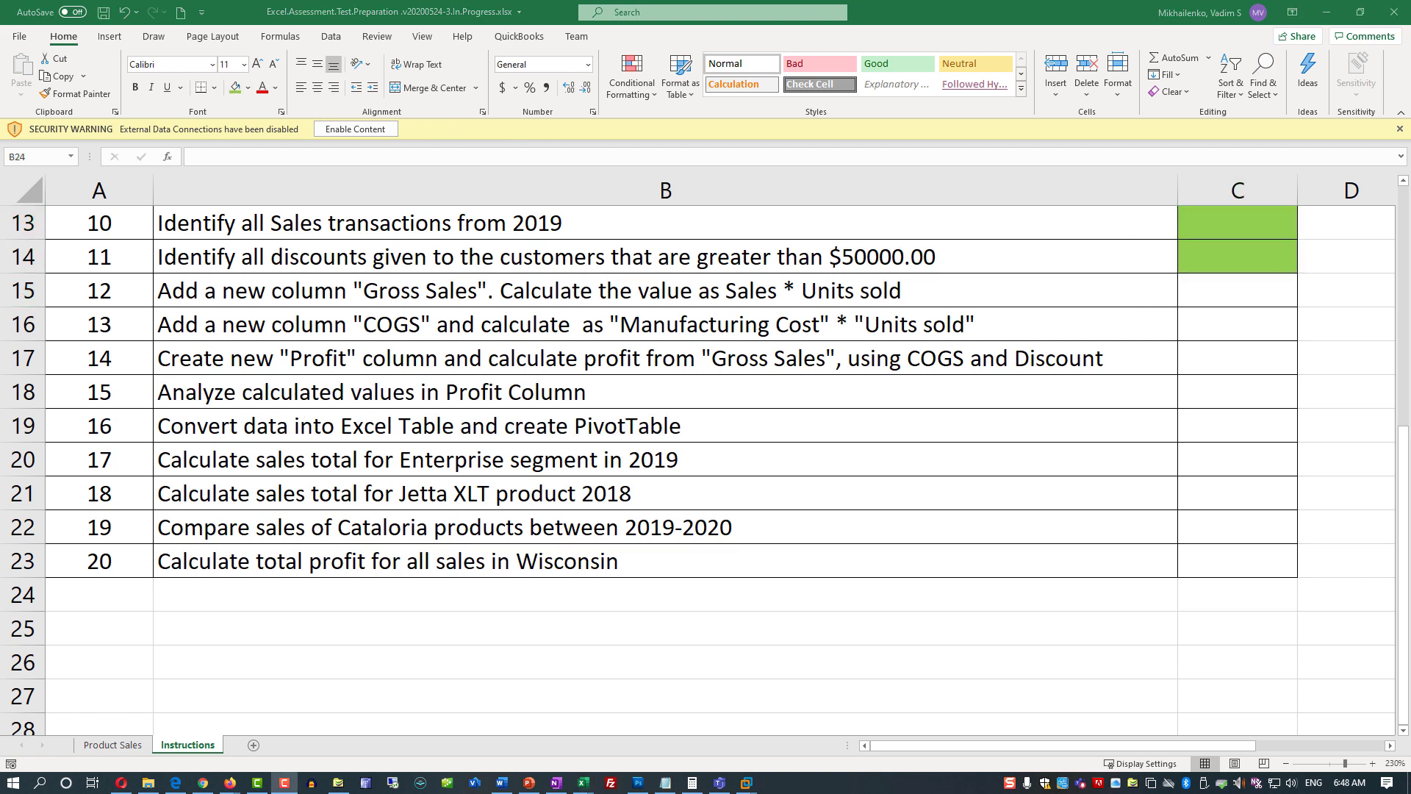
- Review question 12 on the Instructions sheet and add a "Gross Sales" header in cell I1 of Product Sales
left_click(423, 295)
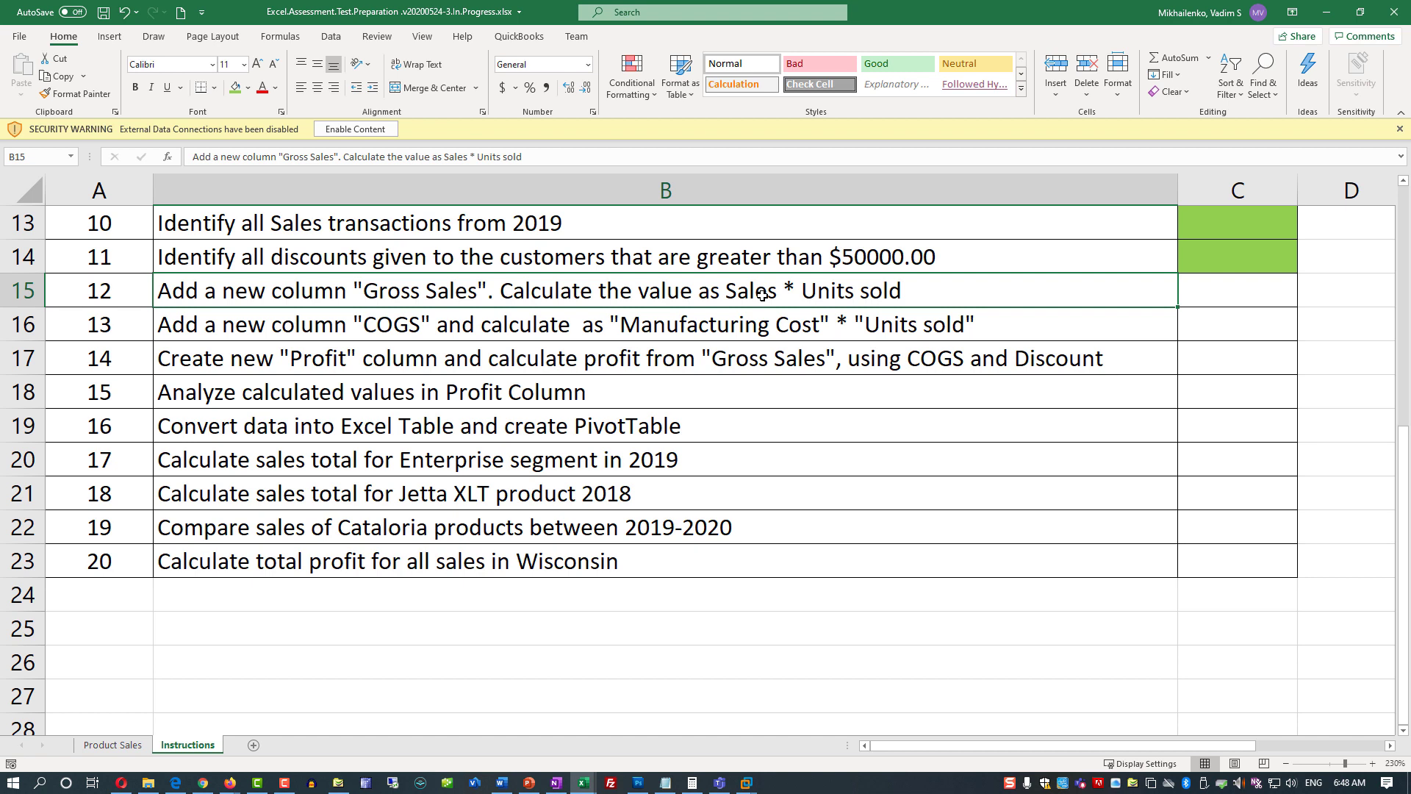
left_click(119, 748)
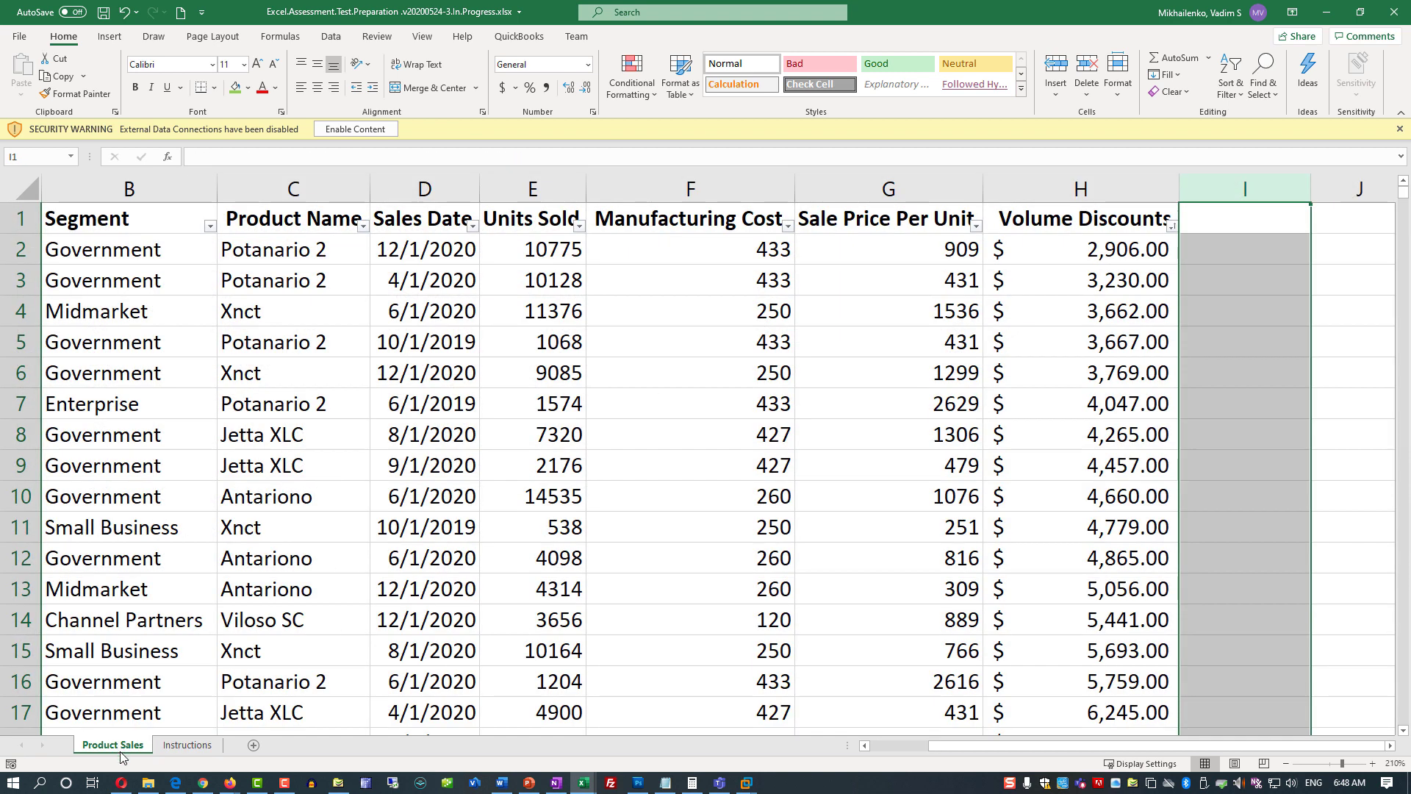
left_click(1253, 222)
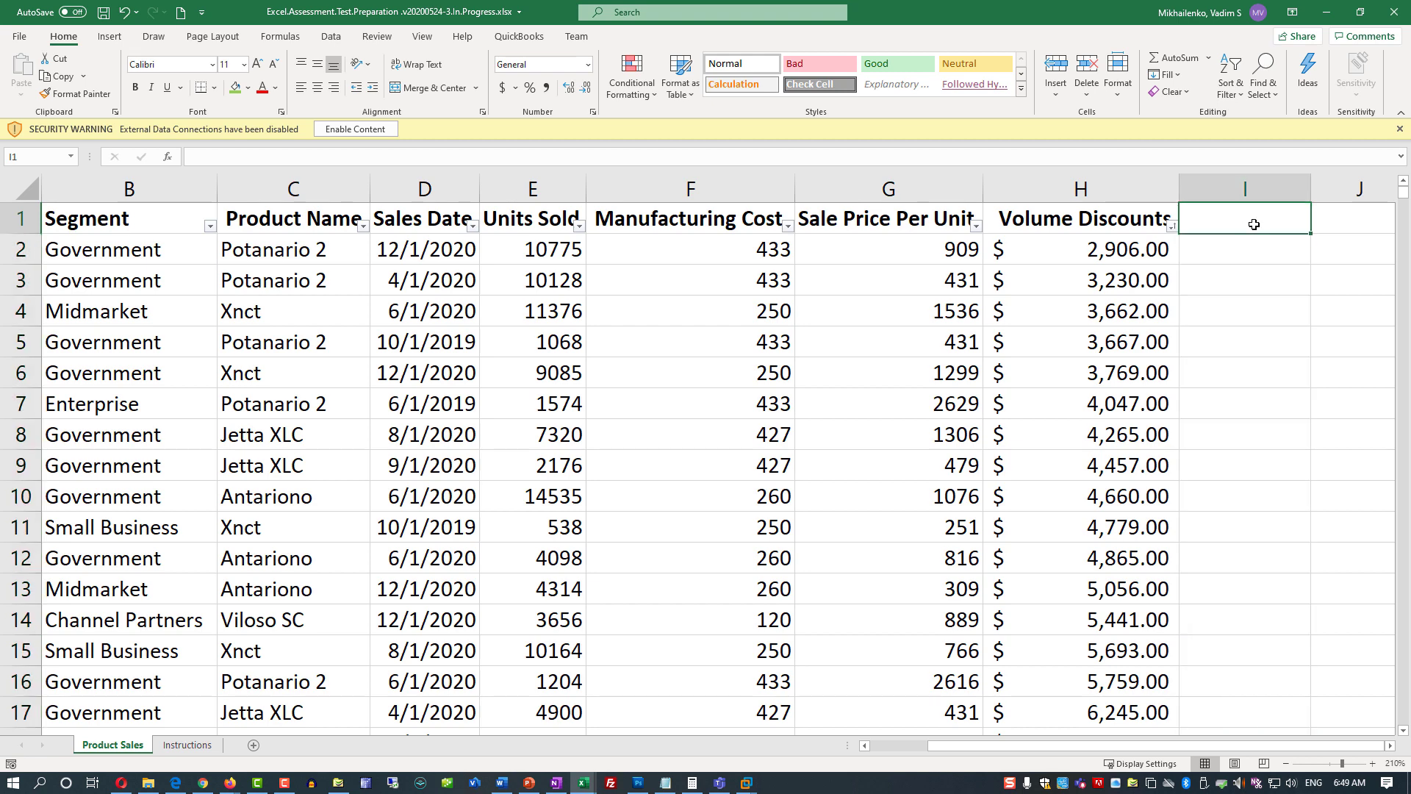
type("Gross Sales")
left_click(1235, 292)
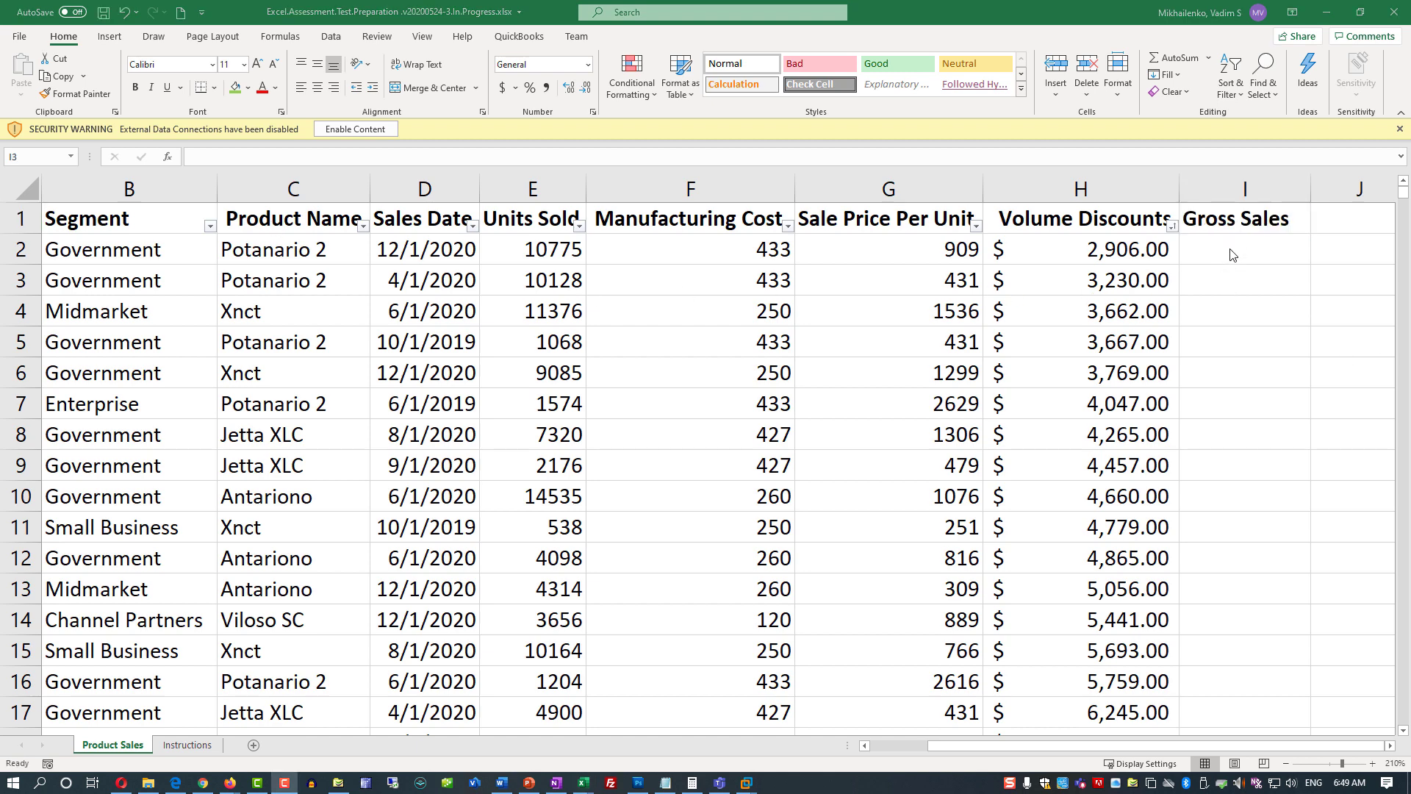
key("alt+Tab")
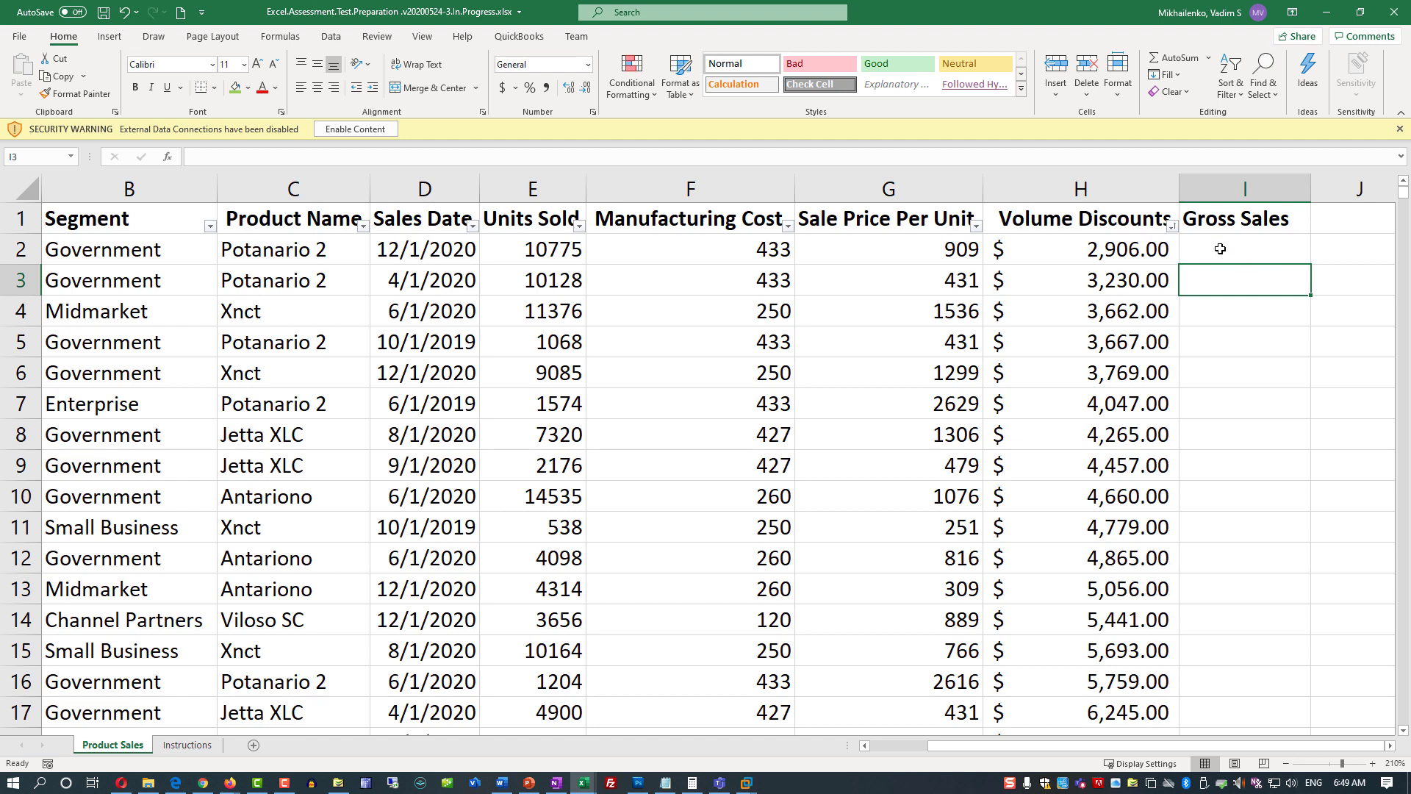
- Calculate the first Gross Sales value in I2 as Units Sold times Sale Price Per Unit, using =E2 * G2
left_click(1219, 249)
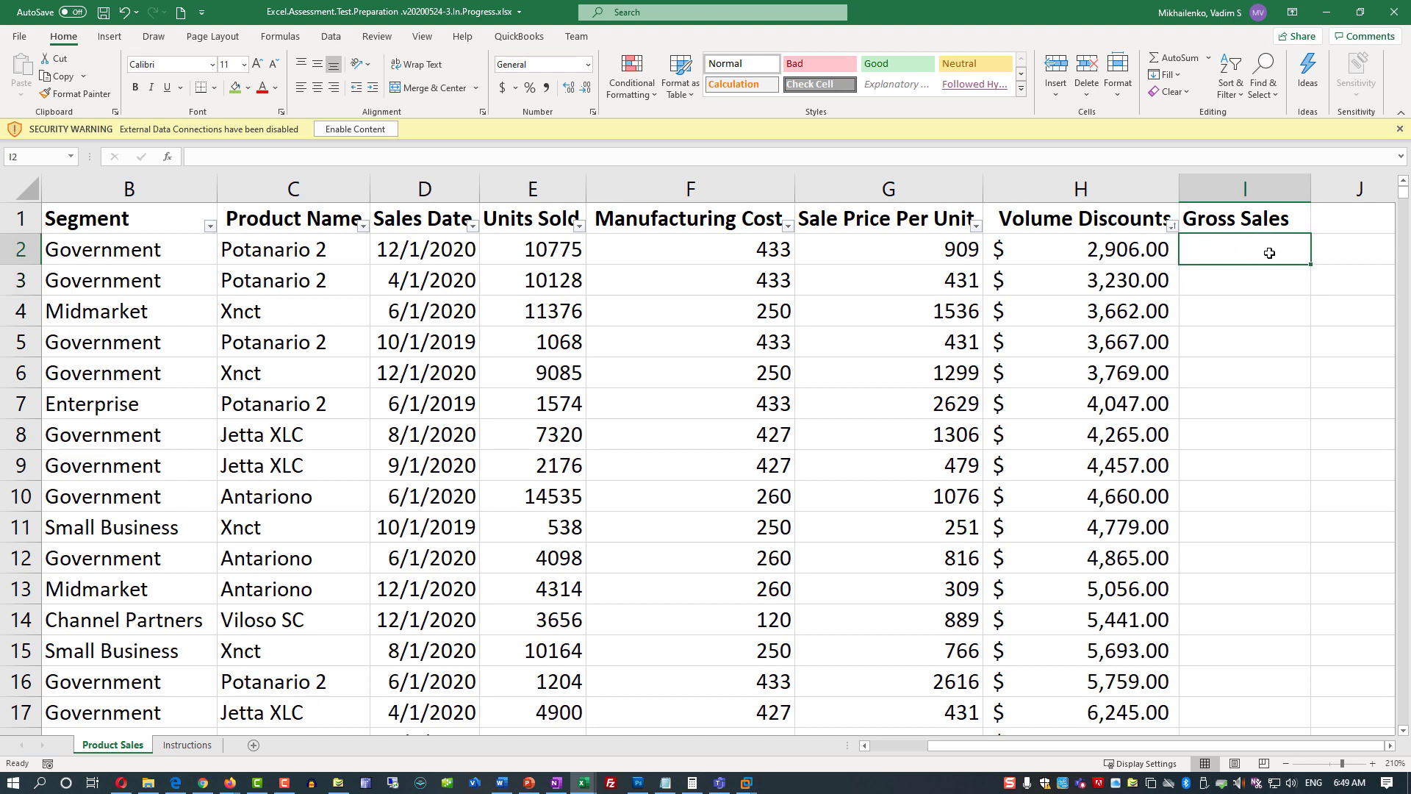
type("=")
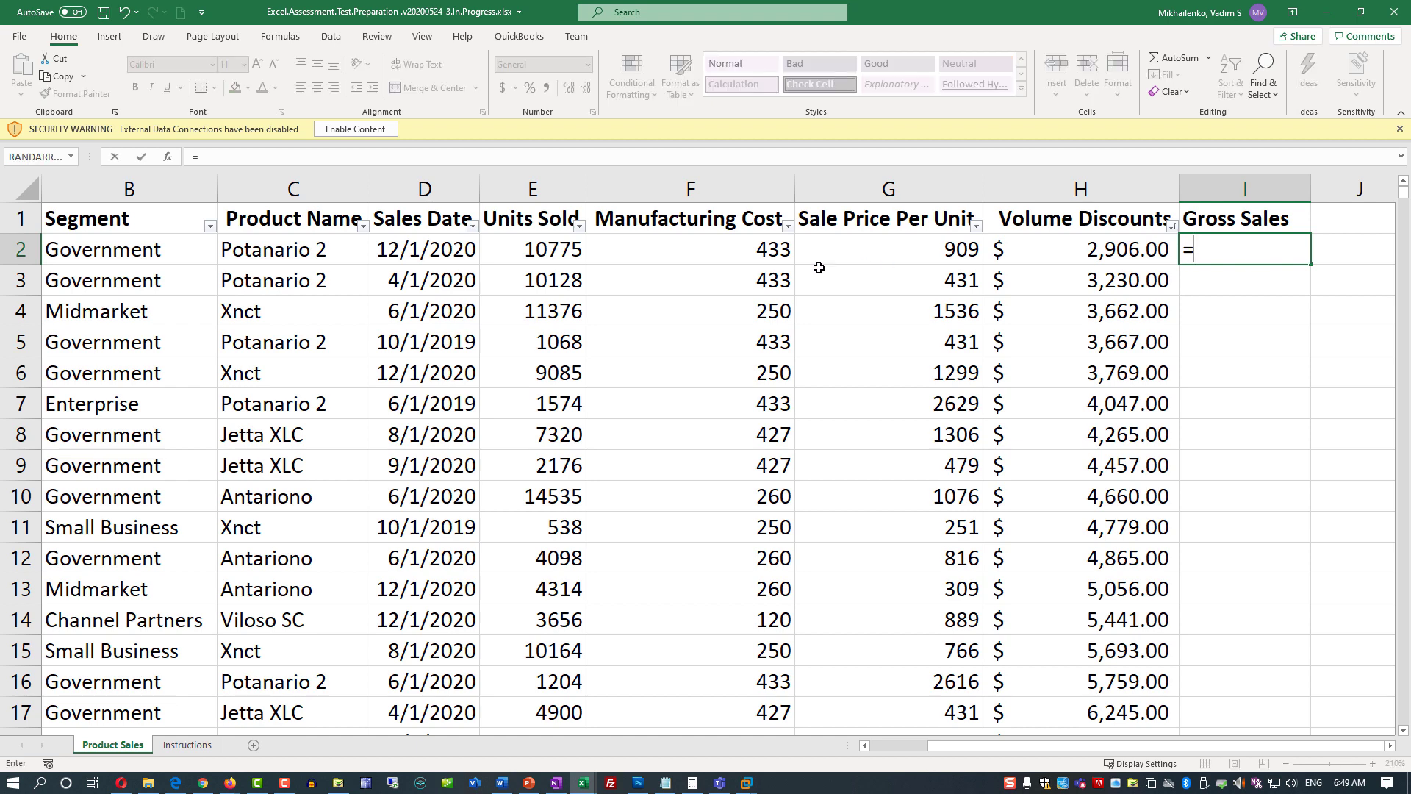
left_click(547, 251)
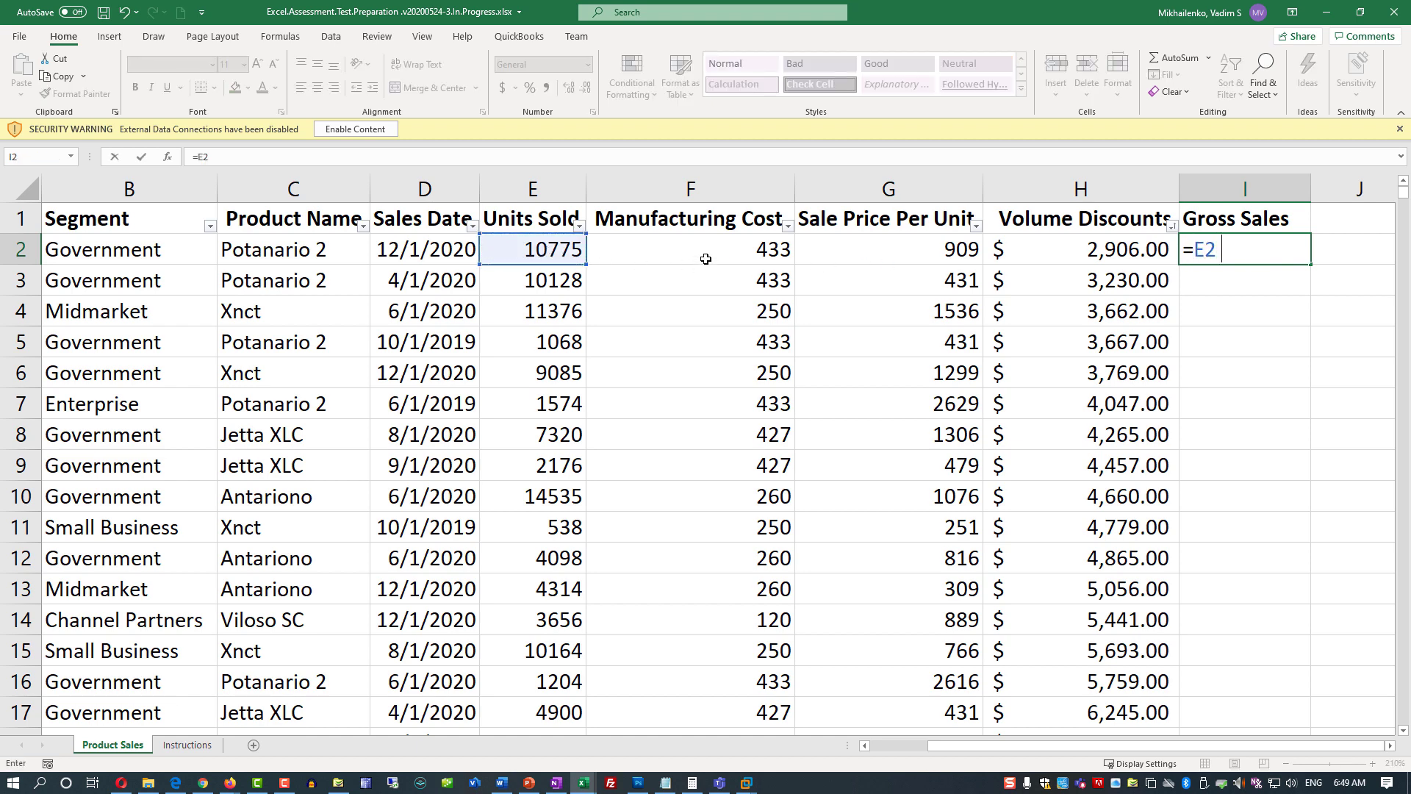
type("*")
left_click(945, 250)
key("Return")
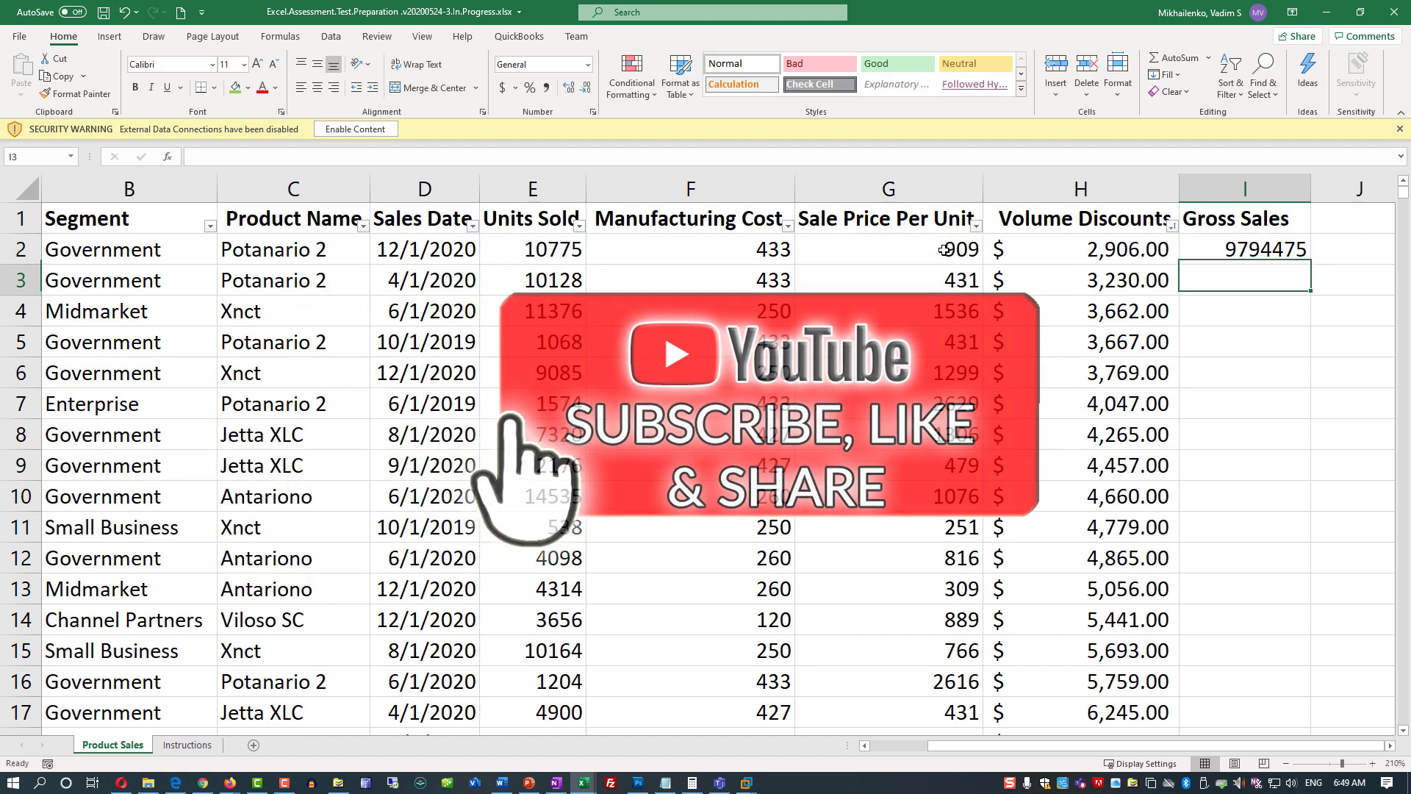
- Find the last data row and copy the Gross Sales formula from I2 into I3:I698
left_click(1247, 250)
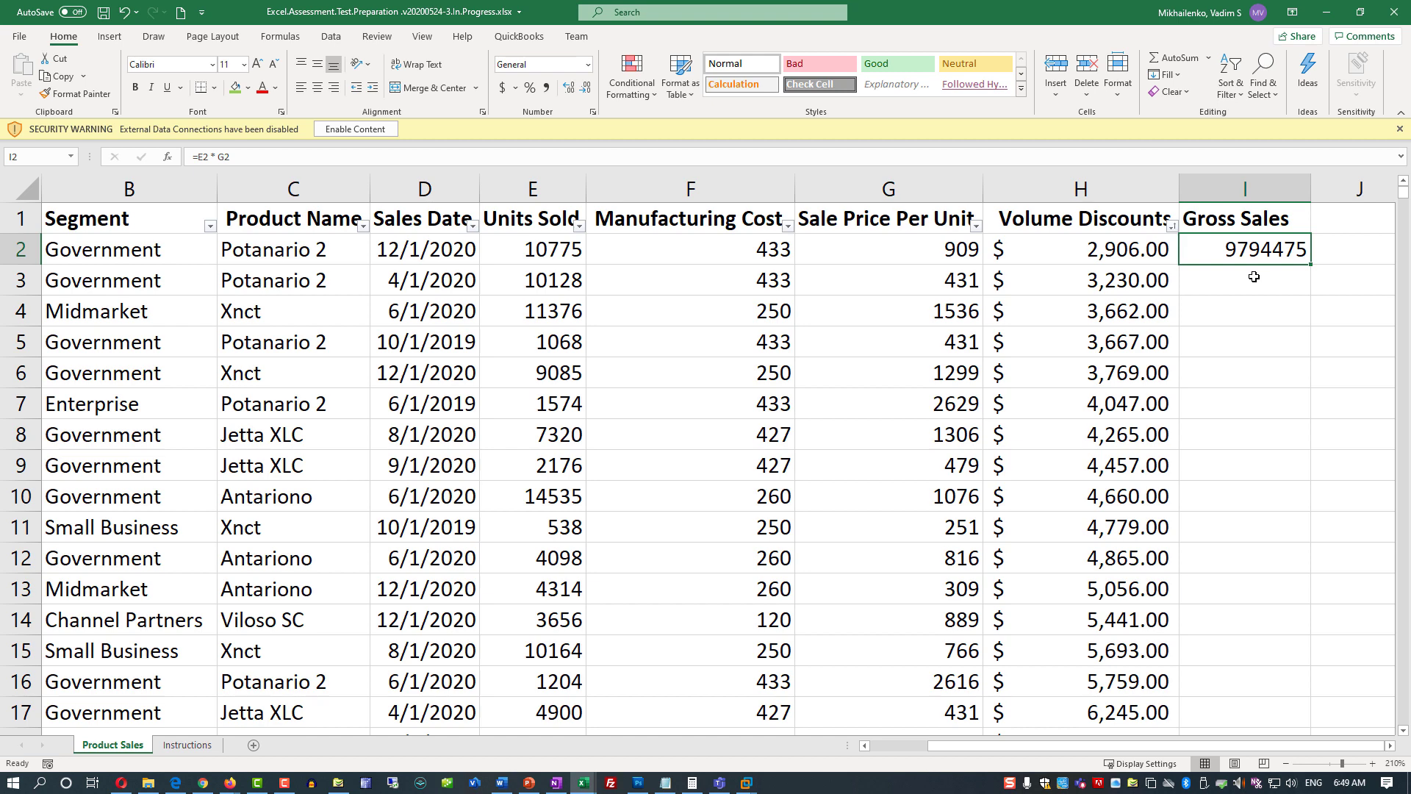
left_click_drag(1405, 199, 1394, 748)
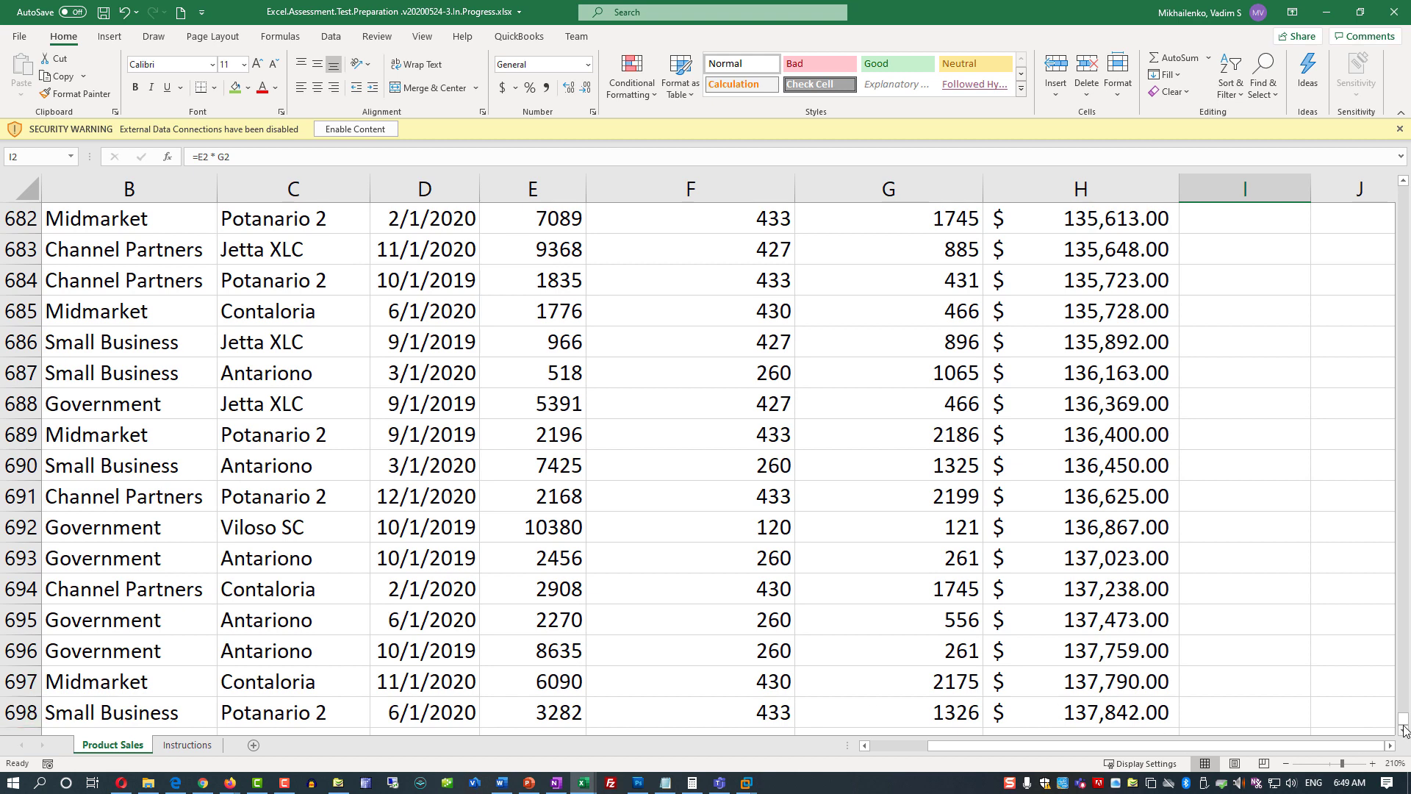
left_click_drag(1405, 728, 1403, 190)
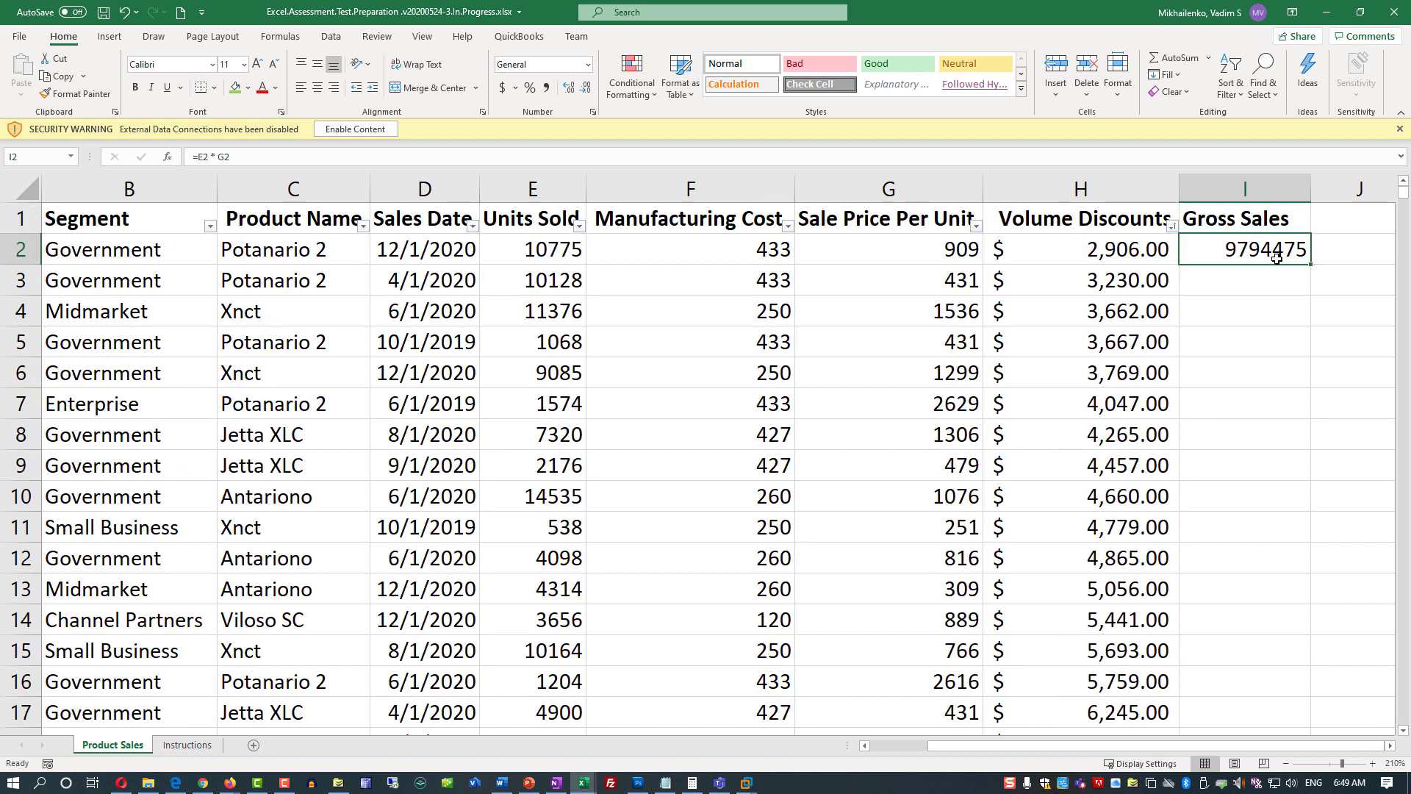
left_click(1245, 288)
key("Up")
left_click(62, 76)
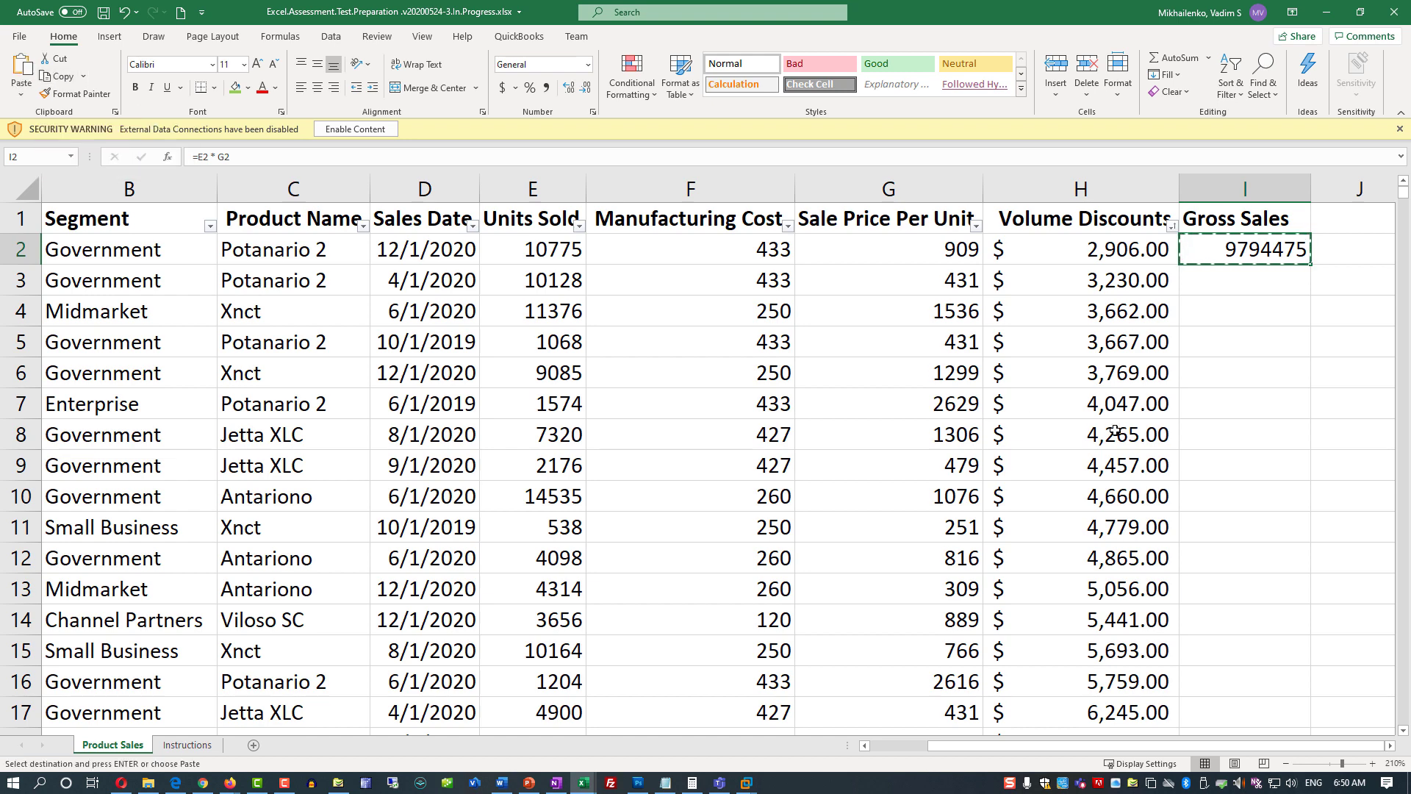
left_click(1258, 283)
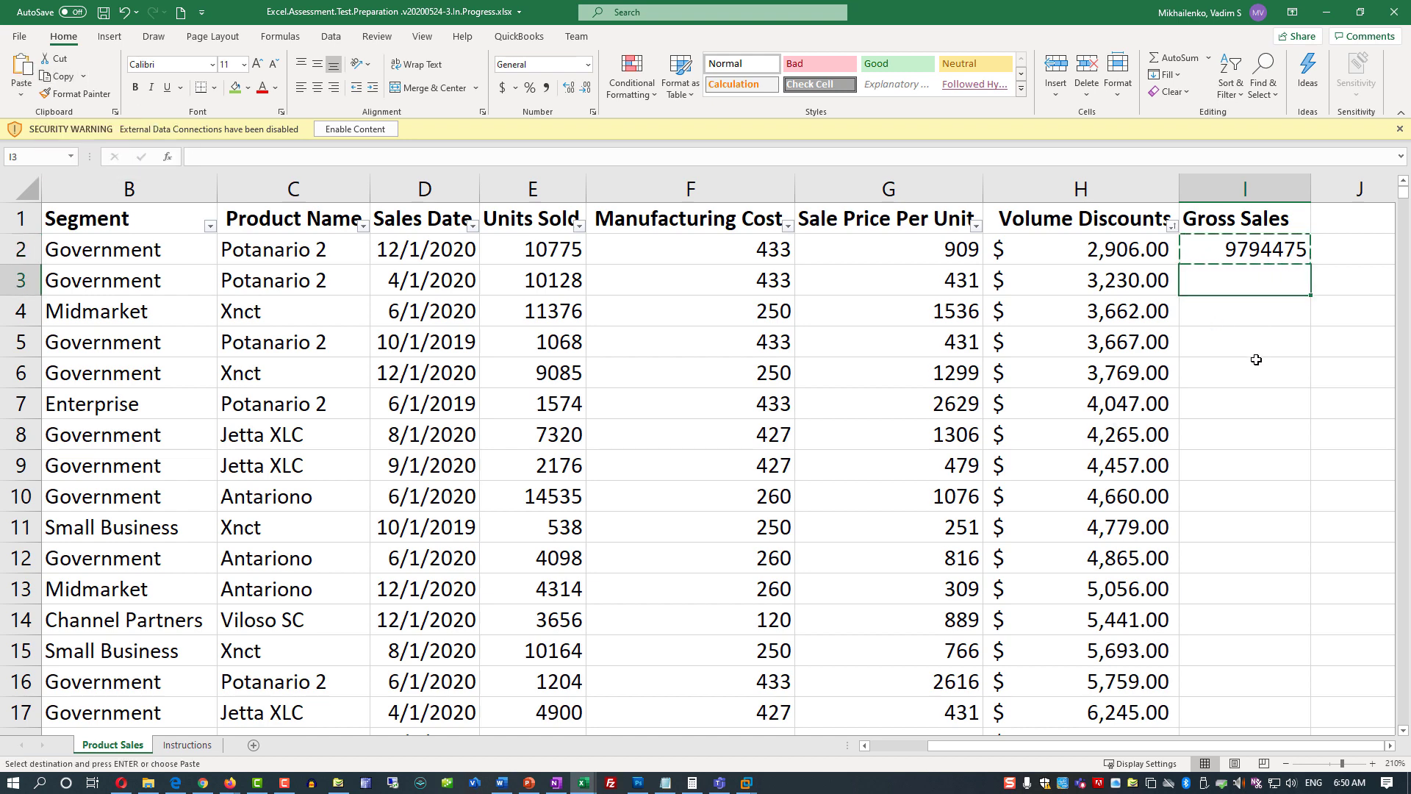
left_click(22, 156)
type(":I1001")
key("Return")
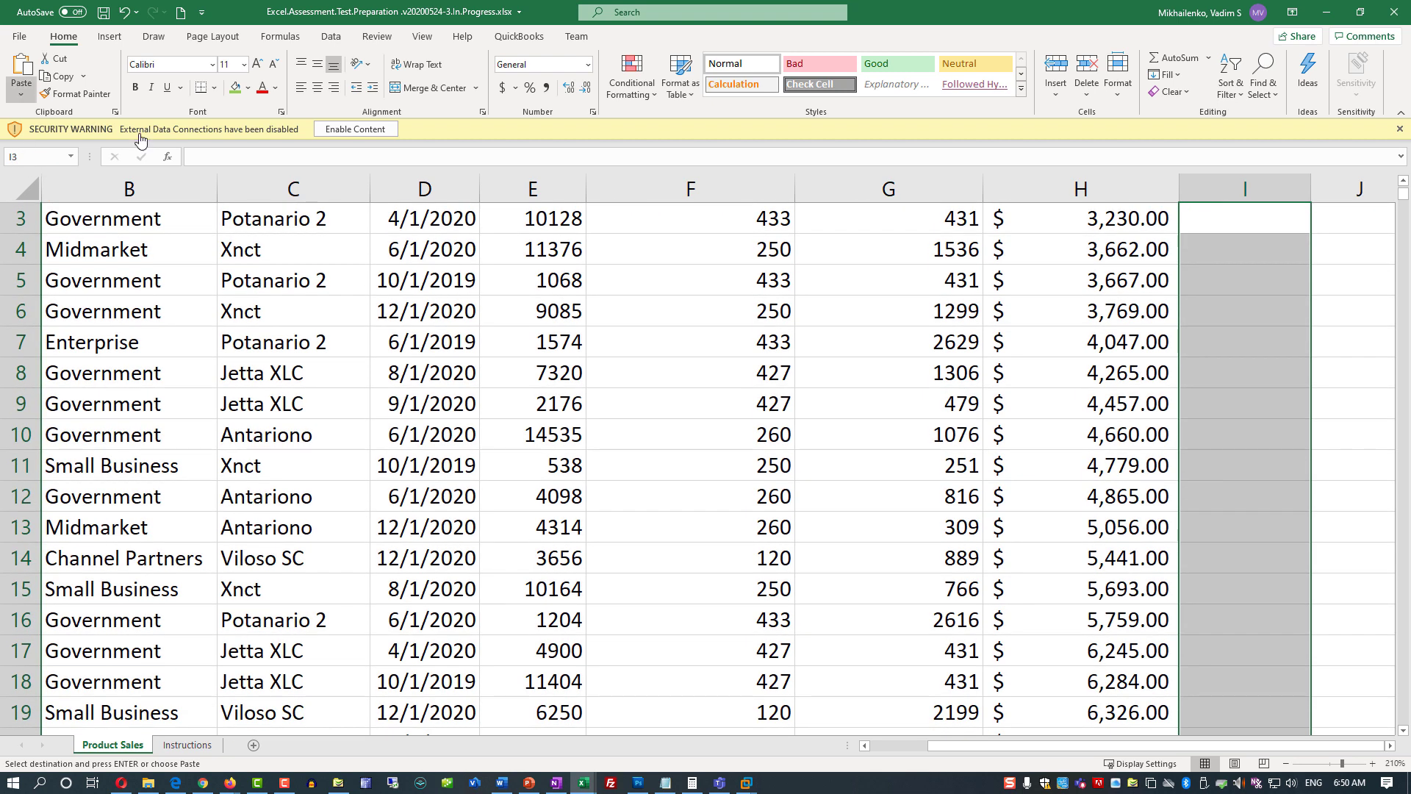
left_click(20, 94)
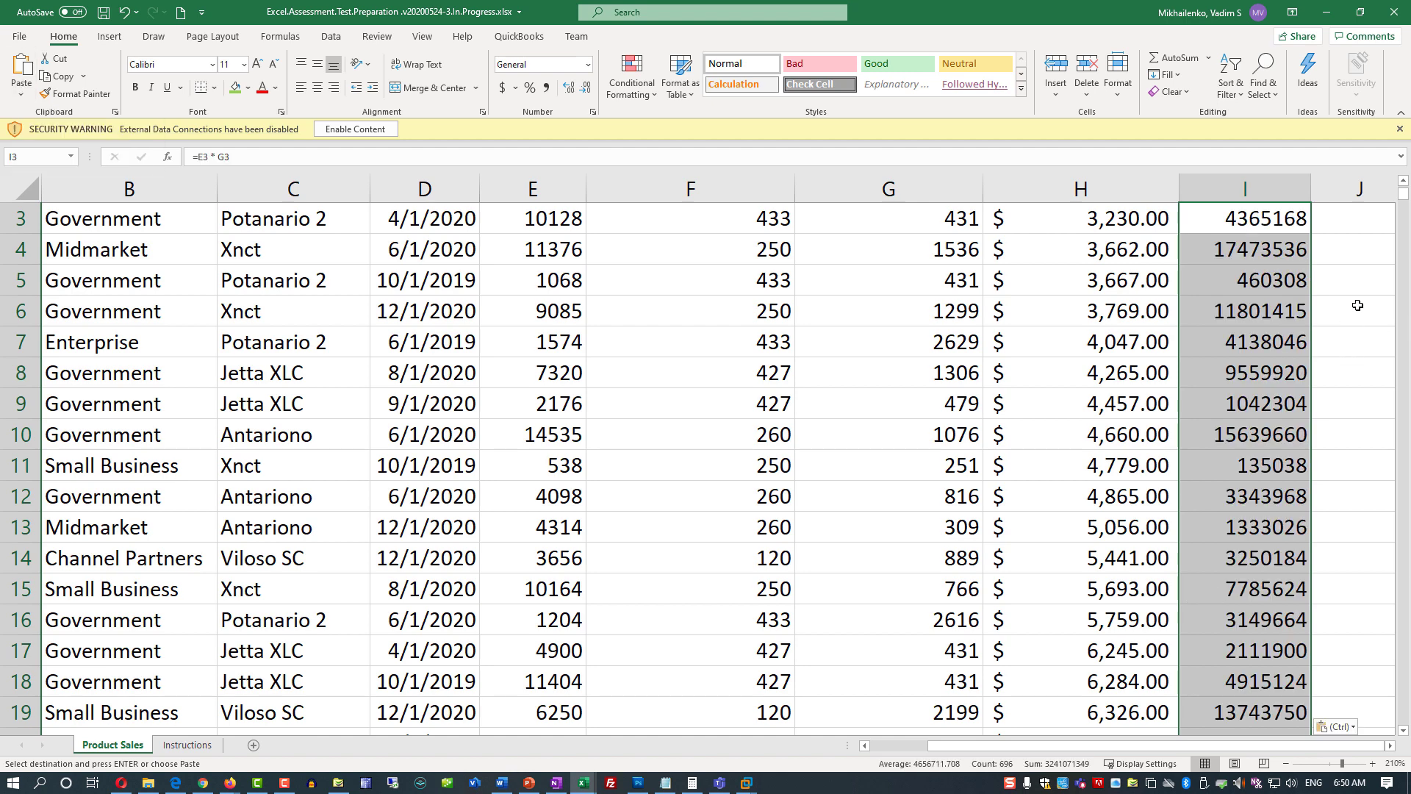
- Check the copied formulas in several Gross Sales cells and return to the Instructions sheet
left_click(1289, 247)
left_click(1263, 309)
left_click(1271, 388)
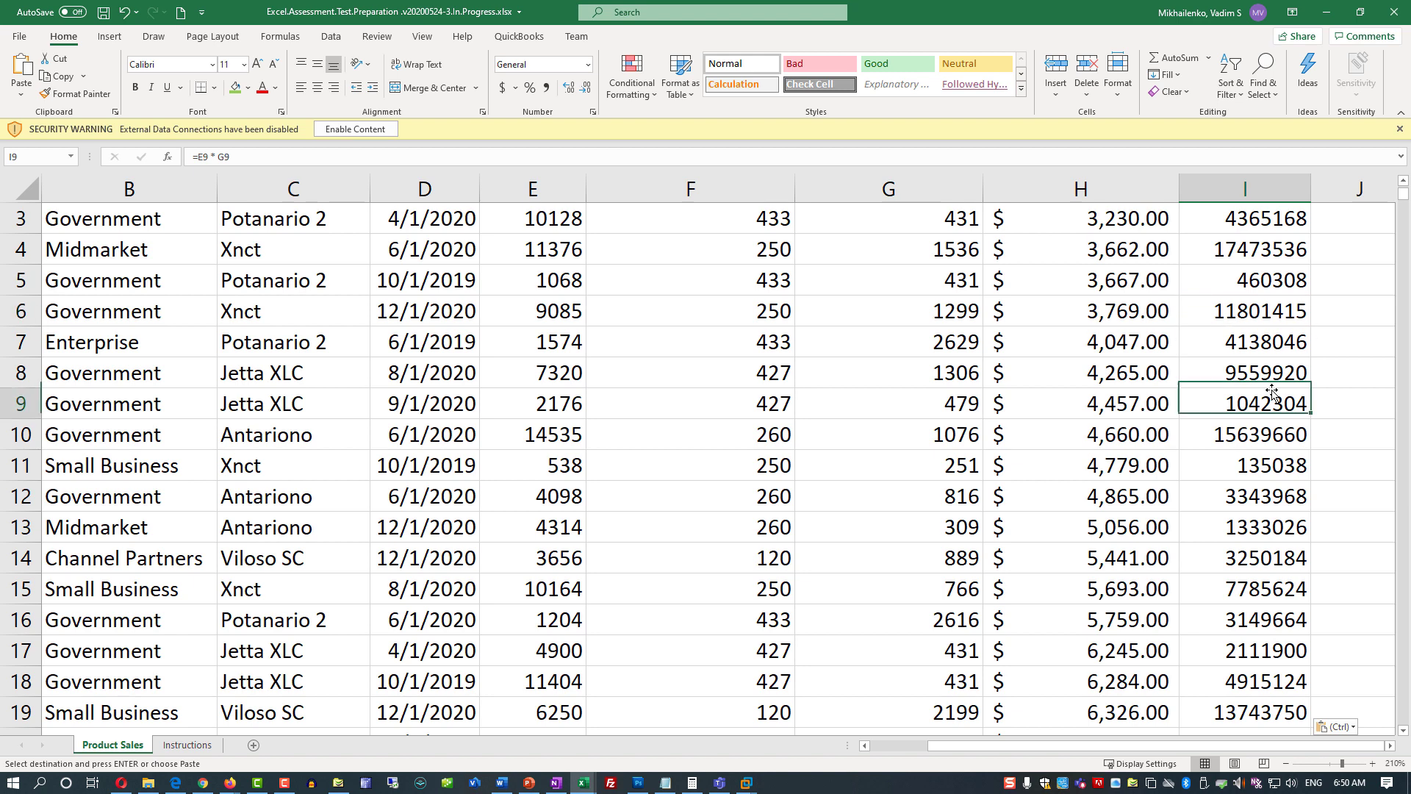
left_click(188, 744)
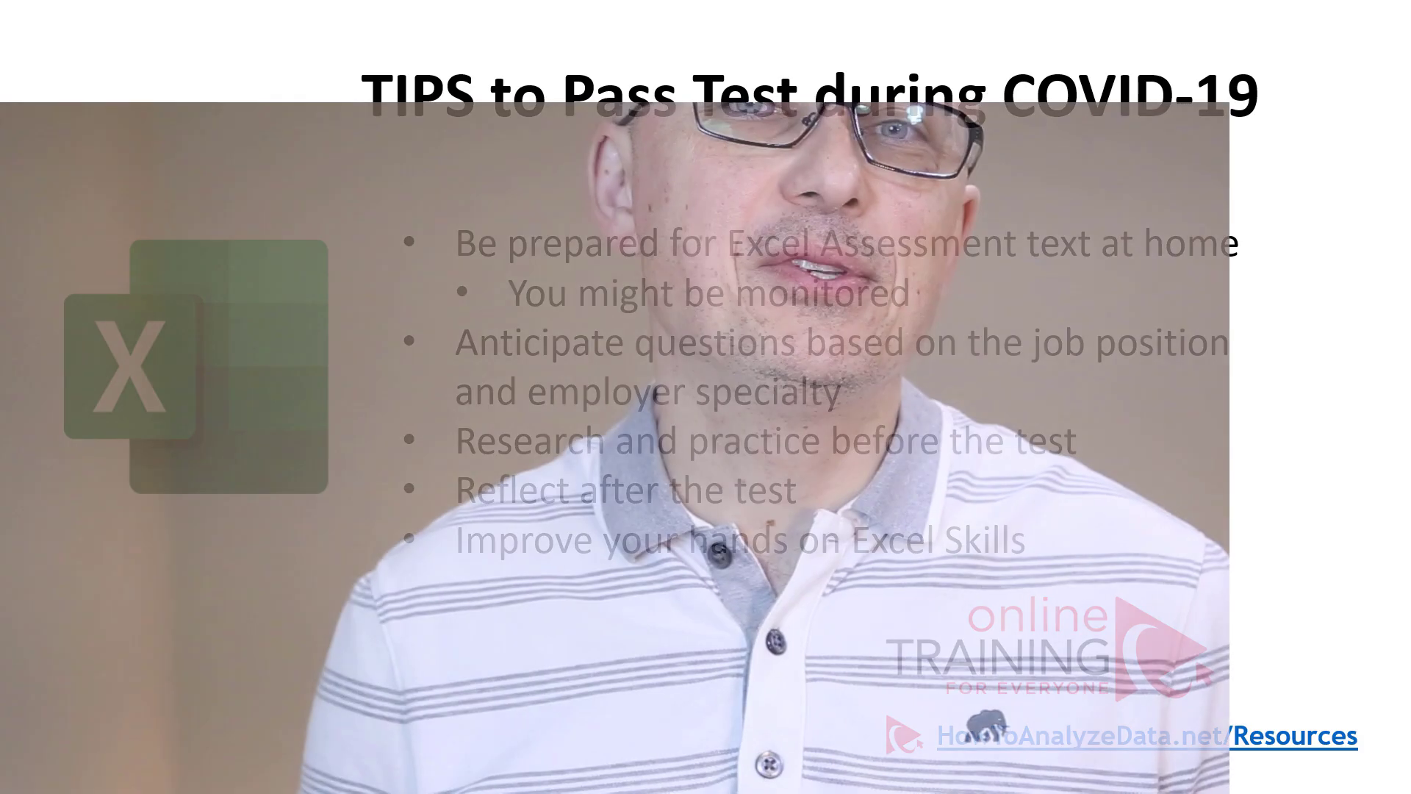
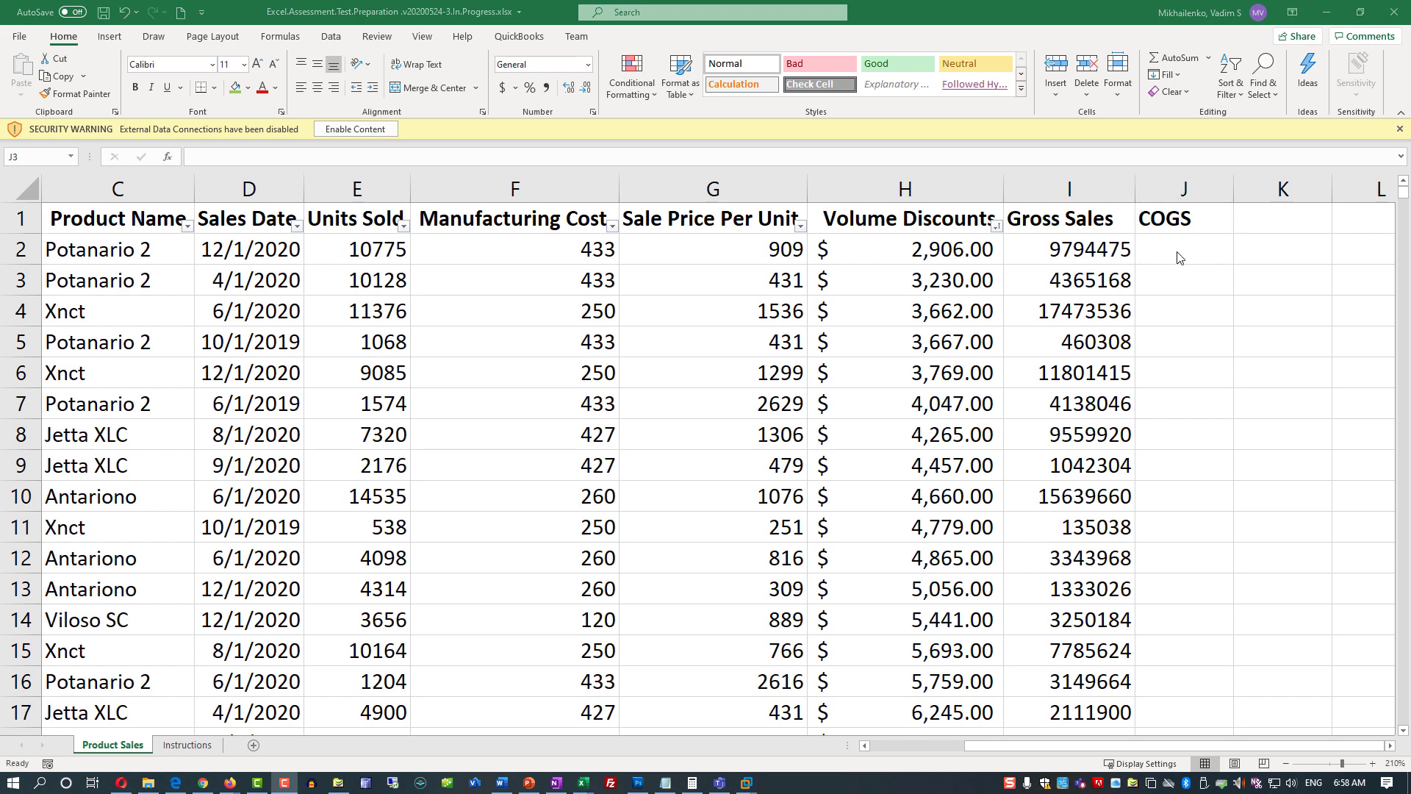
- Calculate the first COGS value in J2 as Units Sold times Manufacturing Cost, using =E2*F2
left_click(1154, 255)
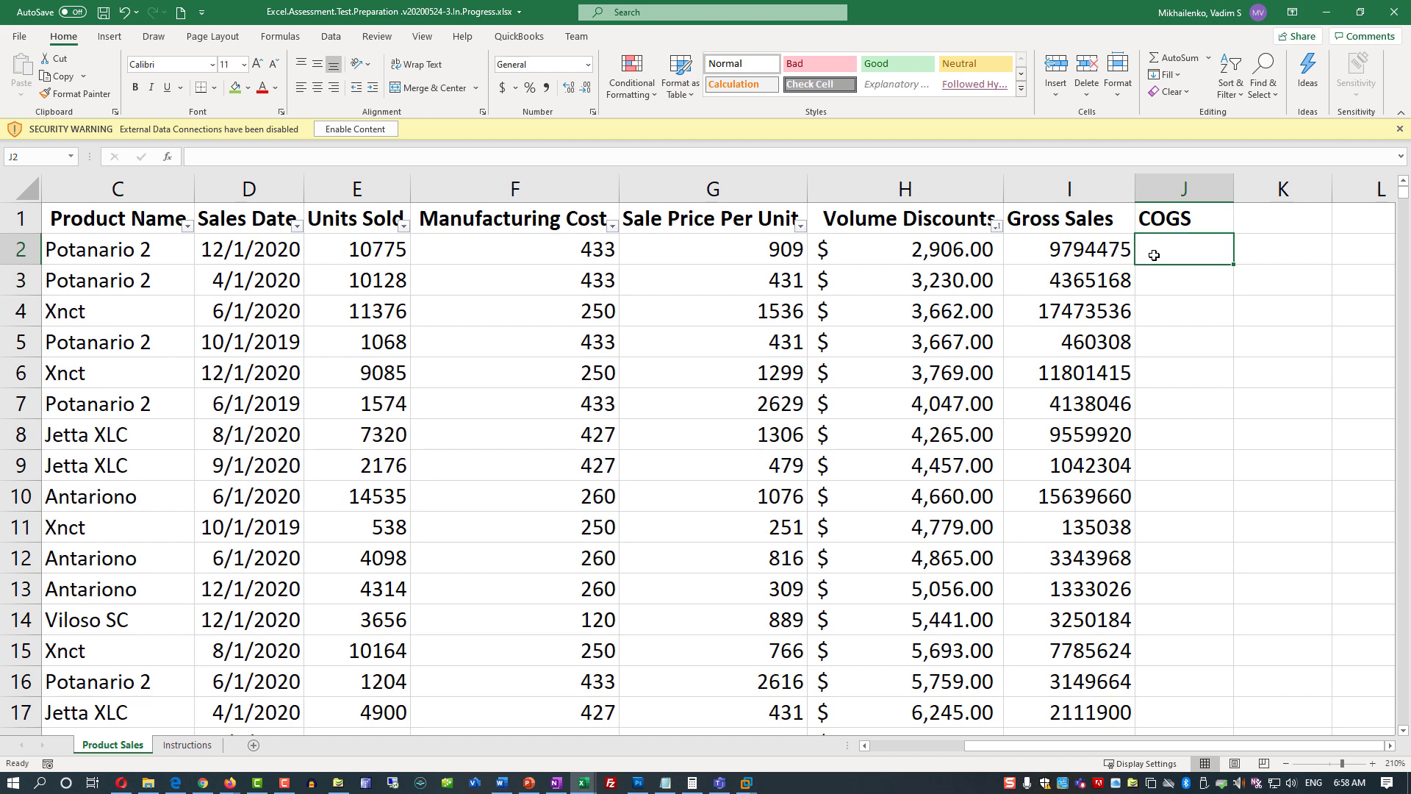
type("=")
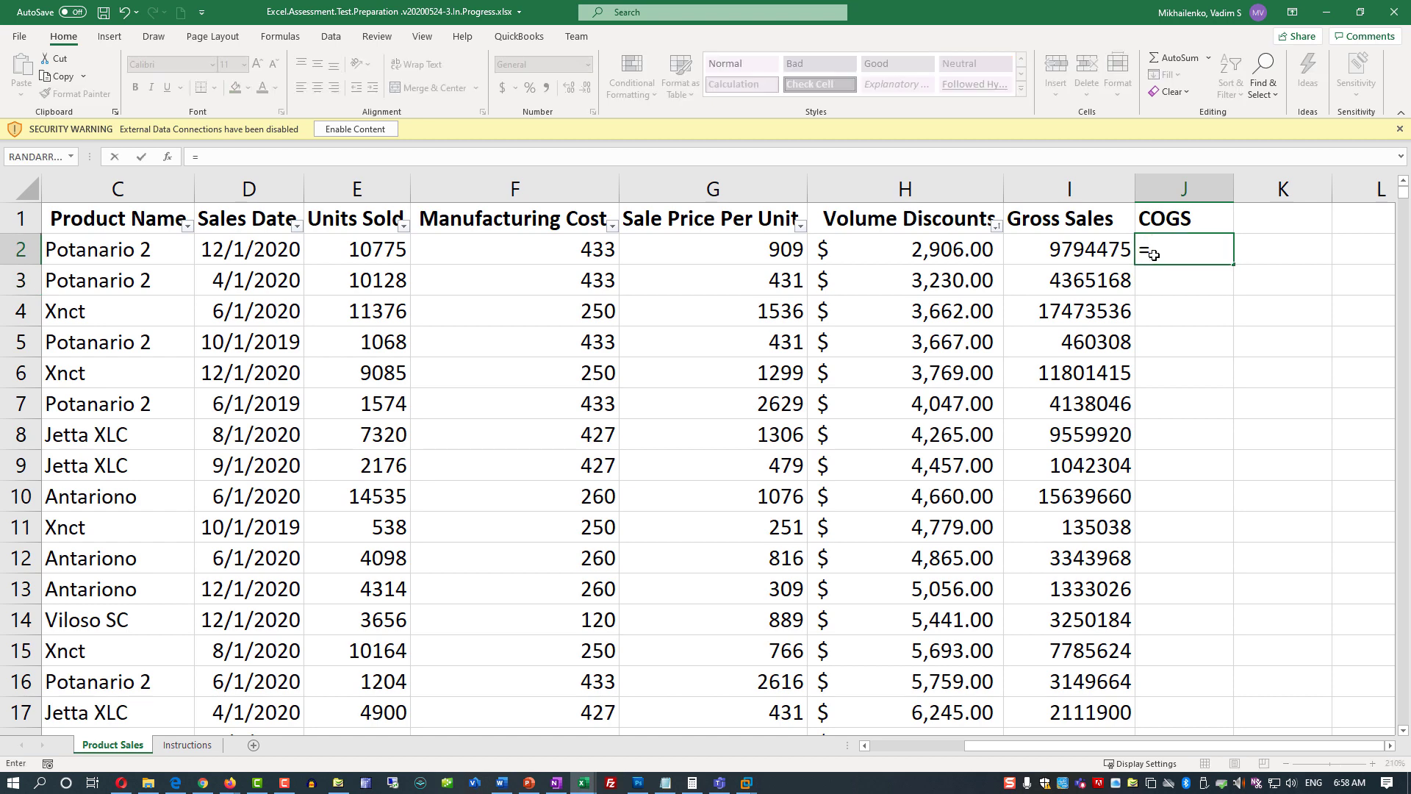
left_click(373, 252)
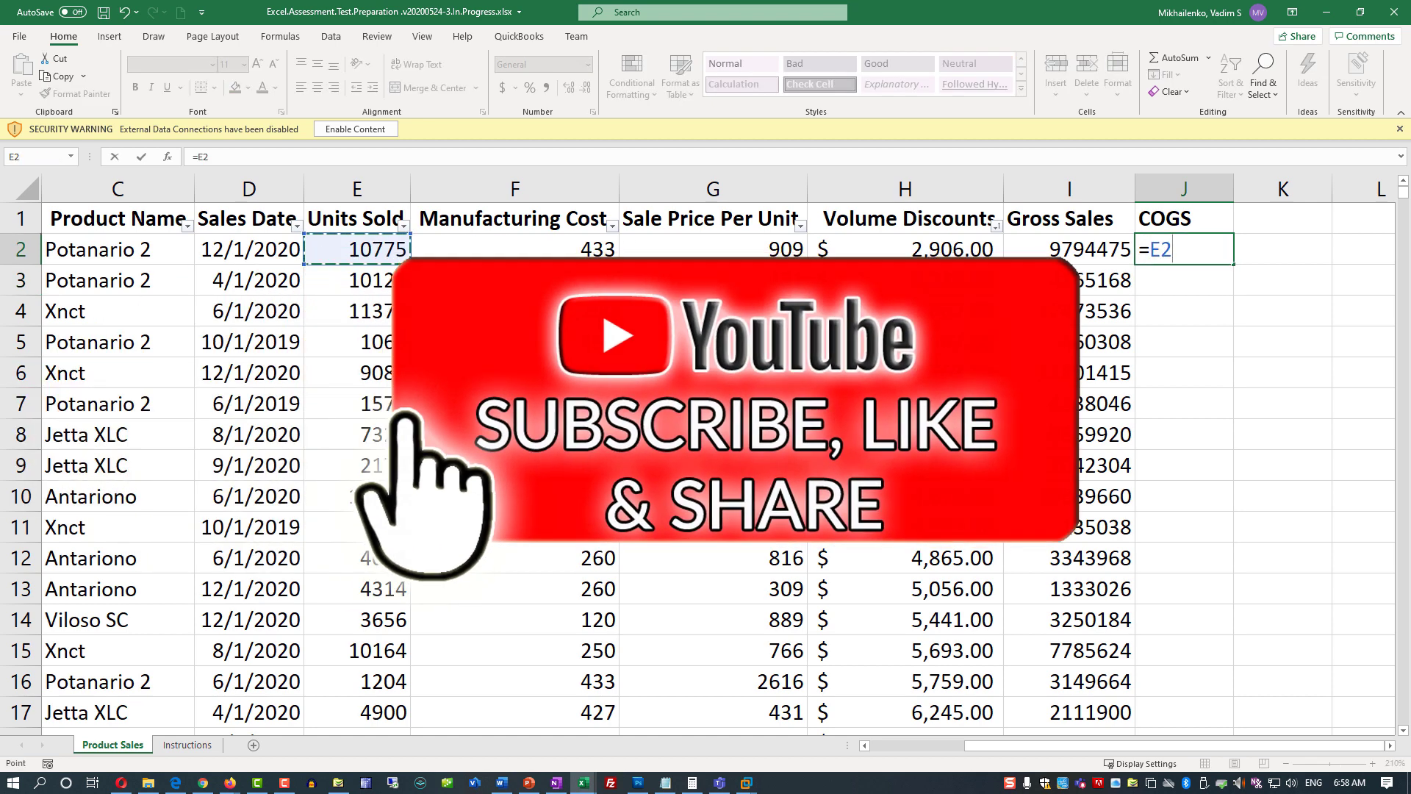
type("*")
left_click(603, 258)
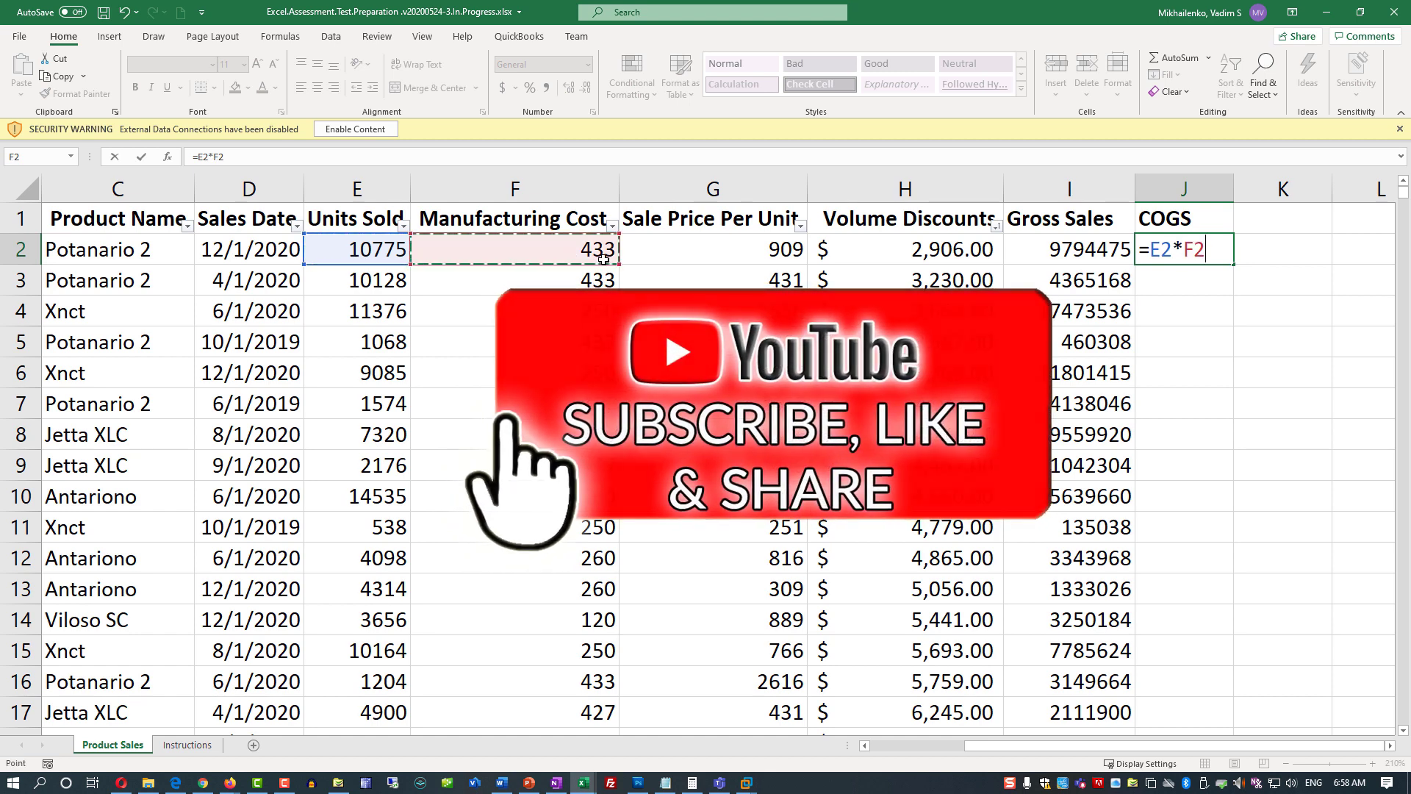
key("Return")
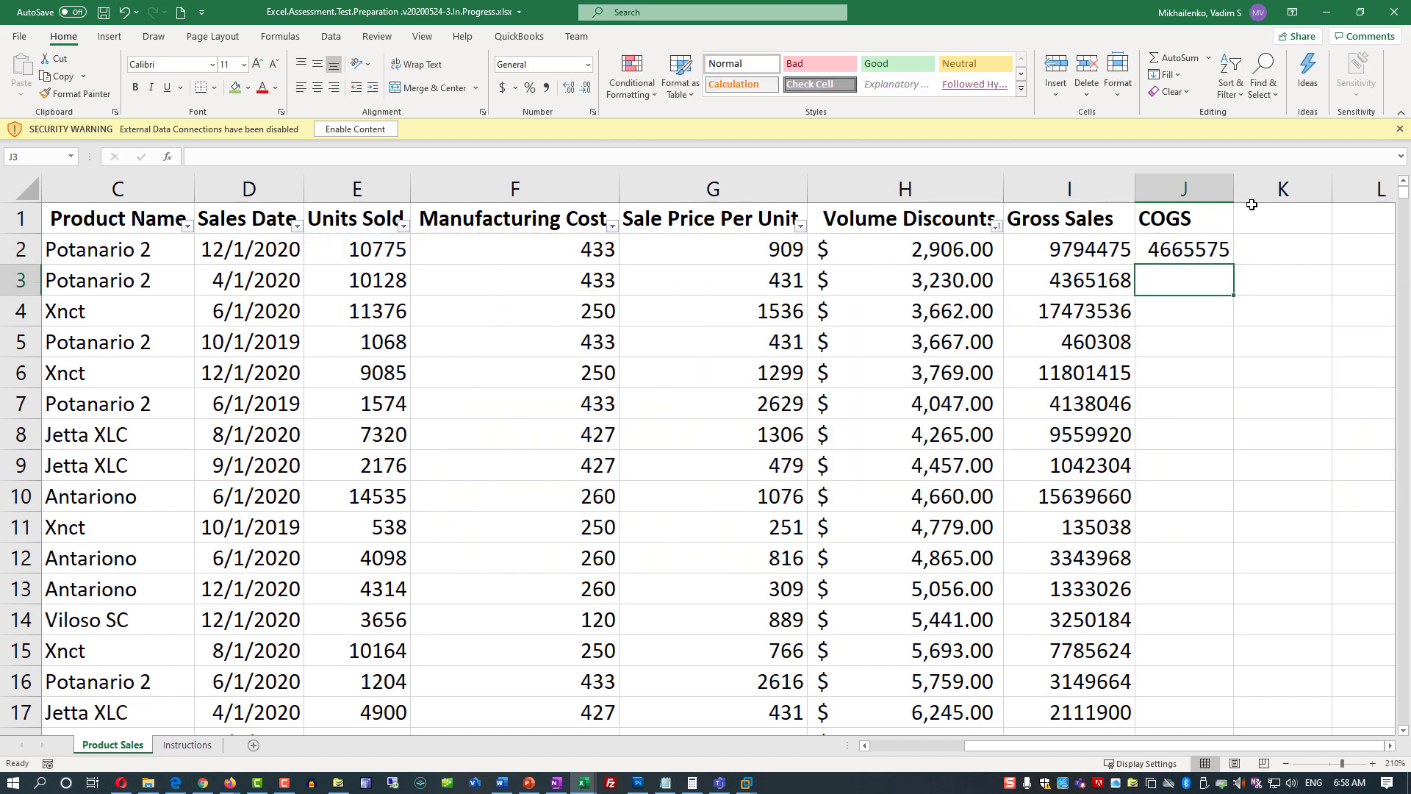
- Widen column J slightly and copy the COGS formula from J2 into J3:J698
left_click_drag(1235, 192, 1245, 192)
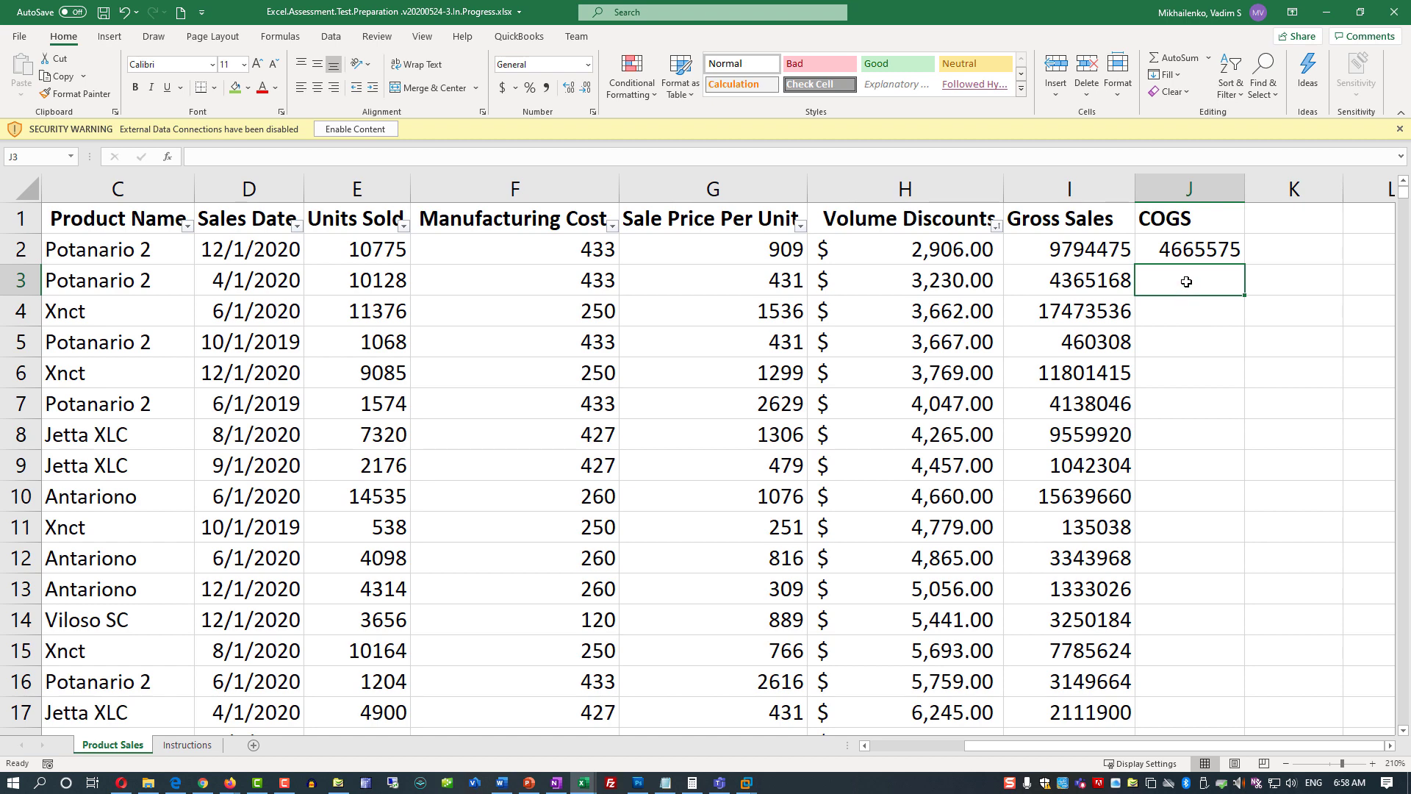
left_click(1196, 248)
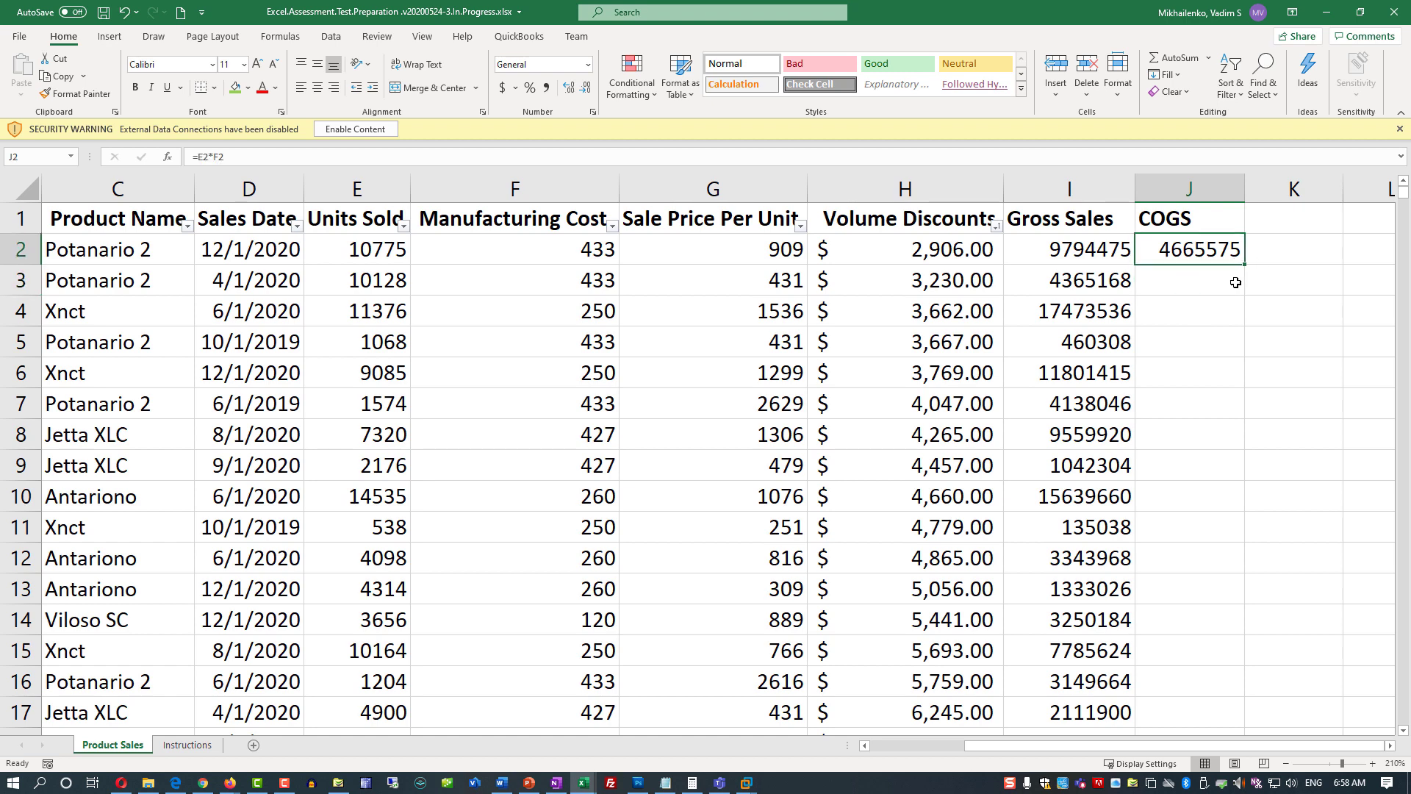
left_click(61, 77)
left_click(1167, 290)
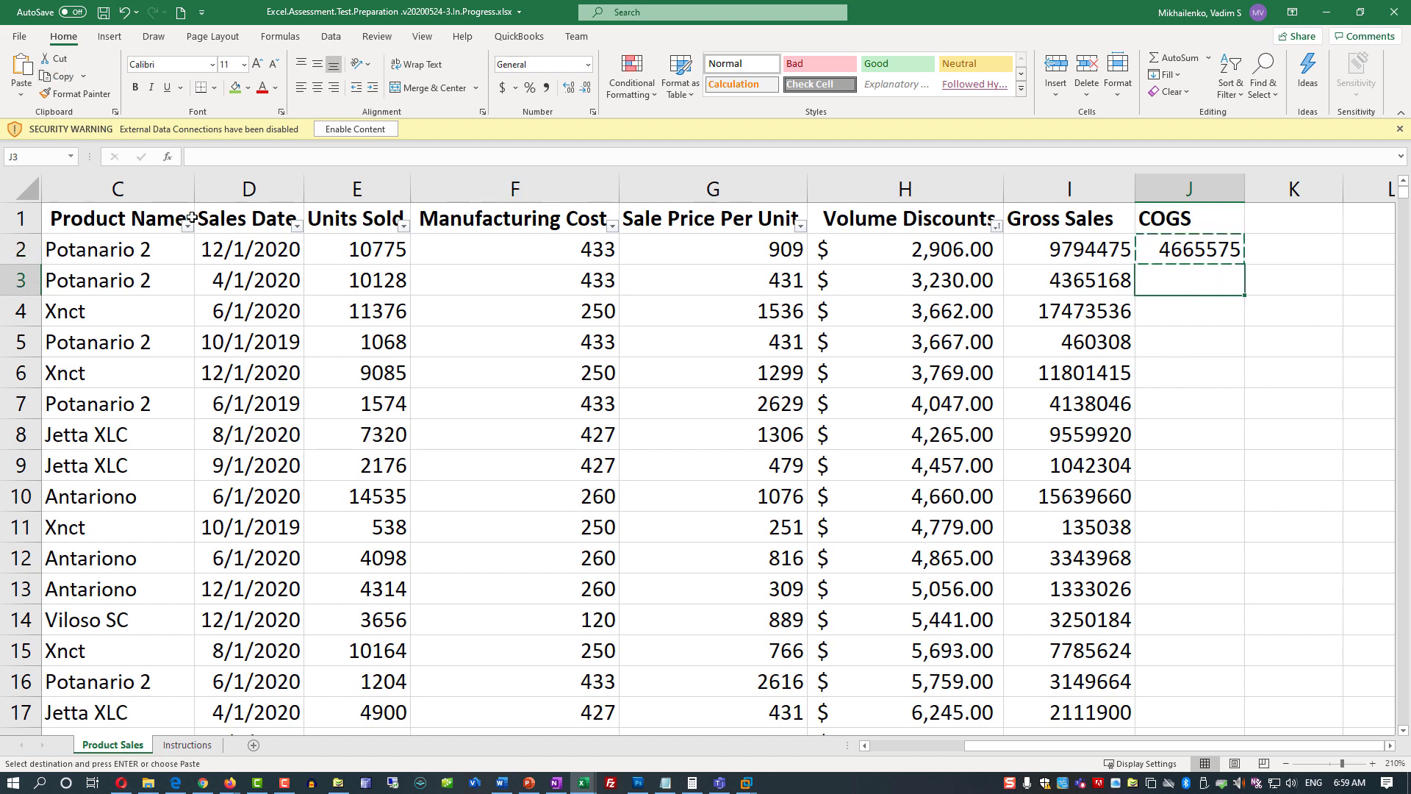
left_click(29, 157)
key("Escape")
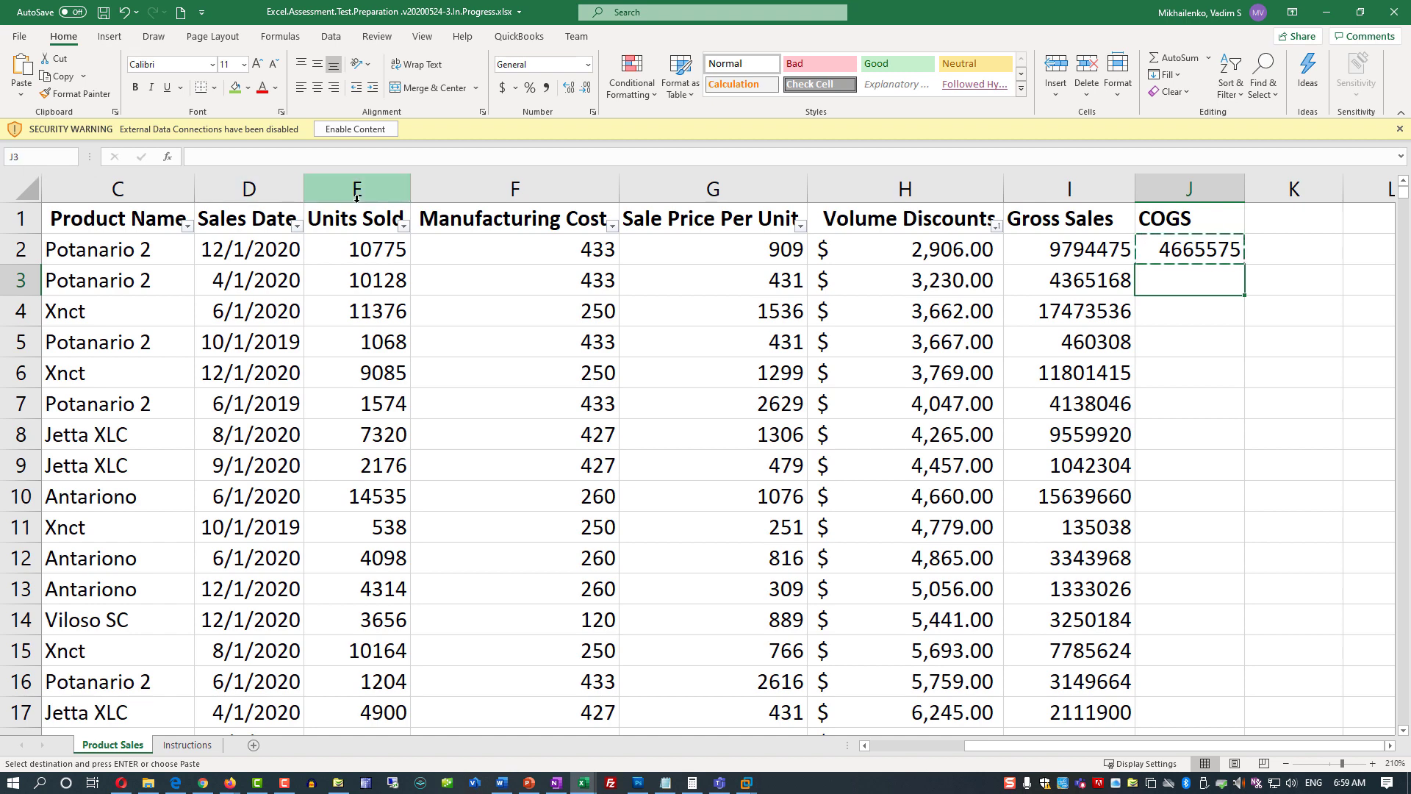
type(":J100")
key("Return")
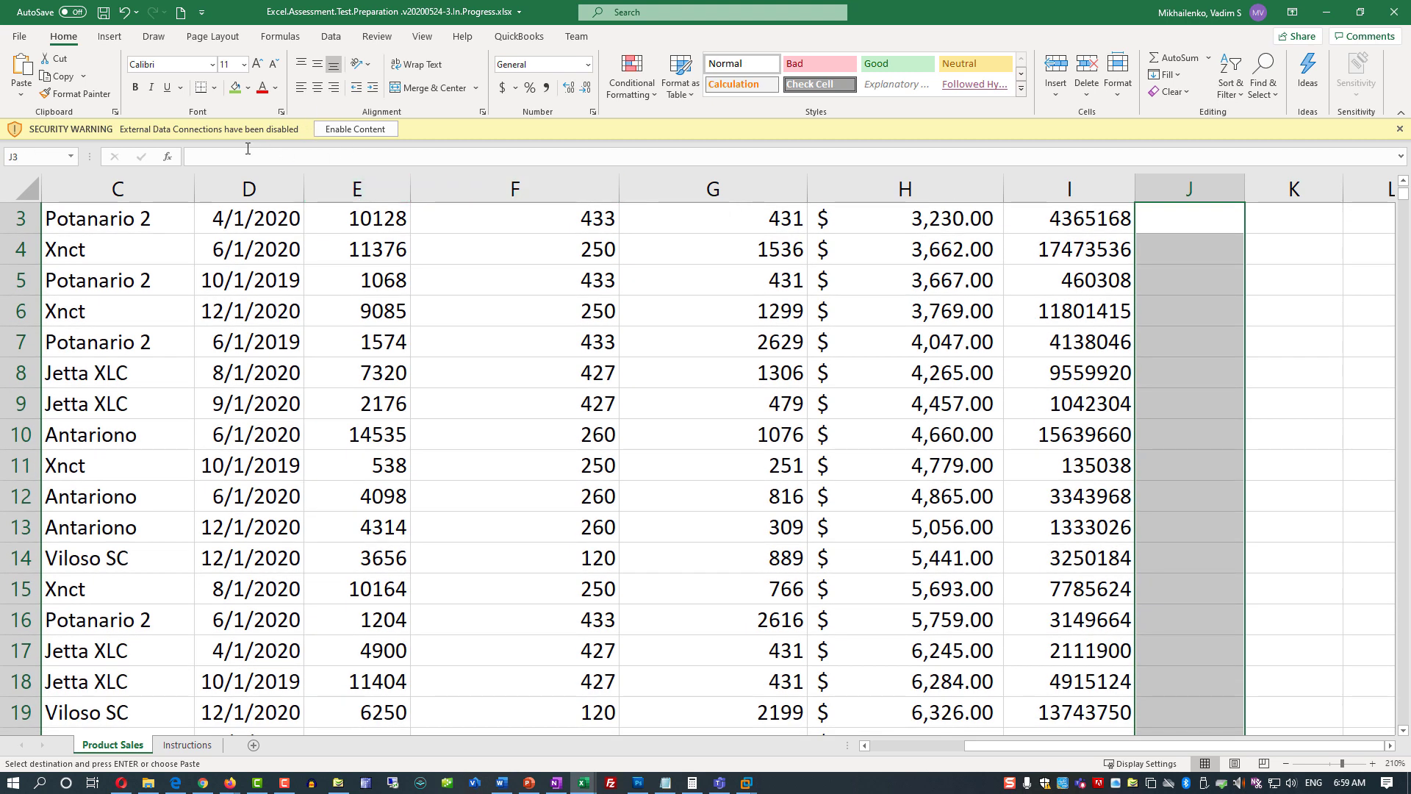
left_click(24, 76)
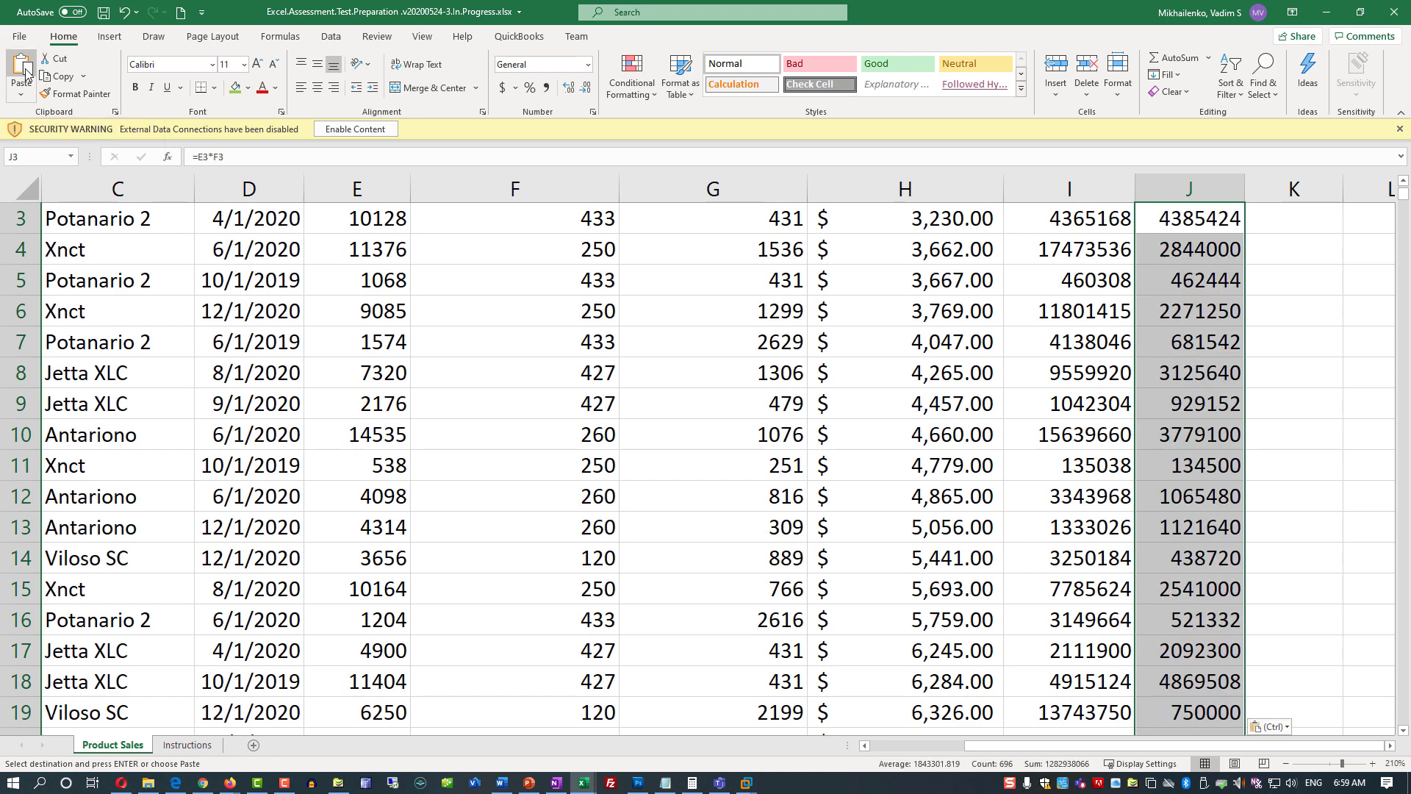
- Mark question 13 as done by filling cell C16 on the Instructions sheet with light green
left_click(188, 745)
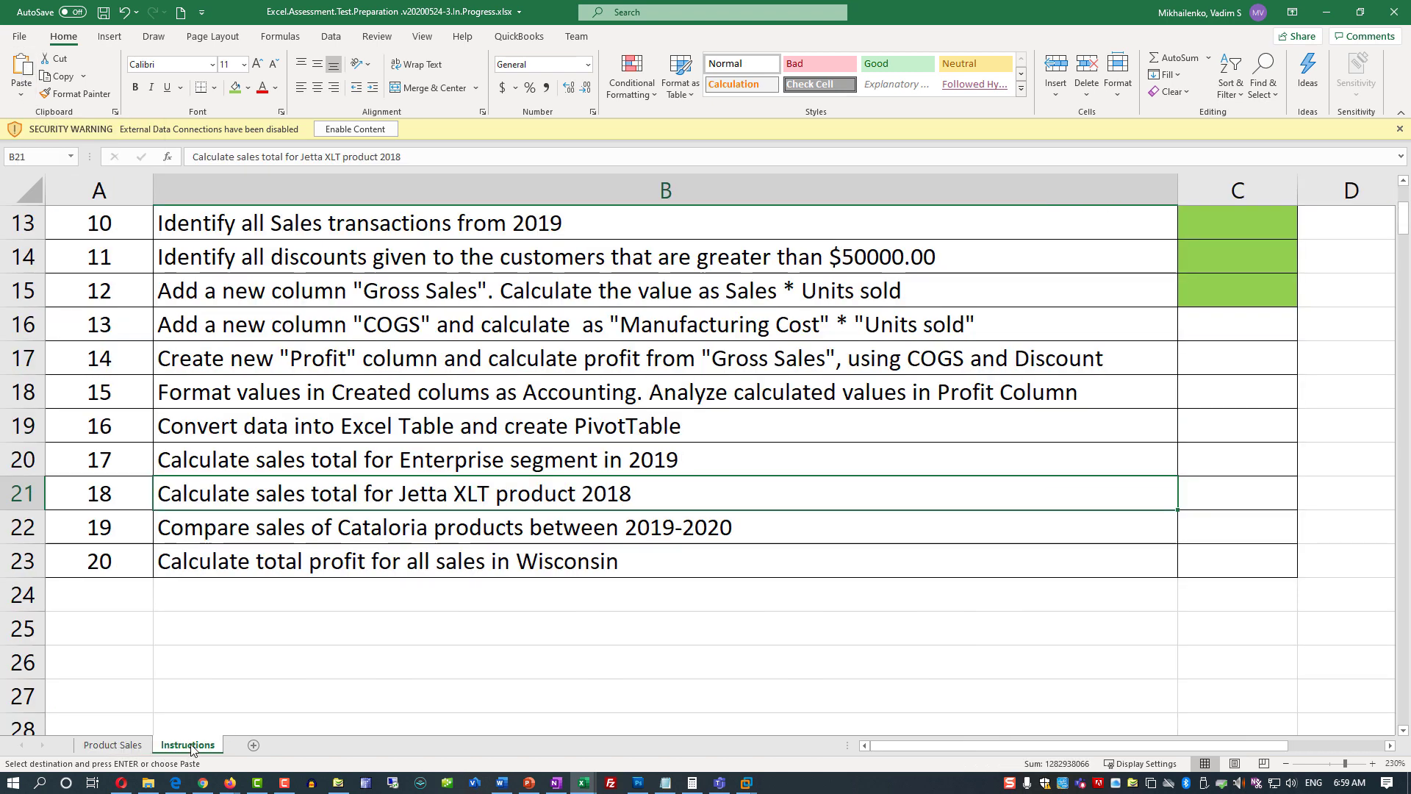
left_click(1206, 323)
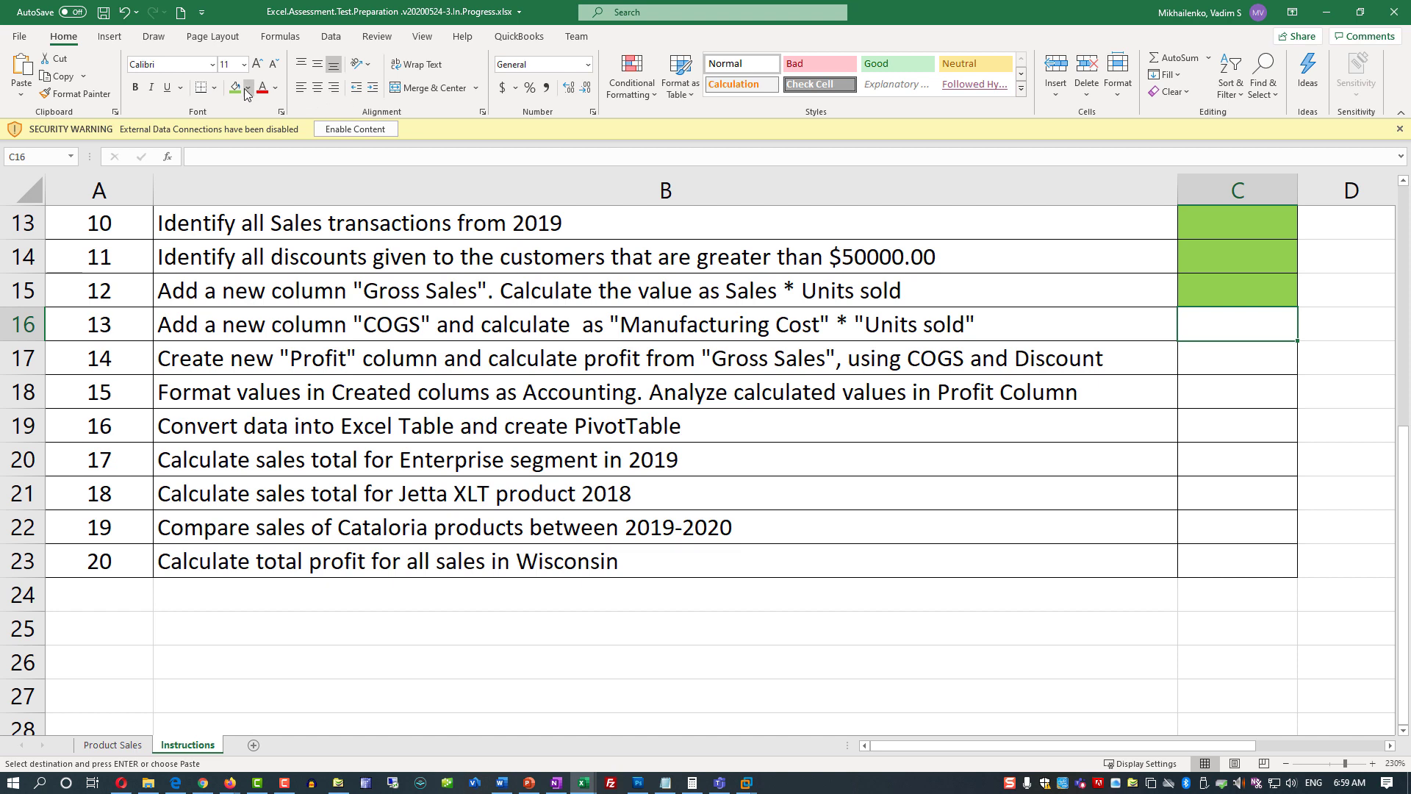
left_click(235, 87)
- Select question 14 about the Profit column and return to the header row of the Product Sales sheet
left_click(328, 358)
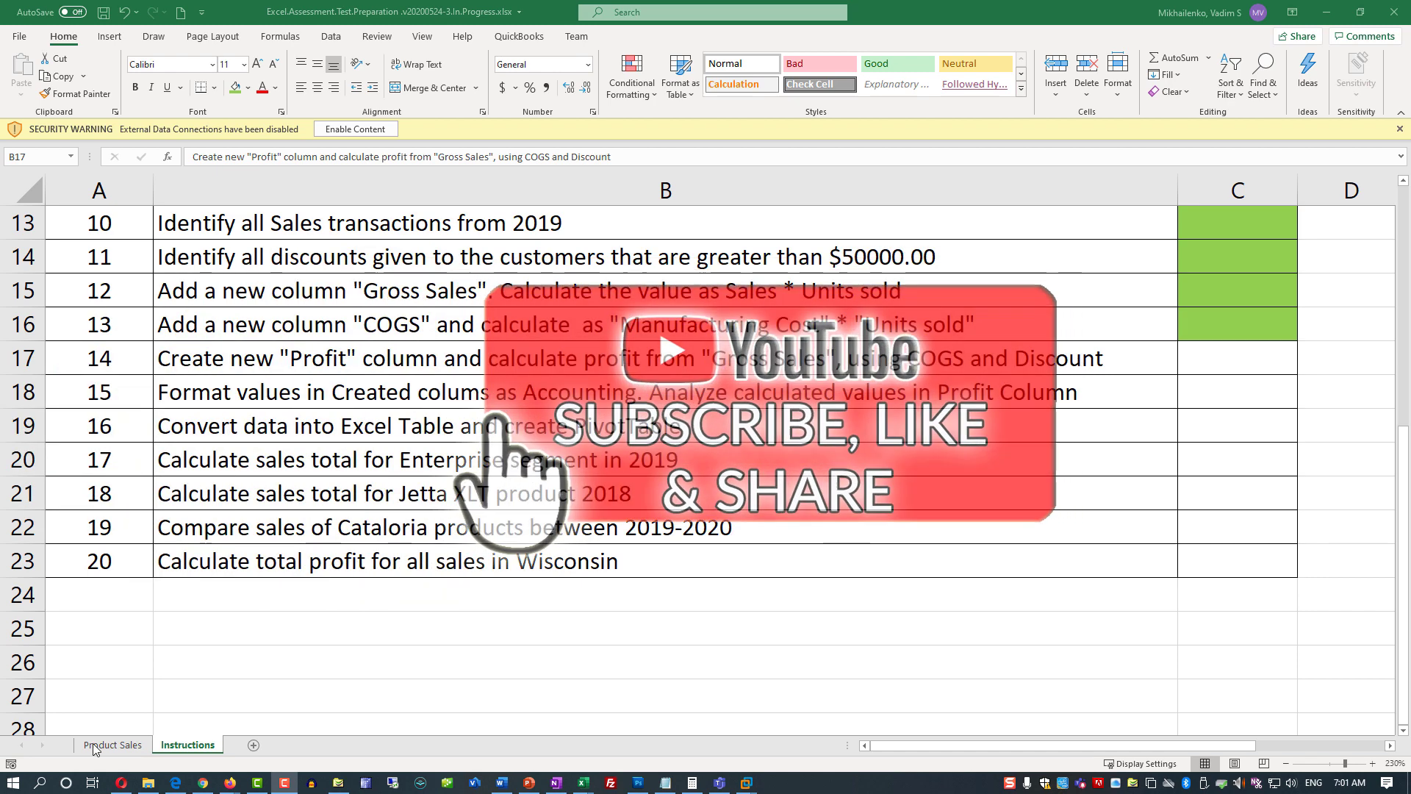
left_click(117, 746)
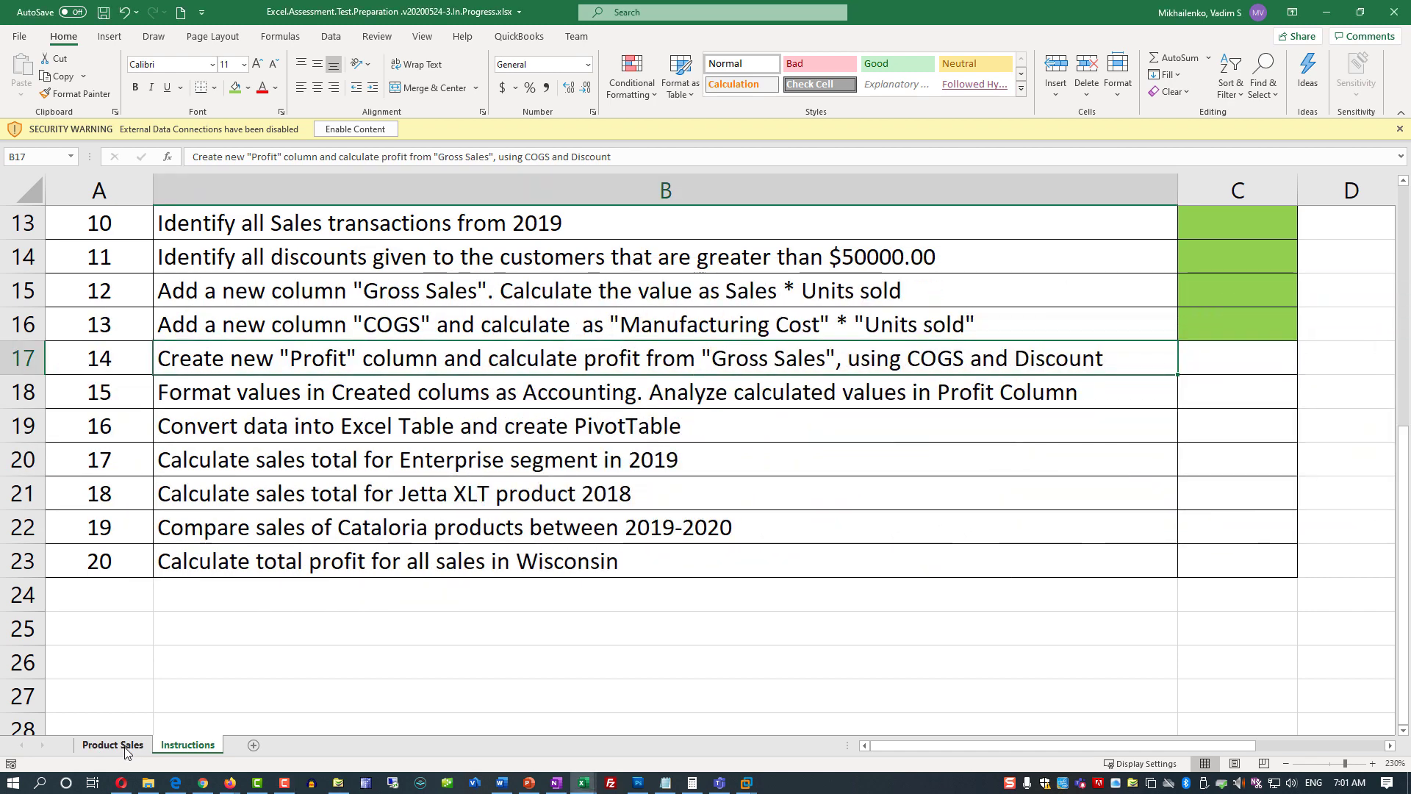
left_click(118, 745)
scroll(1243, 254, "up", 1)
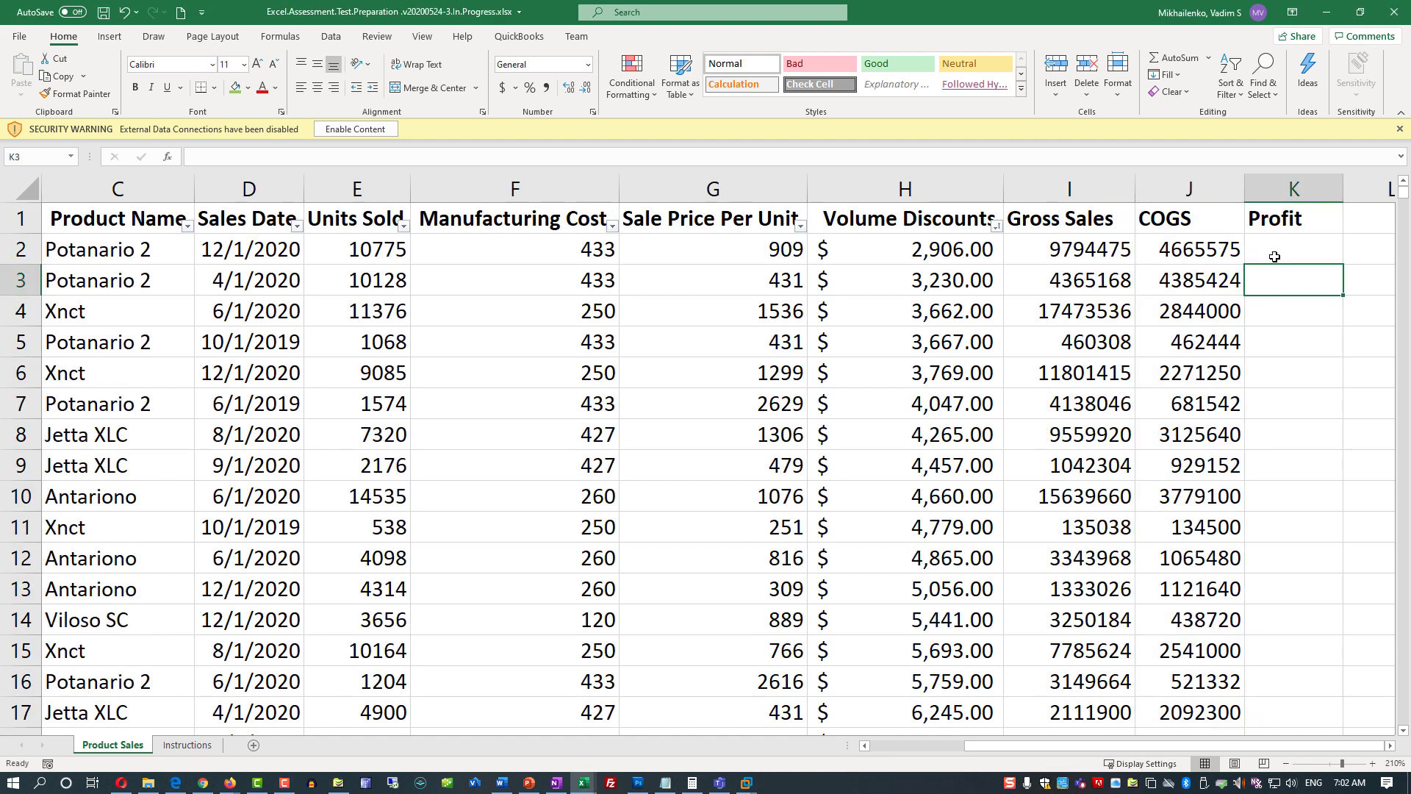
- Calculate the first Profit value in K2 as Gross Sales minus COGS minus Volume Discounts, using =I2-J2-H2
left_click(1279, 249)
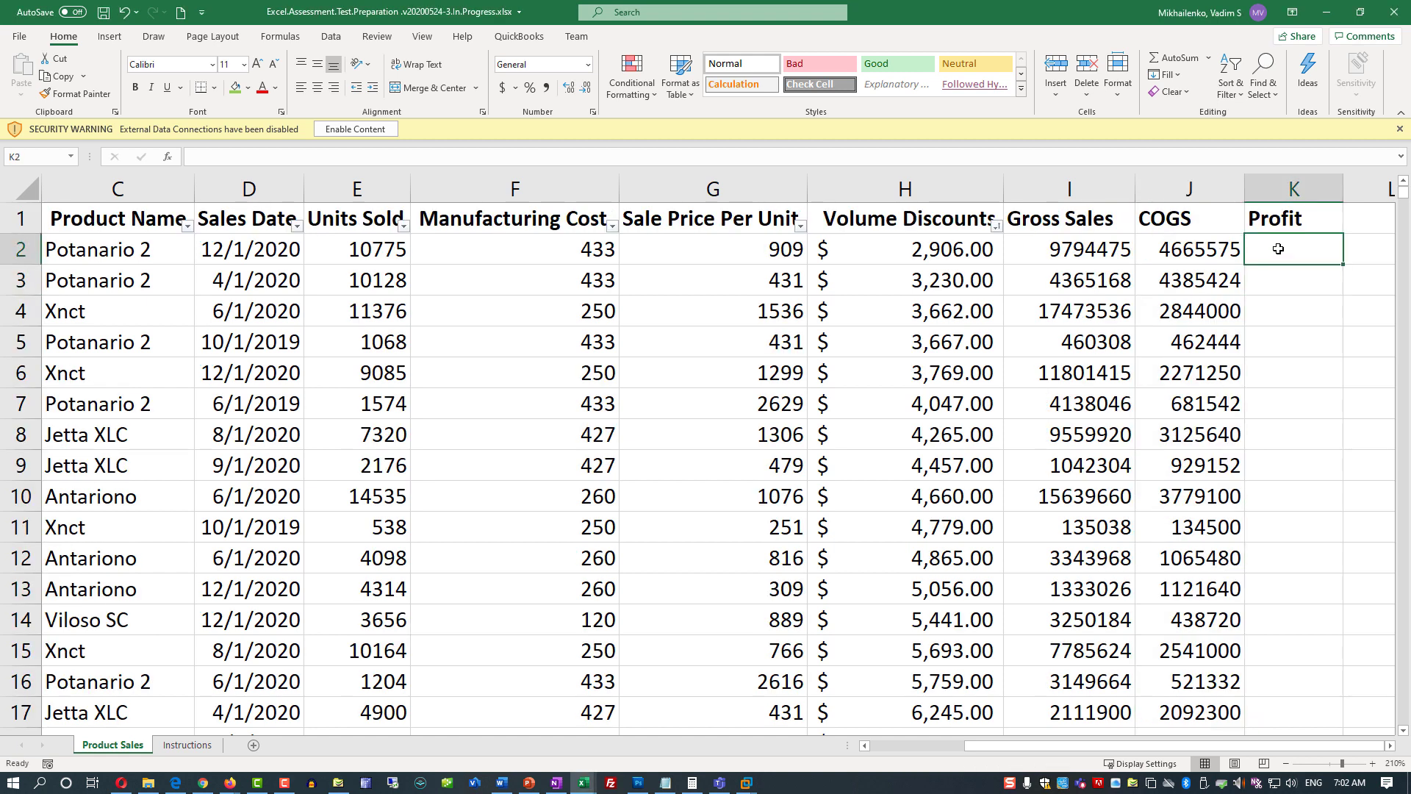
type("=")
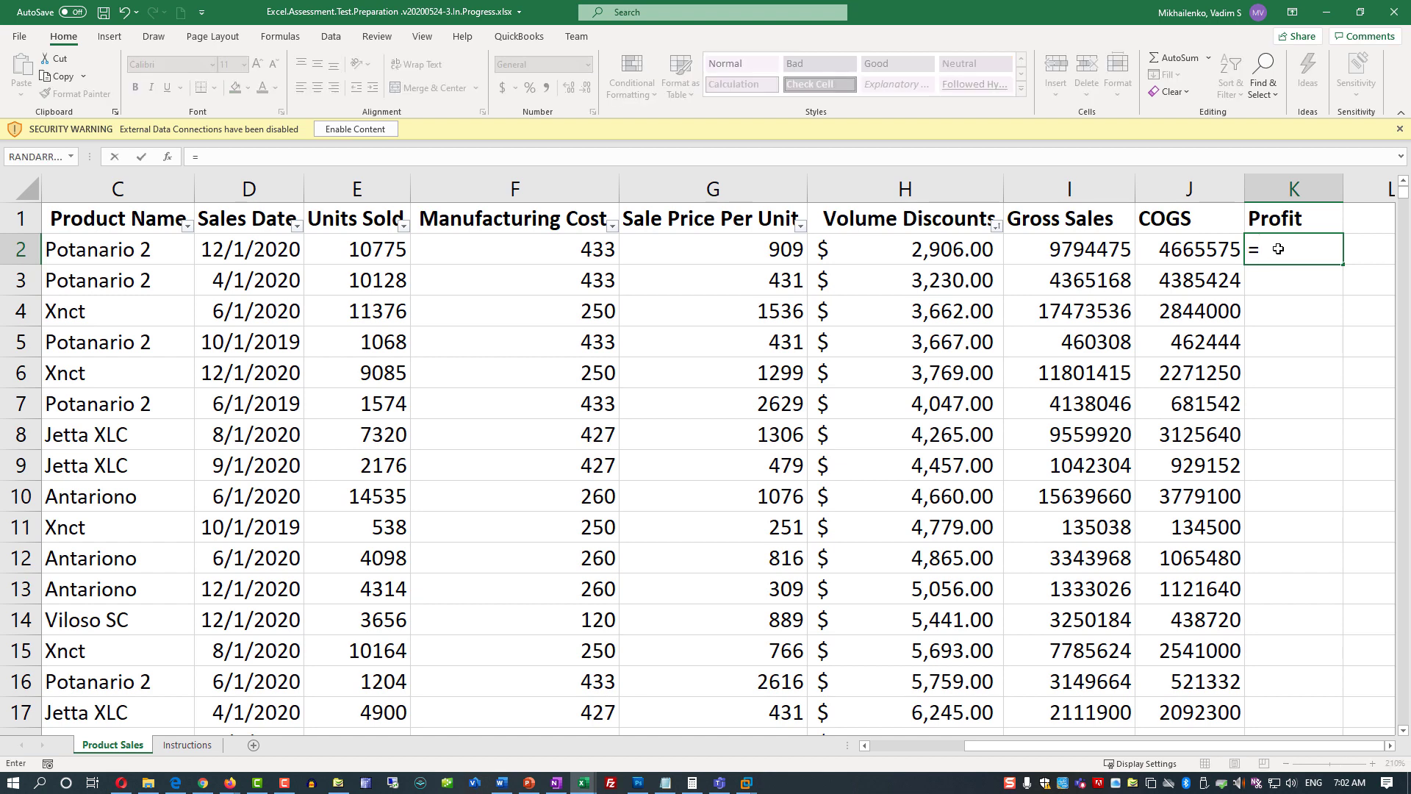
left_click(1090, 250)
type("-")
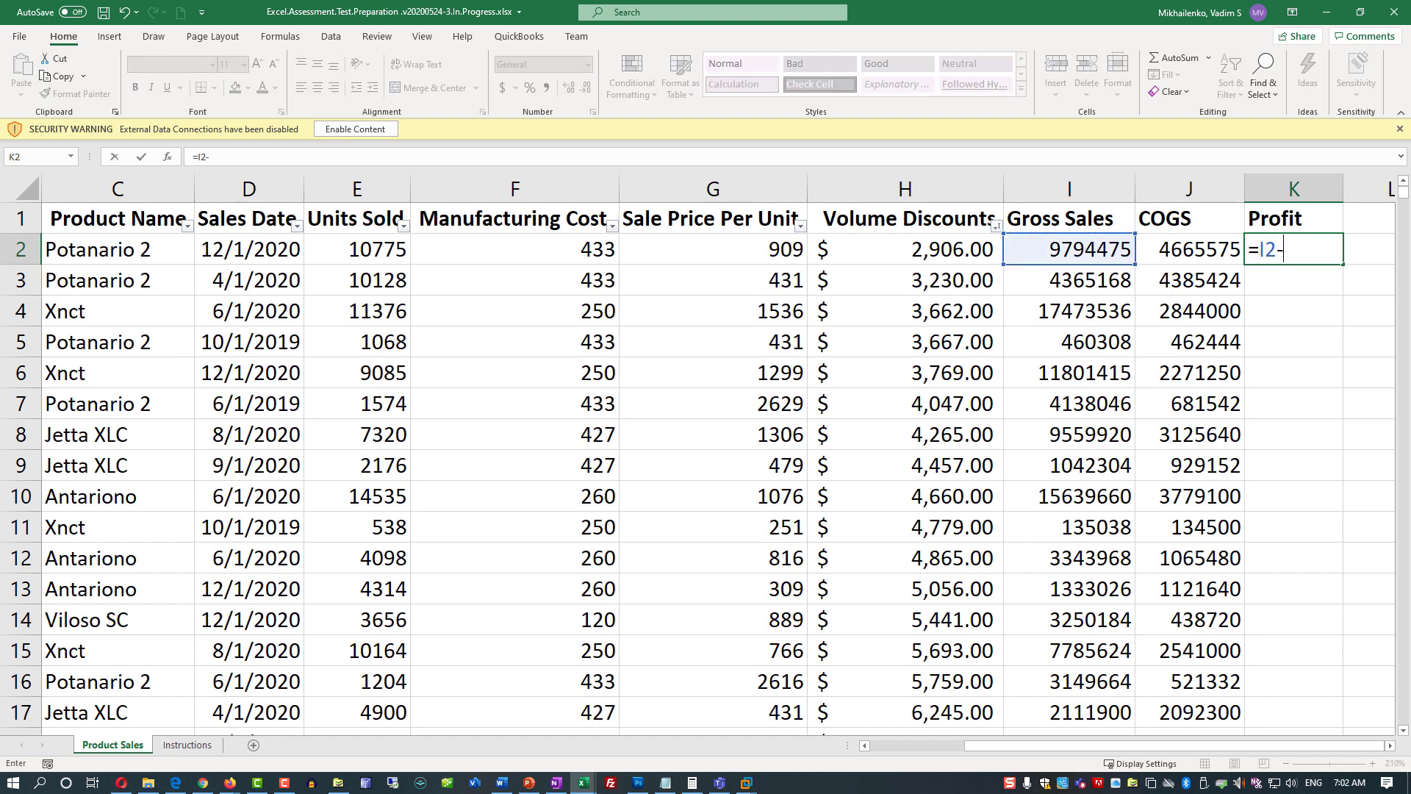
left_click(1190, 253)
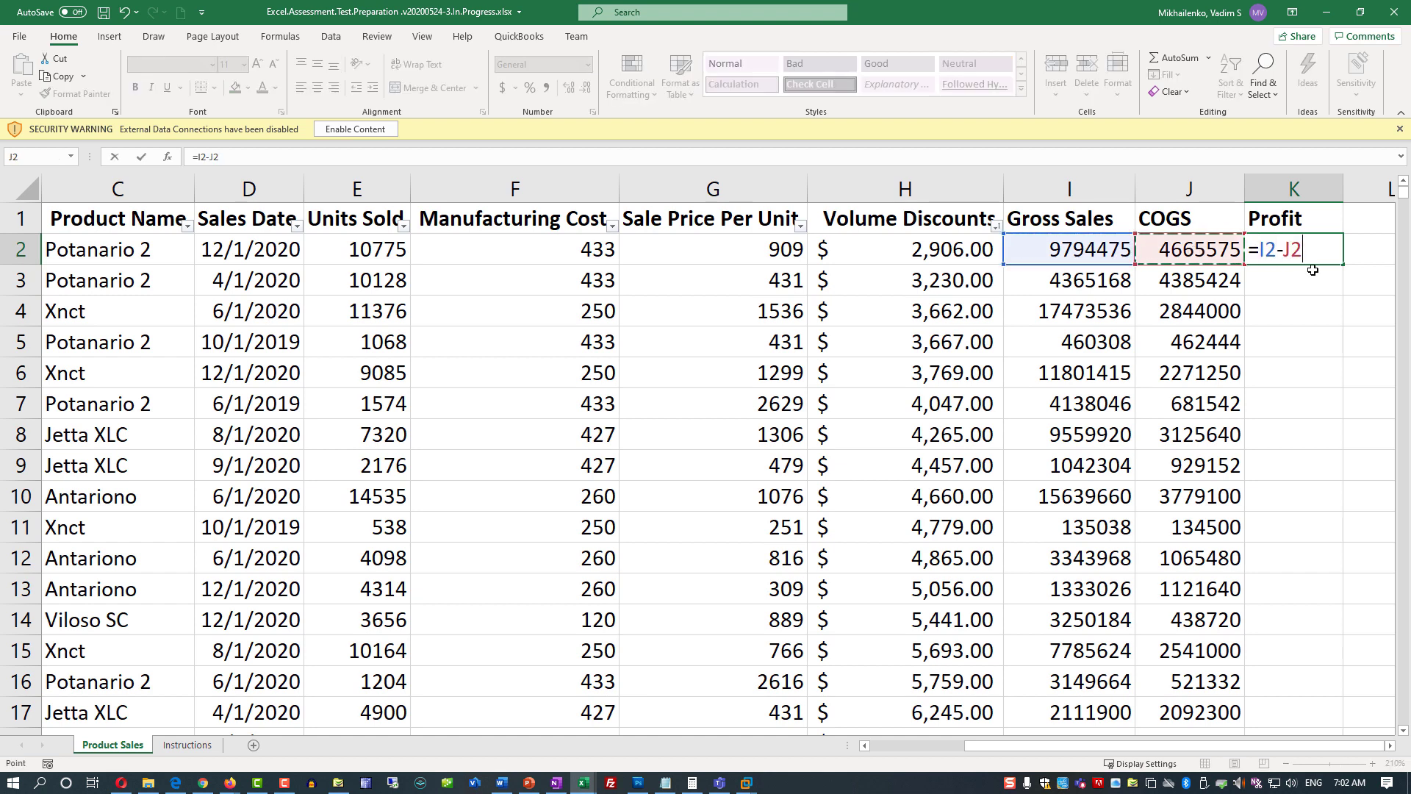
type("-")
left_click(948, 262)
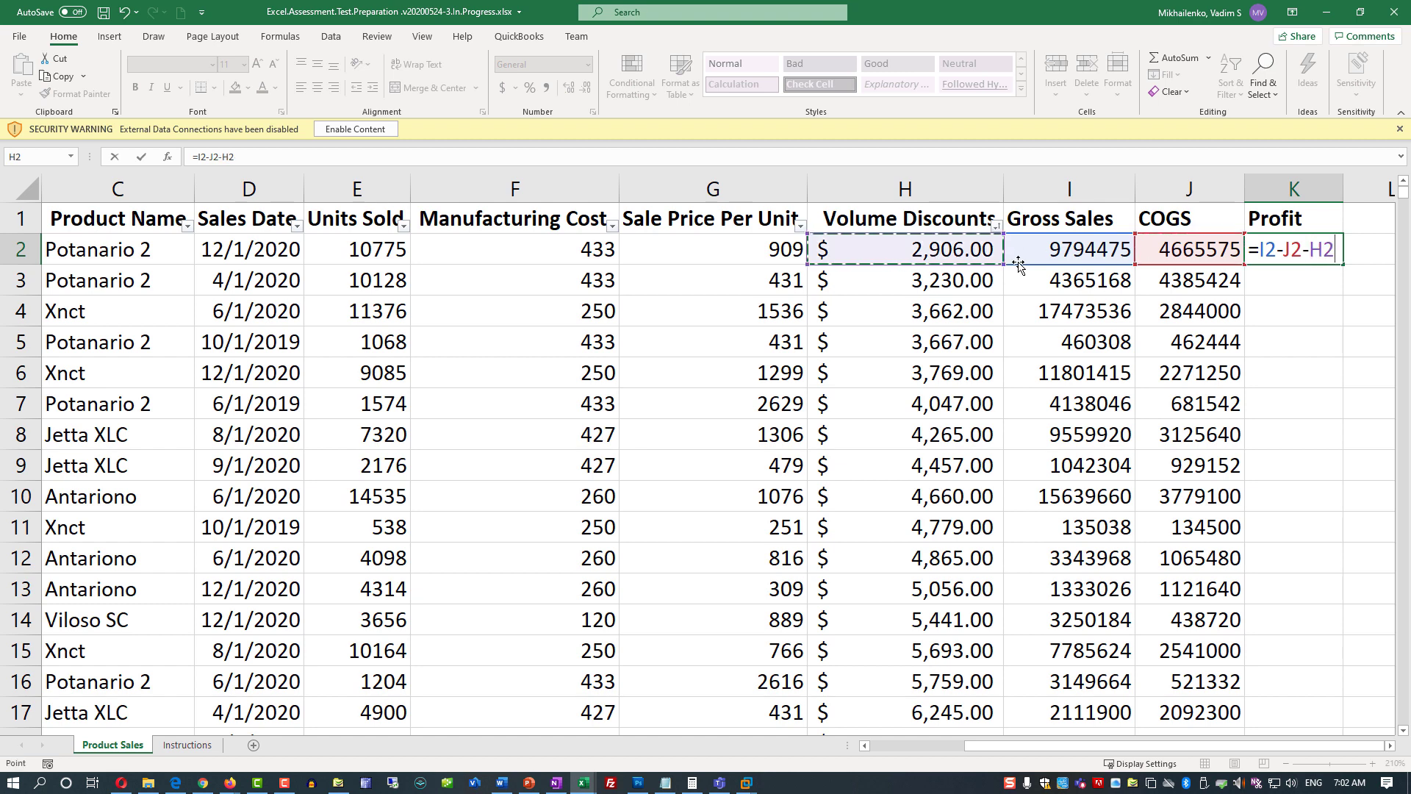
key("Return")
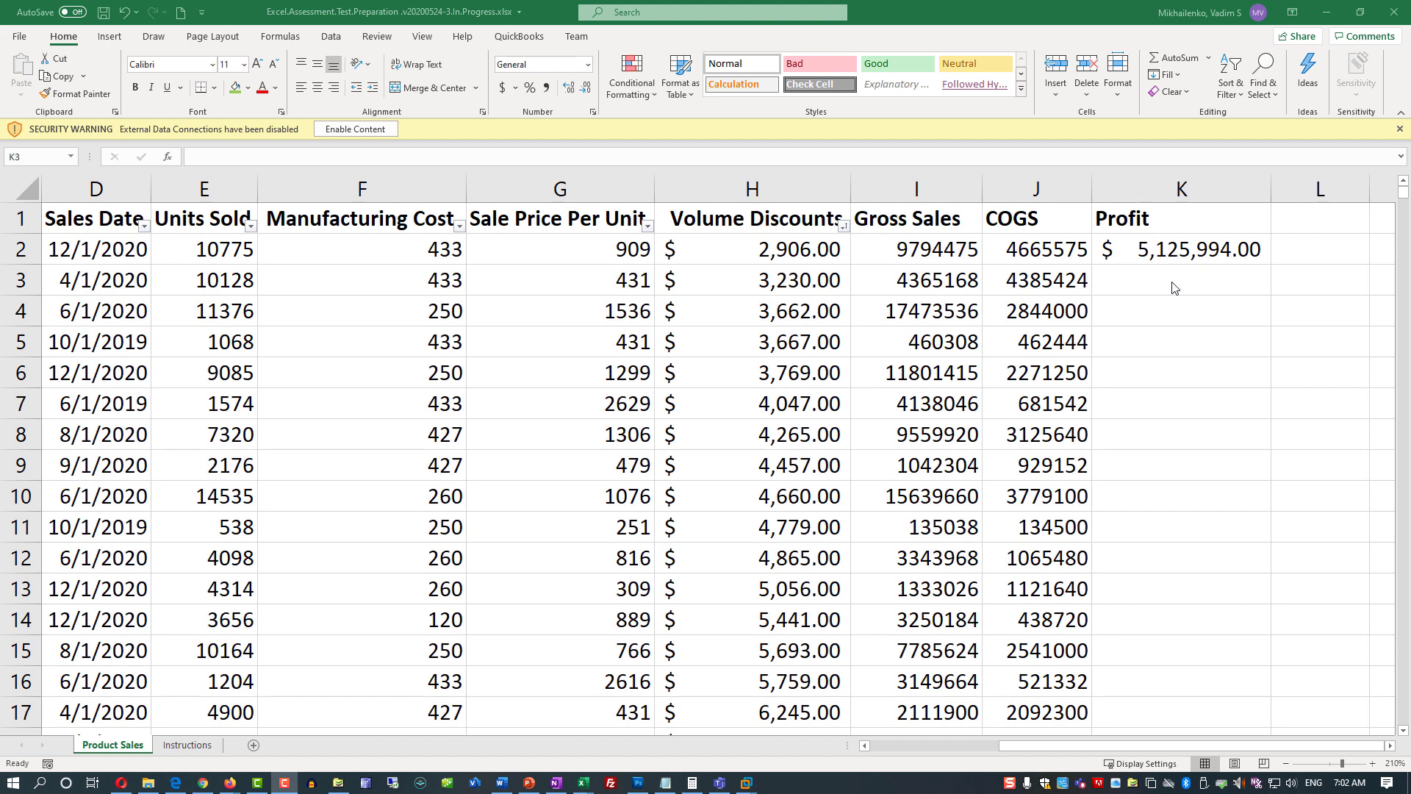
- Copy the Profit formula from K2 into K3:K698
left_click(1178, 252)
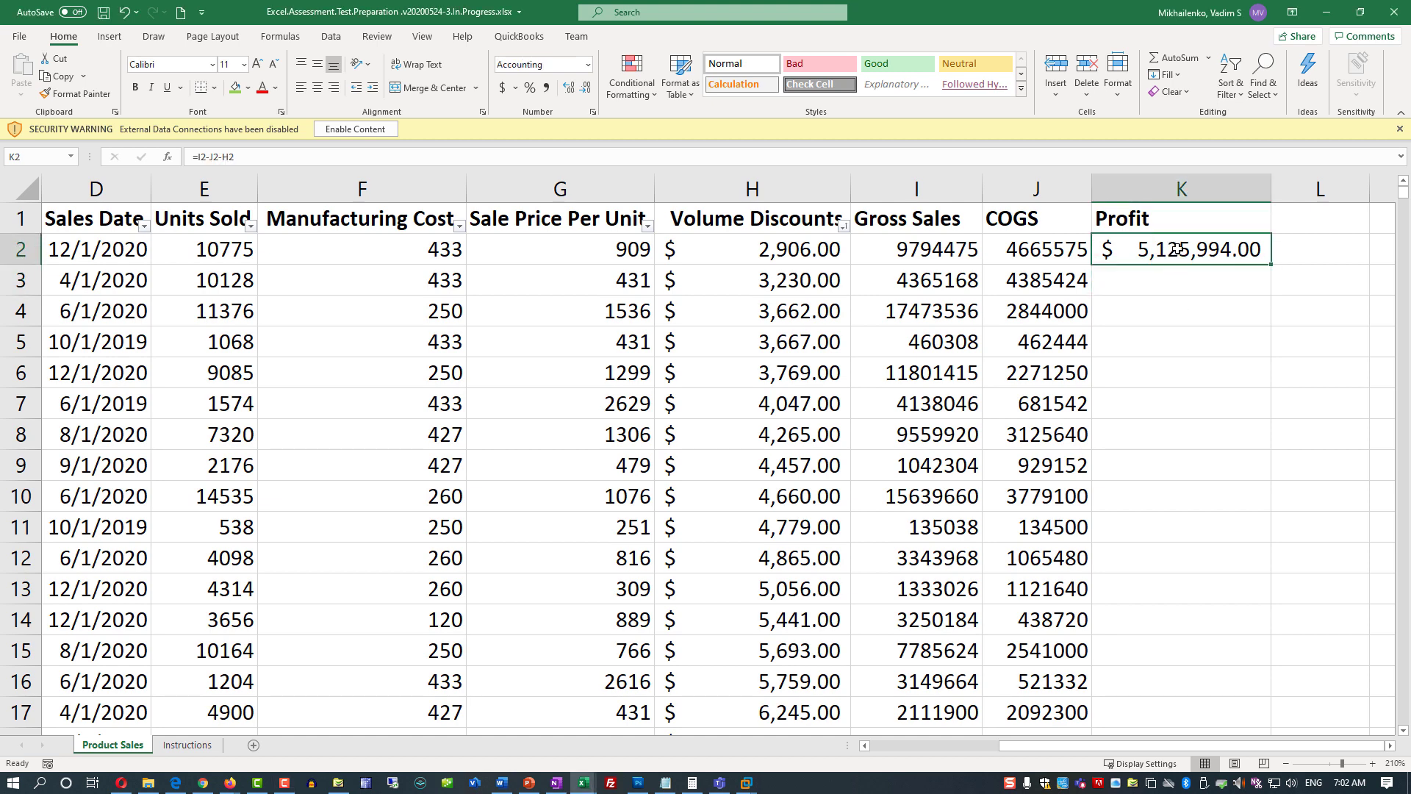
left_click(59, 76)
left_click(1163, 277)
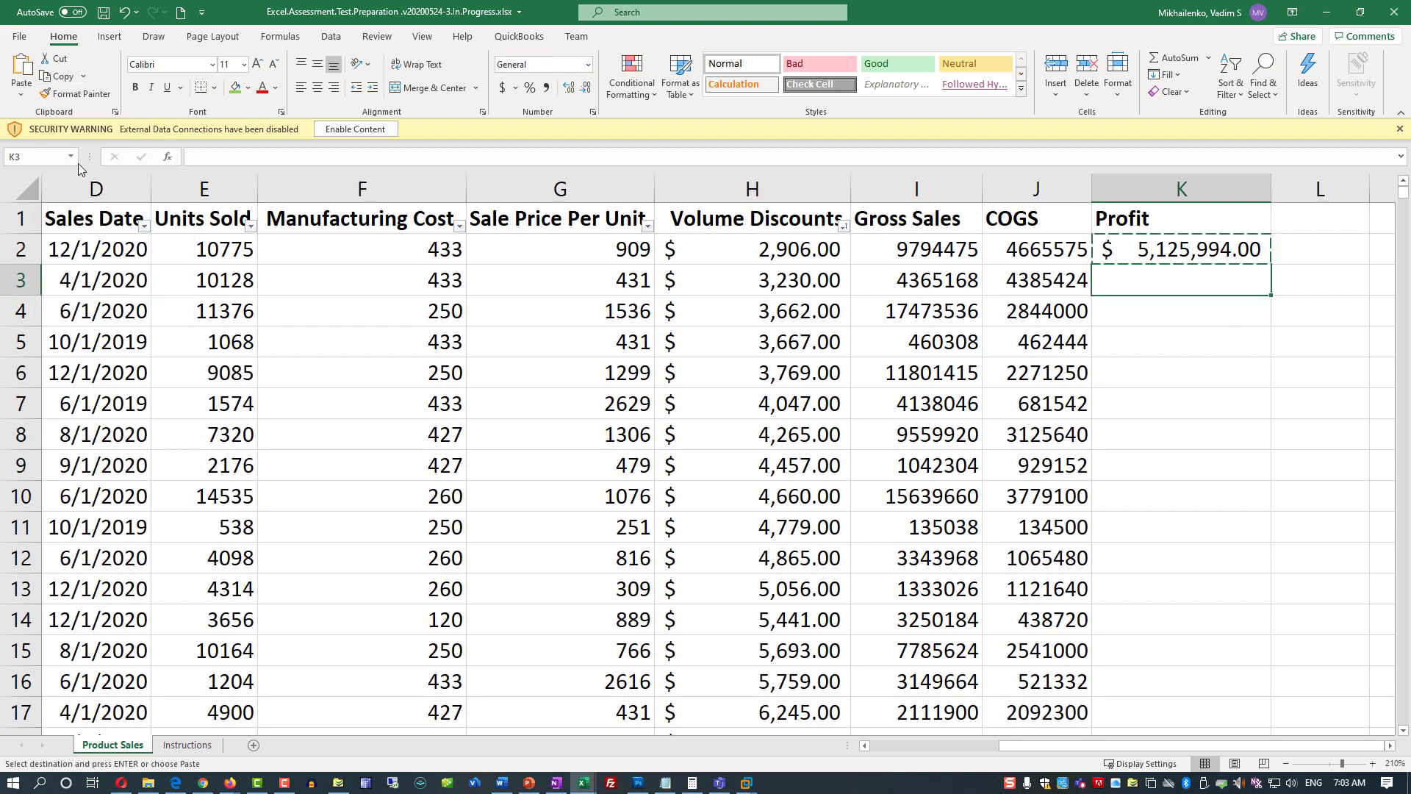
left_click(44, 157)
left_click(45, 161)
key("Return")
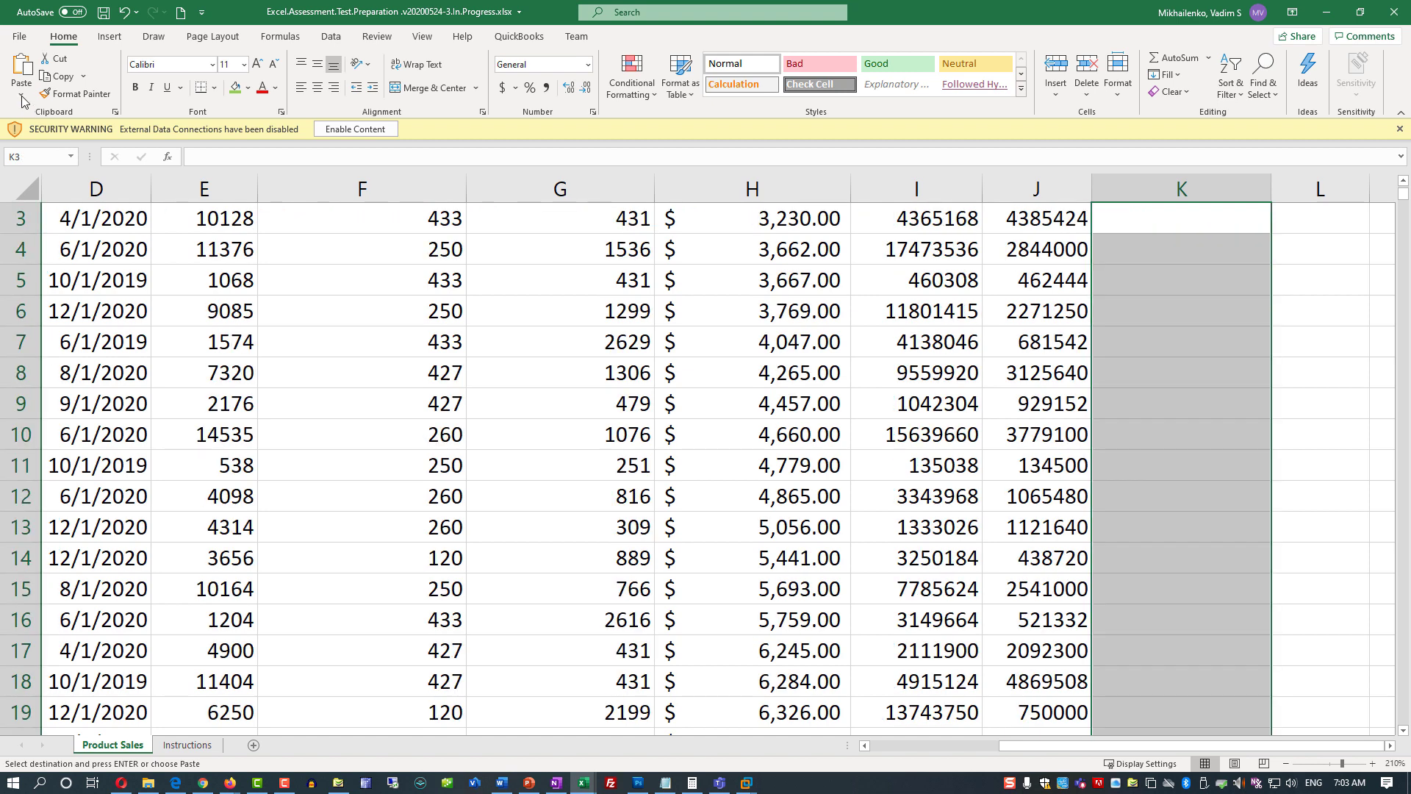
key("ctrl+v")
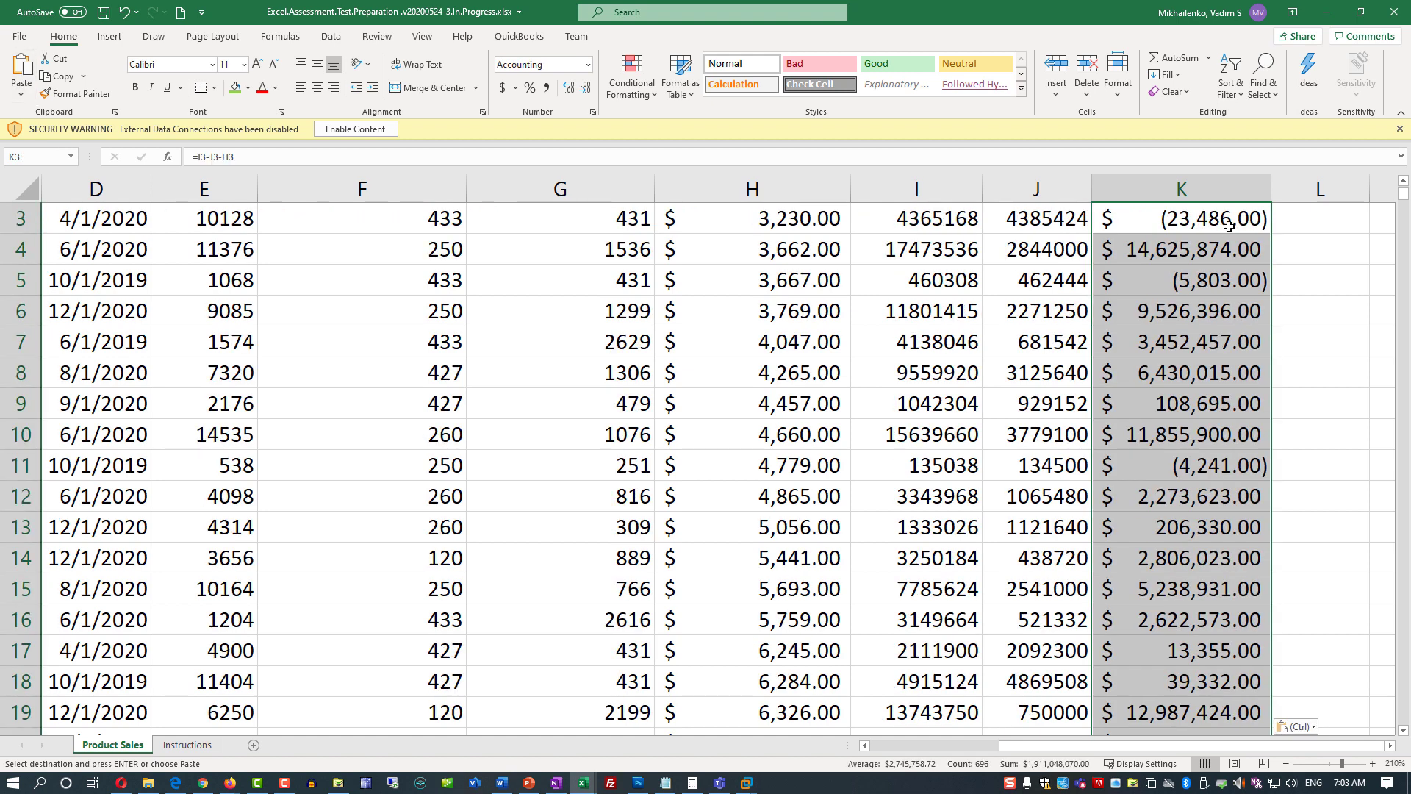
left_click(1187, 220)
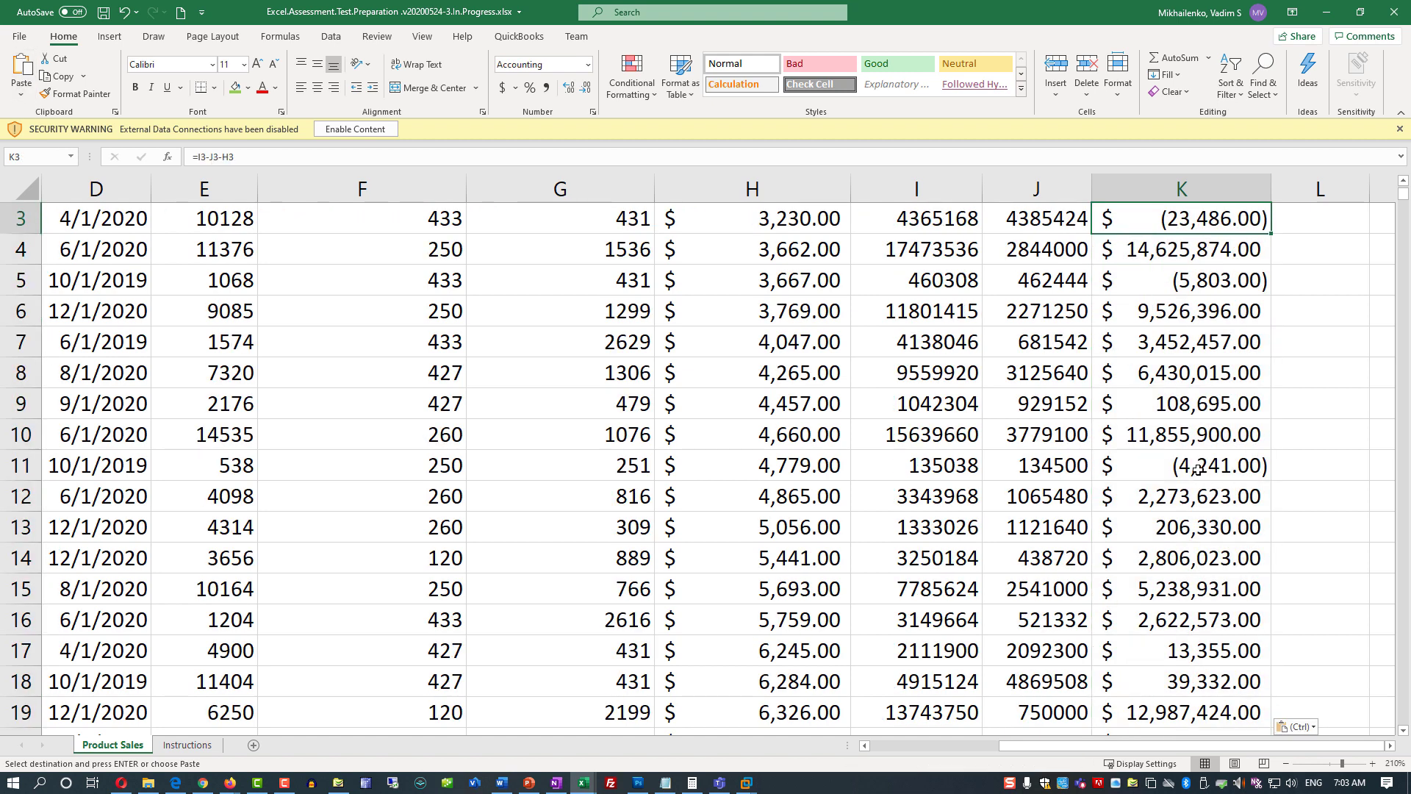
- Mark question 14 as done by filling cell C17 on the Instructions sheet with light green
left_click(187, 745)
left_click(1216, 359)
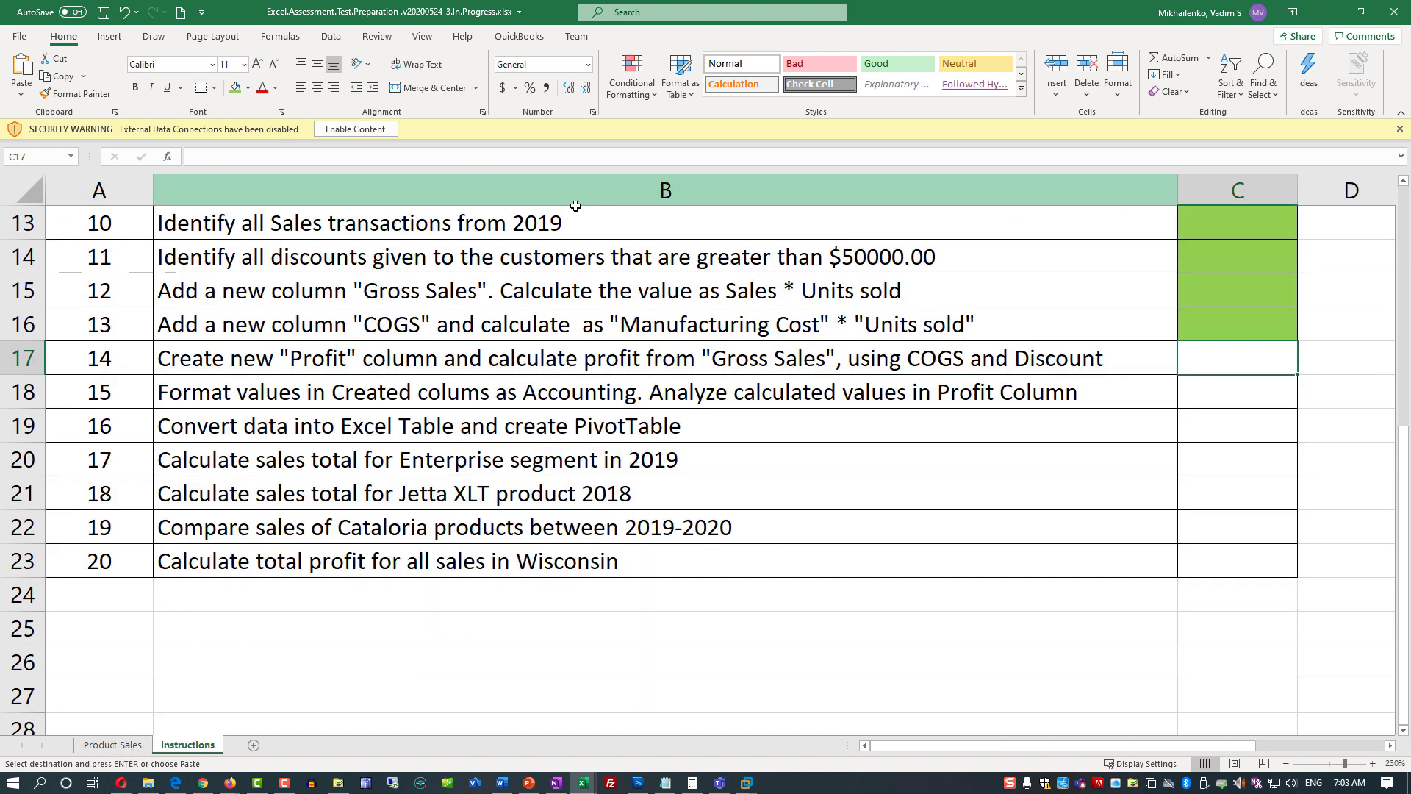
left_click(236, 88)
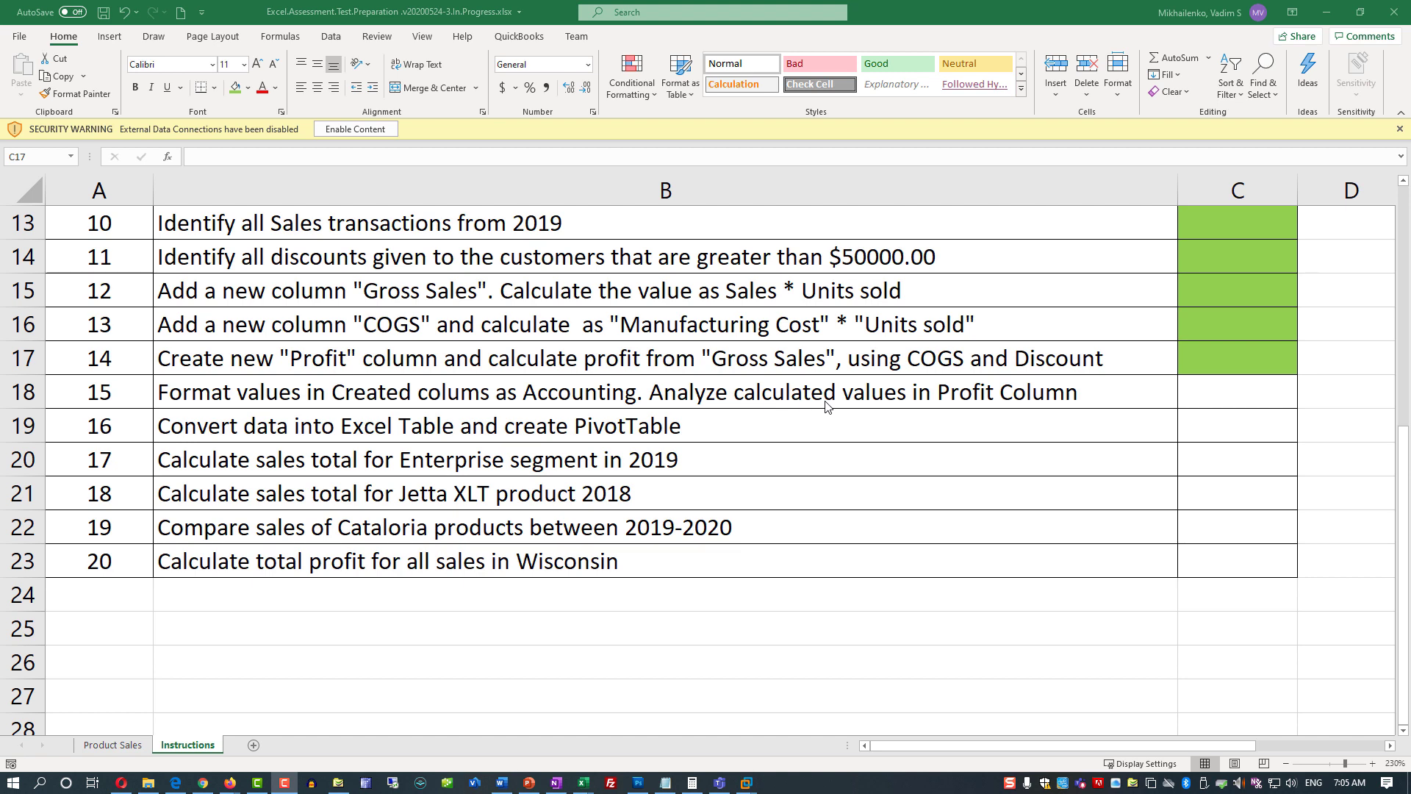
- Format the Gross Sales and COGS columns on the Product Sales sheet as Accounting and autofit their widths
left_click(112, 745)
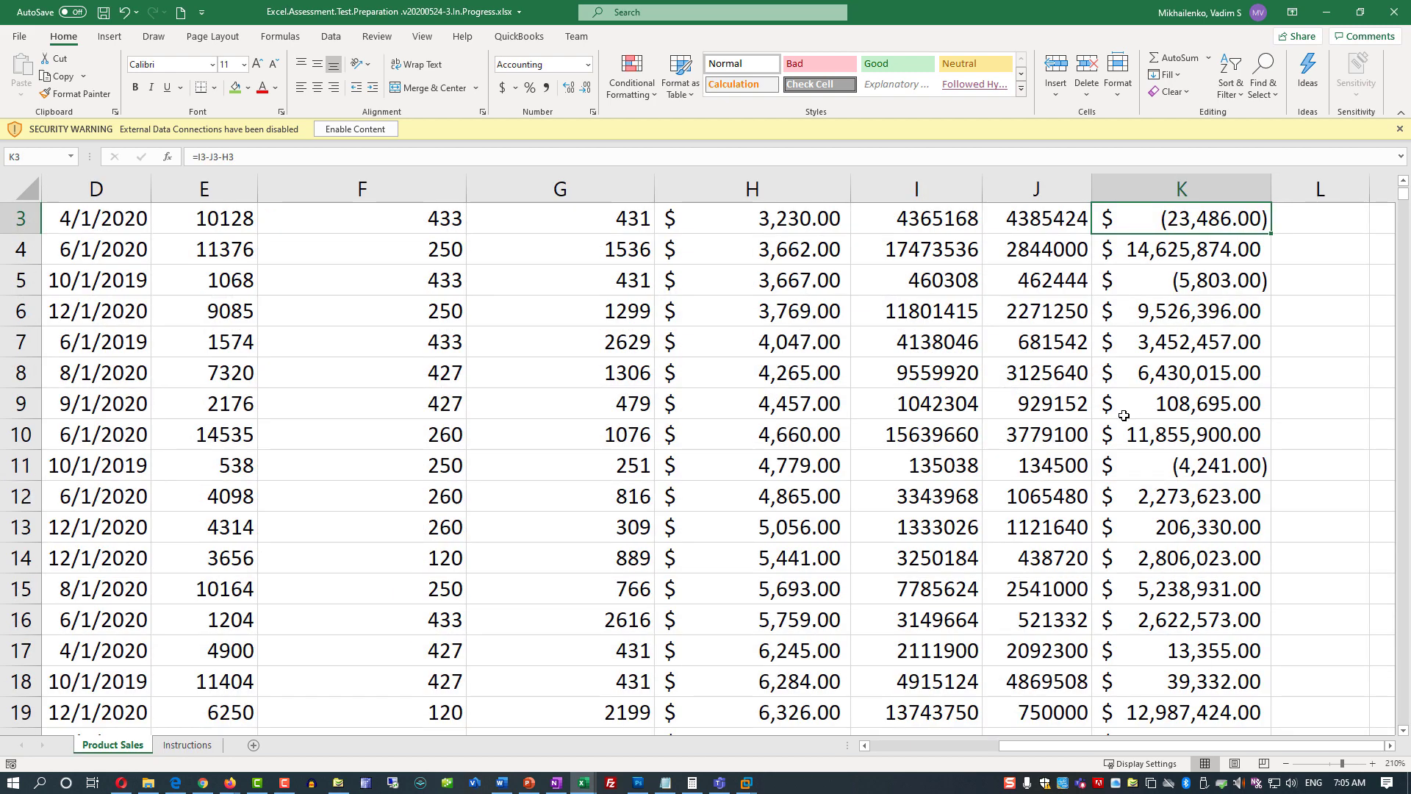
left_click_drag(1402, 195, 1402, 184)
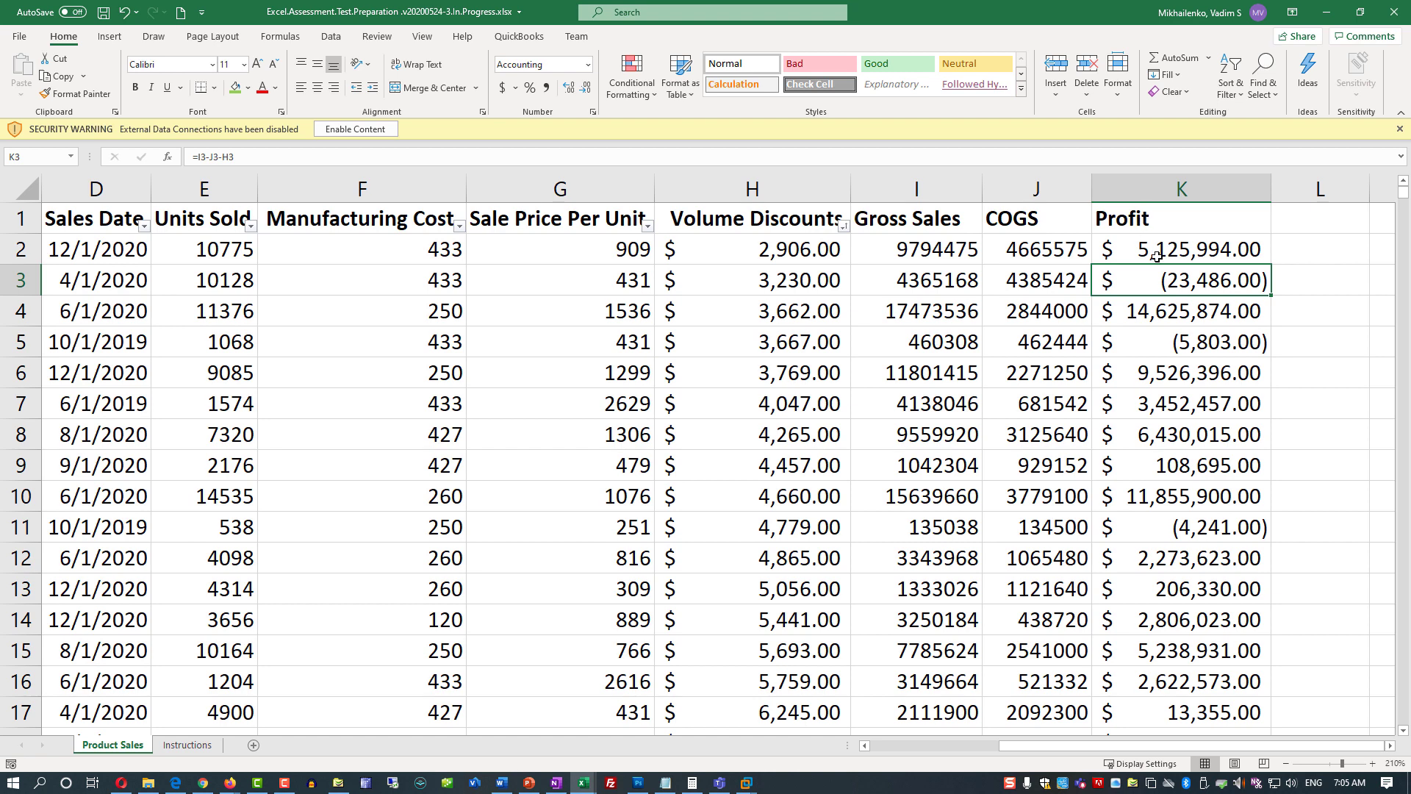
left_click(1129, 253)
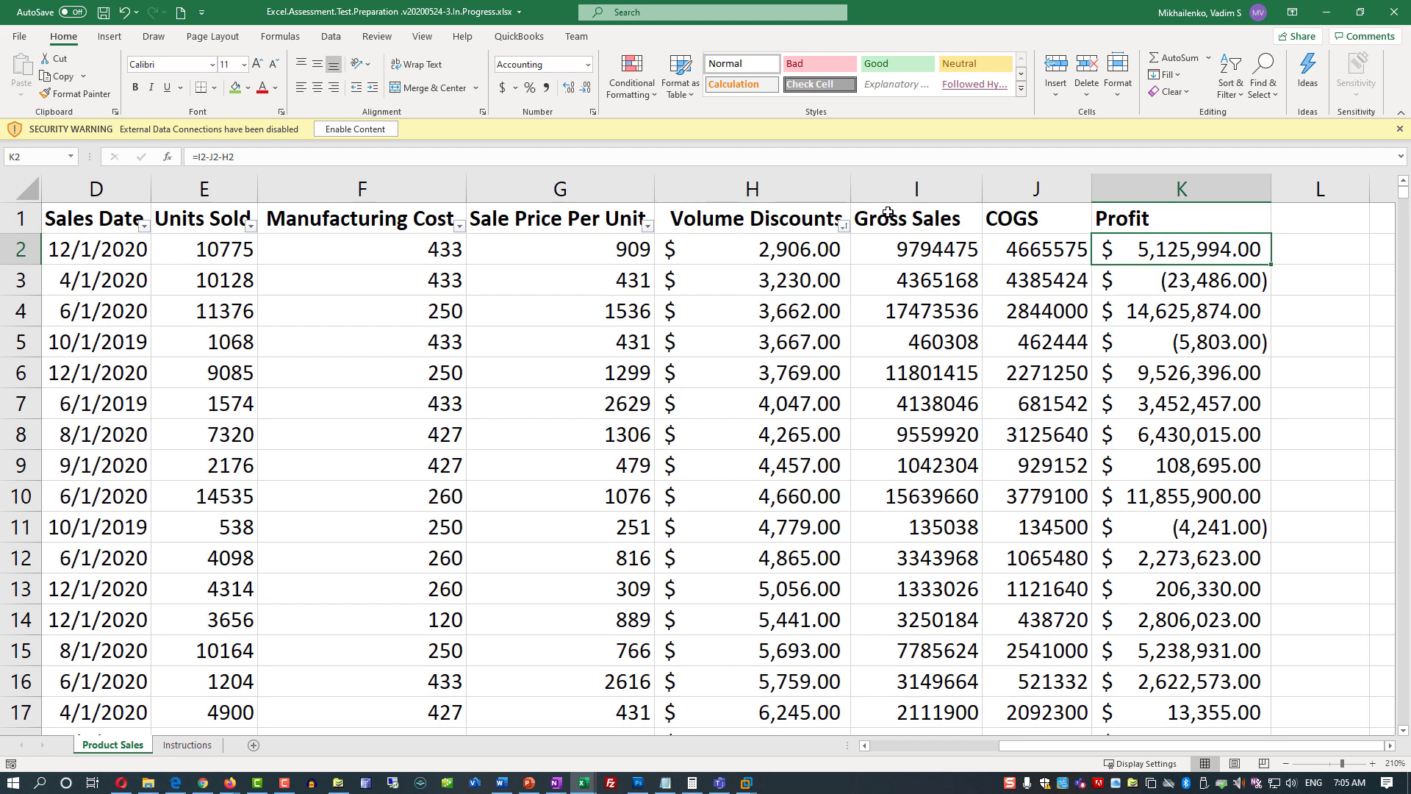
left_click_drag(904, 192, 995, 191)
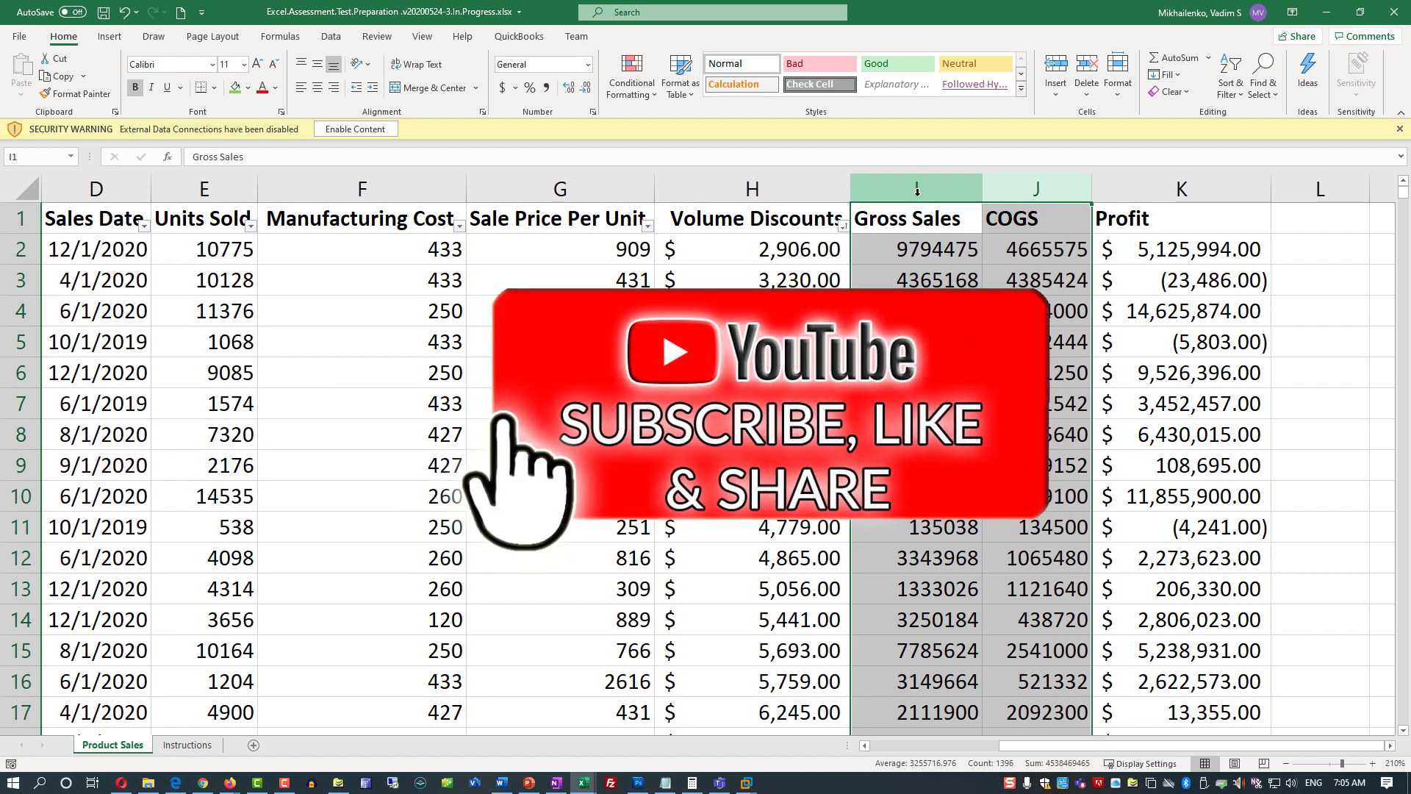
left_click_drag(917, 193, 994, 193)
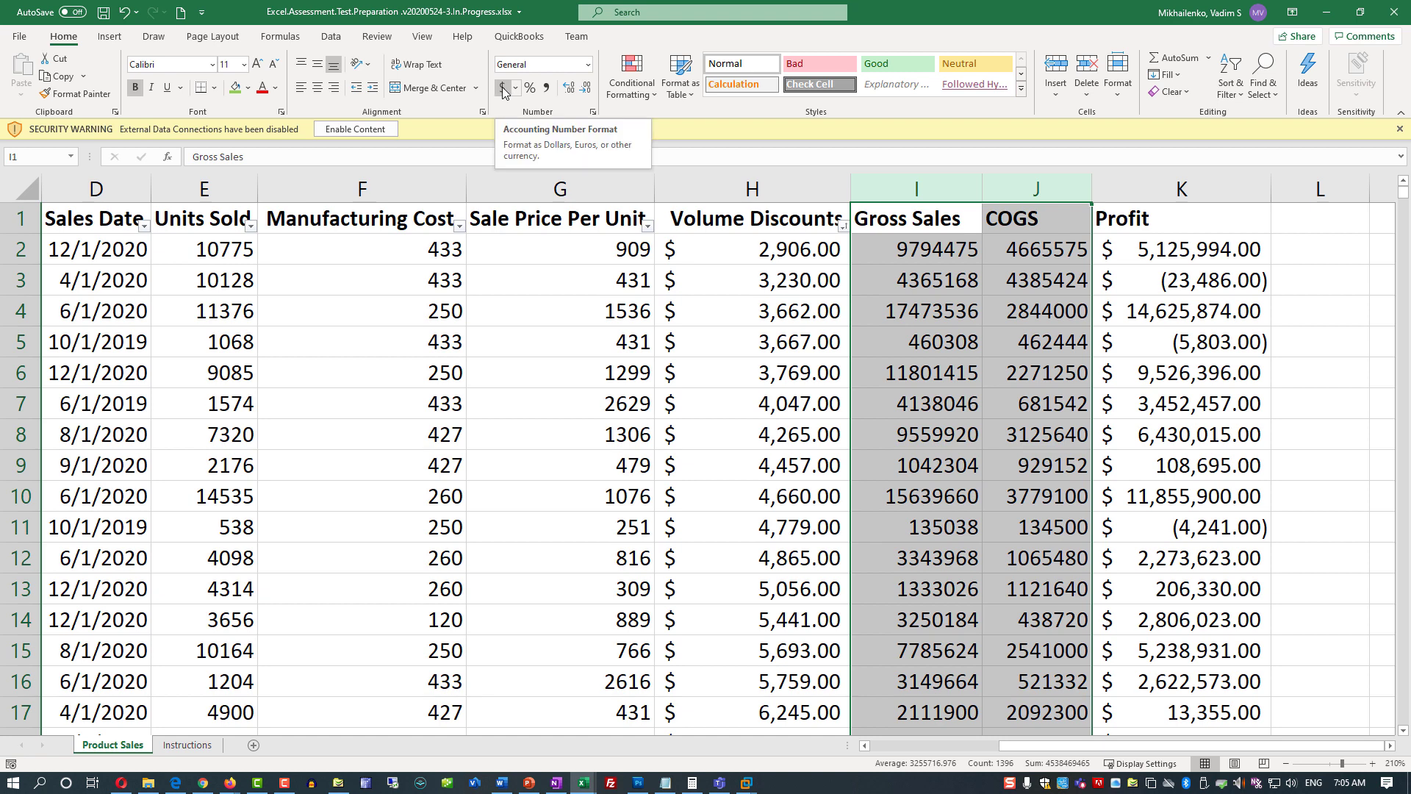
left_click(589, 65)
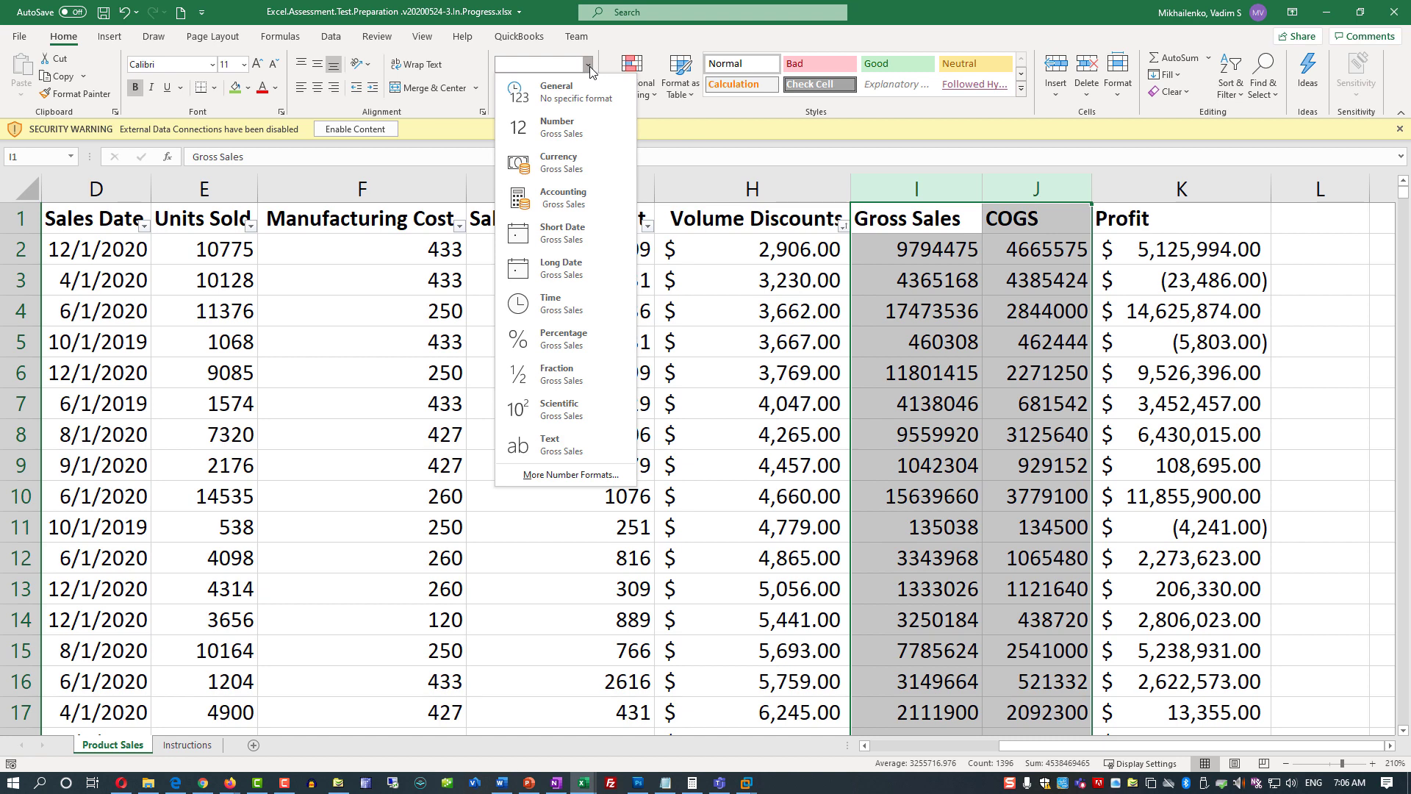
left_click(571, 198)
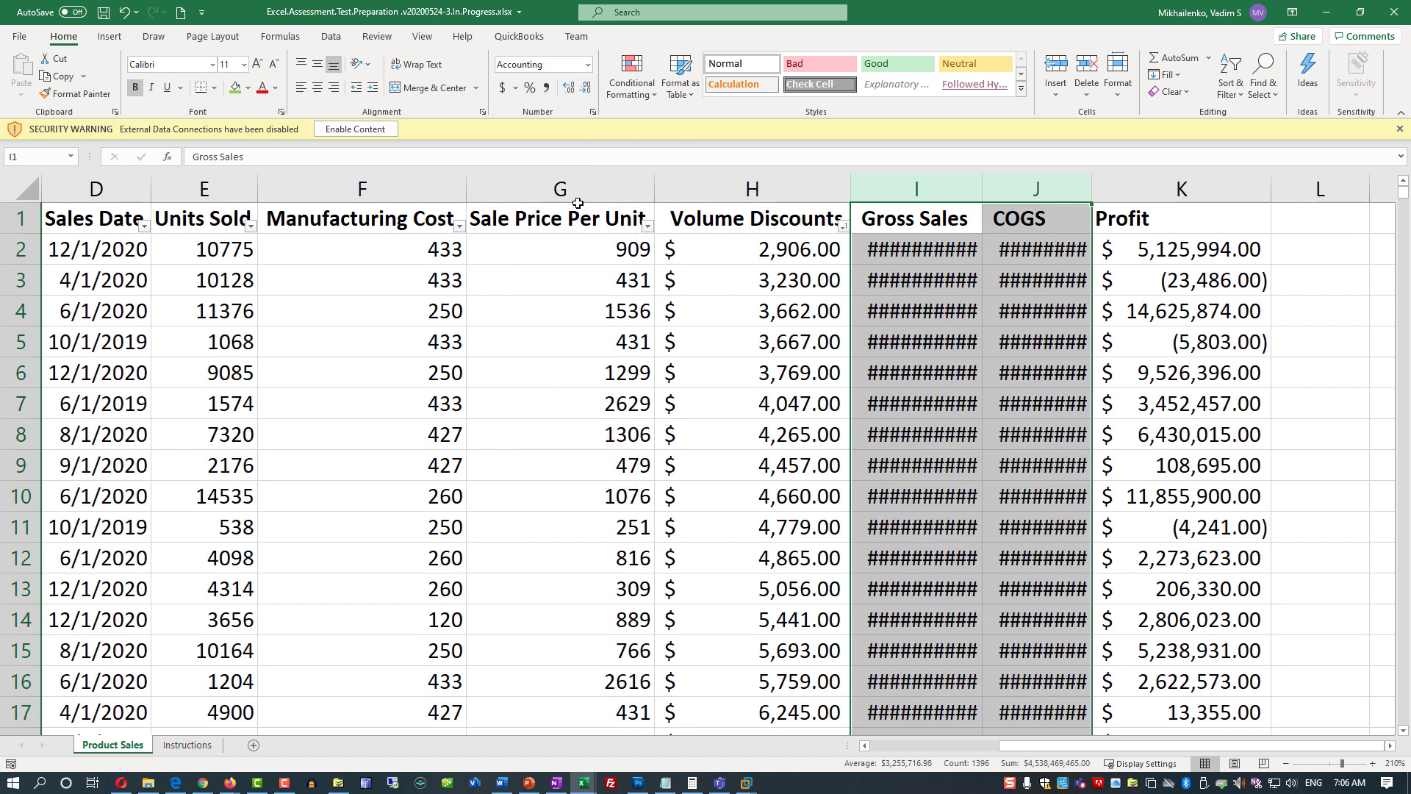
double_click(984, 187)
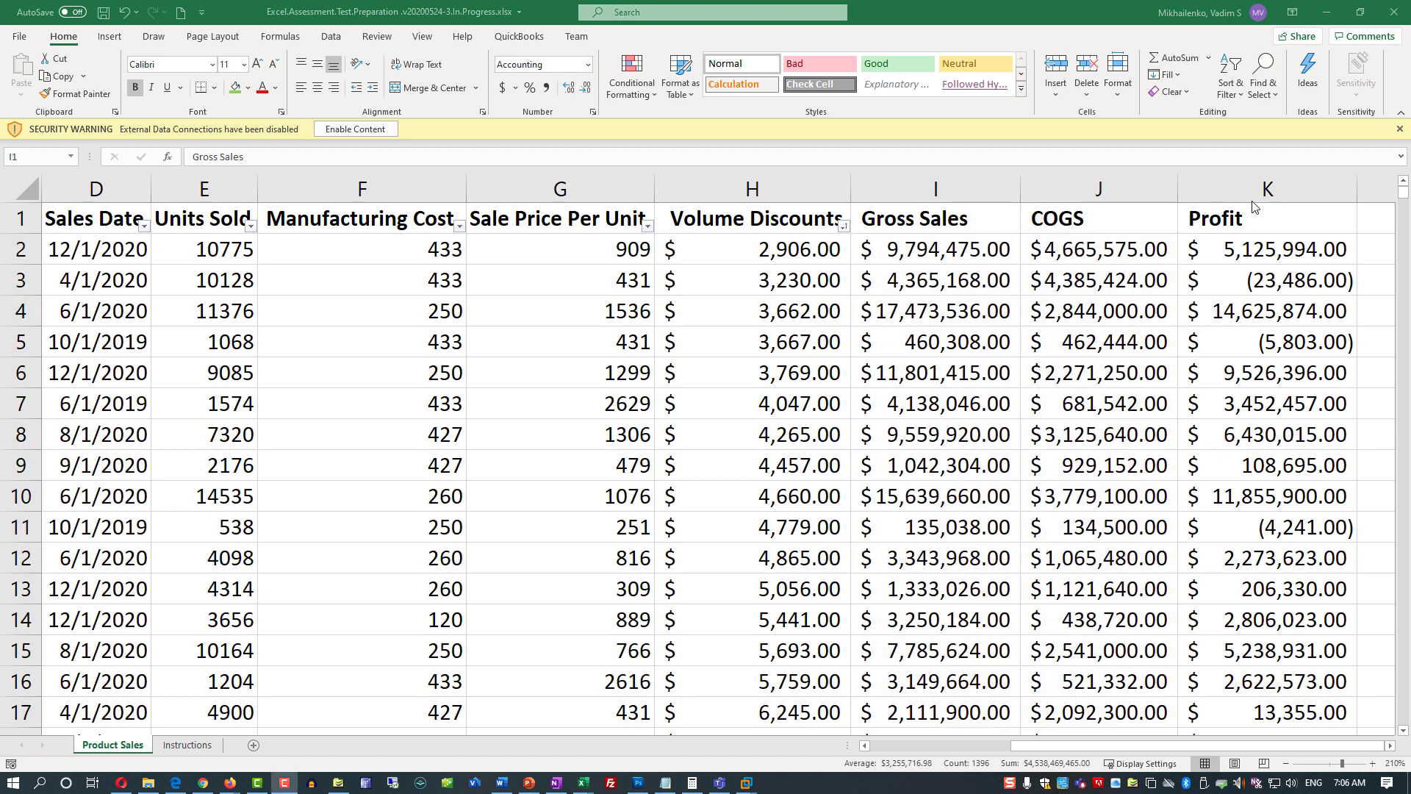
- Examine the calculated values in the Profit column for positive and negative results, from K2 down to the last data row
left_click(1269, 251)
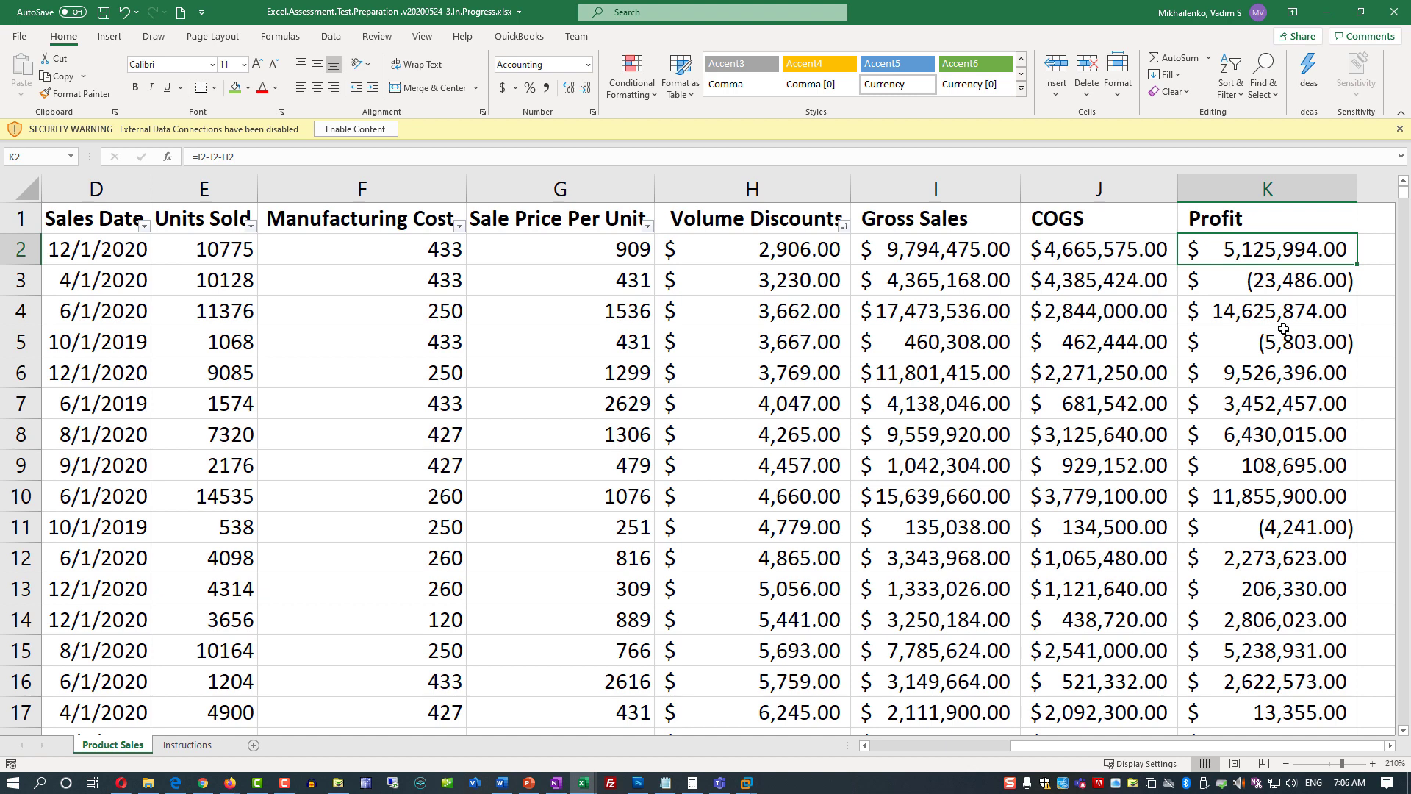
left_click(1273, 286)
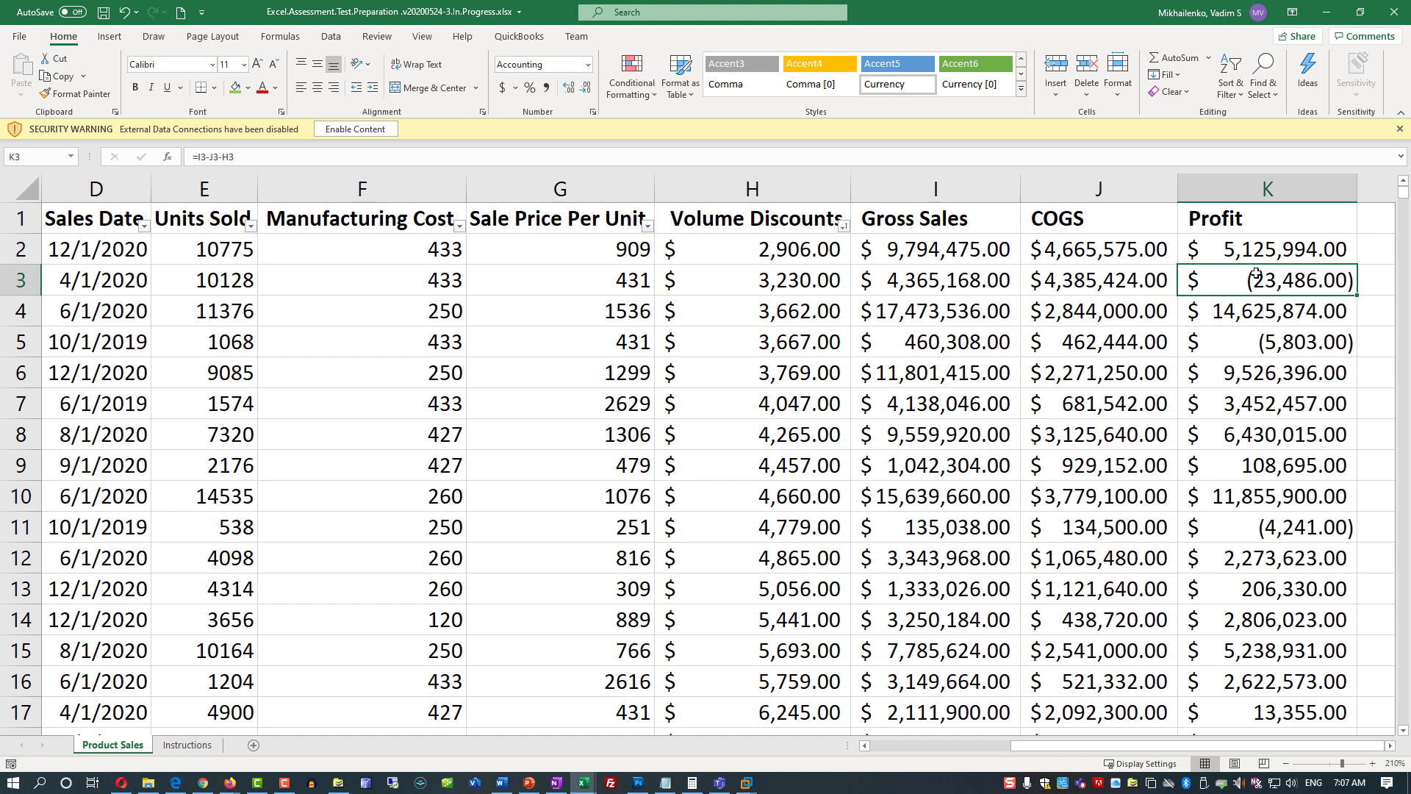
left_click(1271, 346)
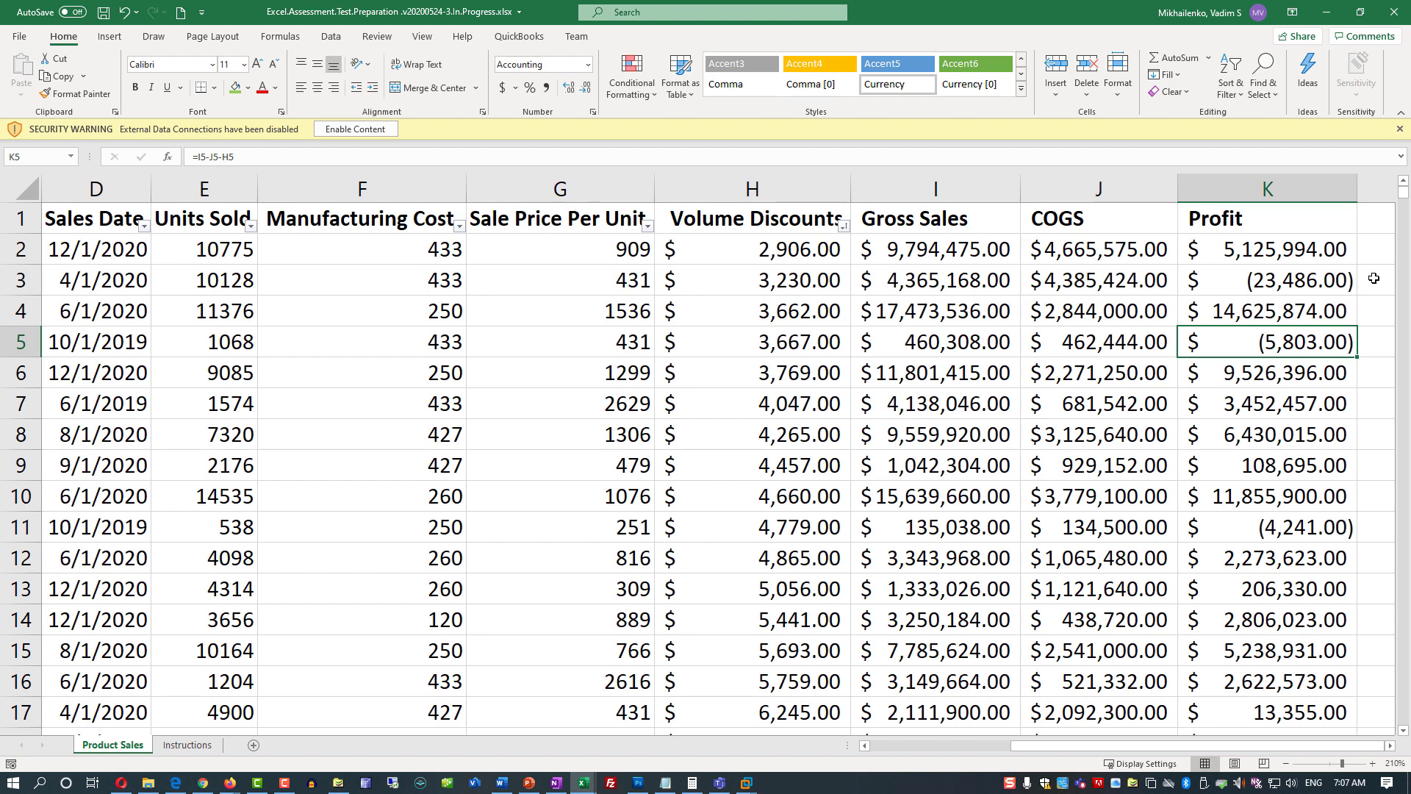
left_click_drag(1403, 192, 1405, 729)
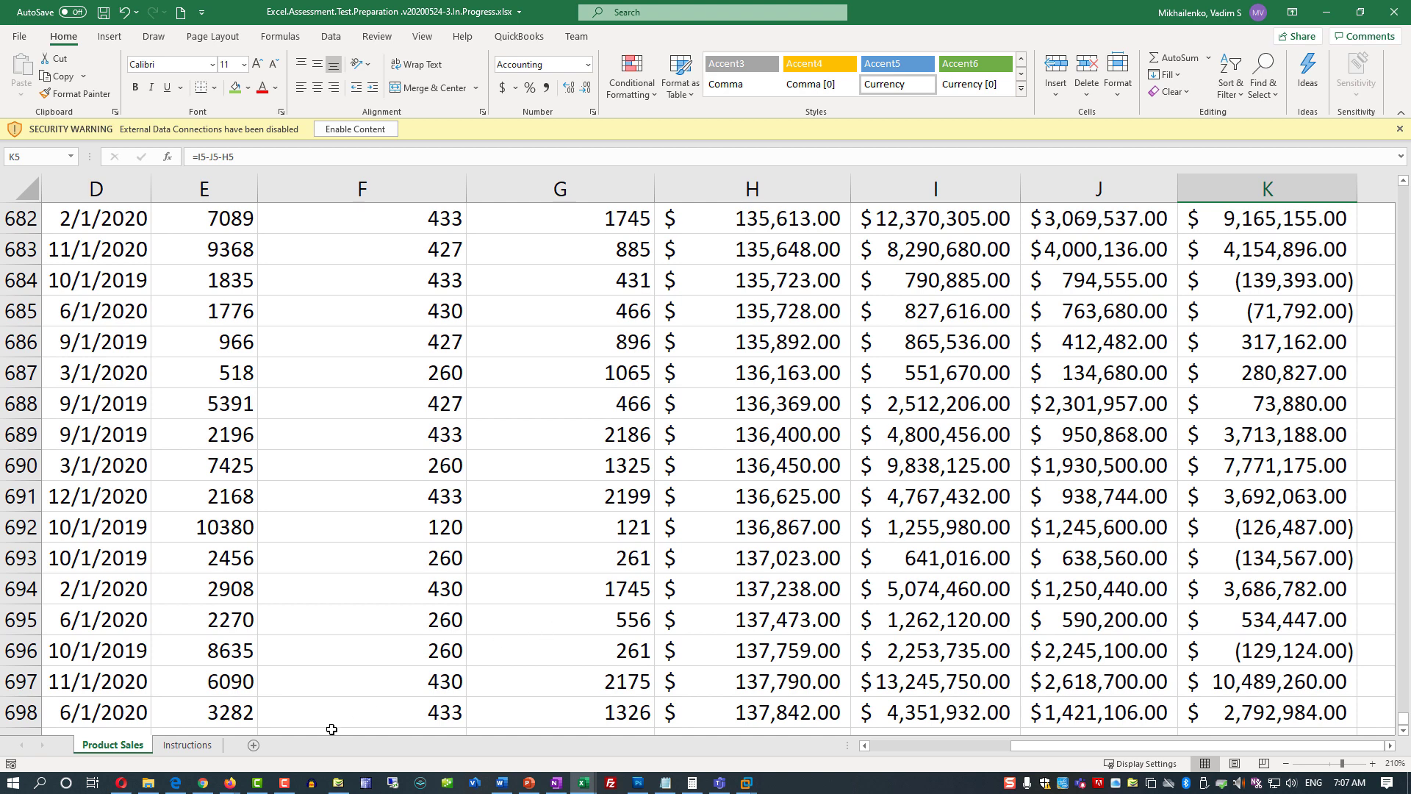
- Mark question 15 as done by filling cell C18 on the Instructions sheet with light green
left_click(188, 746)
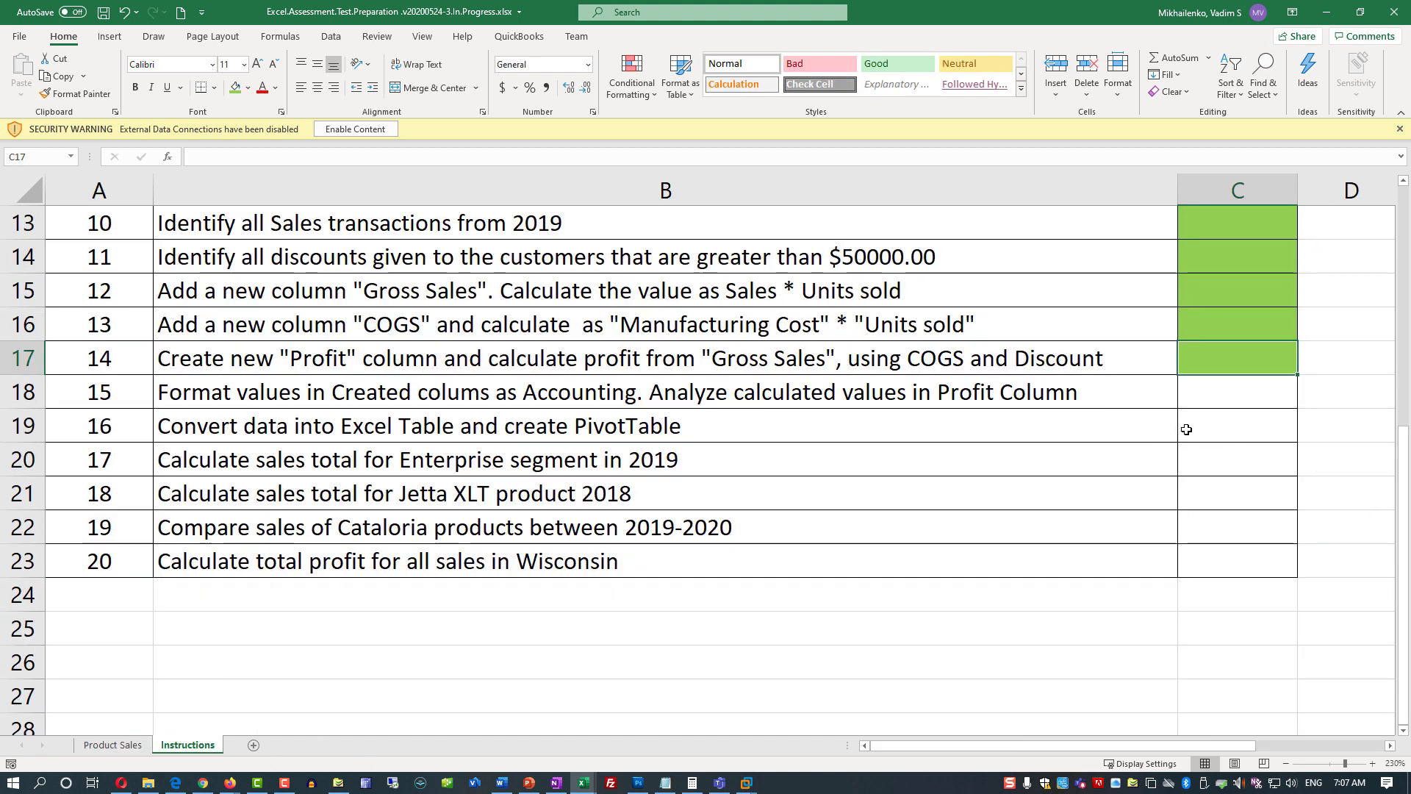
left_click(1206, 397)
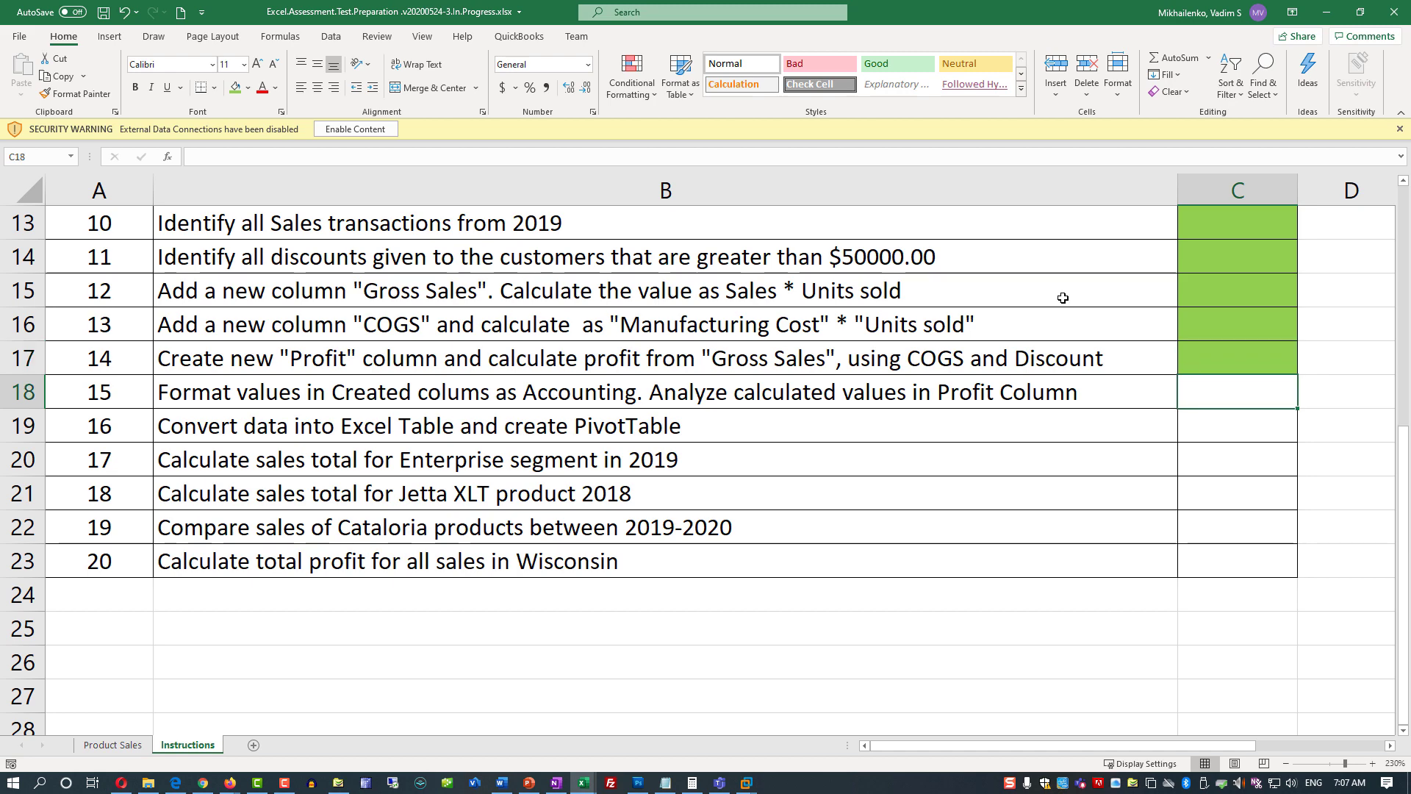
left_click(234, 89)
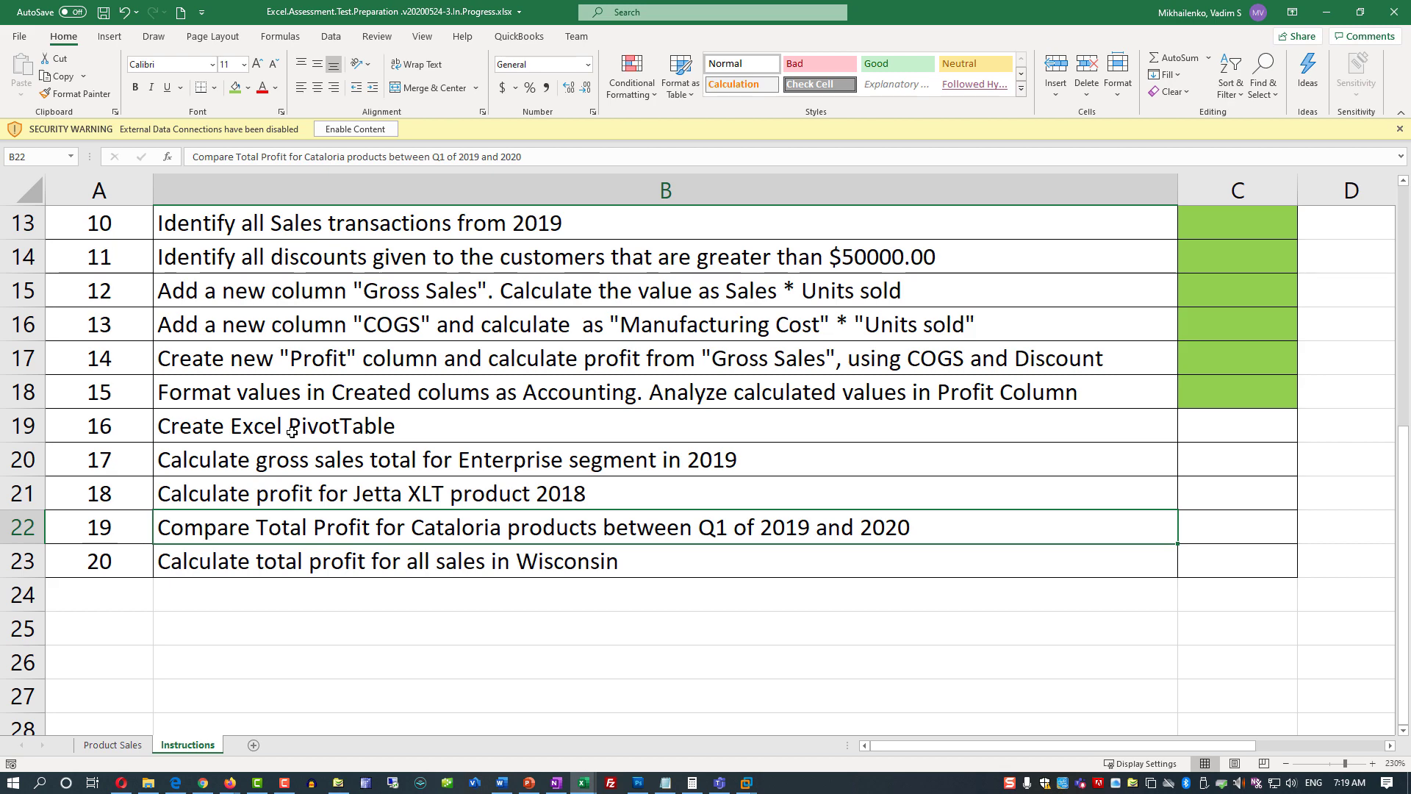
- Create a PivotTable on a new worksheet from columns A:K of the Product Sales sheet
left_click(112, 744)
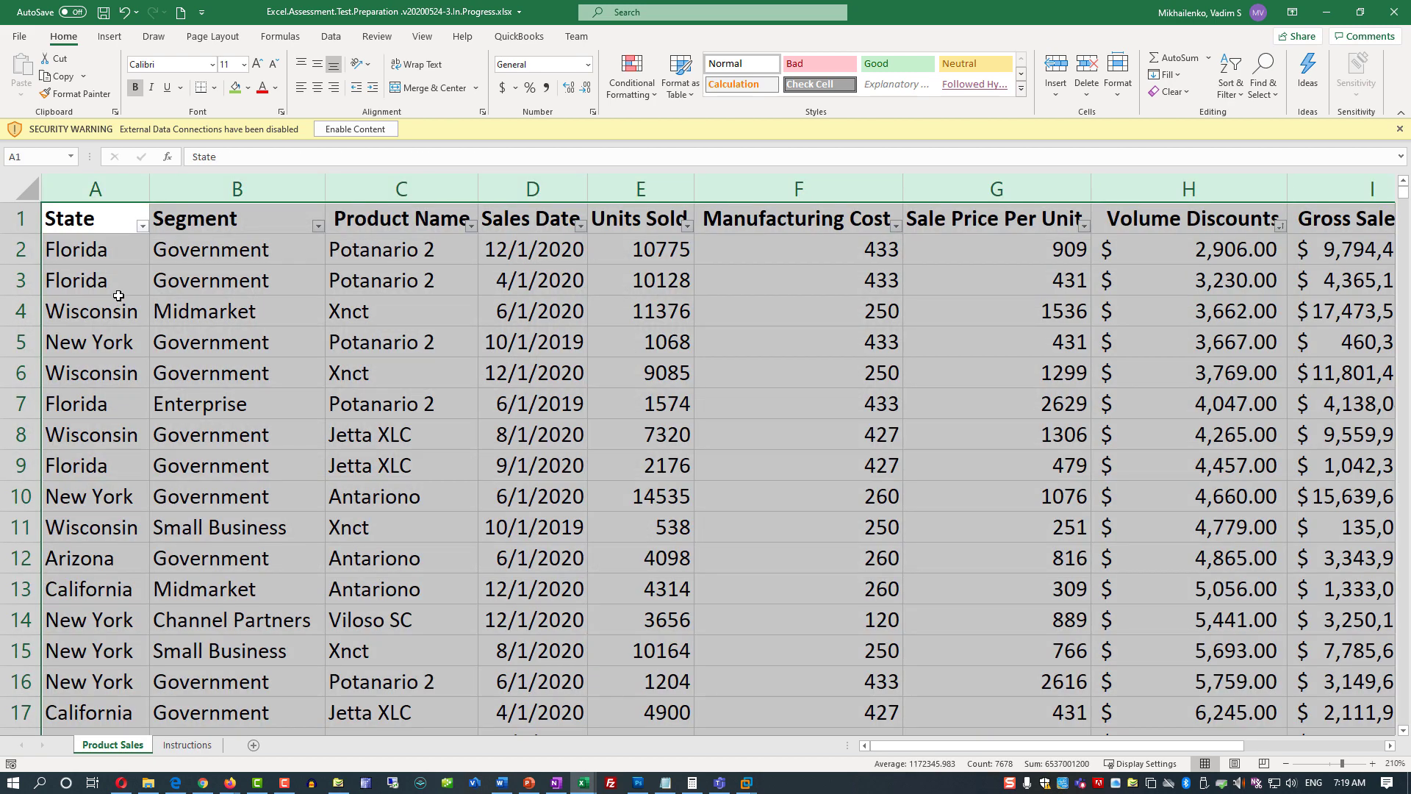
left_click(95, 190)
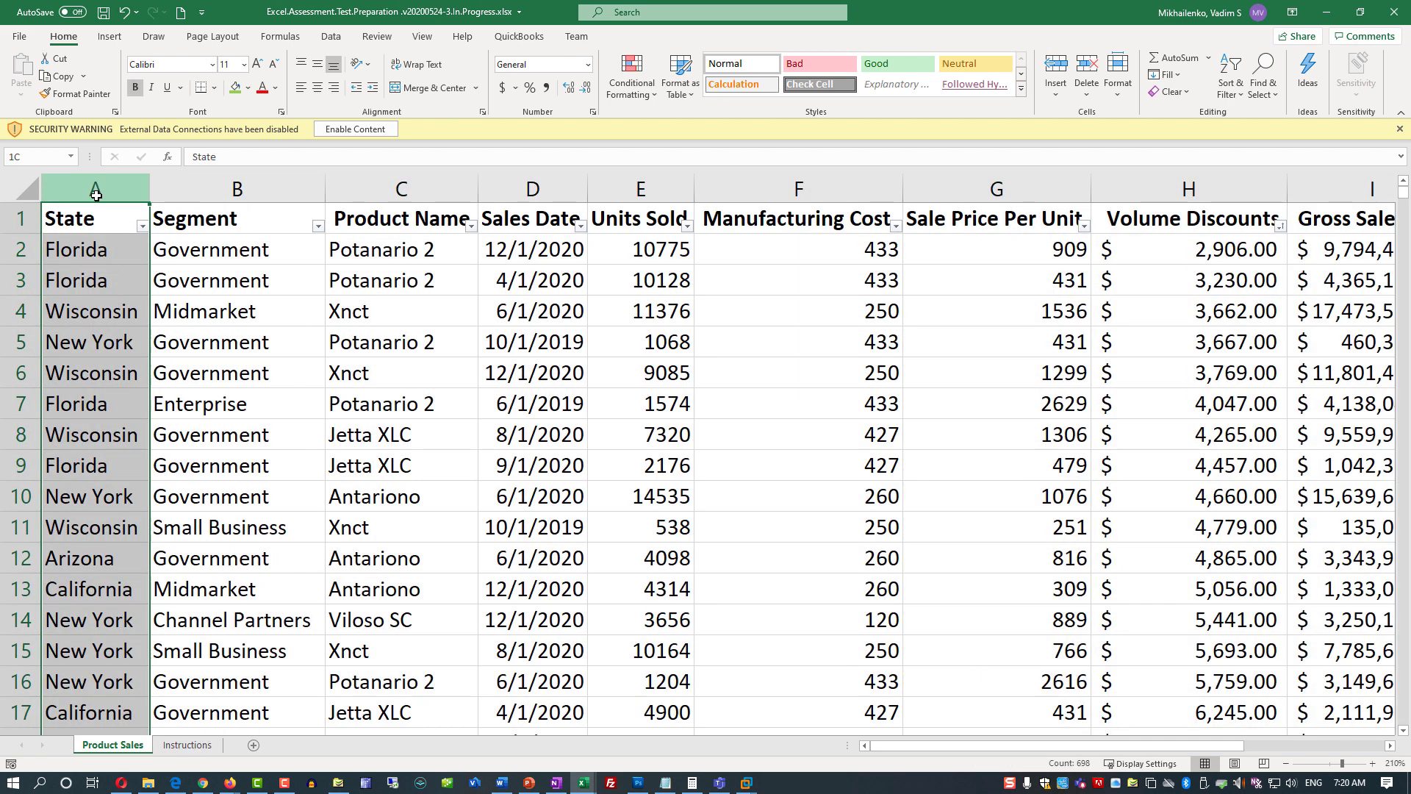
left_click_drag(95, 194, 1124, 197)
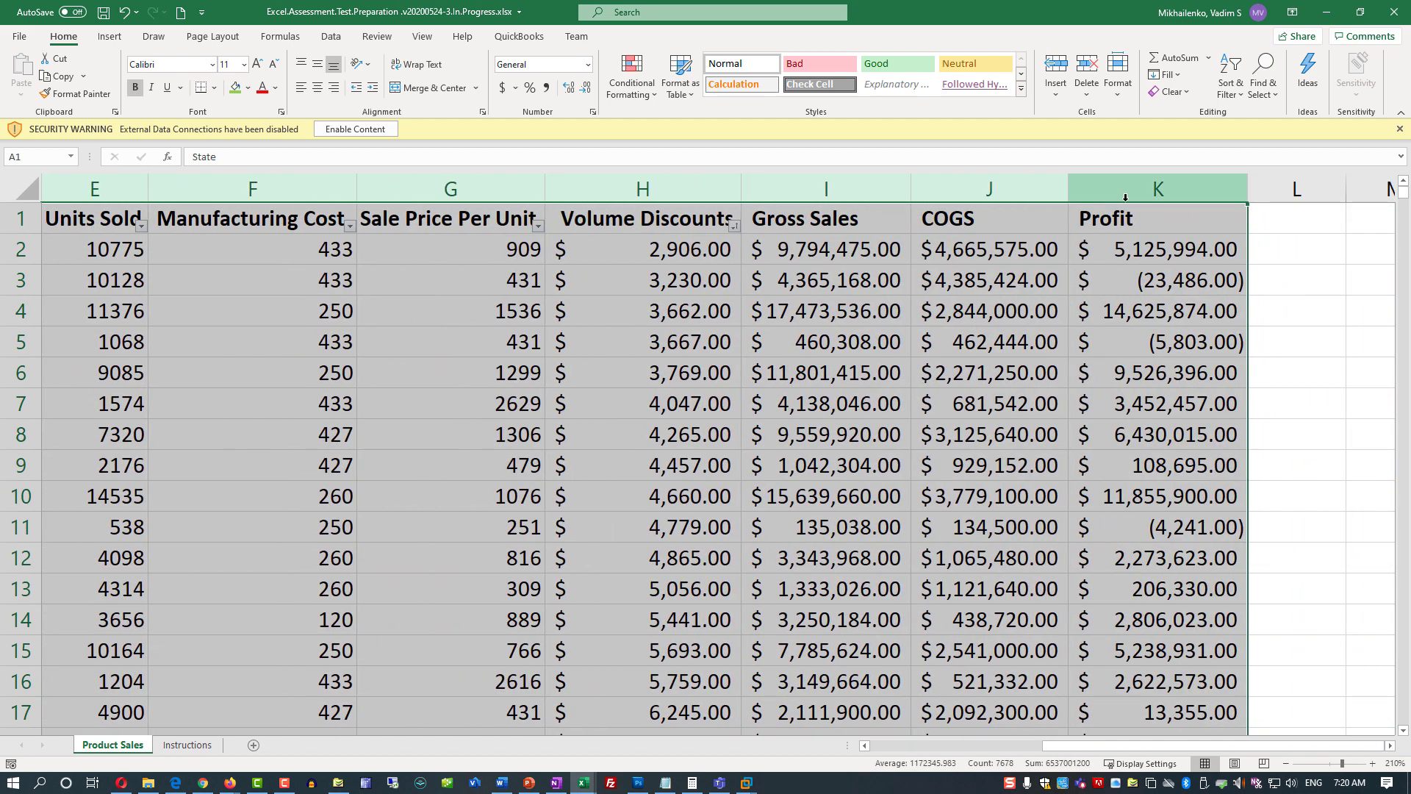
left_click(104, 38)
left_click(24, 81)
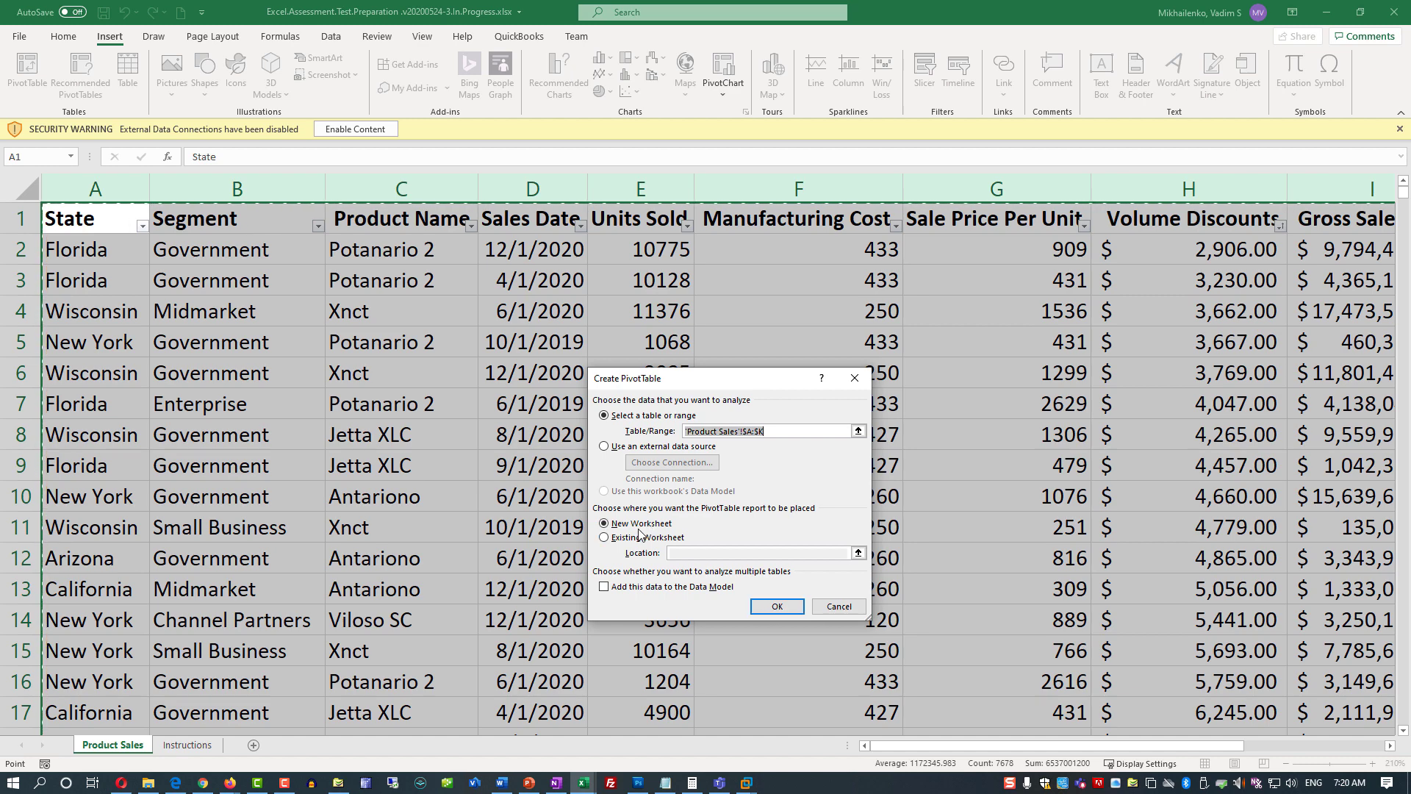
left_click(777, 607)
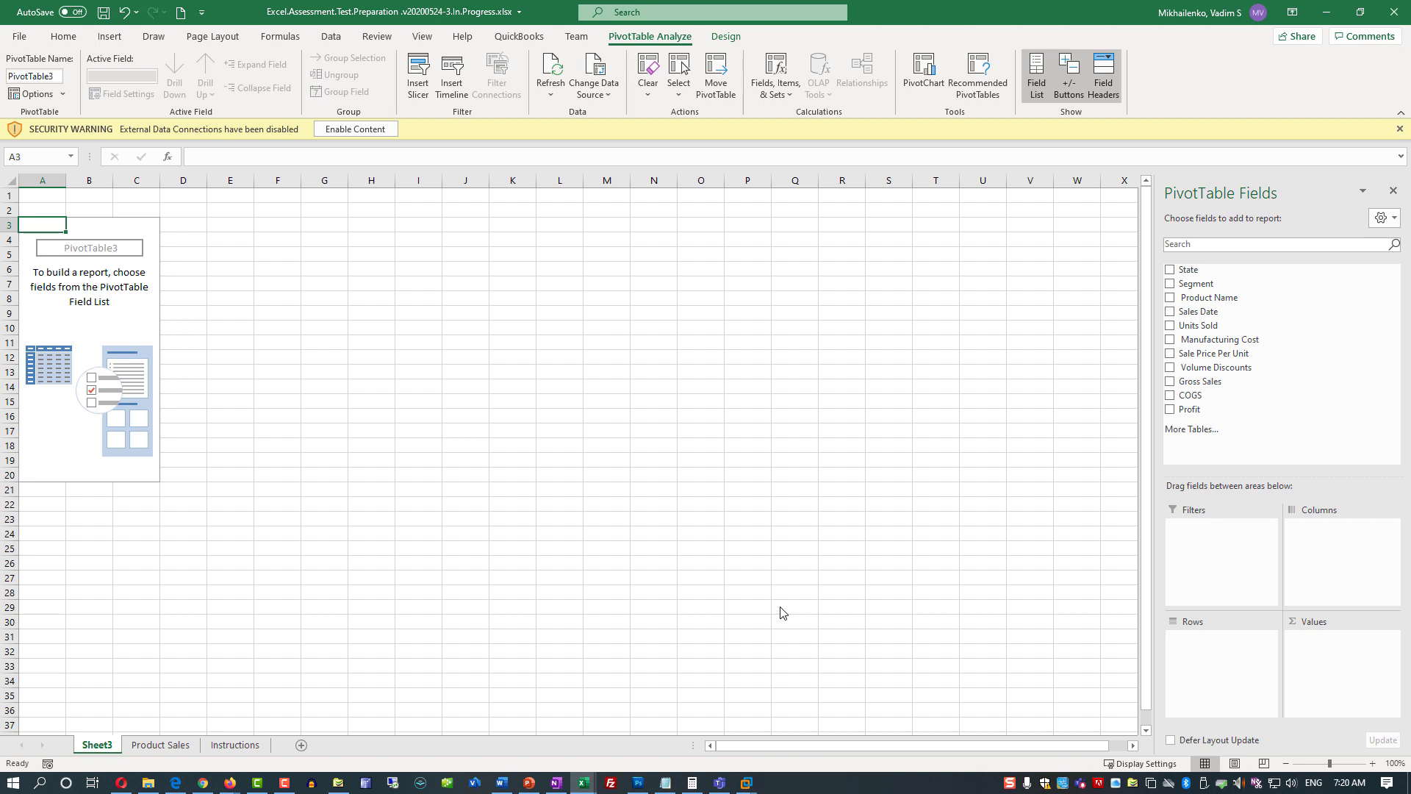
- Mark question 16 as done by filling cell C19 on the Instructions sheet with light green
left_click(235, 744)
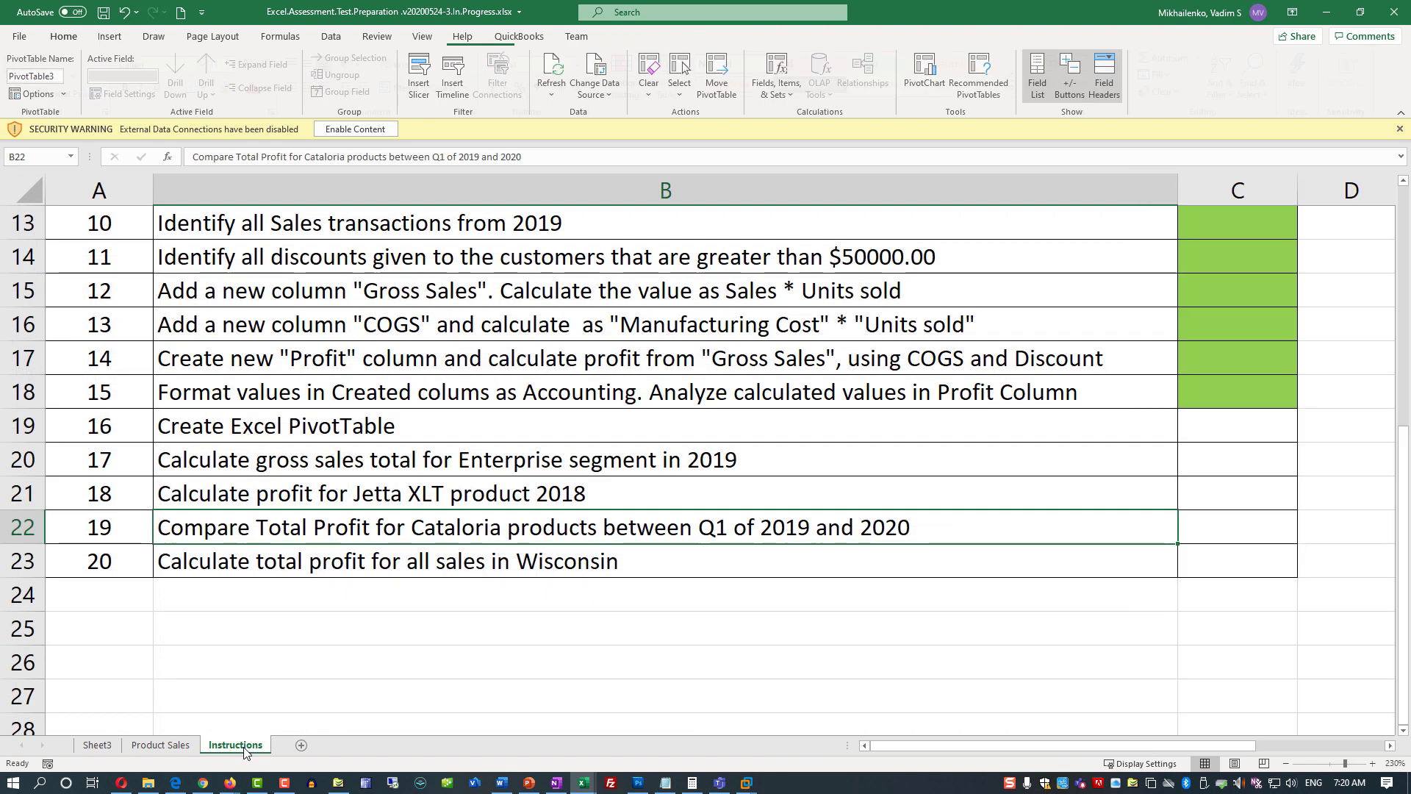
left_click(1219, 425)
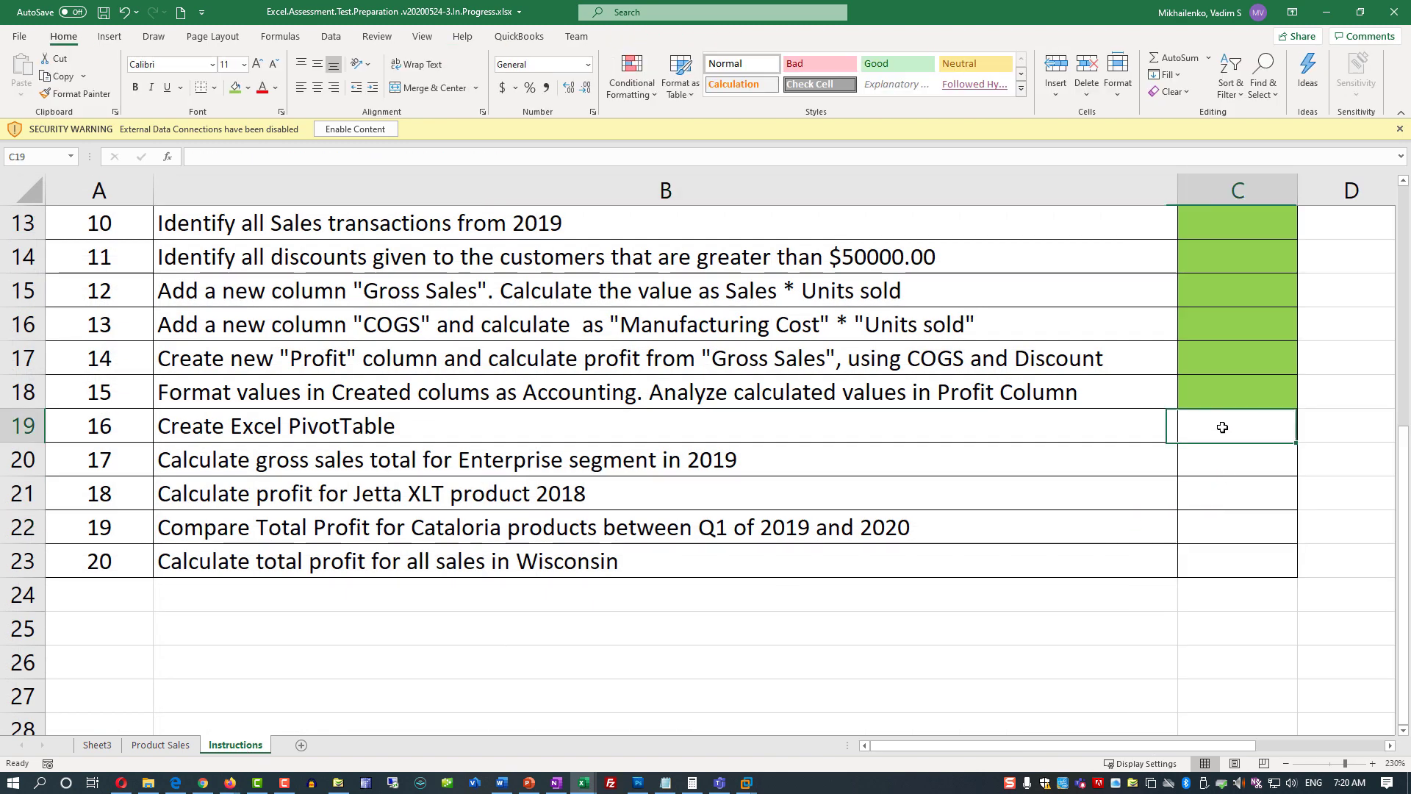
left_click(235, 87)
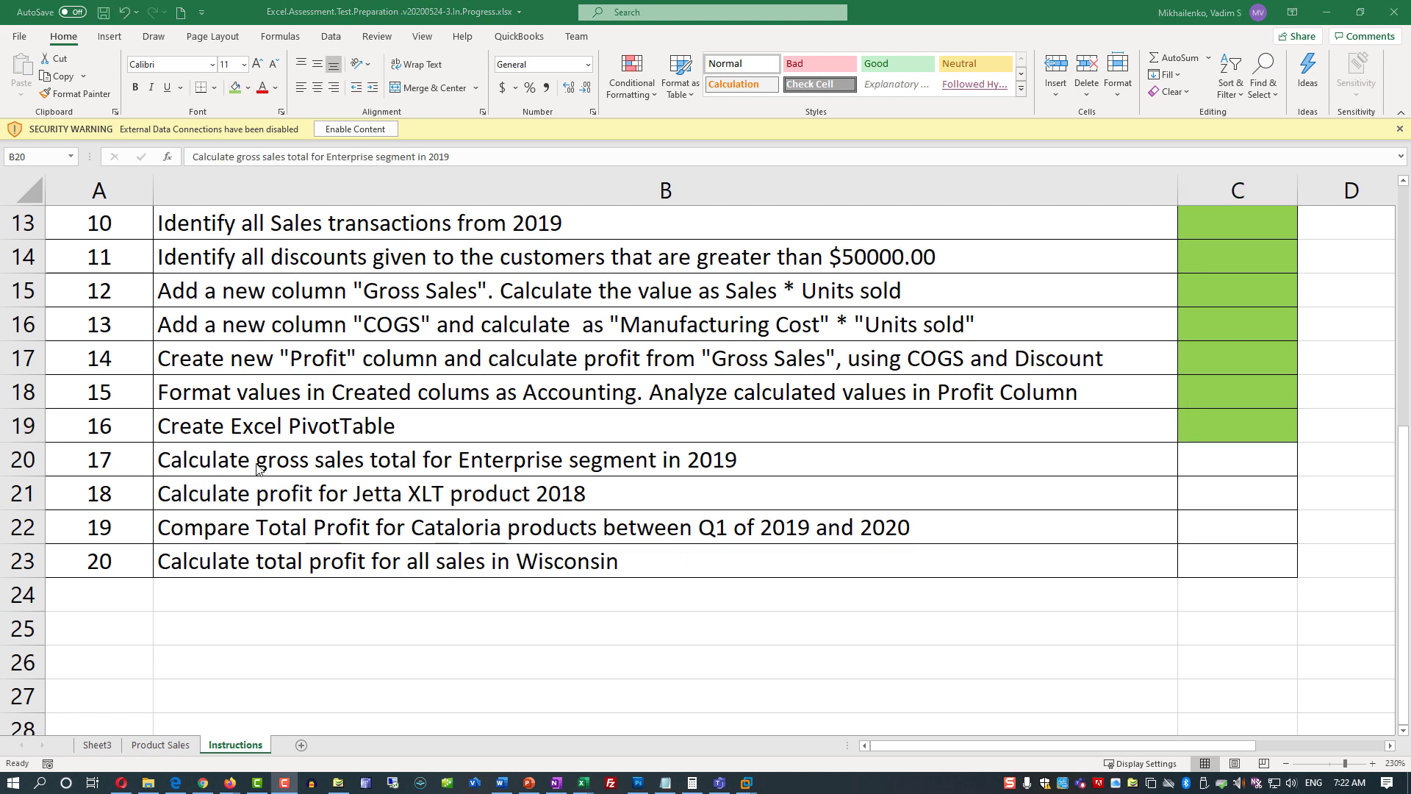
- Examine question 17 on the Instructions sheet, the PivotTable fields on Sheet3, and the corresponding columns and records on Product Sales
left_click(328, 473)
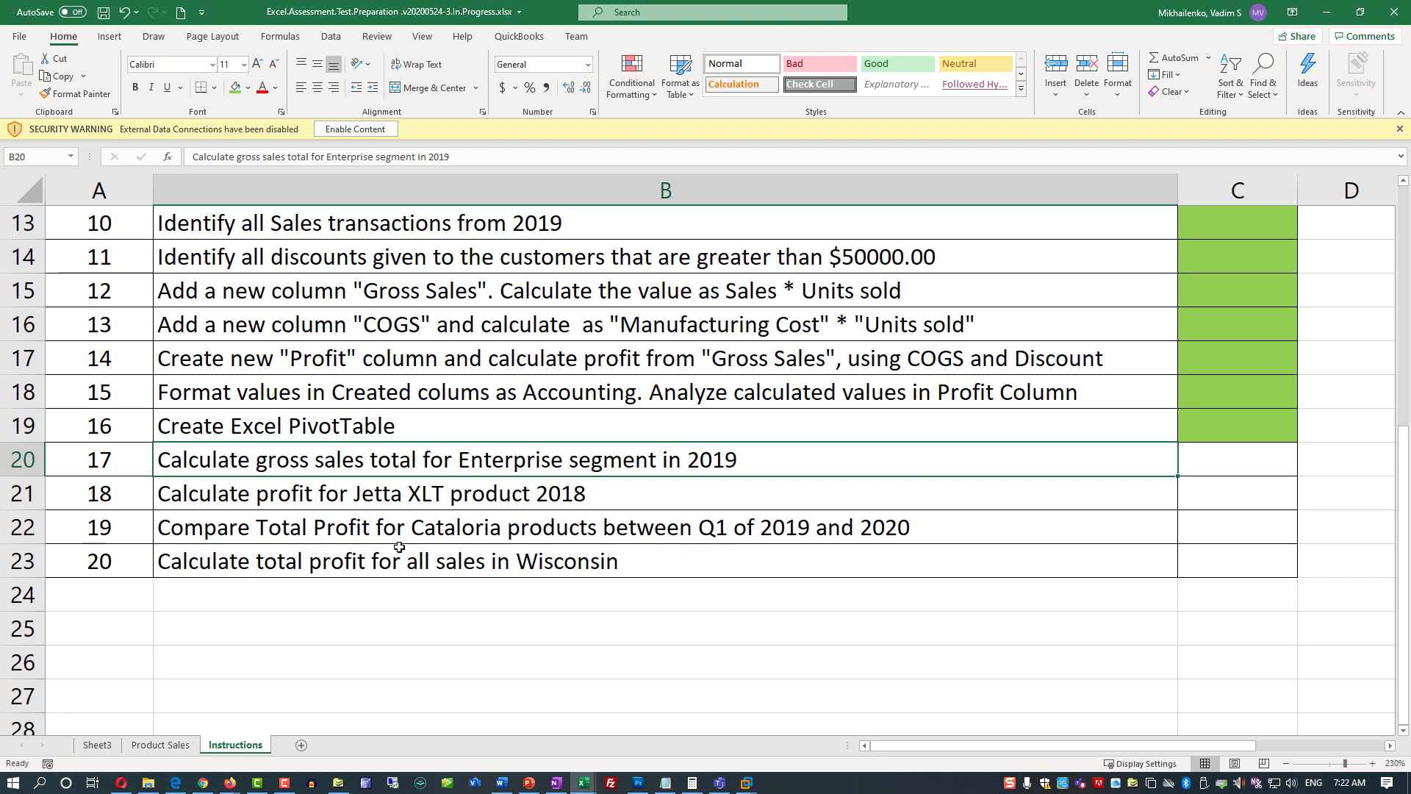
left_click(97, 744)
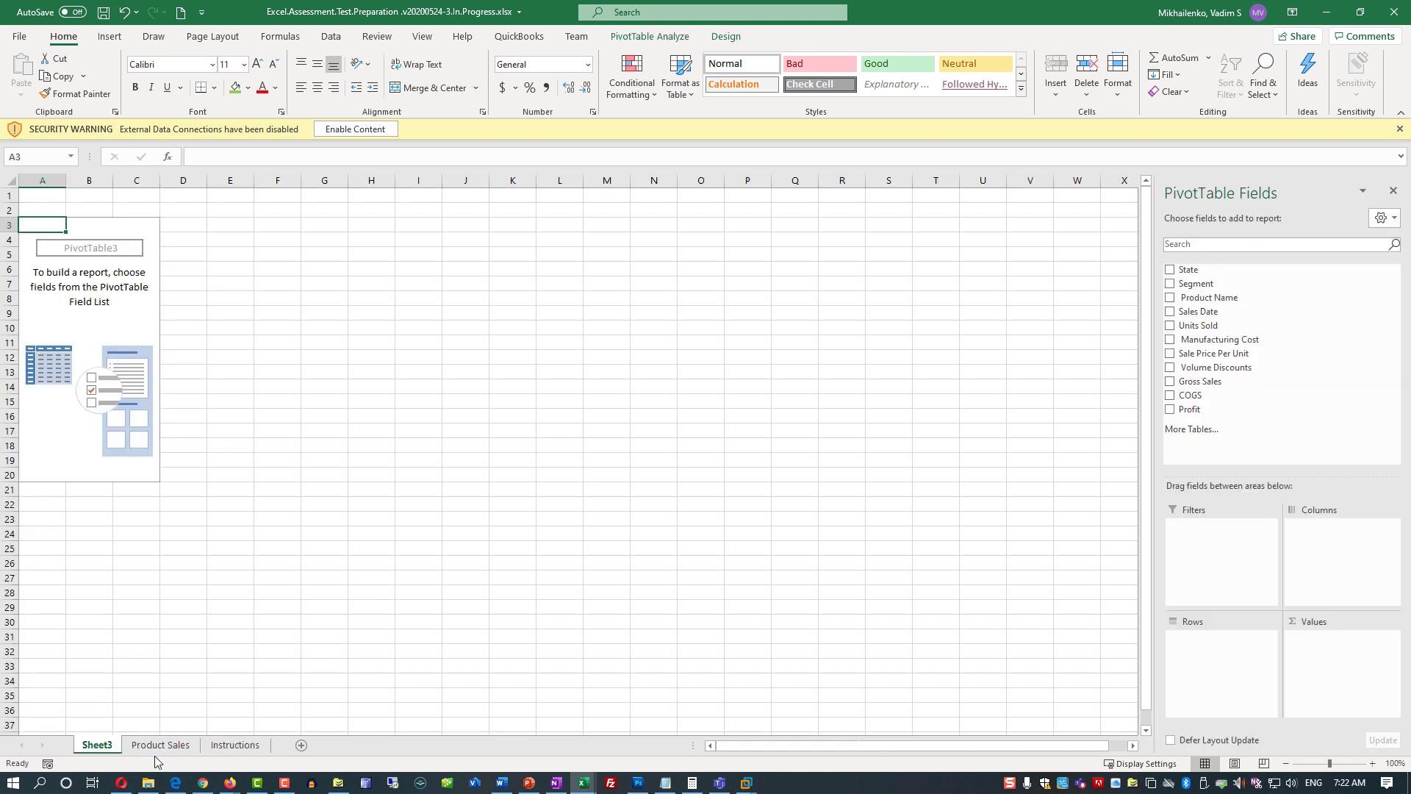
left_click(1372, 764)
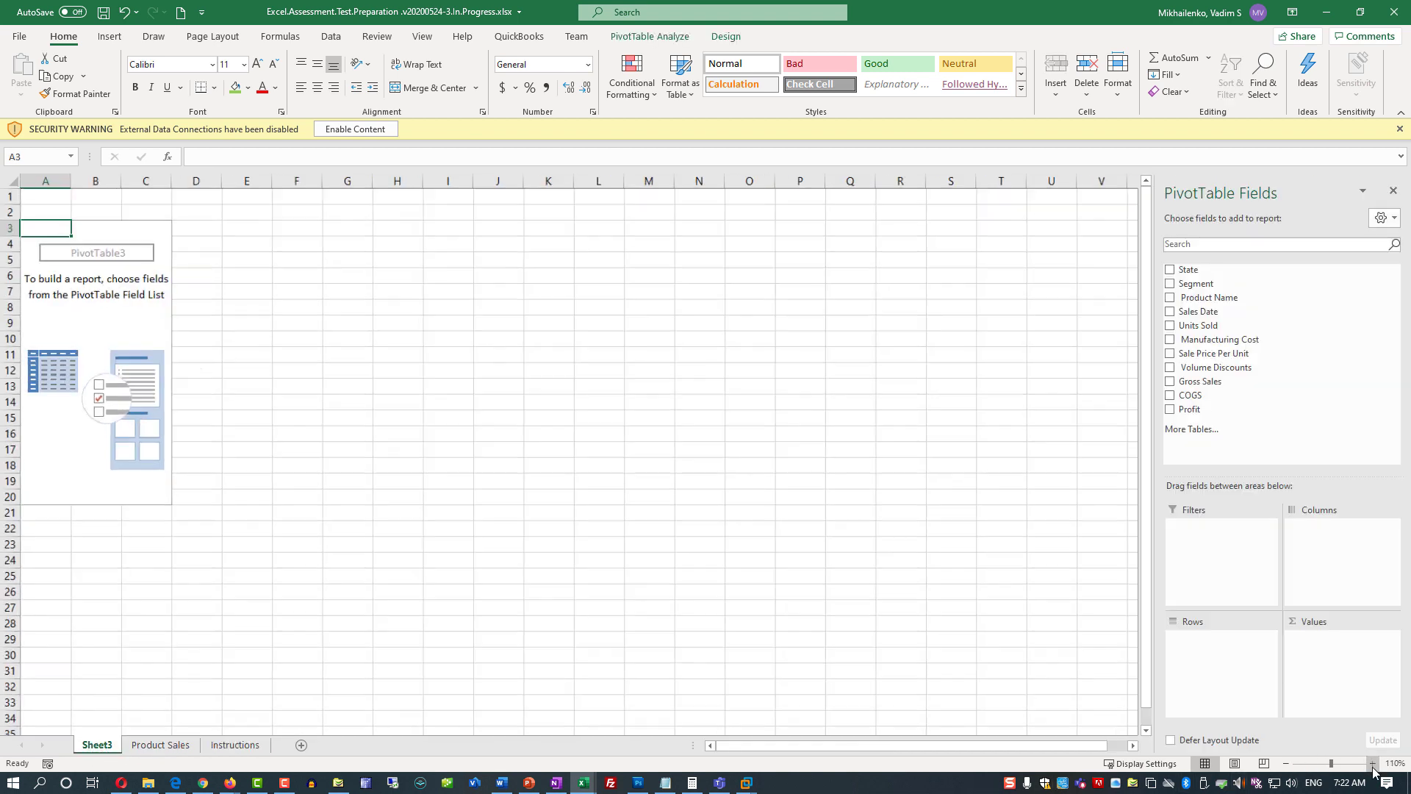
left_click(1372, 763)
left_click(1372, 763)
left_click(1372, 764)
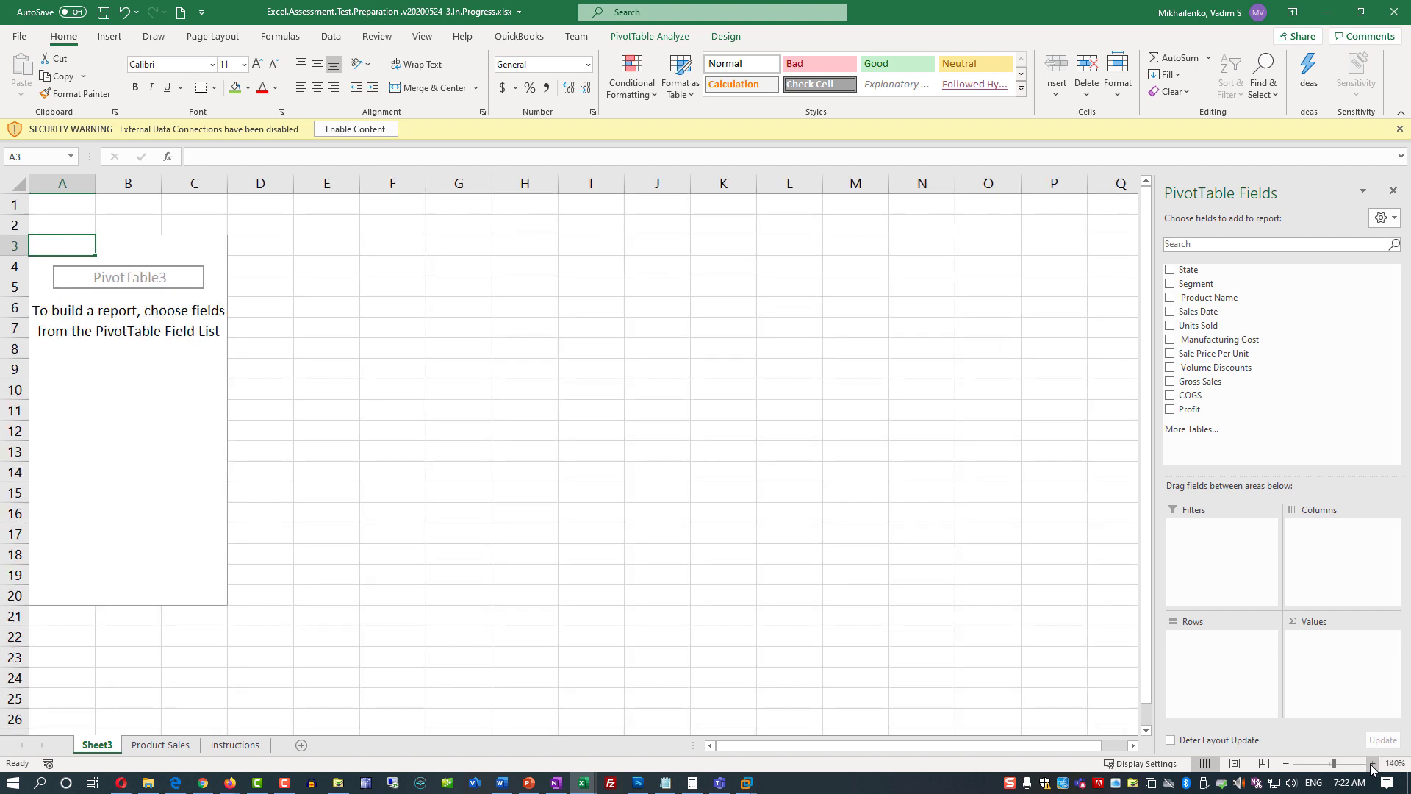
left_click(167, 380)
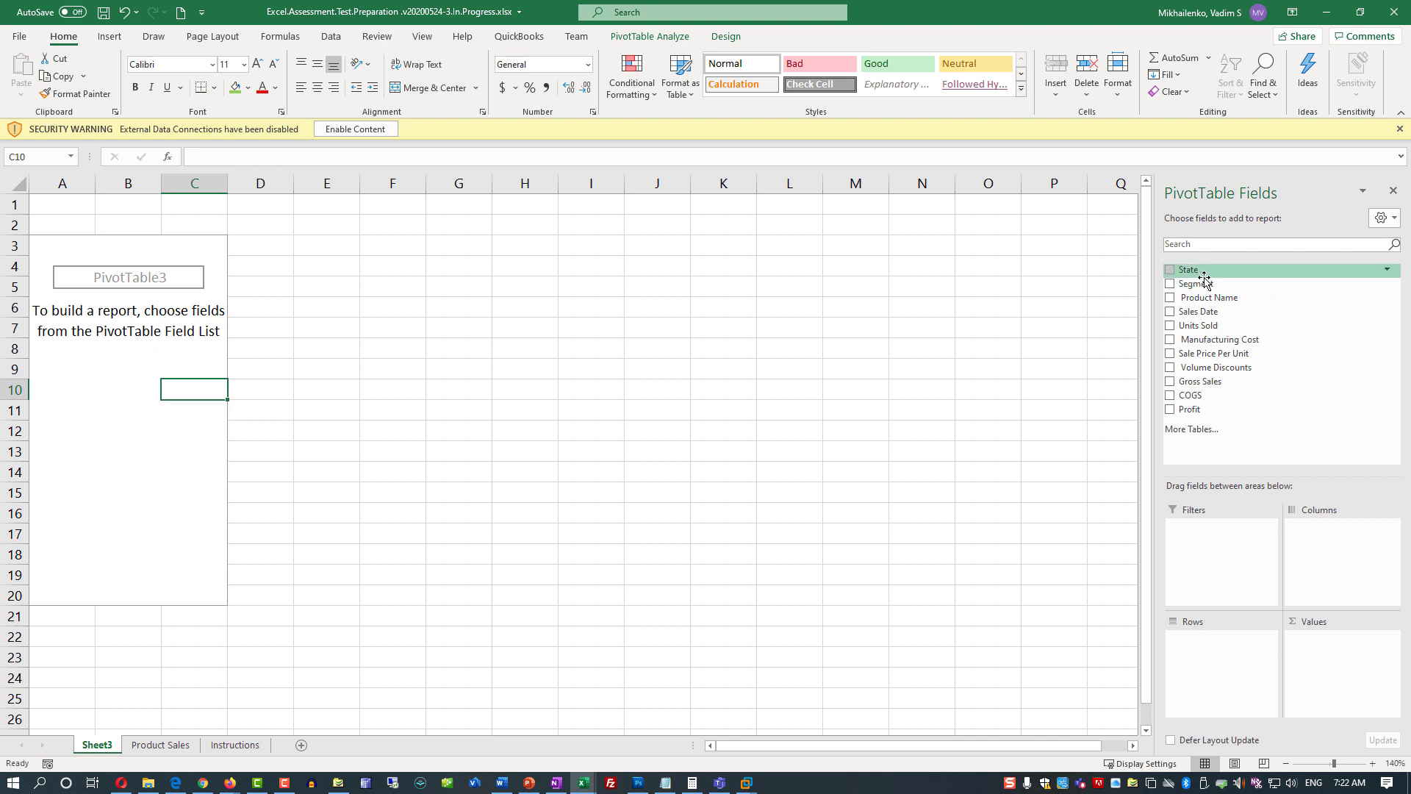
left_click(174, 746)
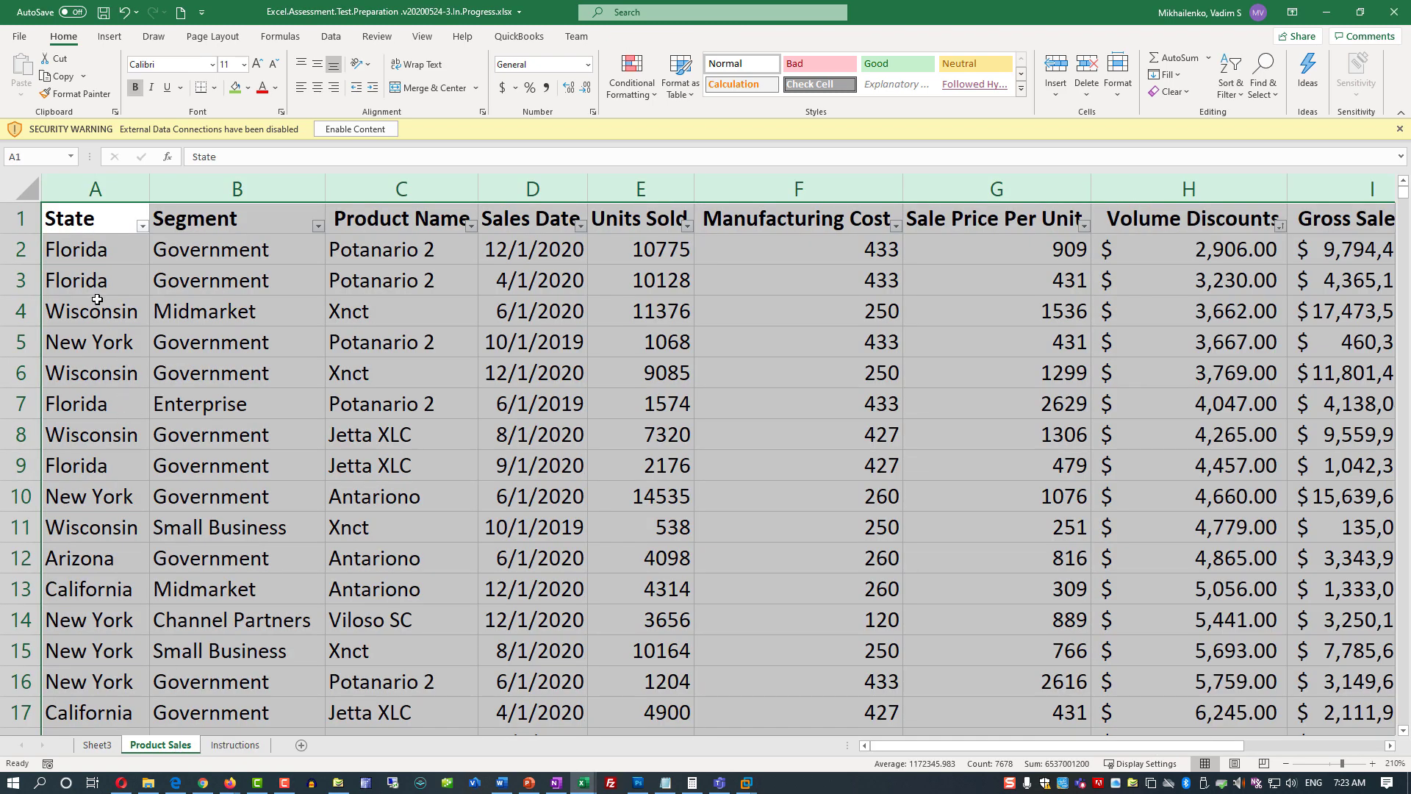
left_click_drag(23, 252, 39, 307)
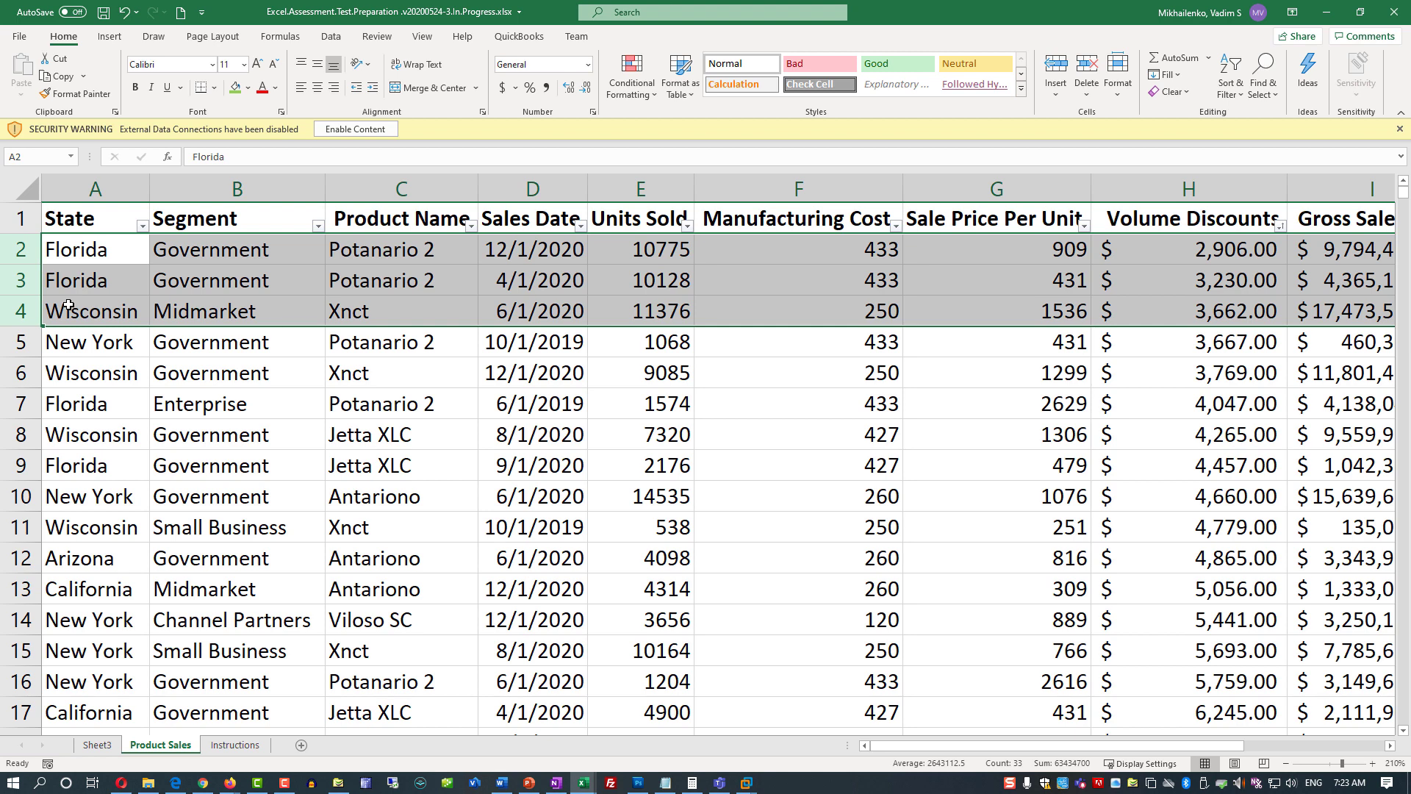
left_click(107, 747)
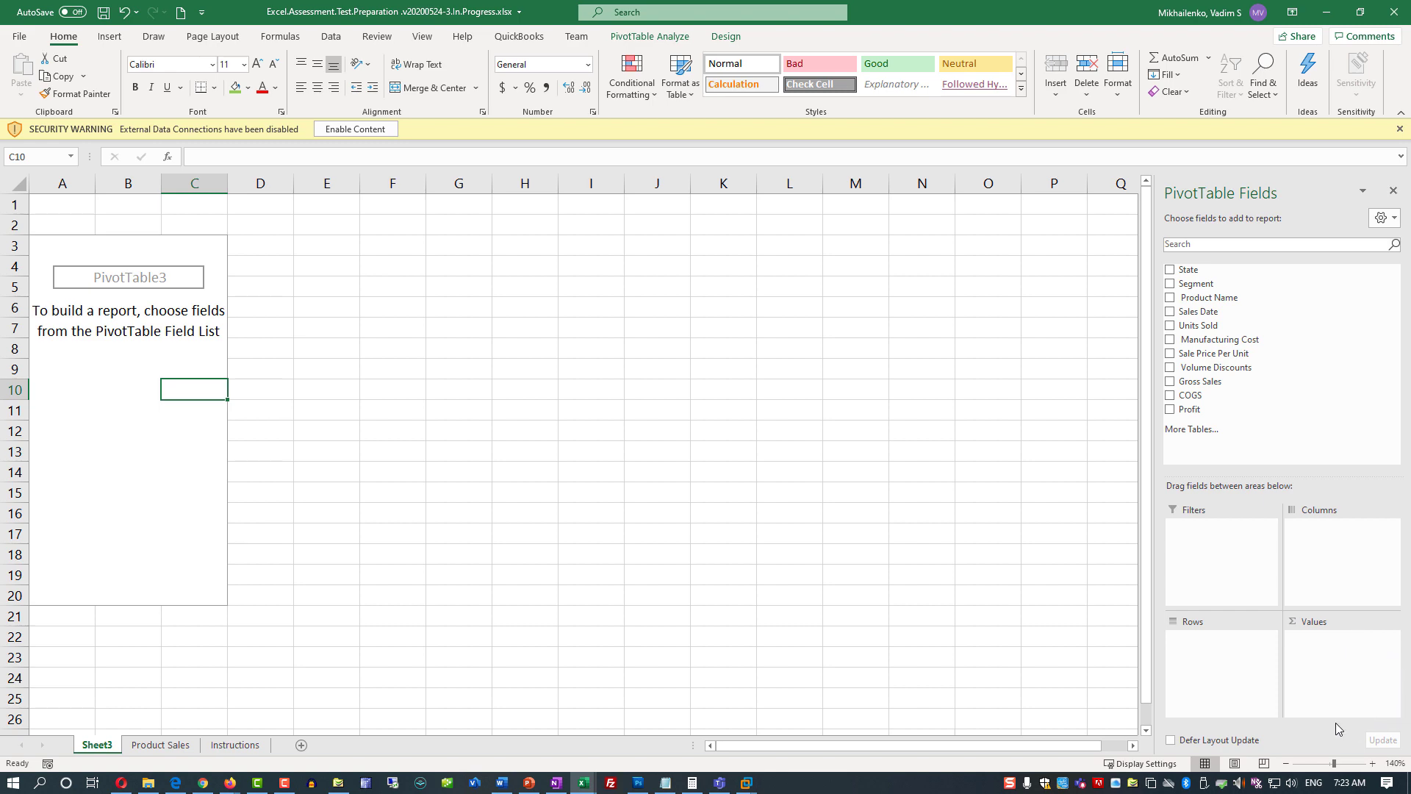
left_click(249, 746)
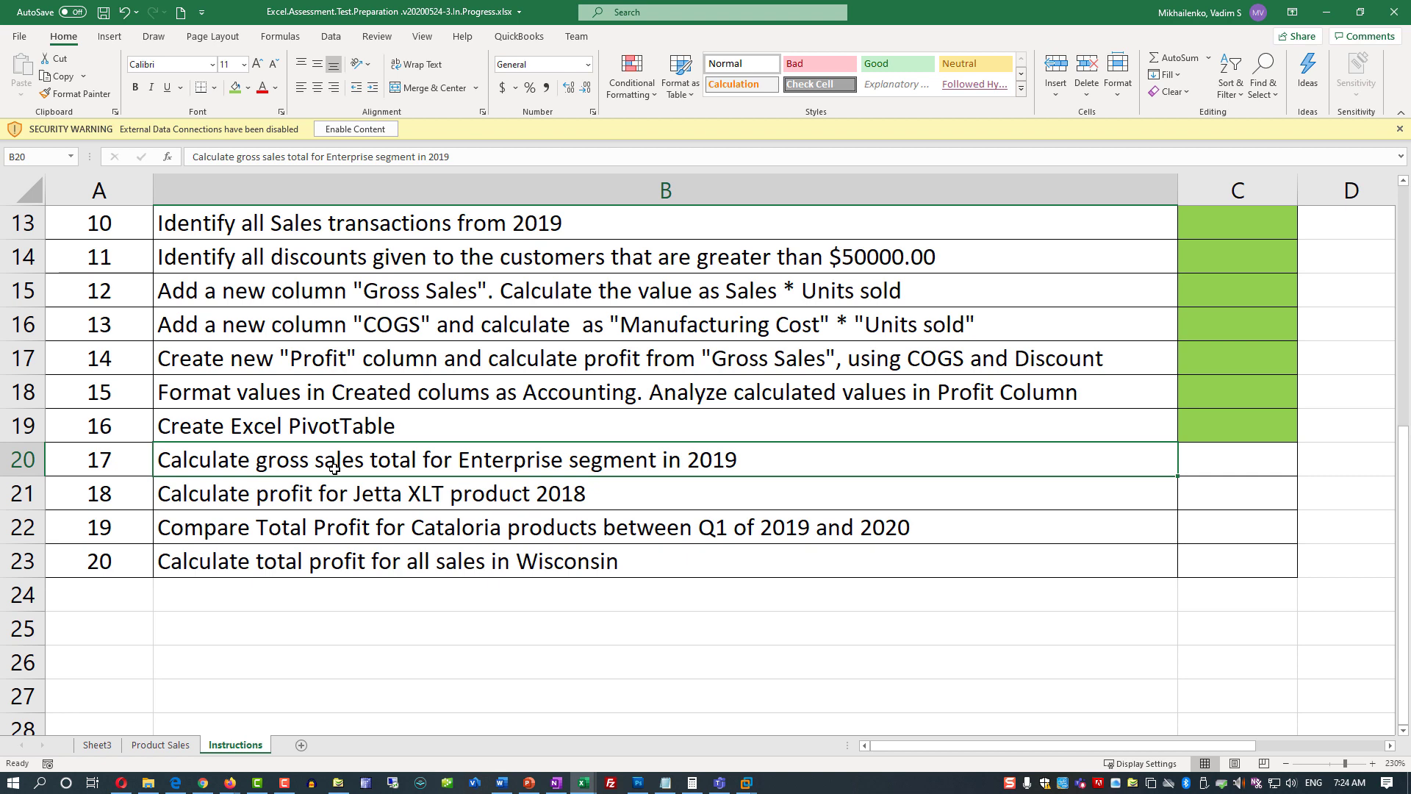
left_click(96, 744)
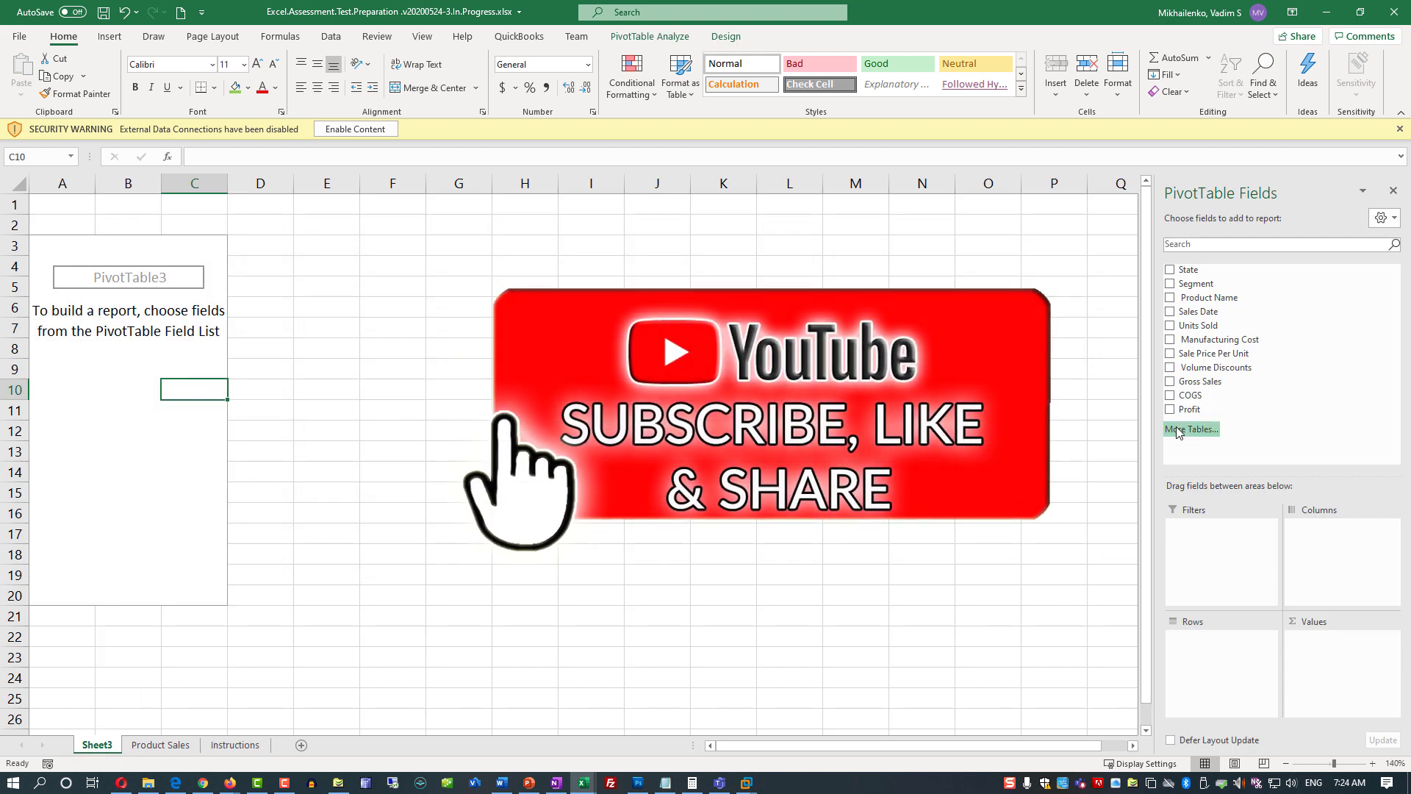
- Add Sales Date and Segment to the PivotTable rows on Sheet3, placing Segment above Years
left_click(1170, 311)
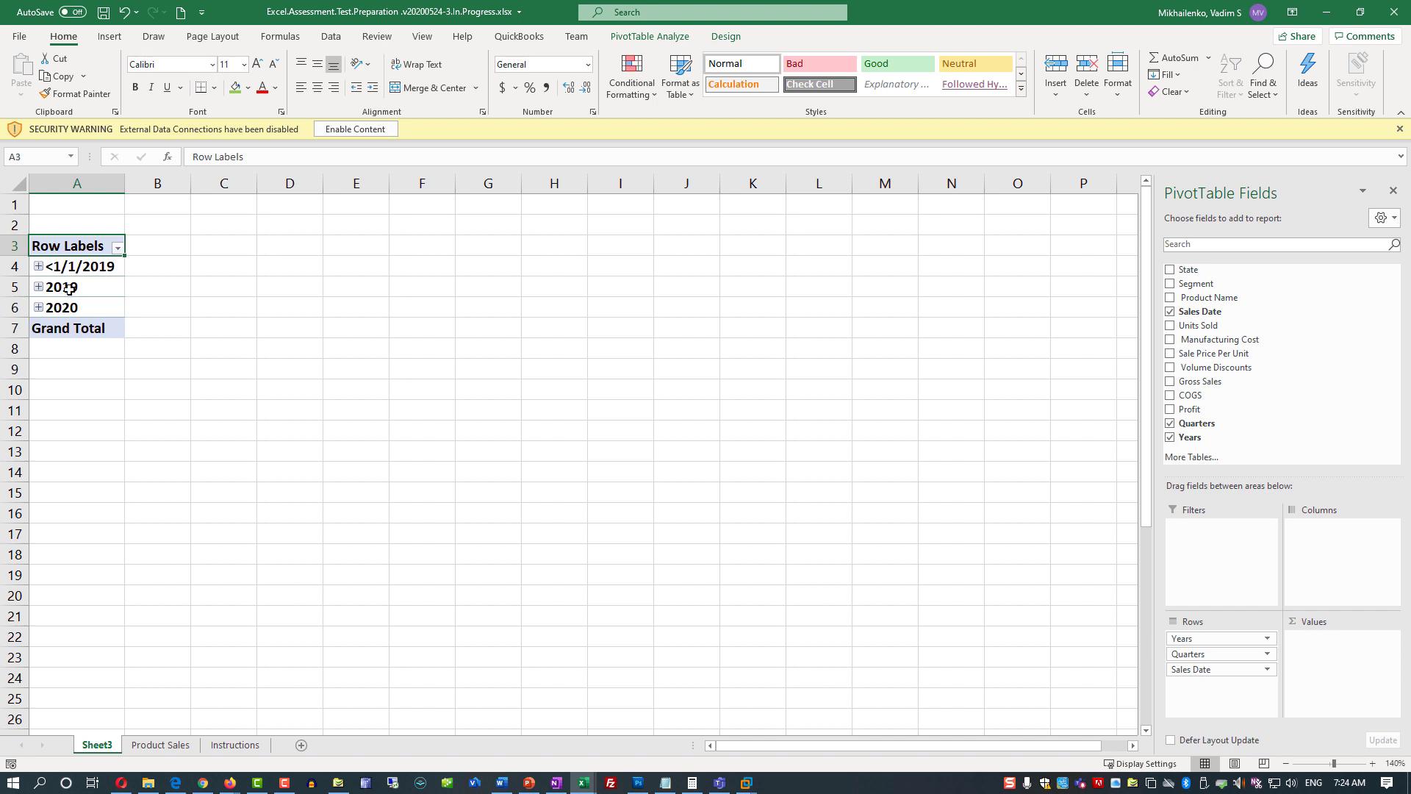
left_click(38, 266)
left_click(38, 267)
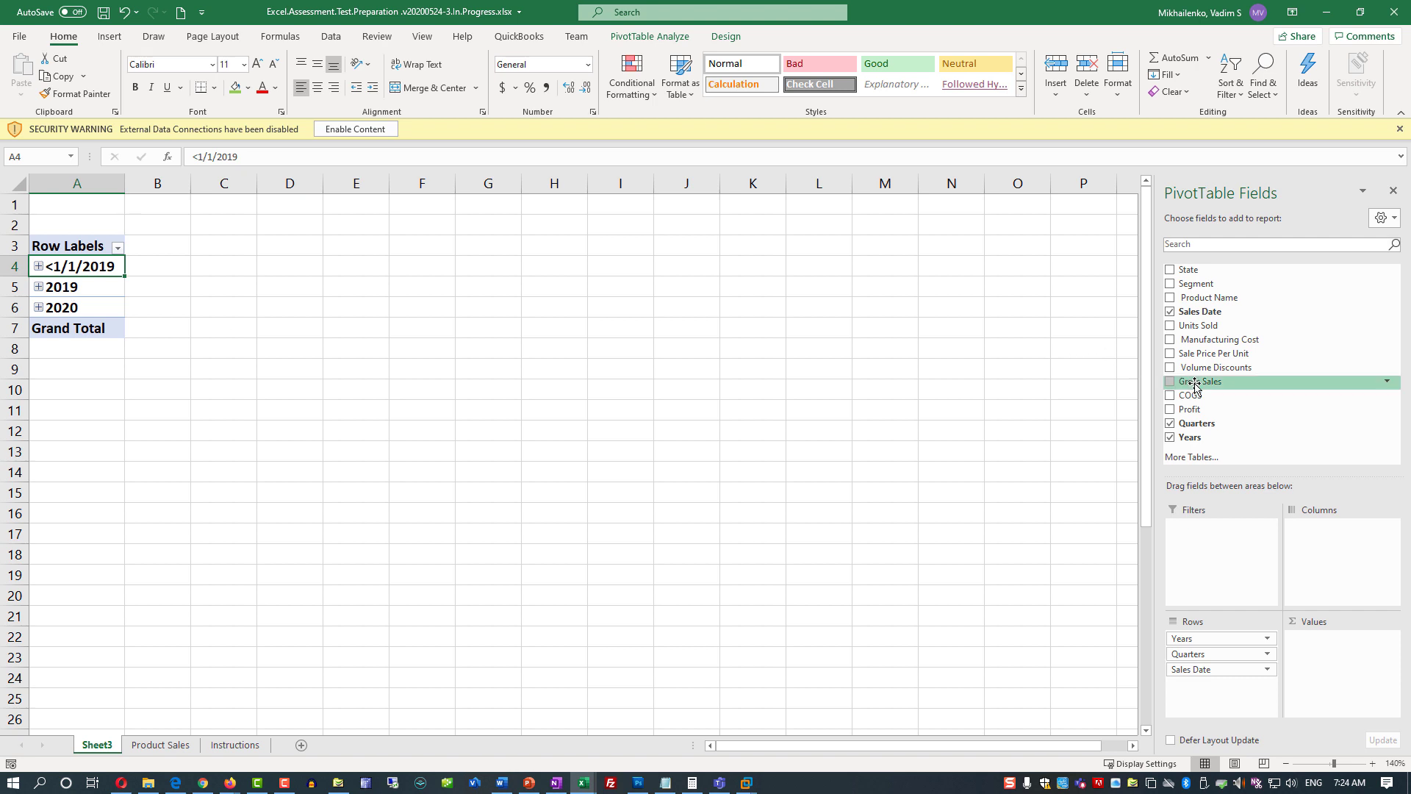
left_click(1170, 284)
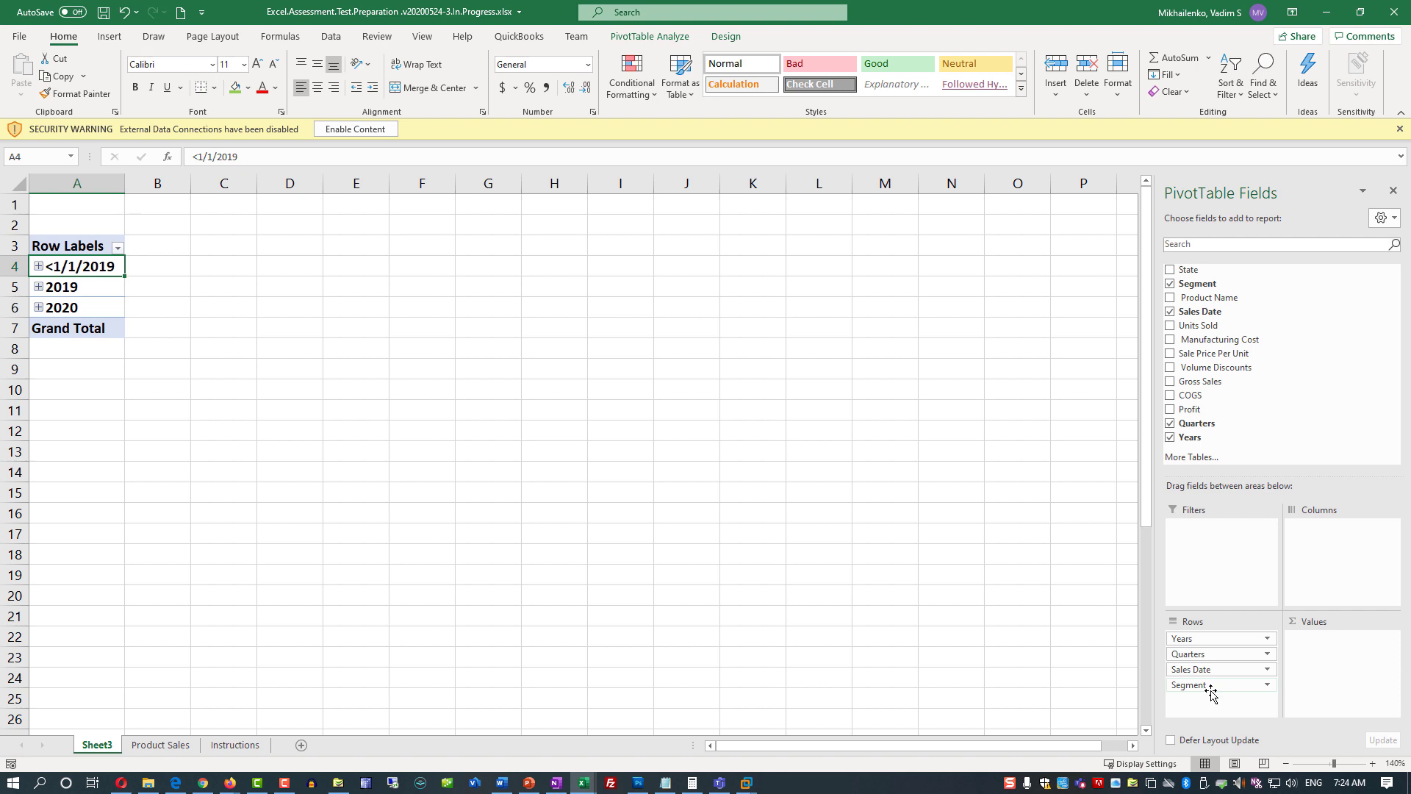
left_click(1213, 688)
left_click(1217, 689)
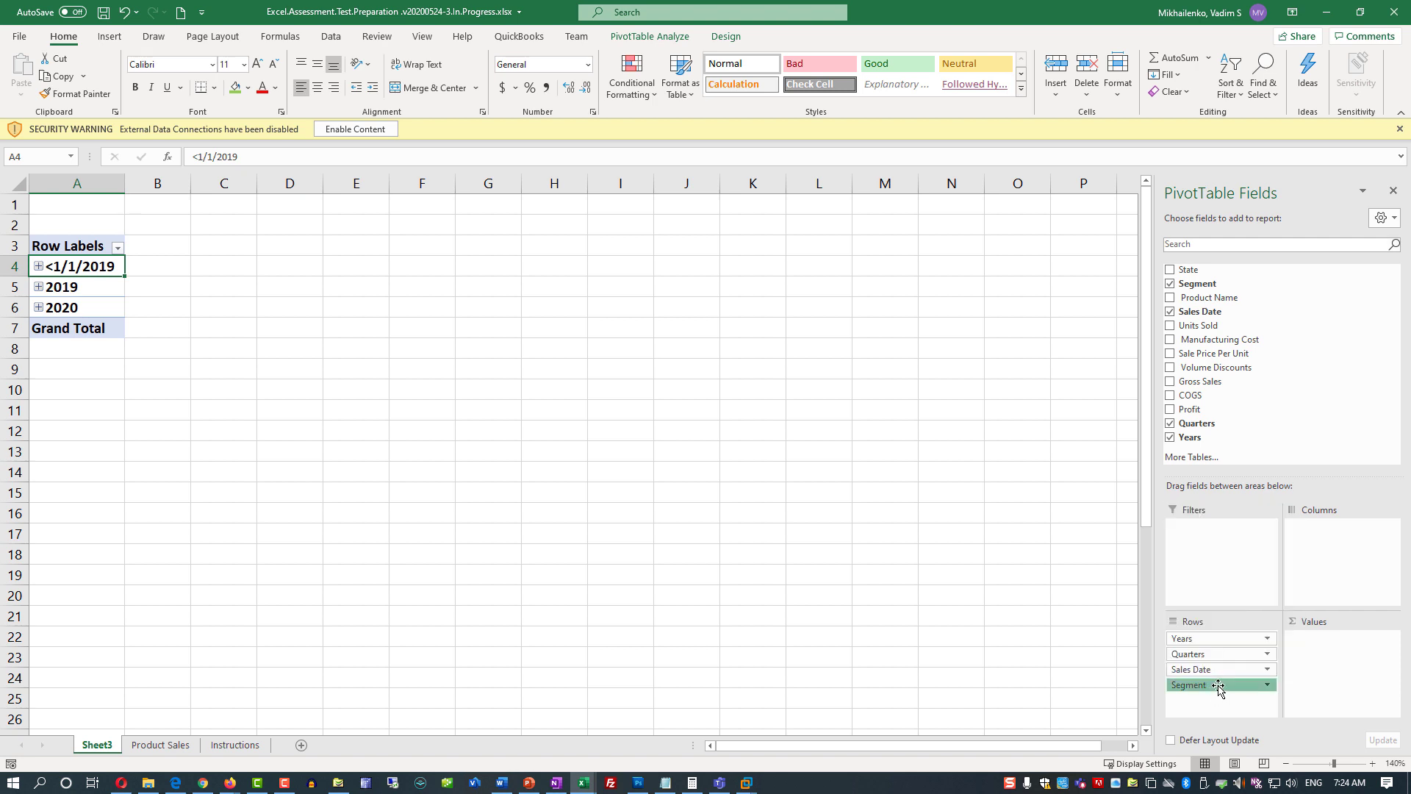
left_click_drag(1217, 688, 1219, 635)
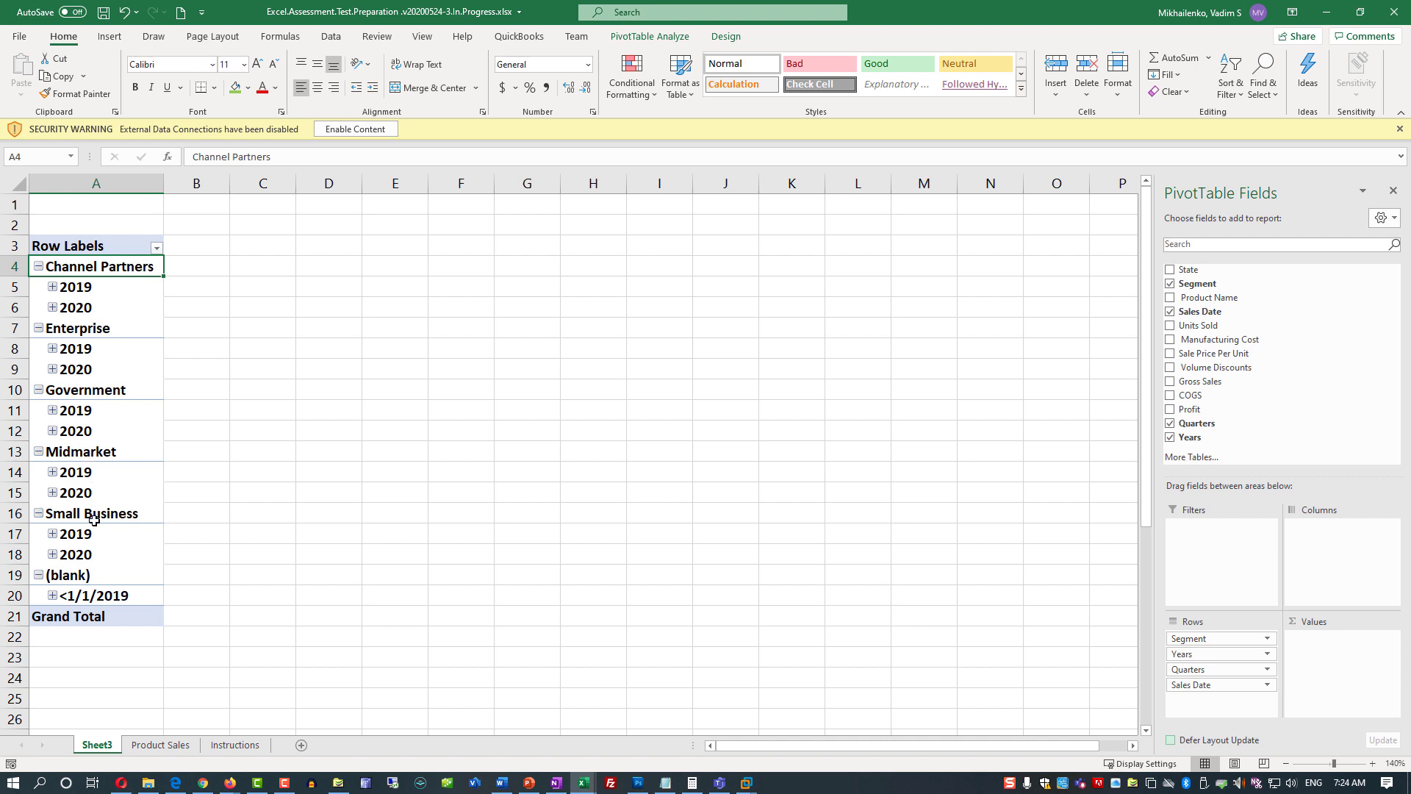
- Add the sum of Gross Sales to the PivotTable values and check the Enterprise totals for 2019 and 2020
left_click(91, 330)
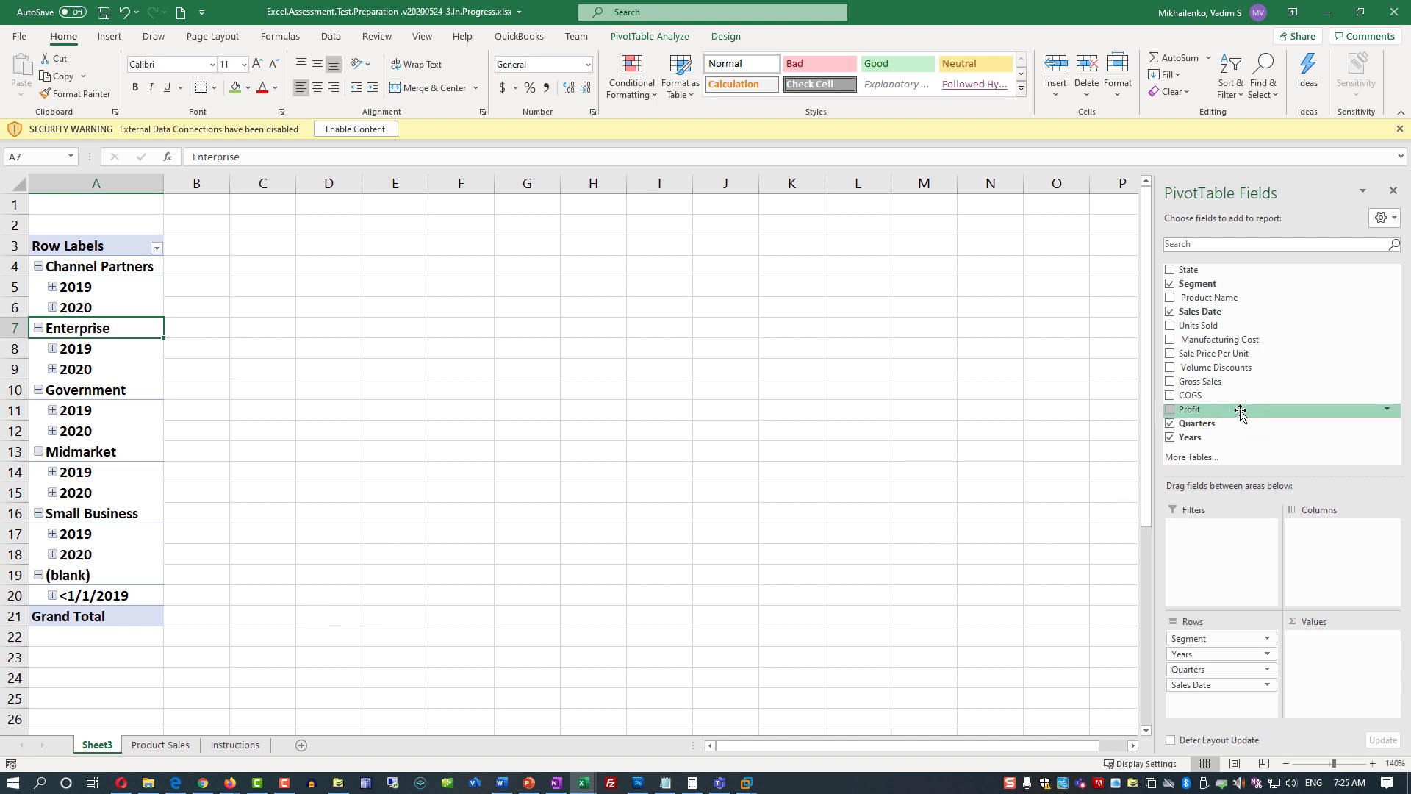
left_click(1170, 382)
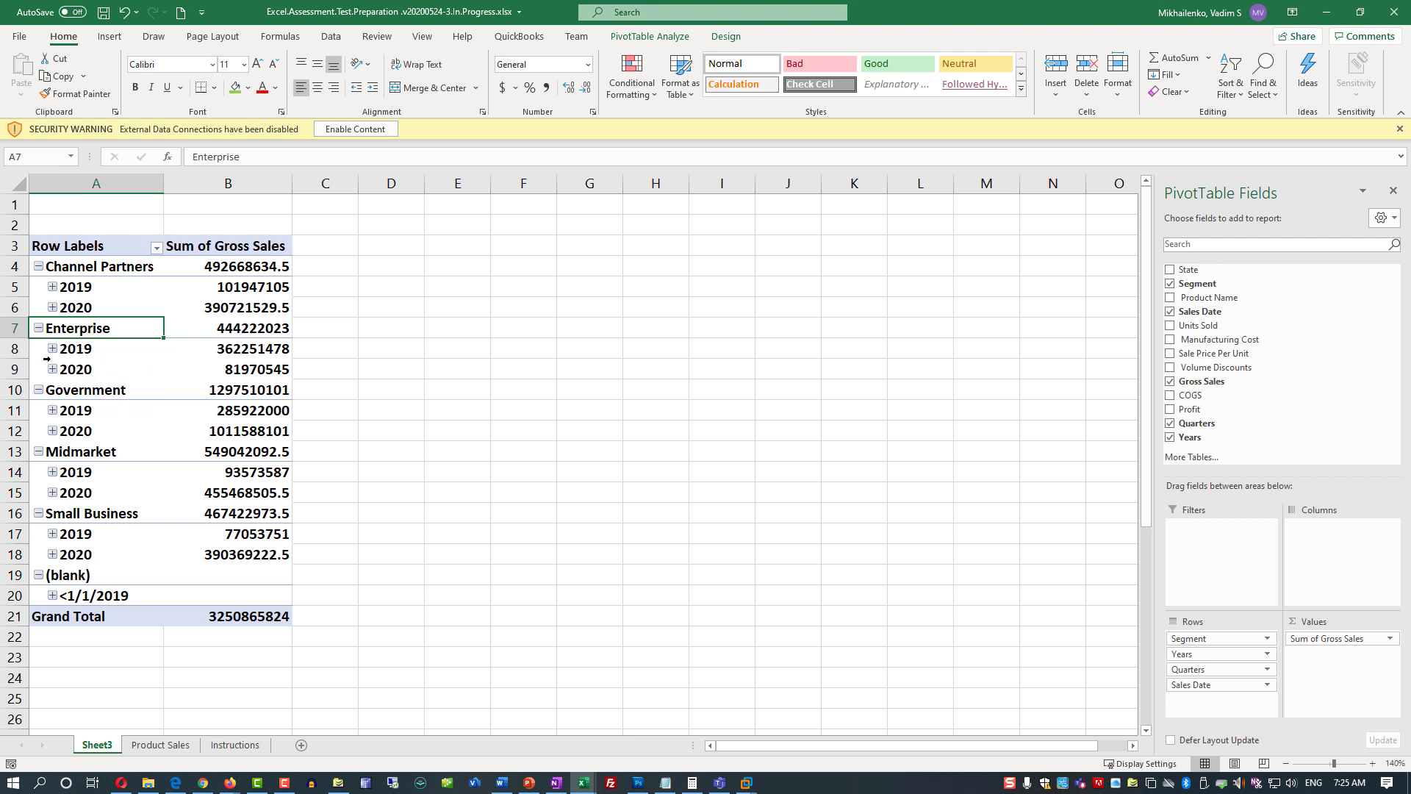
left_click(233, 352)
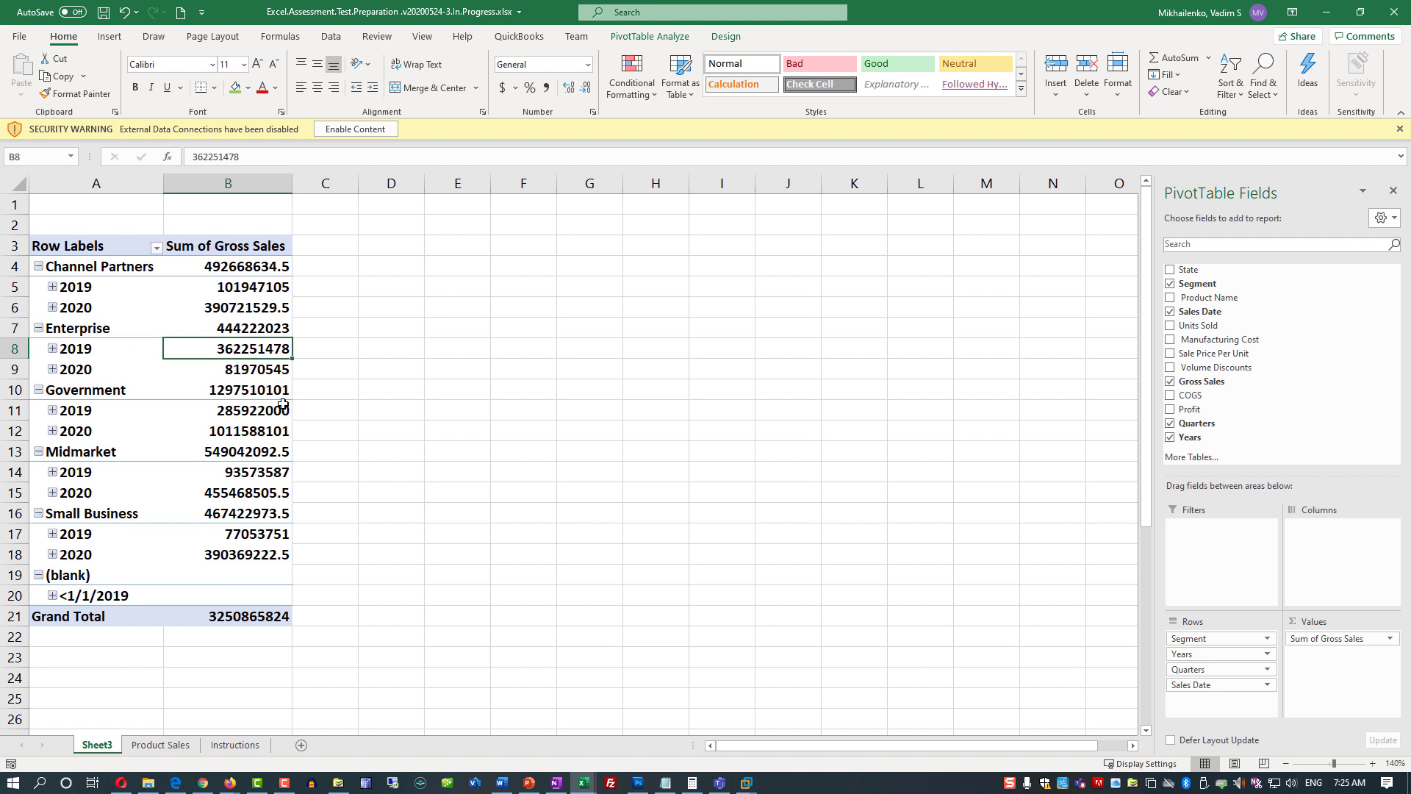
left_click(246, 371)
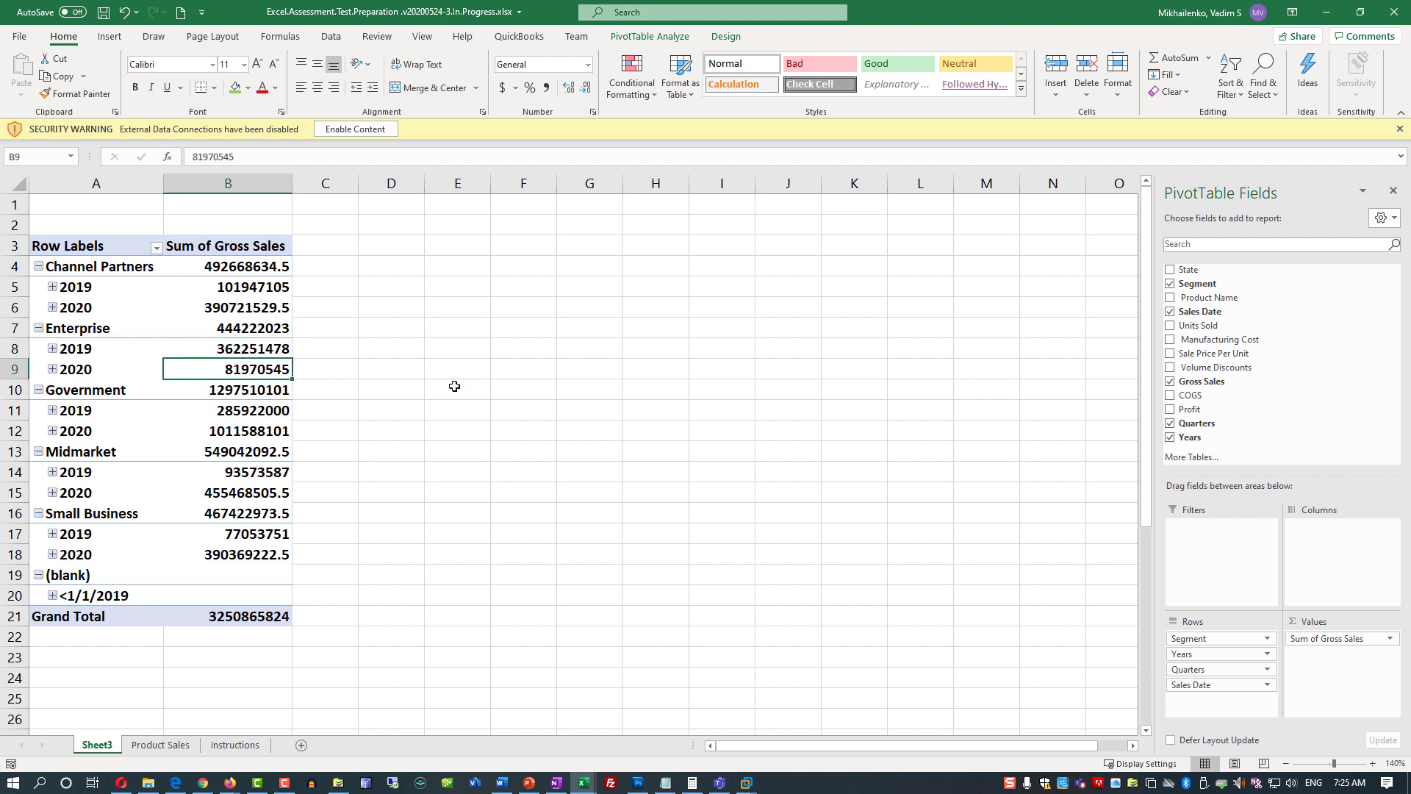
left_click(257, 329)
- Format the PivotTable's Sum of Gross Sales column as Accounting and autofit its width
left_click(258, 184)
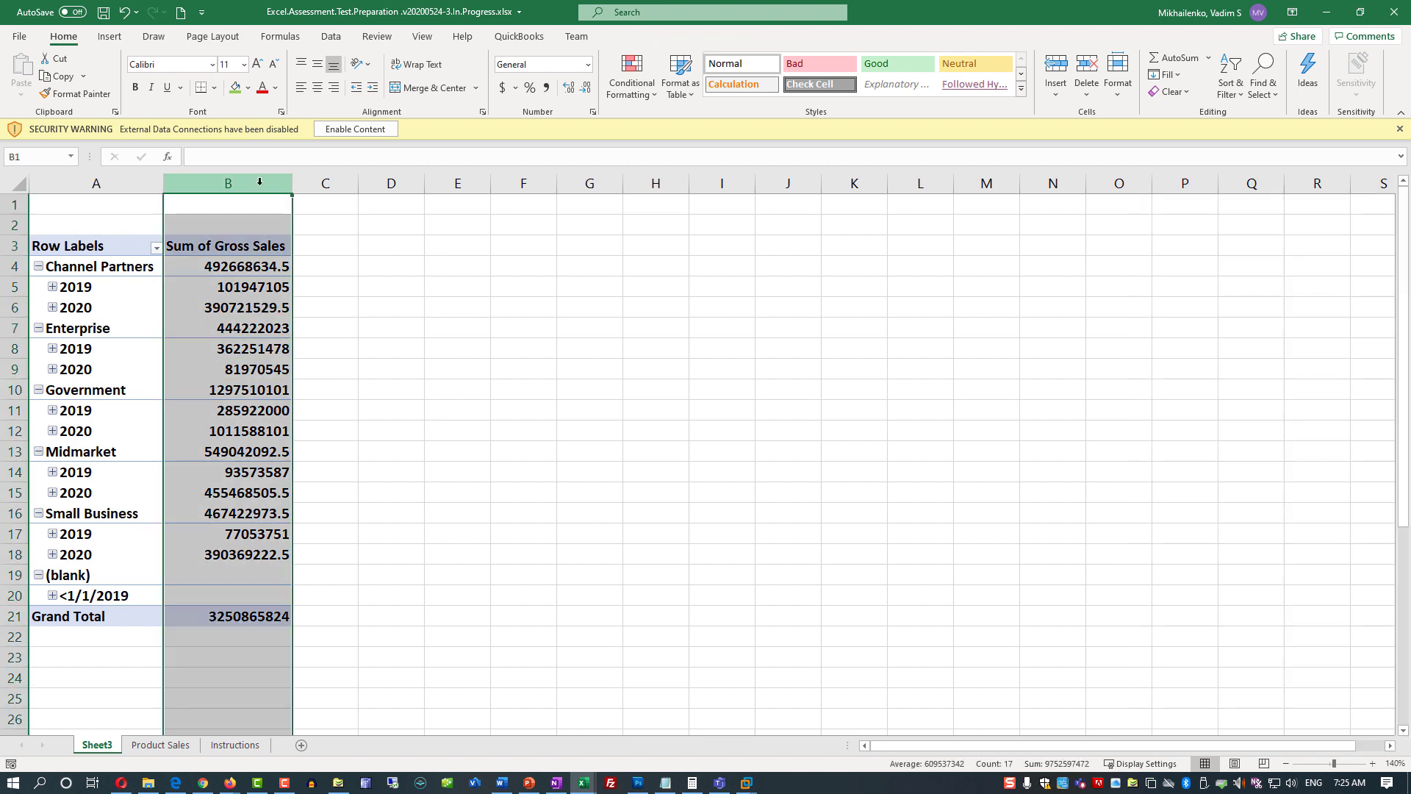
left_click(503, 87)
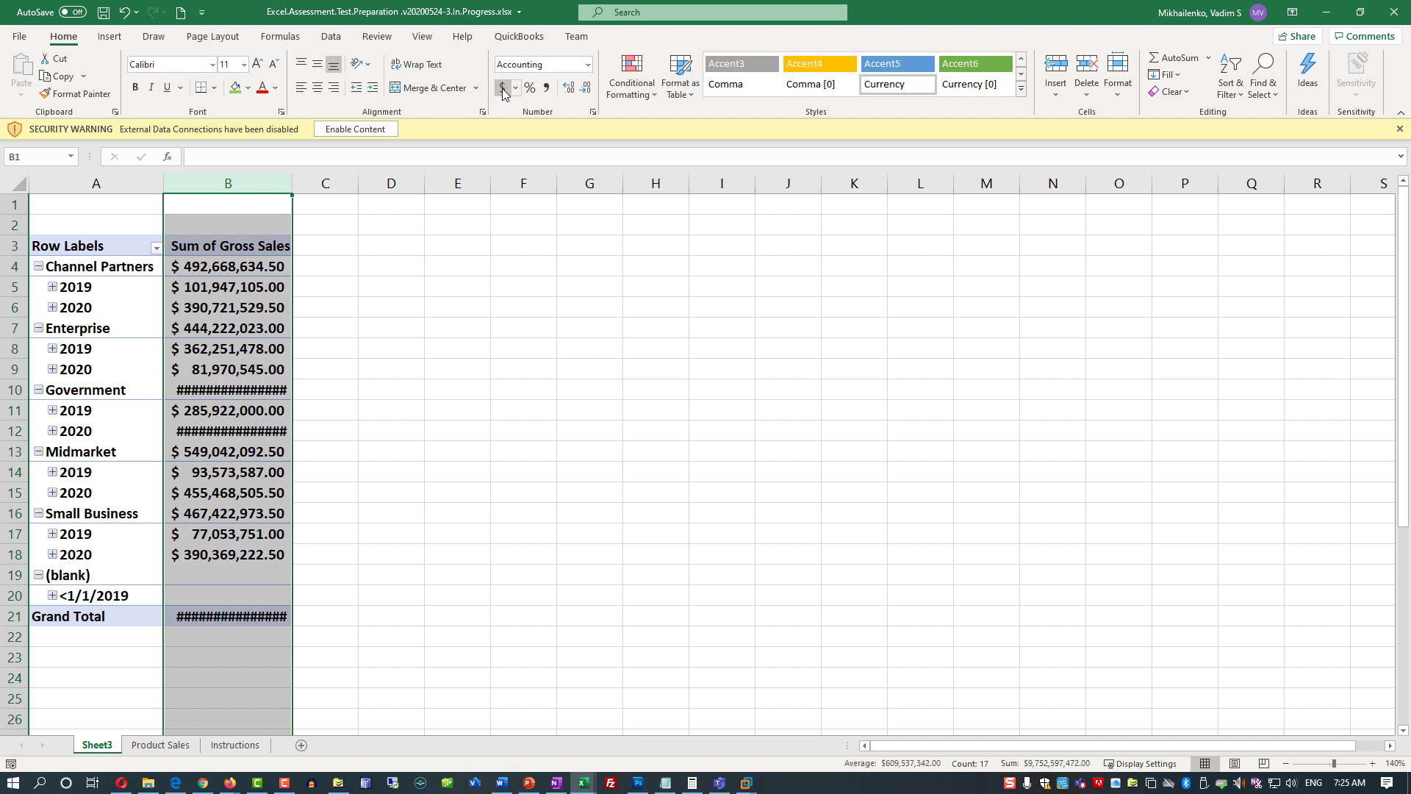
double_click(292, 184)
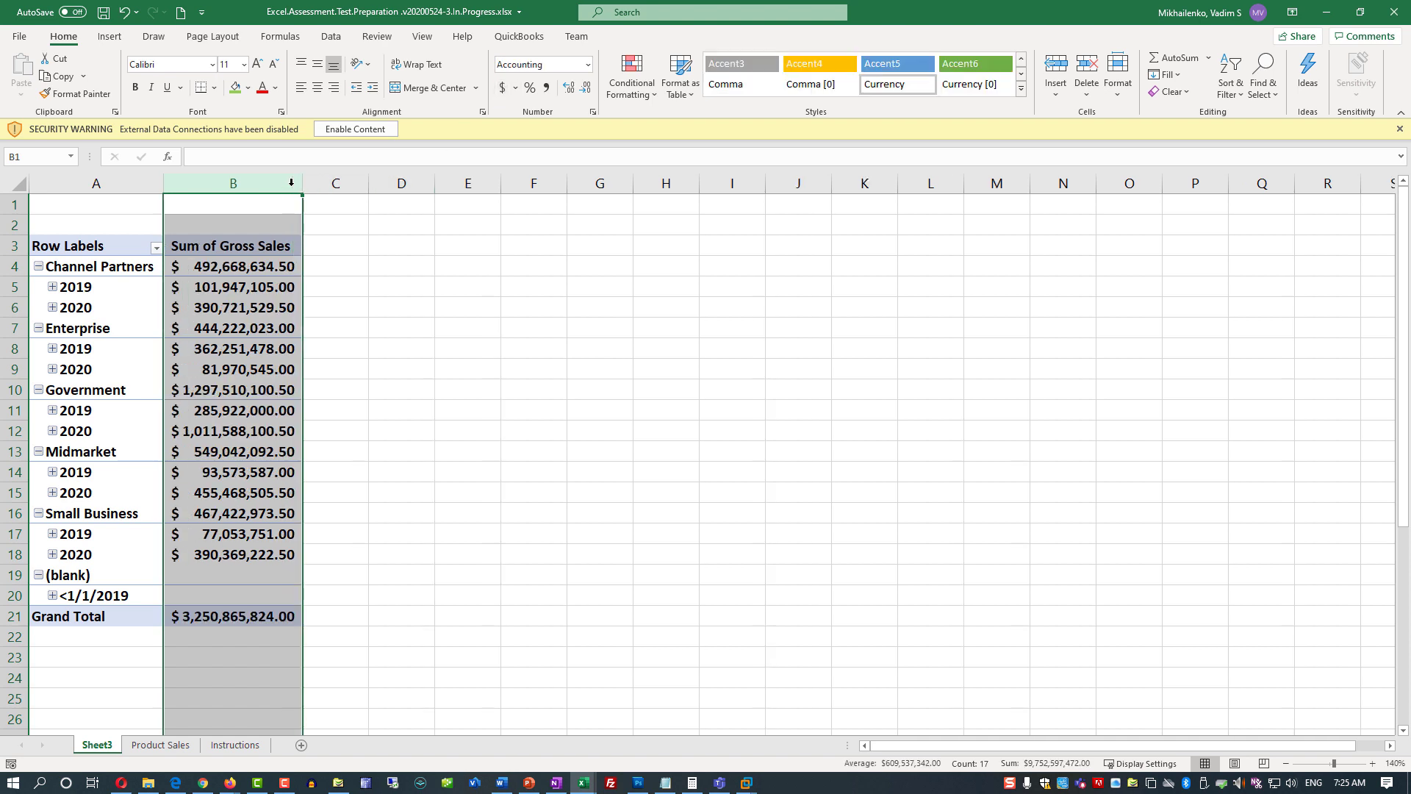
left_click(218, 328)
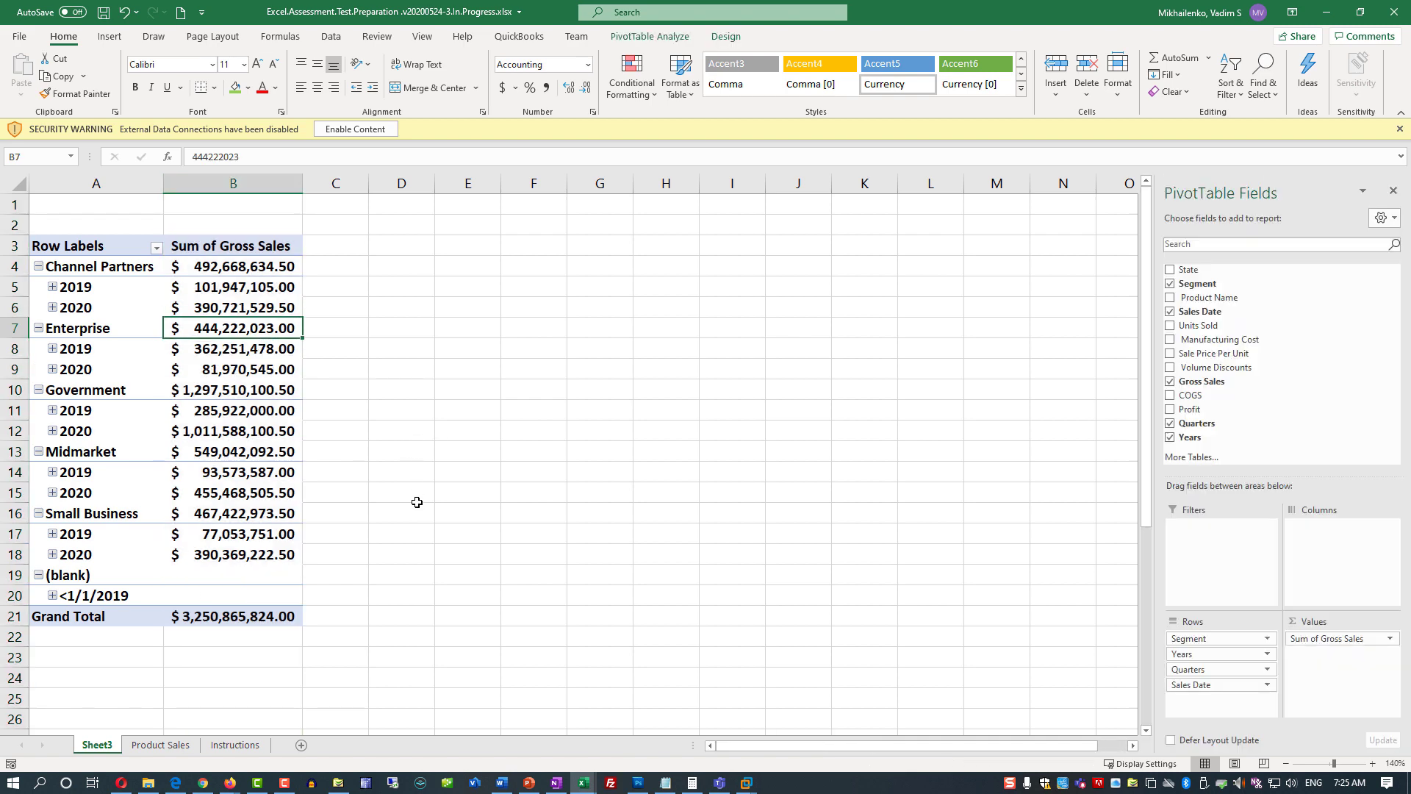
- Check the Enterprise 2019 gross sales total against question 17, and mark that question as done by filling Instructions cell C20 light green
left_click(235, 744)
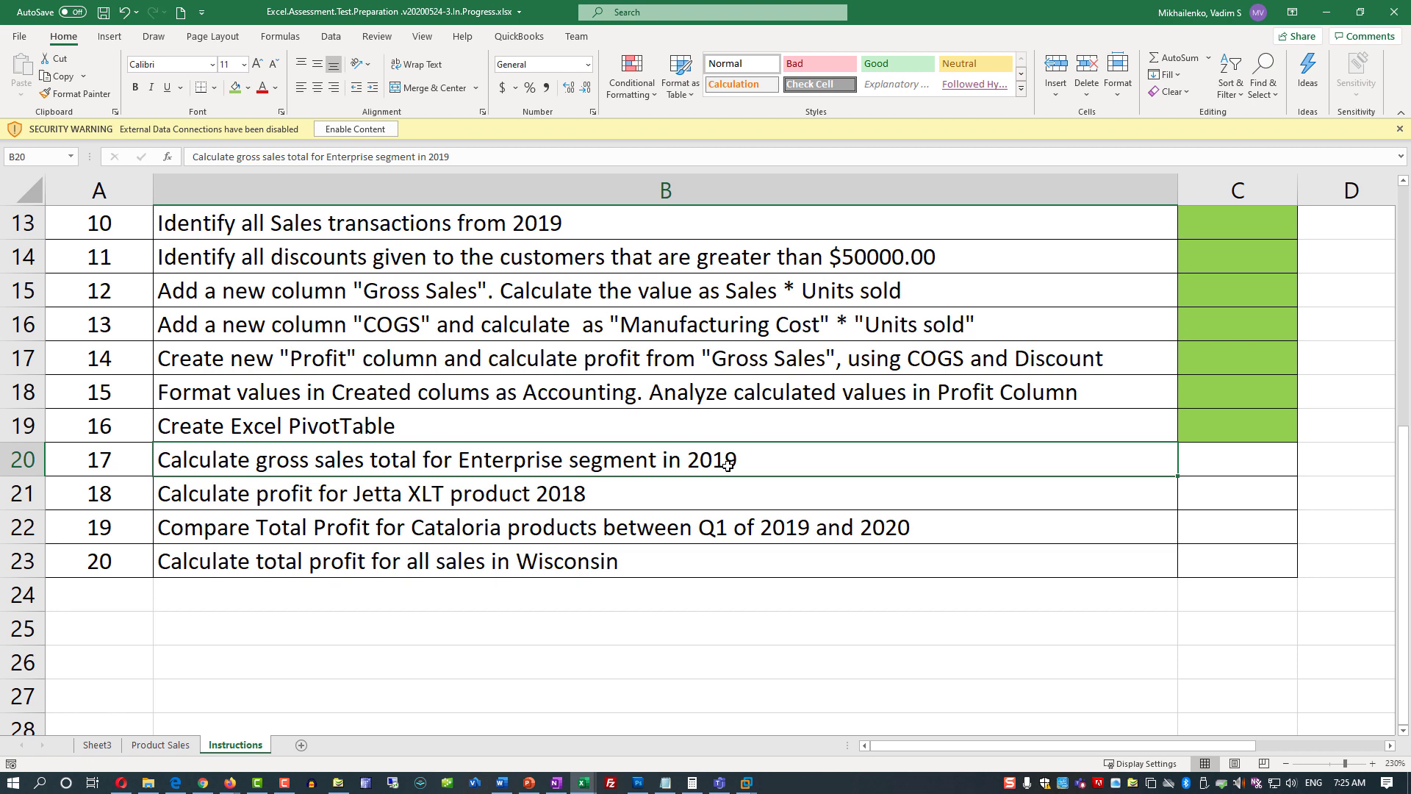
left_click(97, 745)
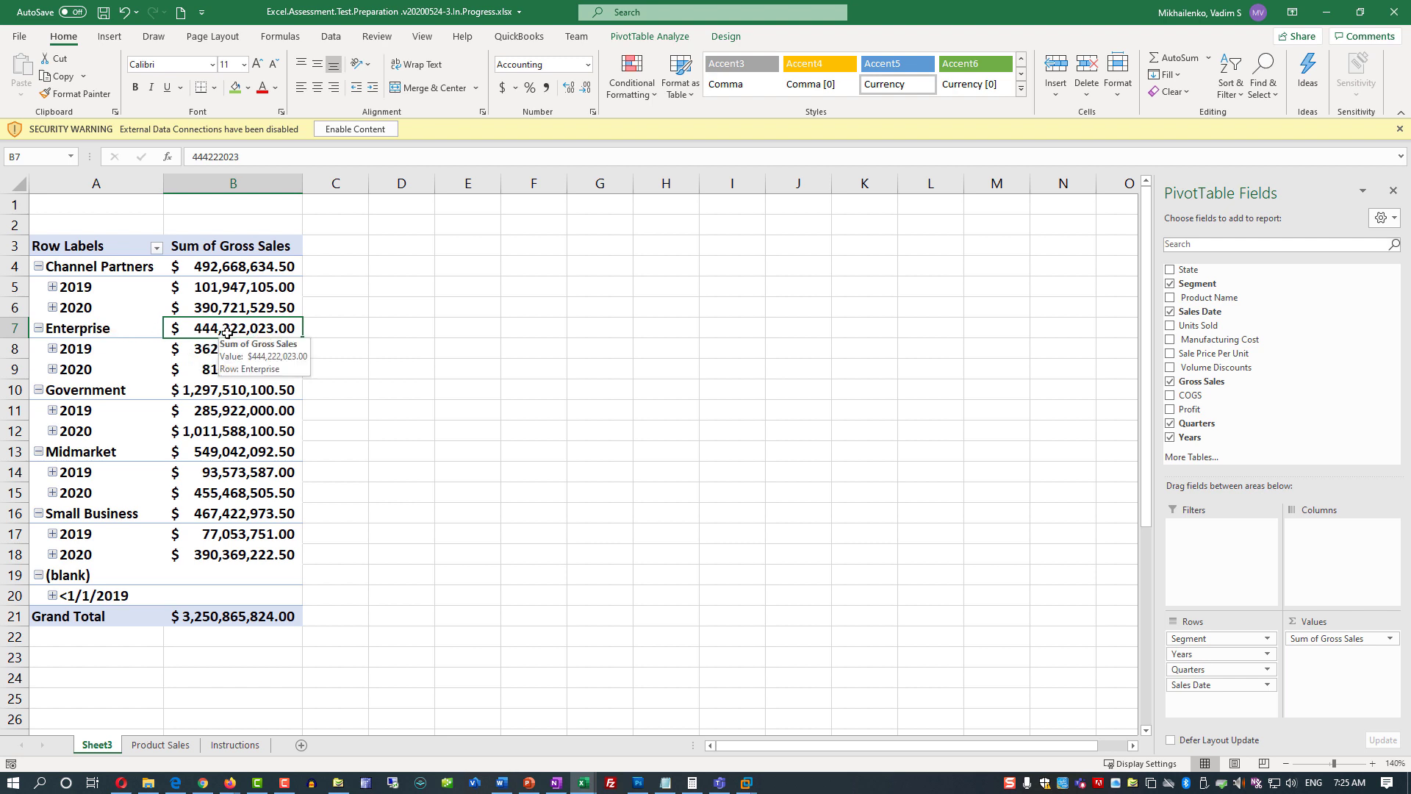
left_click(211, 349)
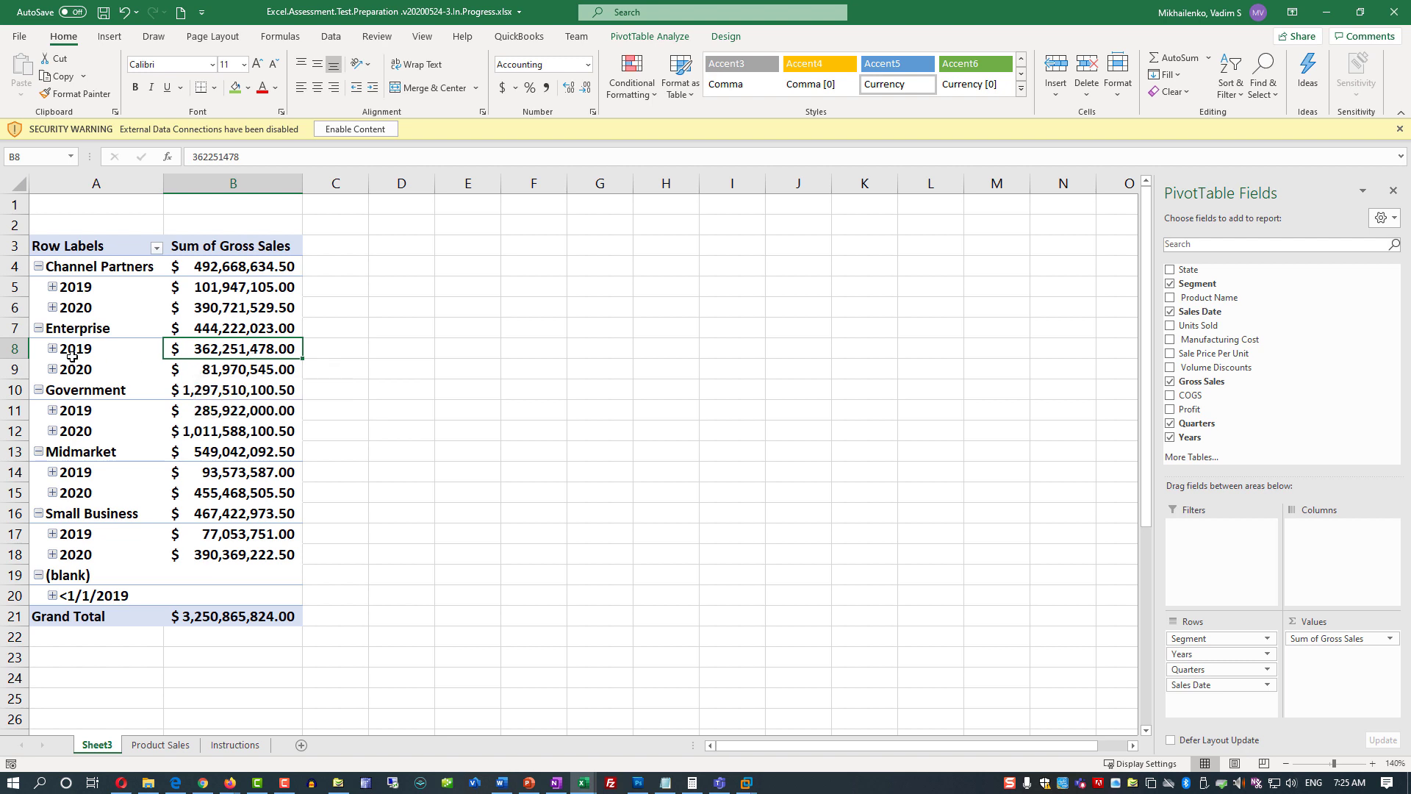
left_click(237, 745)
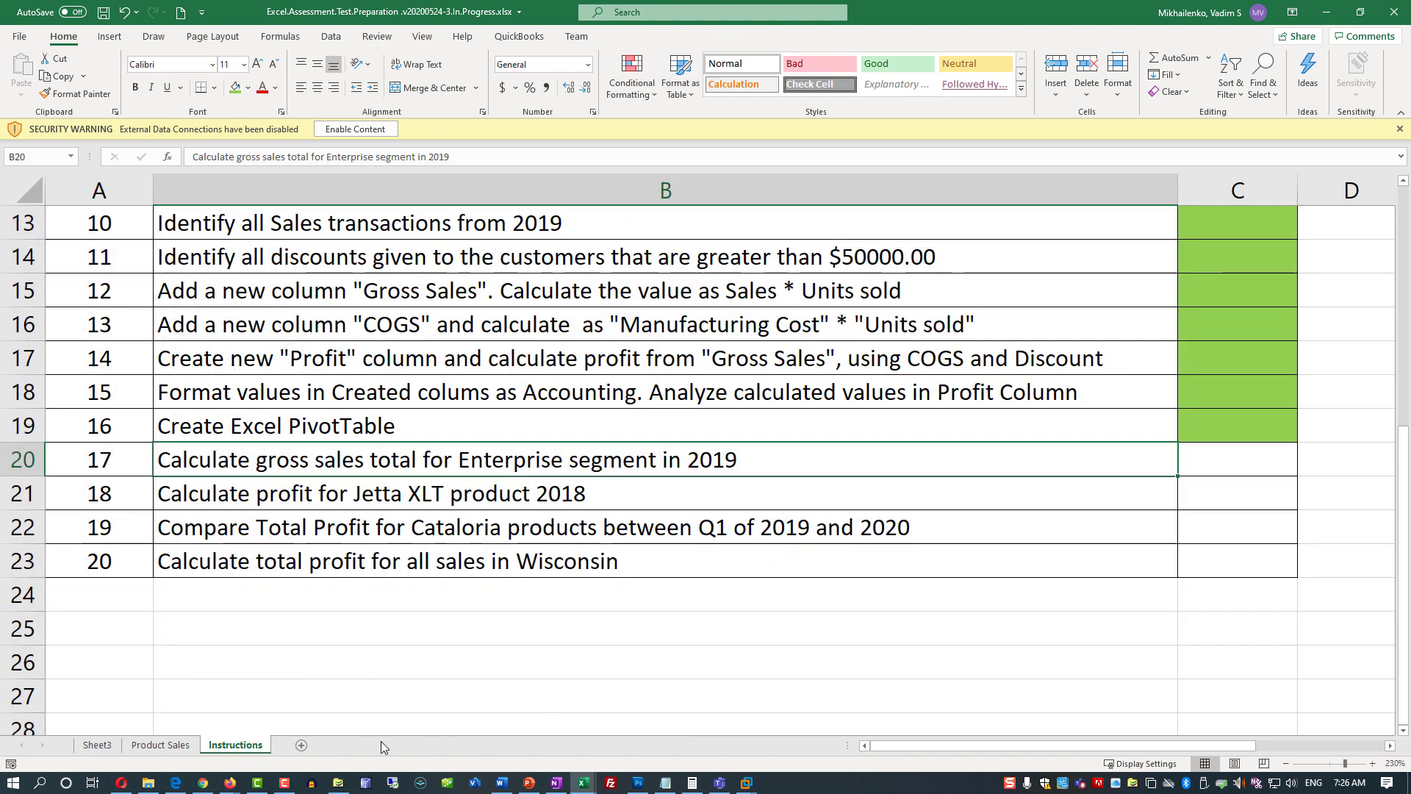
left_click(1213, 471)
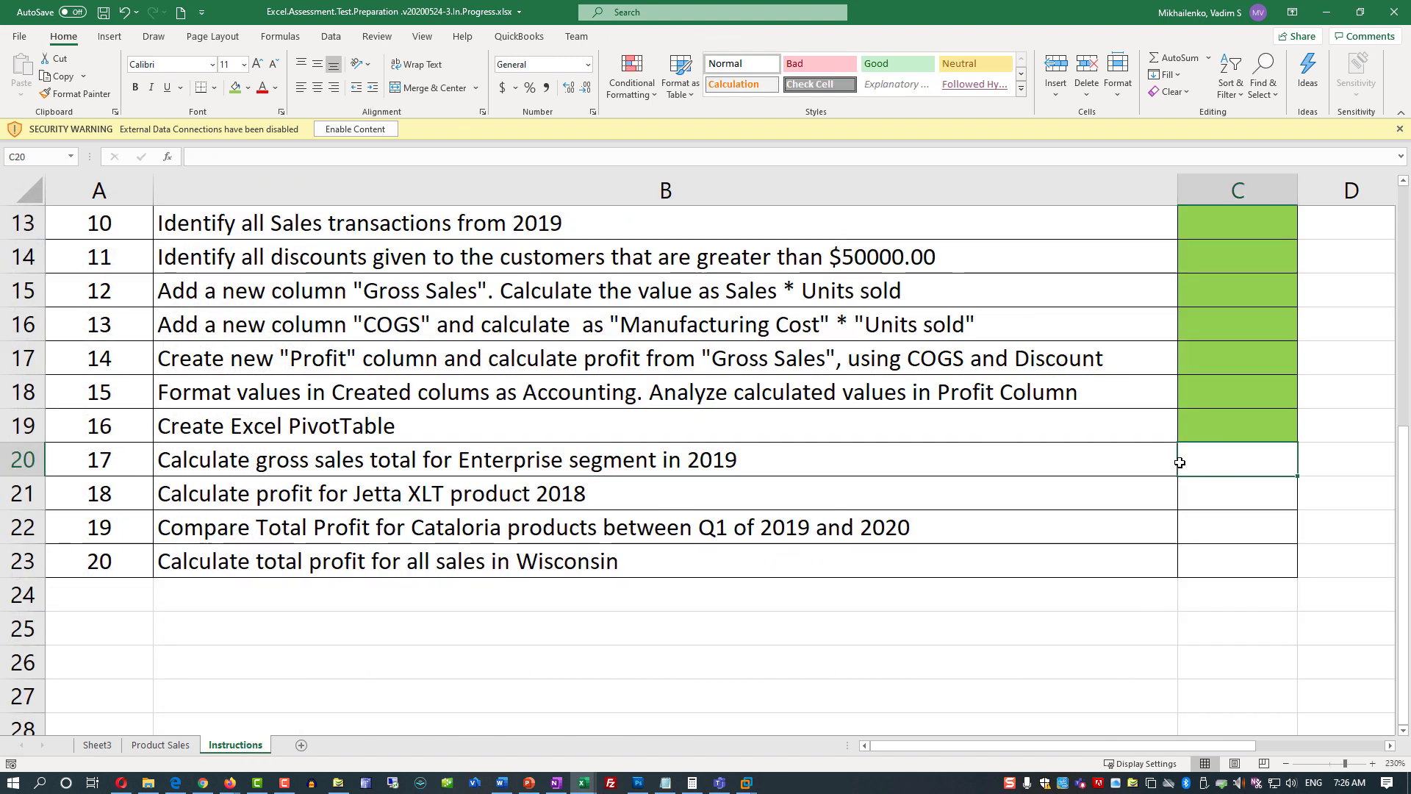
left_click(235, 87)
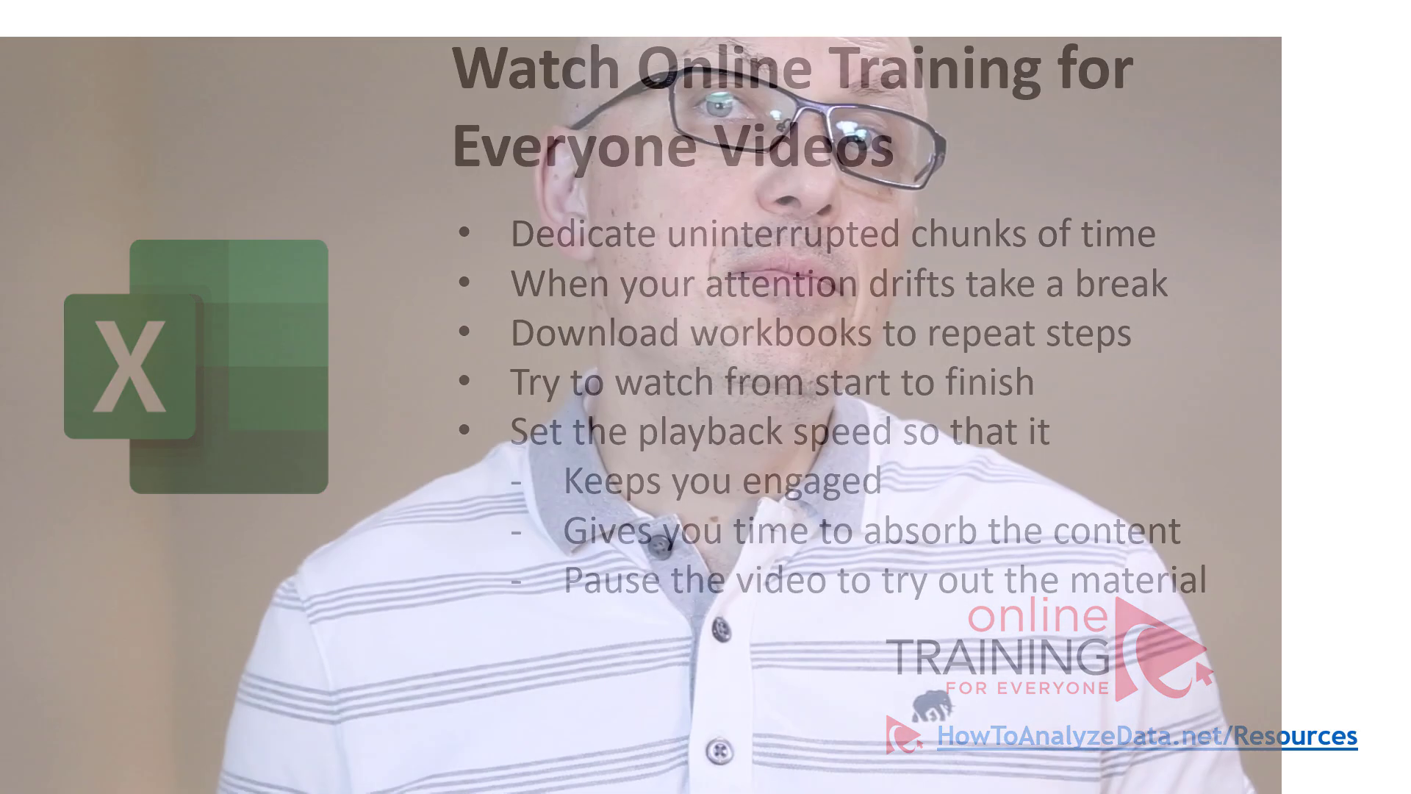
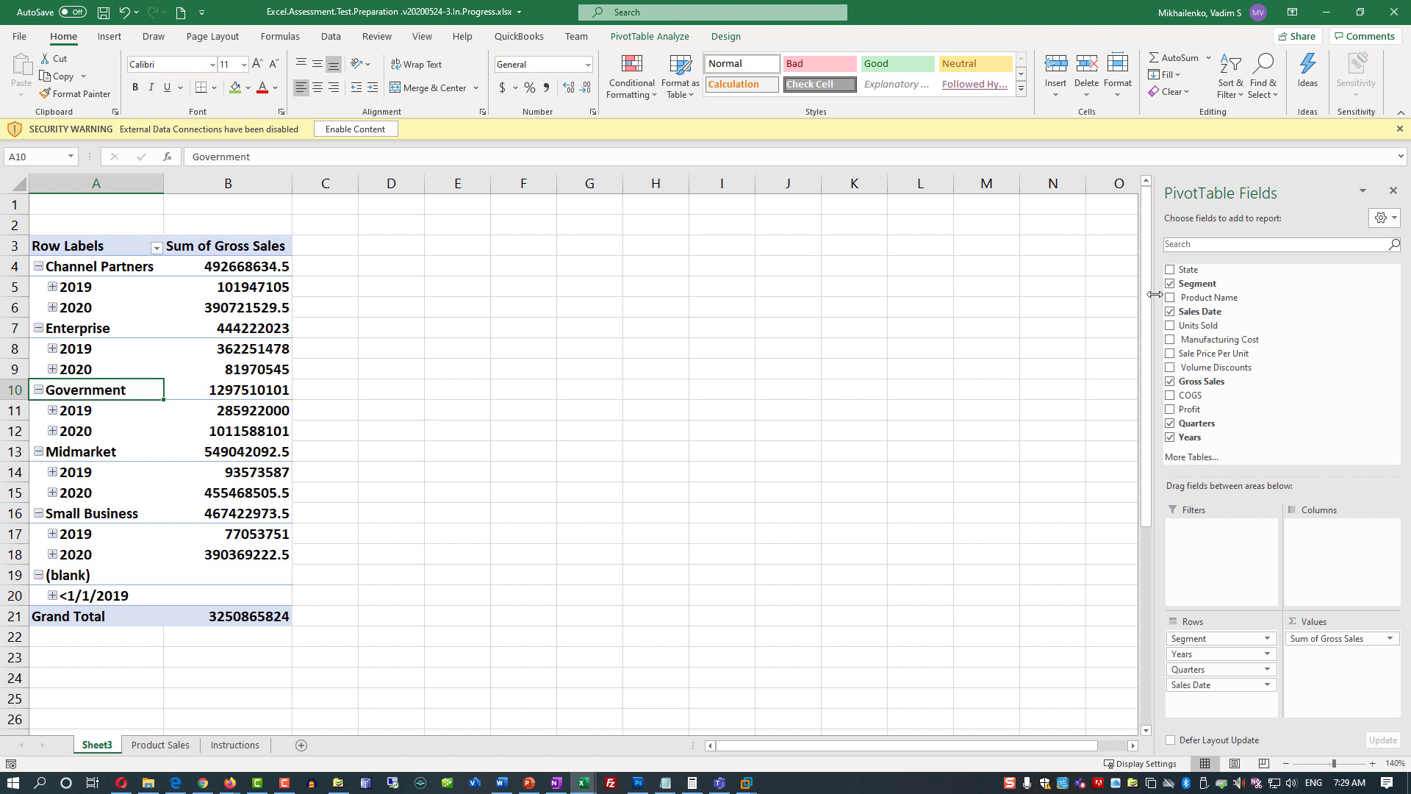
- Clear the PivotTable layout on Sheet3 by removing the Segment, Sales Date, Gross Sales, Quarters and Years fields
left_click(1169, 283)
left_click(1169, 311)
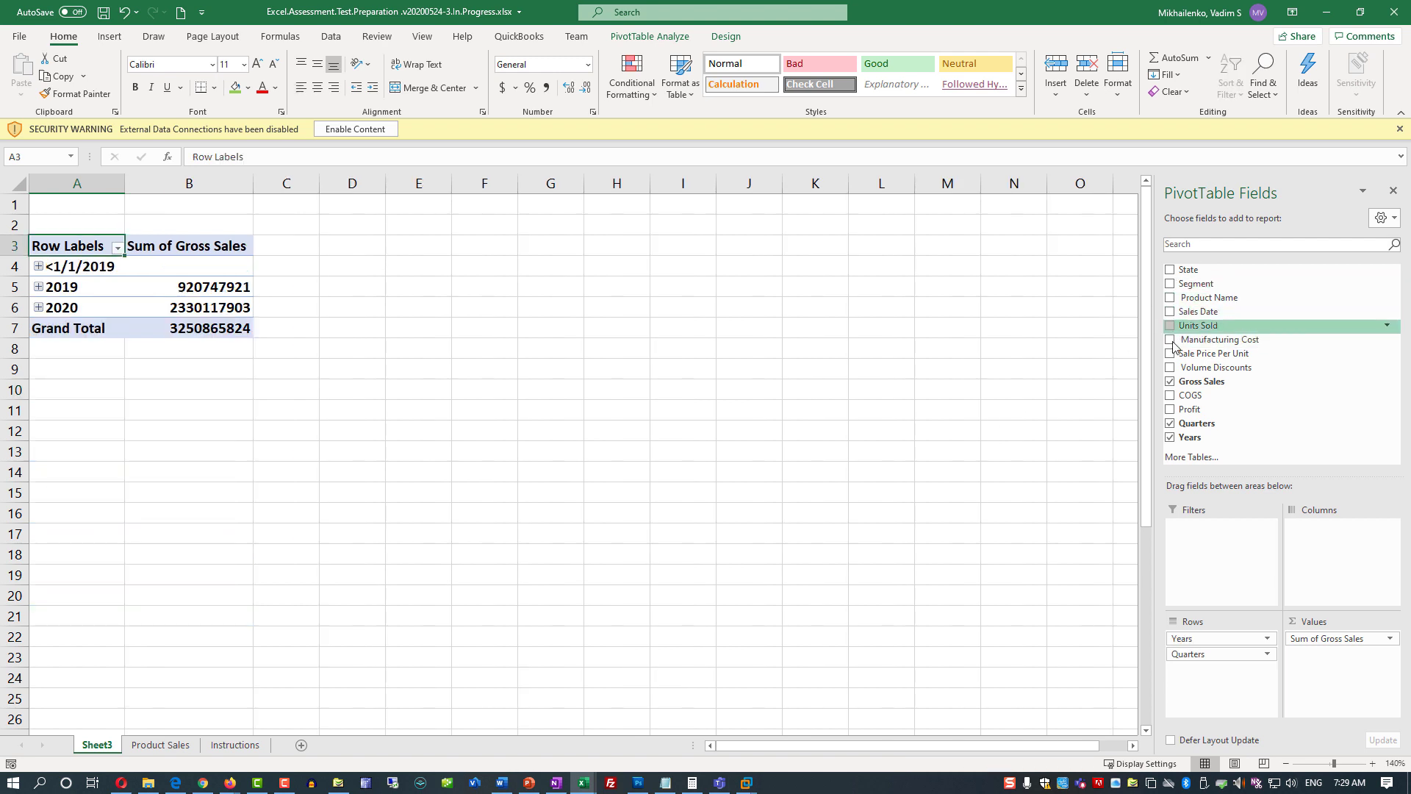
left_click(1169, 381)
left_click(1170, 423)
left_click(1169, 436)
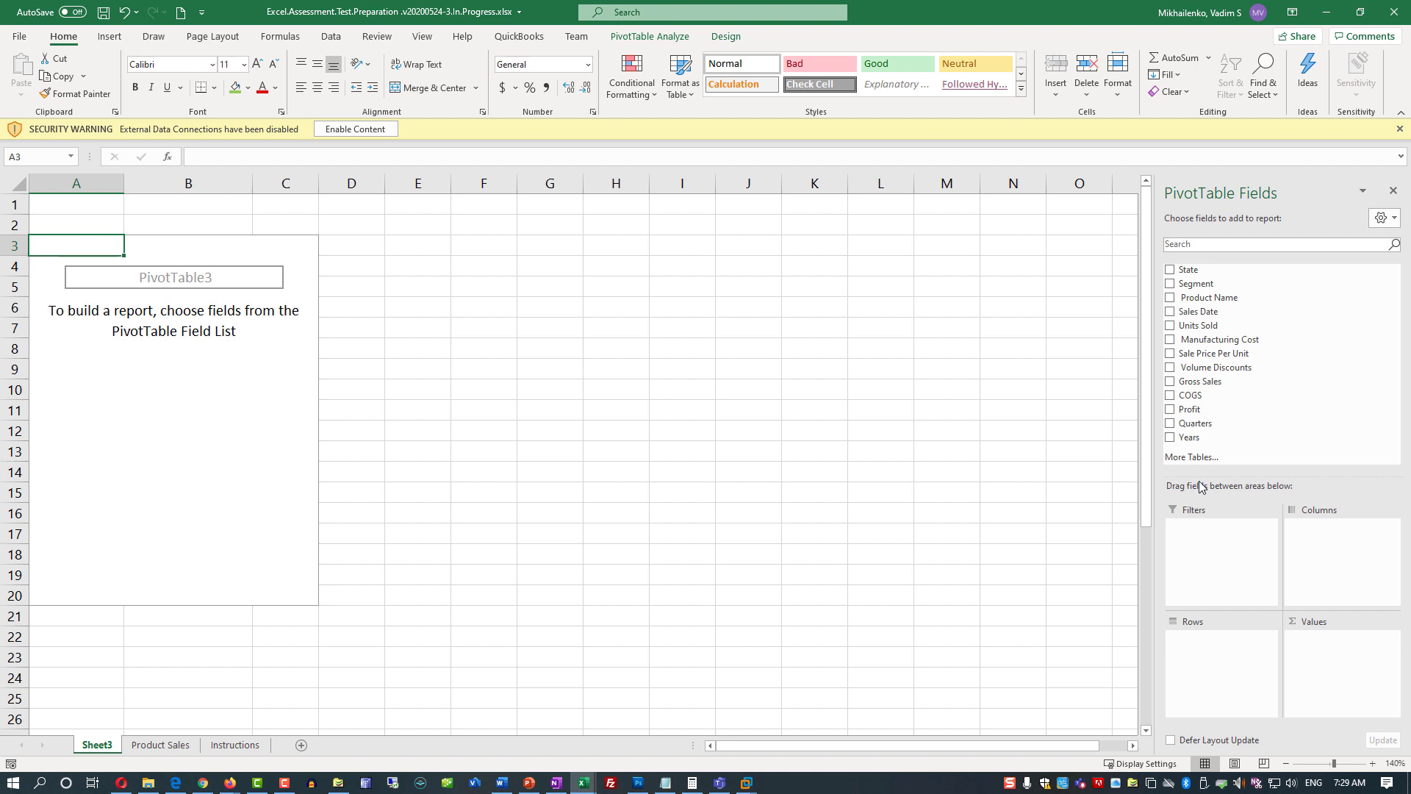
- Build PivotTable rows from Product Name, Years and Quarters in that order, and check the quarters under Antariono 2019
left_click(1169, 298)
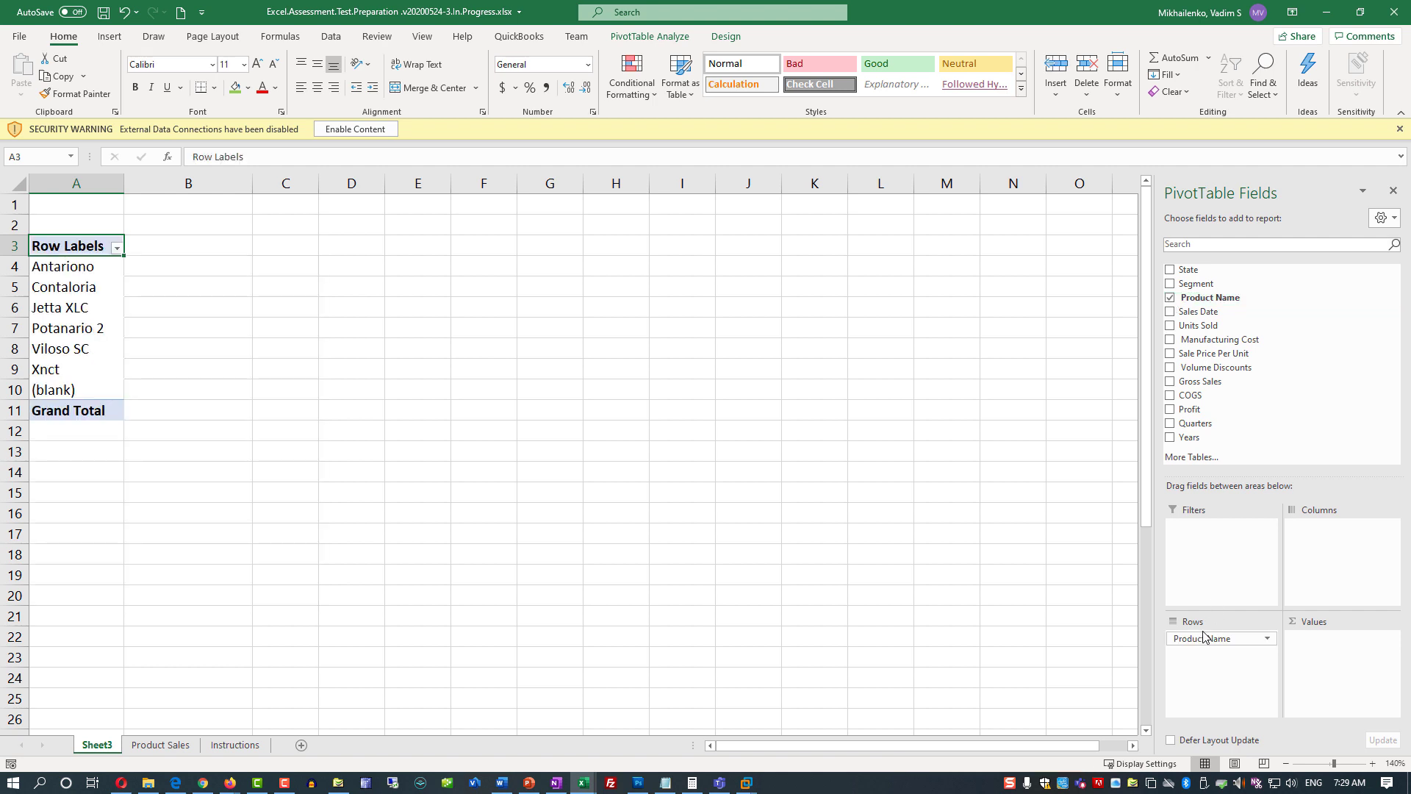
left_click(1170, 424)
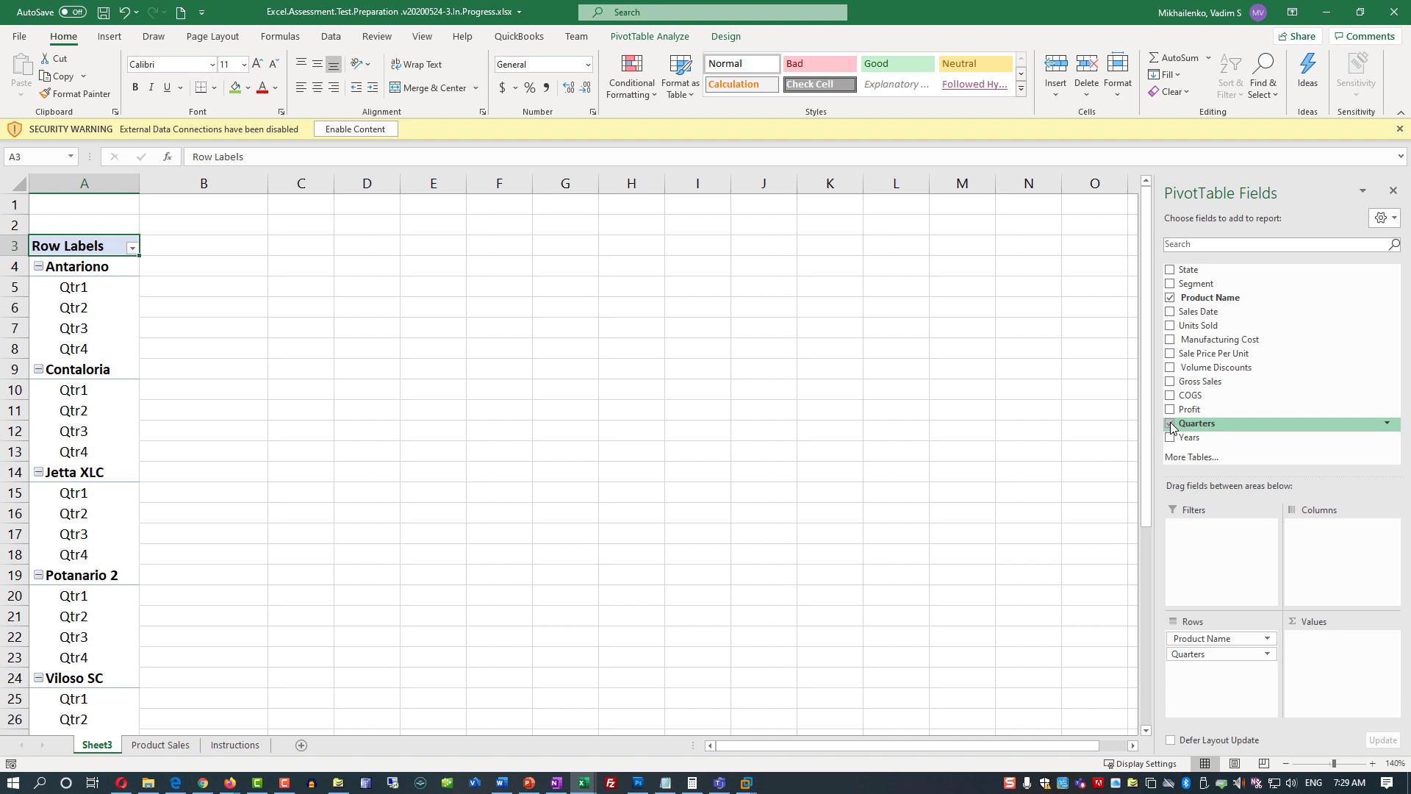
left_click(1171, 438)
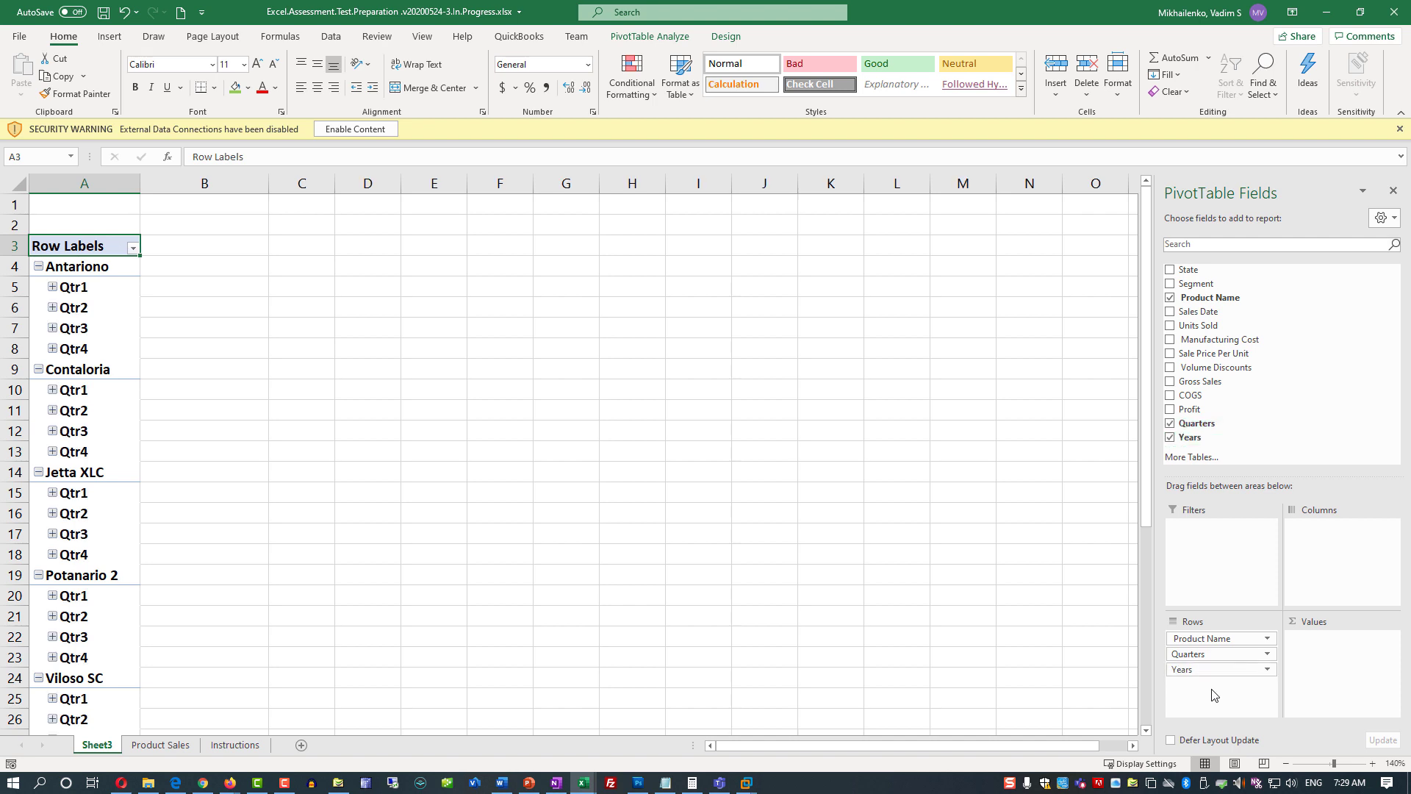
left_click_drag(1201, 670, 1202, 649)
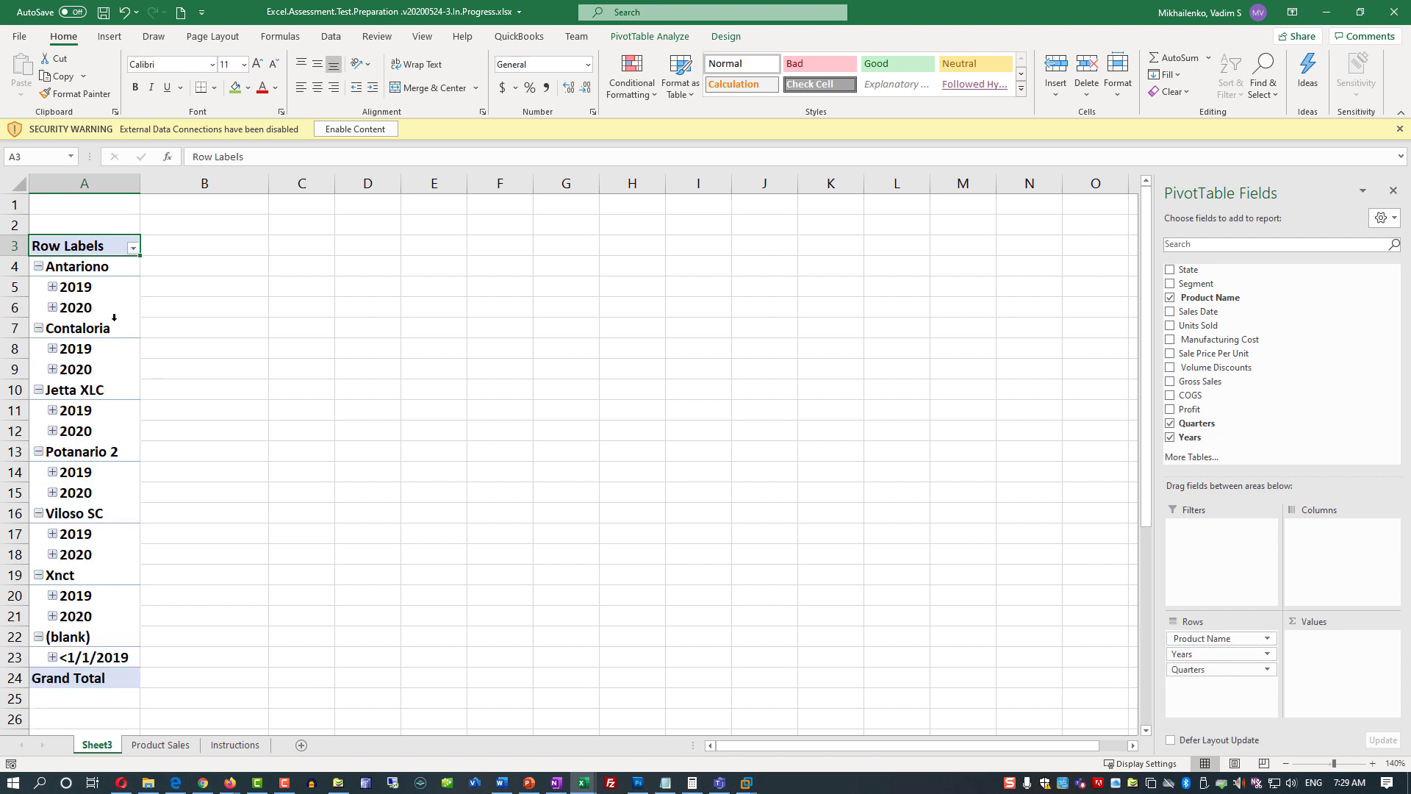
left_click(53, 288)
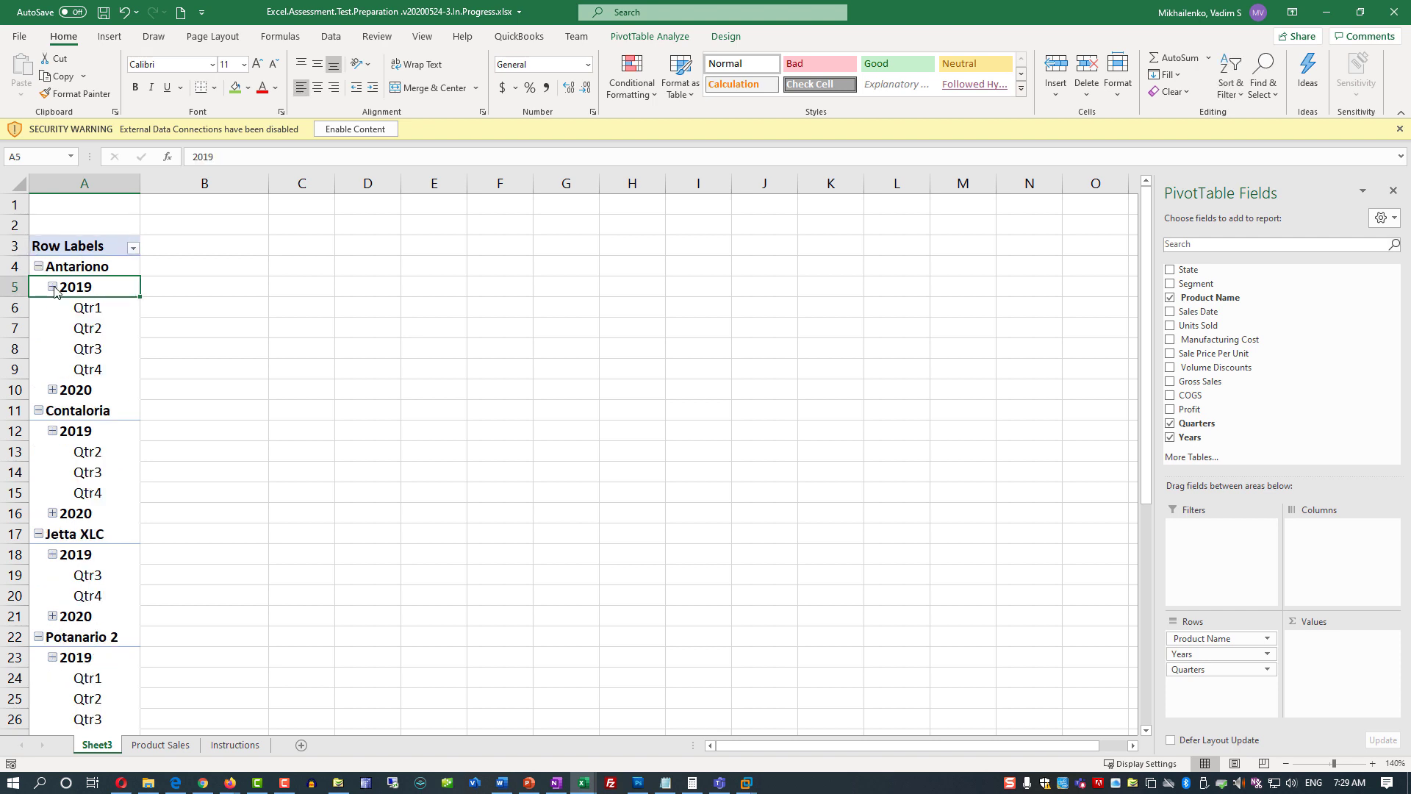
left_click(52, 287)
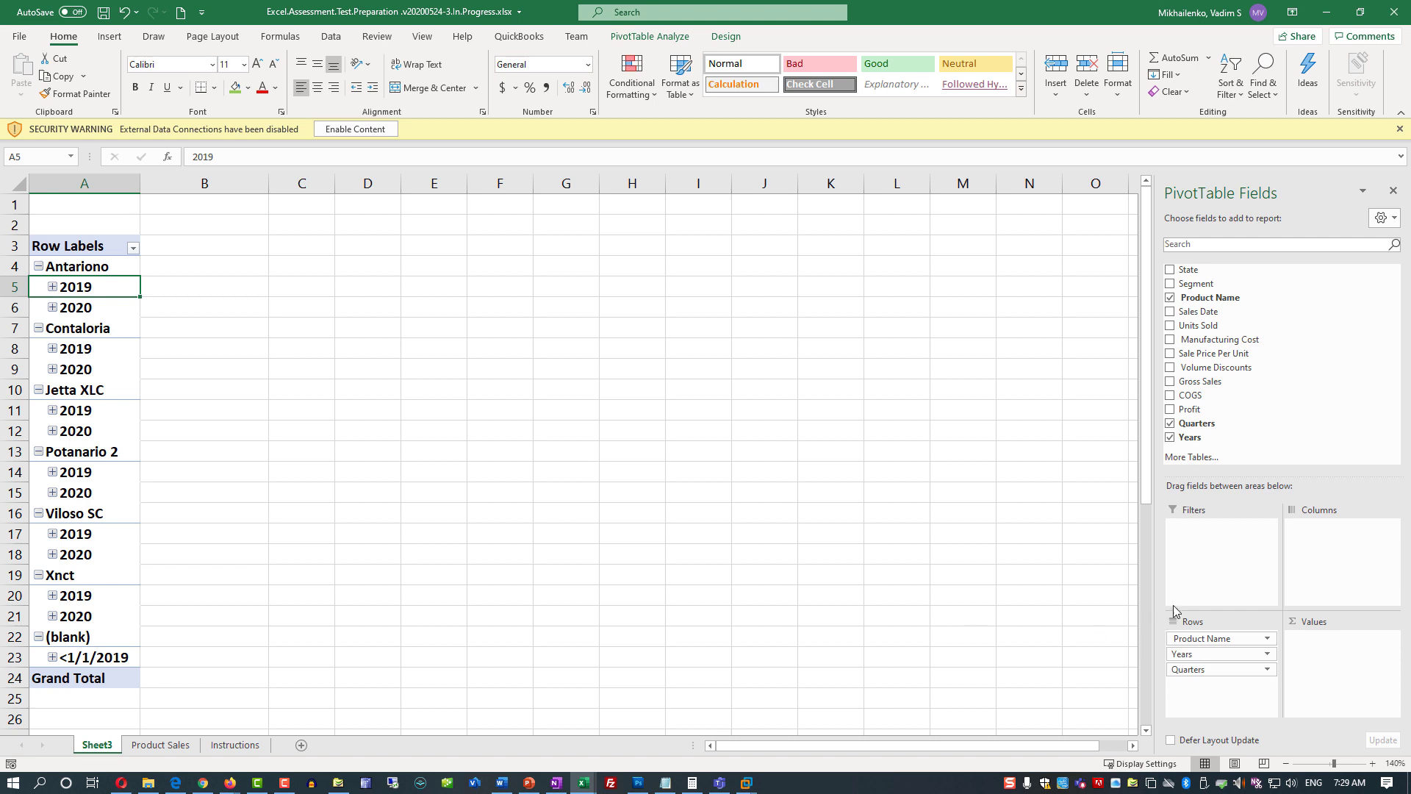
- Add the sum of Profit to the PivotTable values and format column B as Accounting
left_click(1170, 409)
left_click(214, 183)
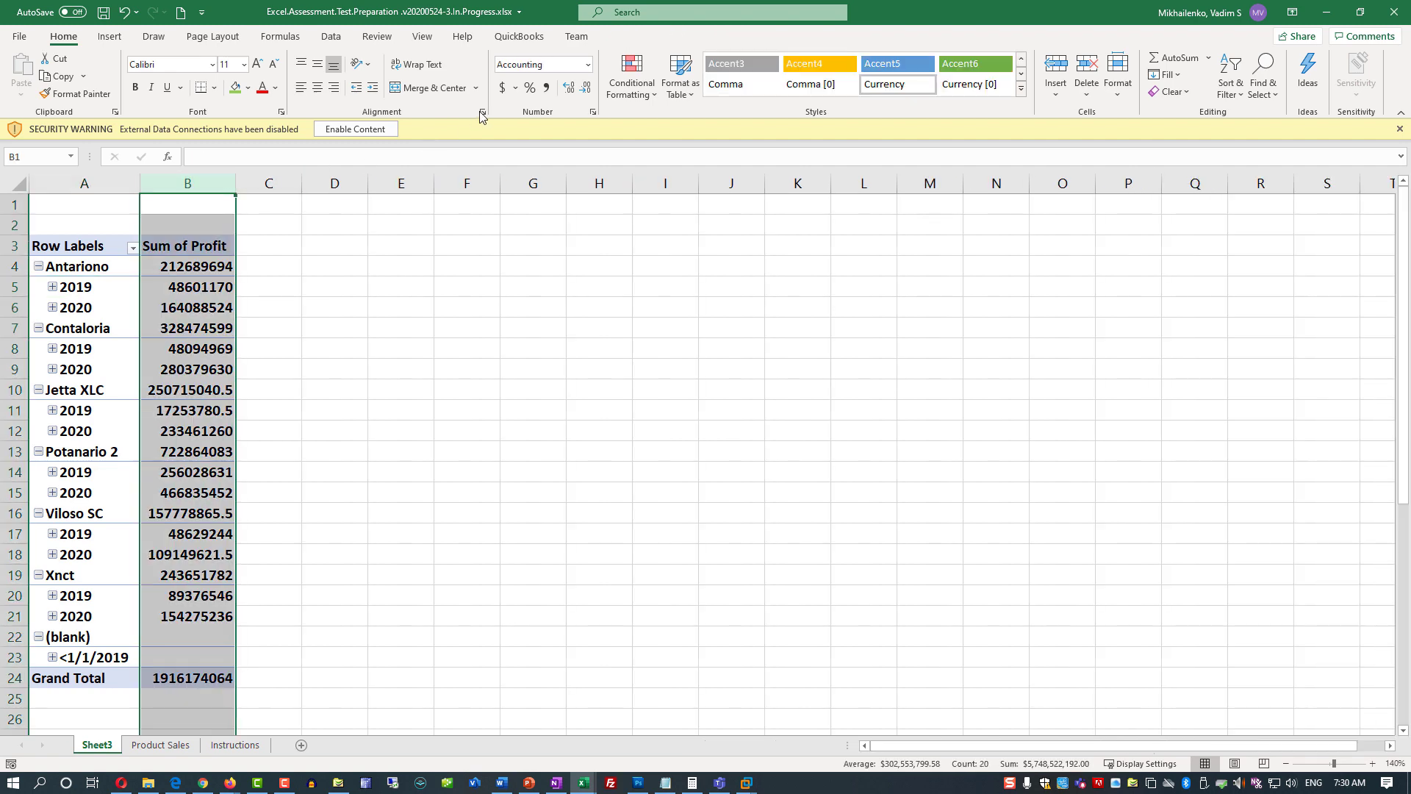
left_click(504, 88)
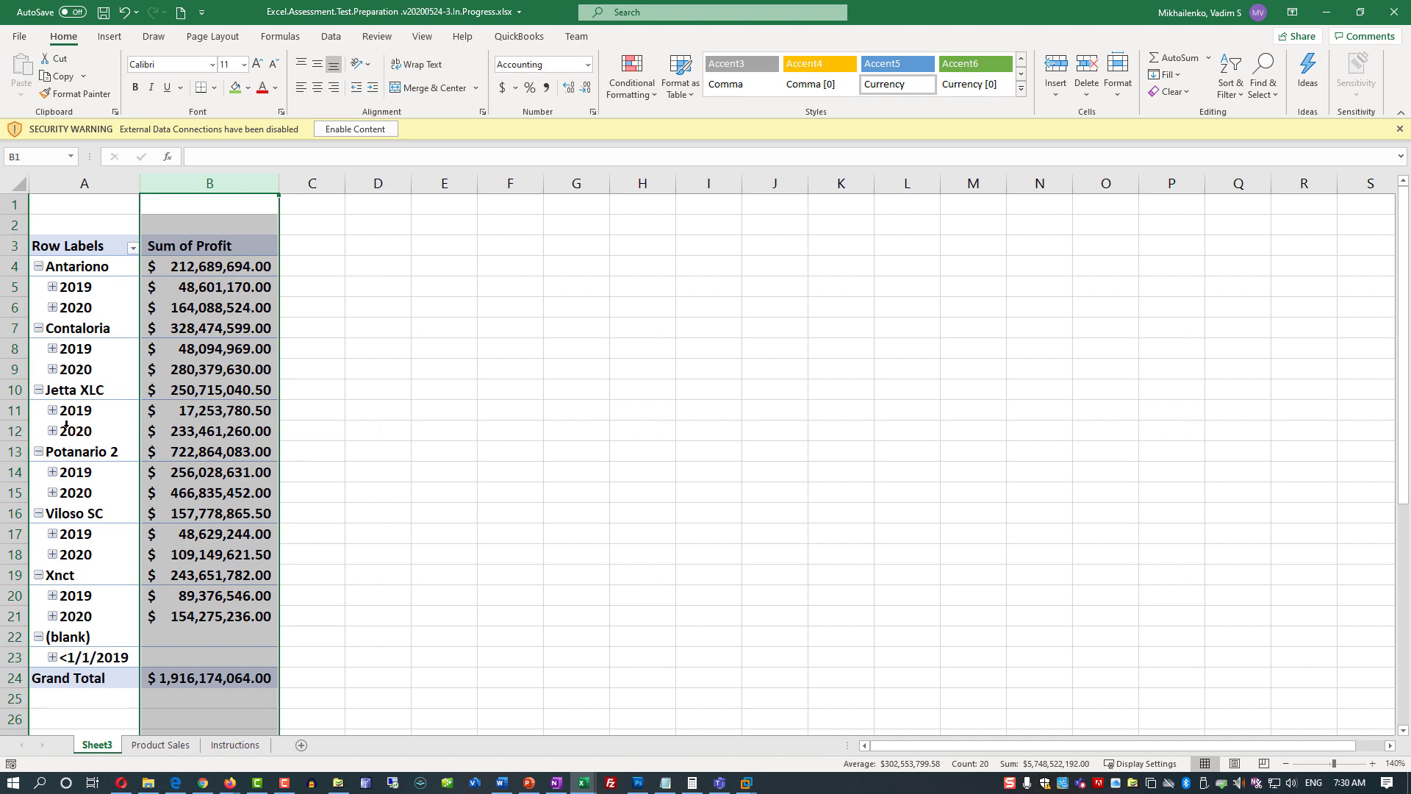
- Format Contaloria's 2019 Qtr3 profit in cell B14 as Accounting and check its value
left_click(78, 389)
left_click(153, 398)
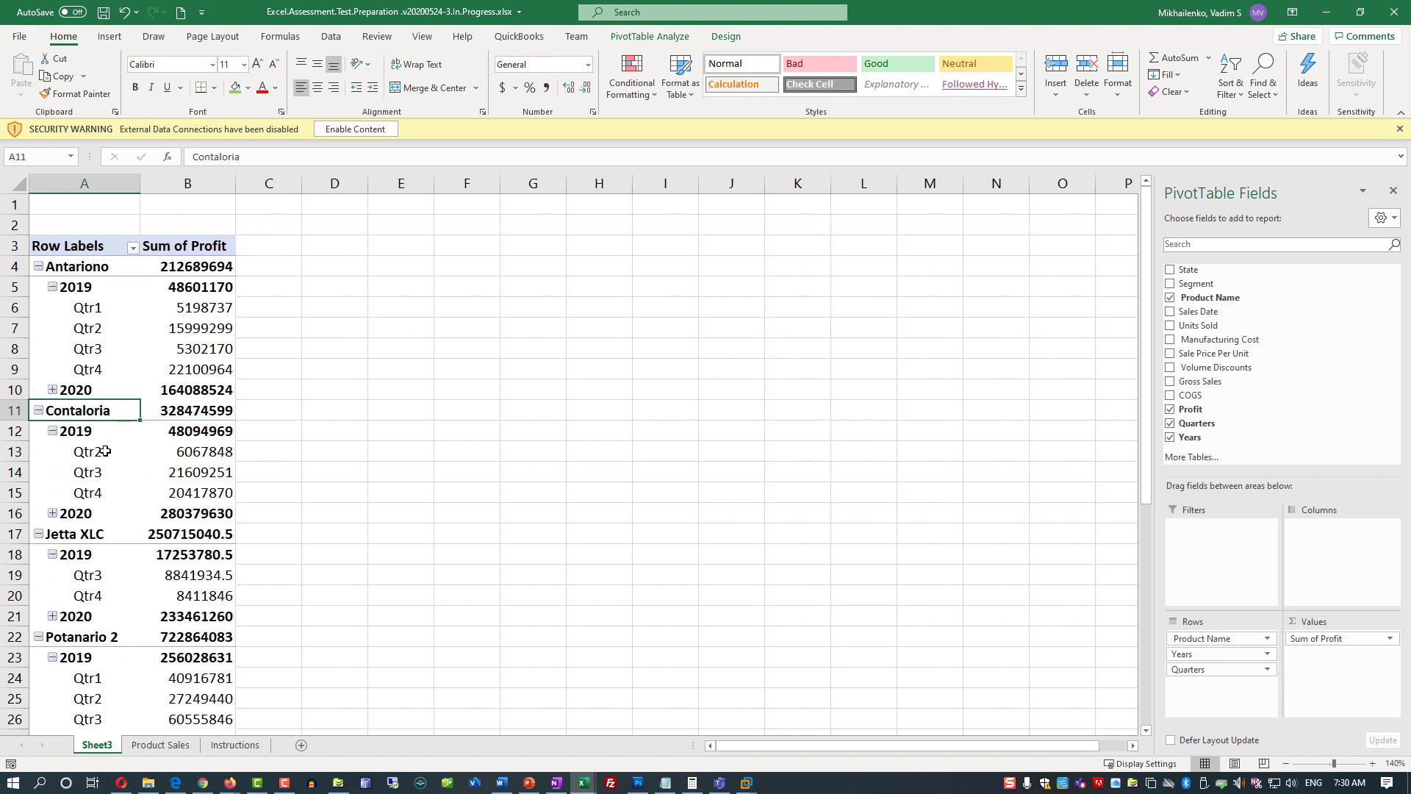
left_click(196, 473)
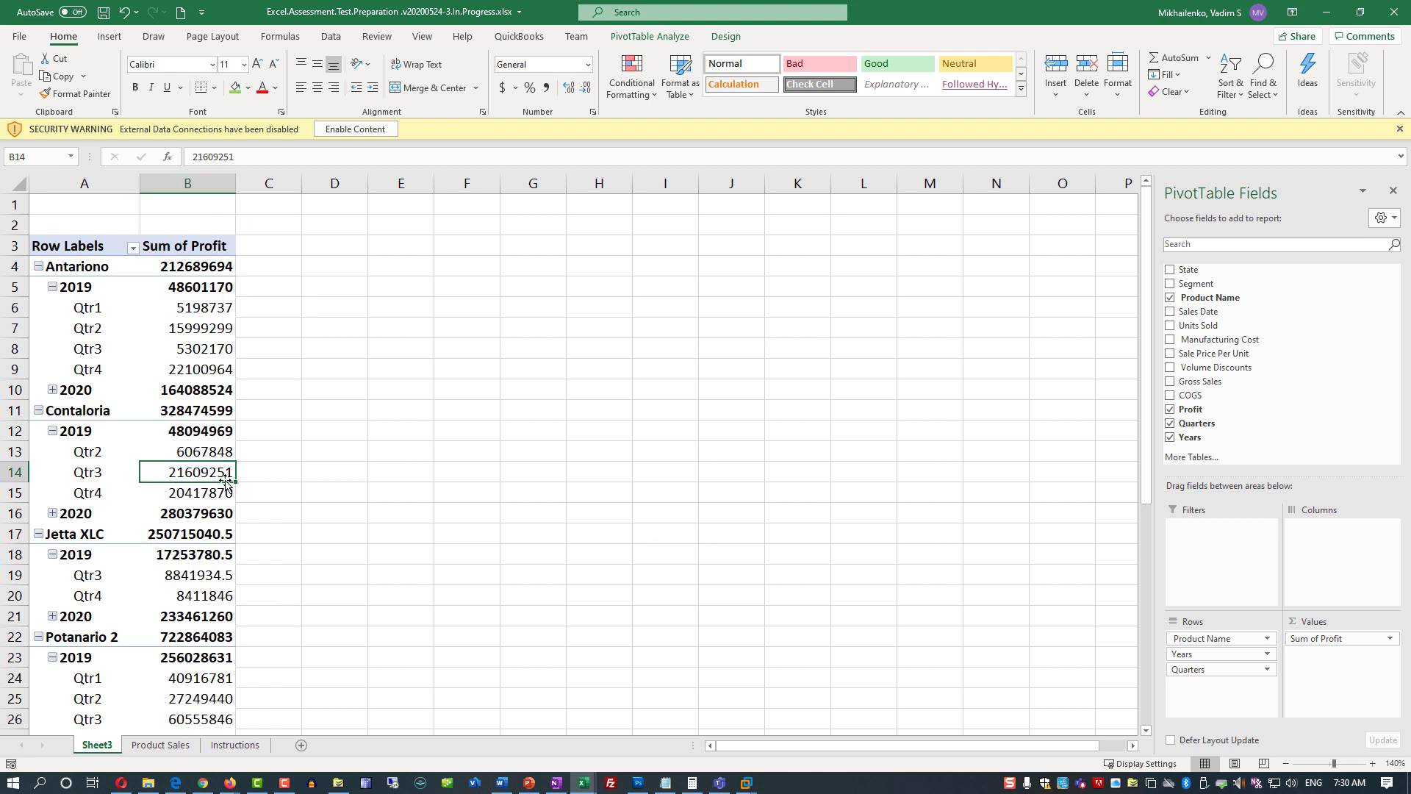
left_click(503, 88)
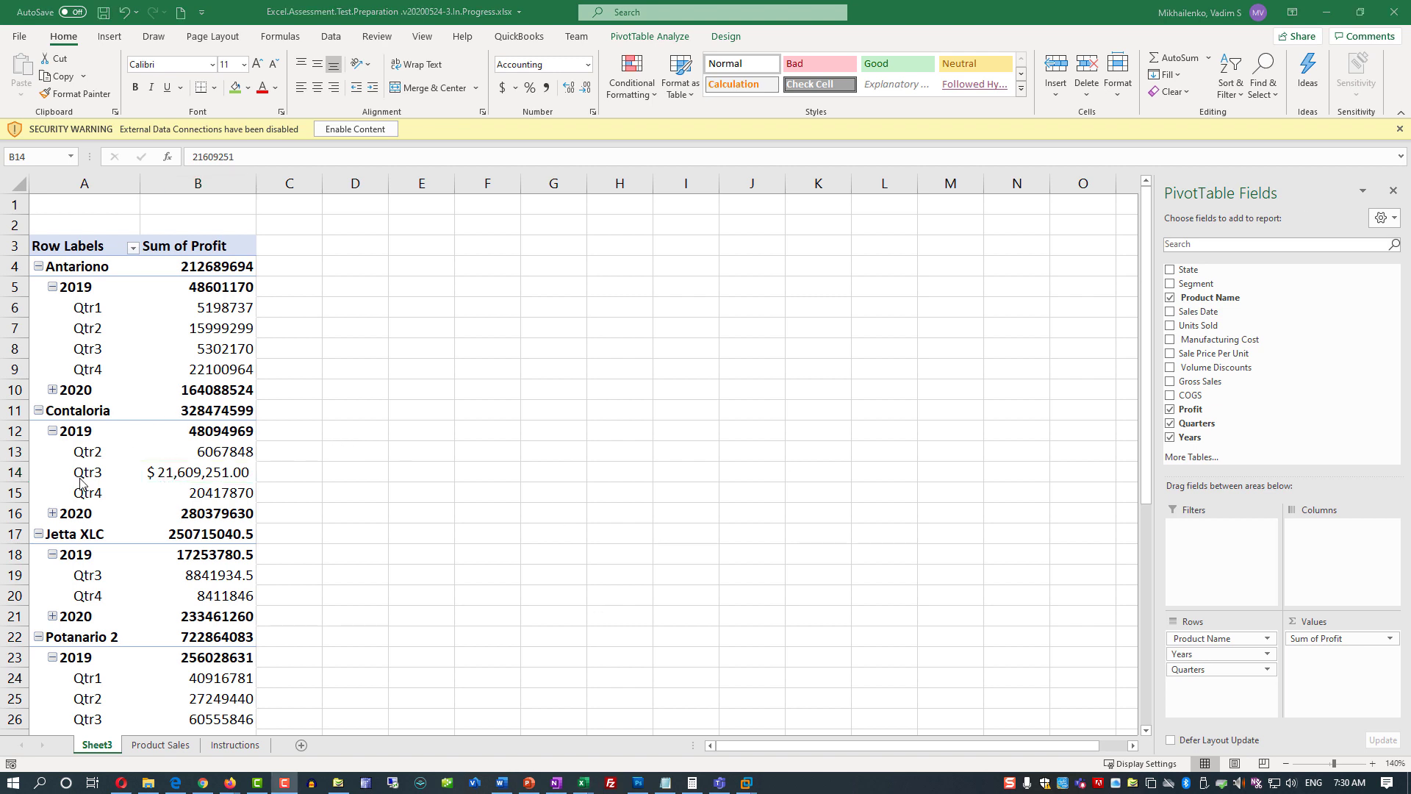
left_click(178, 482)
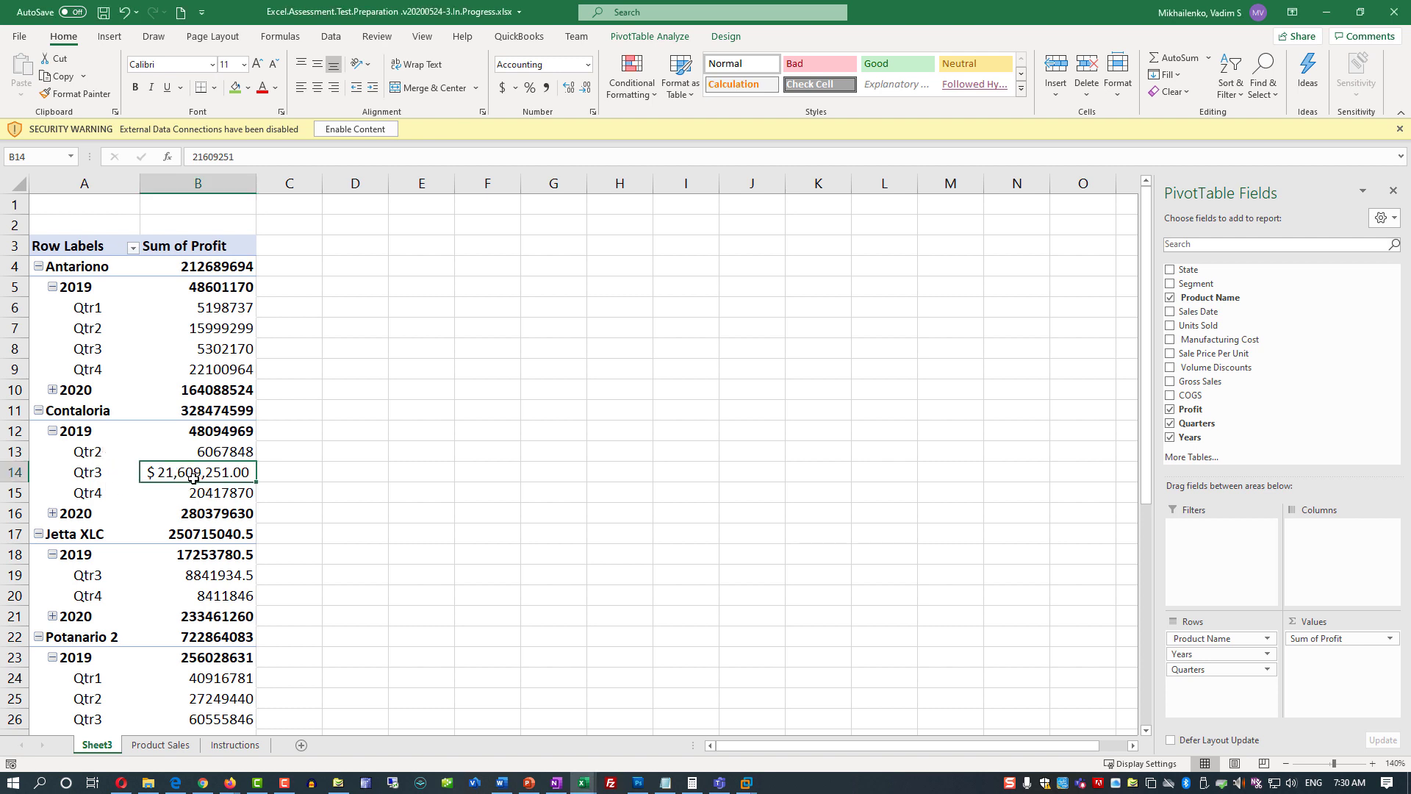
mouse_move(220, 475)
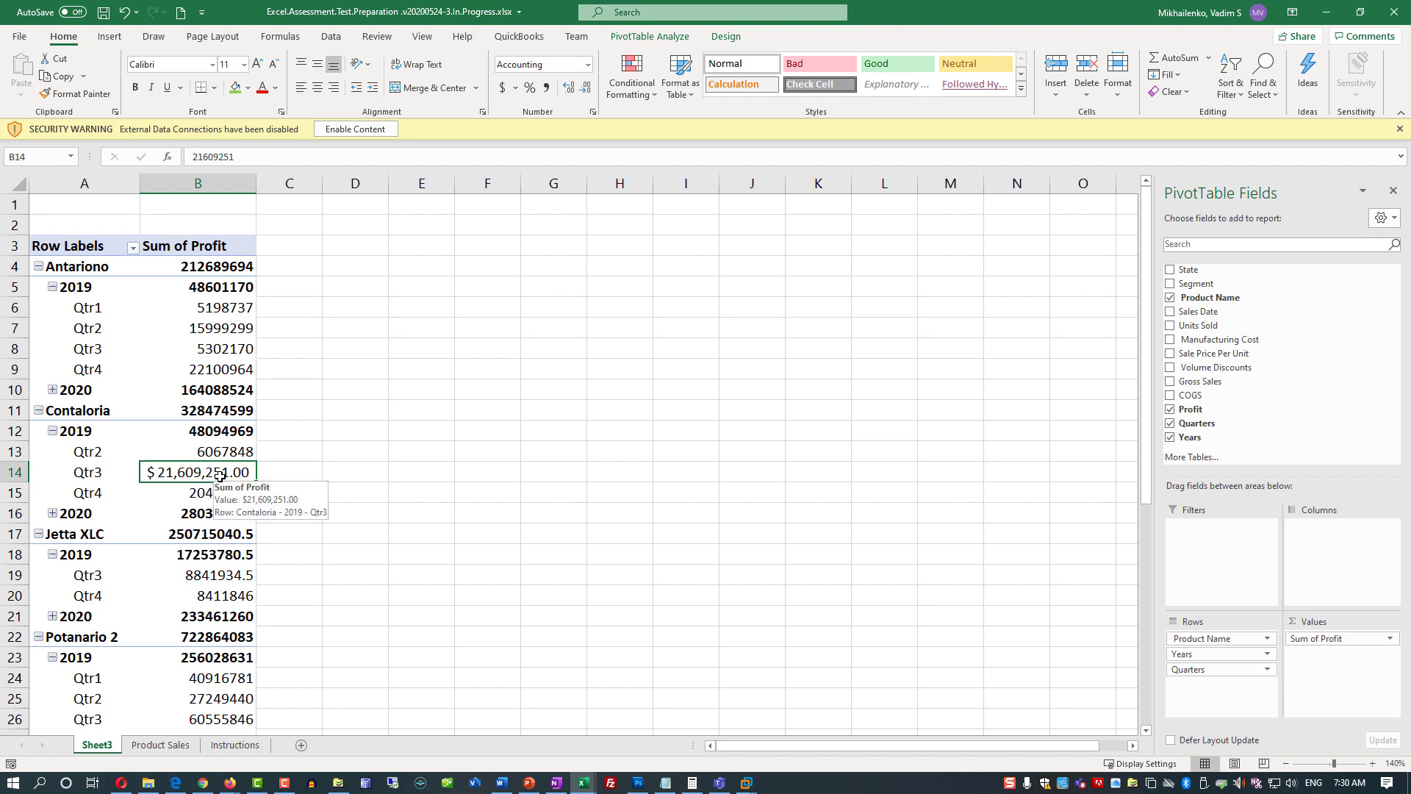
- Mark question 18 as done by filling cell C21 on the Instructions sheet light green
left_click(235, 745)
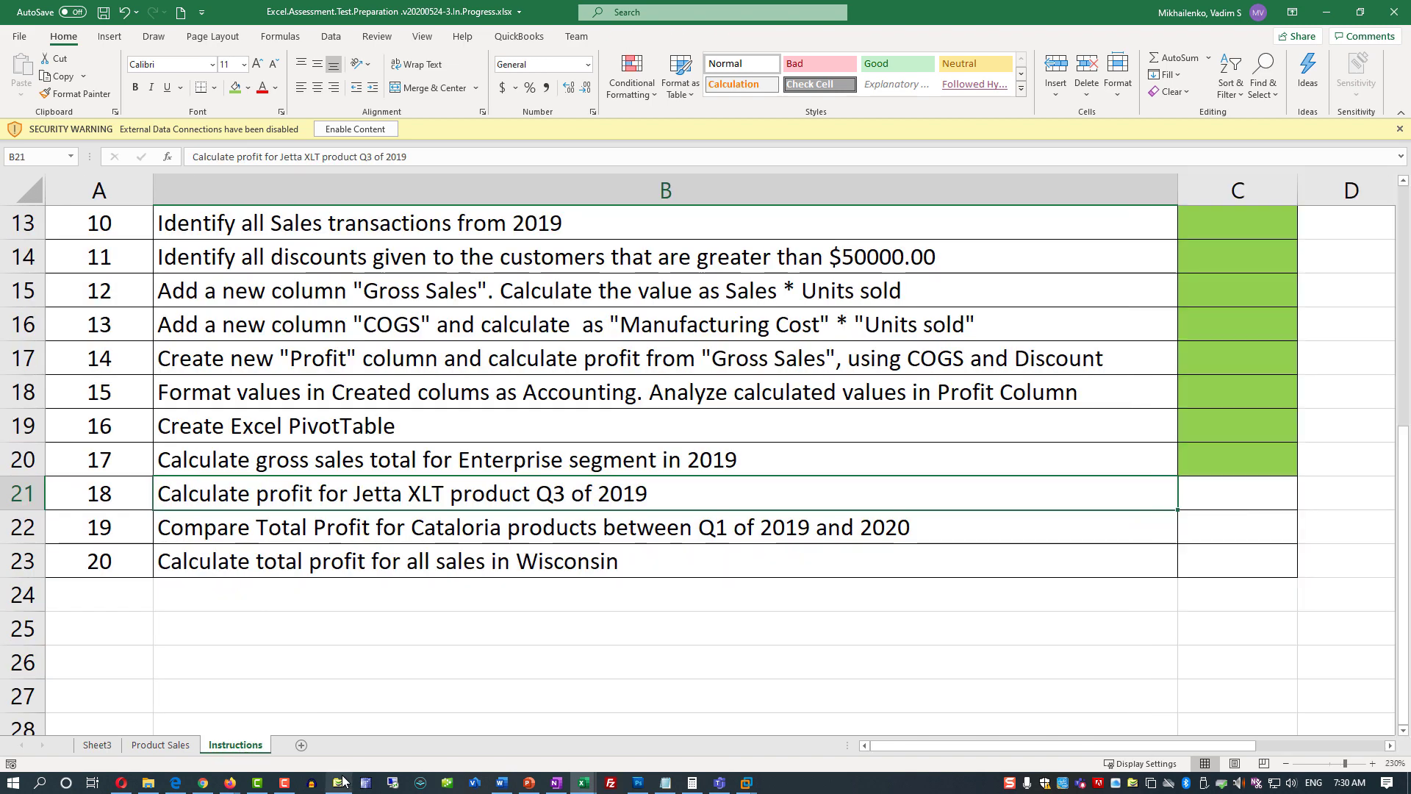
left_click(1218, 493)
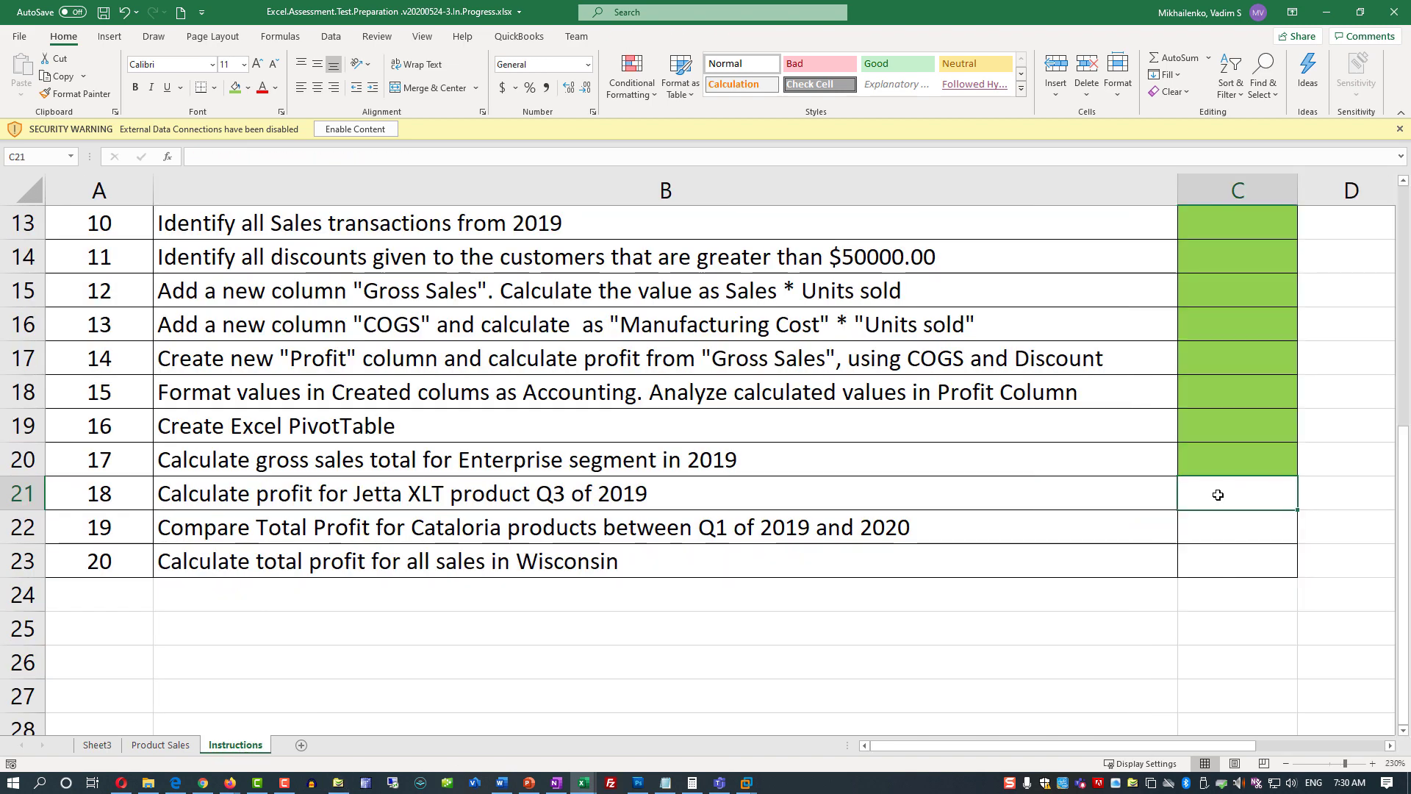
left_click(234, 89)
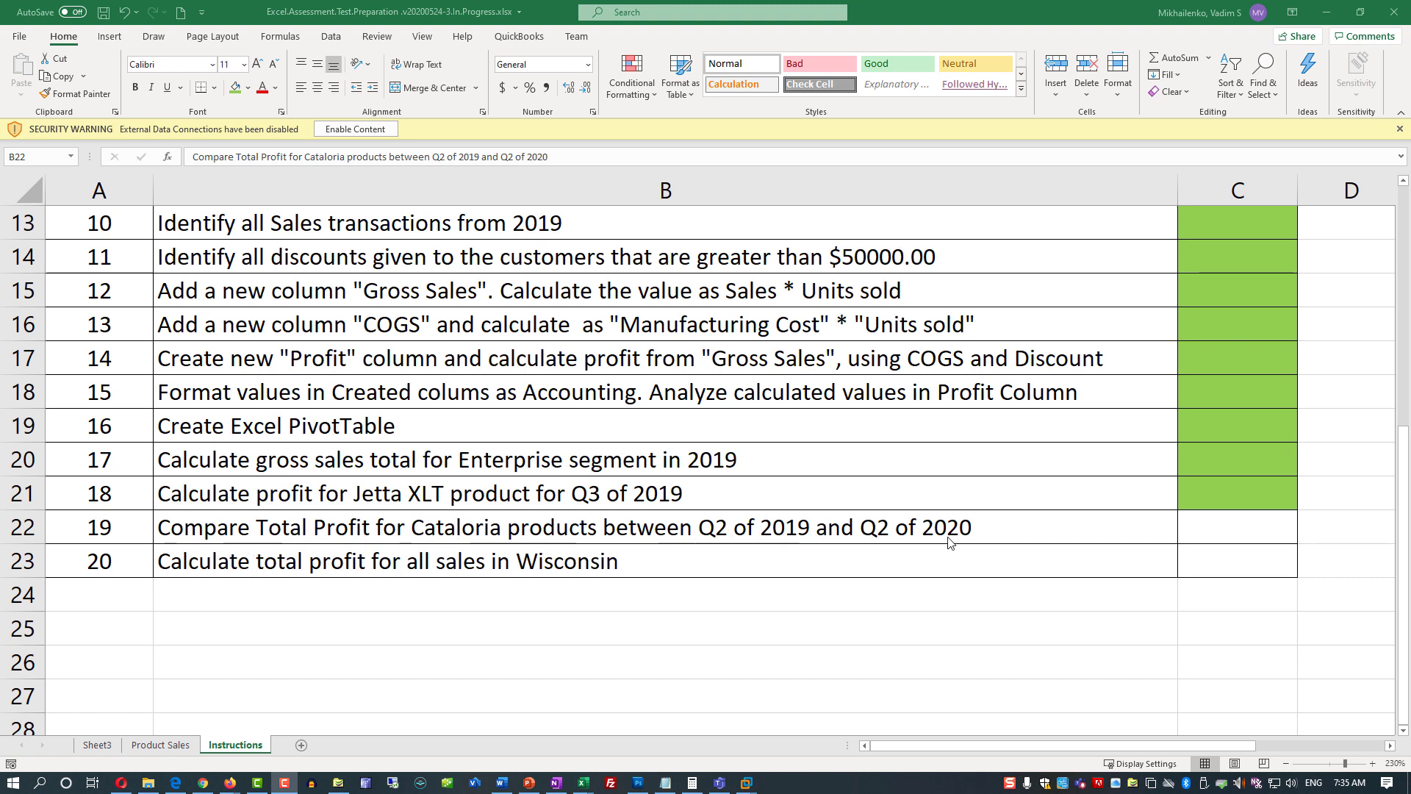
- Rebuild the PivotTable on Sheet3 with Product Name, Years and Quarters as rows and the sum of Profit as values
left_click(103, 748)
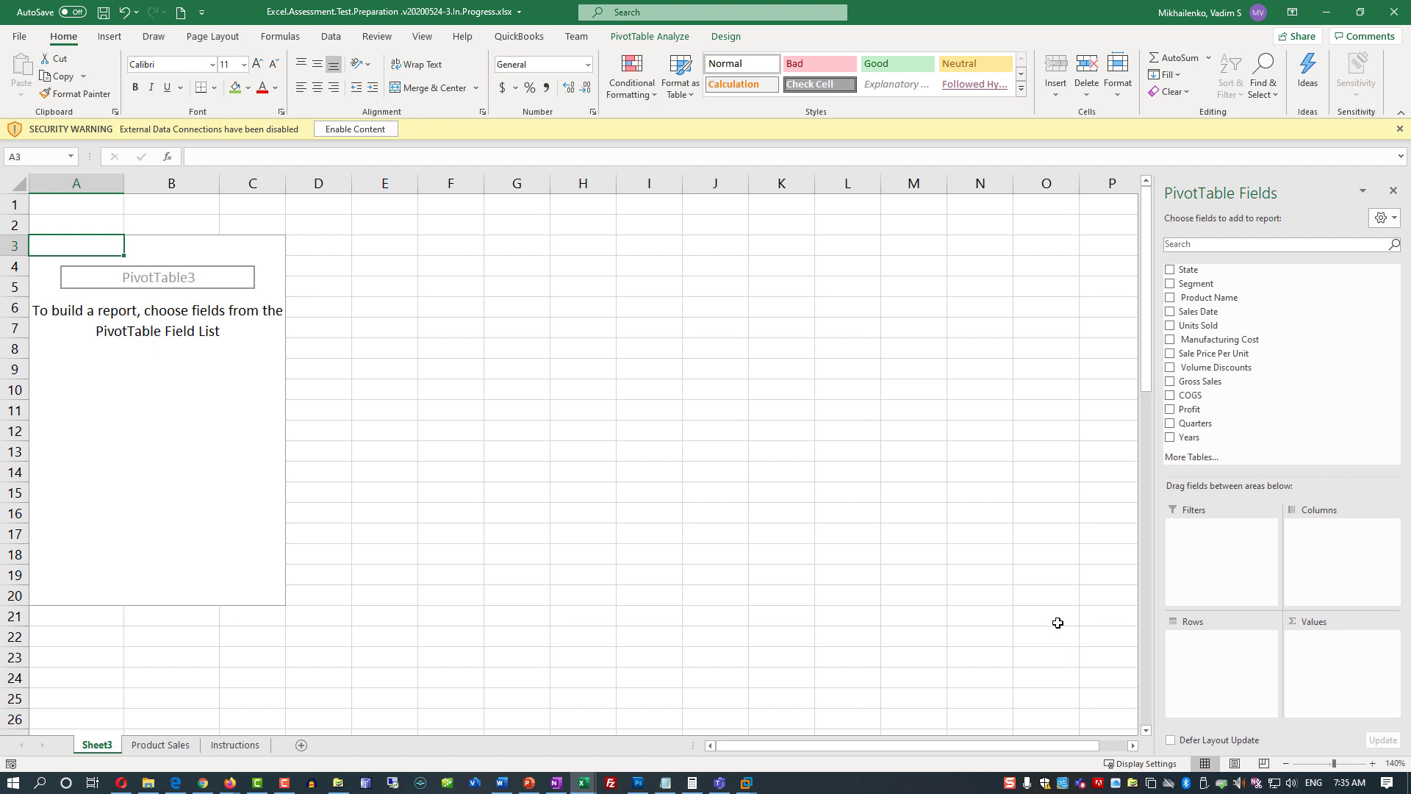
left_click(1169, 298)
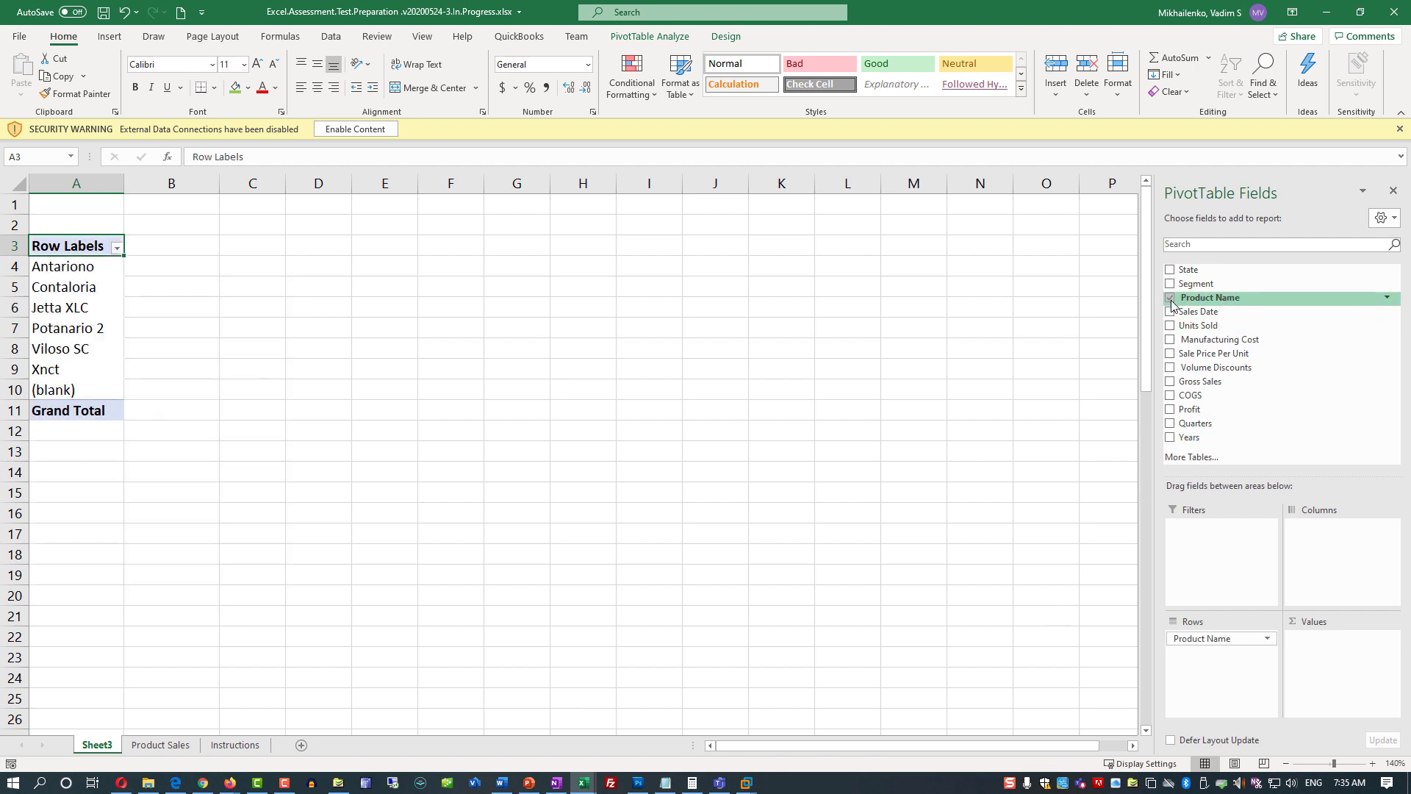
left_click(1170, 436)
left_click(1170, 424)
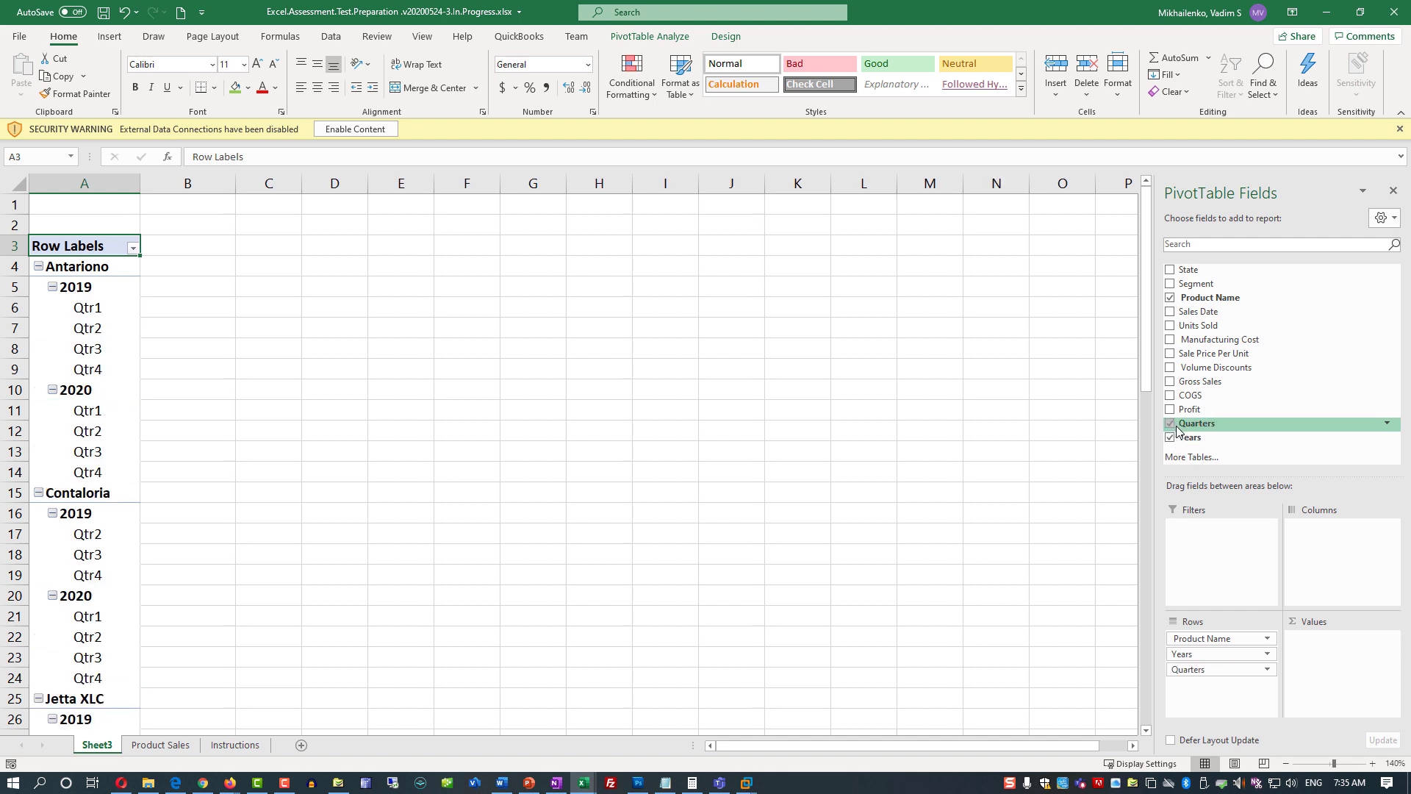
left_click(1169, 408)
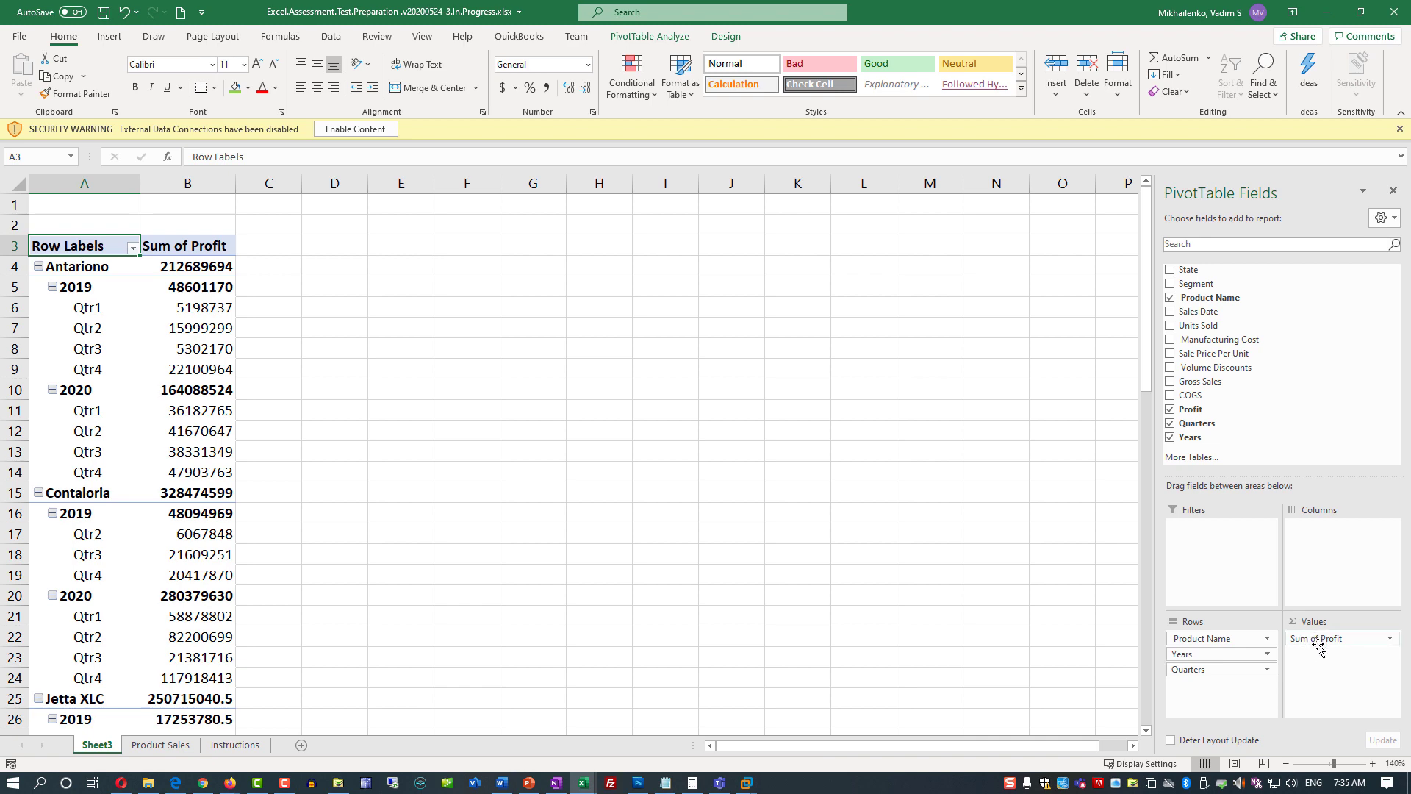
- Locate Contaloria's 2019 Qtr2 profit and format the PivotTable's Sum of Profit column as Accounting
scroll(82, 336, "down", 3)
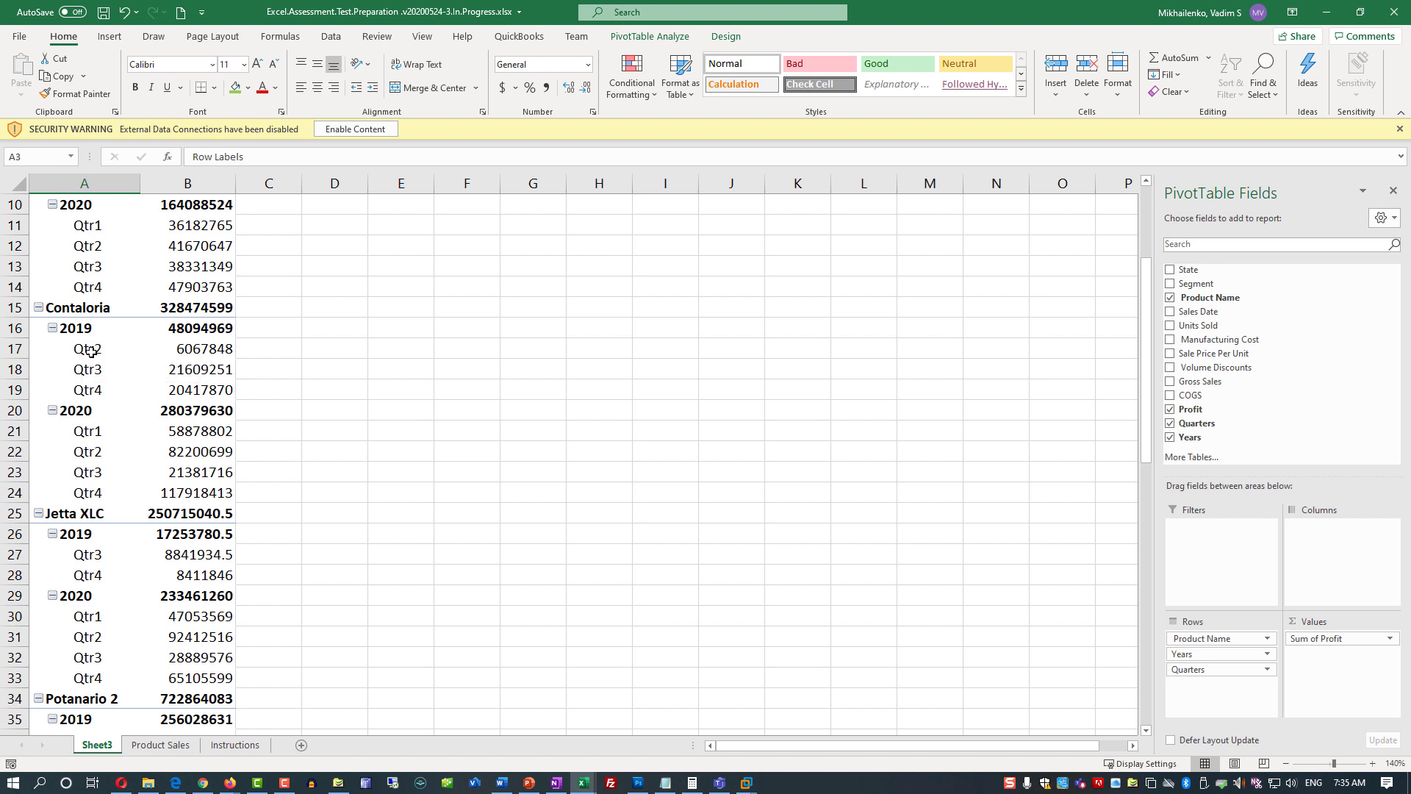
left_click(210, 352)
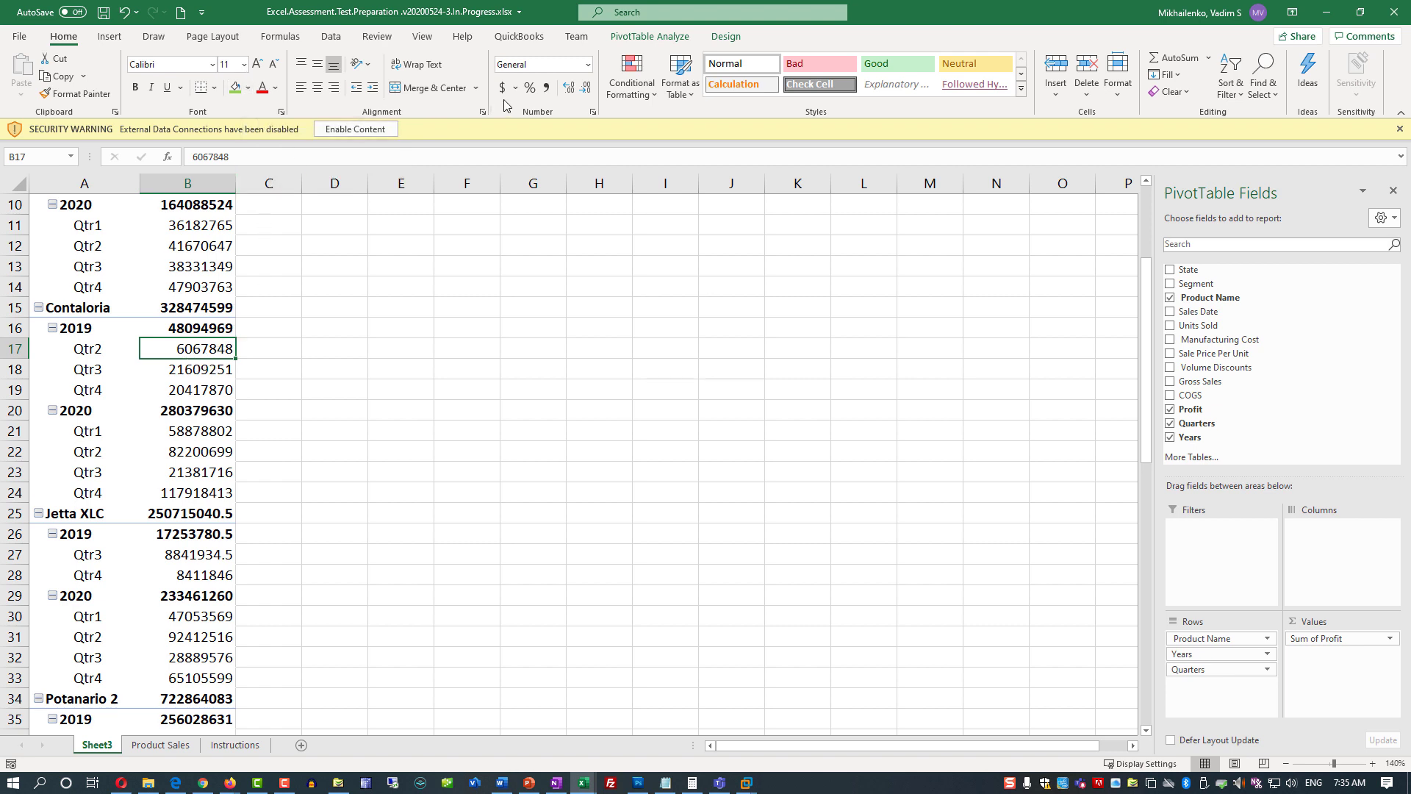
left_click(187, 183)
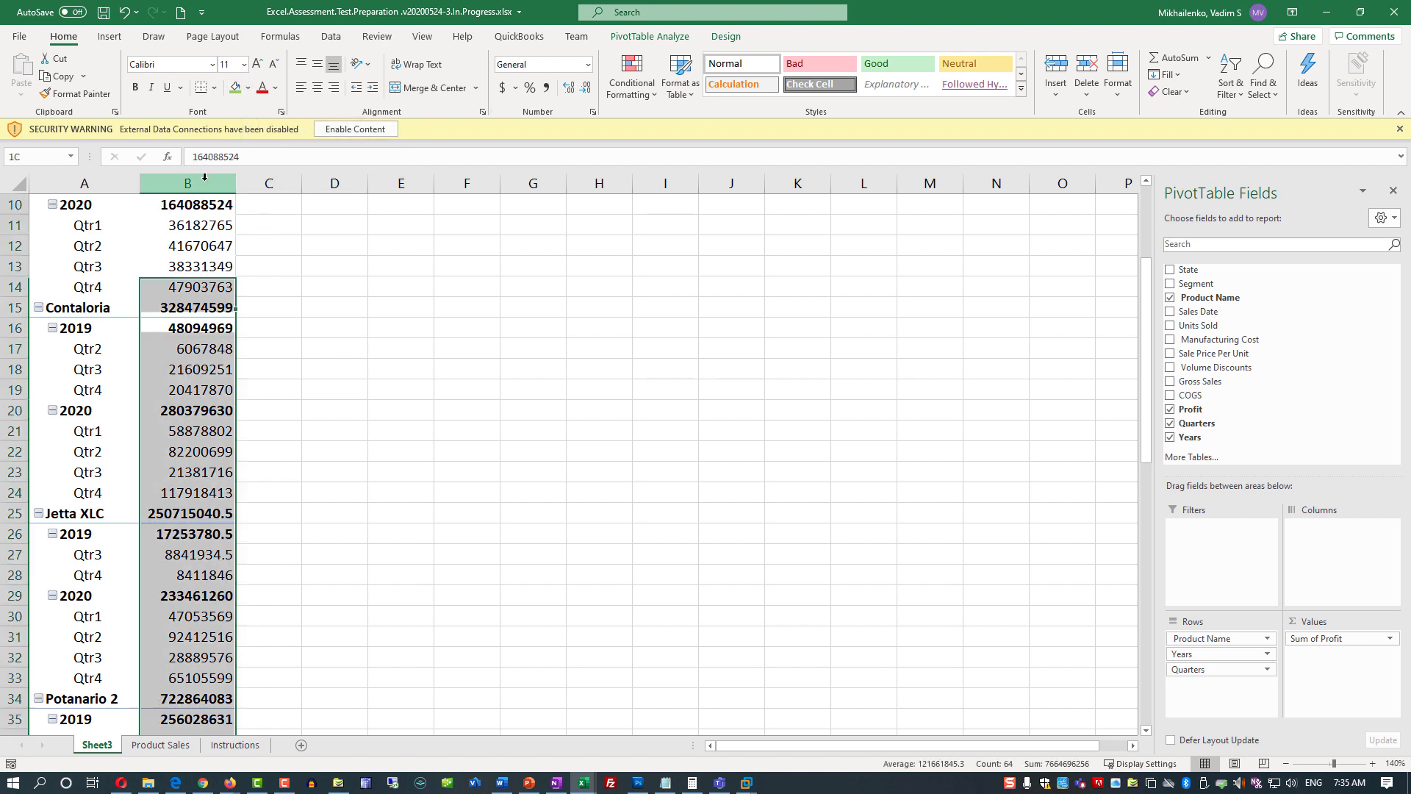
left_click(504, 91)
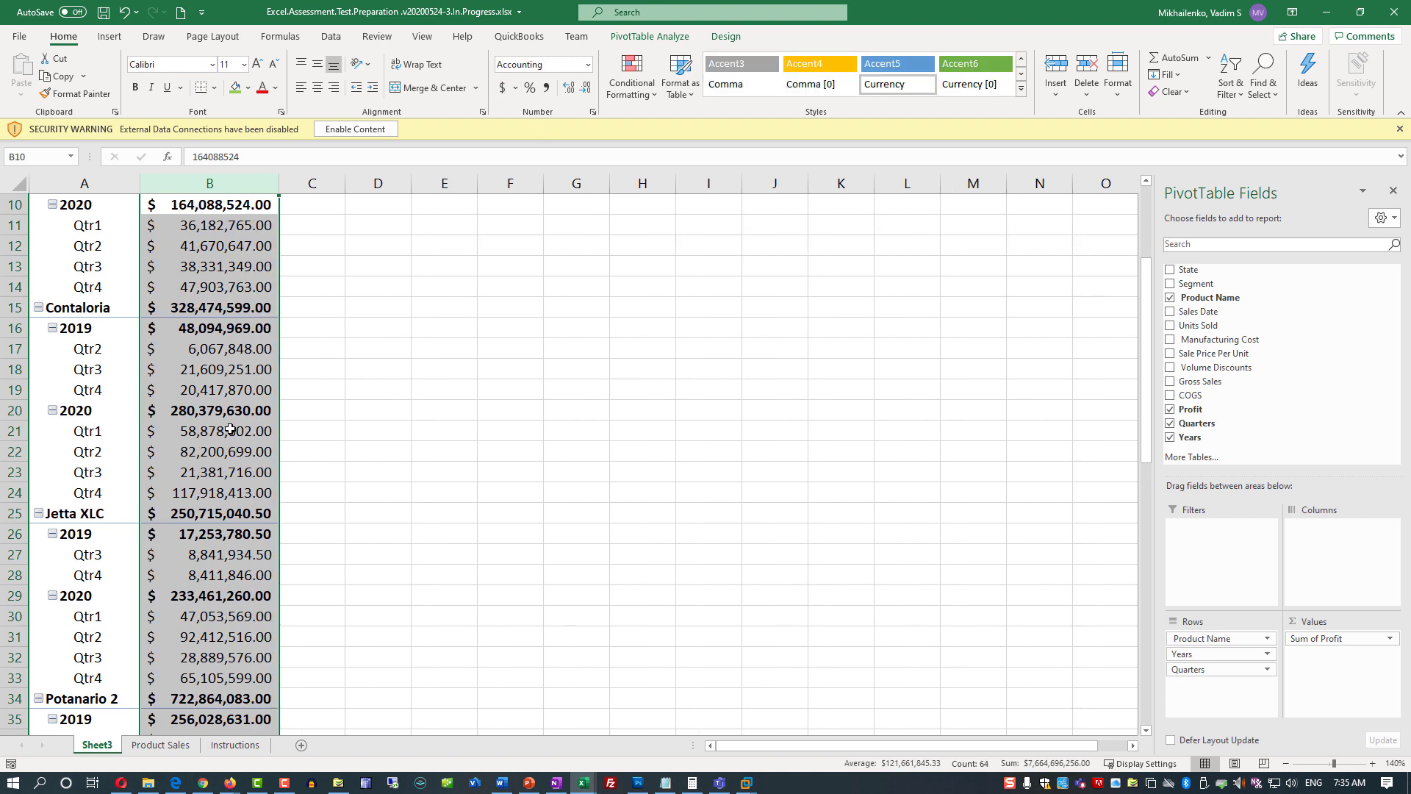
- Highlight Contaloria's Qtr2 profit cells for 2019 and 2020, B17 and B22, with a light green fill
left_click(212, 350)
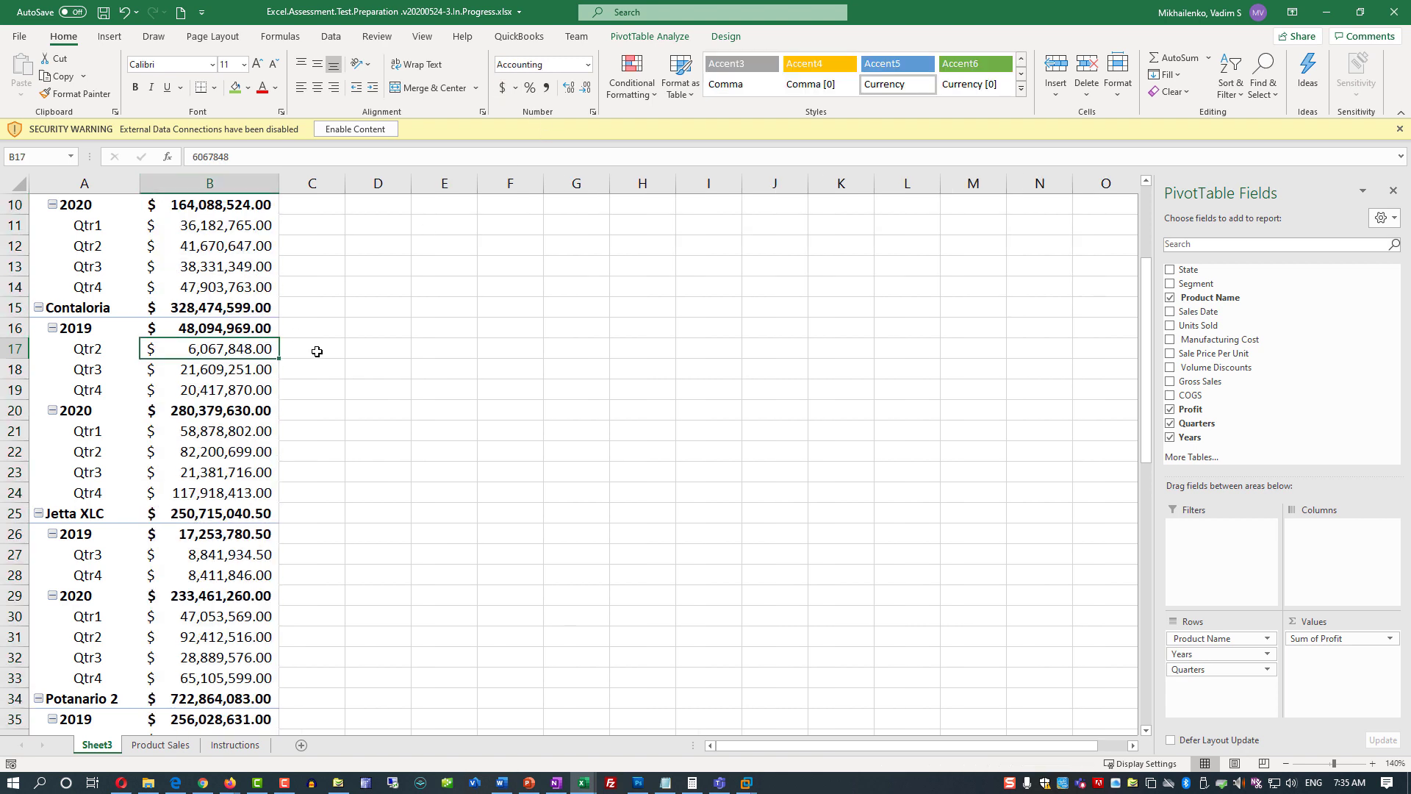
left_click(235, 87)
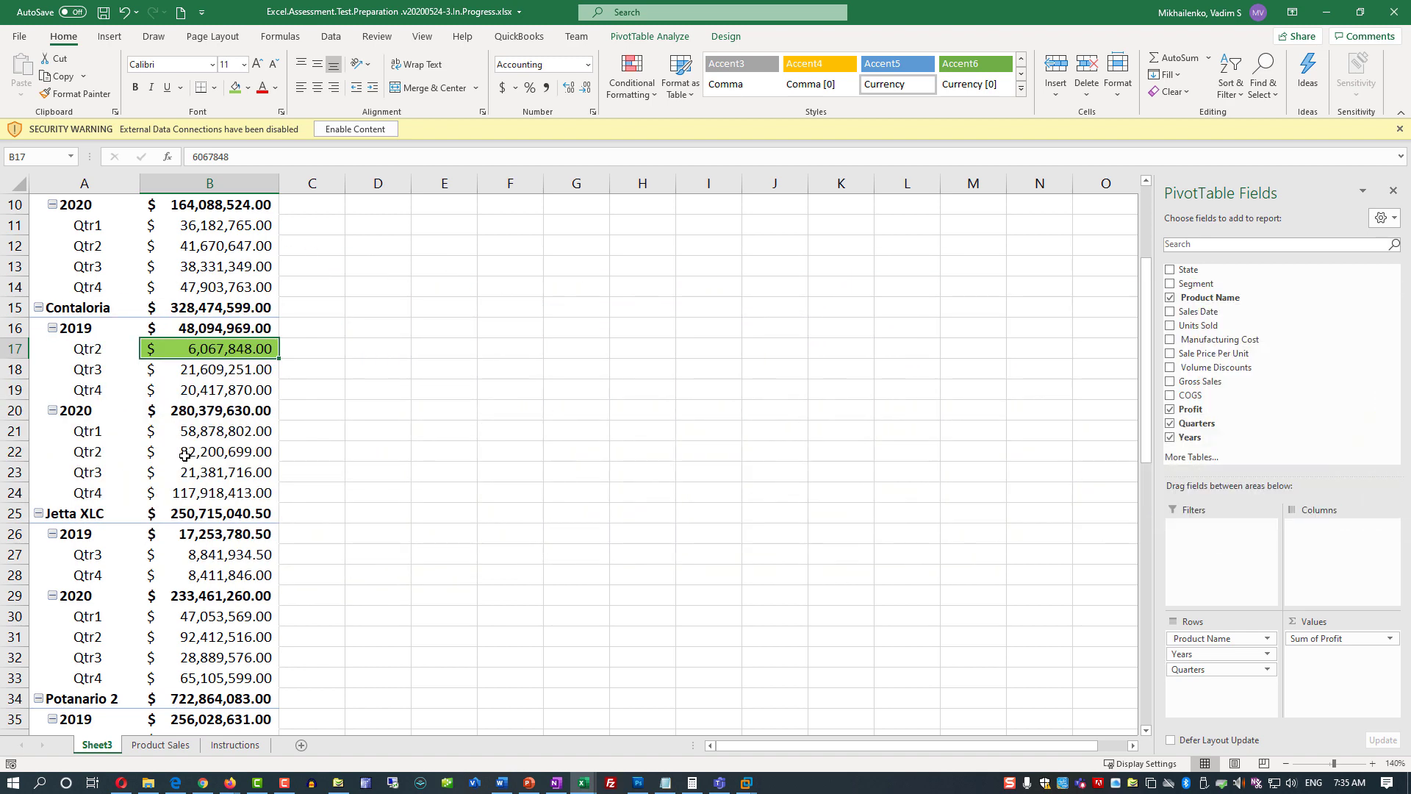
left_click(218, 453)
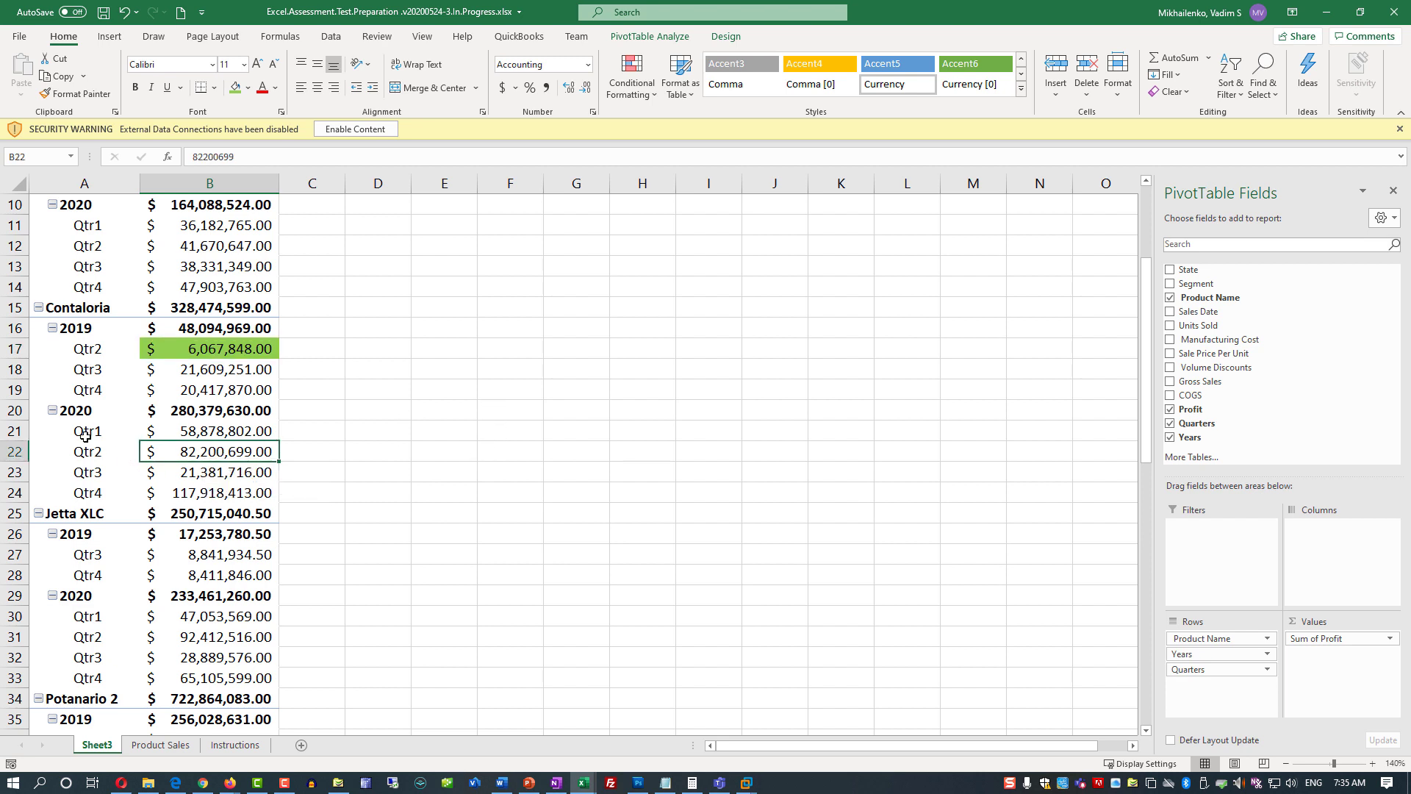
left_click(233, 88)
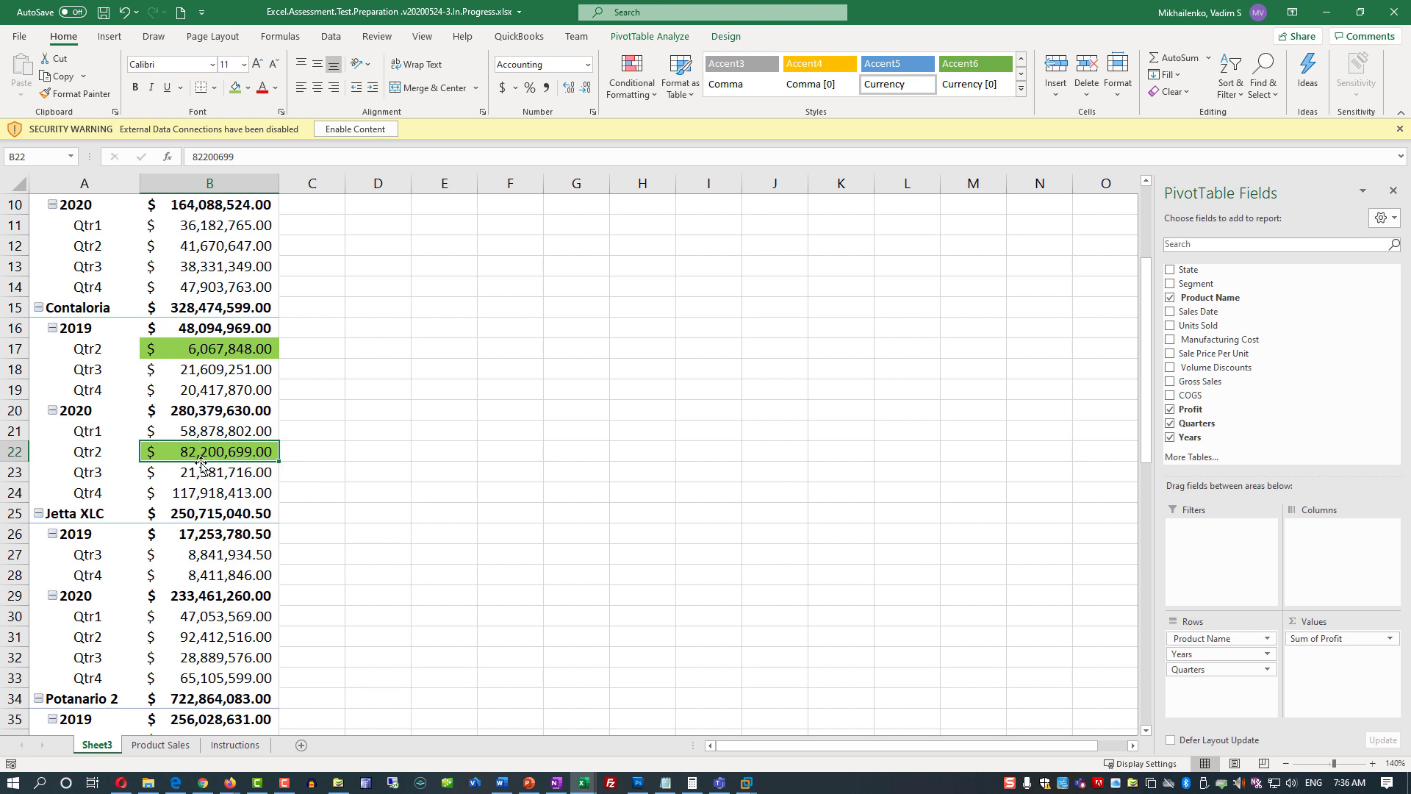
- Mark question 19 as done by filling cell C22 on the Instructions sheet light green
mouse_move(202, 457)
left_click(238, 747)
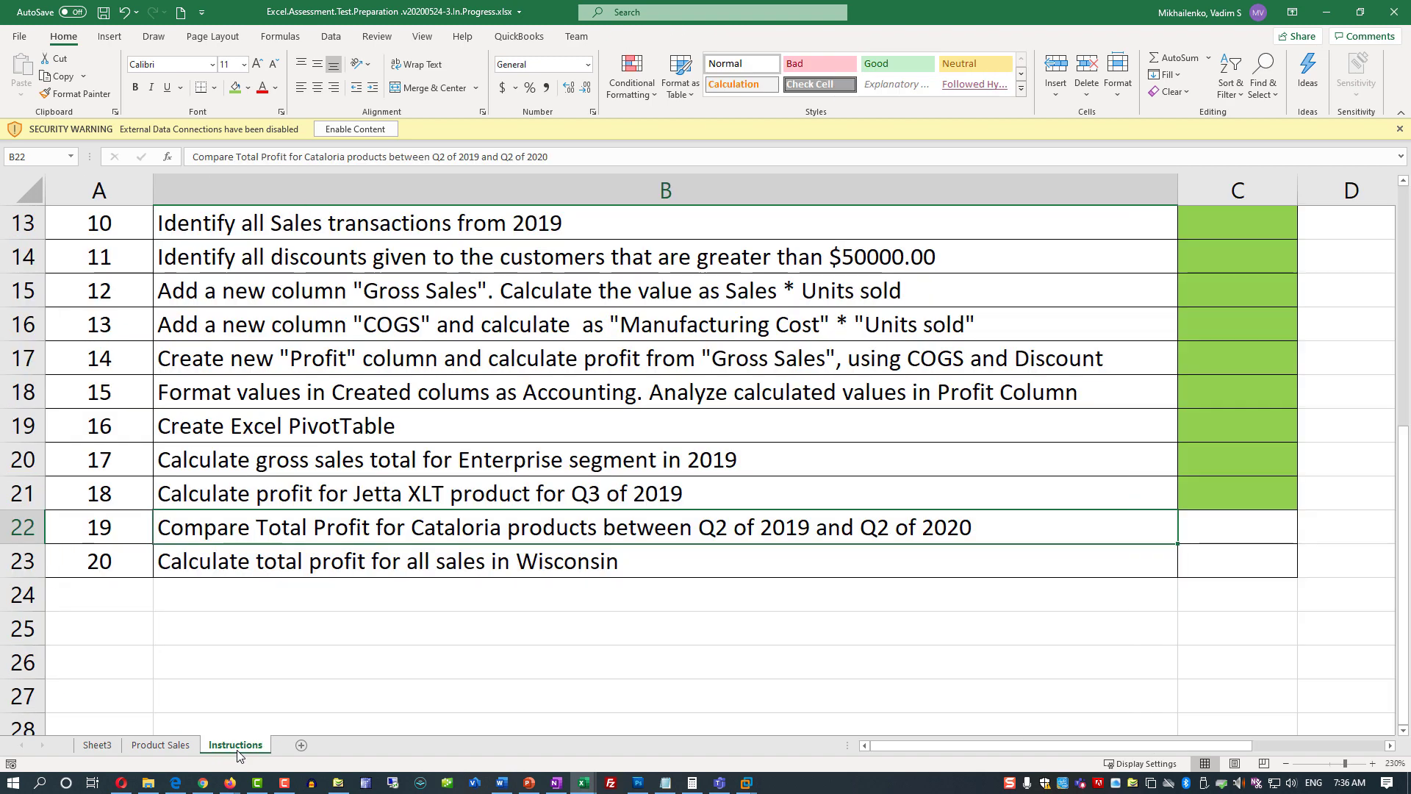
left_click(1226, 533)
left_click(235, 87)
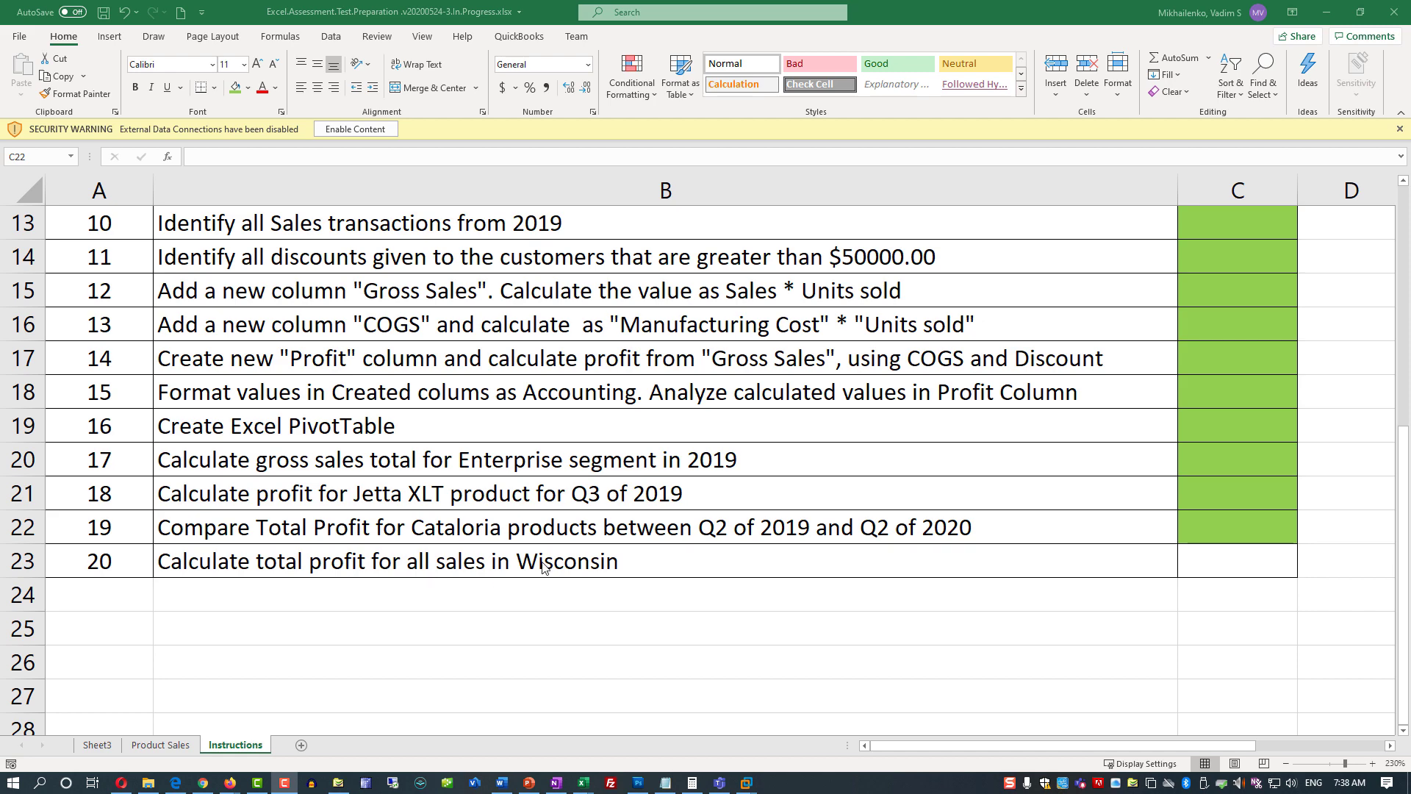
- Clear the PivotTable on Sheet3 by removing the Product Name, Profit, Quarters and Years fields
left_click(98, 745)
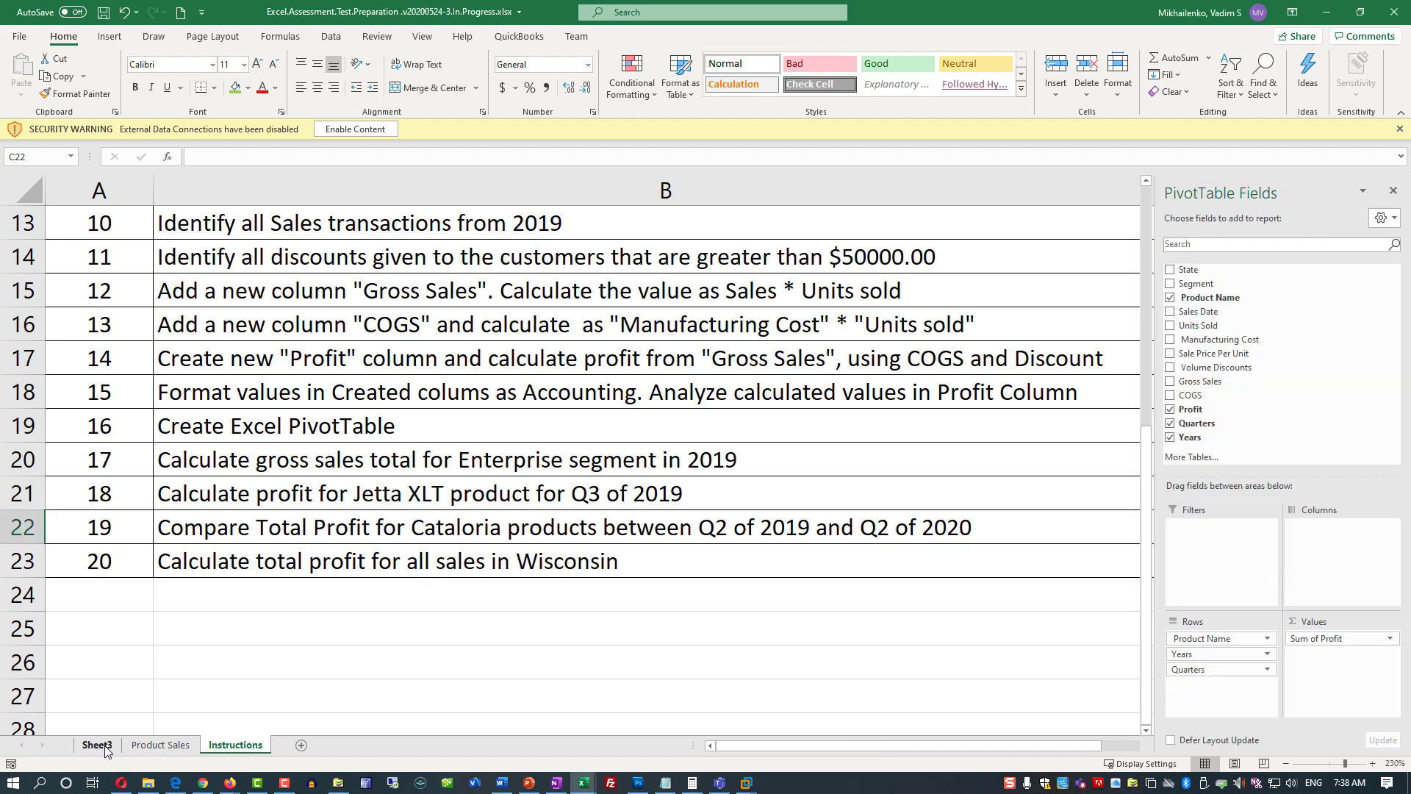
left_click(1170, 297)
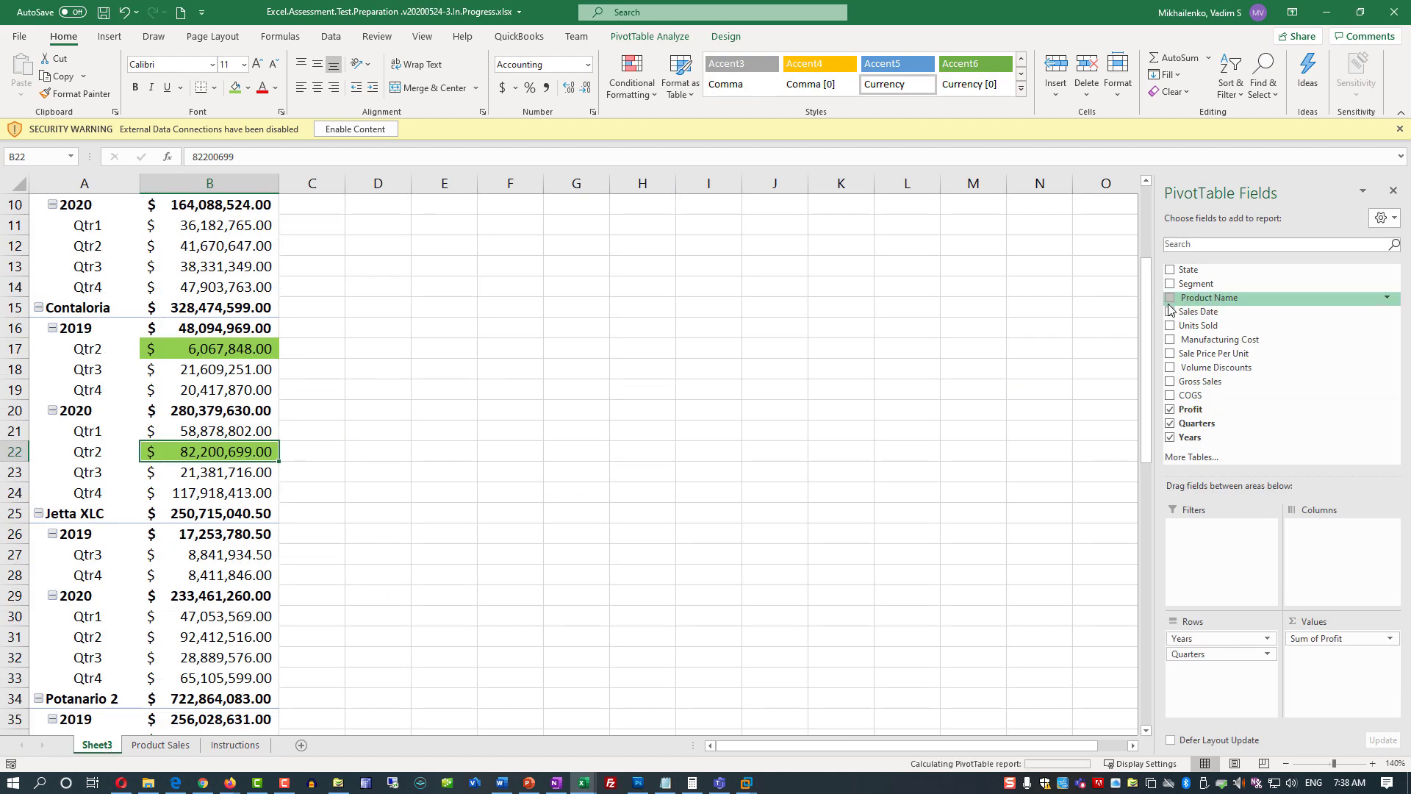
left_click(1170, 411)
left_click(1170, 423)
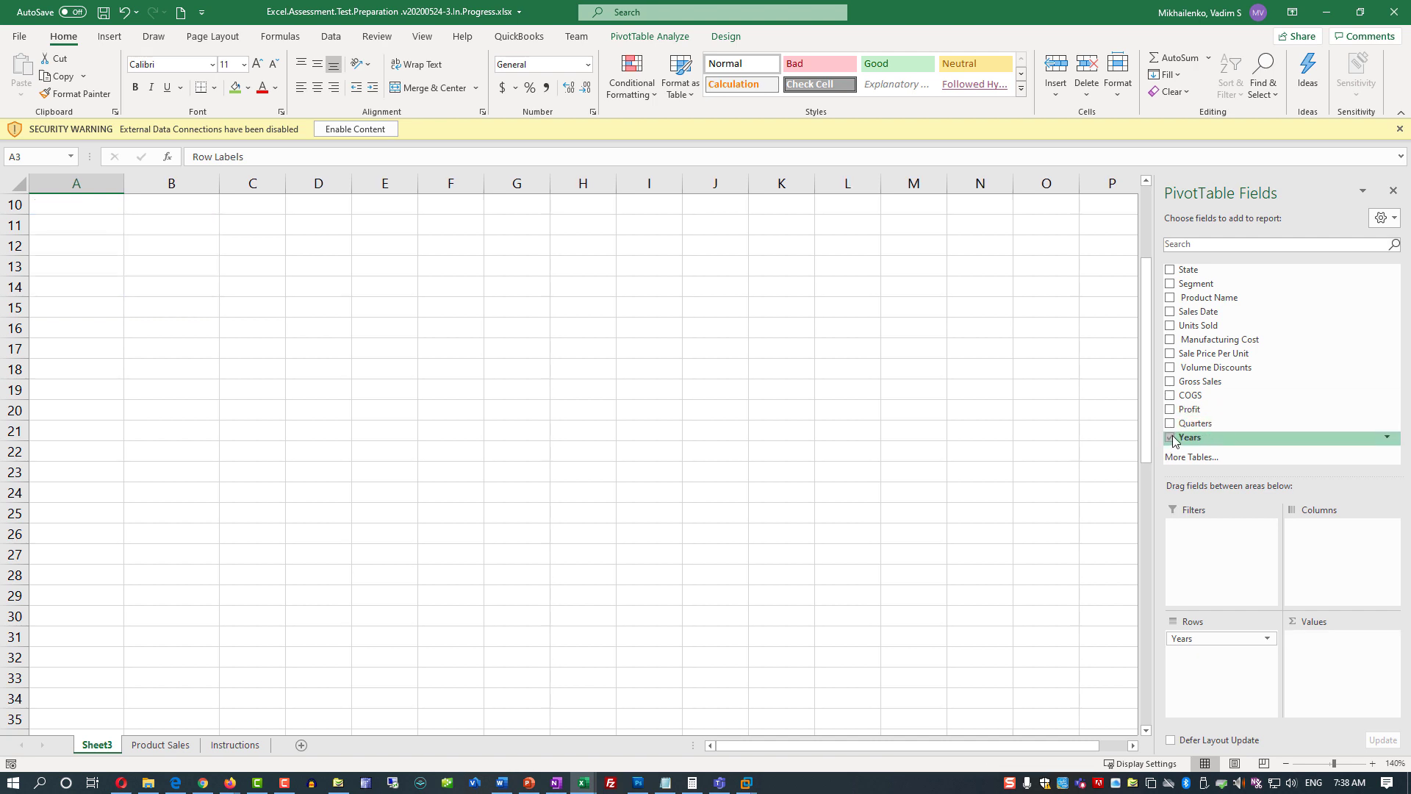
left_click(1170, 437)
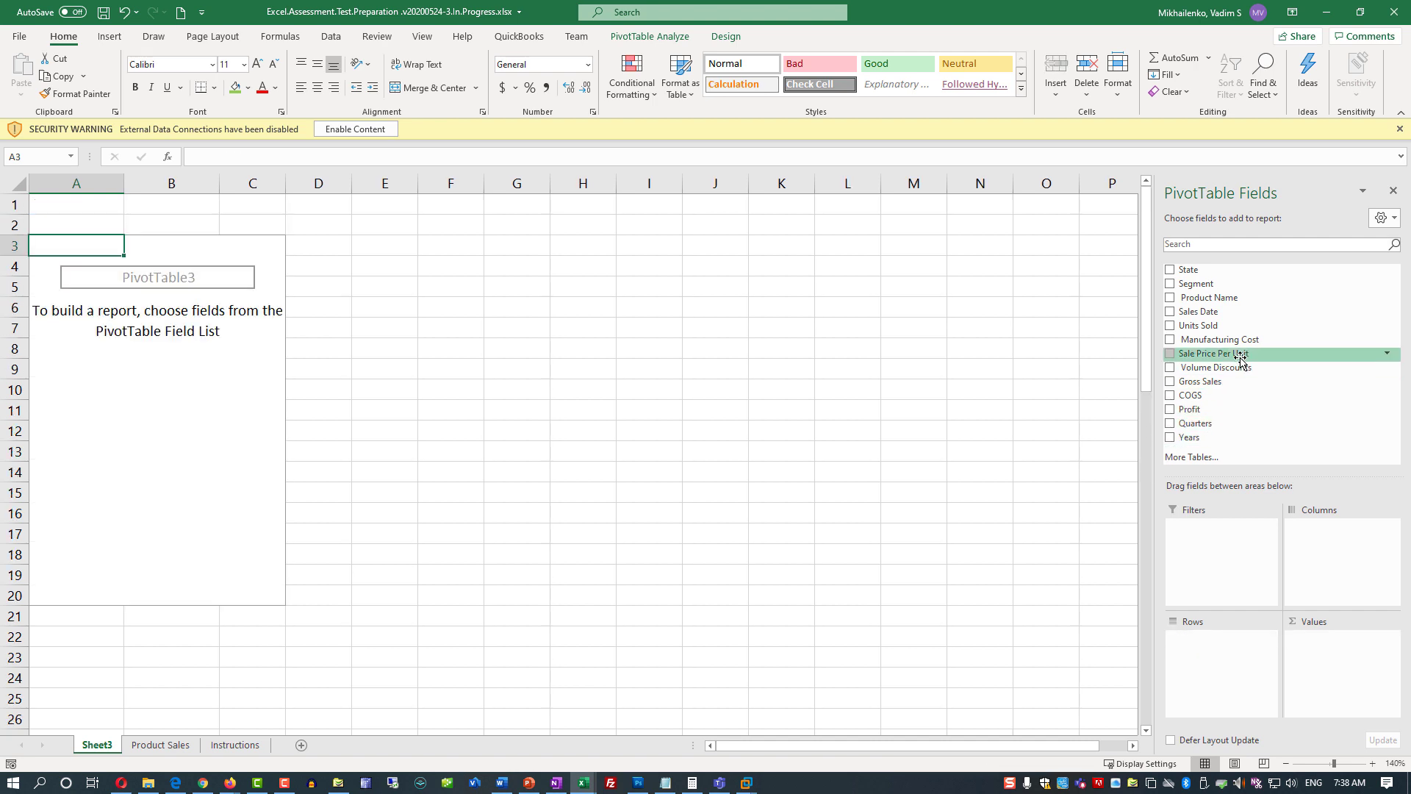
- Build the PivotTable on Sheet3 with State and Years as rows and Profit summed as values
left_click(1170, 270)
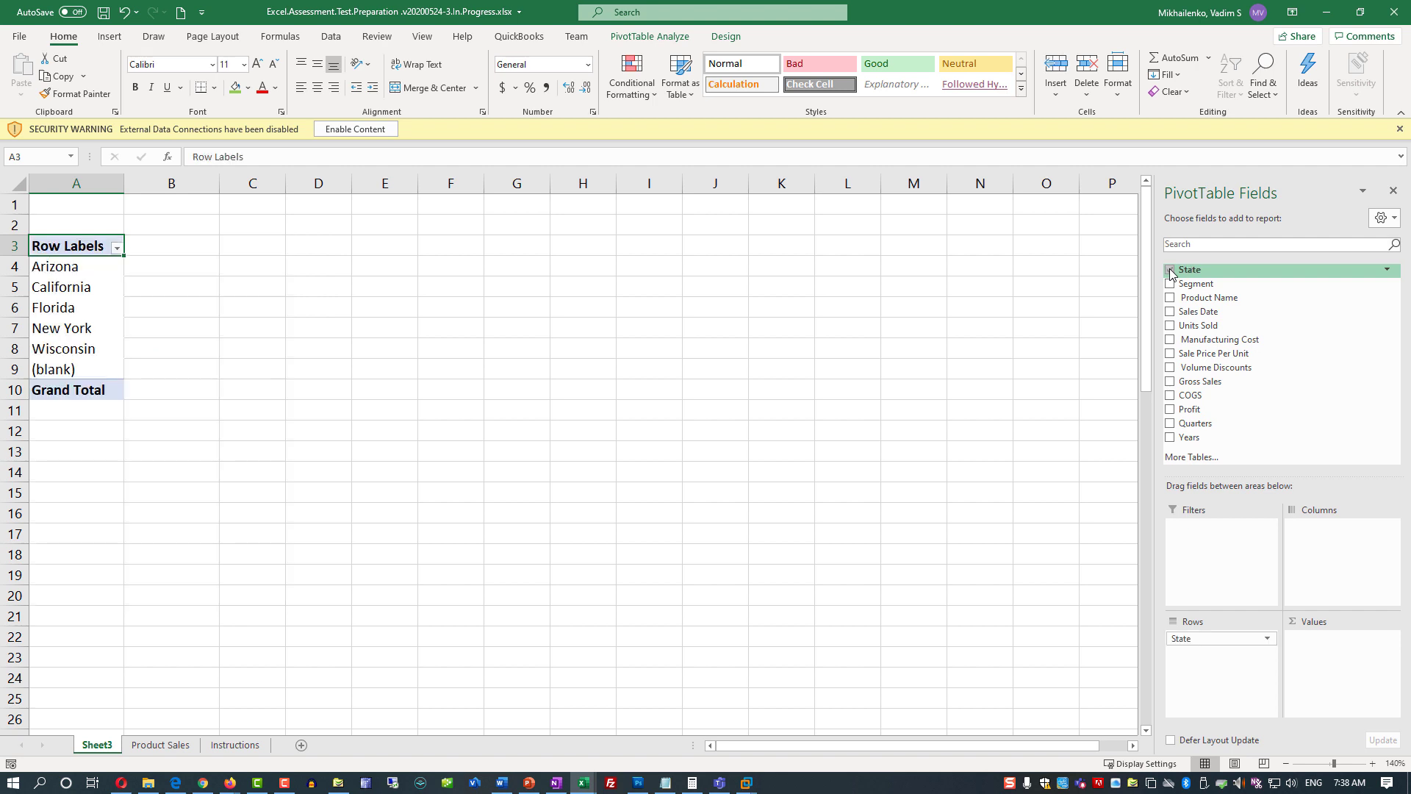
left_click(1169, 438)
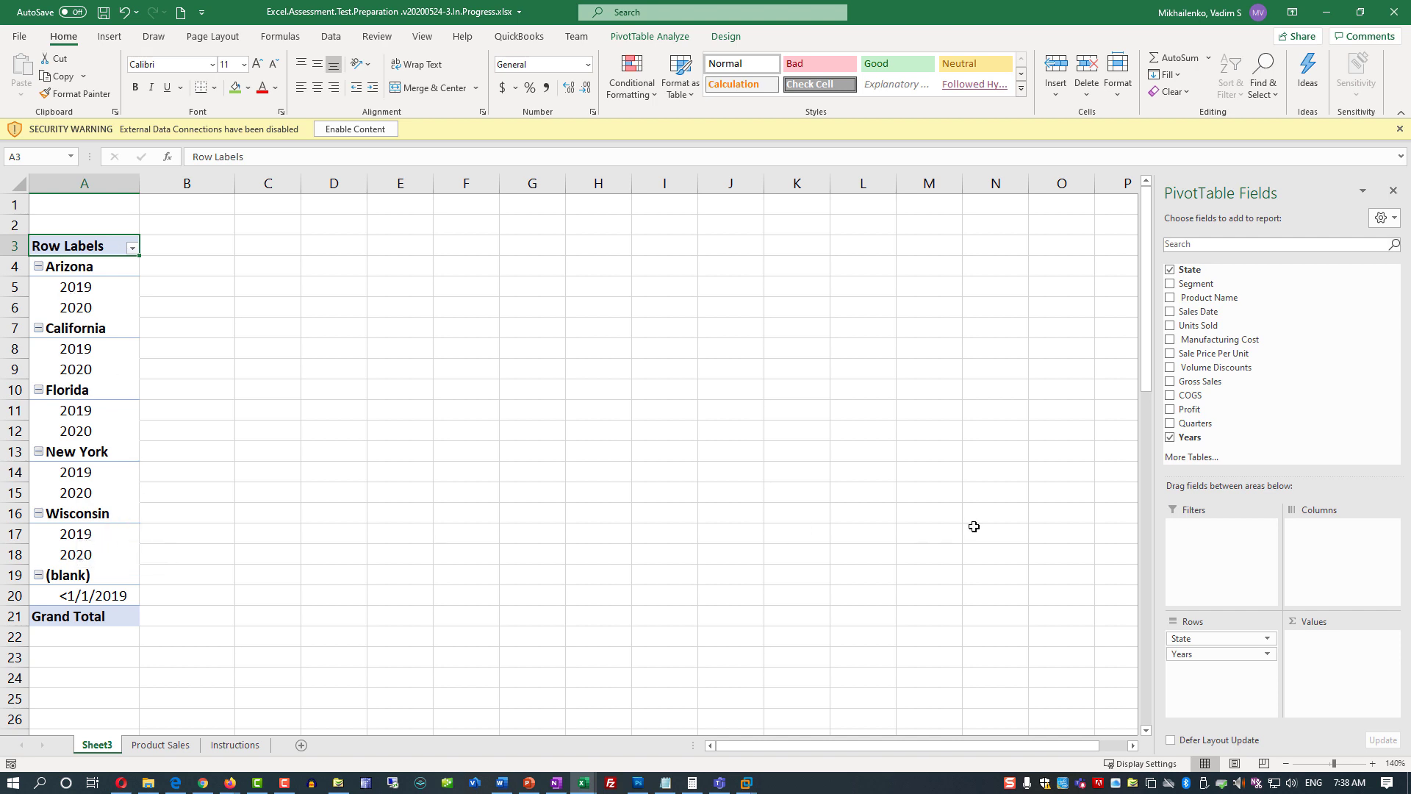
left_click(1170, 409)
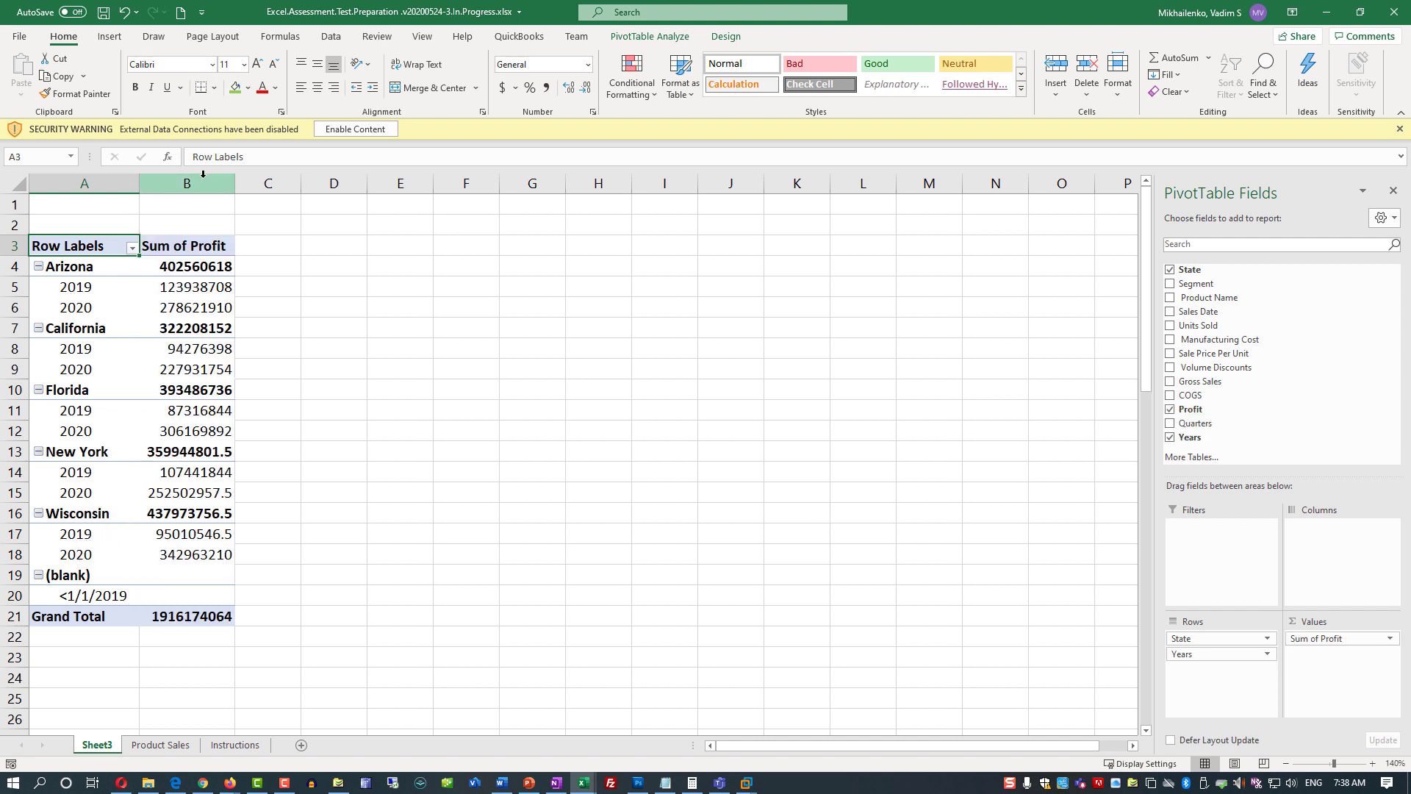
- Format the PivotTable's Sum of Profit column as Accounting and locate Wisconsin's total profit in B16
left_click(186, 183)
left_click(504, 88)
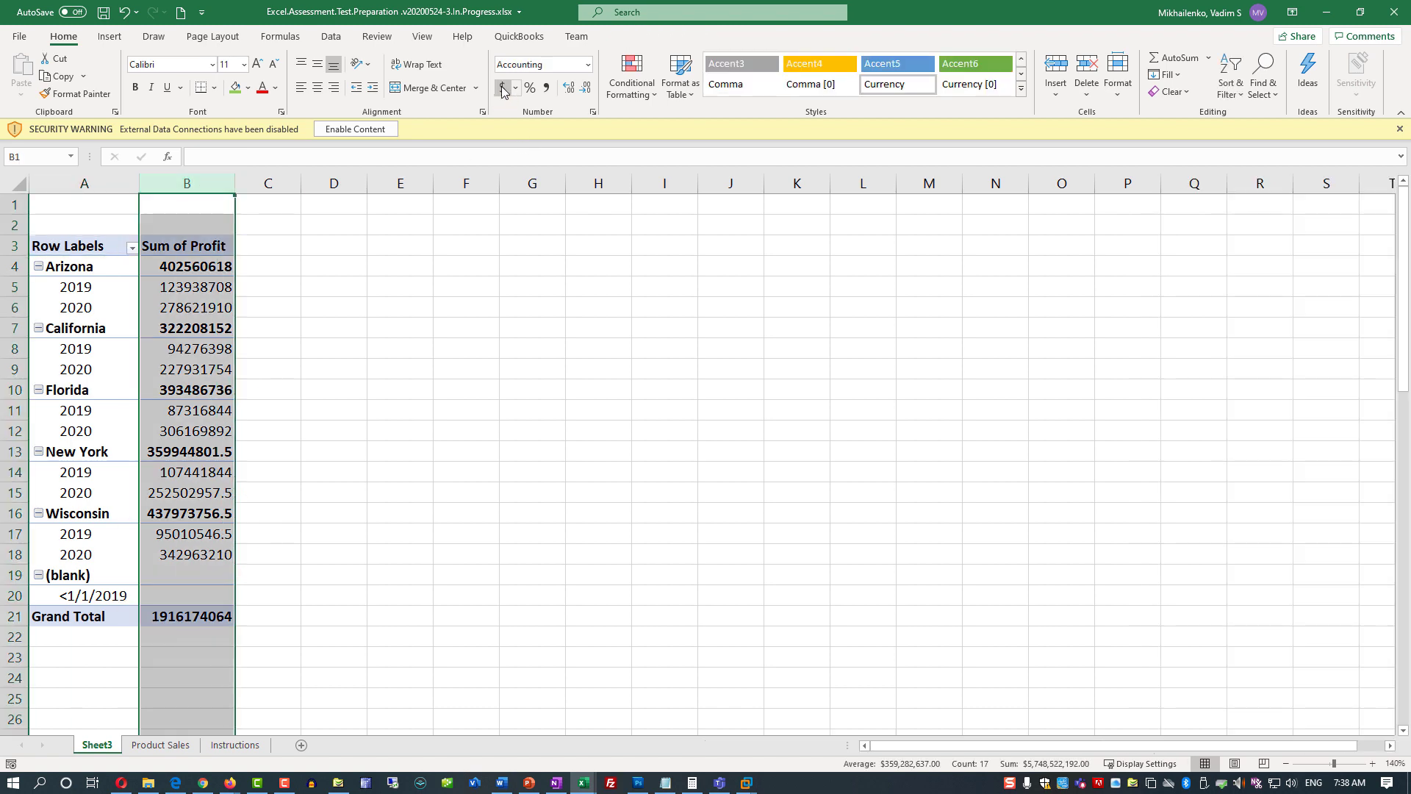
left_click(198, 517)
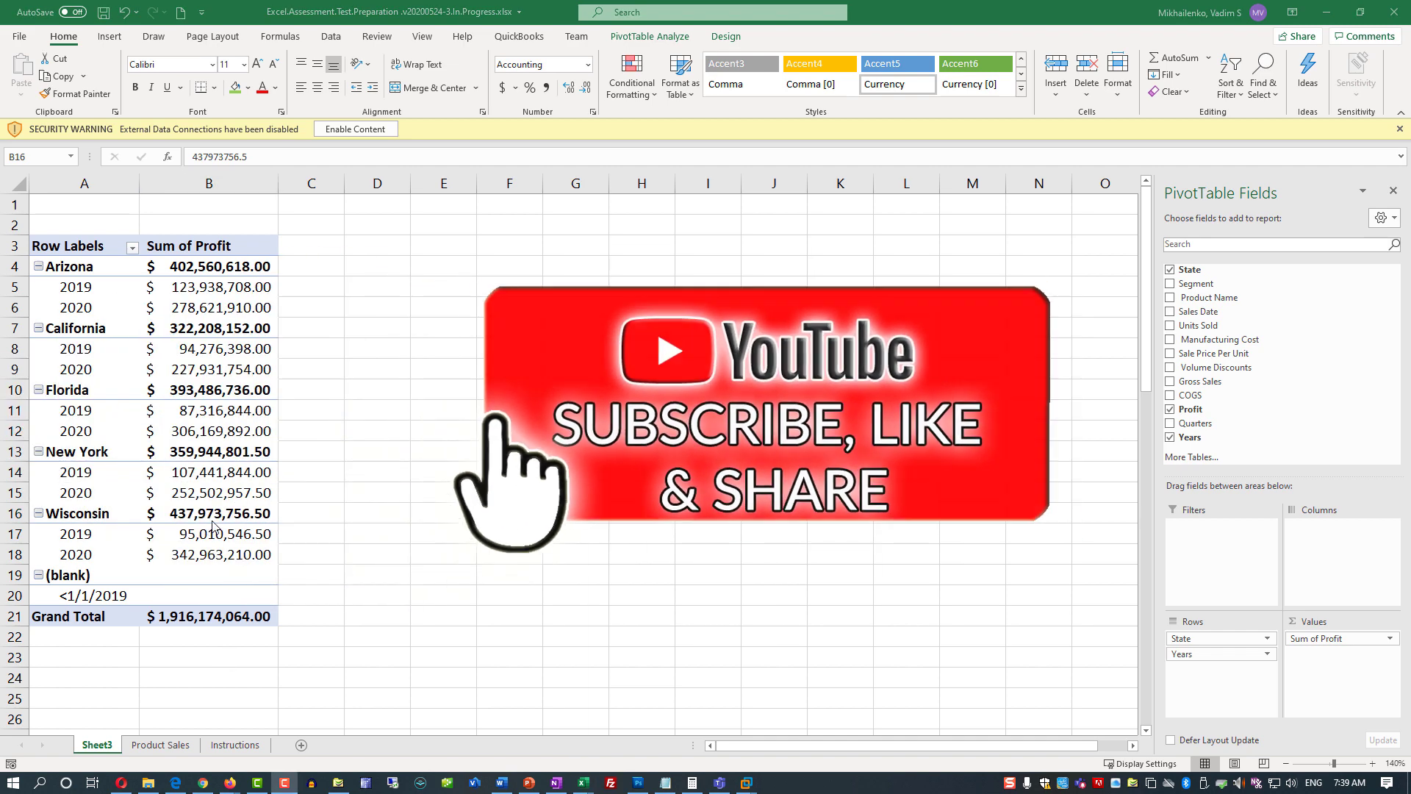
left_click(166, 523)
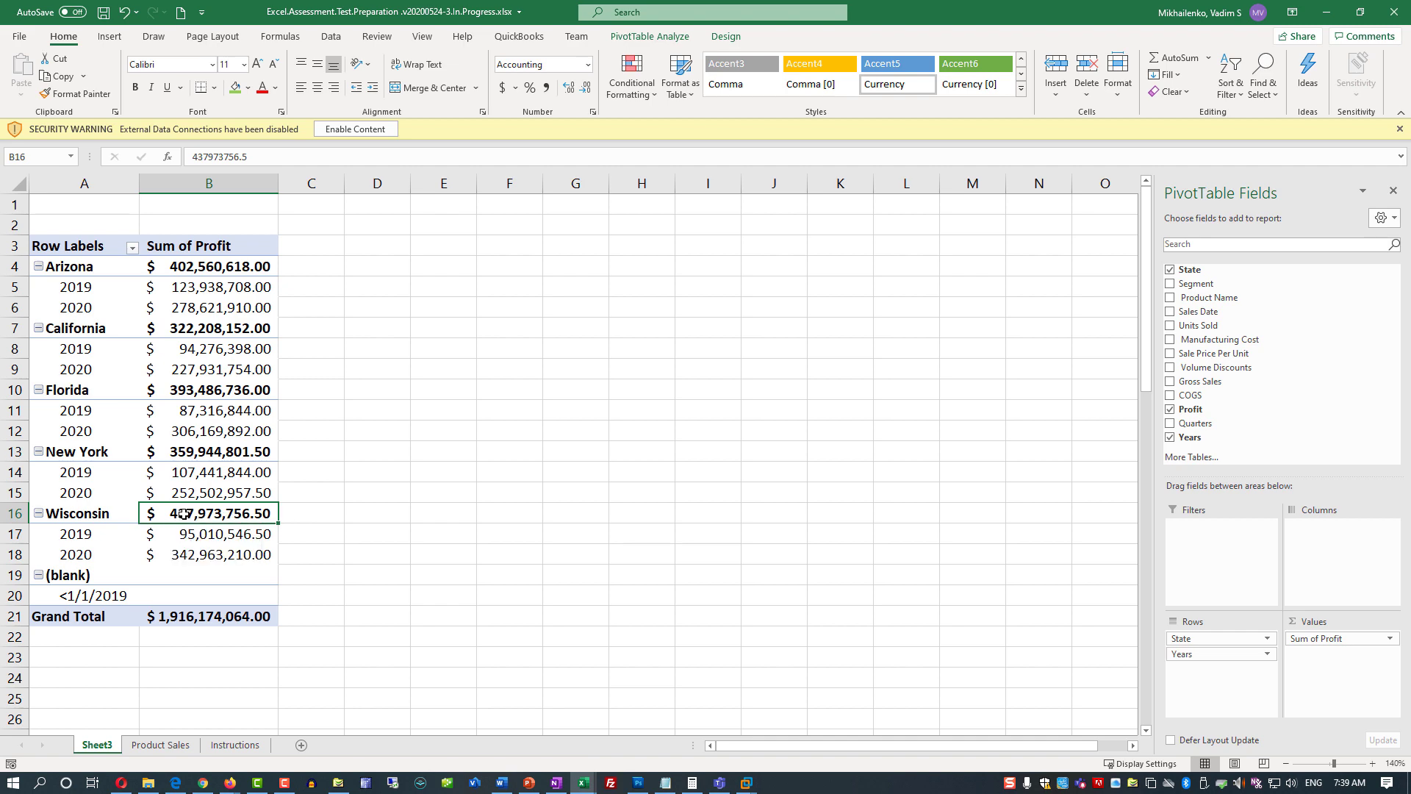
mouse_move(179, 513)
- Select question 20's status cell, C23, on the Instructions sheet
left_click(235, 745)
left_click(1251, 571)
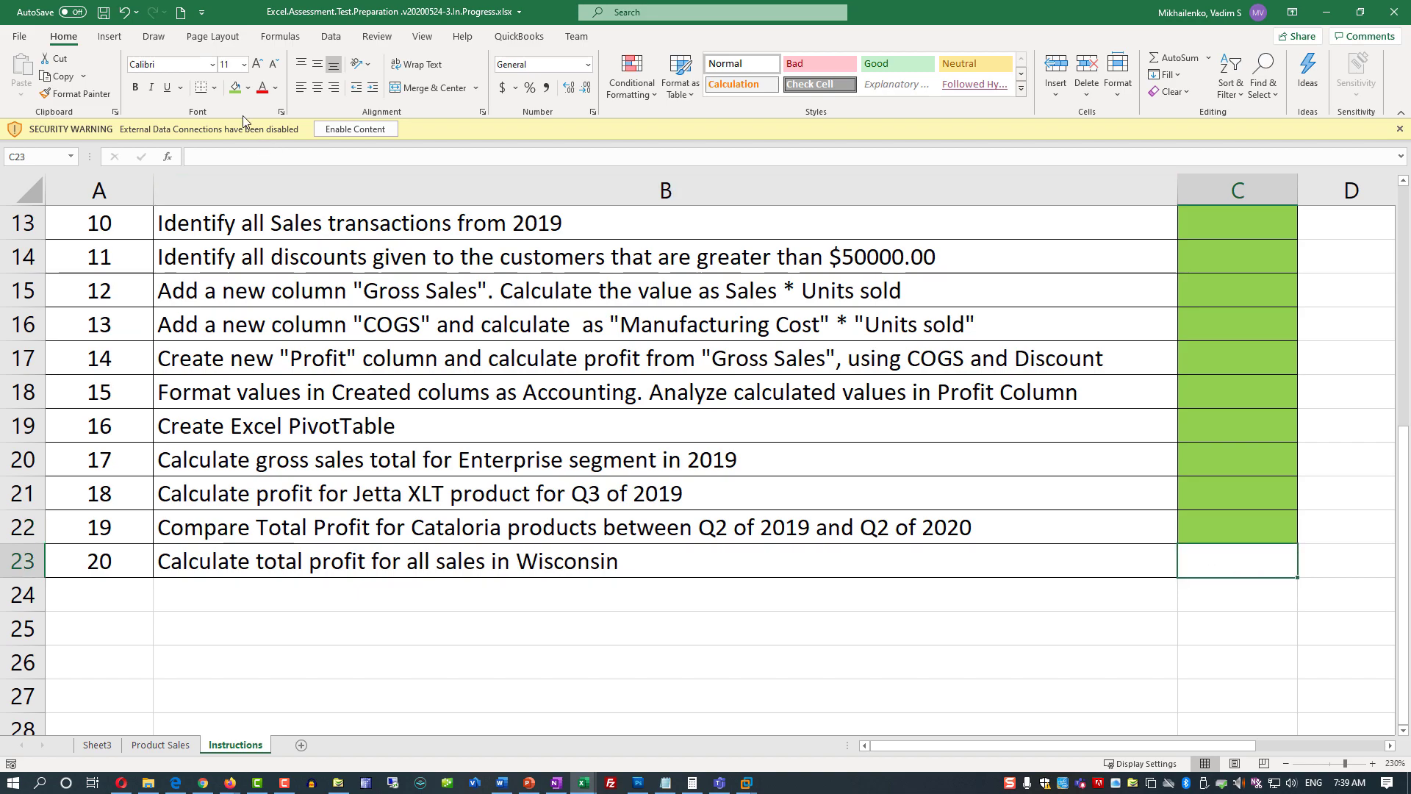